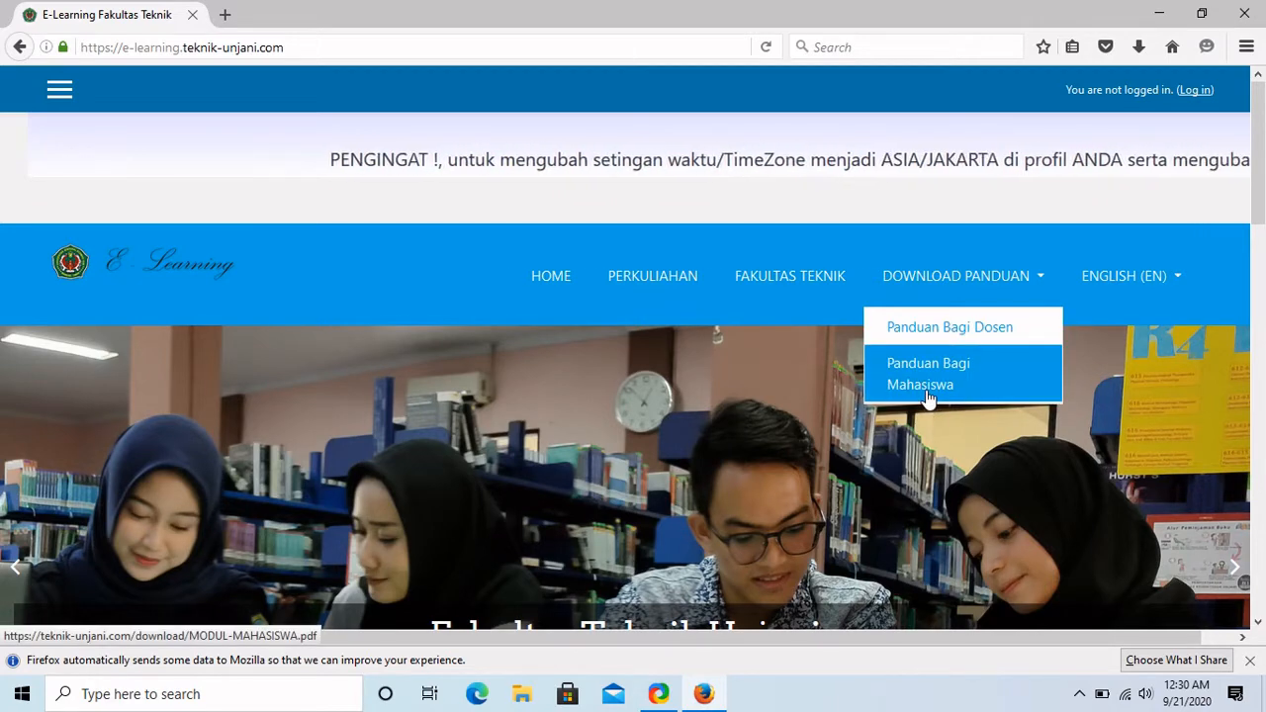
Log in on the e-learning login page with the lecturer's NID and starting password.
{"action": "left_click", "coordinate": [1199, 91]}
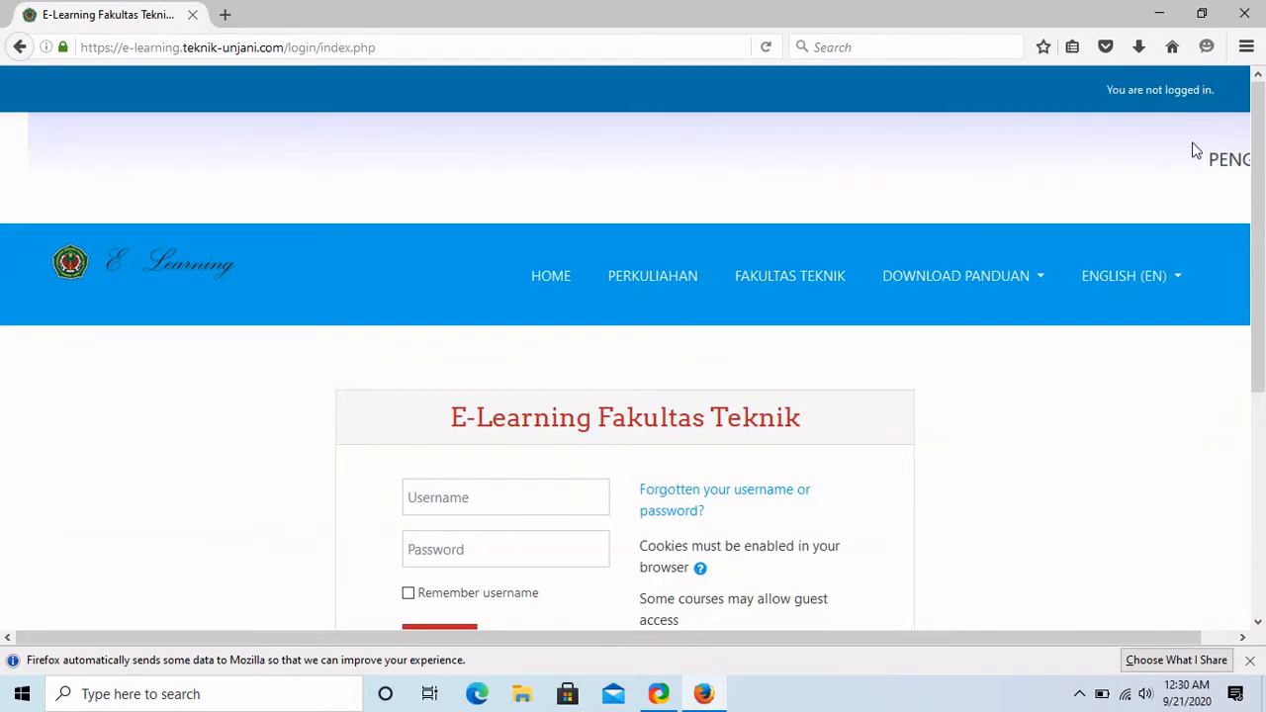
{"action": "scroll", "coordinate": [1190, 209], "scroll_direction": "down", "scroll_amount": 2}
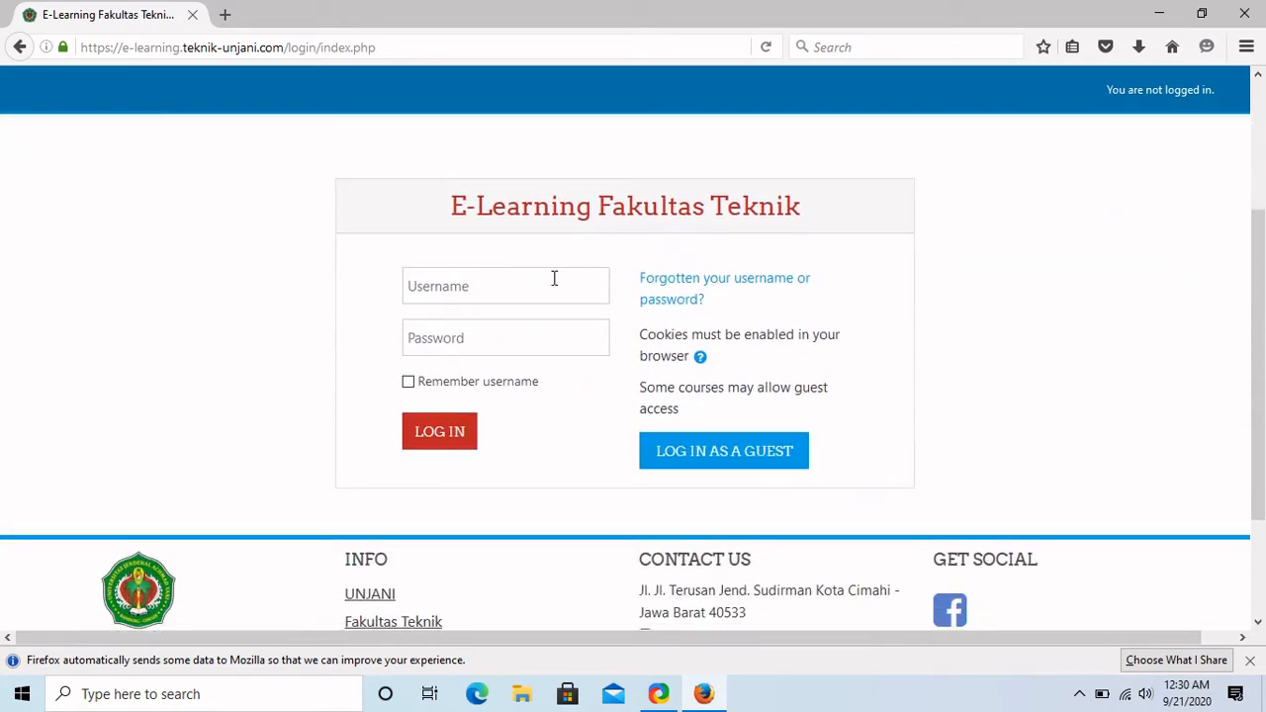
{"action": "left_click", "coordinate": [553, 279]}
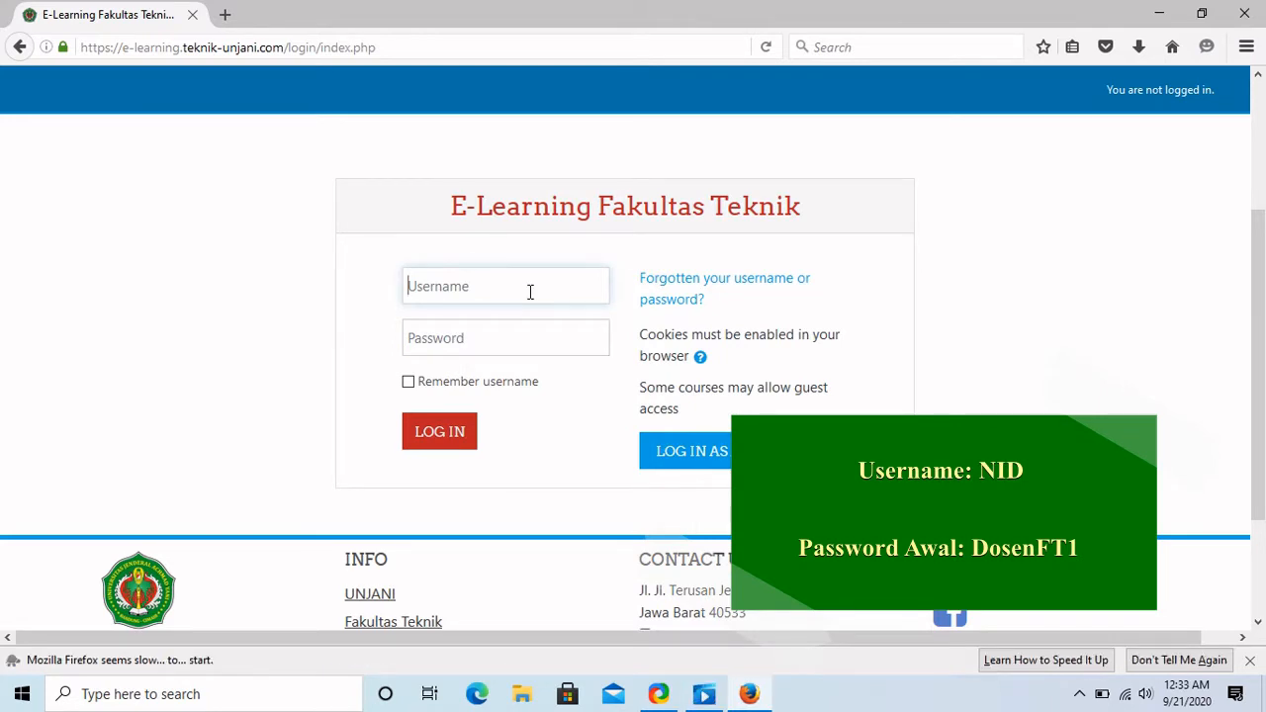
{"action": "key", "text": "Tab"}
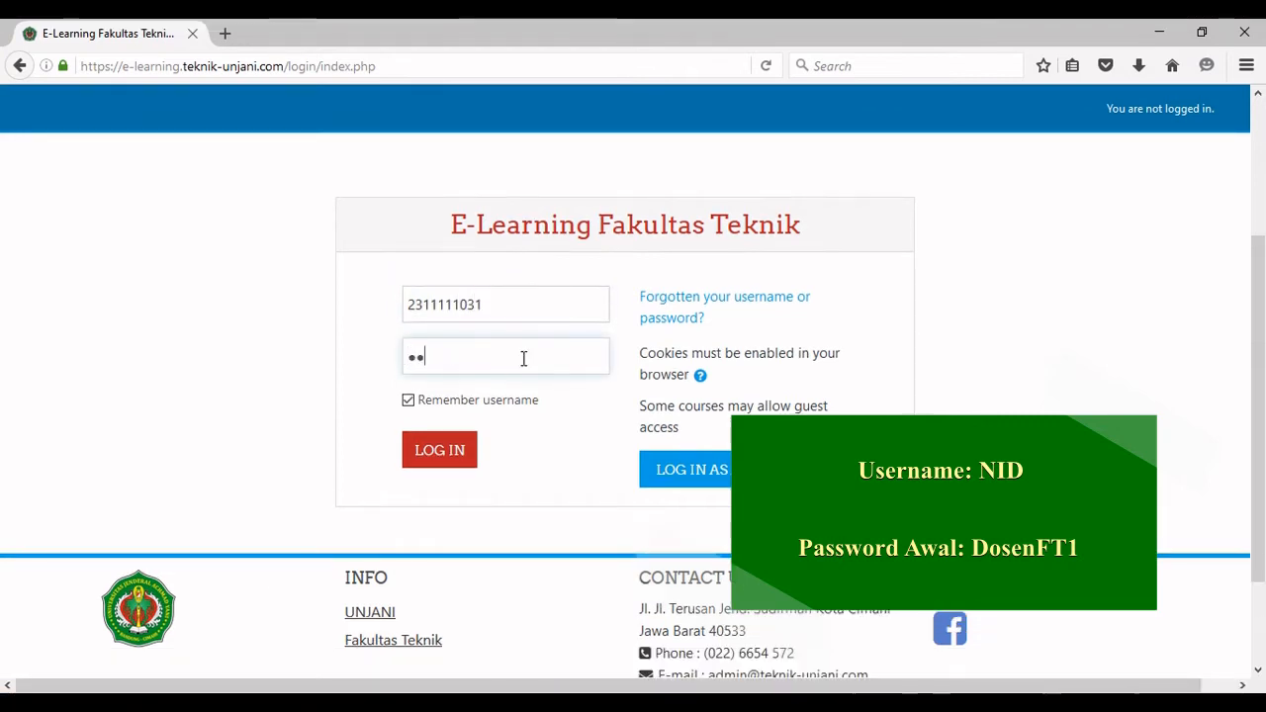
{"action": "key", "text": "BackSpace"}
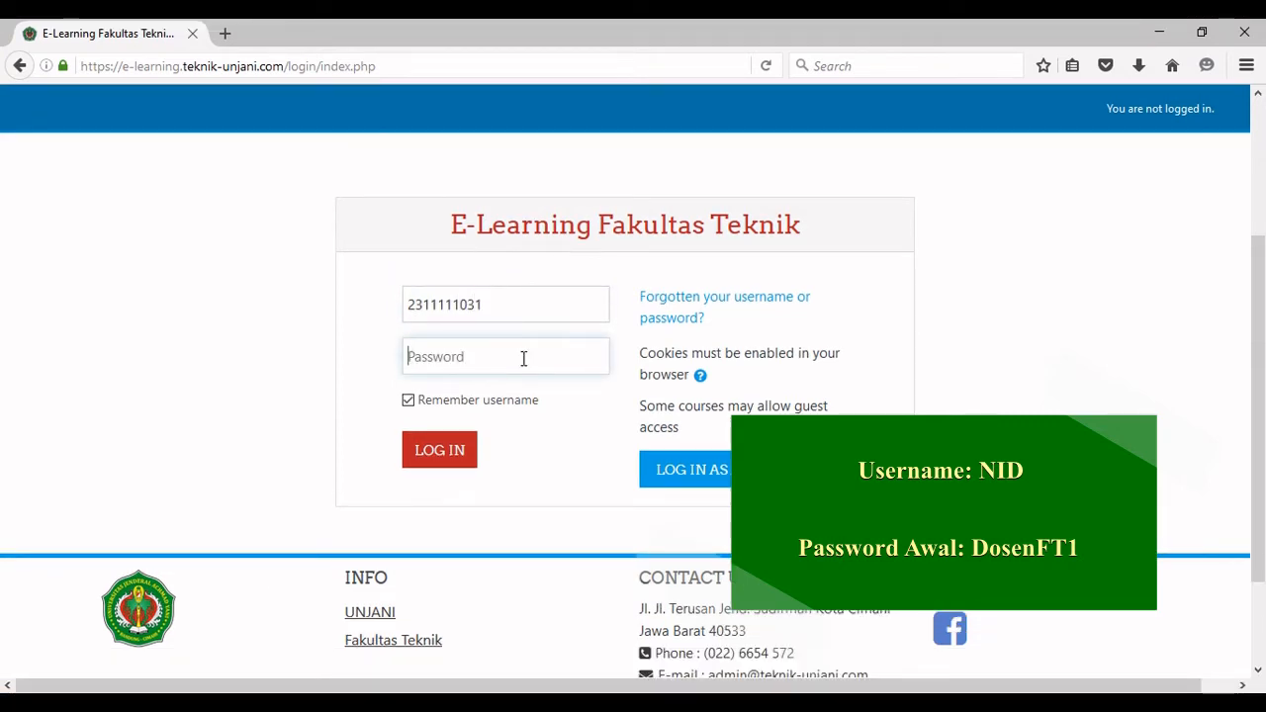
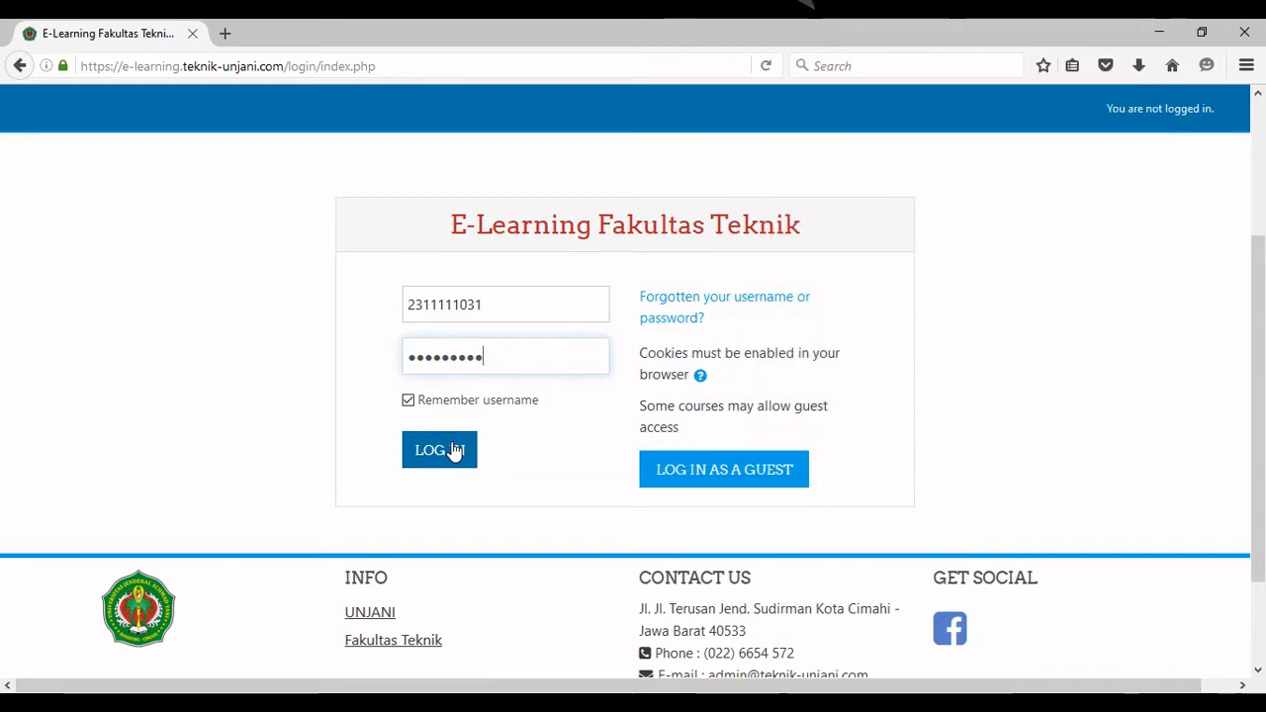
{"action": "left_click", "coordinate": [454, 450]}
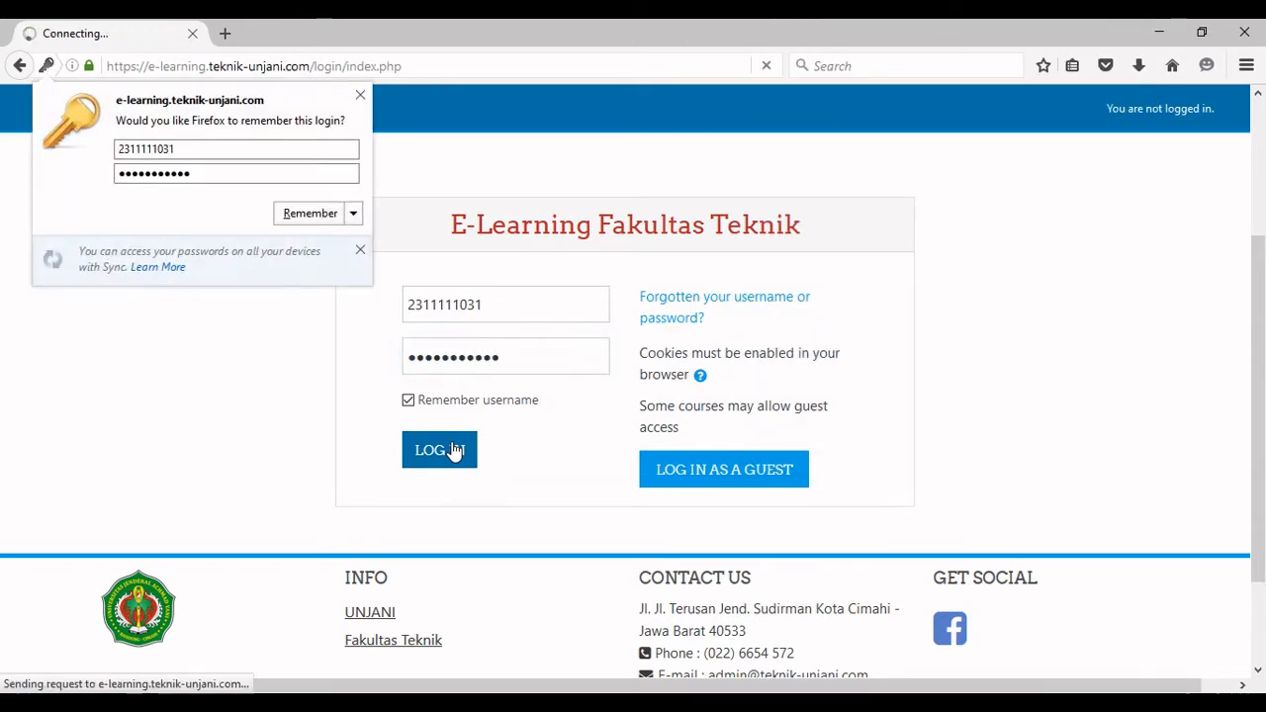
Dismiss the browser's save-login offer and go to Preferensi from the user menu.
{"action": "left_click", "coordinate": [360, 95]}
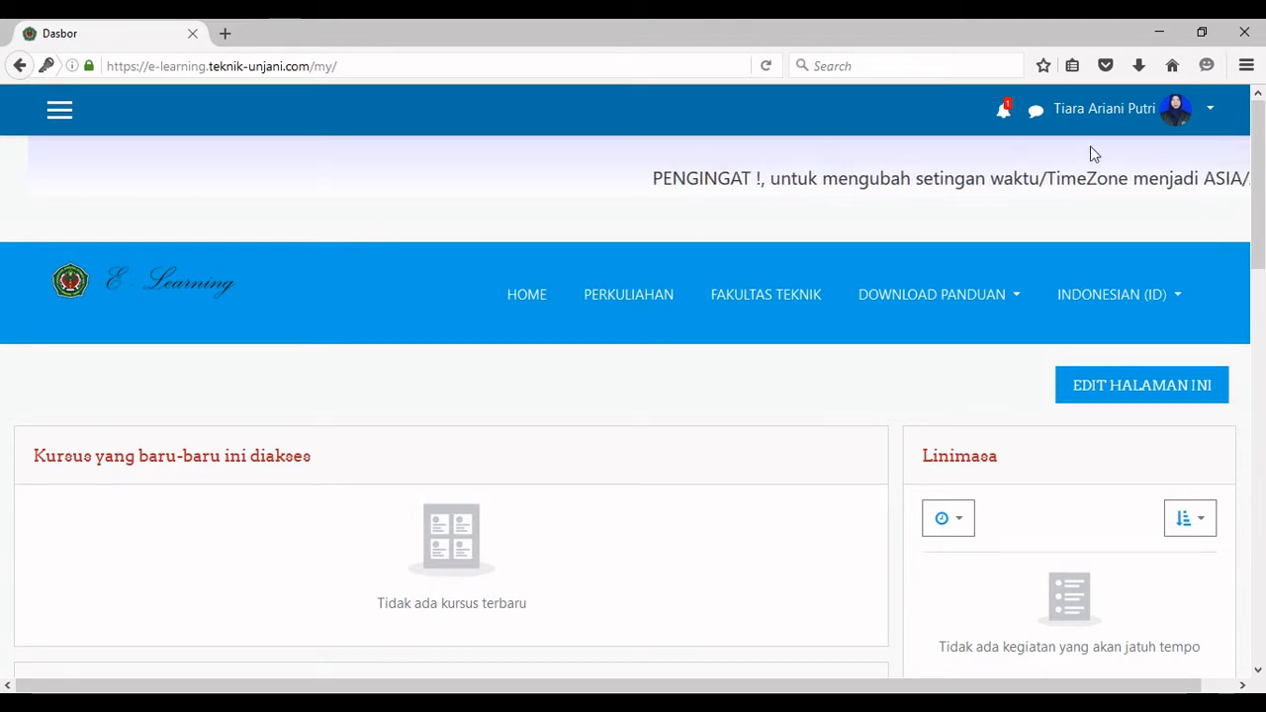
{"action": "left_click", "coordinate": [1206, 113]}
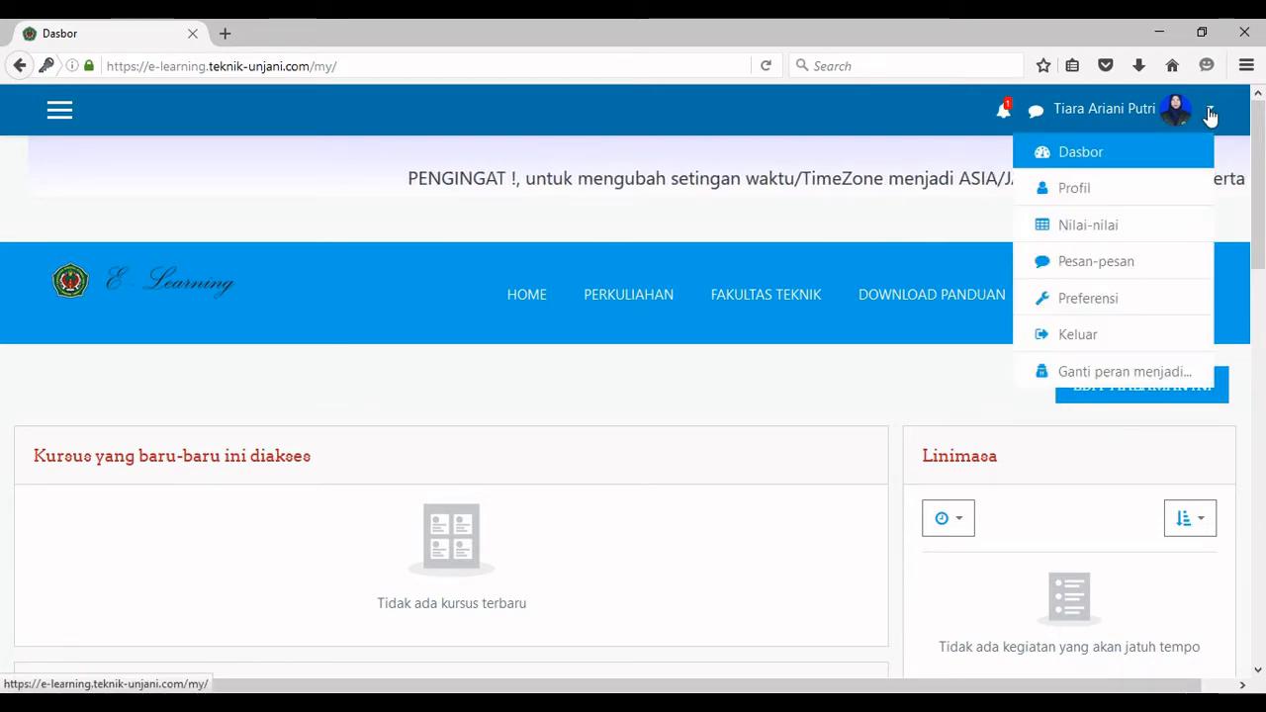
{"action": "left_click", "coordinate": [1117, 305]}
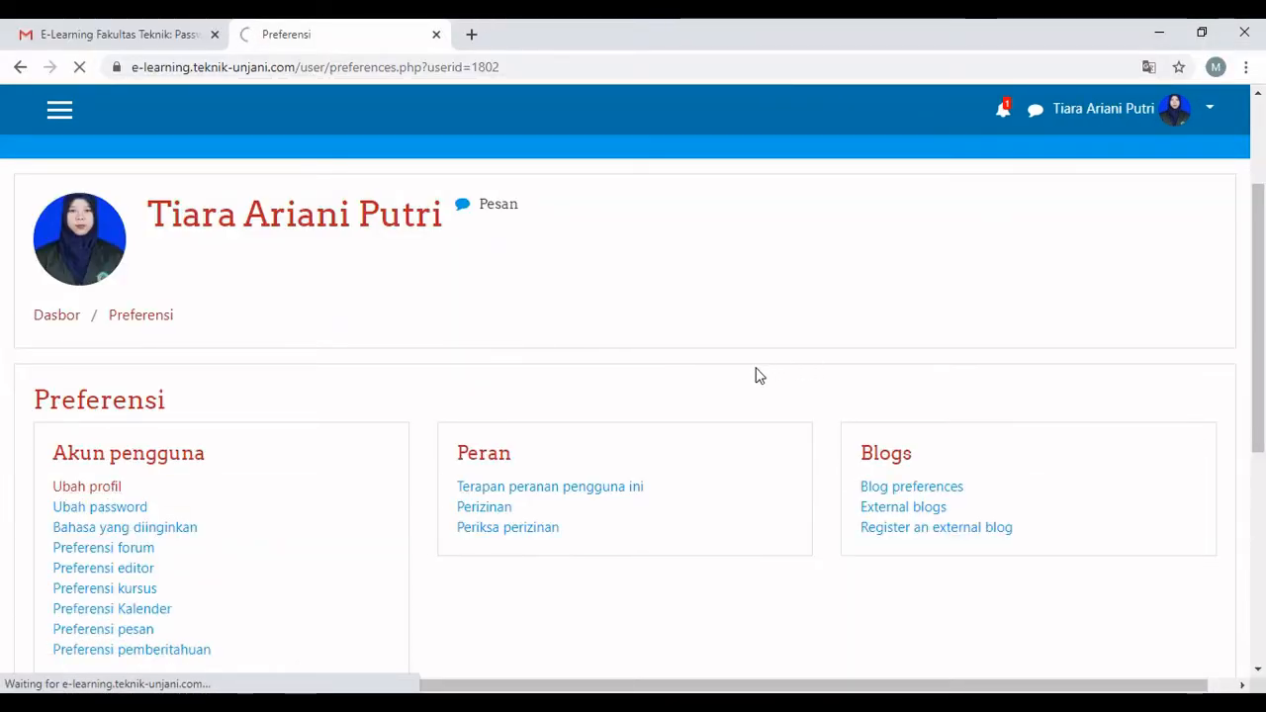
Replace the profile's Alamat Email with the new Gmail address.
{"action": "scroll", "coordinate": [577, 362], "scroll_direction": "down", "scroll_amount": 3}
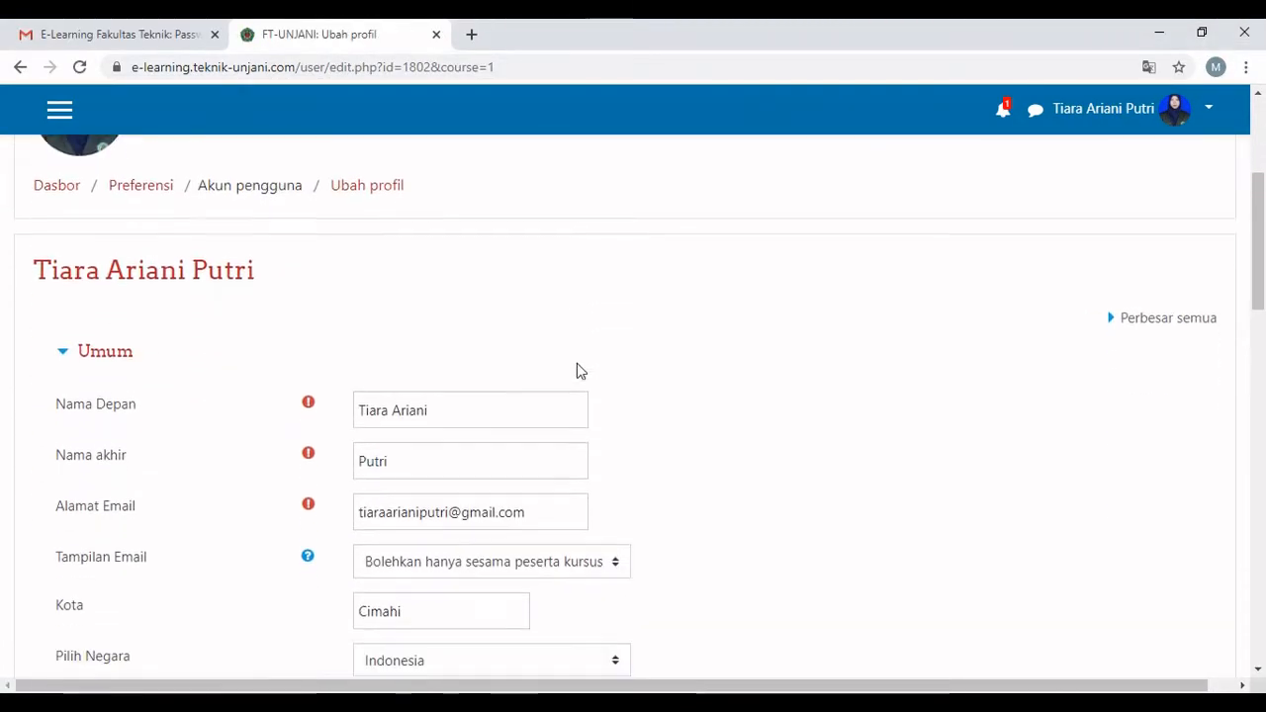
{"action": "scroll", "coordinate": [578, 370], "scroll_direction": "down", "scroll_amount": 1}
{"action": "double_click", "coordinate": [410, 456]}
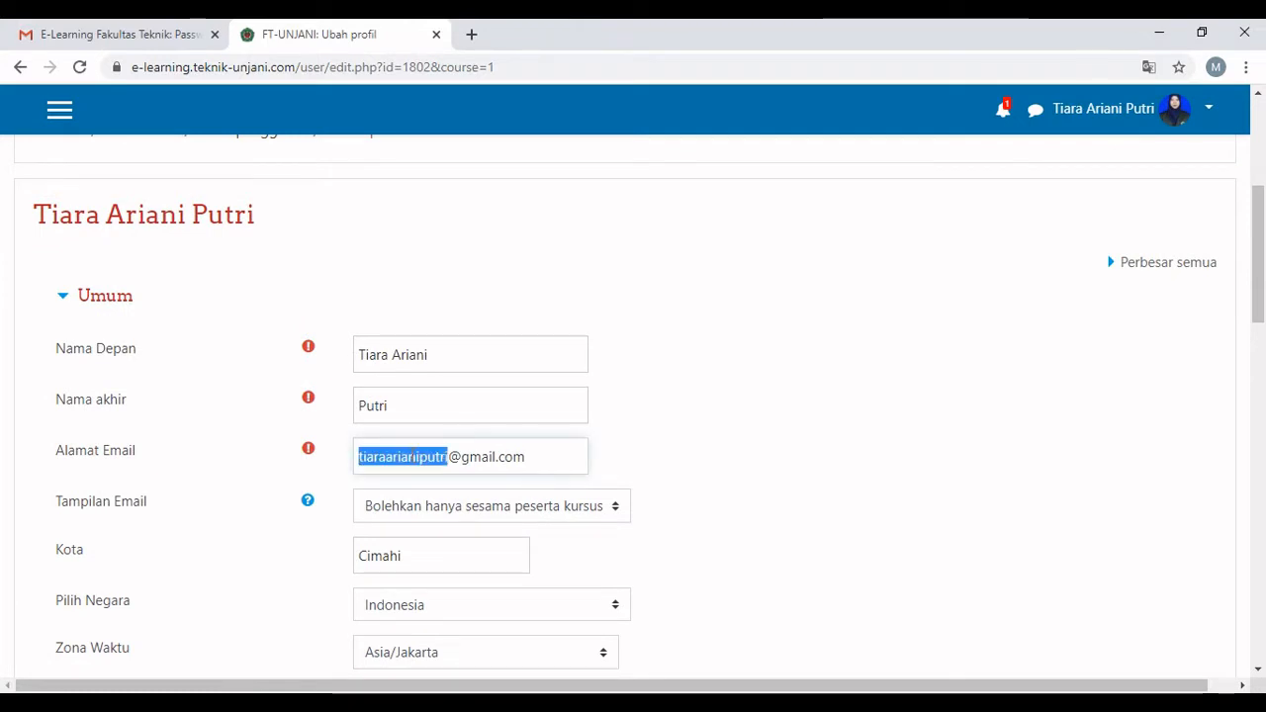
{"action": "triple_click", "coordinate": [410, 456]}
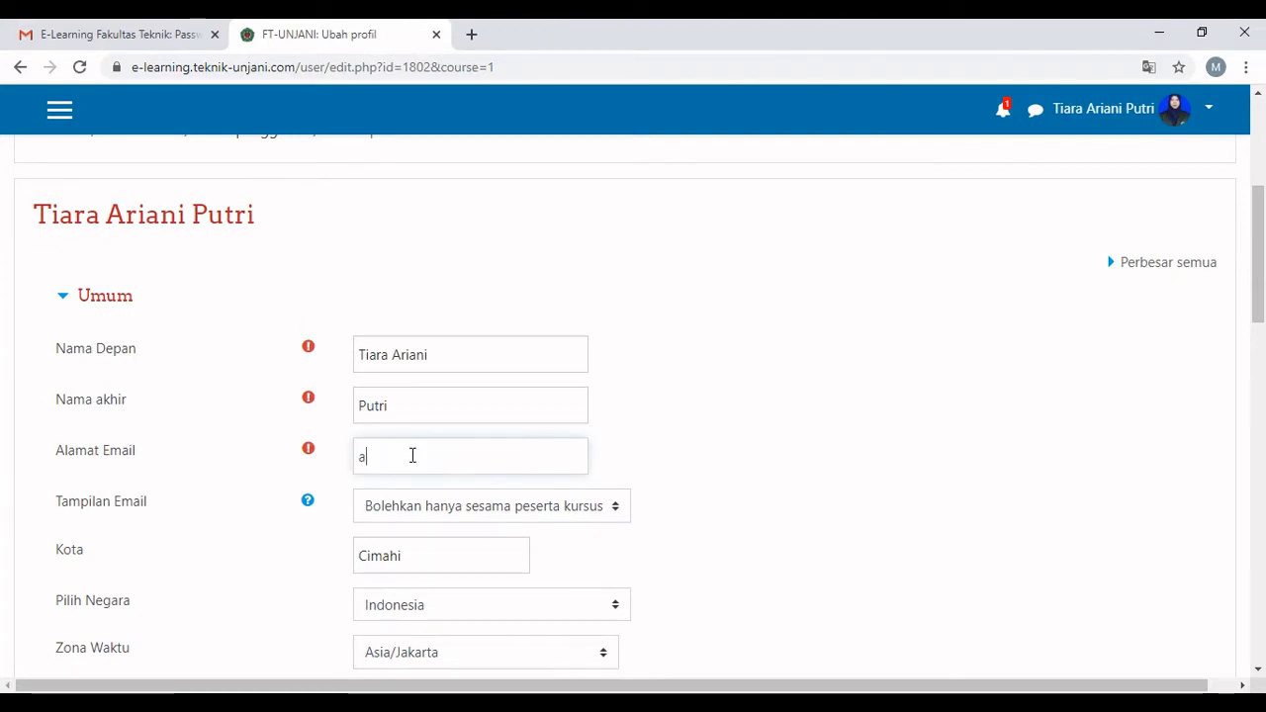
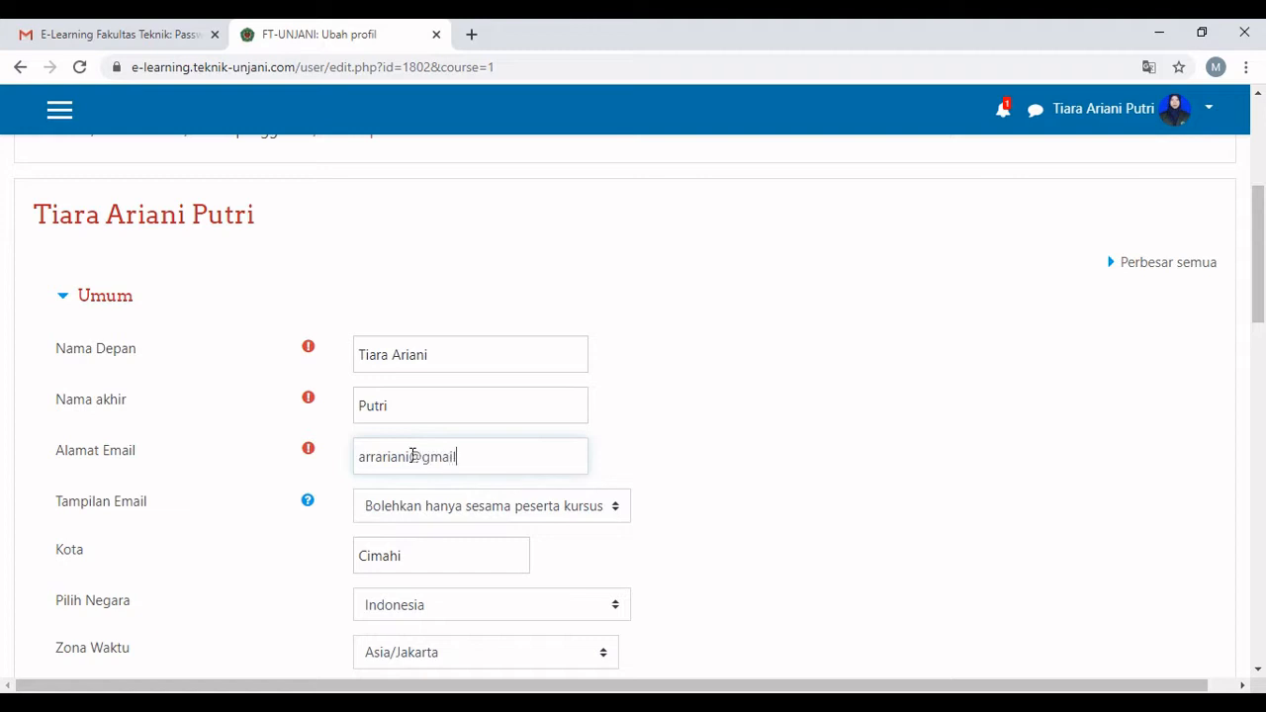
Keep the Asia/Jakarta time zone, save the profile and continue past the email-change notice.
{"action": "scroll", "coordinate": [505, 474], "scroll_direction": "down", "scroll_amount": 2}
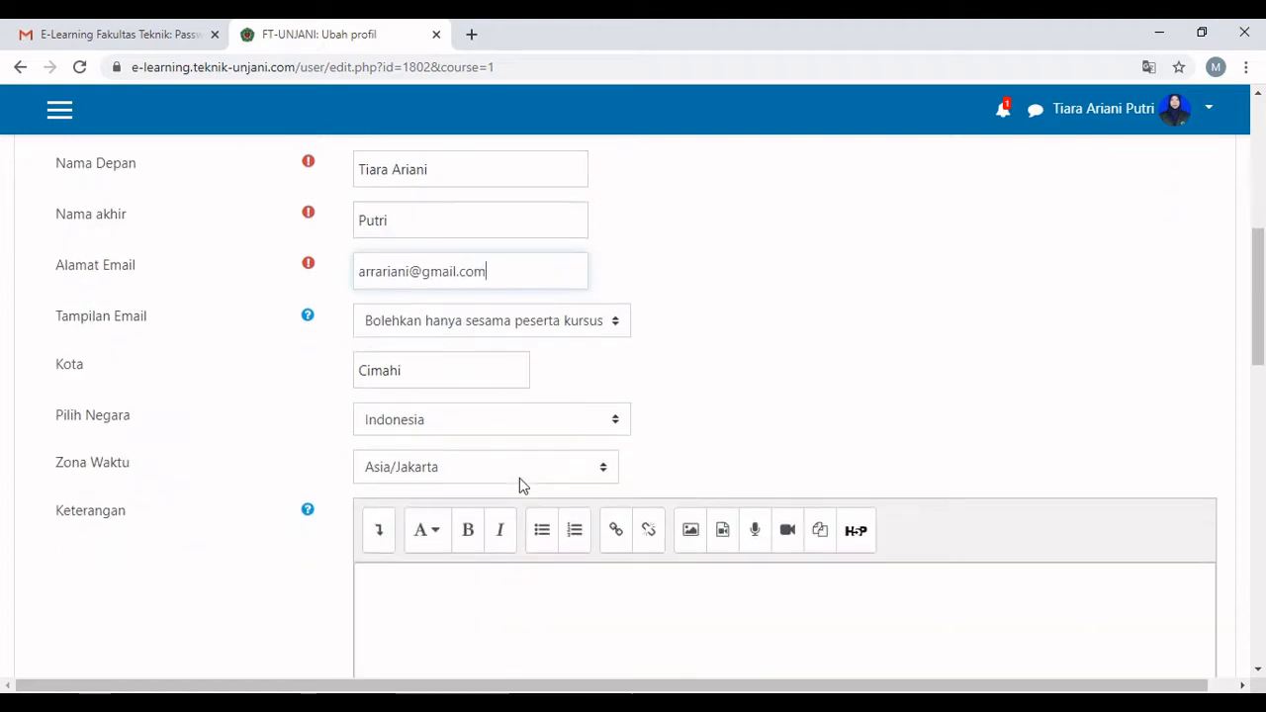
{"action": "left_click", "coordinate": [539, 464]}
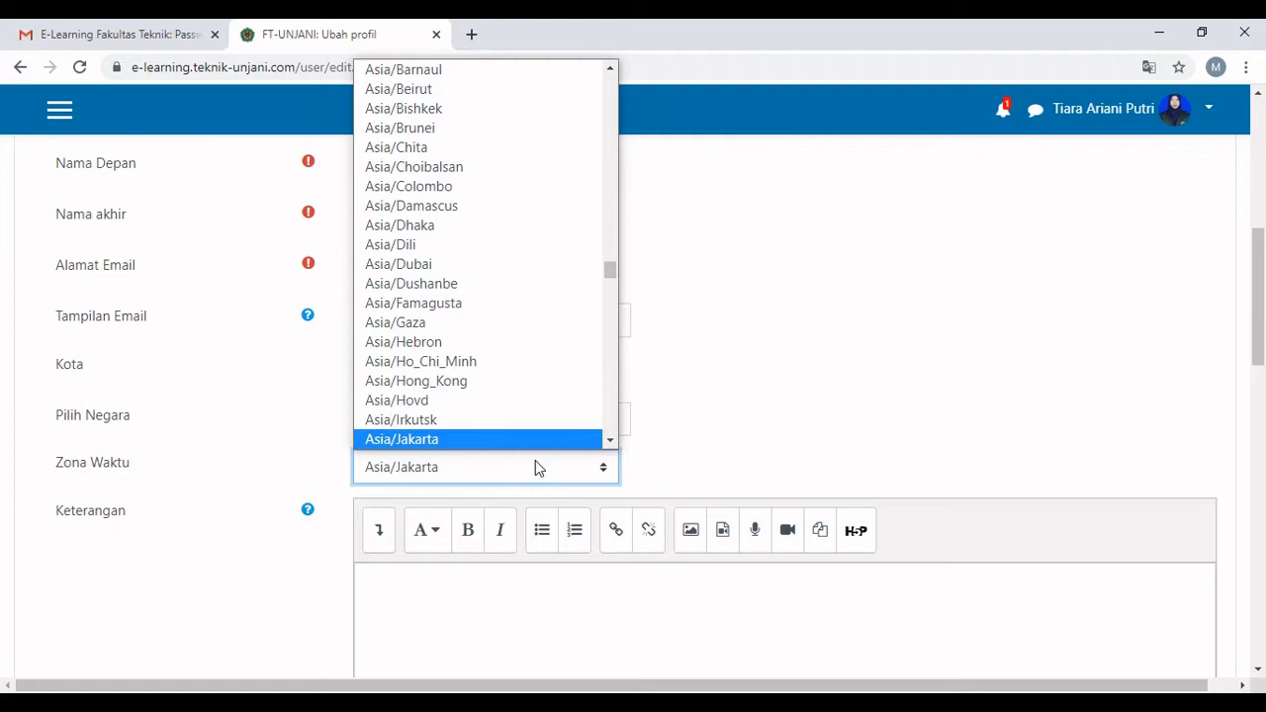
{"action": "left_click", "coordinate": [521, 441]}
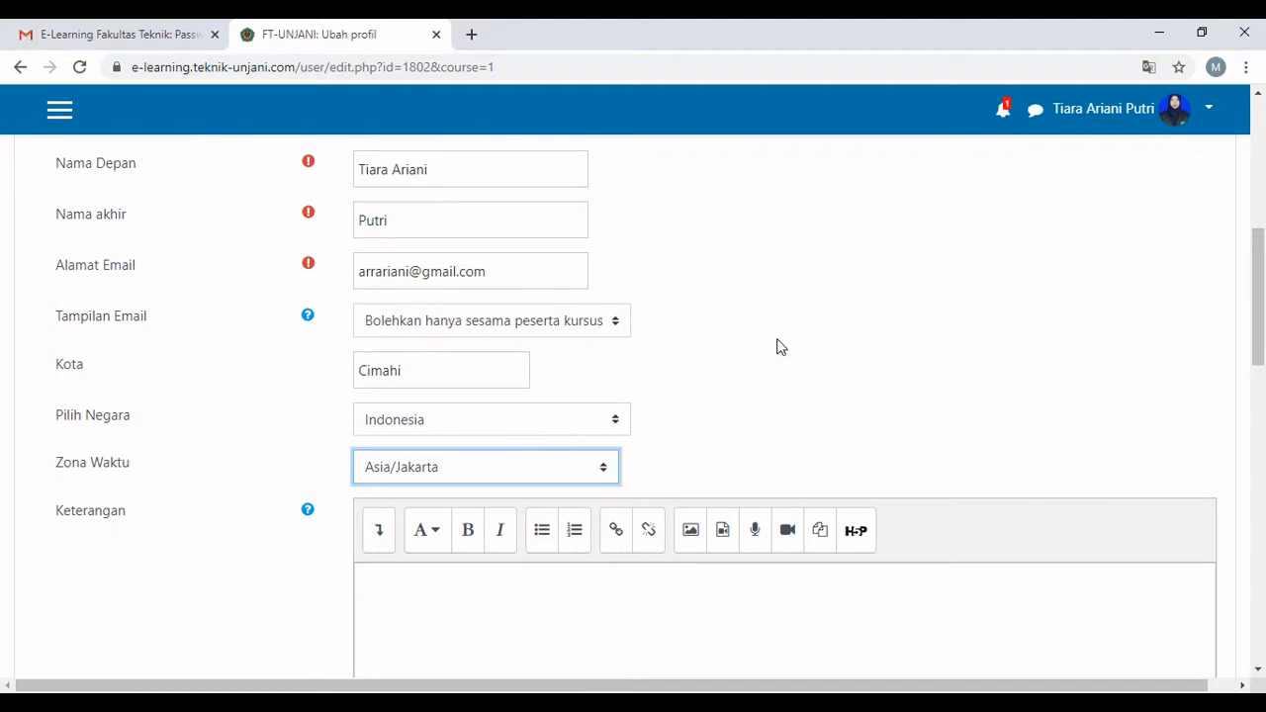
{"action": "scroll", "coordinate": [777, 346], "scroll_direction": "down", "scroll_amount": 13}
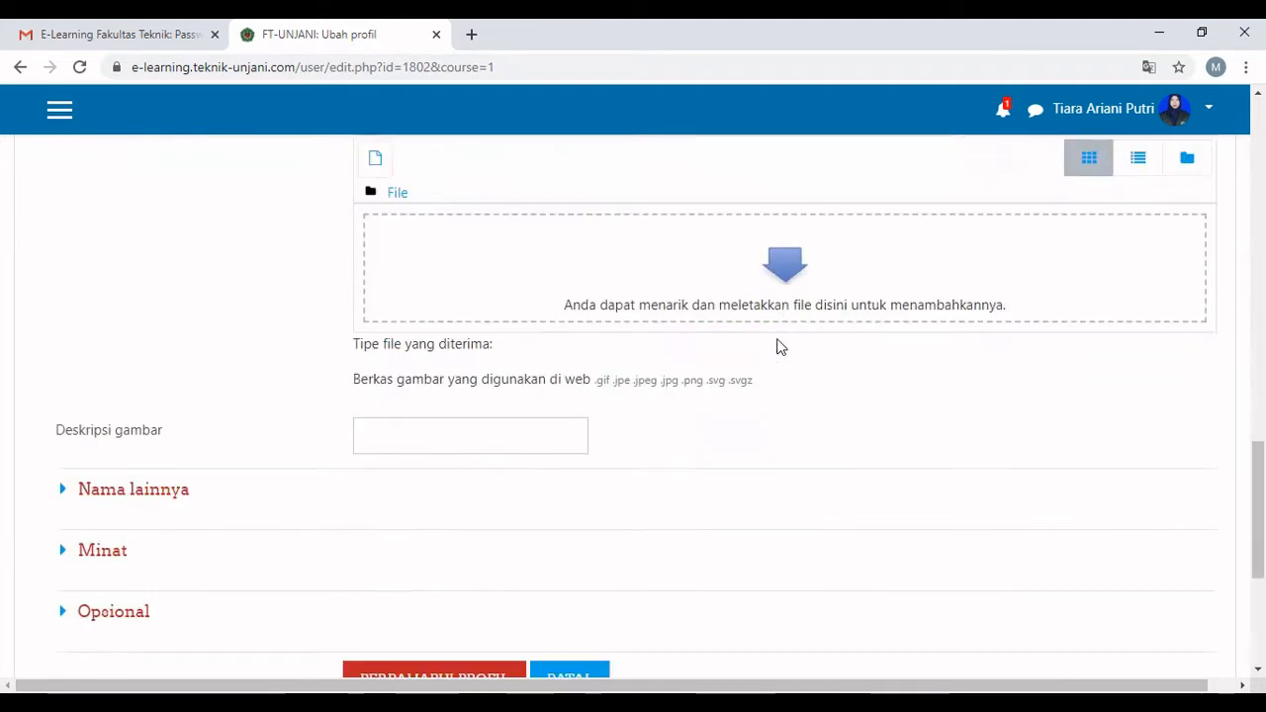
{"action": "left_click", "coordinate": [419, 326]}
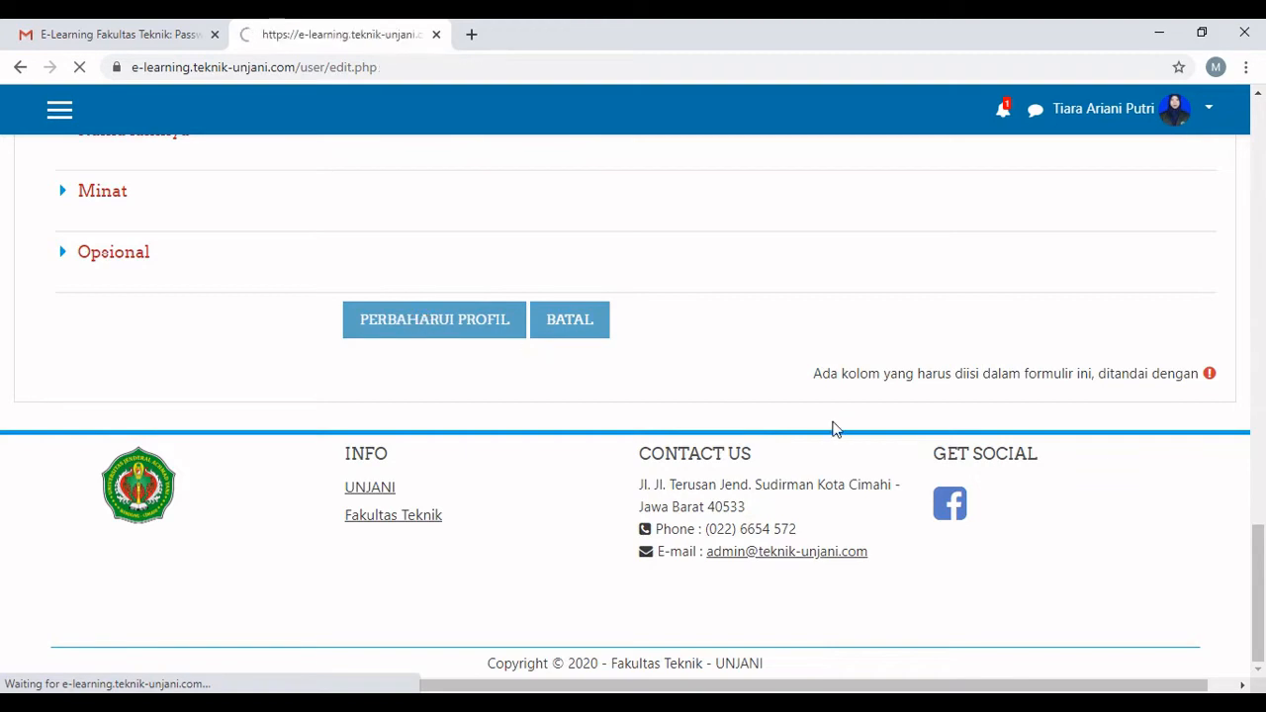
{"action": "scroll", "coordinate": [827, 425], "scroll_direction": "down", "scroll_amount": 2}
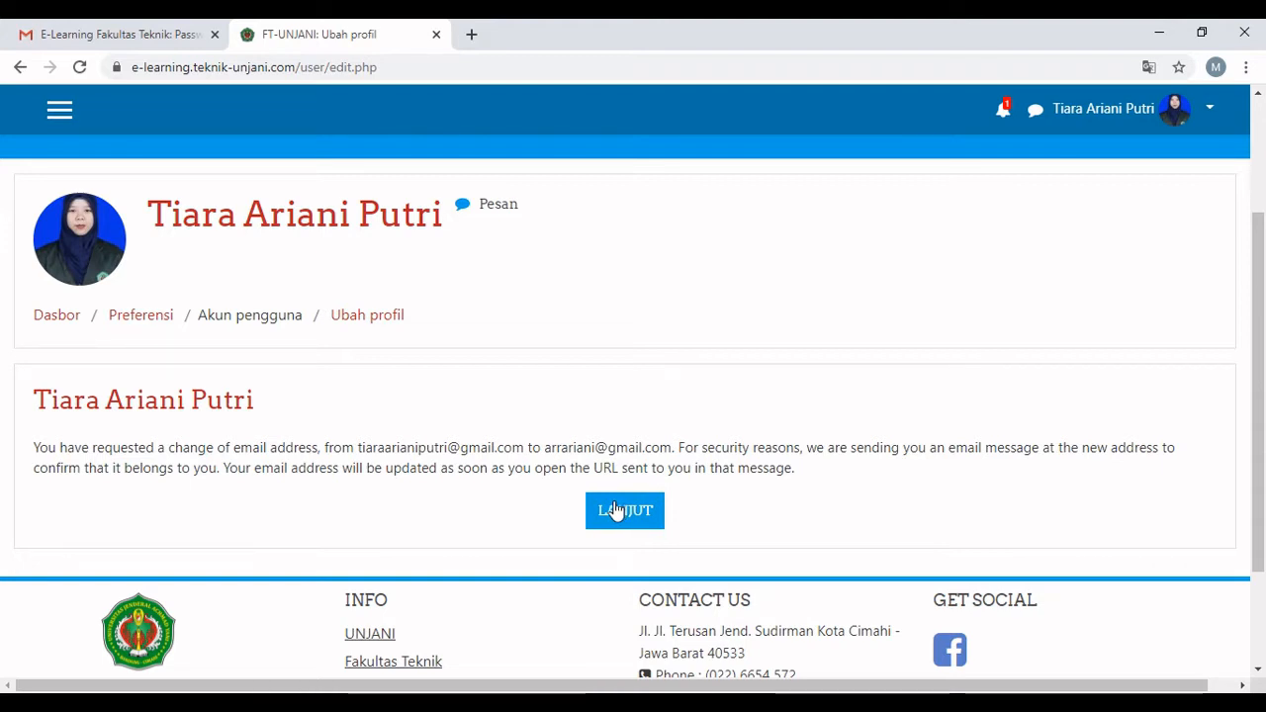
{"action": "left_click", "coordinate": [615, 509]}
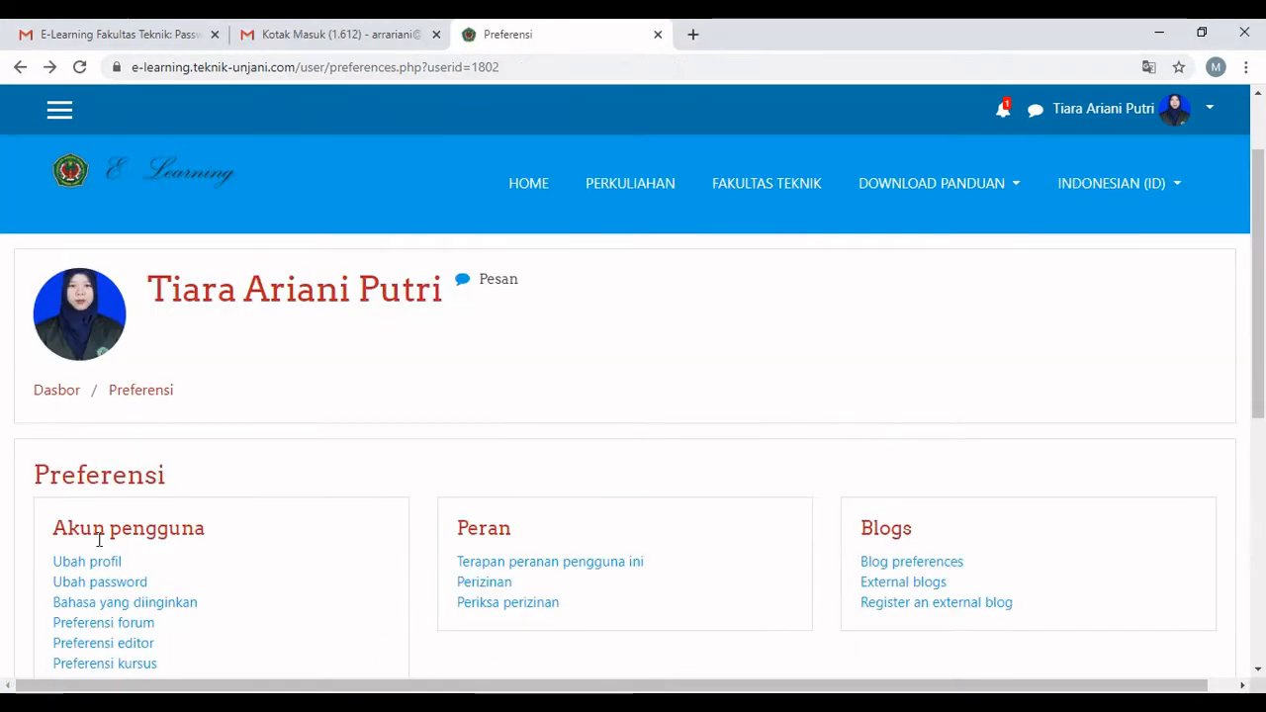
Reopen the Ubah profil form to check the email change is marked pending.
{"action": "scroll", "coordinate": [367, 475], "scroll_direction": "down", "scroll_amount": 2}
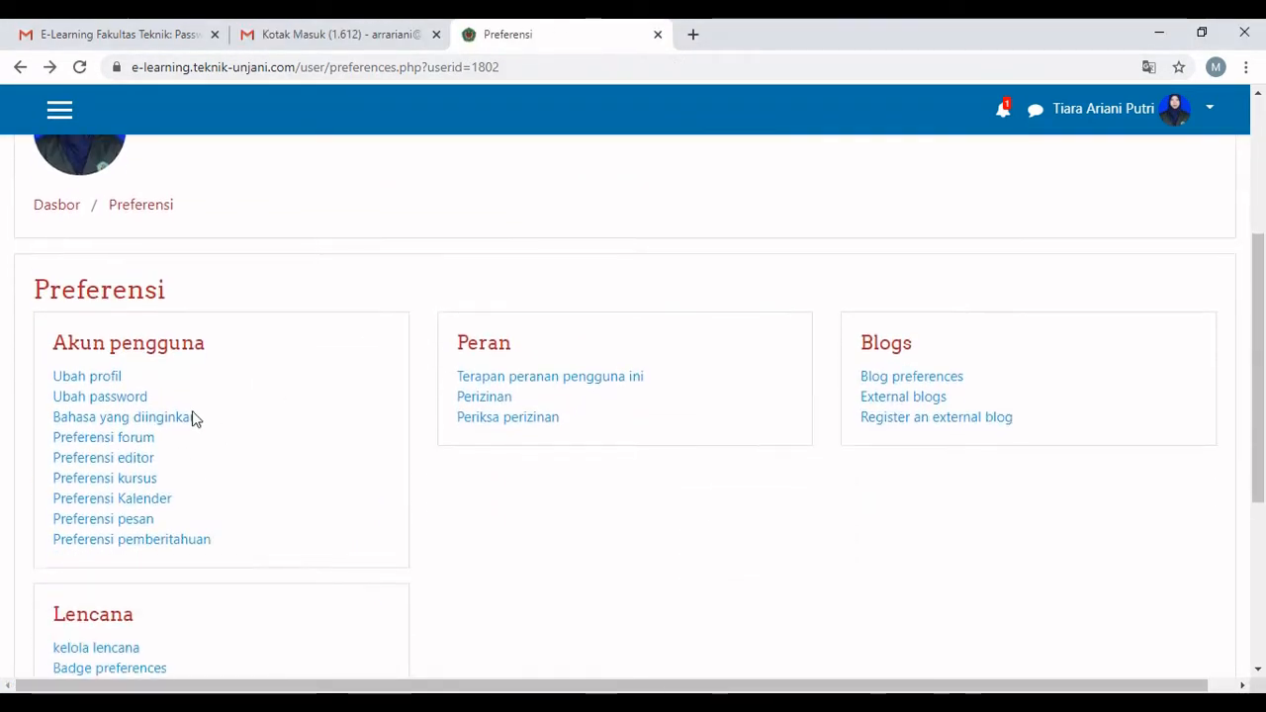
{"action": "left_click", "coordinate": [109, 376]}
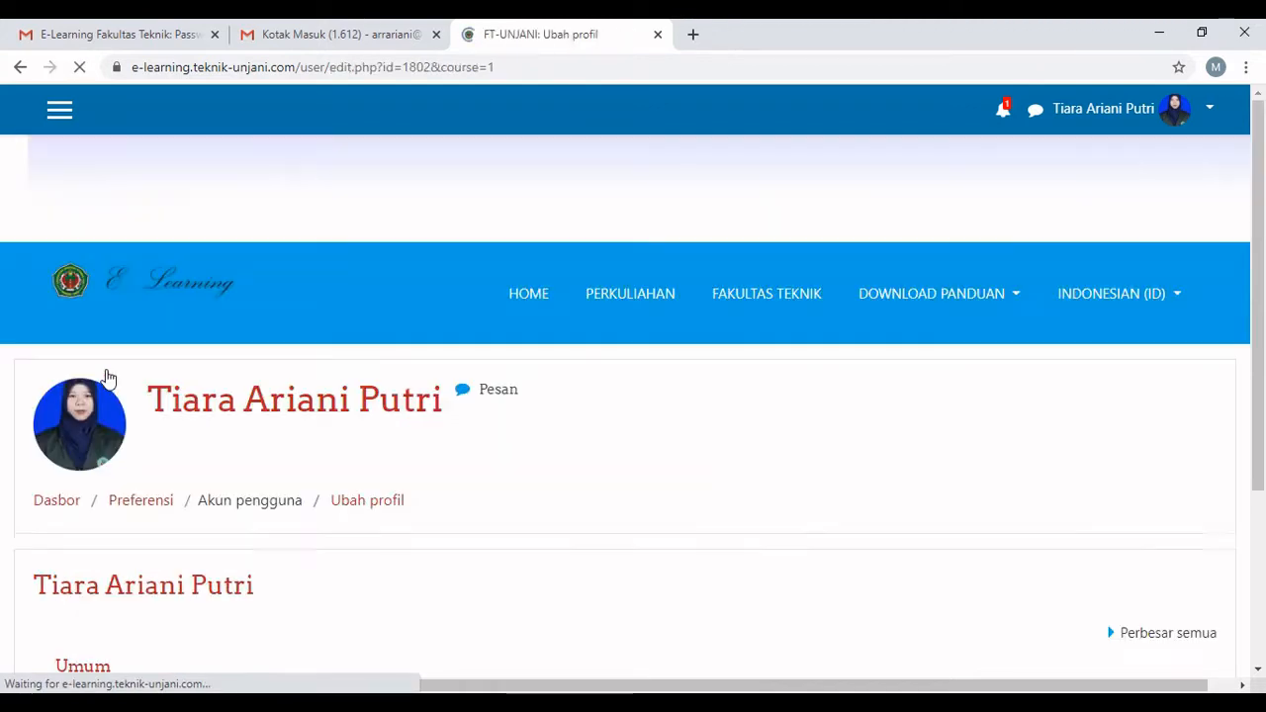
{"action": "scroll", "coordinate": [723, 370], "scroll_direction": "down", "scroll_amount": 4}
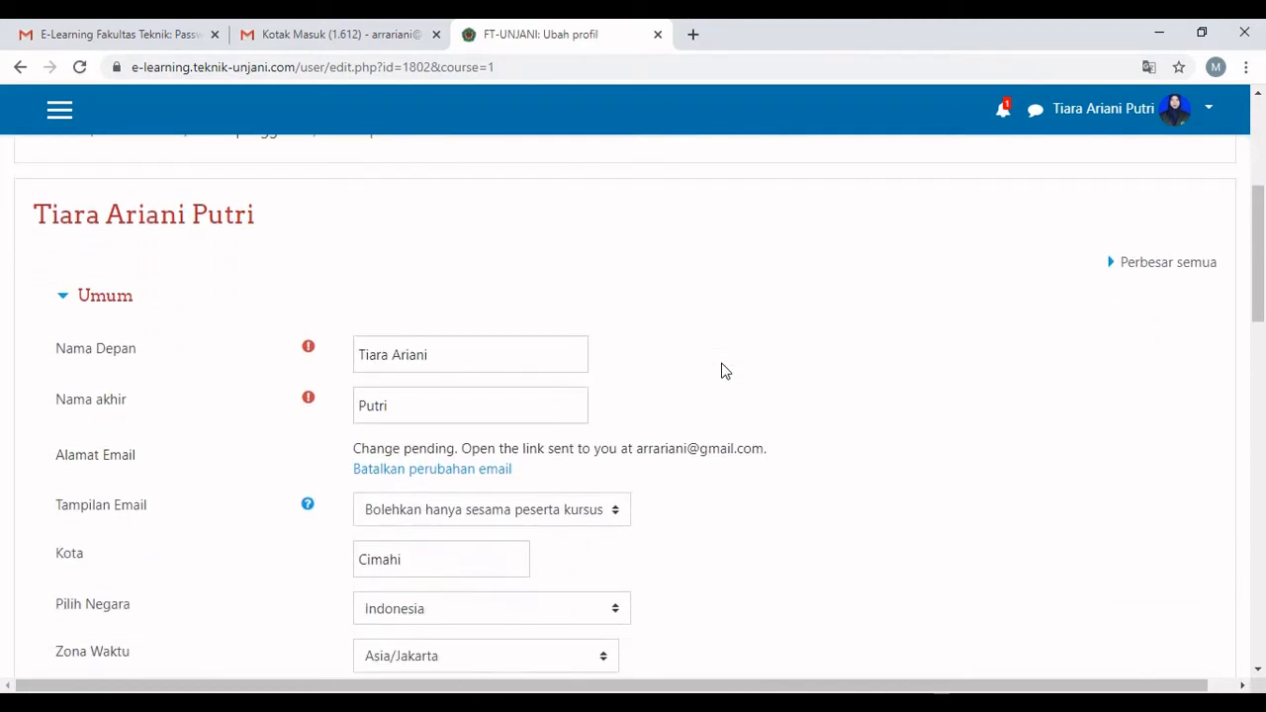
{"action": "scroll", "coordinate": [723, 370], "scroll_direction": "down", "scroll_amount": 1}
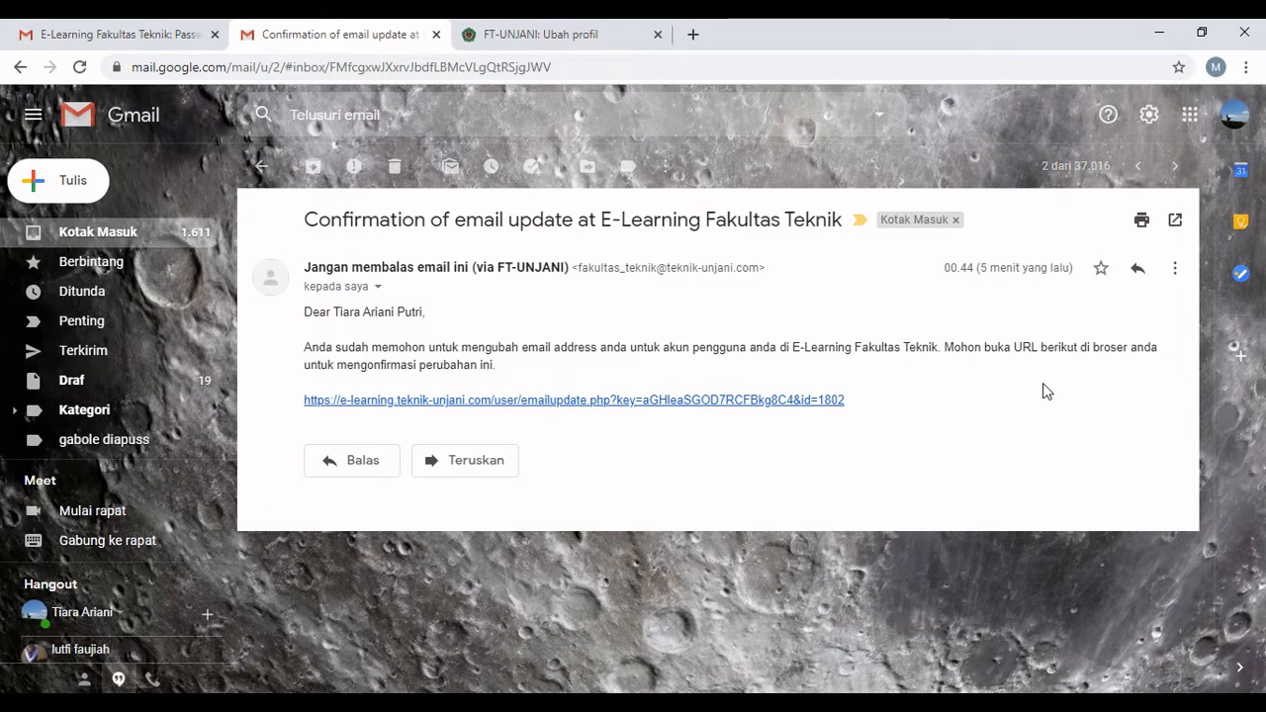
Open the emailupdate.php confirmation link from the Gmail message.
{"action": "left_click", "coordinate": [676, 400]}
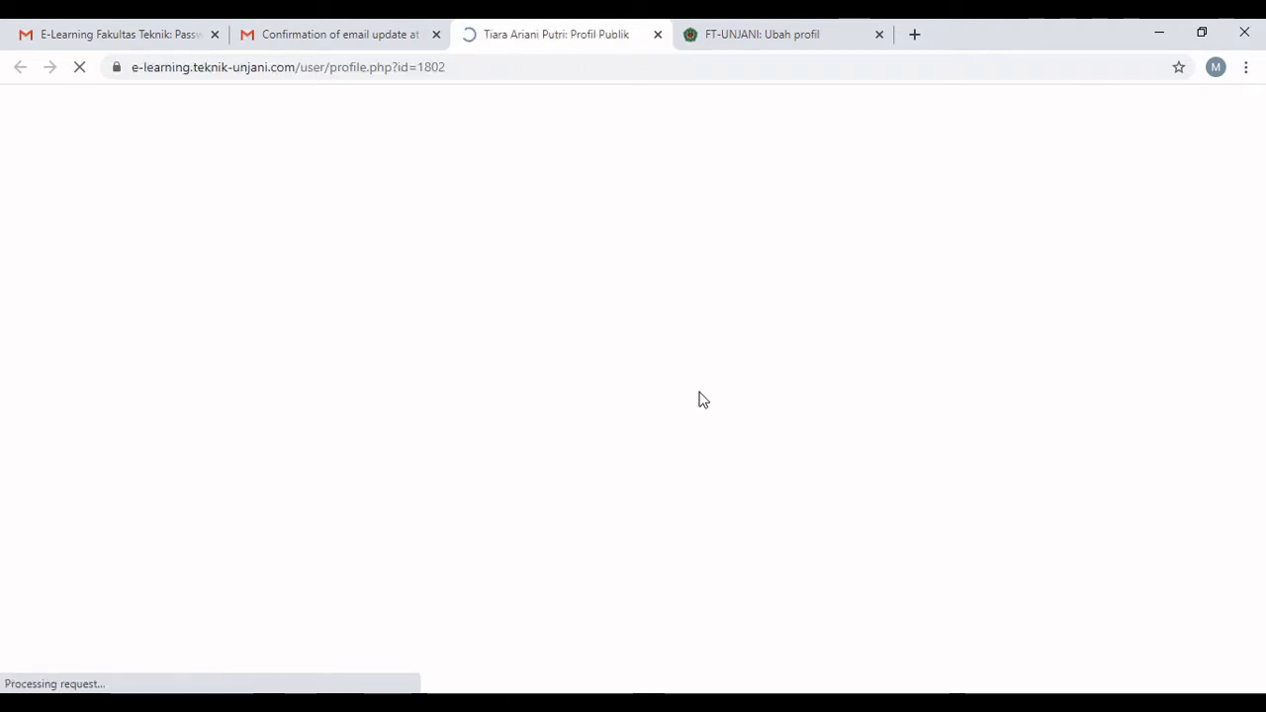
{"action": "scroll", "coordinate": [698, 390], "scroll_direction": "down", "scroll_amount": 2}
{"action": "scroll", "coordinate": [698, 391], "scroll_direction": "down", "scroll_amount": 3}
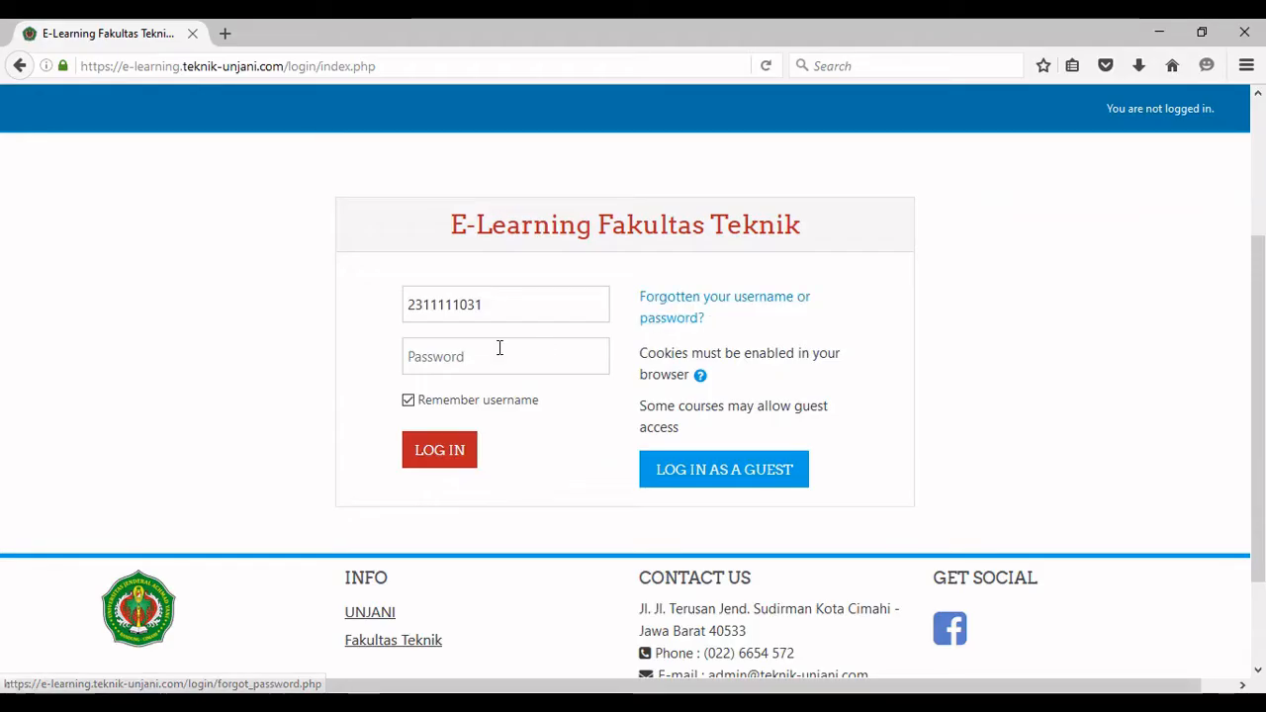
Attempt a login with a password and dismiss the browser's save-login offer.
{"action": "left_click", "coordinate": [500, 348]}
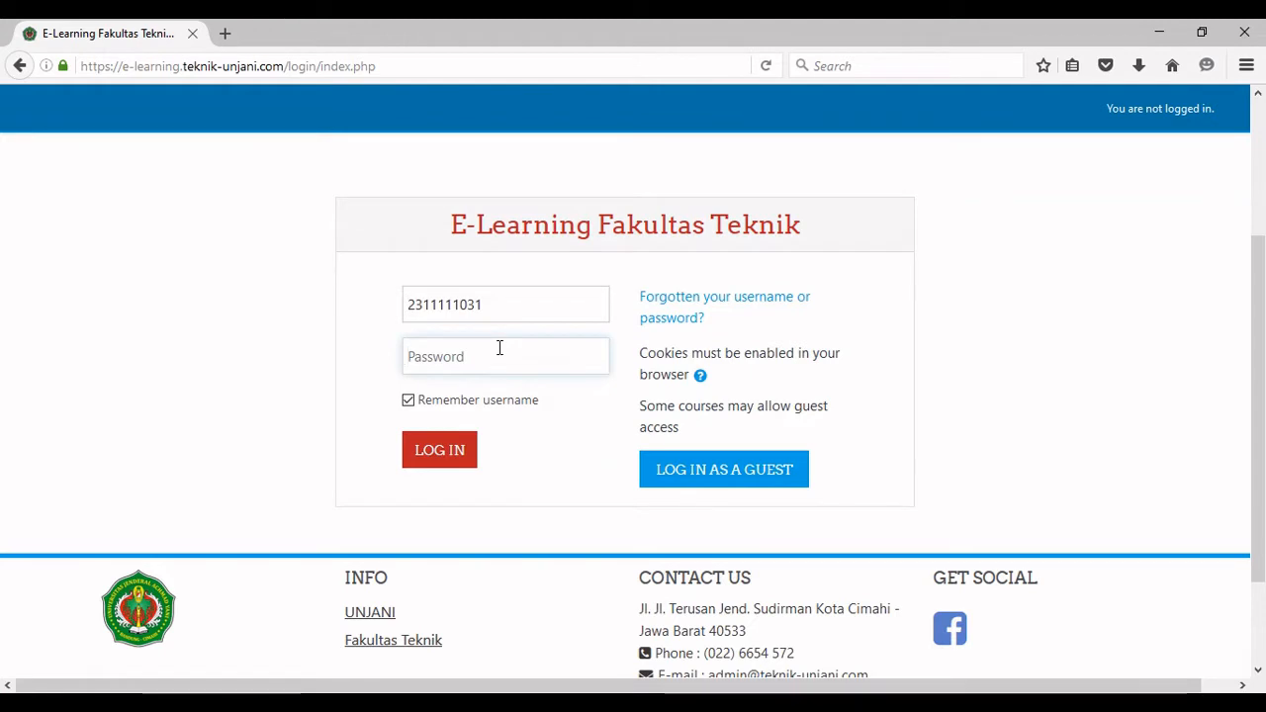
{"action": "type", "text": "*"}
{"action": "type", "text": "•••••"}
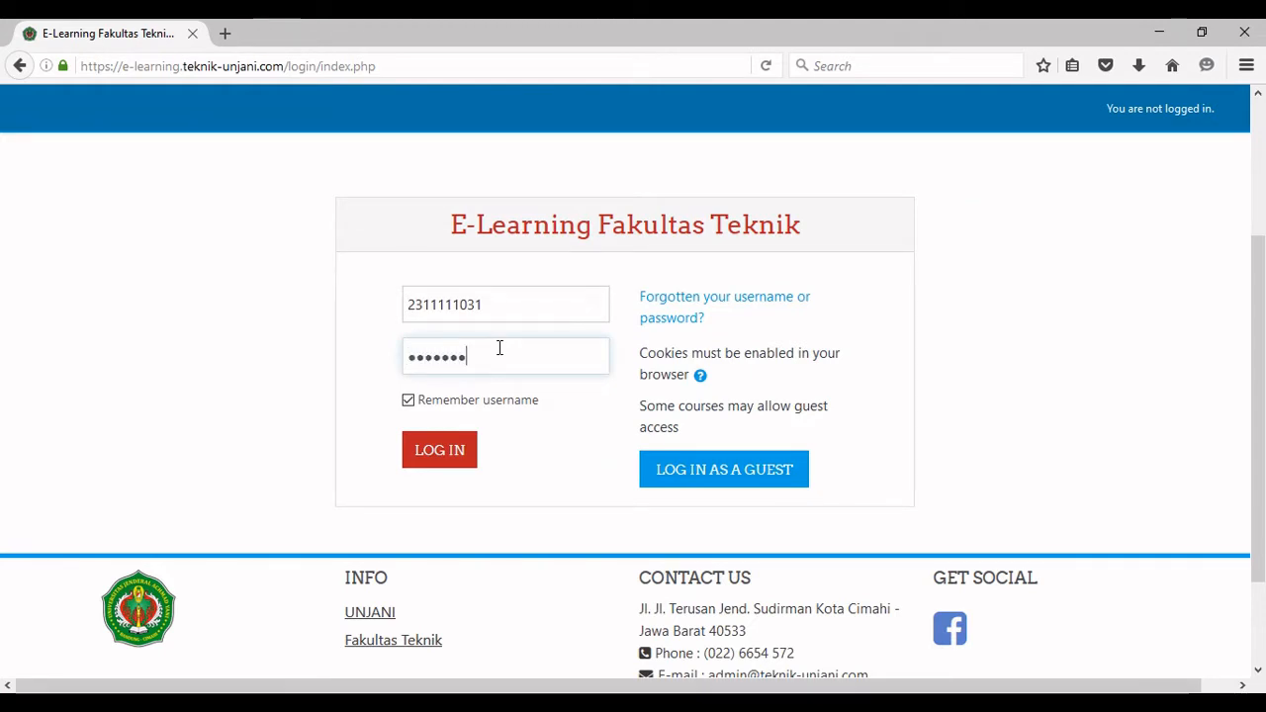
{"action": "left_click", "coordinate": [438, 448]}
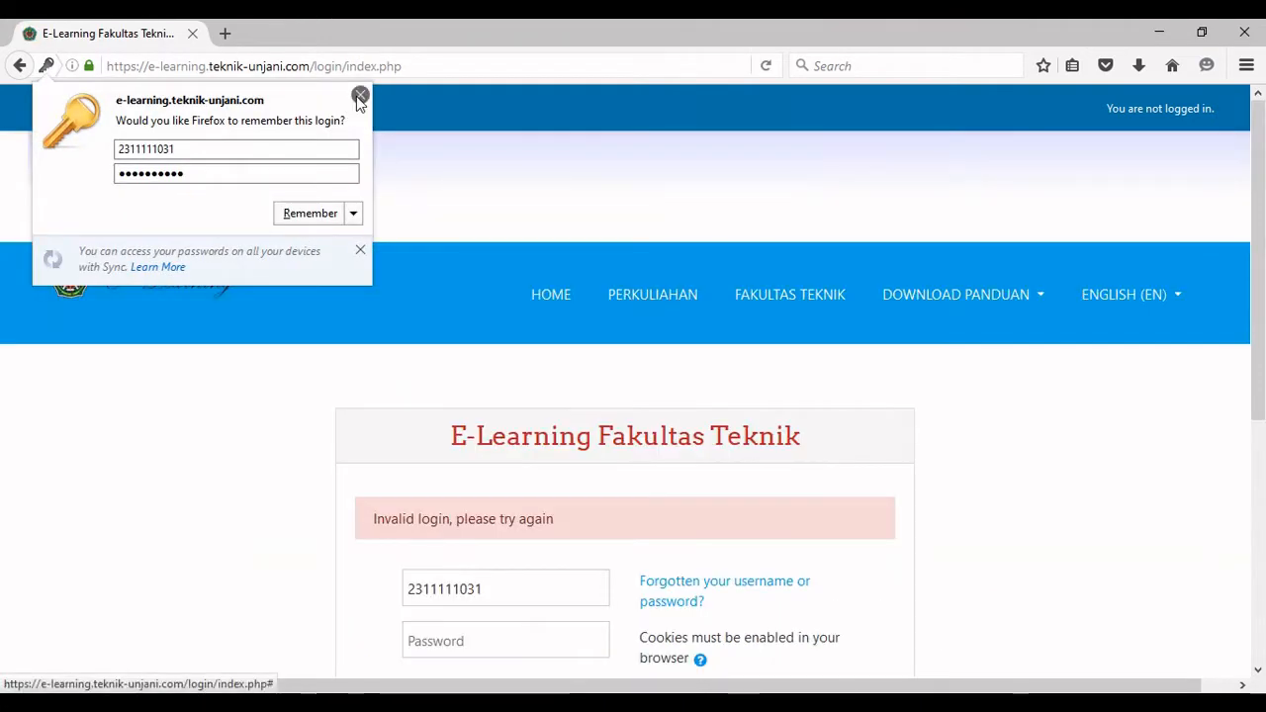
{"action": "left_click", "coordinate": [360, 94]}
Request a password reset by searching for the account's e-mail address.
{"action": "scroll", "coordinate": [610, 342], "scroll_direction": "down", "scroll_amount": 2}
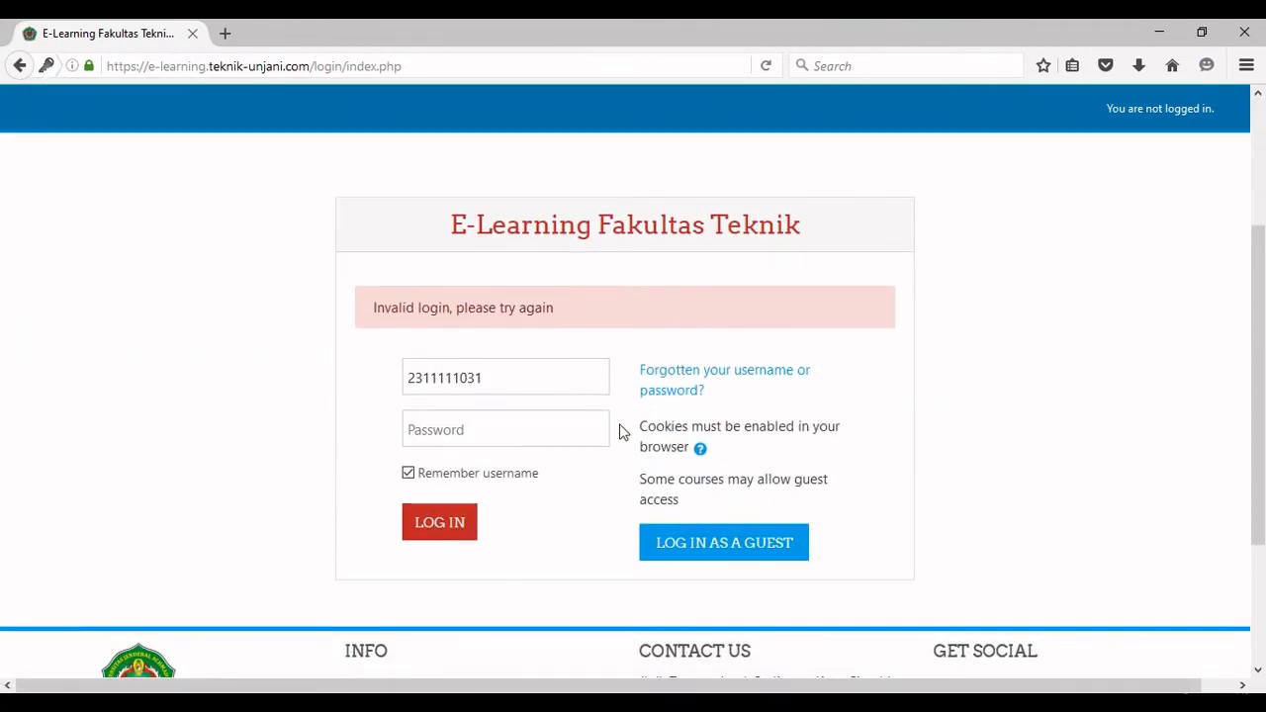
{"action": "left_click", "coordinate": [681, 394]}
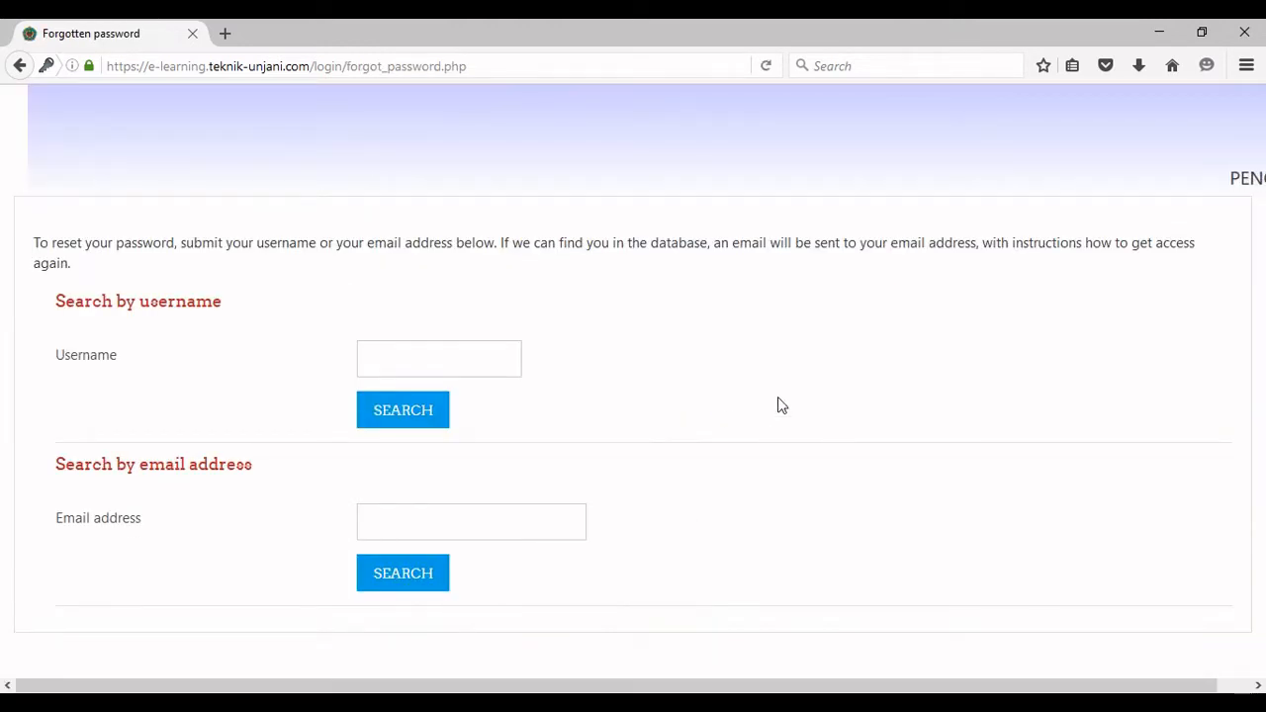
{"action": "left_click", "coordinate": [402, 526]}
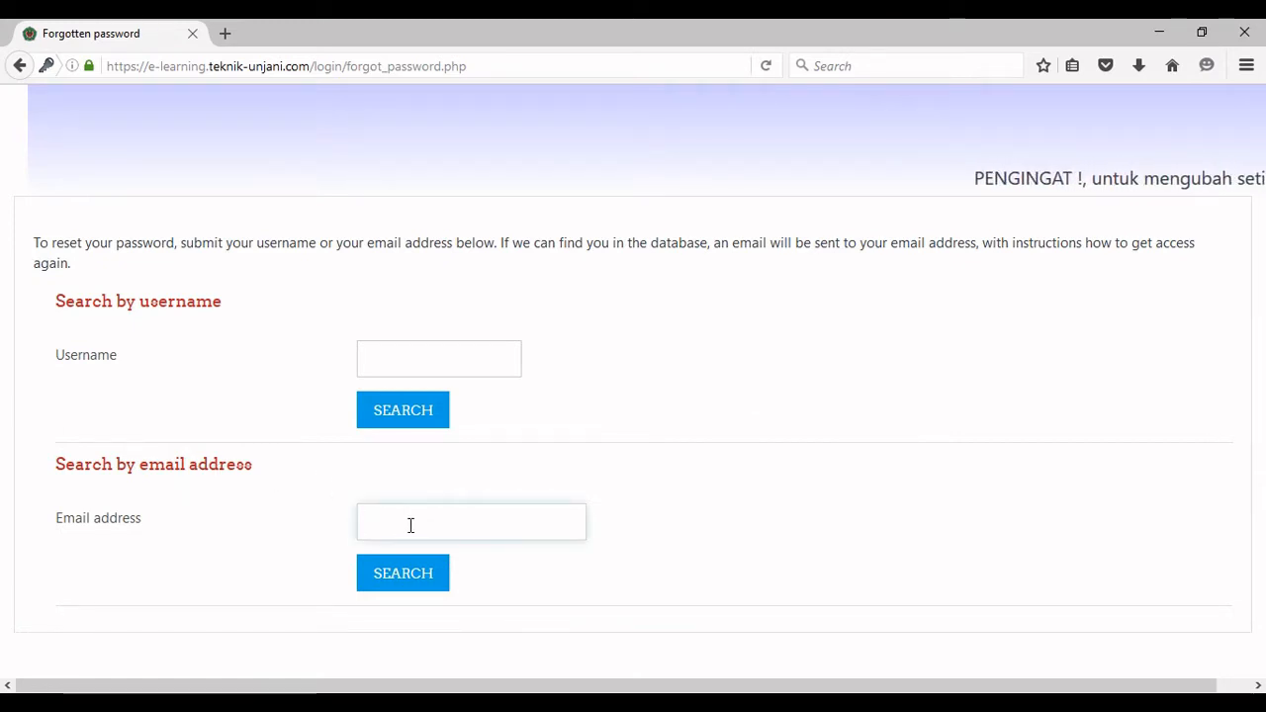
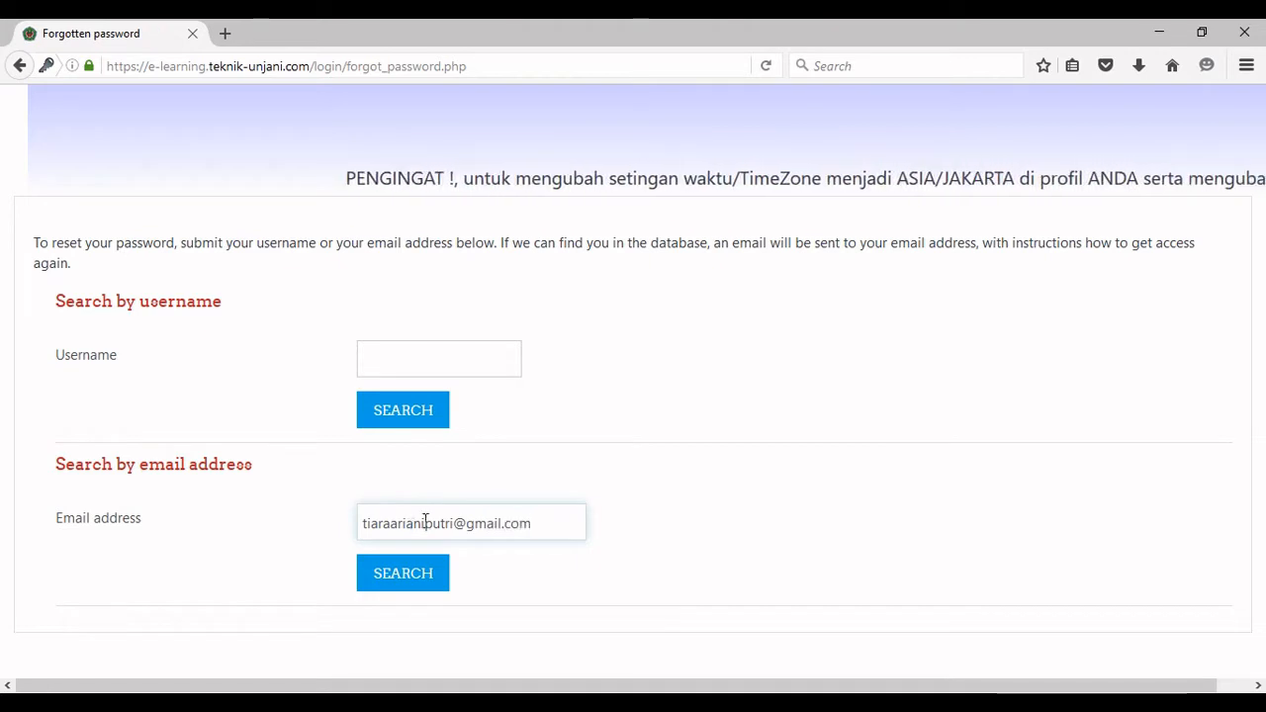
{"action": "left_click", "coordinate": [415, 554]}
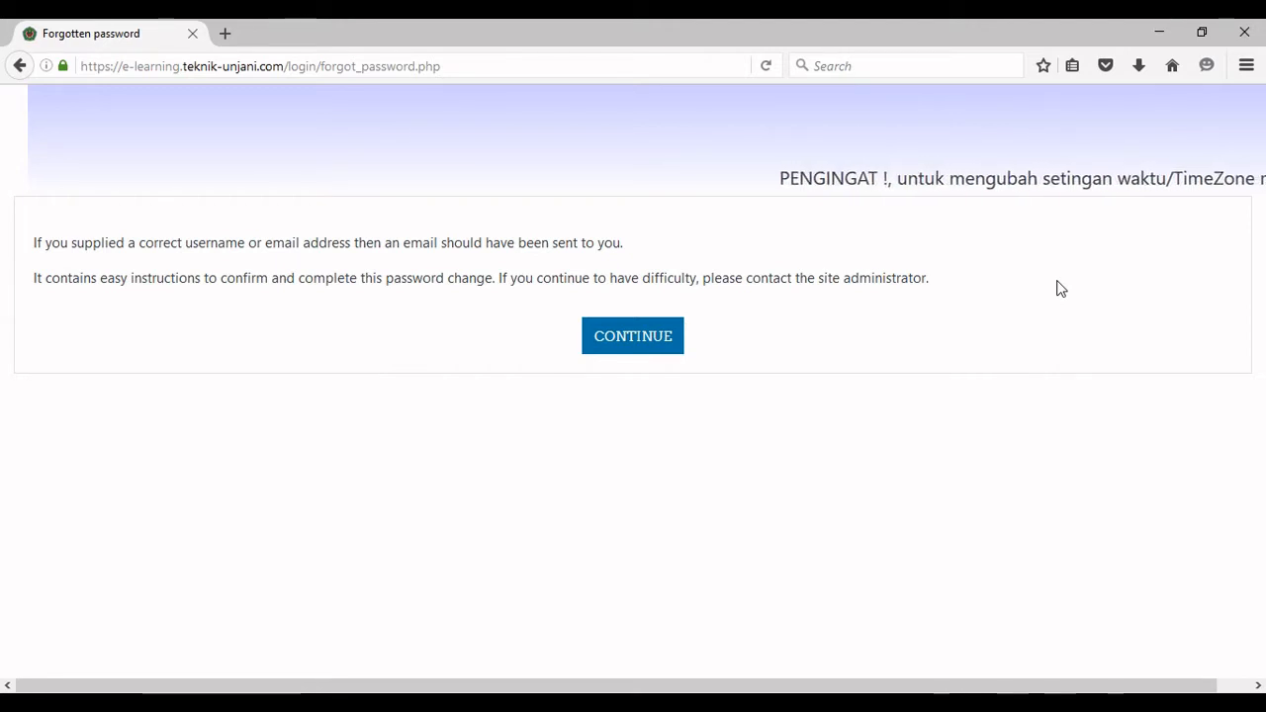
{"action": "left_click", "coordinate": [645, 356]}
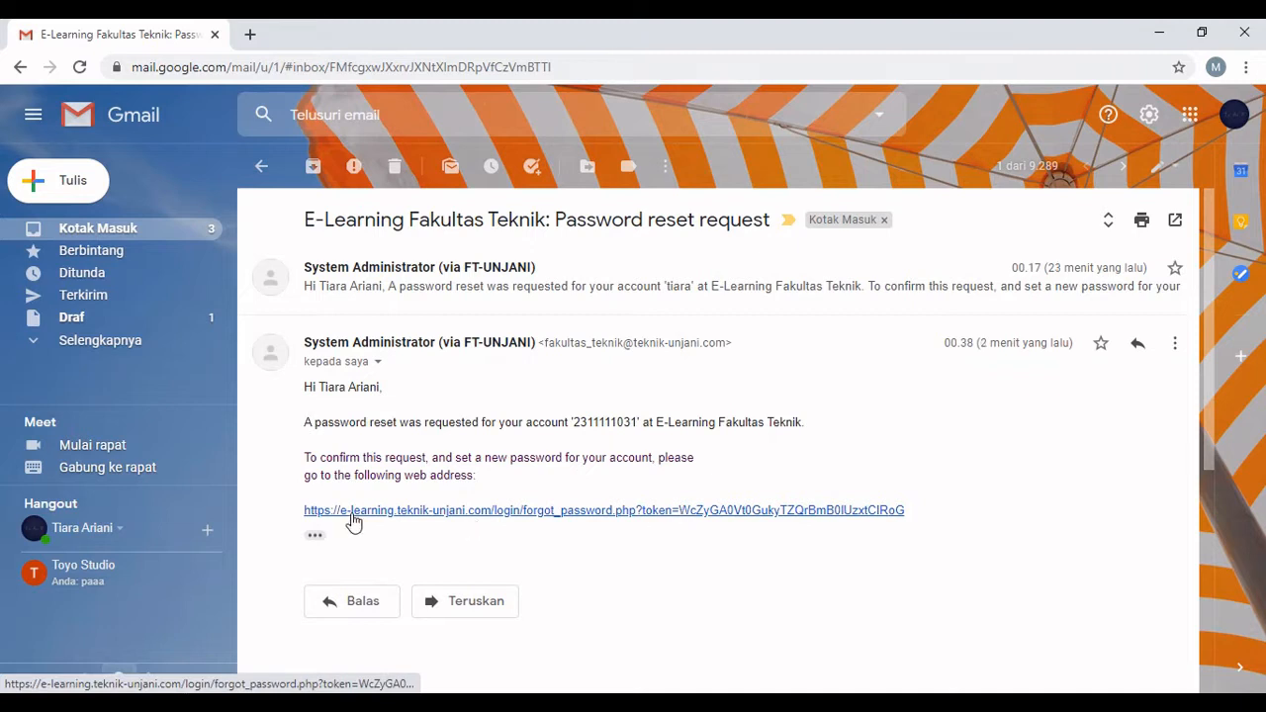
Open the forgot_password.php reset link from the password reset e-mail.
{"action": "left_click", "coordinate": [622, 512]}
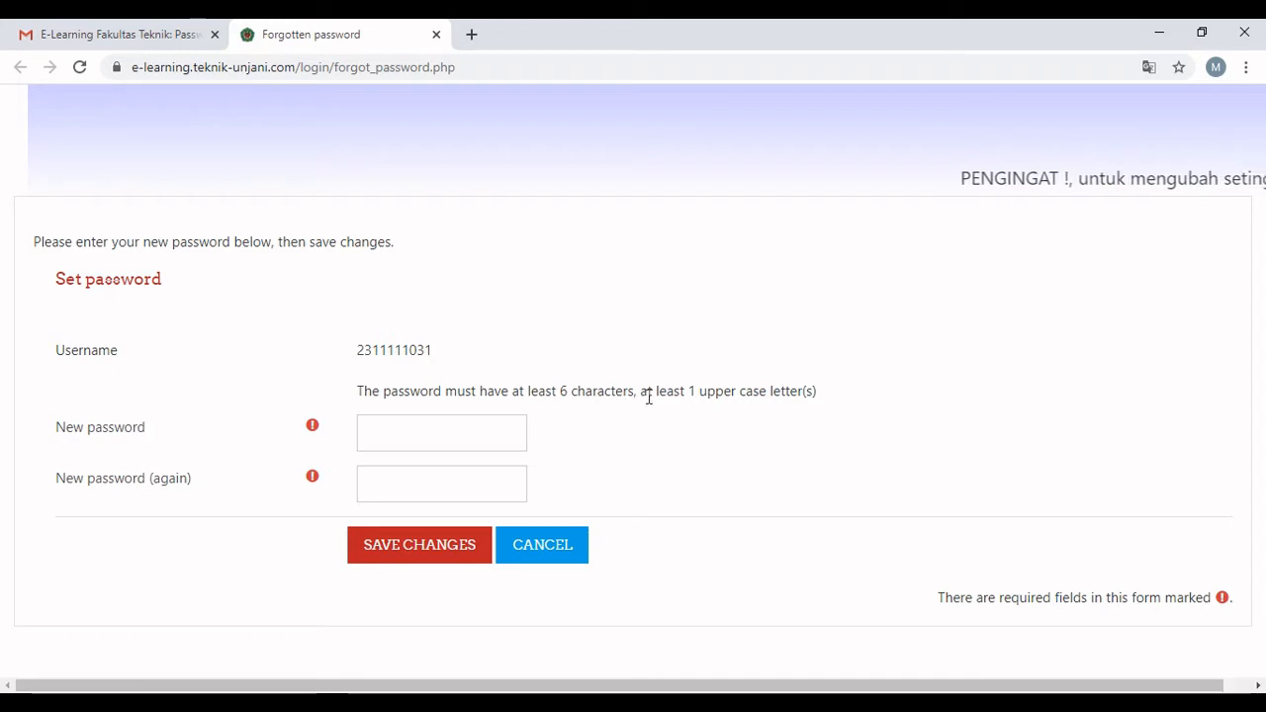
Enter a new password in New password and New password (again), then submit.
{"action": "left_click", "coordinate": [472, 432]}
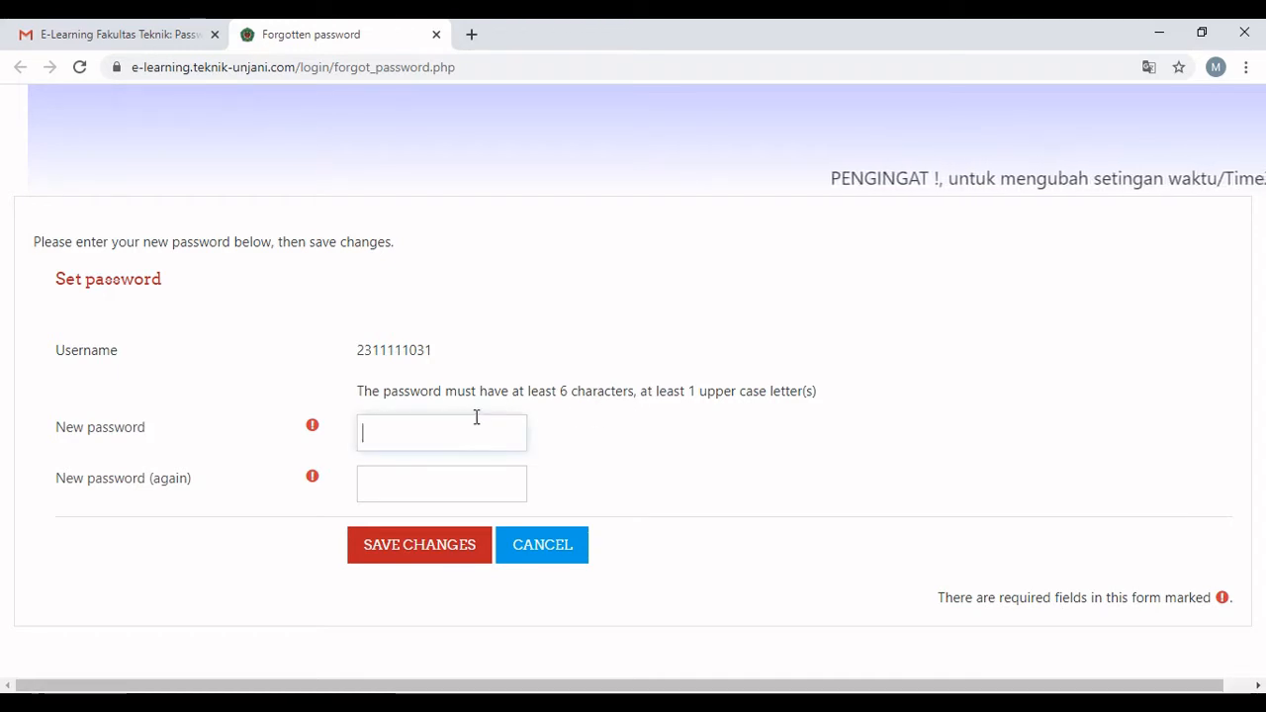
{"action": "type", "text": "•••"}
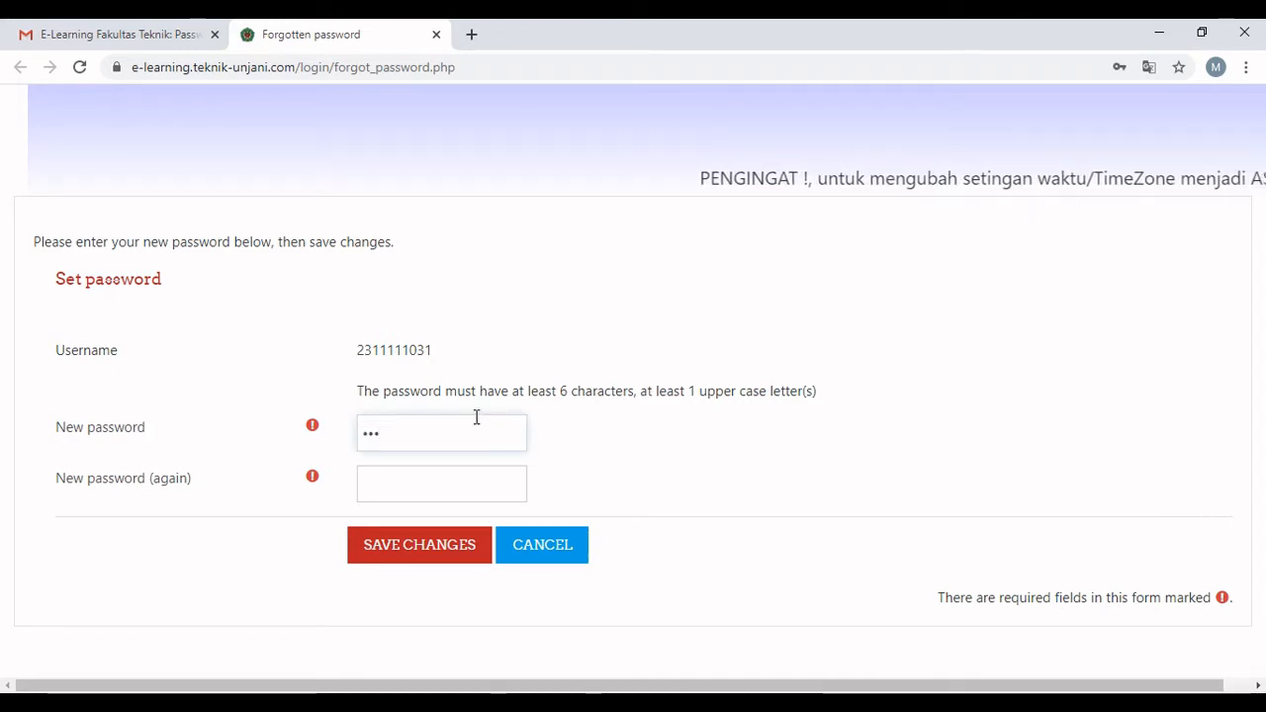
{"action": "type", "text": "••••••"}
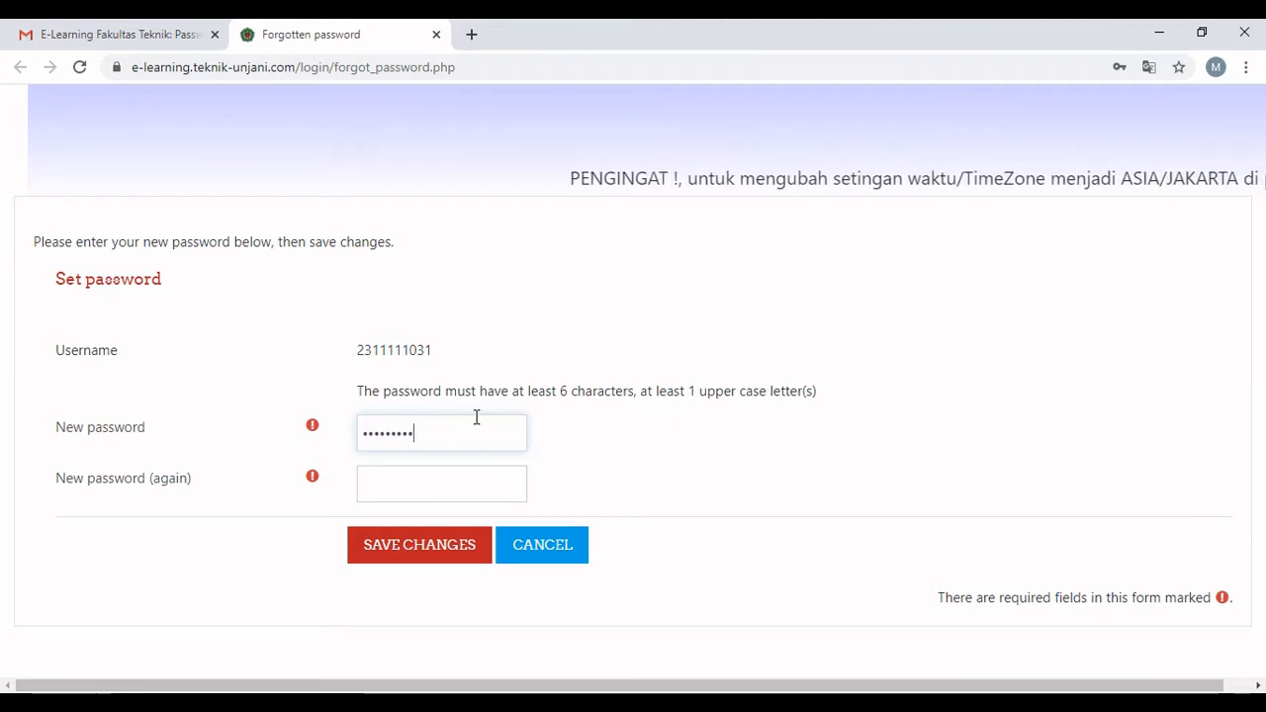
{"action": "type", "text": "•••"}
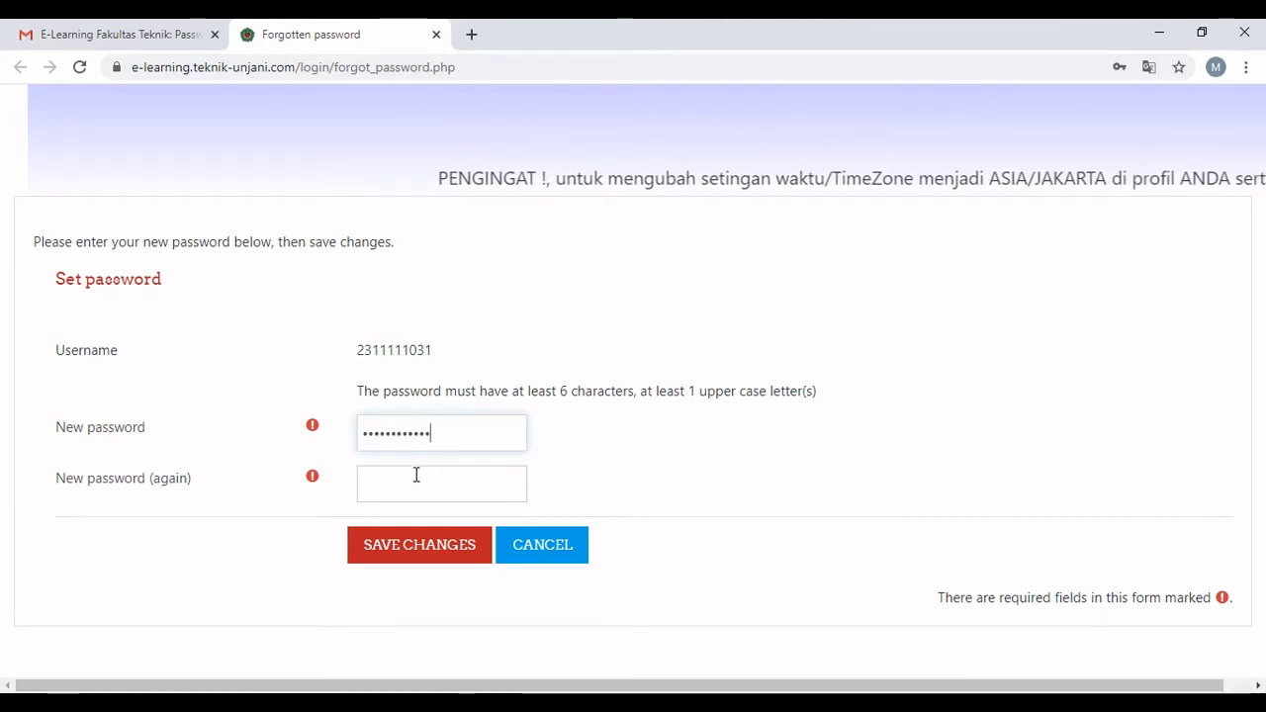
{"action": "left_click", "coordinate": [423, 472]}
{"action": "type", "text": "•••"}
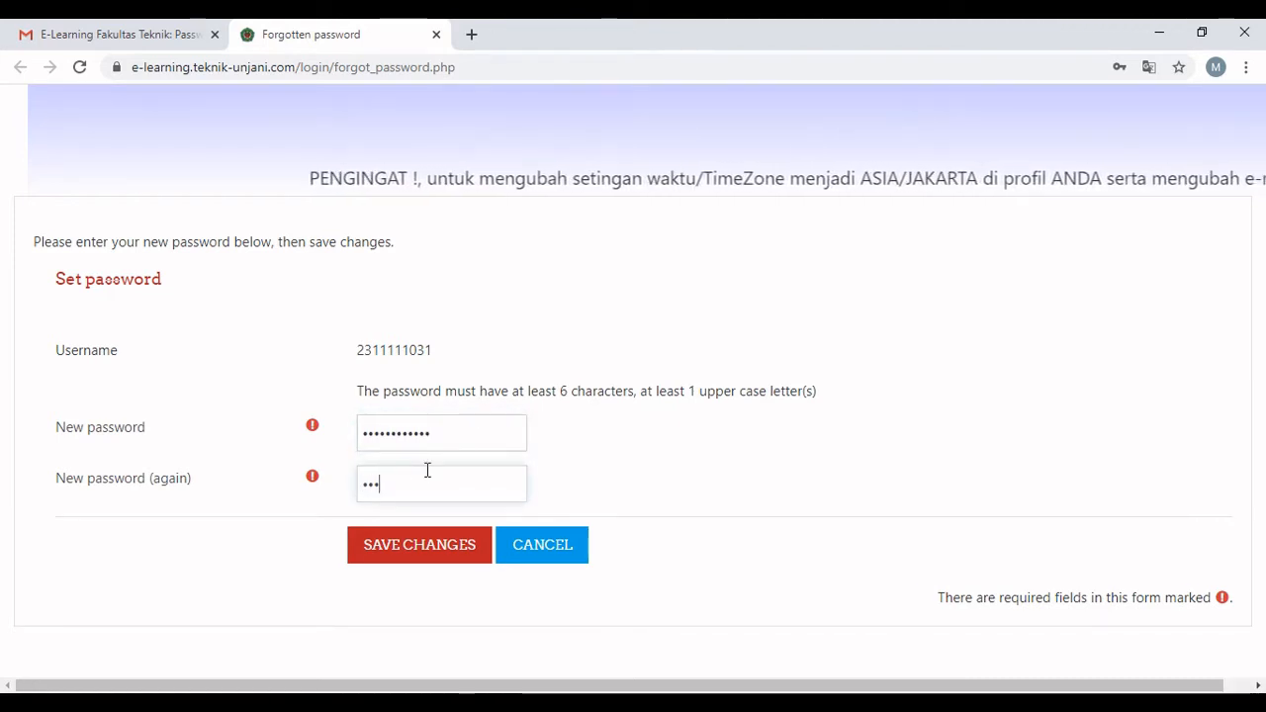
{"action": "type", "text": "••••••"}
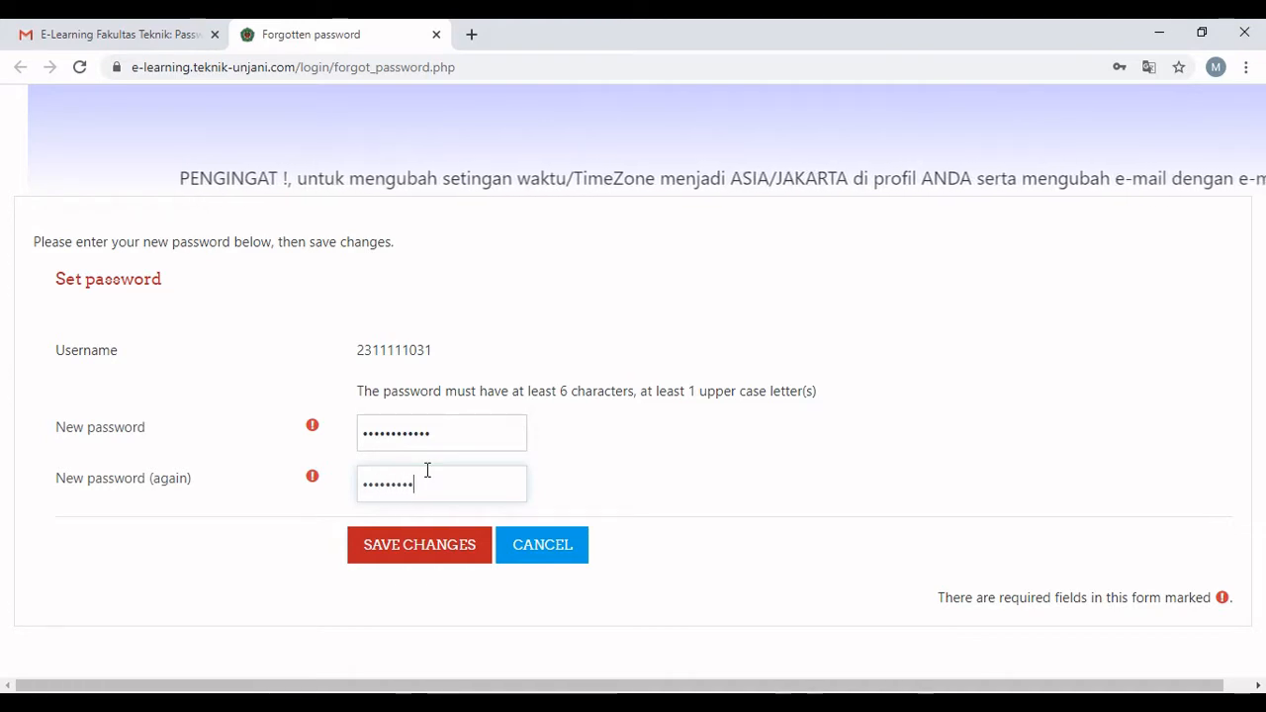
{"action": "type", "text": "•••"}
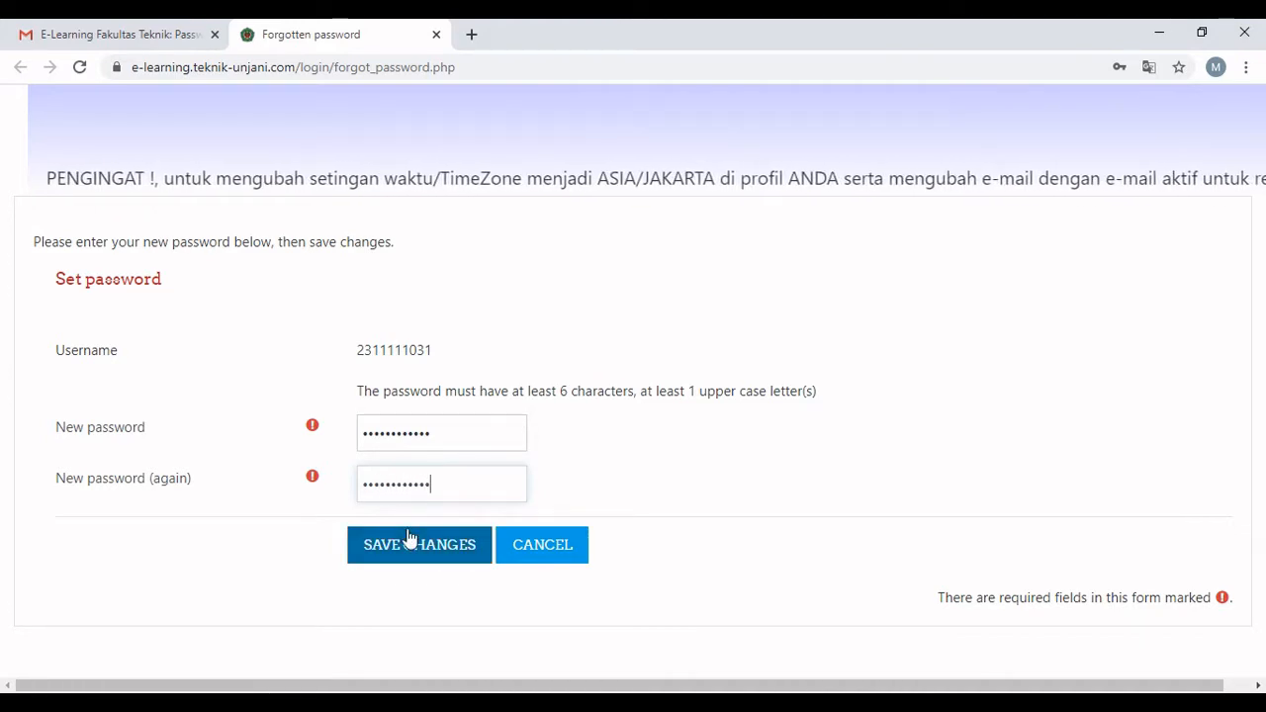
{"action": "left_click", "coordinate": [409, 537]}
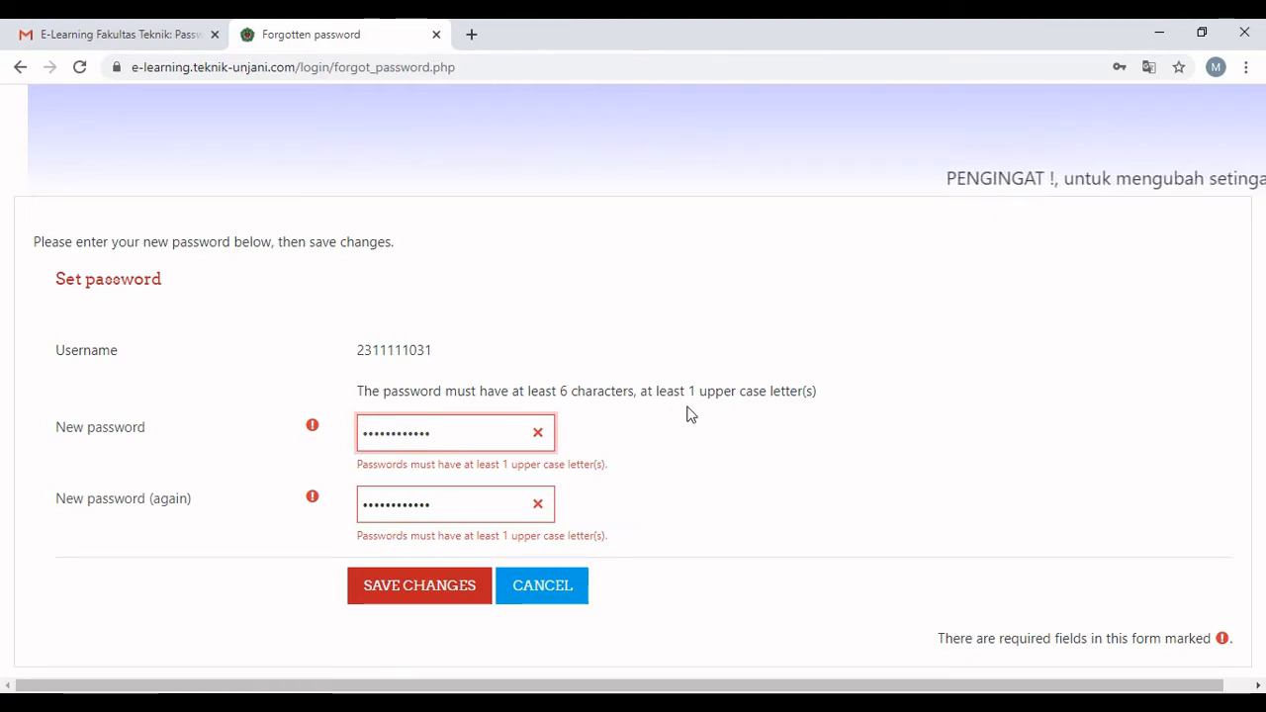
Clear the rejected password from both new password fields.
{"action": "left_click", "coordinate": [537, 433]}
{"action": "key", "text": "ctrl+a"}
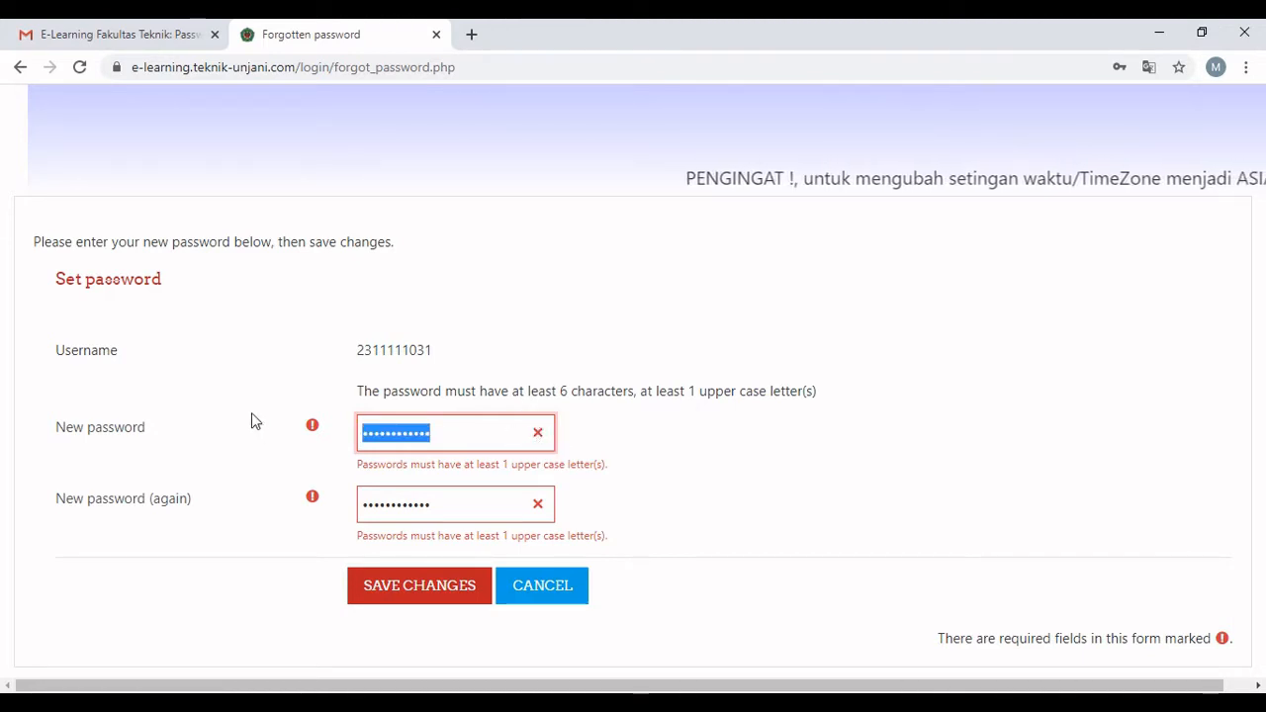
{"action": "type", "text": "M"}
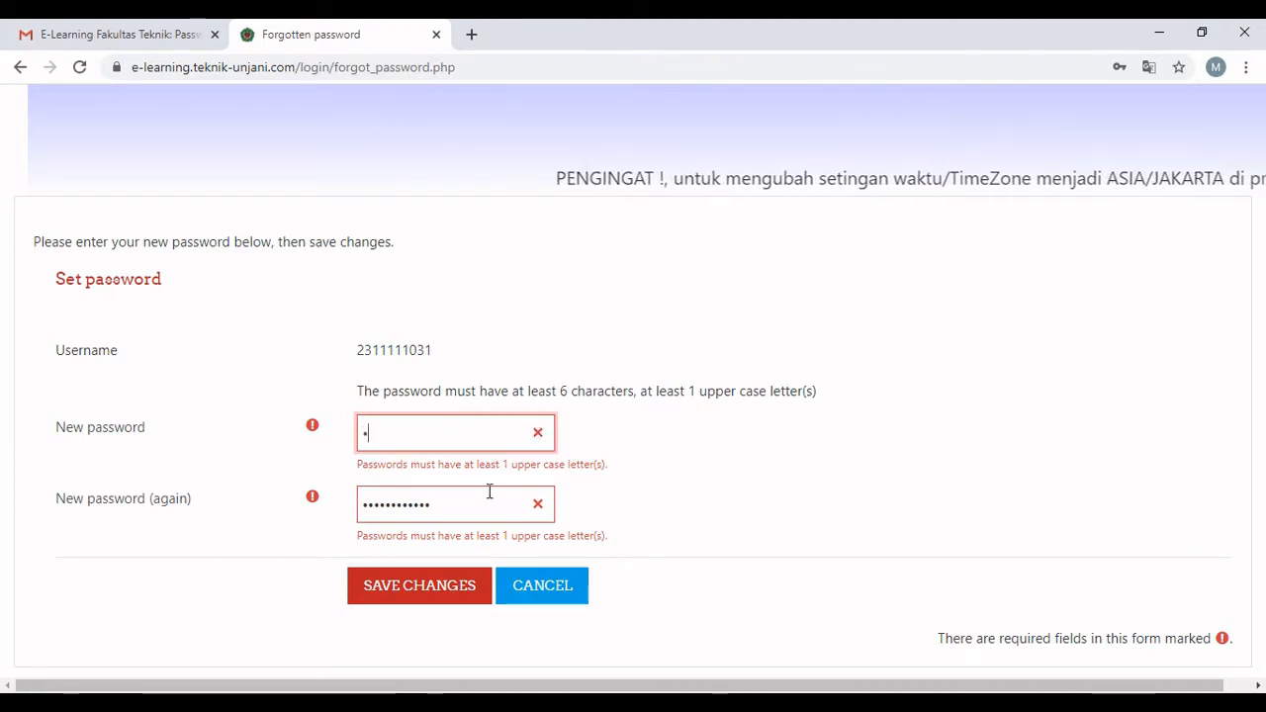
{"action": "key", "text": "BackSpace"}
{"action": "key", "text": "Tab"}
{"action": "key", "text": "BackSpace"}
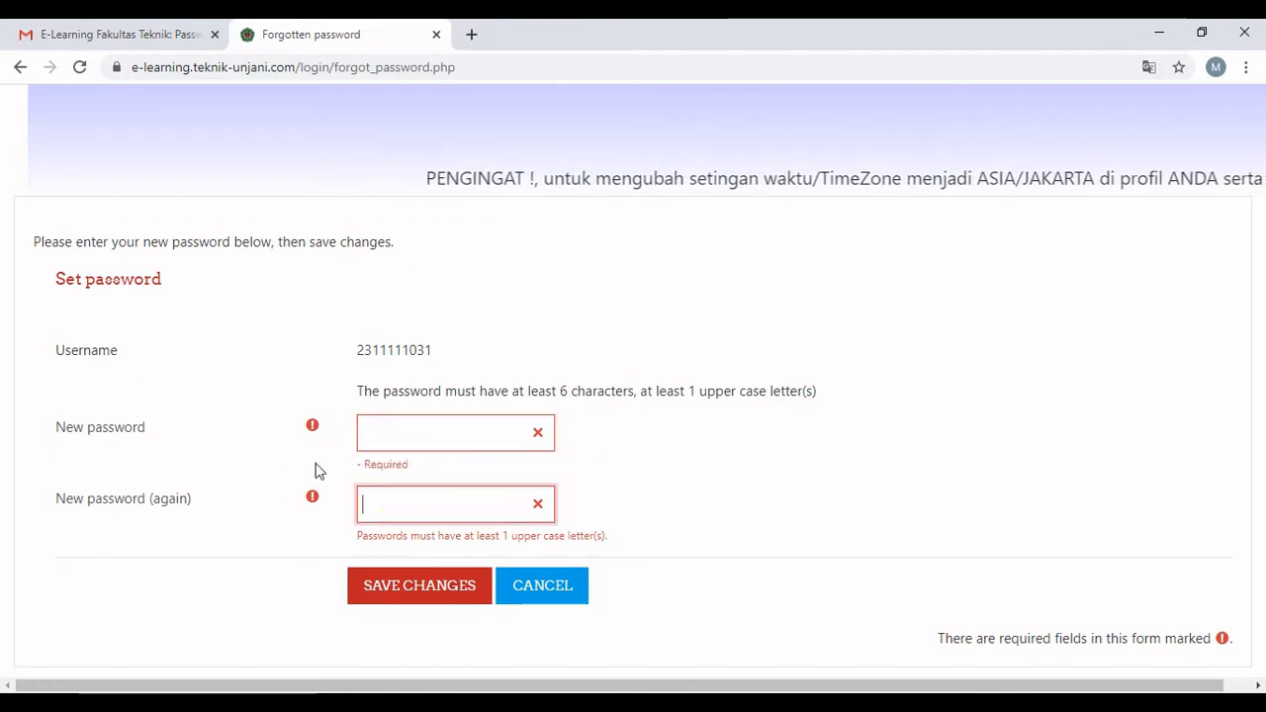
{"action": "left_click", "coordinate": [437, 446]}
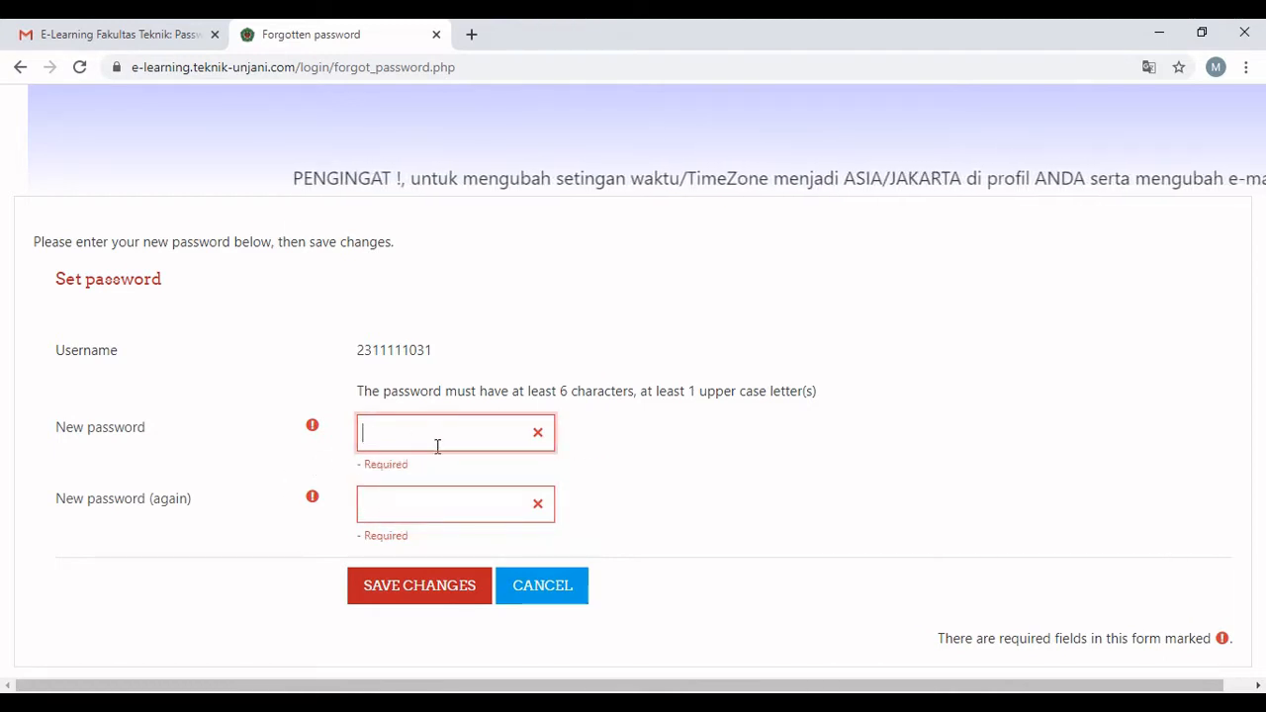
Enter a password with an upper case letter in both fields and save it.
{"action": "type", "text": "Ma"}
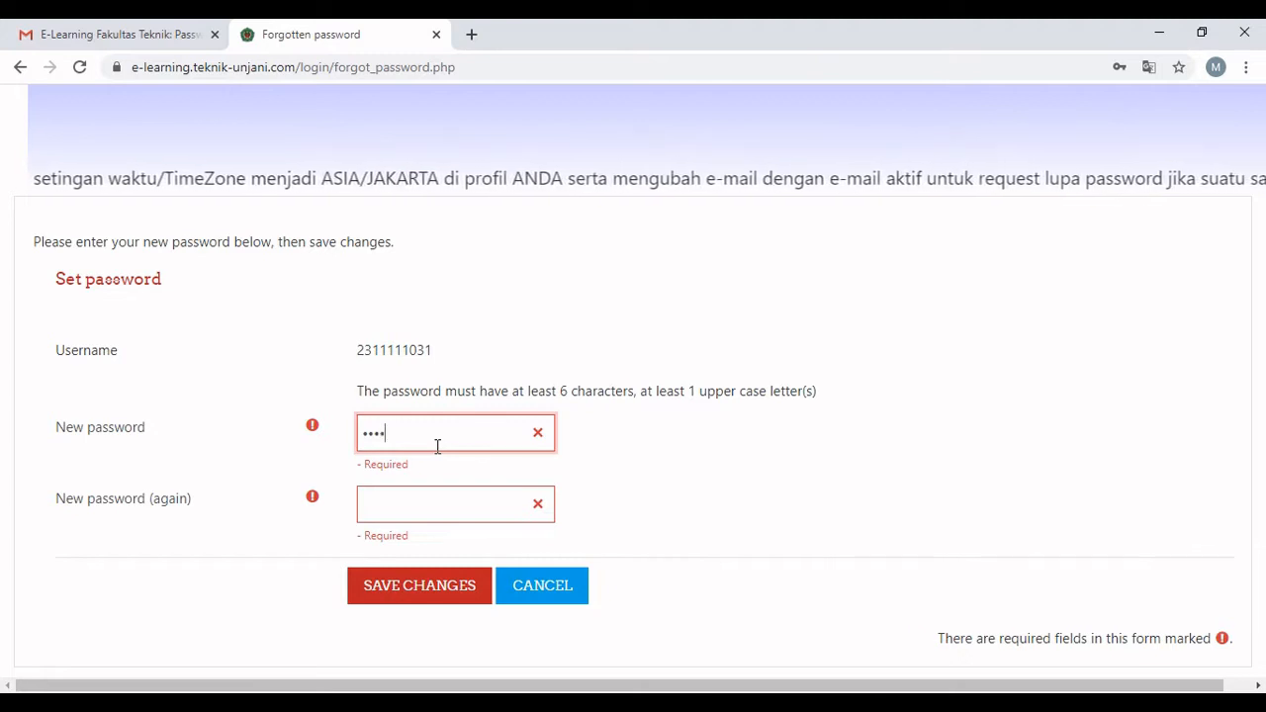
{"action": "type", "text": "•••"}
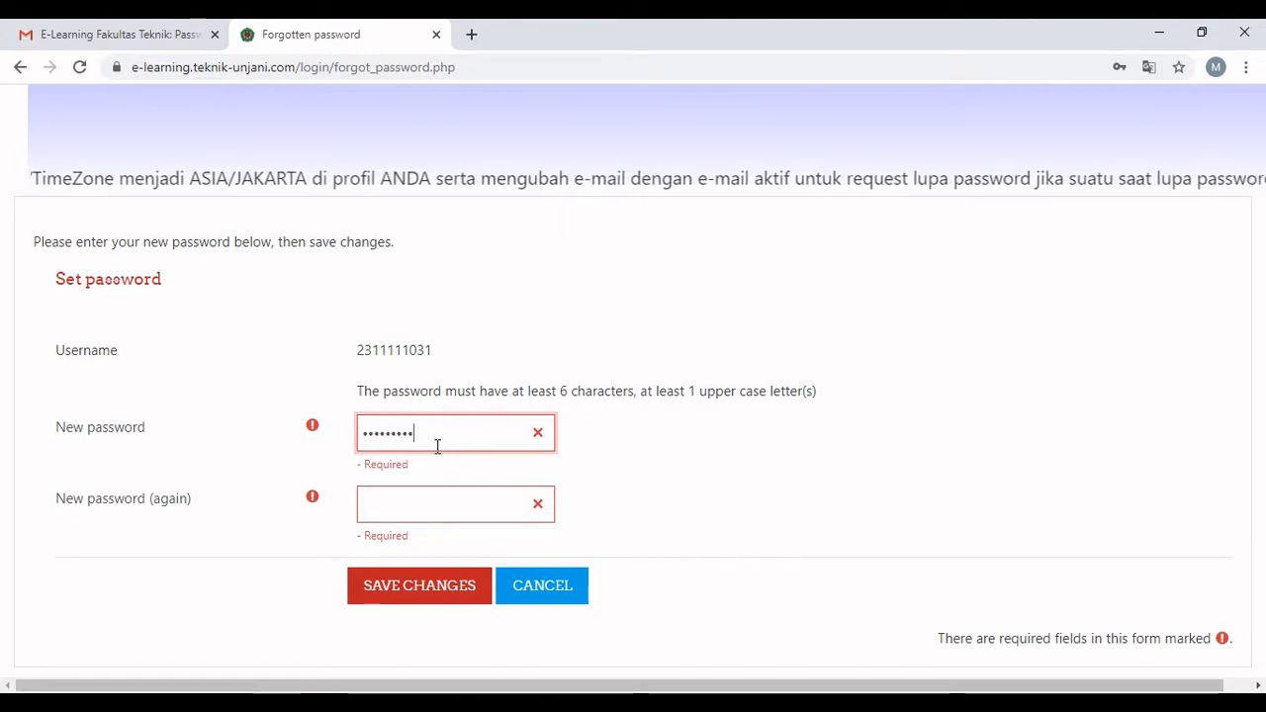
{"action": "type", "text": "••"}
{"action": "key", "text": "Tab"}
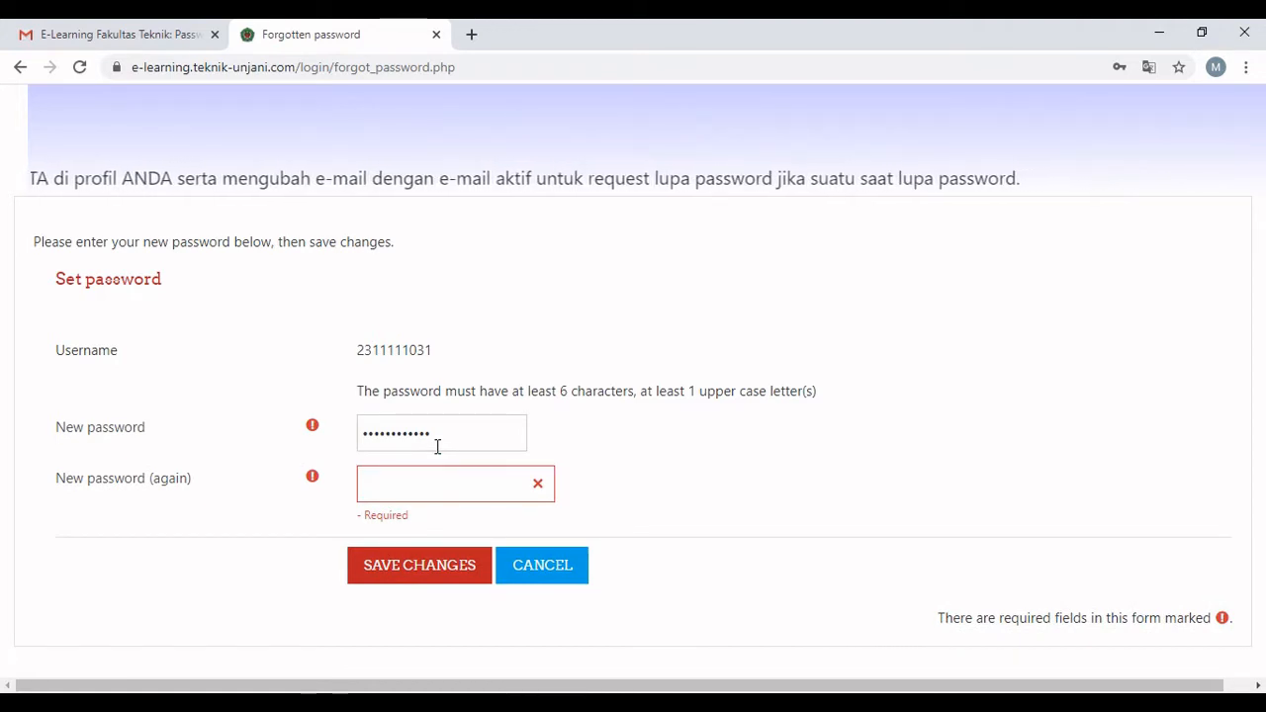
{"action": "left_click", "coordinate": [467, 485]}
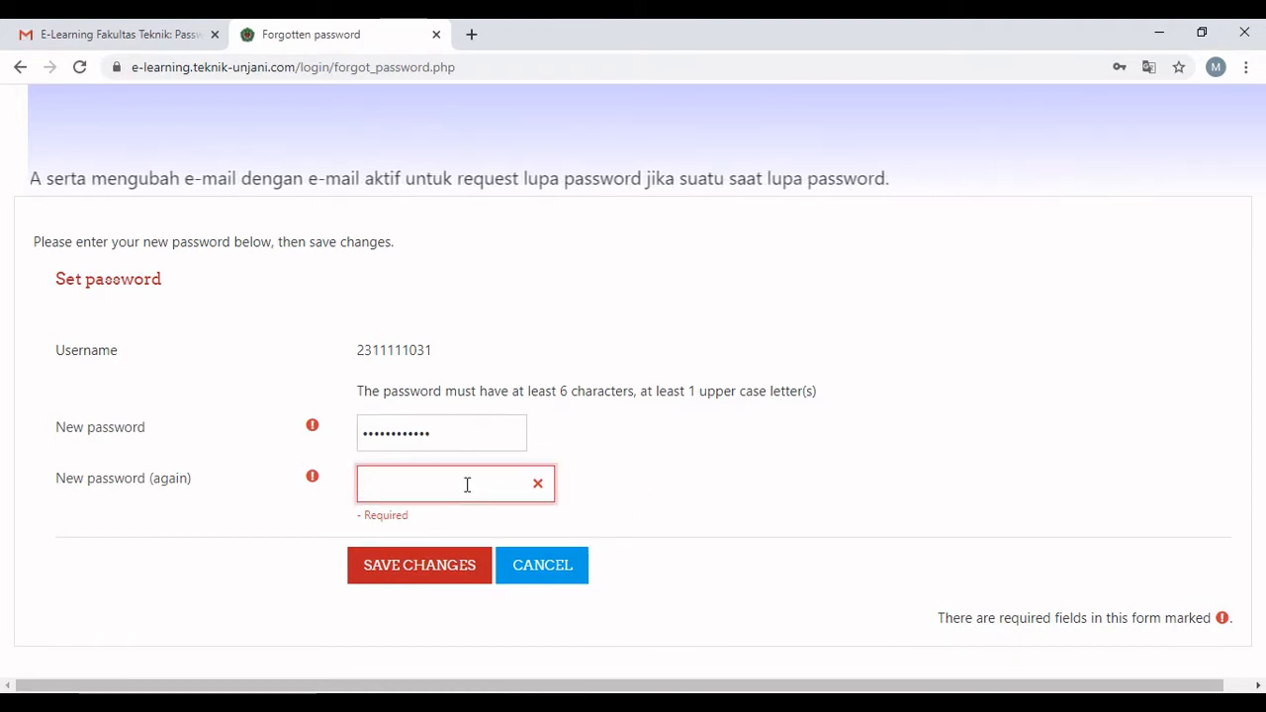
{"action": "type", "text": "•••"}
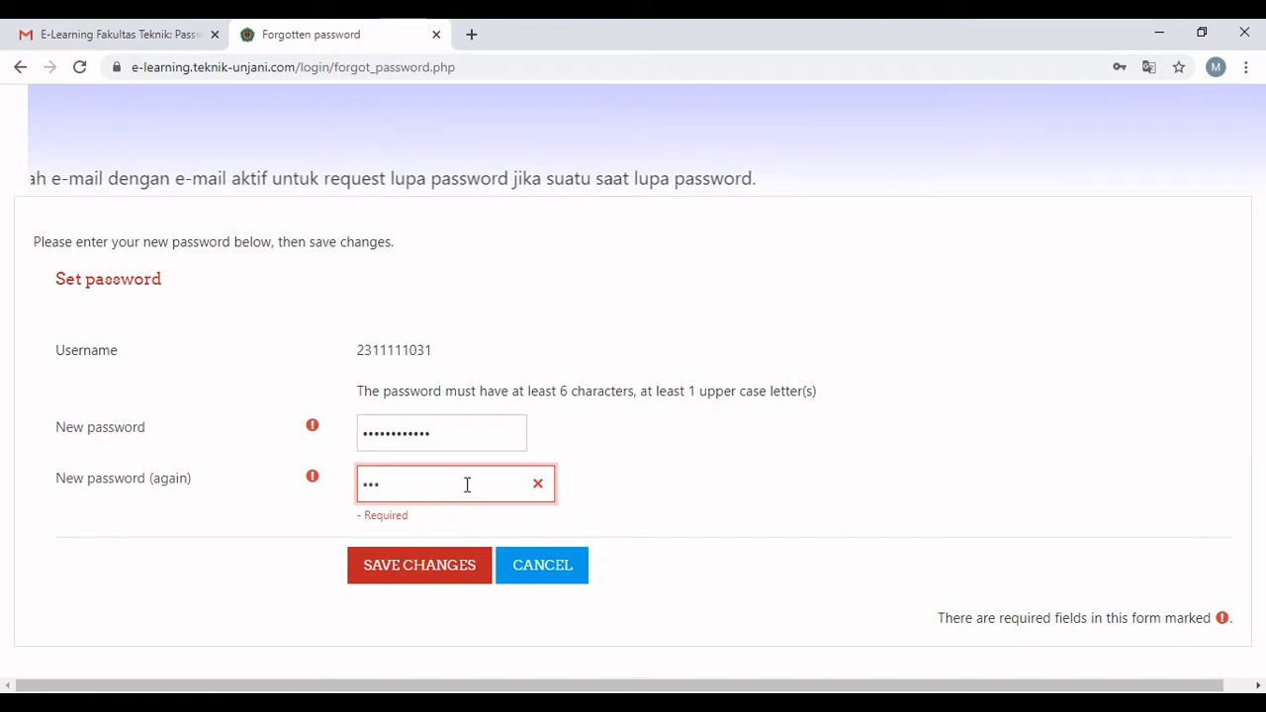
{"action": "type", "text": "••••••"}
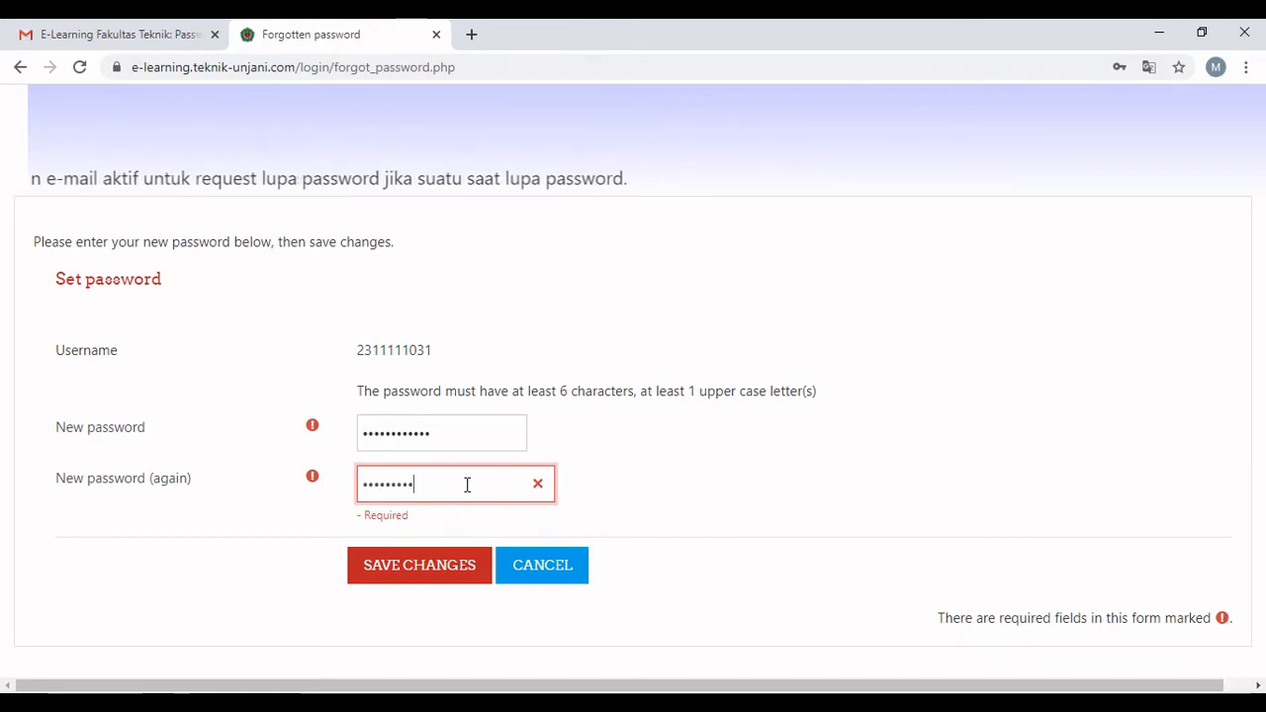
{"action": "type", "text": "••"}
{"action": "left_click", "coordinate": [402, 575]}
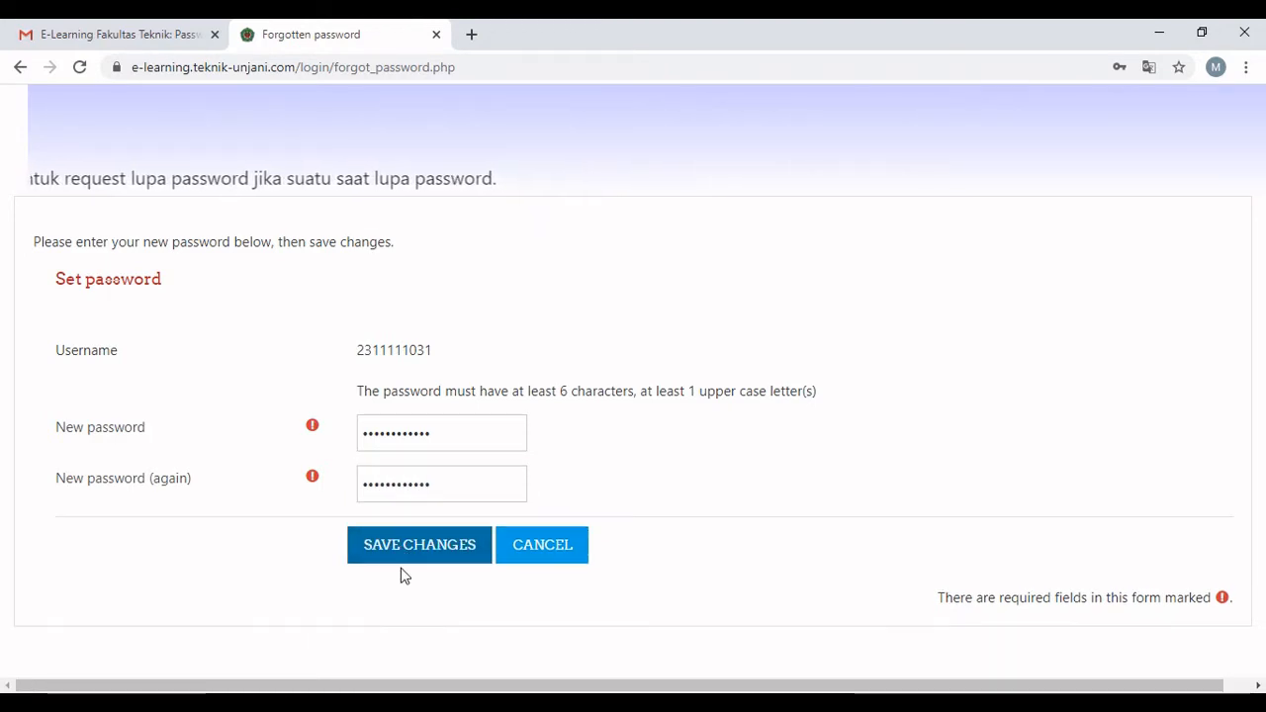
{"action": "left_click", "coordinate": [414, 556]}
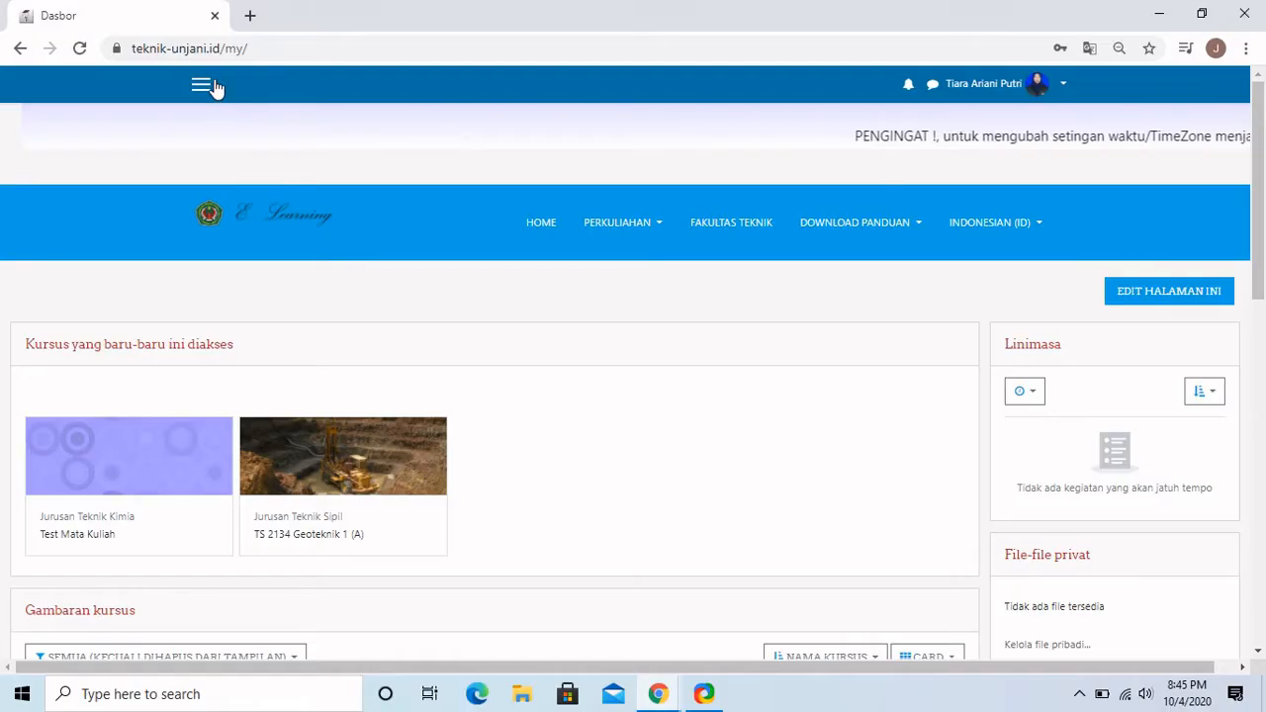
Go to Perkuliahan > Teknik Sipil, switch to category PKKMB 2020 and start a course request.
{"action": "left_click", "coordinate": [199, 85]}
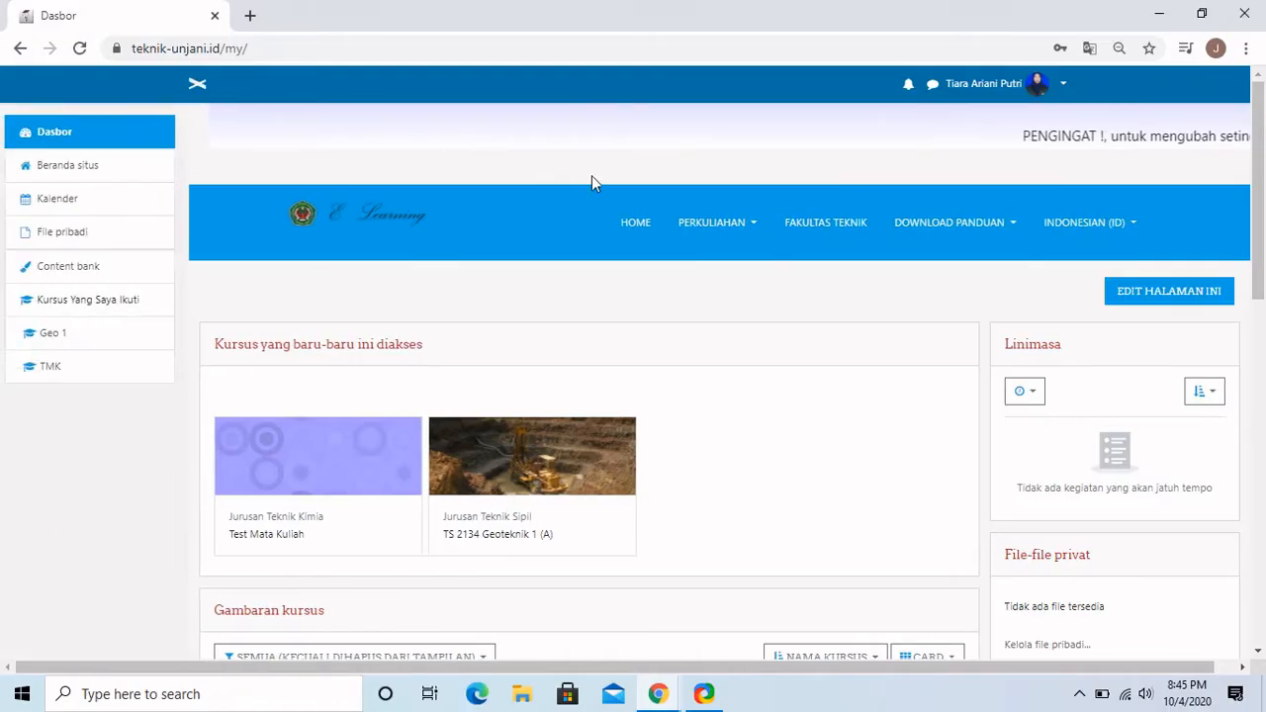
{"action": "left_click", "coordinate": [729, 222]}
{"action": "left_click", "coordinate": [723, 260]}
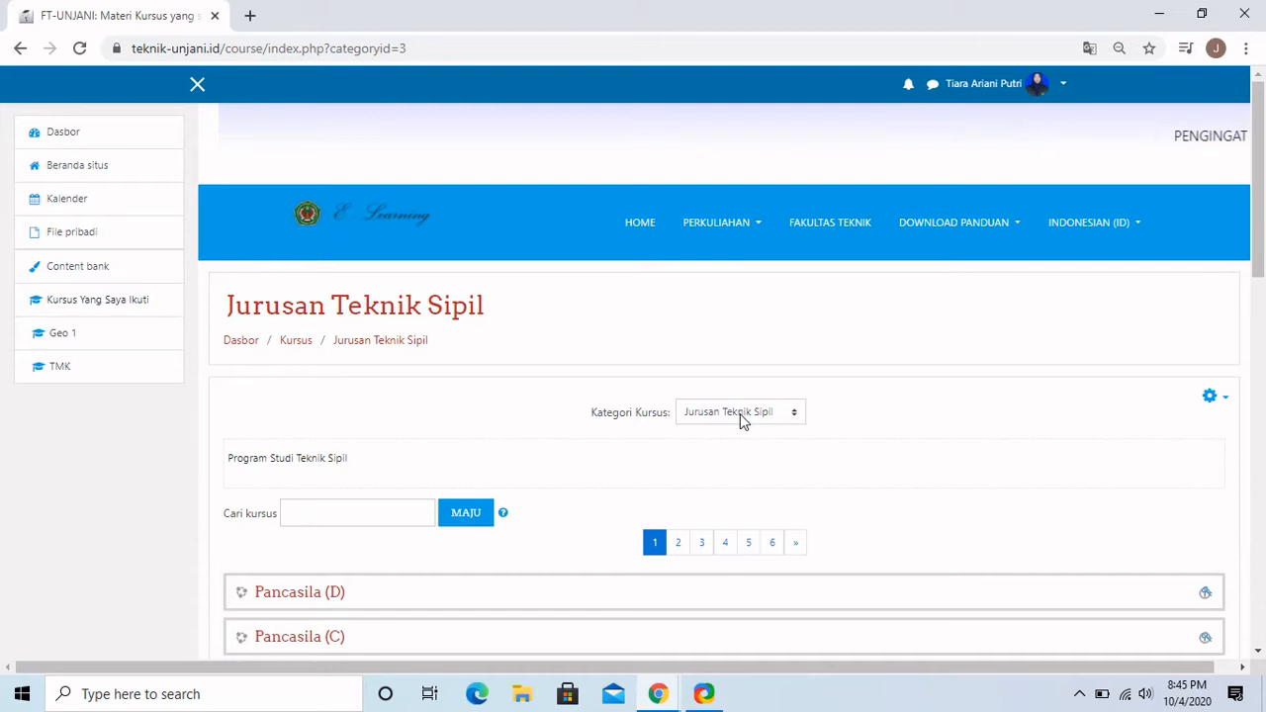
{"action": "left_click", "coordinate": [740, 413]}
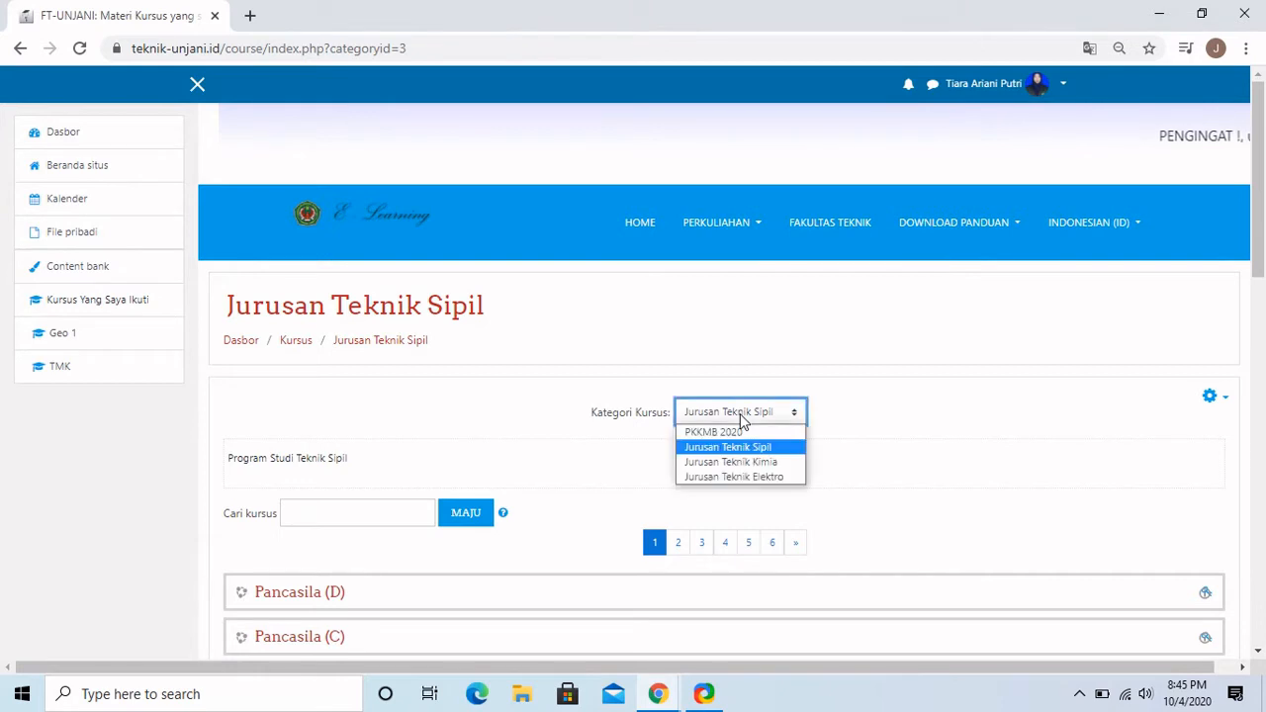
{"action": "left_click", "coordinate": [741, 429]}
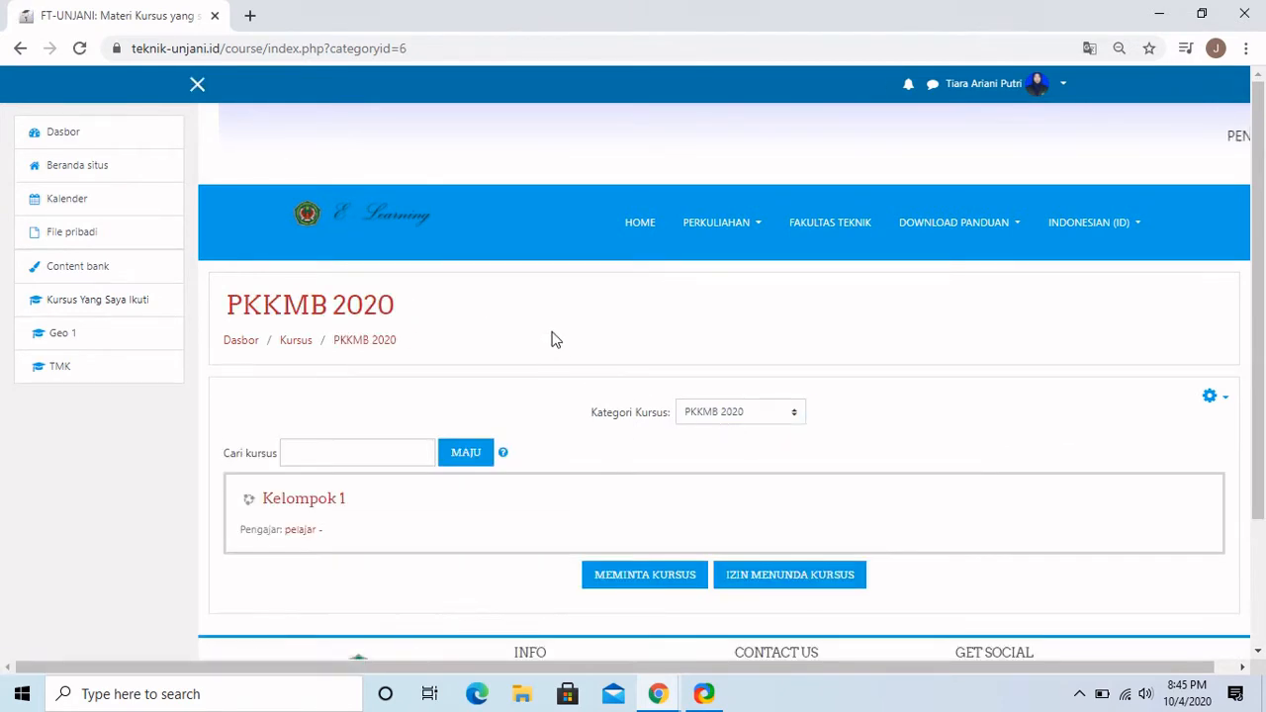
{"action": "left_click", "coordinate": [649, 584]}
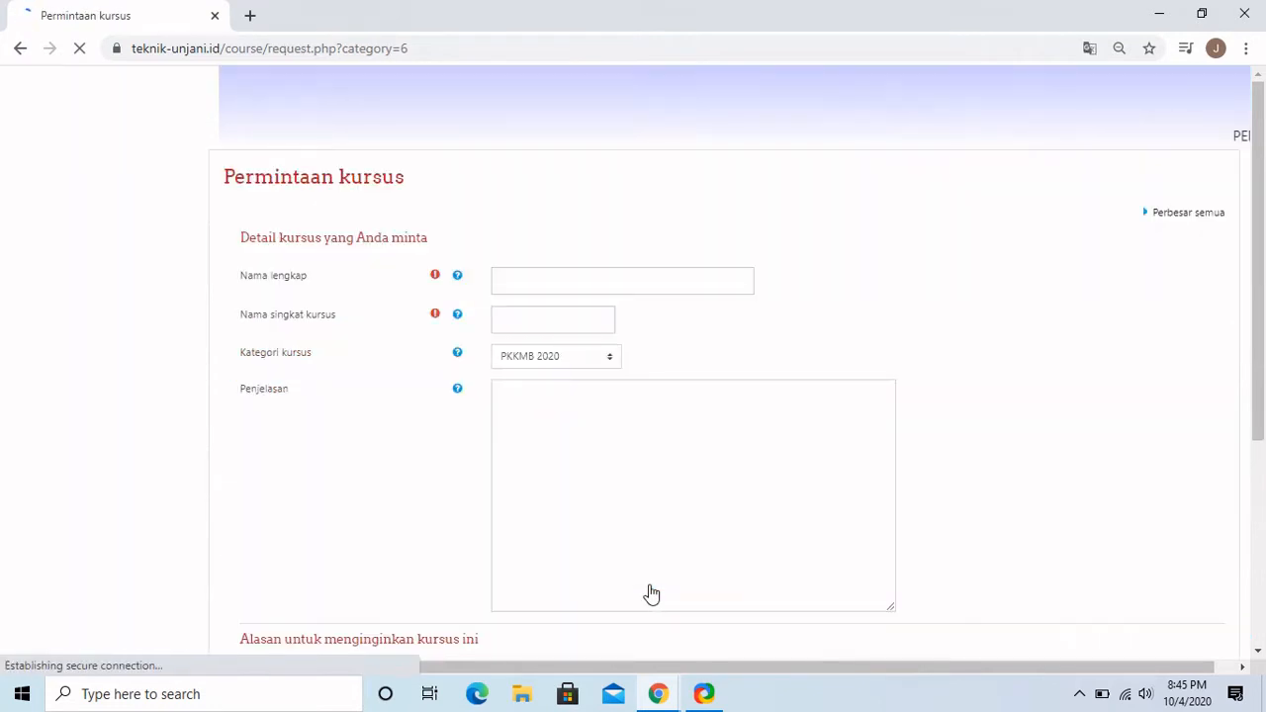
Request the course 'Test Mata Kuliah UNJANI', short name TMKU, with a reason, and submit it.
{"action": "left_click", "coordinate": [513, 289]}
{"action": "type", "text": "T"}
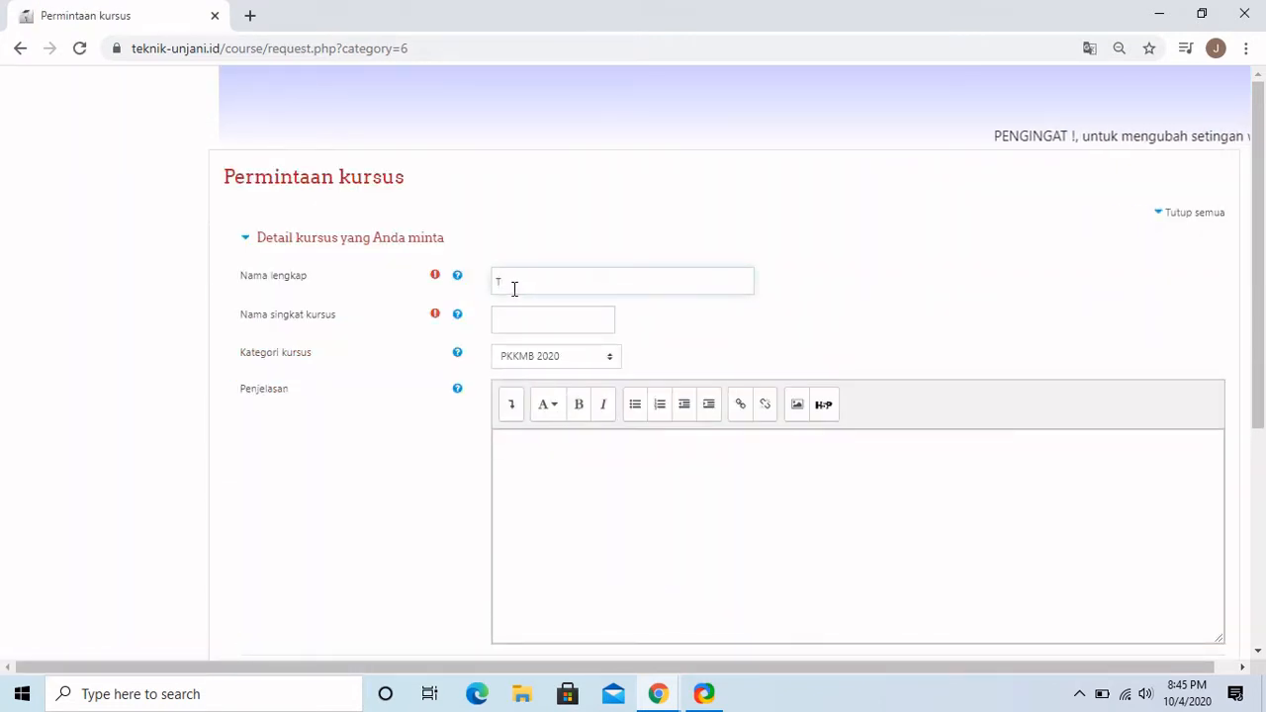
{"action": "type", "text": "e"}
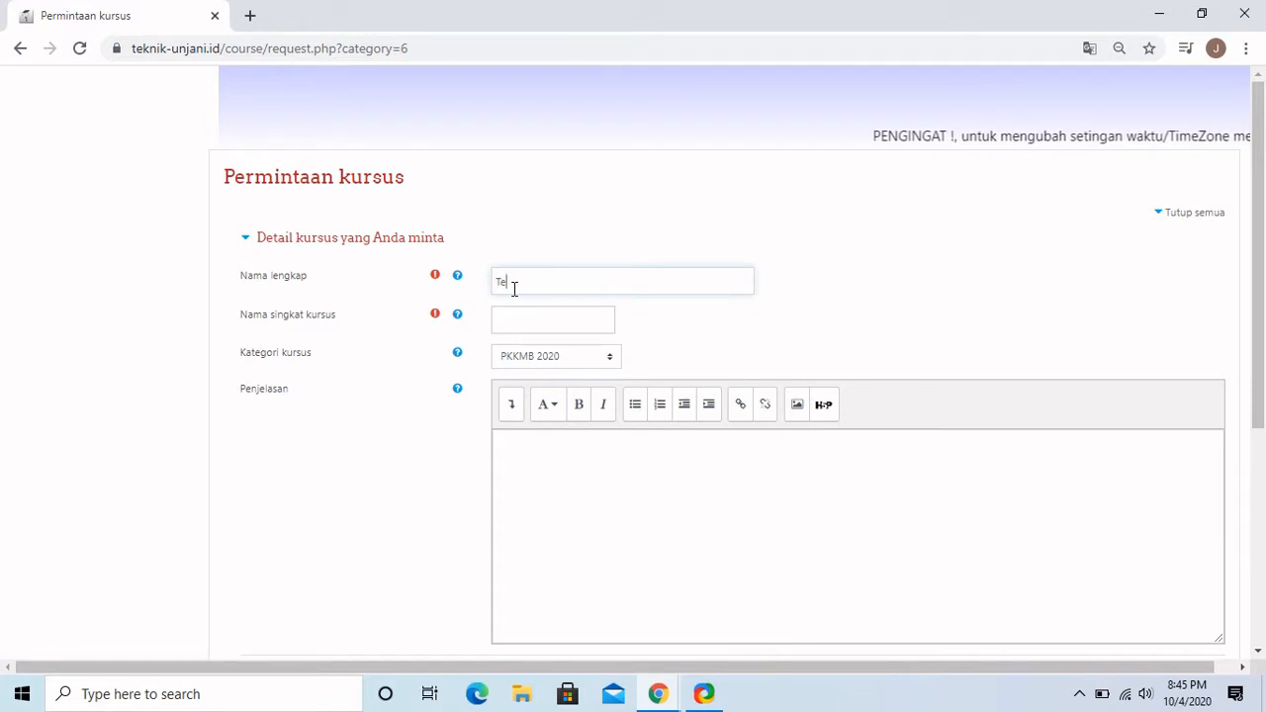
{"action": "type", "text": "st Mata Ku"}
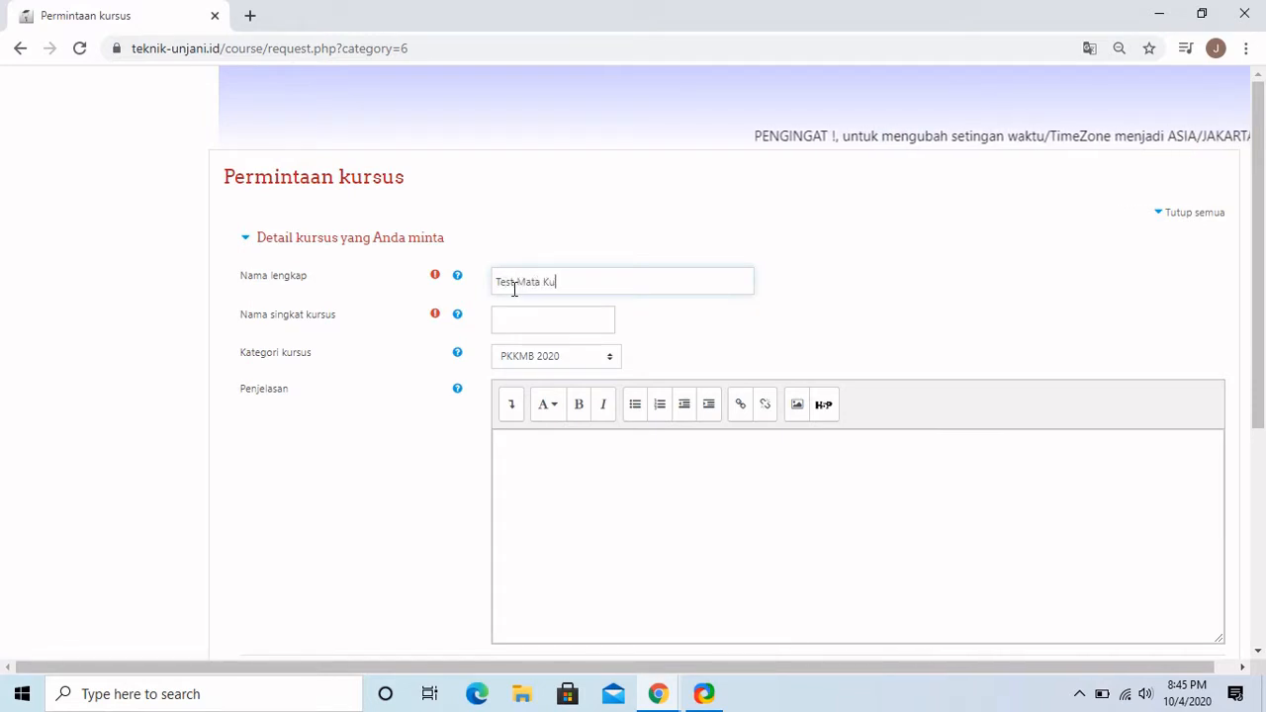
{"action": "type", "text": "liah UNJANI"}
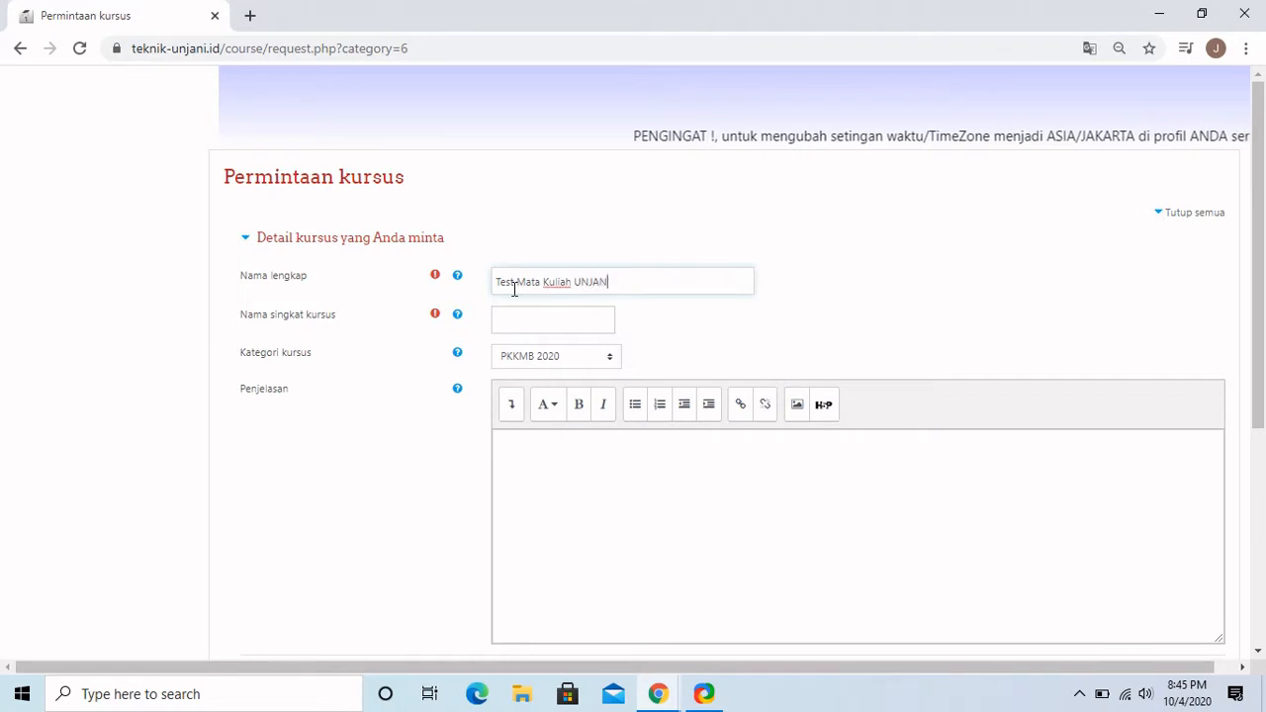
{"action": "left_click", "coordinate": [535, 314]}
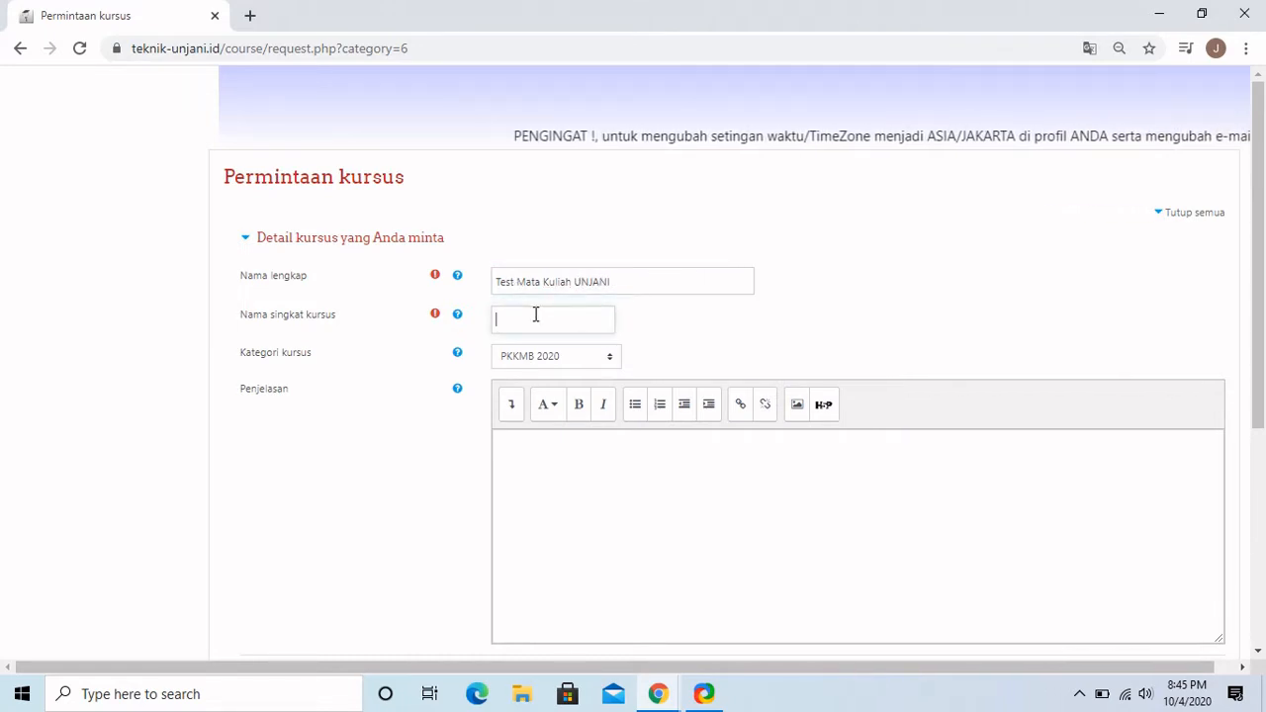
{"action": "type", "text": "TMKU"}
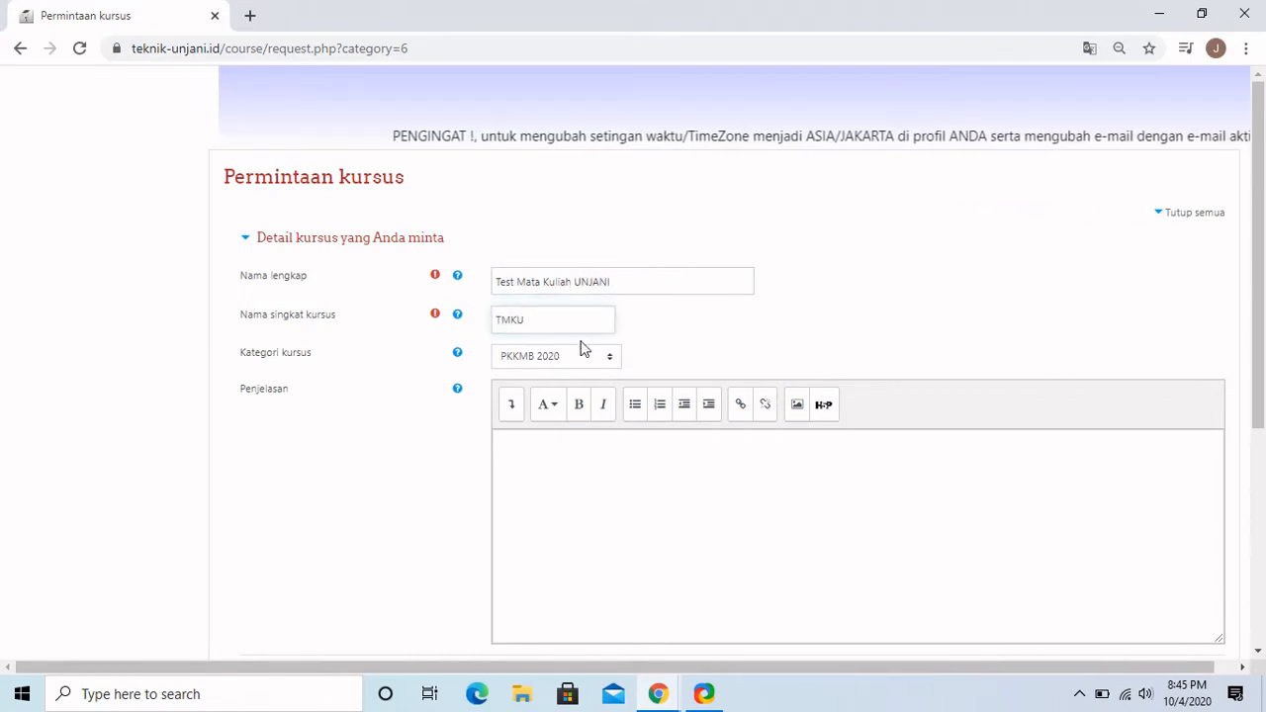
{"action": "scroll", "coordinate": [680, 362], "scroll_direction": "down", "scroll_amount": 3}
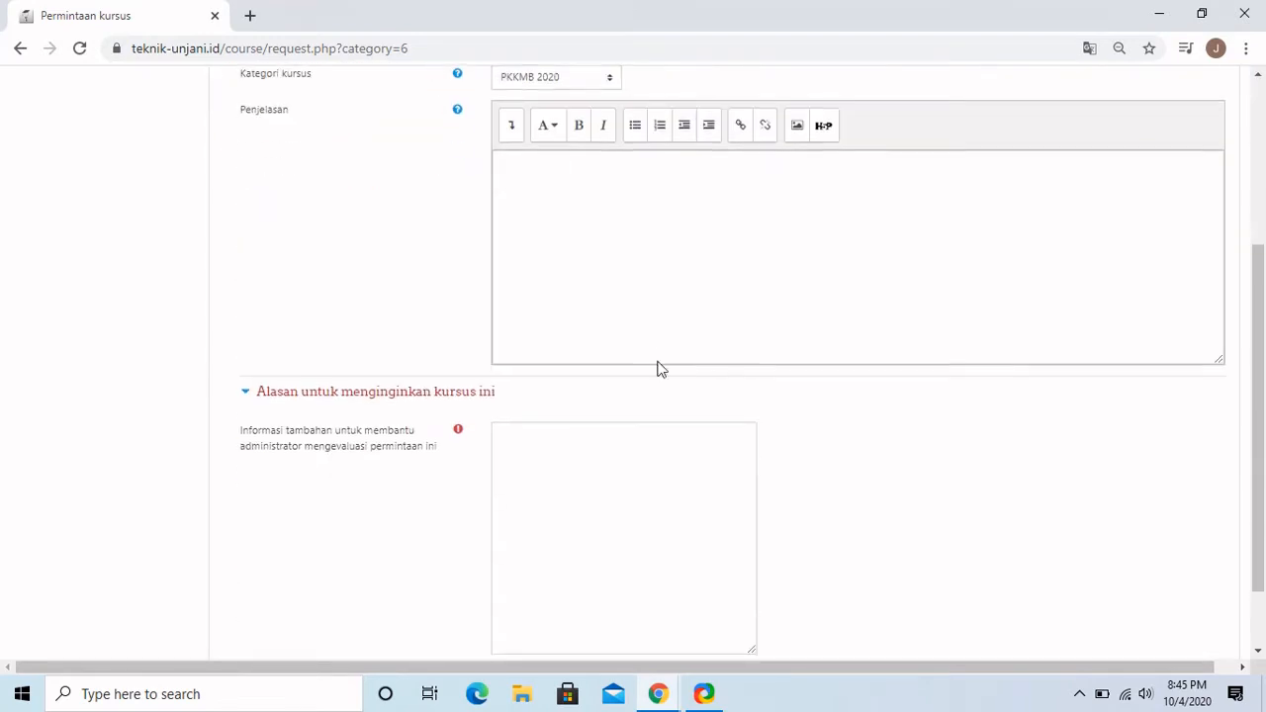
{"action": "scroll", "coordinate": [633, 364], "scroll_direction": "down", "scroll_amount": 1}
{"action": "left_click", "coordinate": [604, 361]}
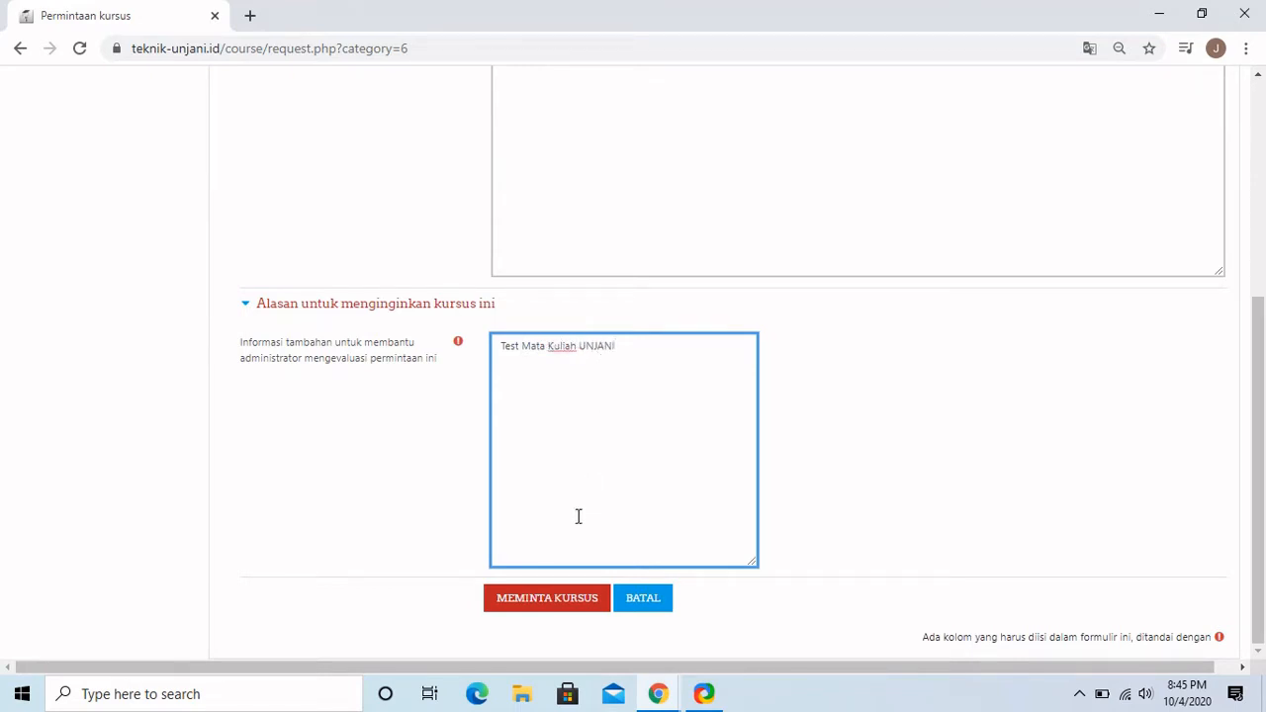
{"action": "left_click", "coordinate": [555, 601]}
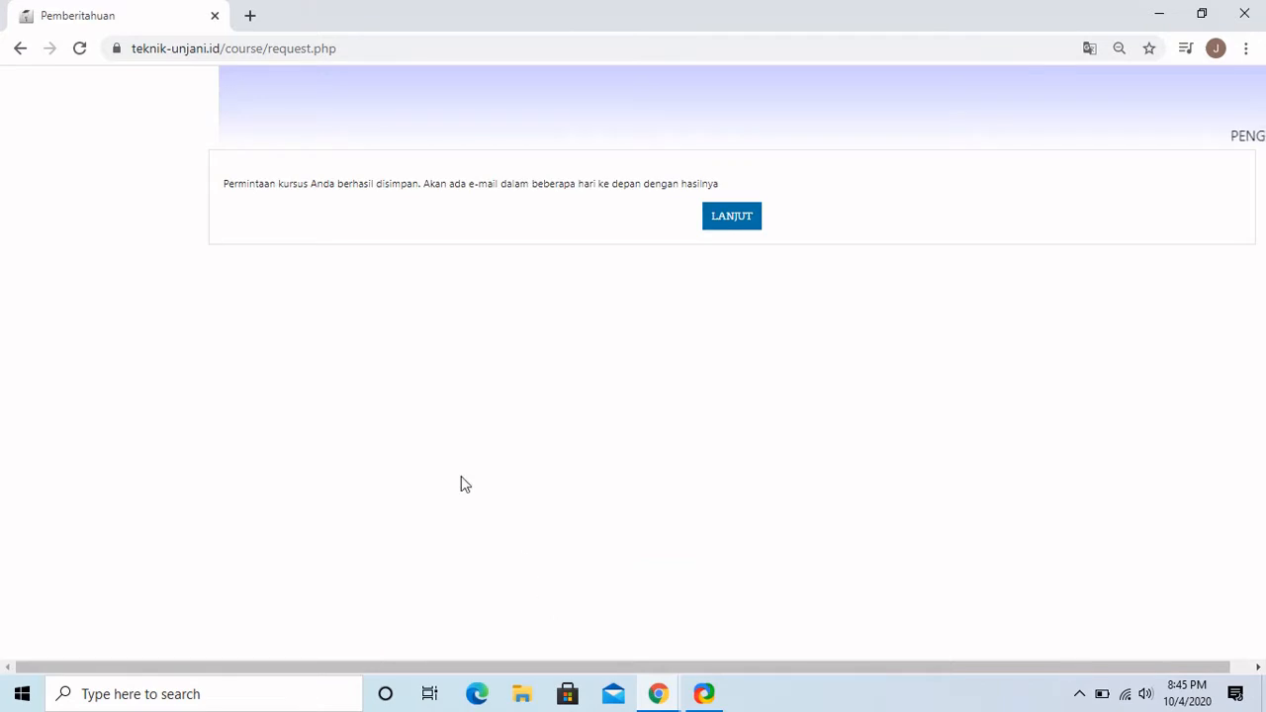
Continue past the confirmation and navigate to the Teknik Sipil category, selecting PKKMB 2020.
{"action": "left_click", "coordinate": [732, 218]}
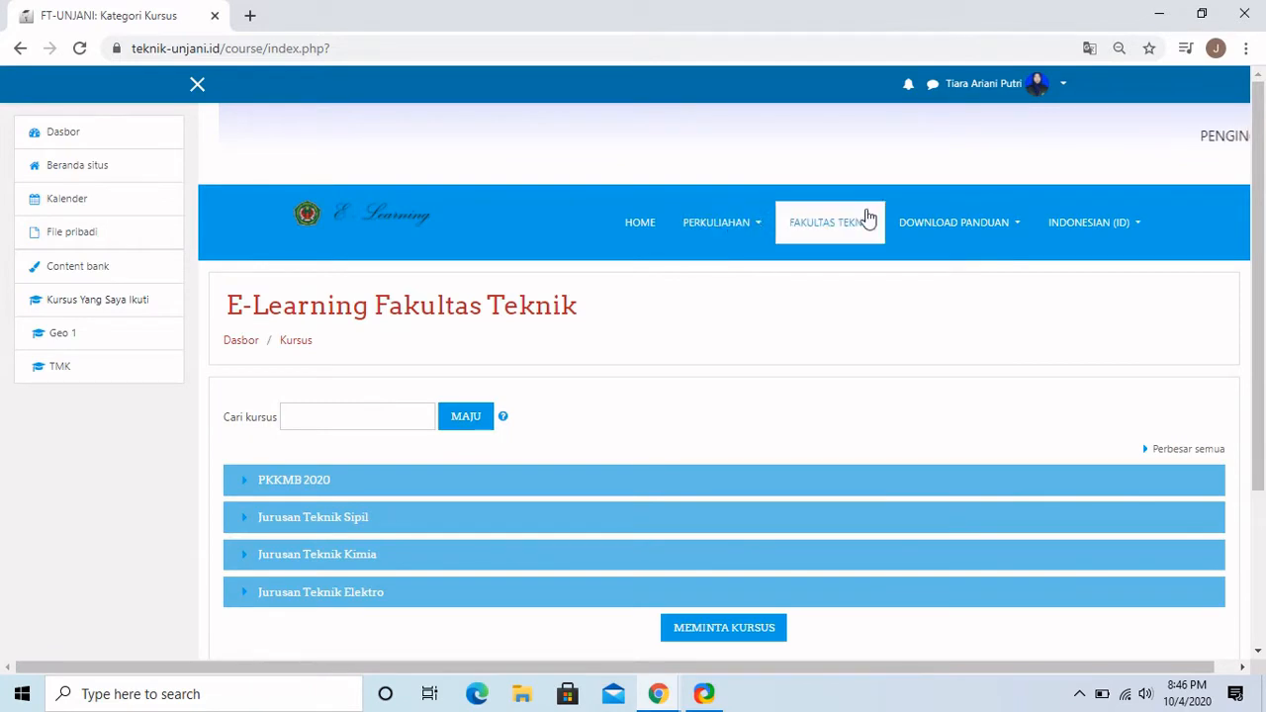
{"action": "left_click", "coordinate": [287, 481]}
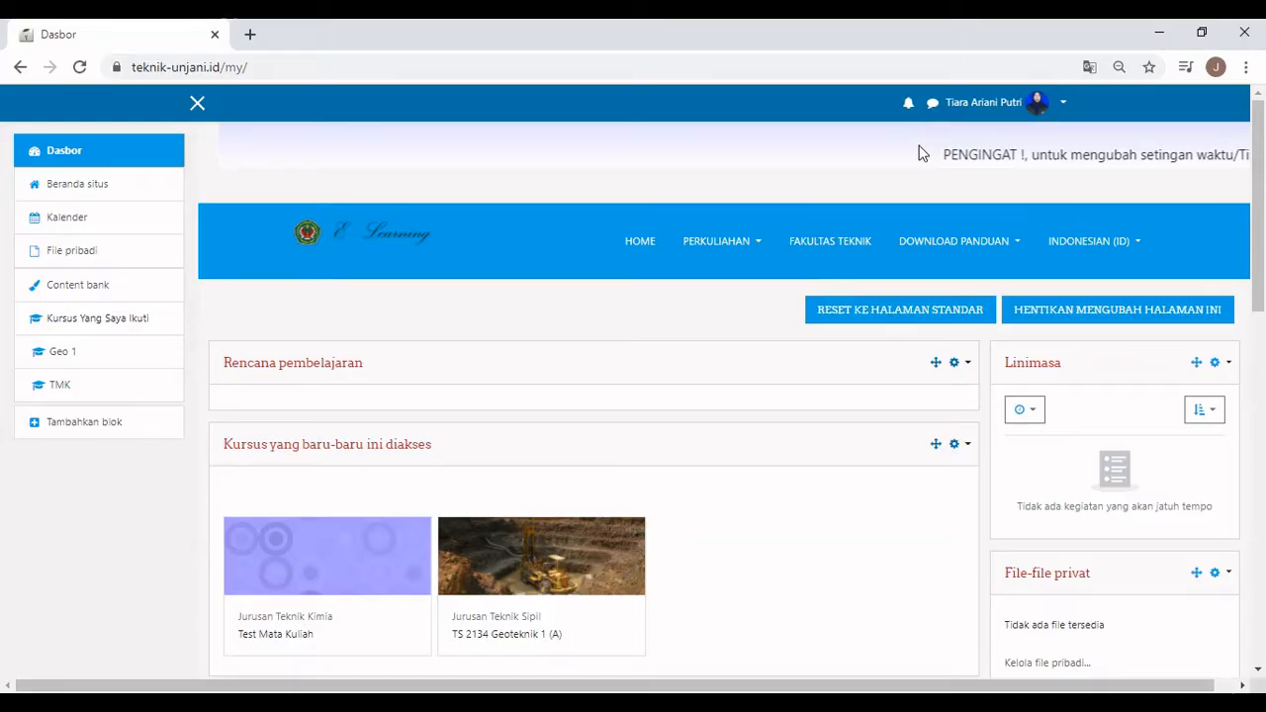
{"action": "left_click", "coordinate": [695, 245]}
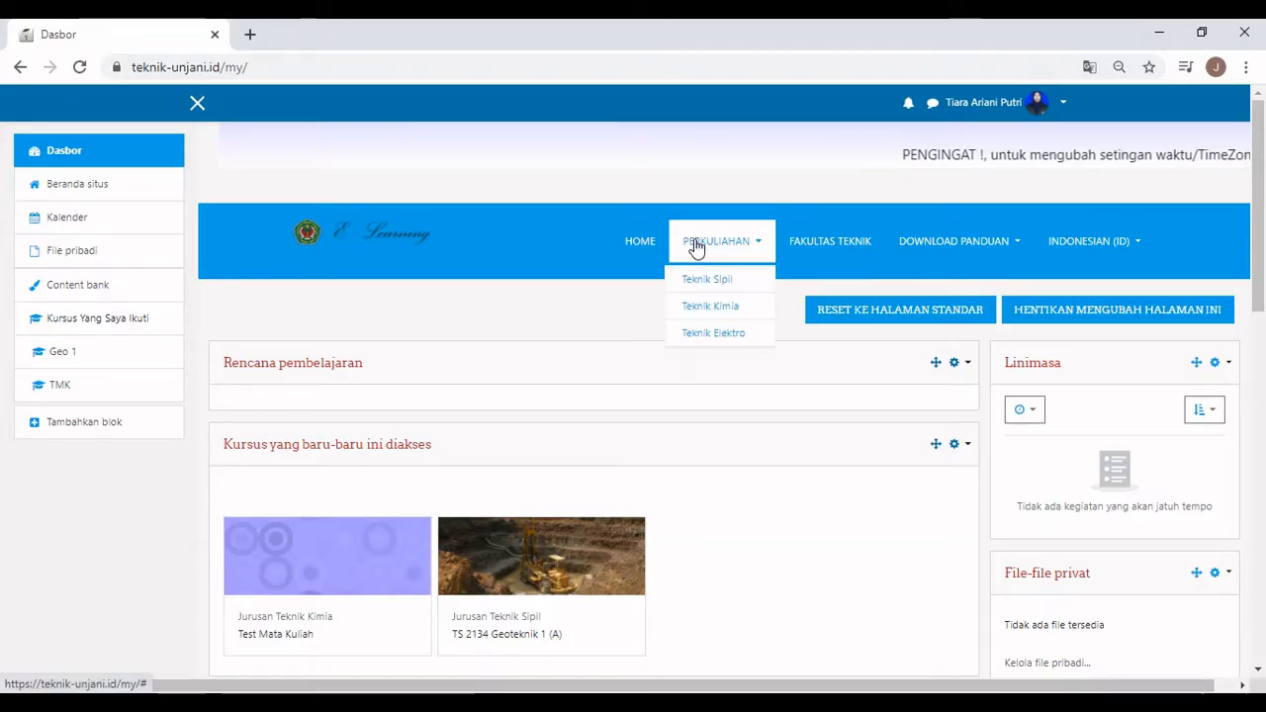
{"action": "left_click", "coordinate": [695, 273]}
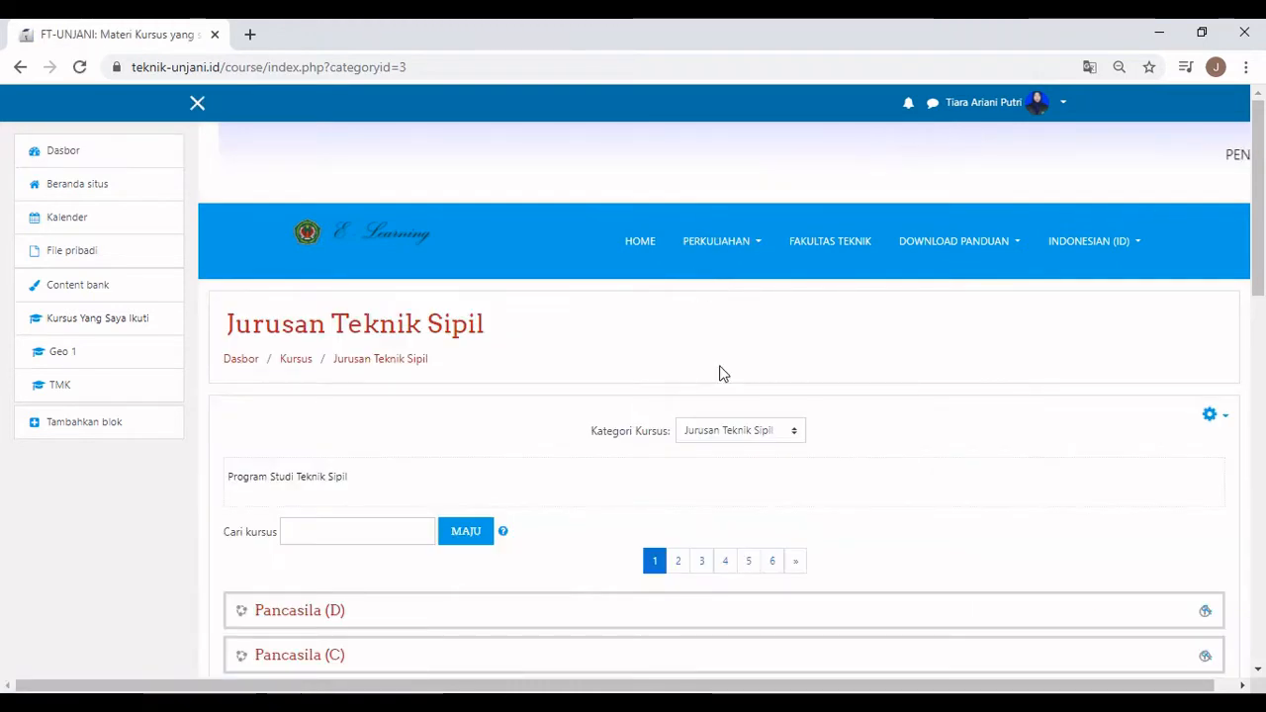
{"action": "left_click", "coordinate": [743, 435]}
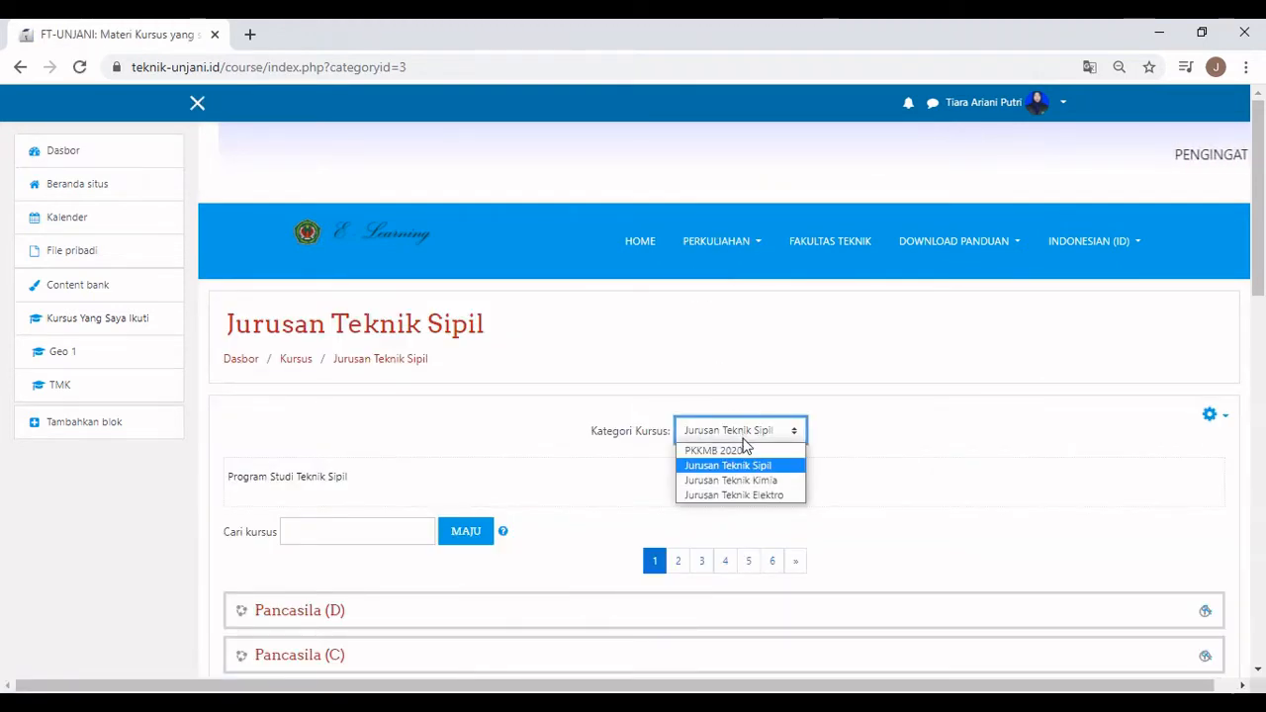
{"action": "left_click", "coordinate": [744, 450]}
Open the Test Mata Kuliah UNJANI course and add an Attendance activity.
{"action": "scroll", "coordinate": [744, 458], "scroll_direction": "down", "scroll_amount": 1}
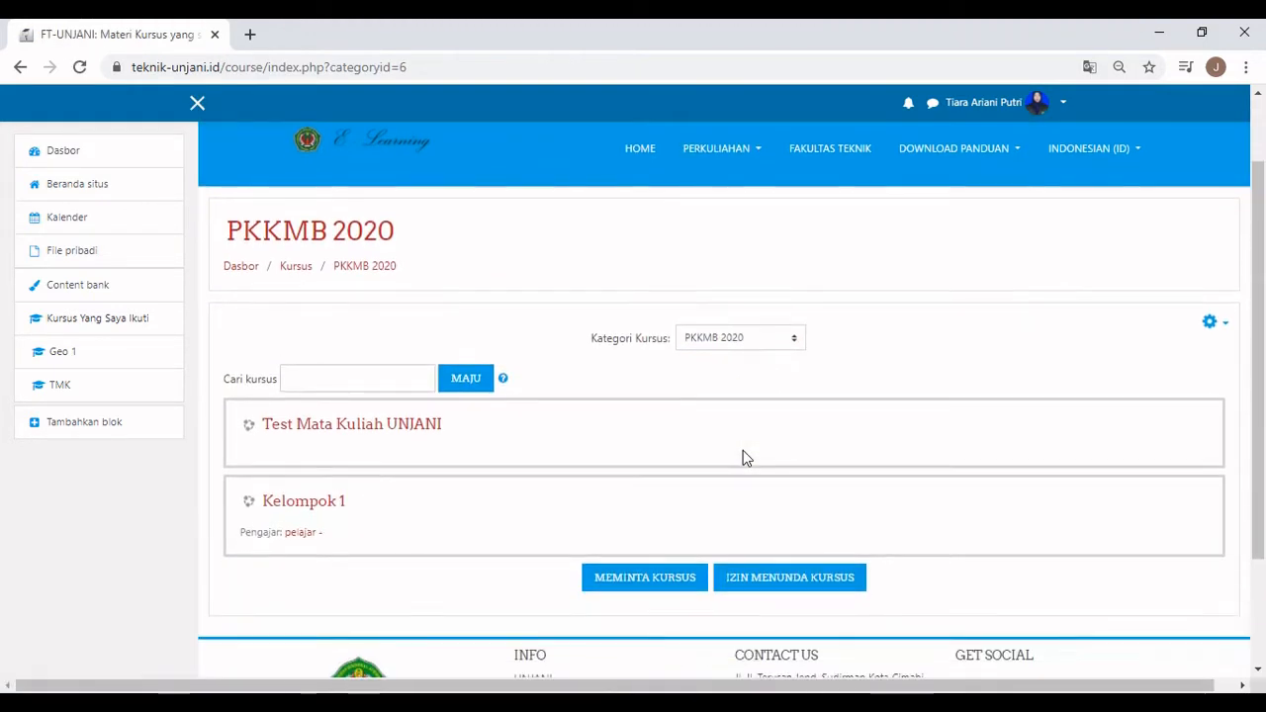
{"action": "left_click", "coordinate": [412, 436]}
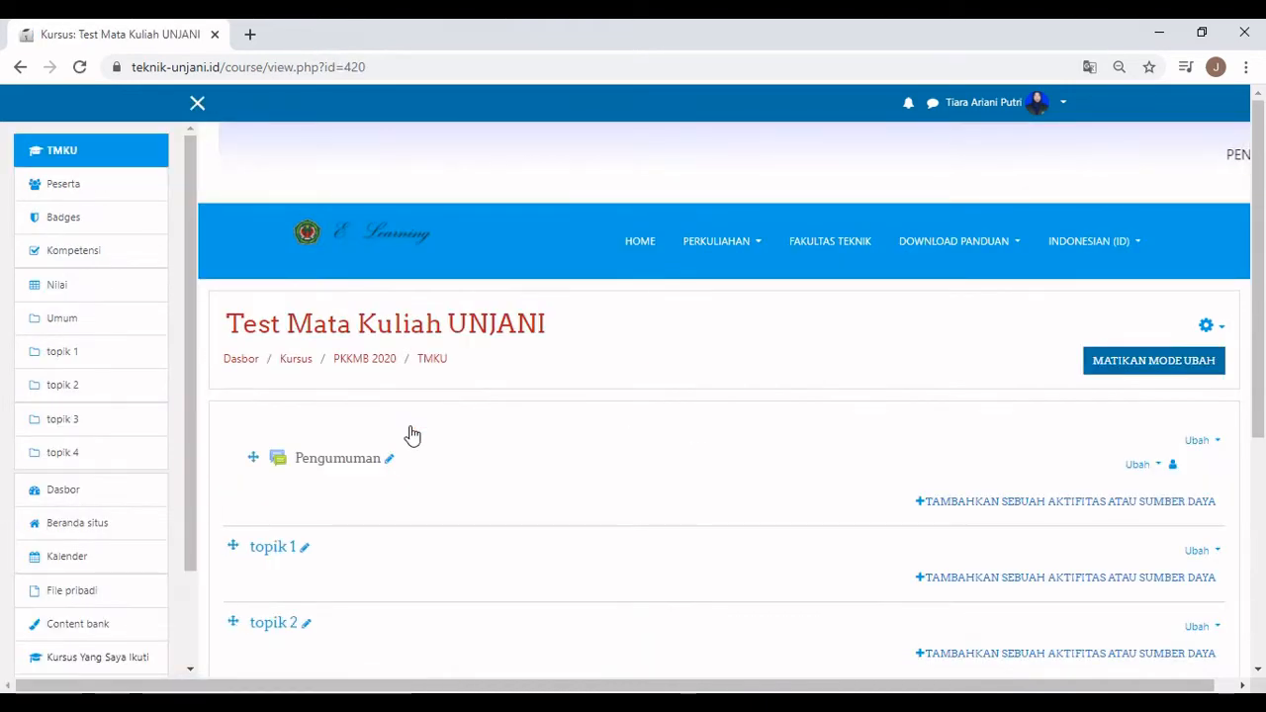
{"action": "left_click", "coordinate": [964, 503]}
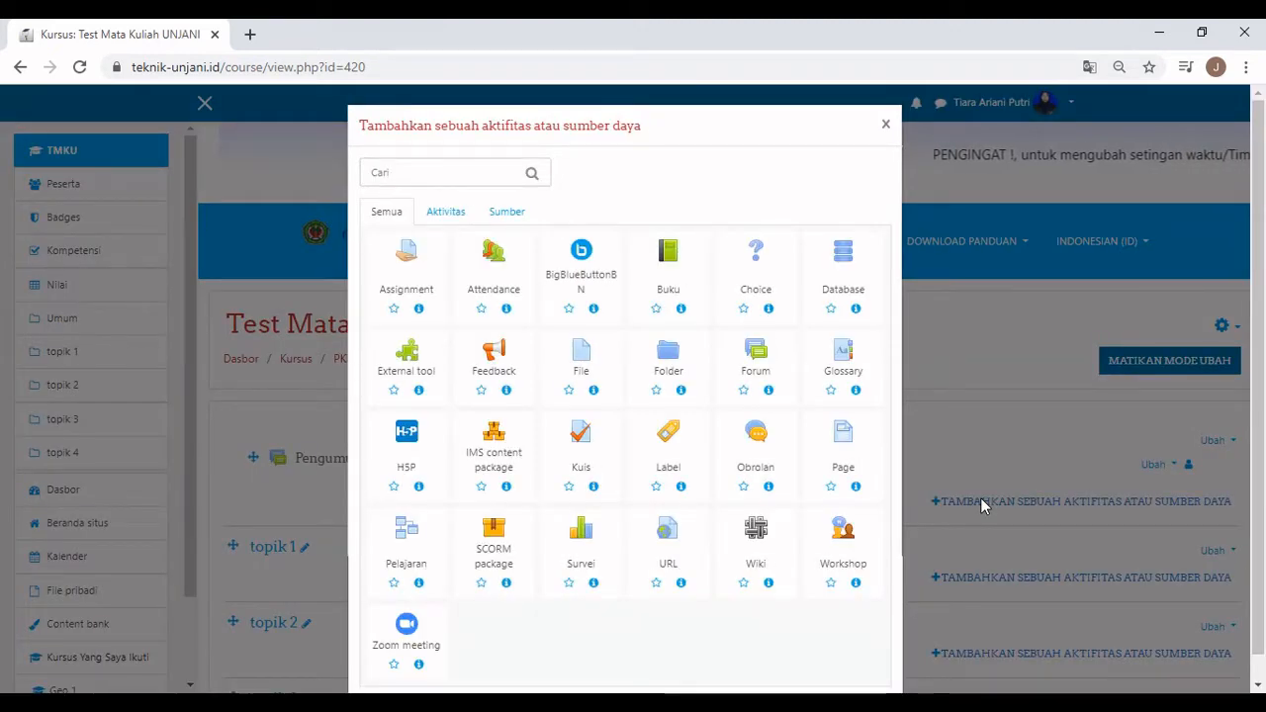
{"action": "left_click", "coordinate": [505, 253]}
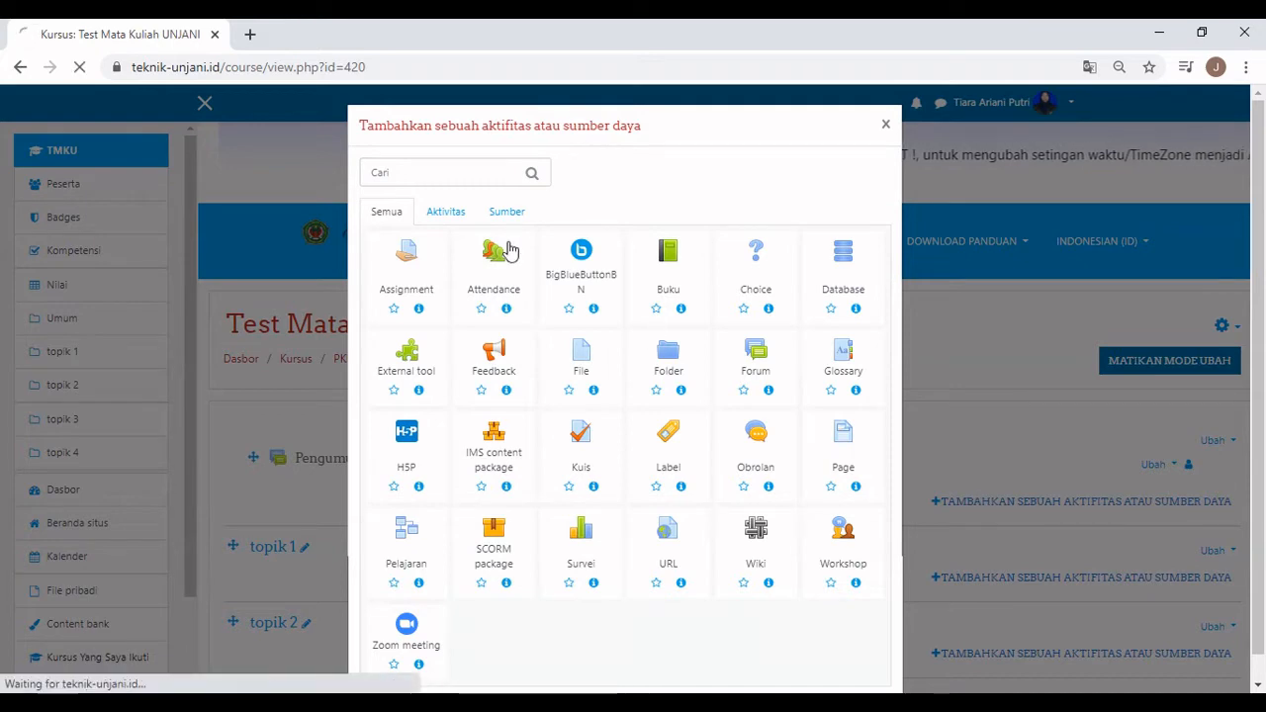
Name it Absensi, describe it 'Contoh absensi mata kuliah', show the description, and save.
{"action": "scroll", "coordinate": [534, 297], "scroll_direction": "down", "scroll_amount": 2}
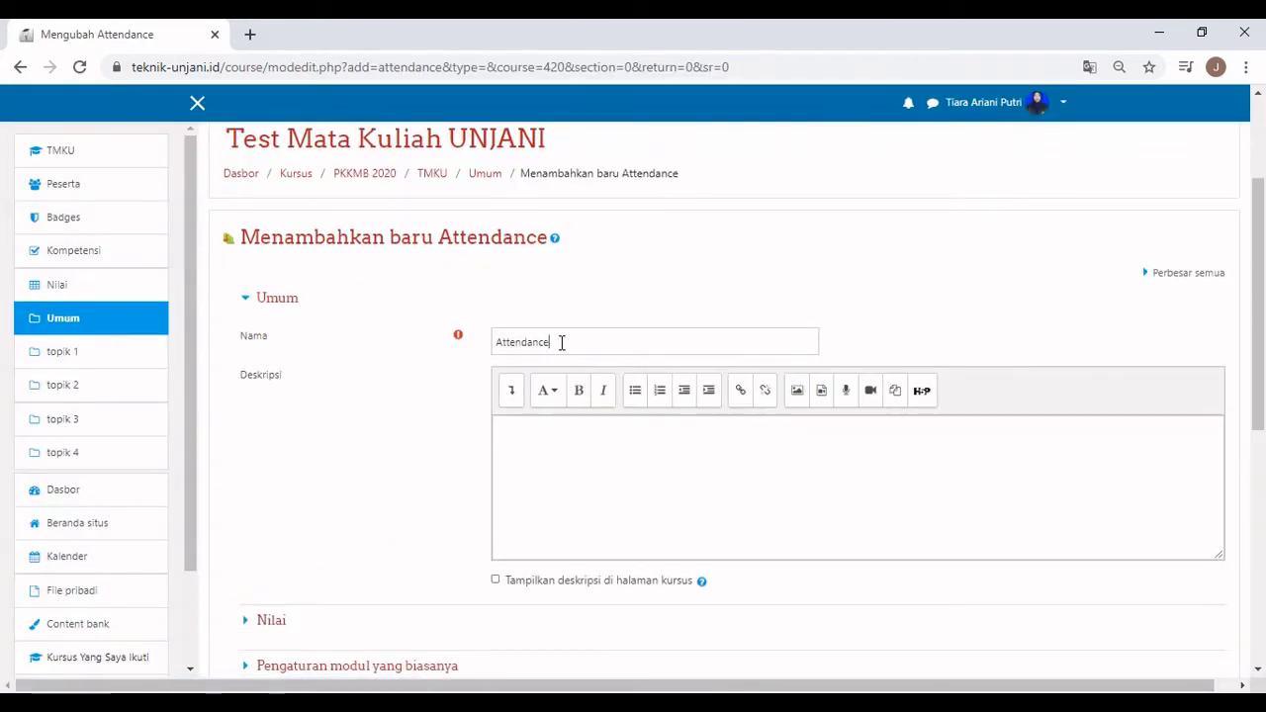
{"action": "double_click", "coordinate": [561, 342]}
{"action": "type", "text": "Absensi"}
{"action": "left_click", "coordinate": [556, 425]}
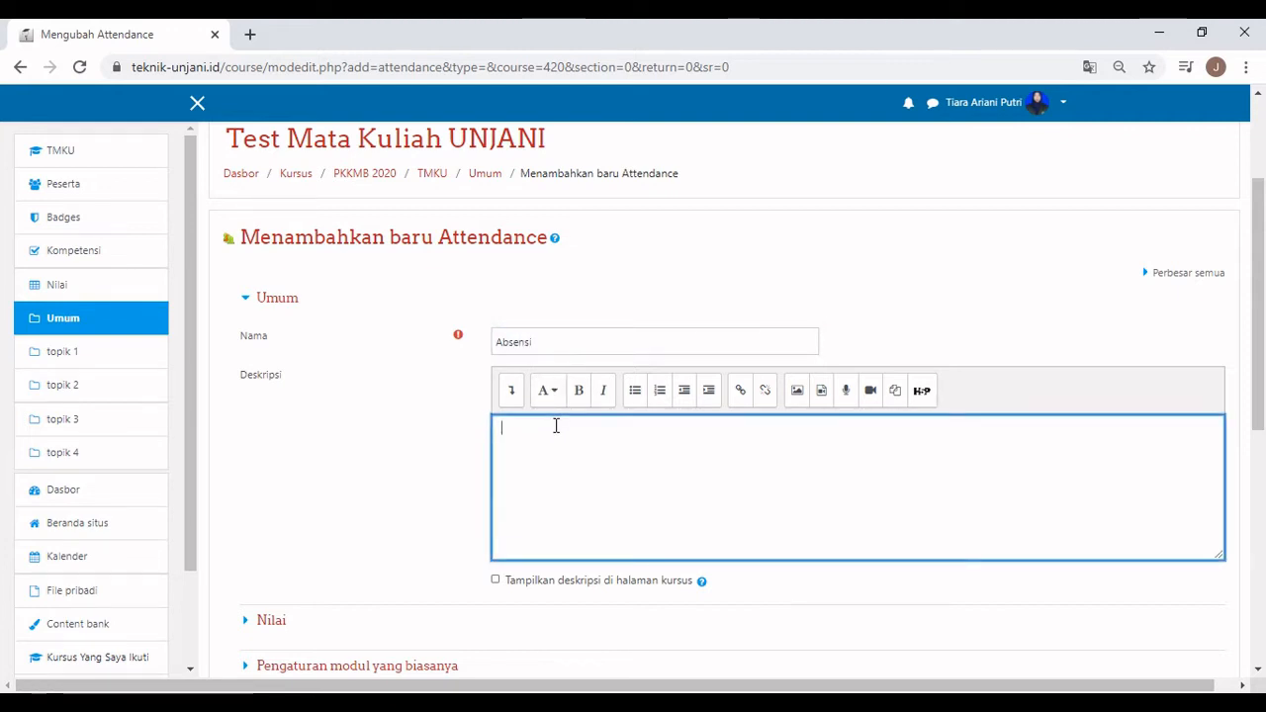
{"action": "type", "text": "Contoh absensi ma"}
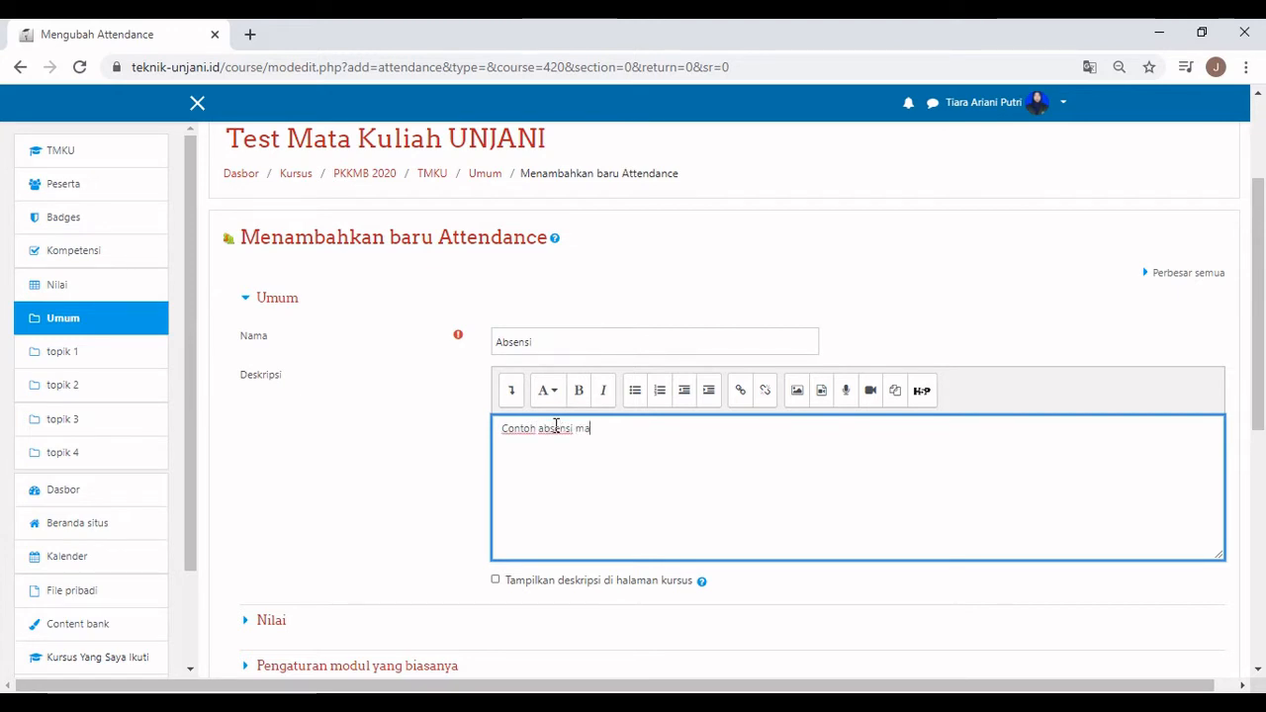
{"action": "type", "text": "ta kuliah"}
{"action": "left_click", "coordinate": [496, 580]}
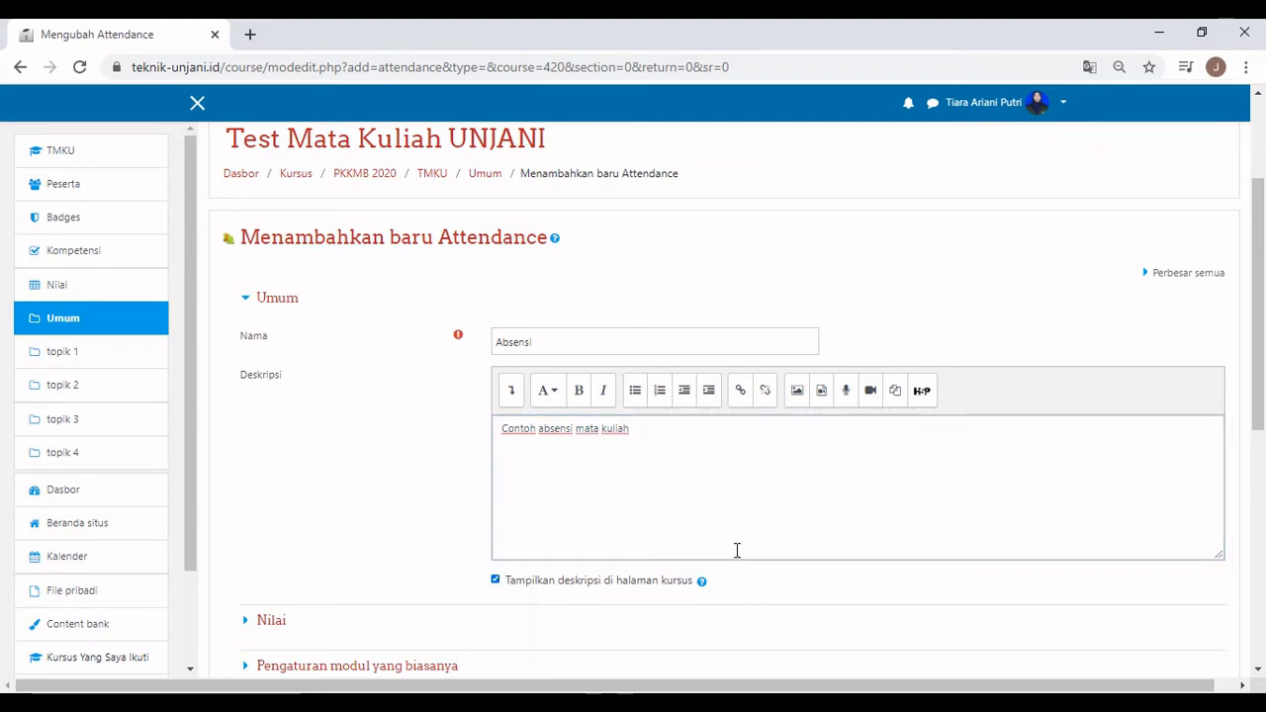
{"action": "scroll", "coordinate": [736, 550], "scroll_direction": "down", "scroll_amount": 5}
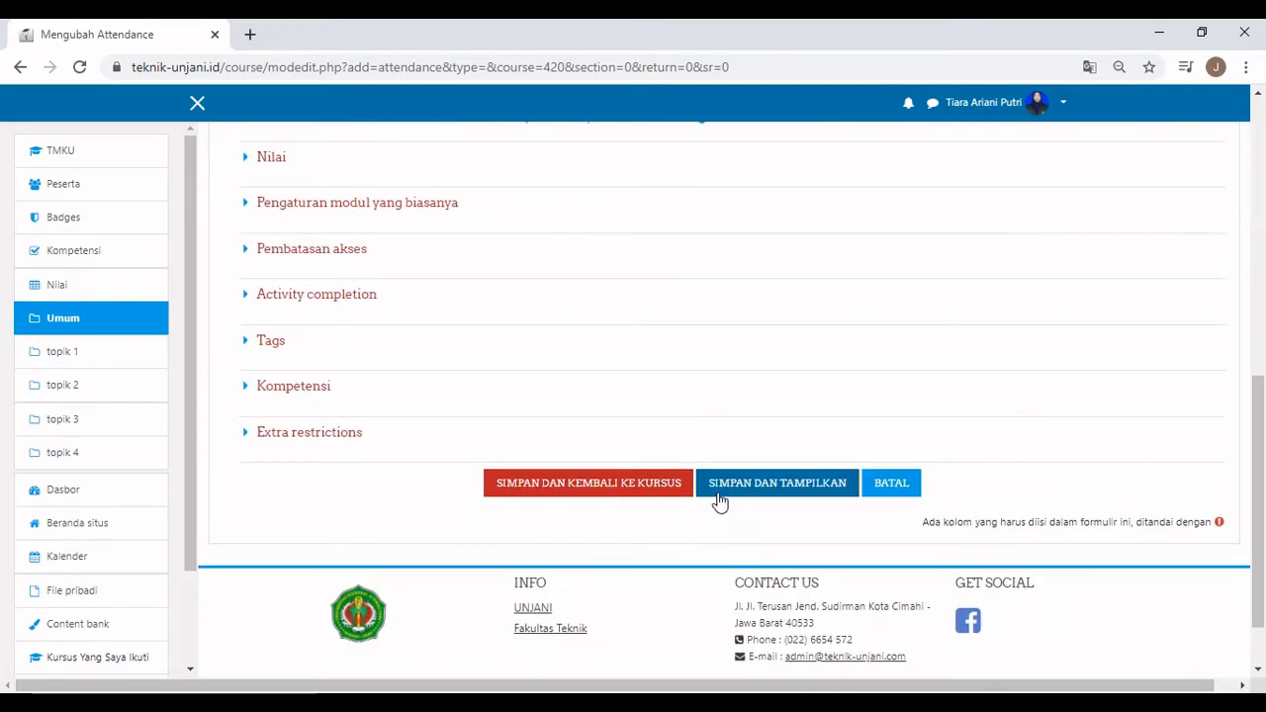
{"action": "left_click", "coordinate": [717, 489]}
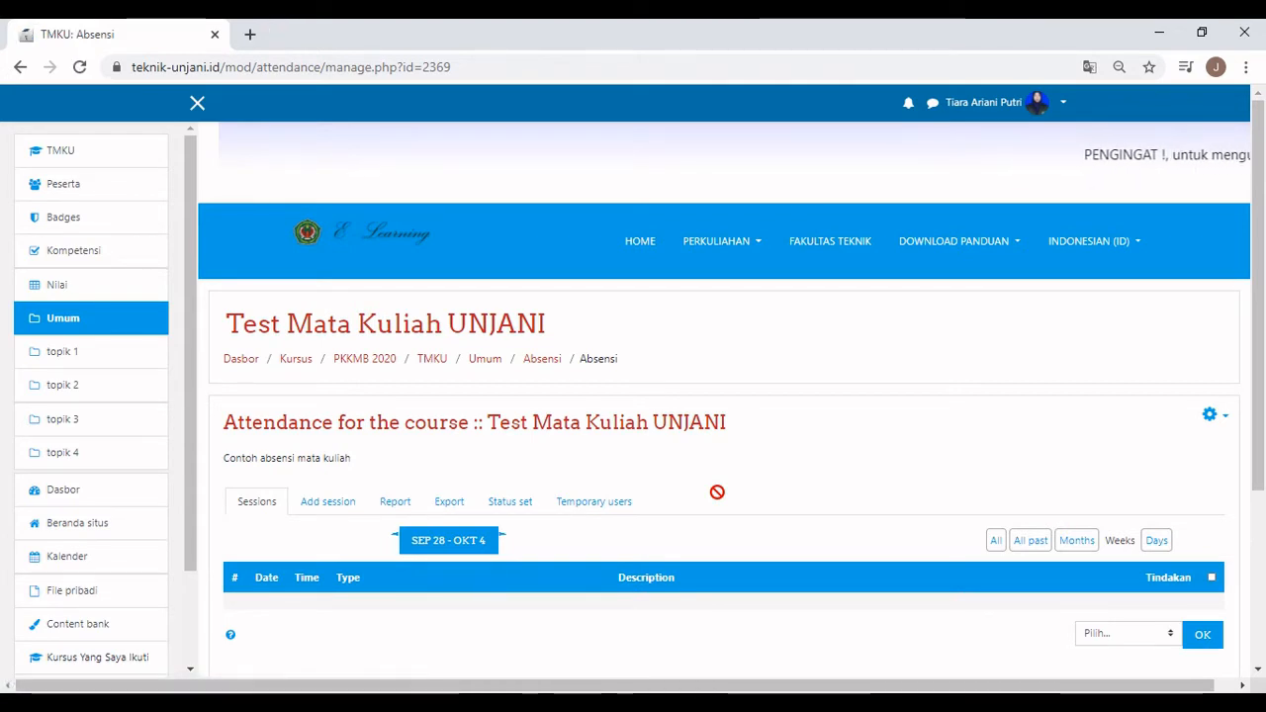
In the Status set, allow students 5 minutes for Present and 15 for Late, then update.
{"action": "scroll", "coordinate": [717, 491], "scroll_direction": "down", "scroll_amount": 3}
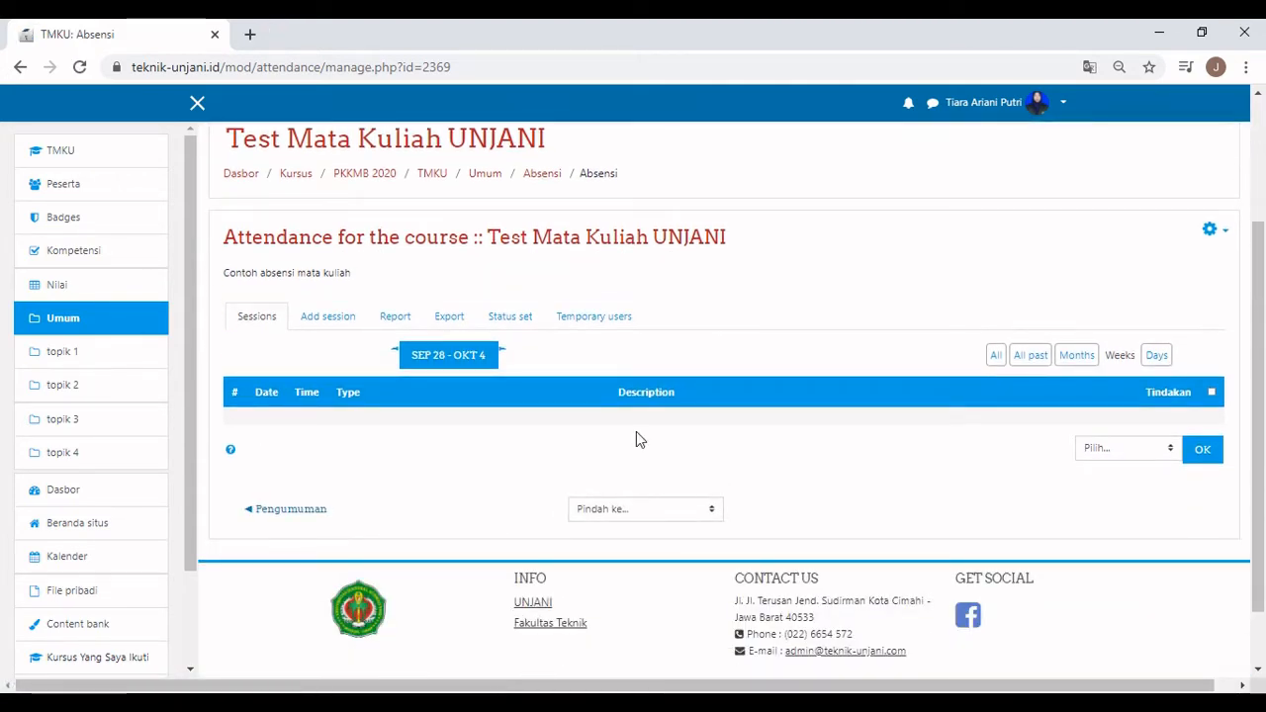
{"action": "left_click", "coordinate": [529, 322]}
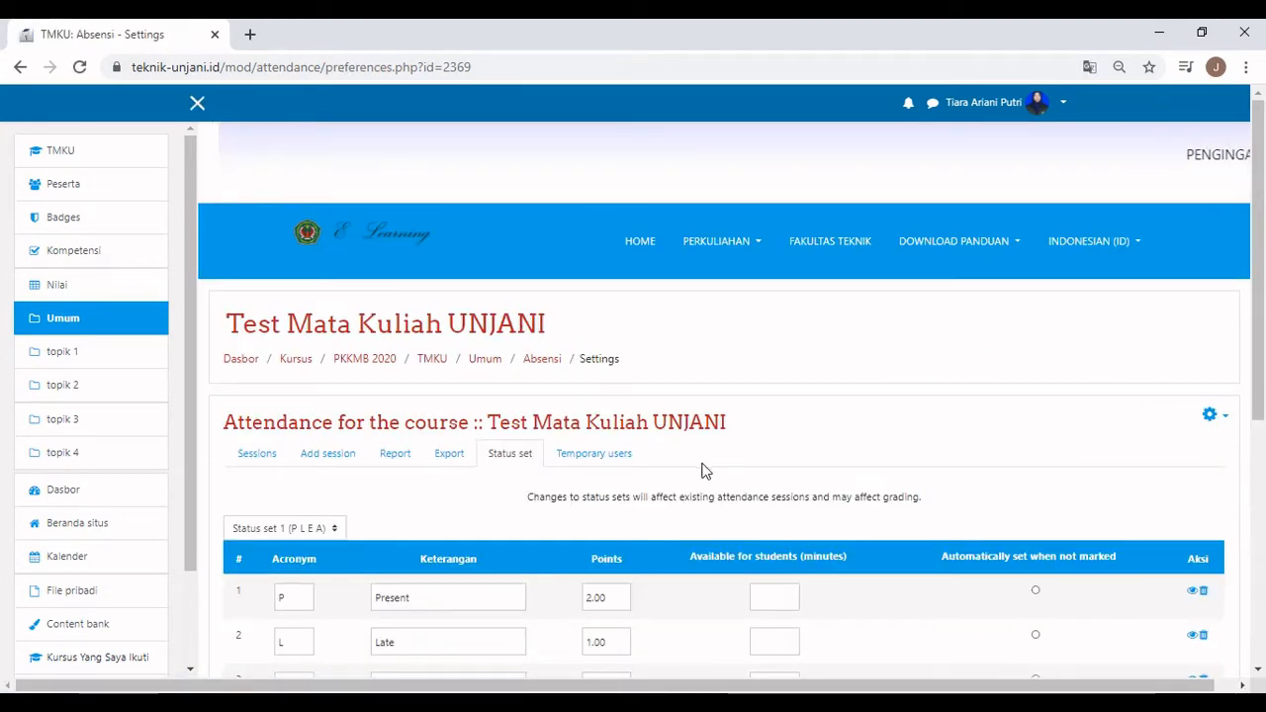
{"action": "scroll", "coordinate": [706, 470], "scroll_direction": "down", "scroll_amount": 2}
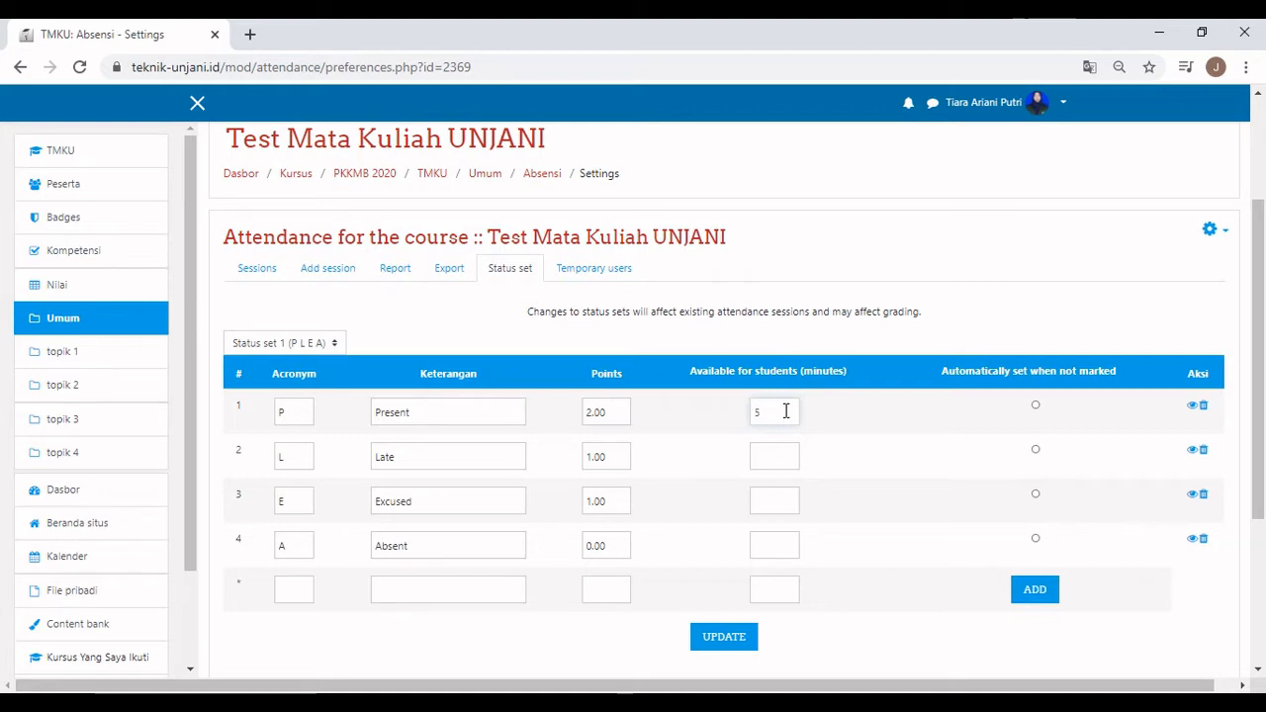
{"action": "left_click", "coordinate": [785, 450]}
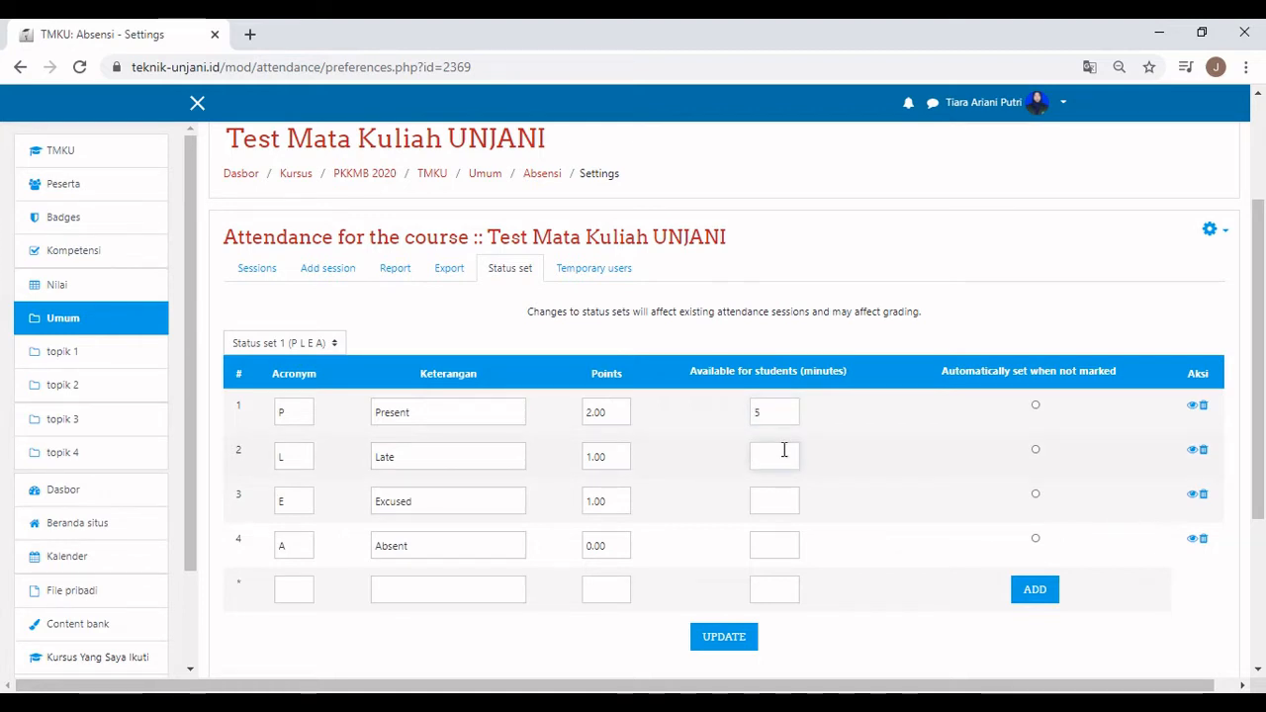
{"action": "type", "text": "15"}
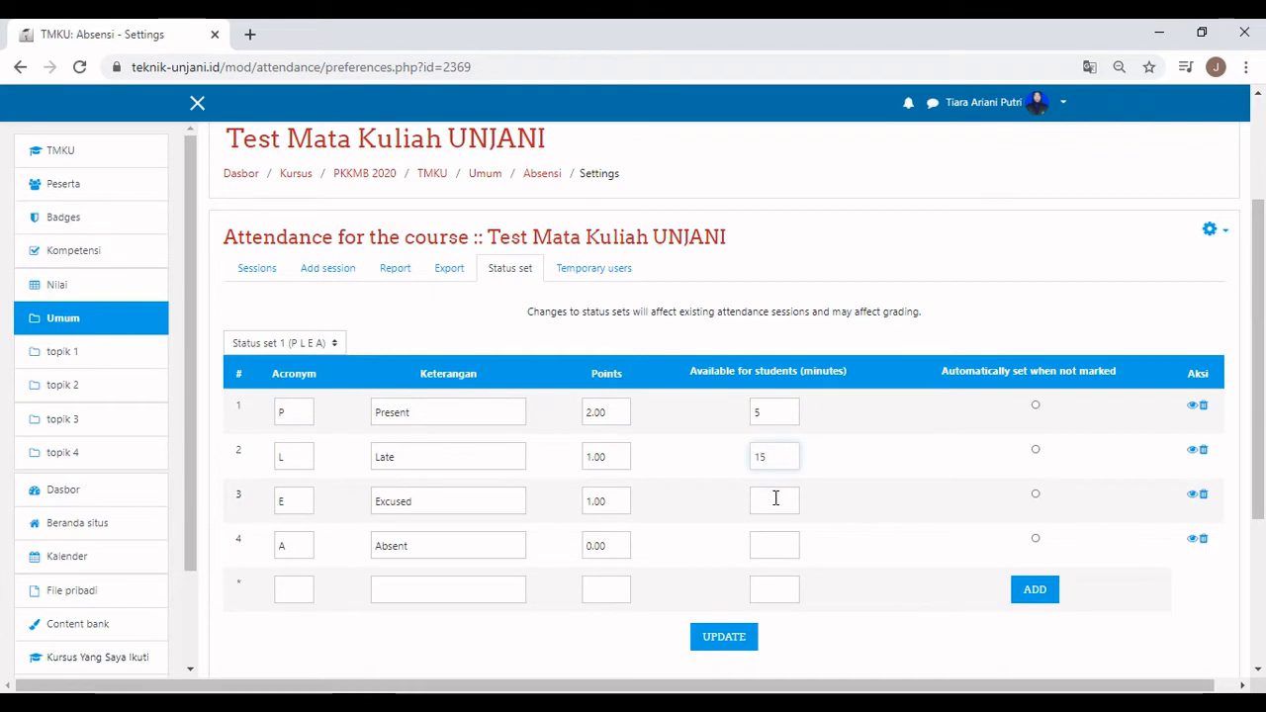
{"action": "scroll", "coordinate": [791, 528], "scroll_direction": "down", "scroll_amount": 1}
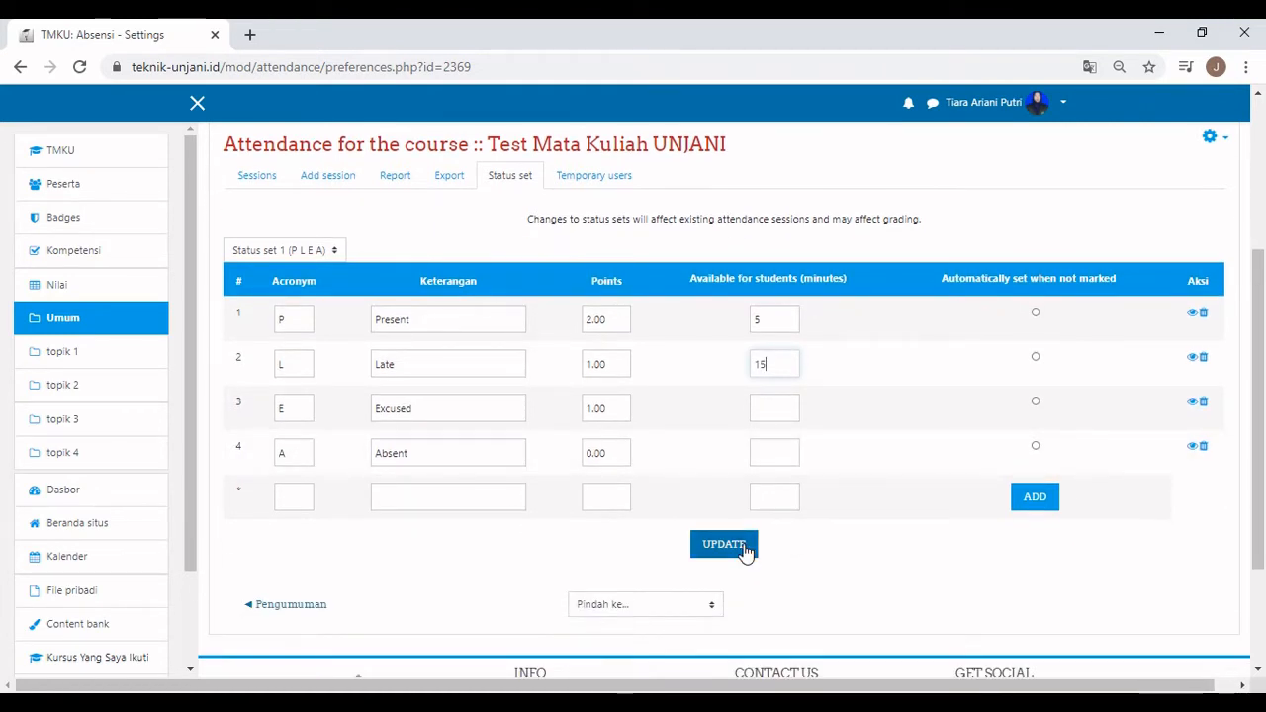
{"action": "left_click", "coordinate": [746, 550]}
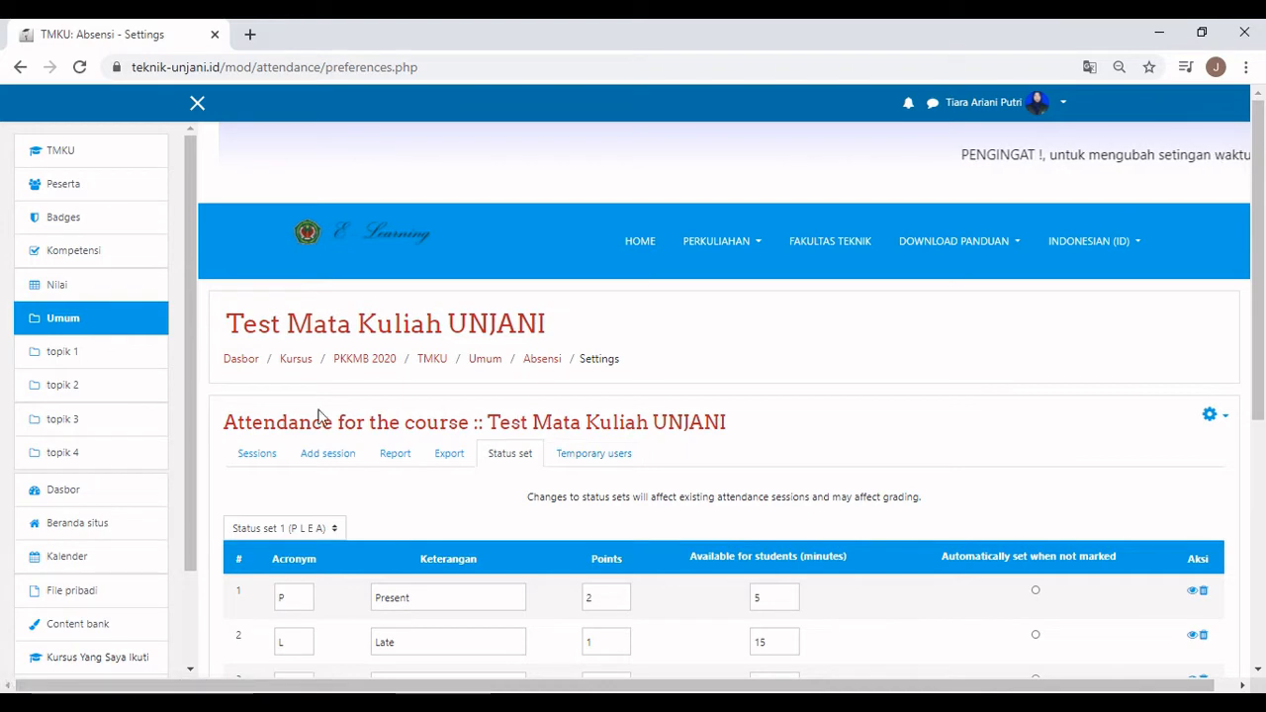
{"action": "scroll", "coordinate": [334, 409], "scroll_direction": "down", "scroll_amount": 2}
Add an attendance session running from 08:00 to 10:00.
{"action": "left_click", "coordinate": [329, 273]}
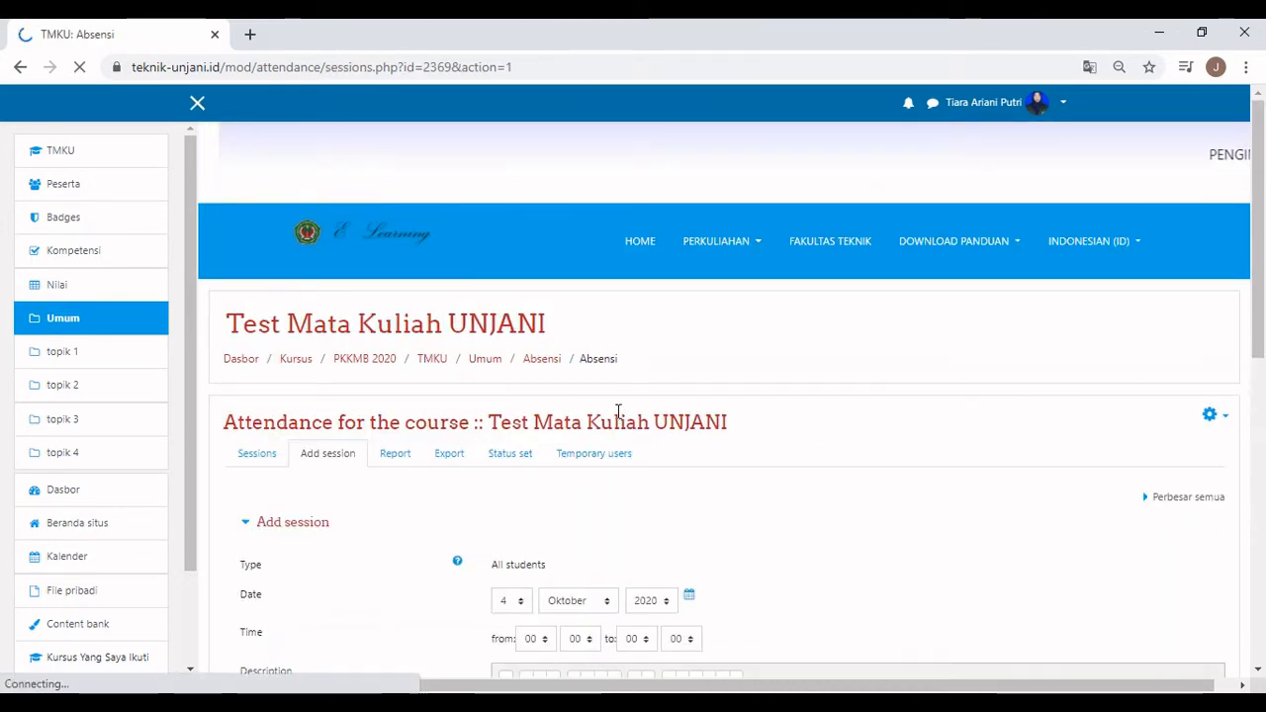
{"action": "scroll", "coordinate": [618, 411], "scroll_direction": "down", "scroll_amount": 2}
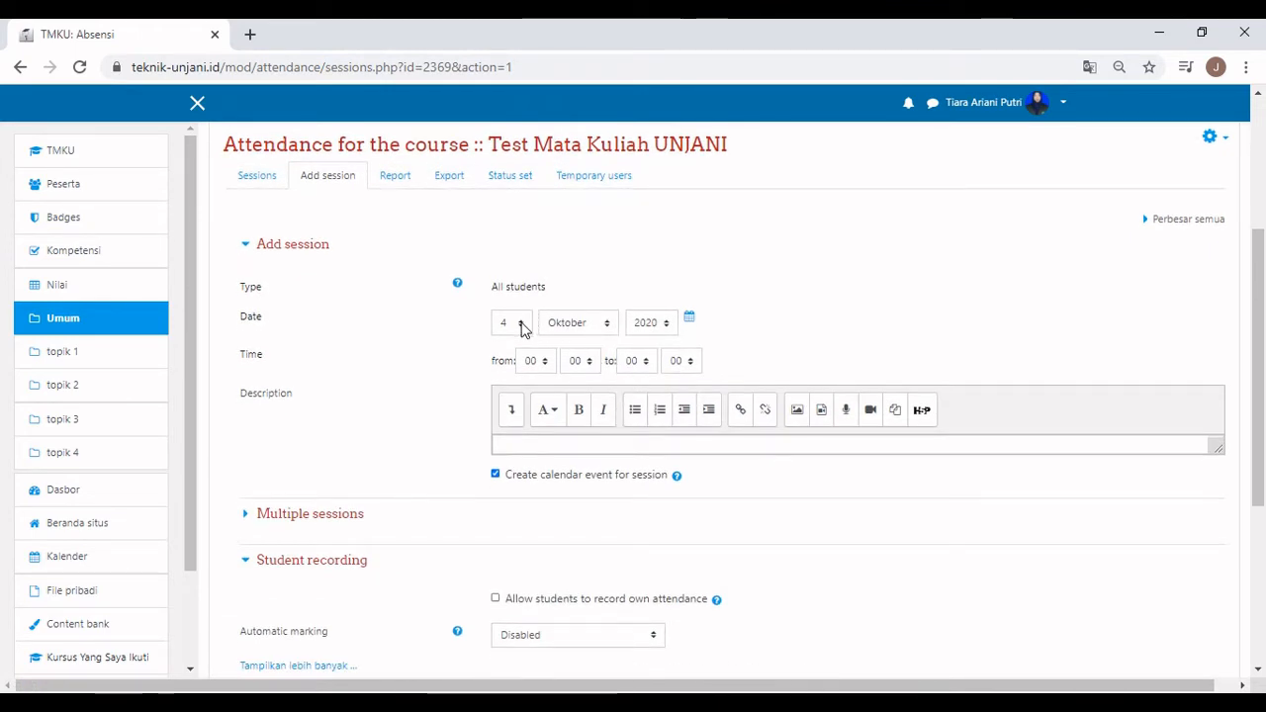
{"action": "left_click", "coordinate": [544, 362]}
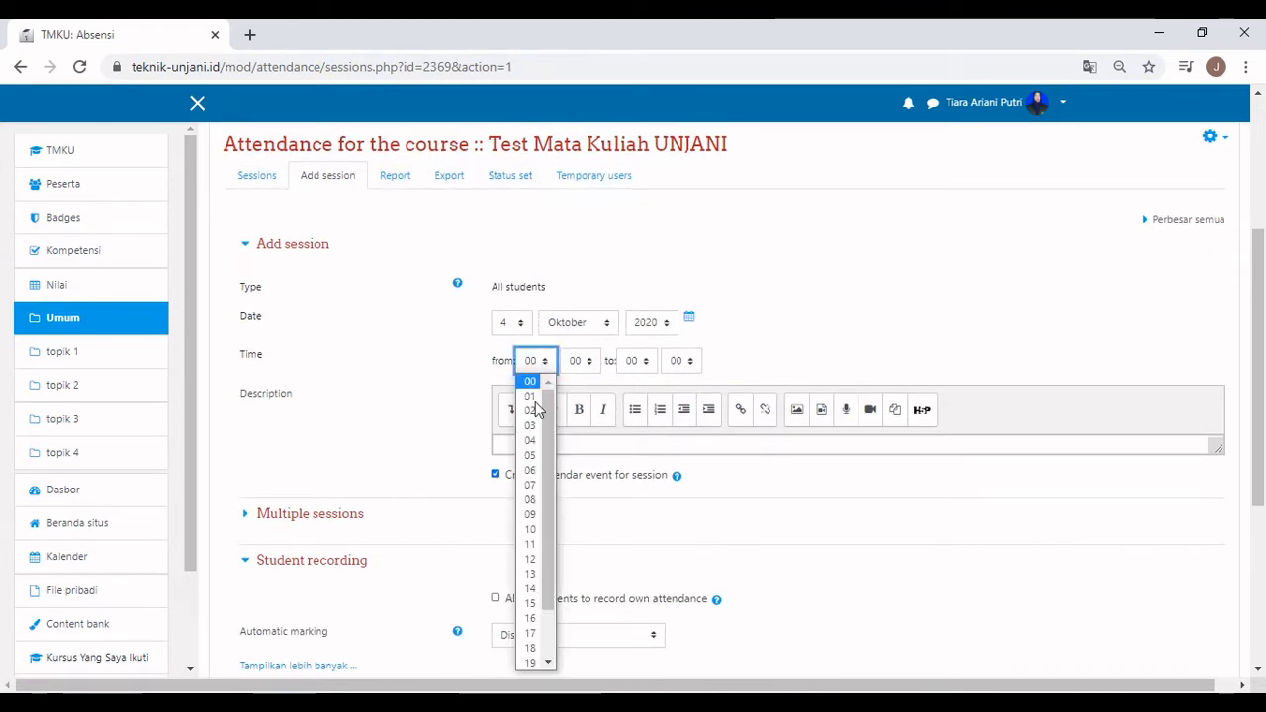
{"action": "left_click", "coordinate": [529, 500]}
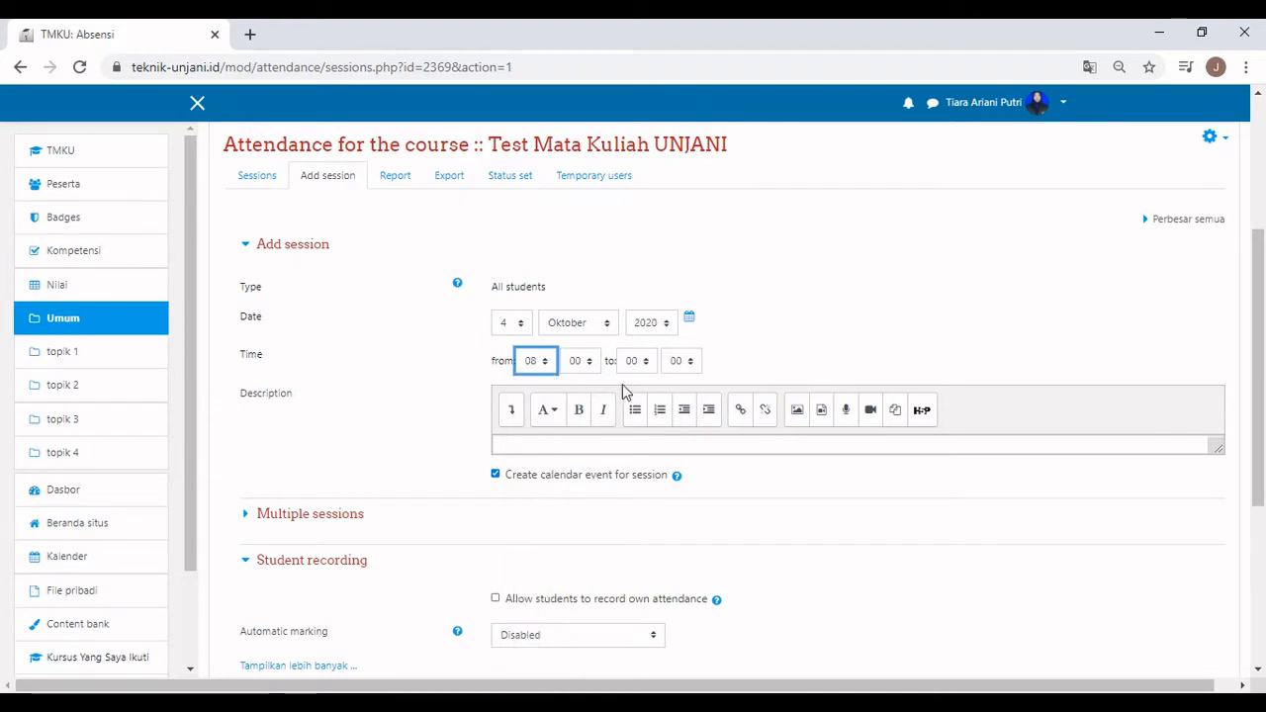
{"action": "left_click", "coordinate": [643, 362]}
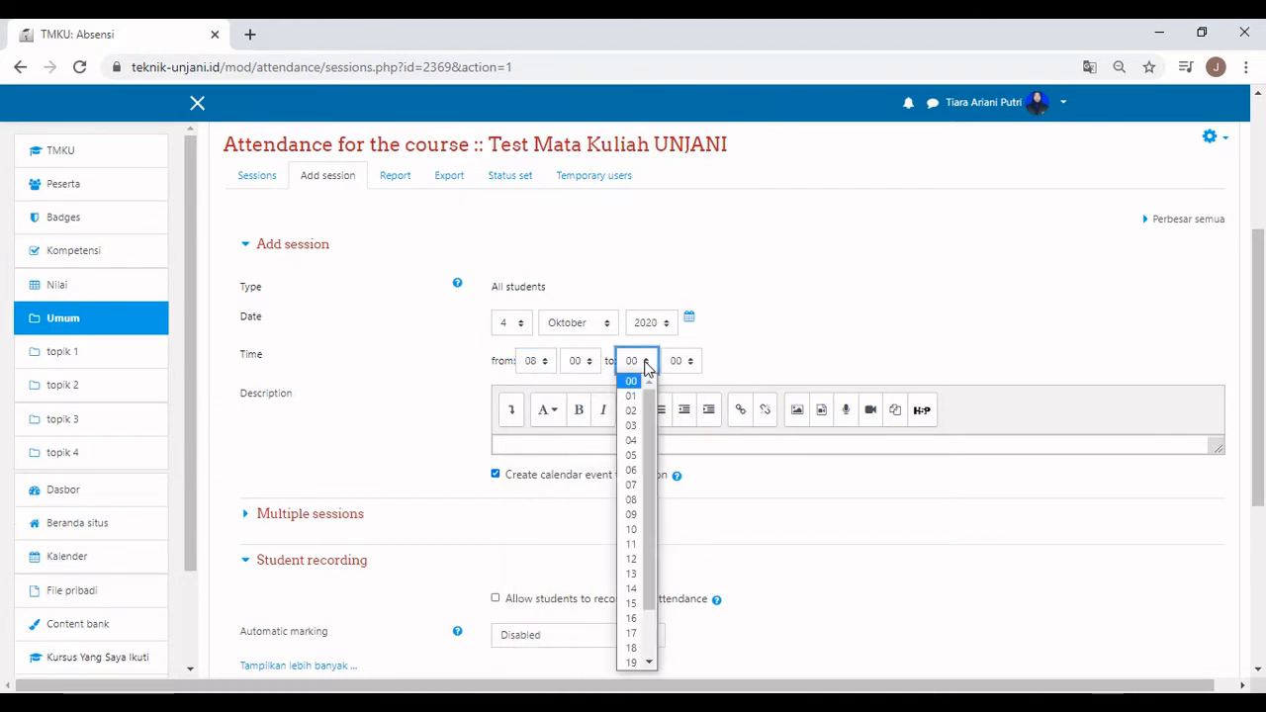
{"action": "left_click", "coordinate": [629, 529]}
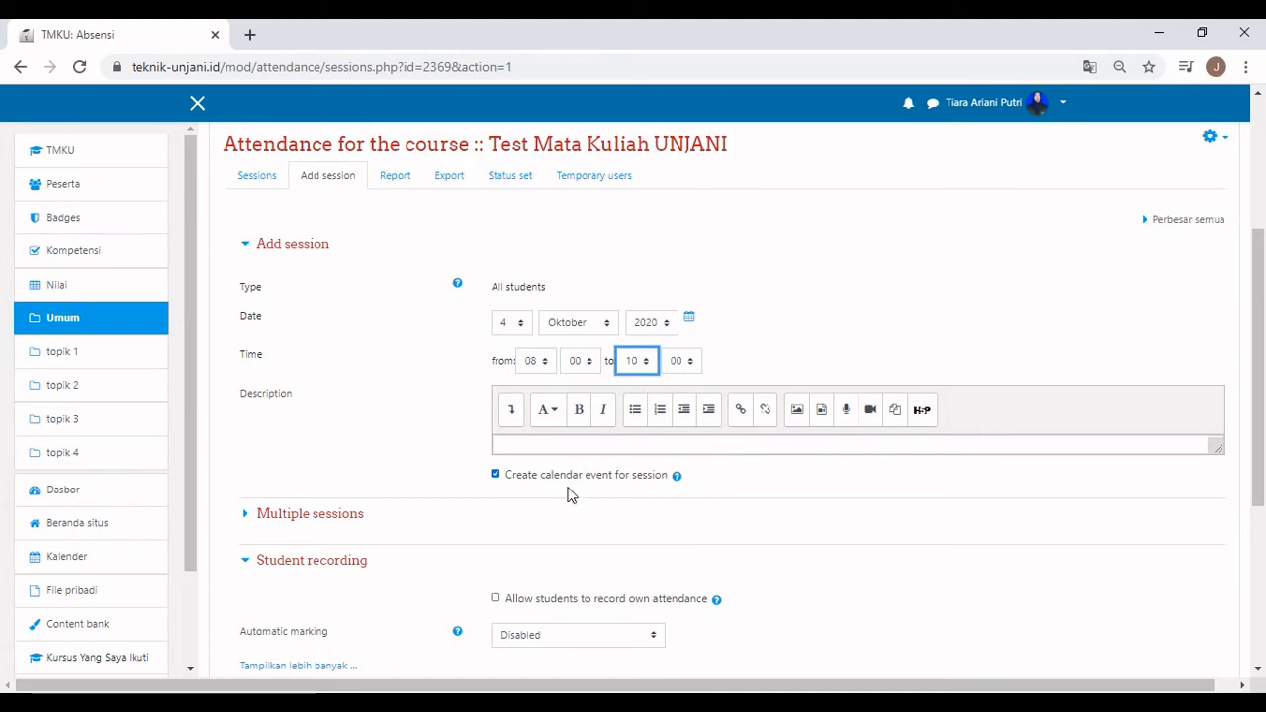
Repeat the session every Selasa and Kamis until 31 Oktober 2020 and create the sessions.
{"action": "left_click", "coordinate": [248, 516]}
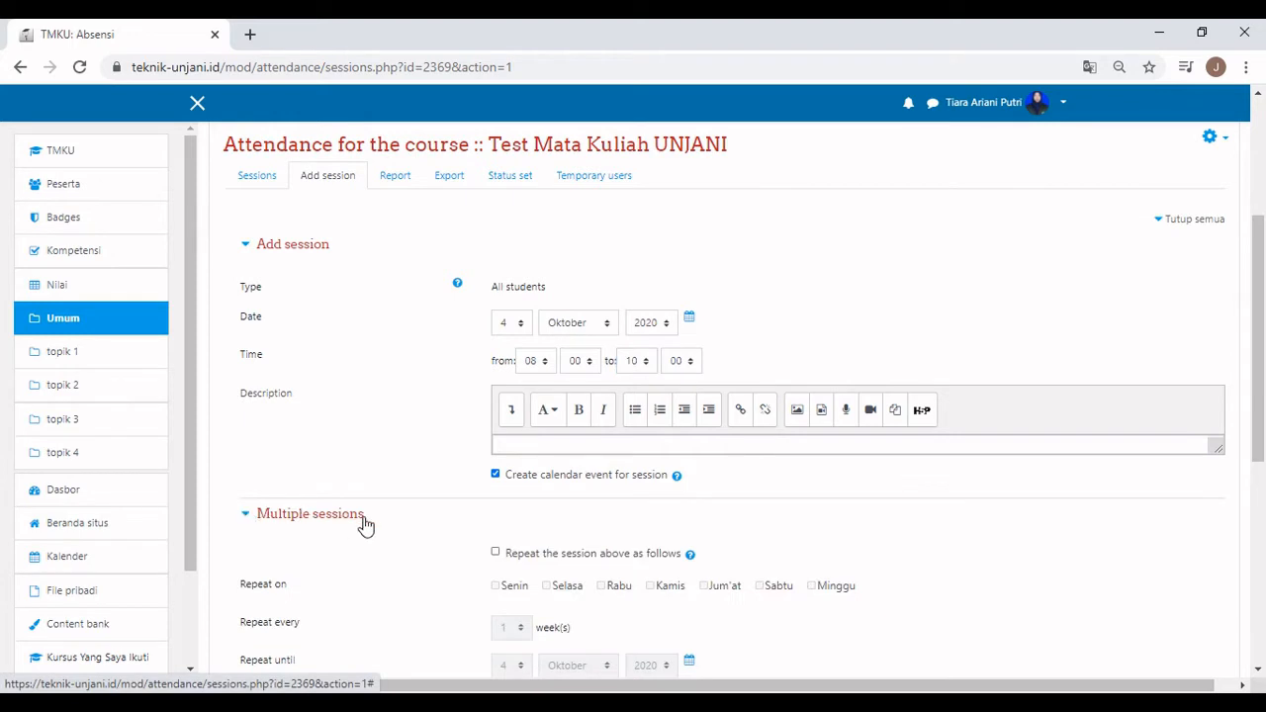
{"action": "left_click", "coordinate": [496, 554]}
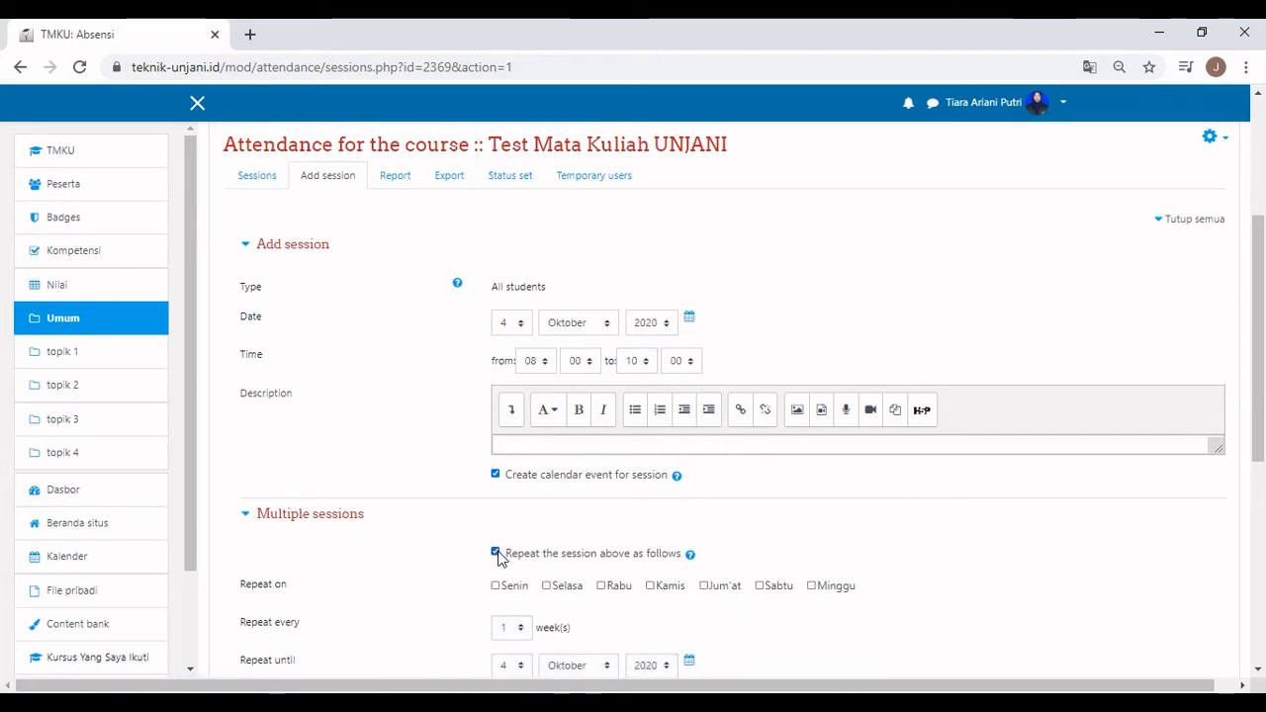
{"action": "scroll", "coordinate": [542, 580], "scroll_direction": "down", "scroll_amount": 1}
{"action": "scroll", "coordinate": [542, 580], "scroll_direction": "down", "scroll_amount": 1}
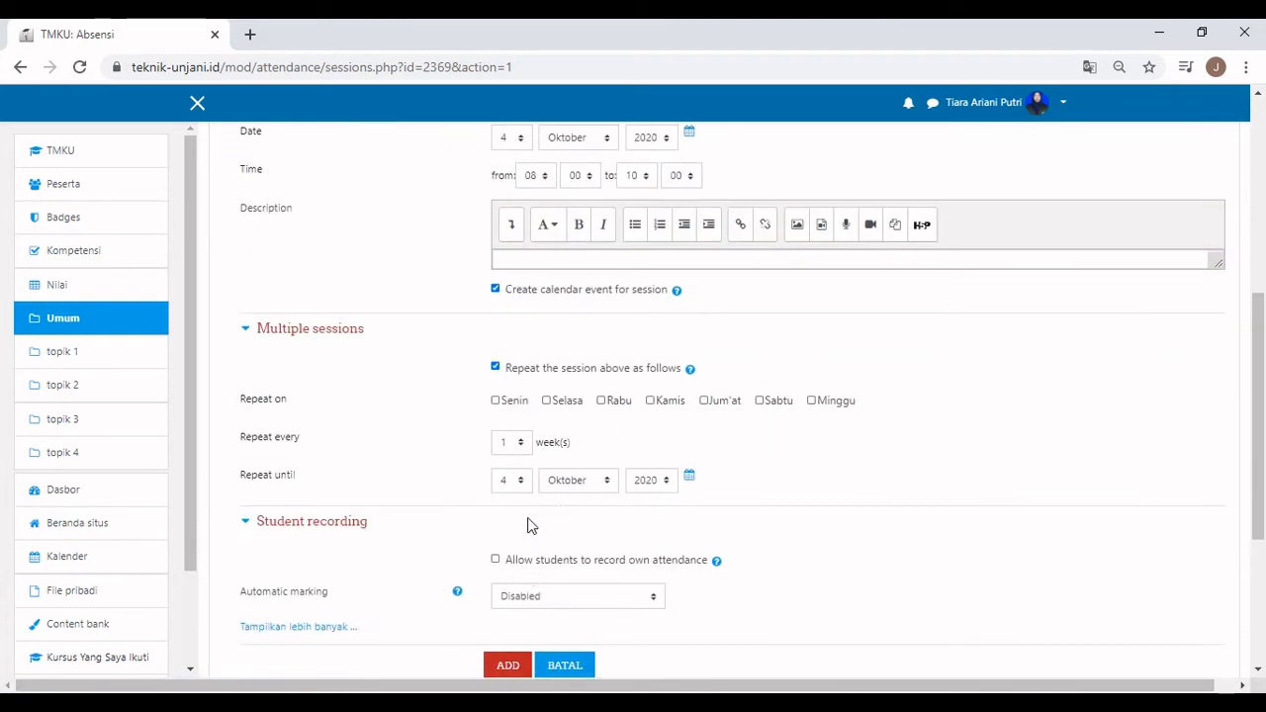
{"action": "left_click", "coordinate": [547, 400]}
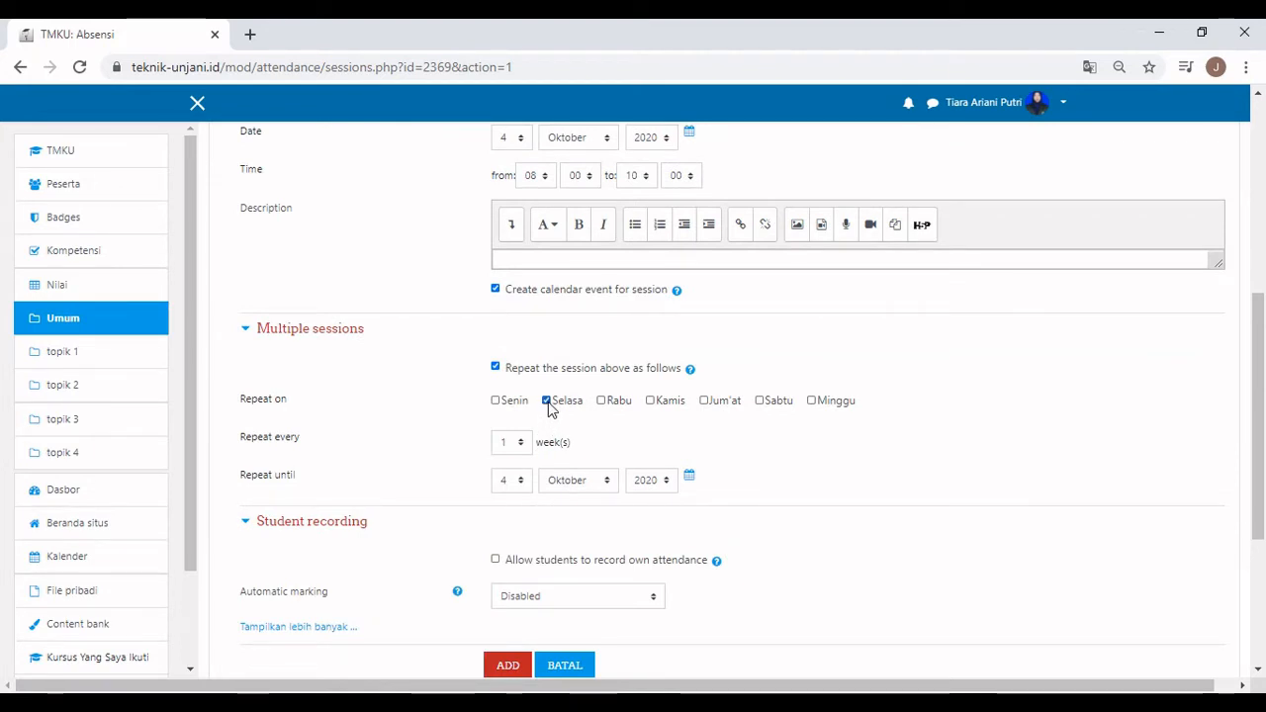
{"action": "left_click", "coordinate": [652, 402]}
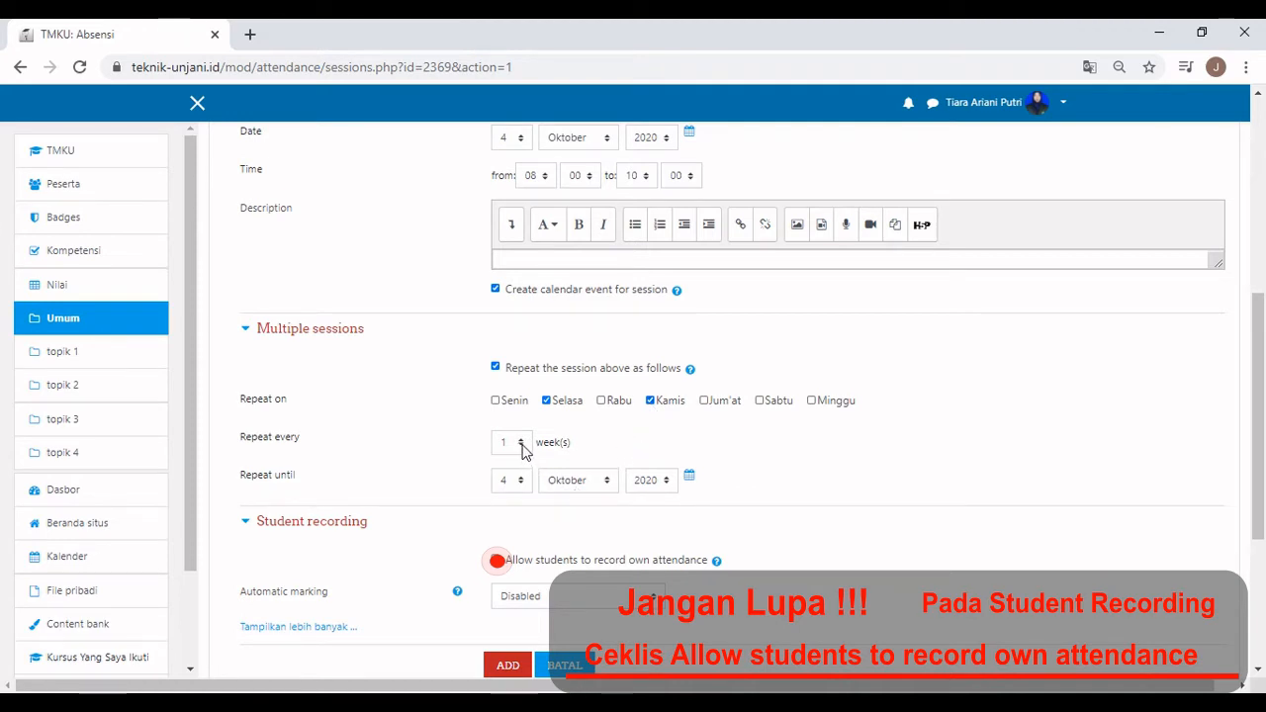
{"action": "left_click", "coordinate": [521, 483]}
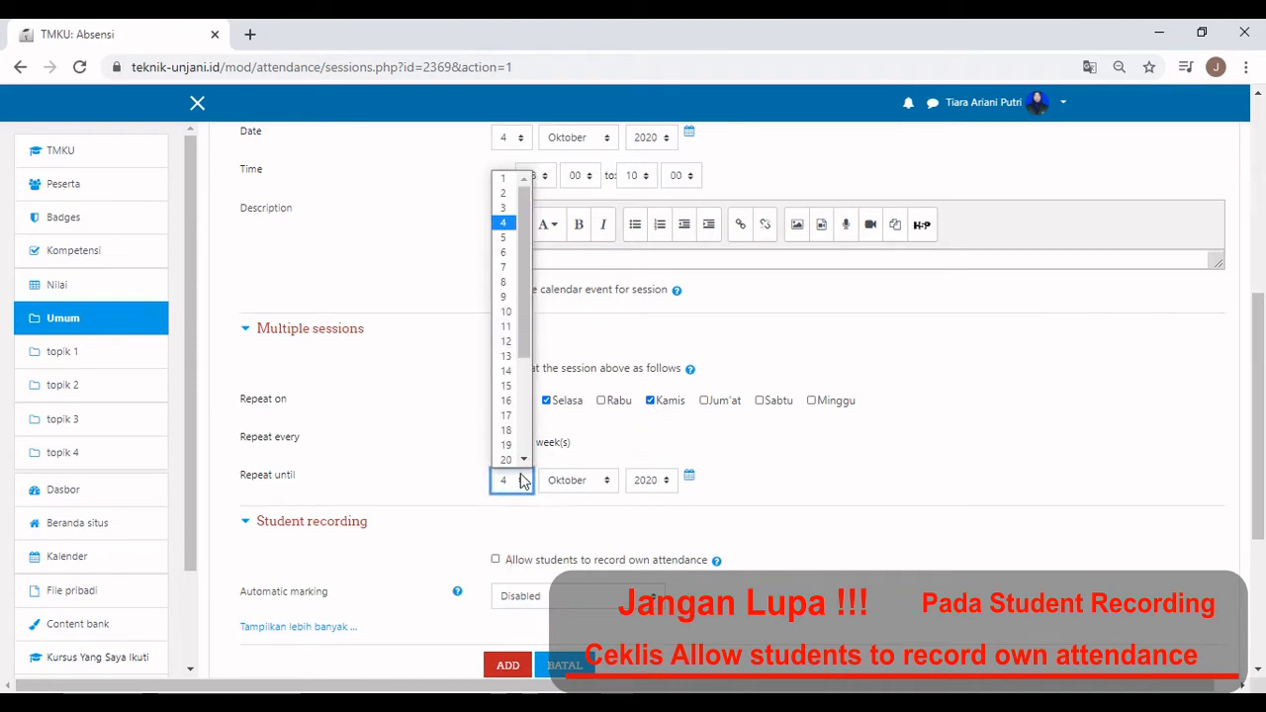
{"action": "scroll", "coordinate": [510, 435], "scroll_direction": "down", "scroll_amount": 4}
{"action": "left_click", "coordinate": [508, 461]}
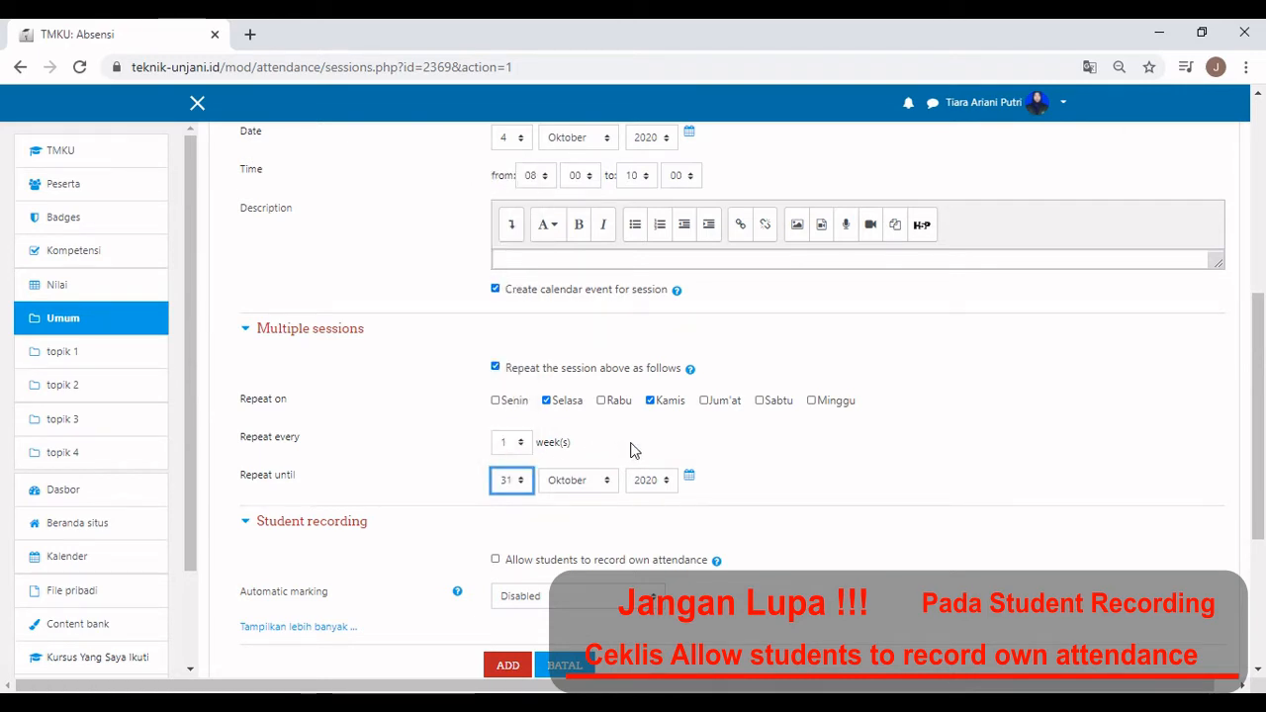
{"action": "scroll", "coordinate": [633, 450], "scroll_direction": "down", "scroll_amount": 1}
{"action": "left_click", "coordinate": [513, 667]}
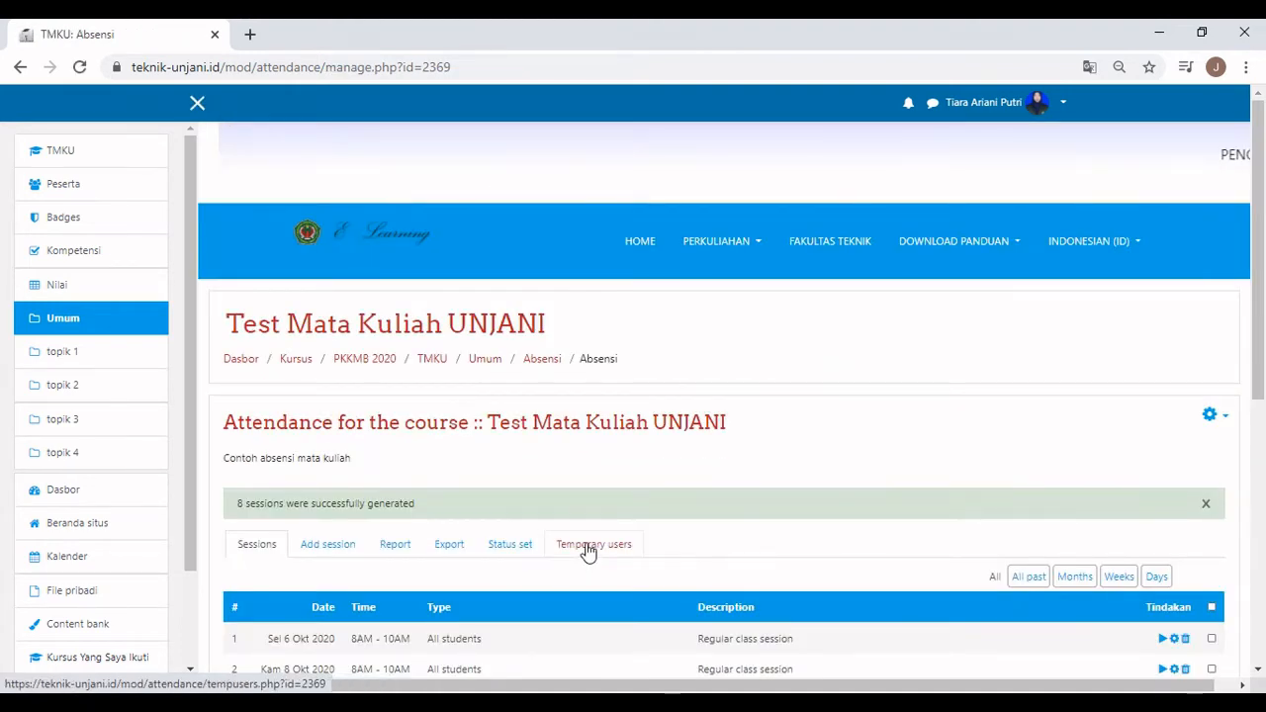
Review the Absensi attendance Report tab, then the Export tab.
{"action": "scroll", "coordinate": [588, 551], "scroll_direction": "down", "scroll_amount": 3}
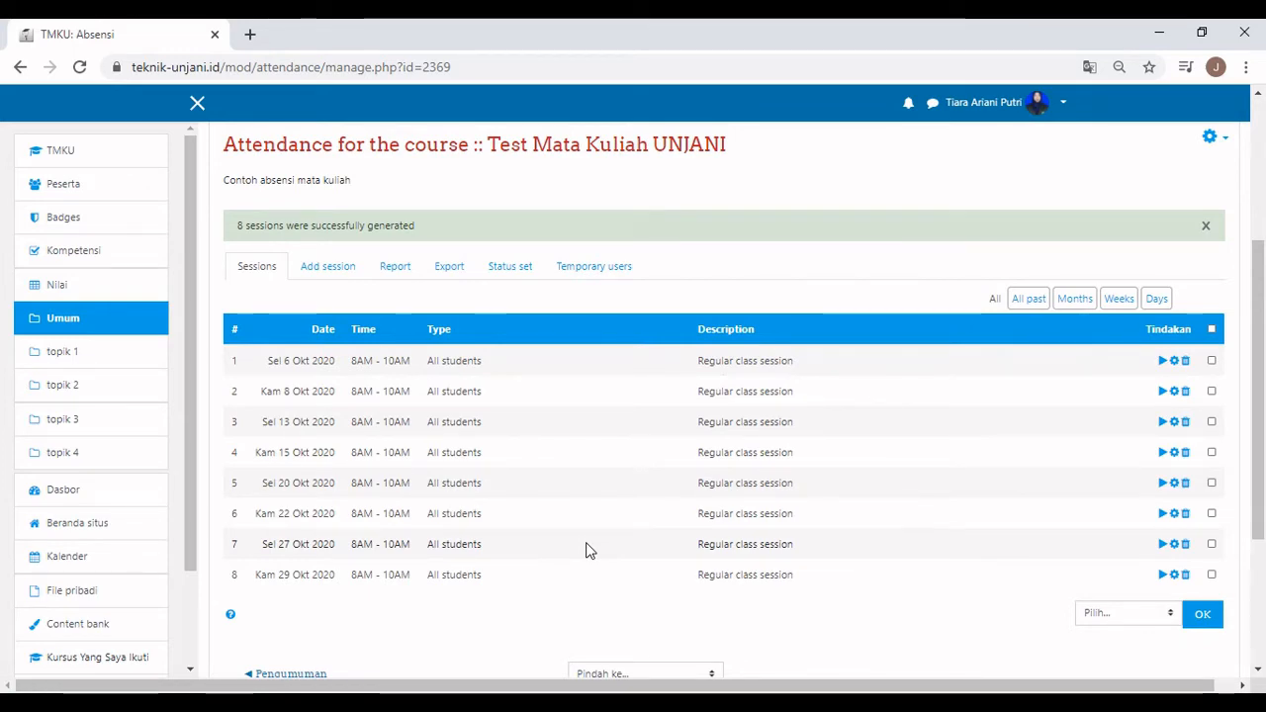
{"action": "left_click", "coordinate": [395, 266]}
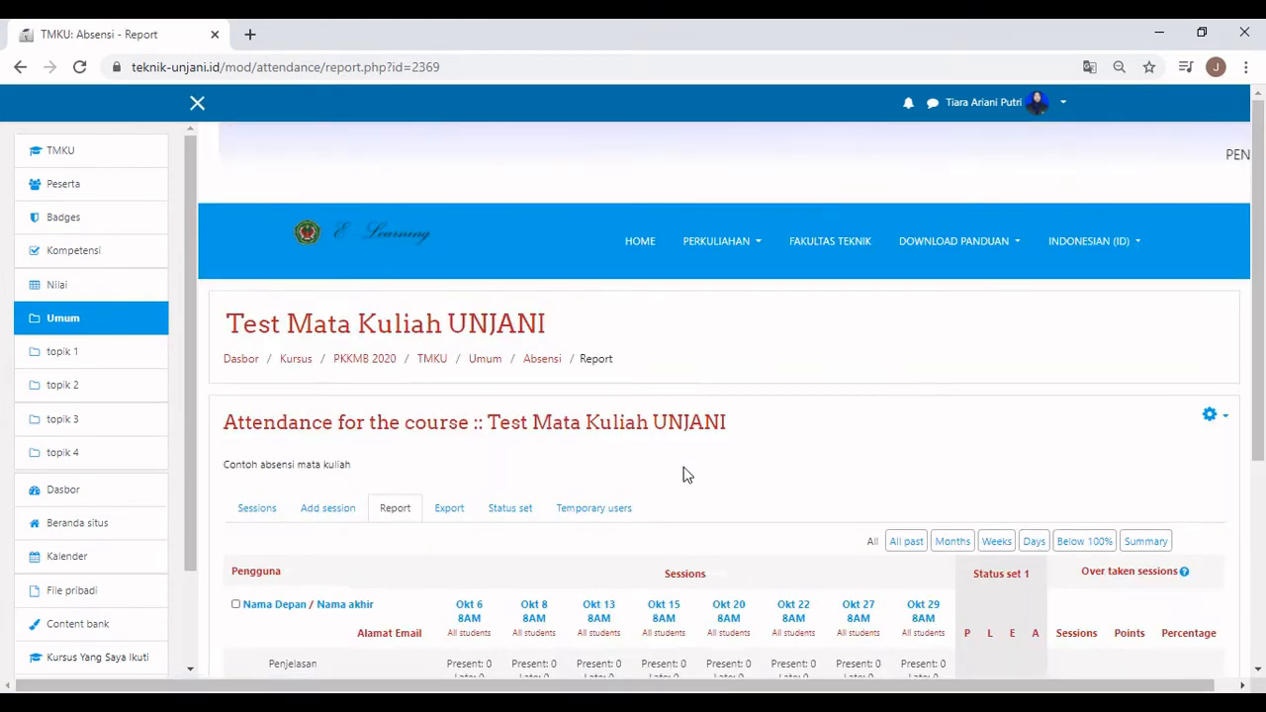
{"action": "scroll", "coordinate": [683, 475], "scroll_direction": "down", "scroll_amount": 2}
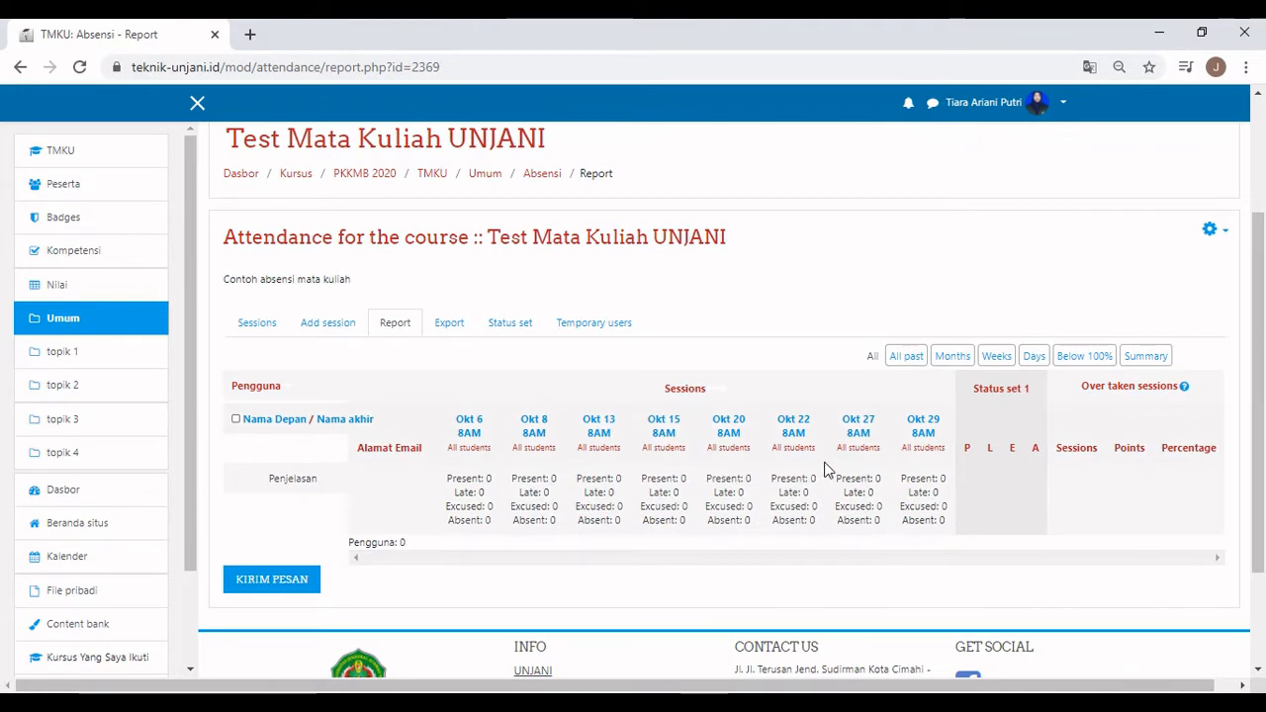
{"action": "left_click", "coordinate": [450, 325]}
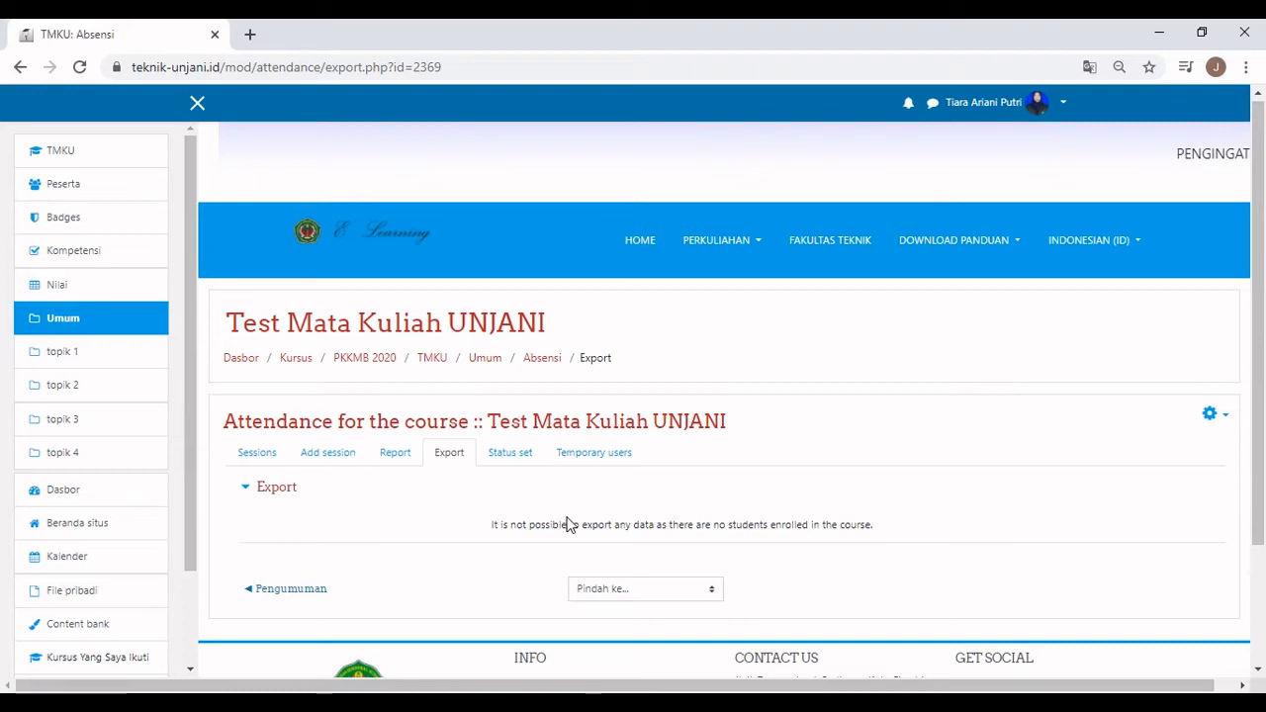
{"action": "scroll", "coordinate": [569, 525], "scroll_direction": "down", "scroll_amount": 1}
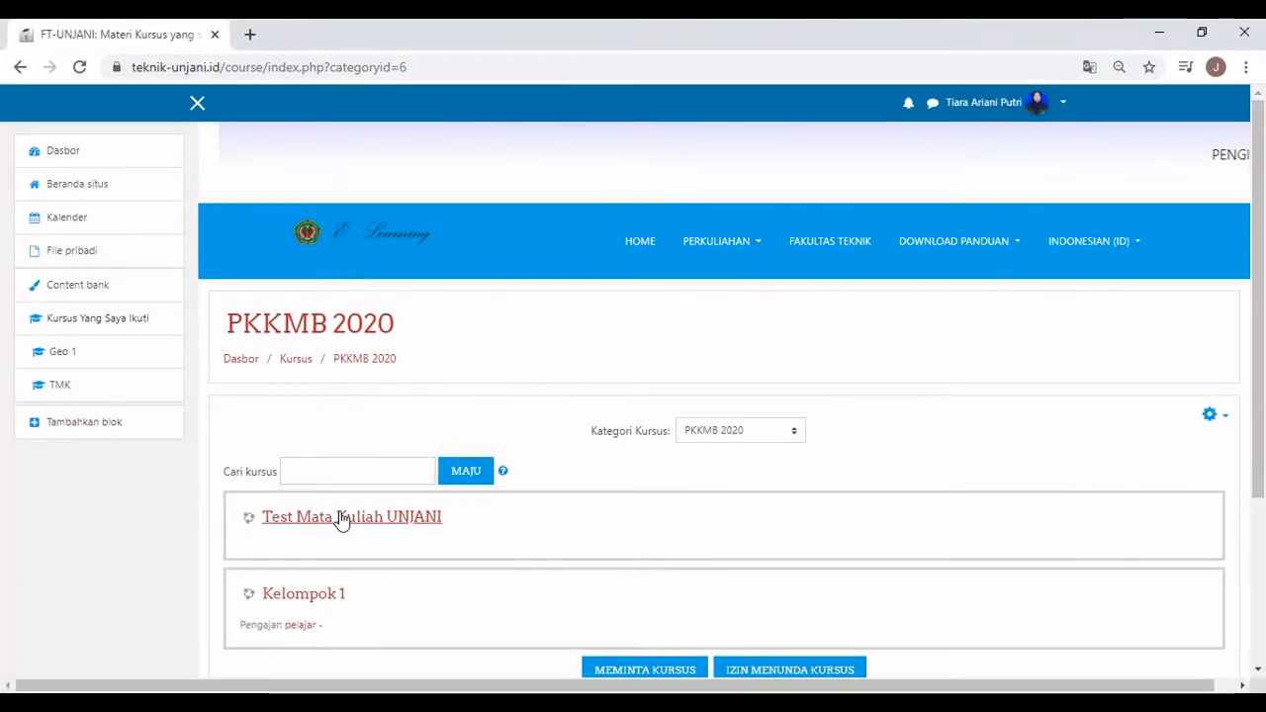
From the Test Mata Kuliah UNJANI course's Peserta page, go to Metode pendaftaran.
{"action": "left_click", "coordinate": [359, 508]}
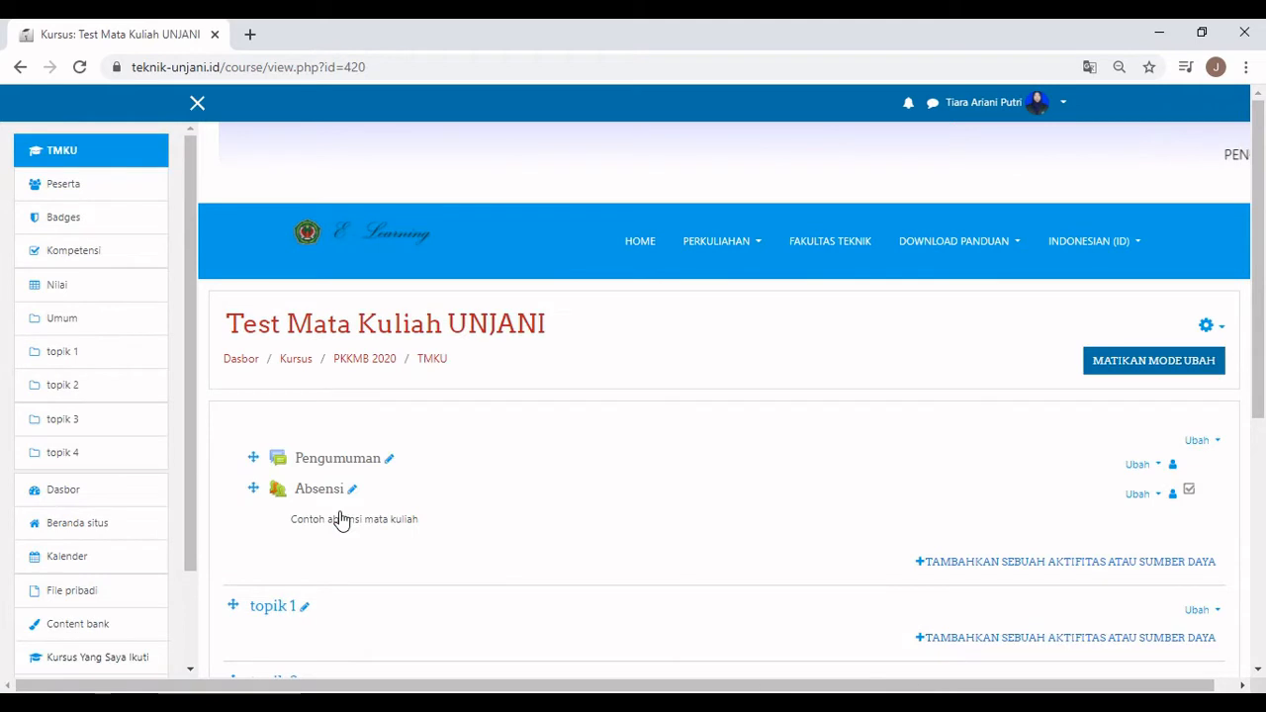
{"action": "left_click", "coordinate": [83, 195]}
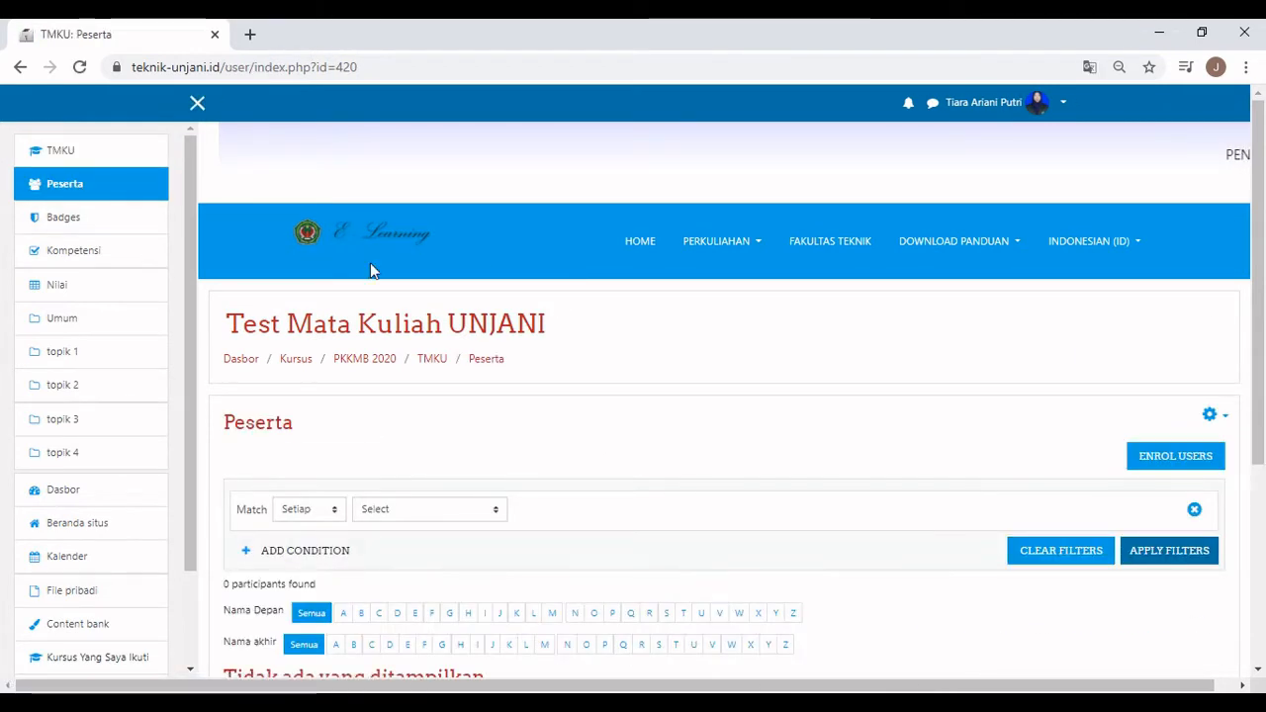
{"action": "scroll", "coordinate": [955, 356], "scroll_direction": "down", "scroll_amount": 1}
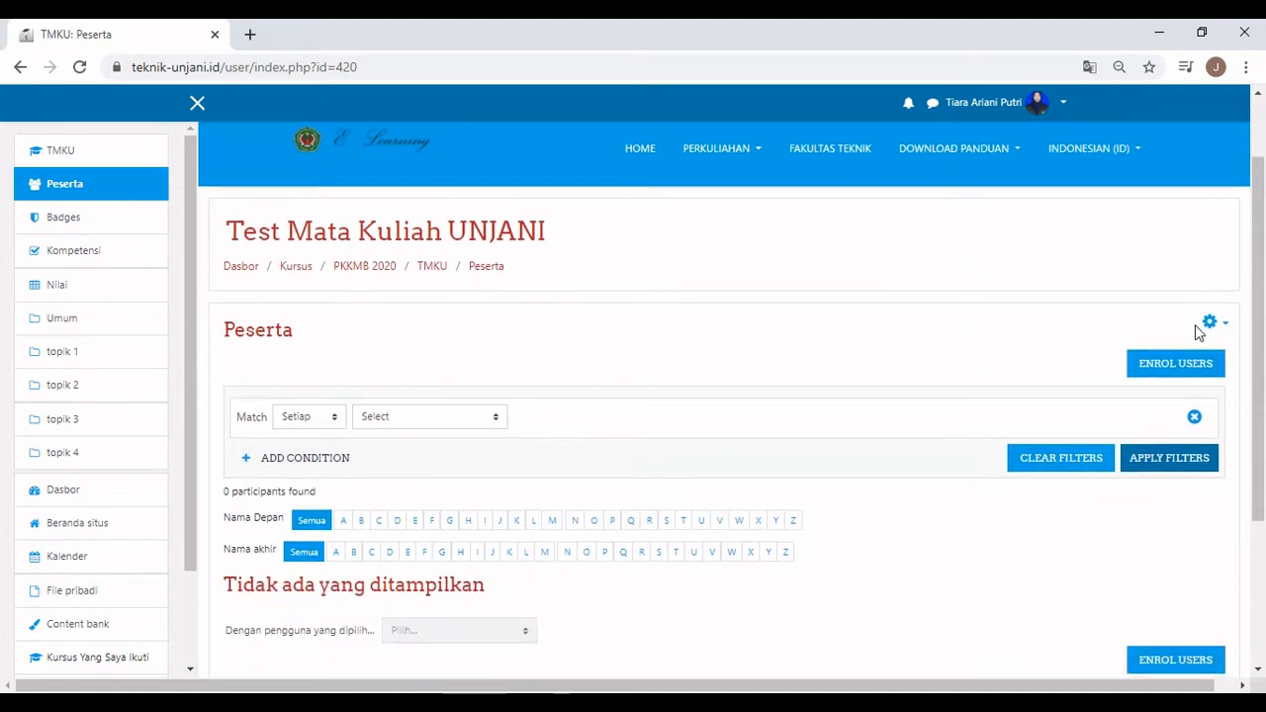
{"action": "left_click", "coordinate": [1226, 330]}
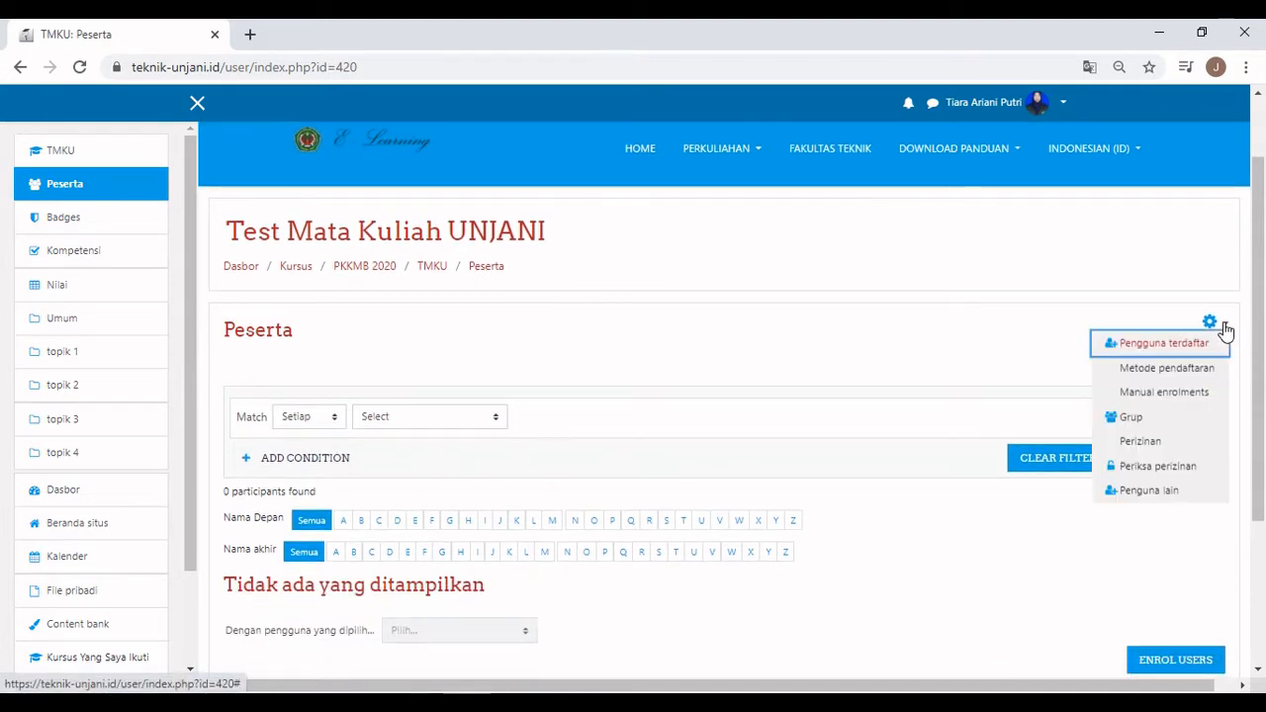
{"action": "left_click", "coordinate": [1208, 373]}
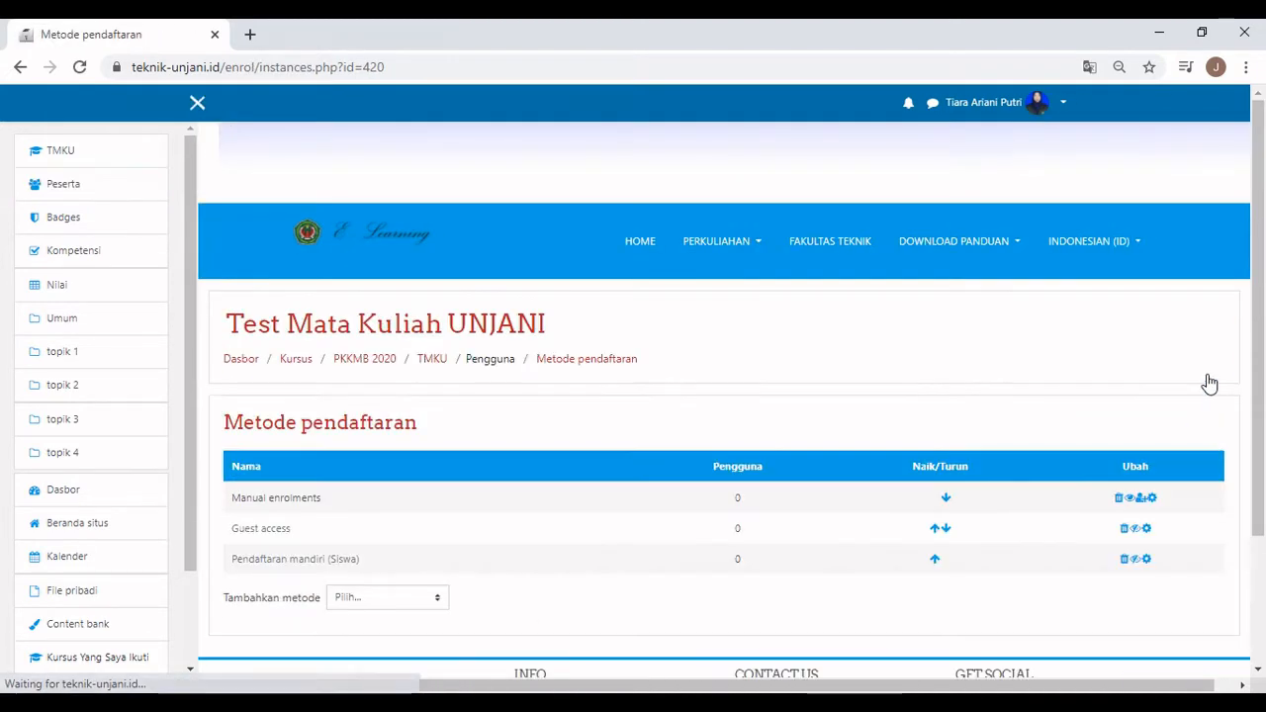
Add a Pendaftaran mandiri method named 'Pendaftaran Mandiri Siswa' with an enrolment key, and save it.
{"action": "scroll", "coordinate": [1209, 383], "scroll_direction": "down", "scroll_amount": 1}
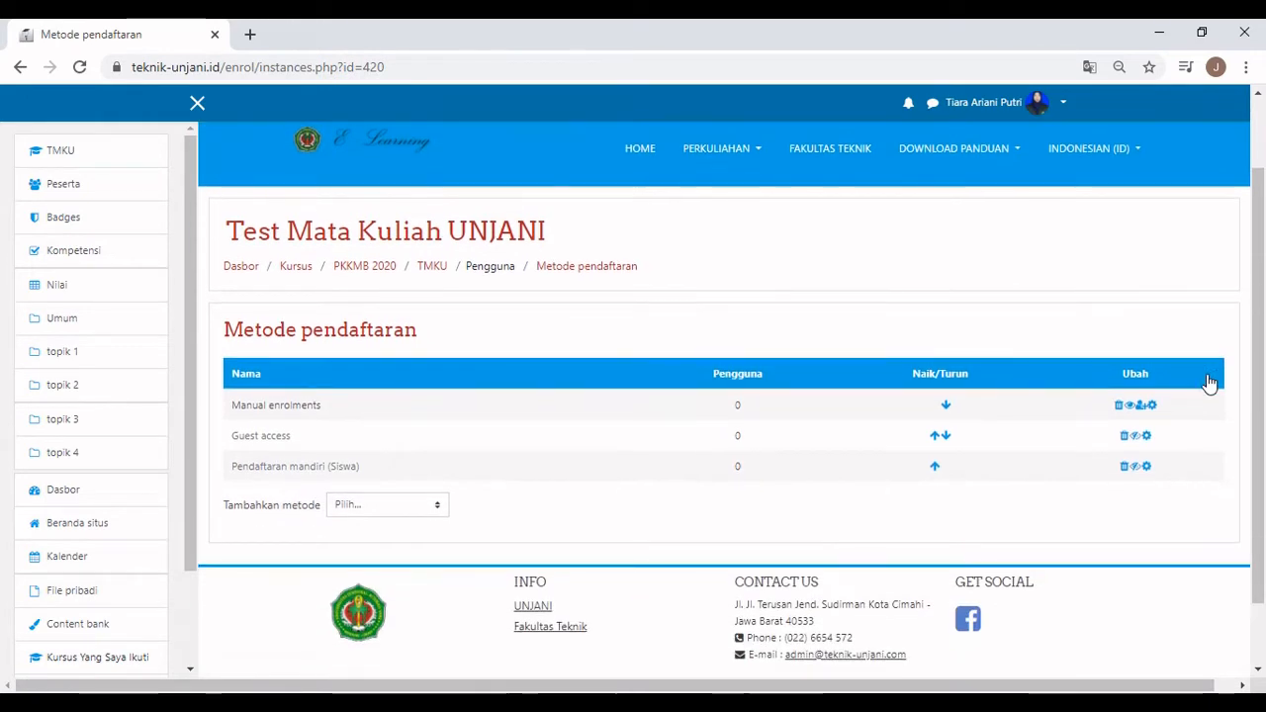
{"action": "left_click", "coordinate": [444, 504]}
{"action": "left_click", "coordinate": [427, 538]}
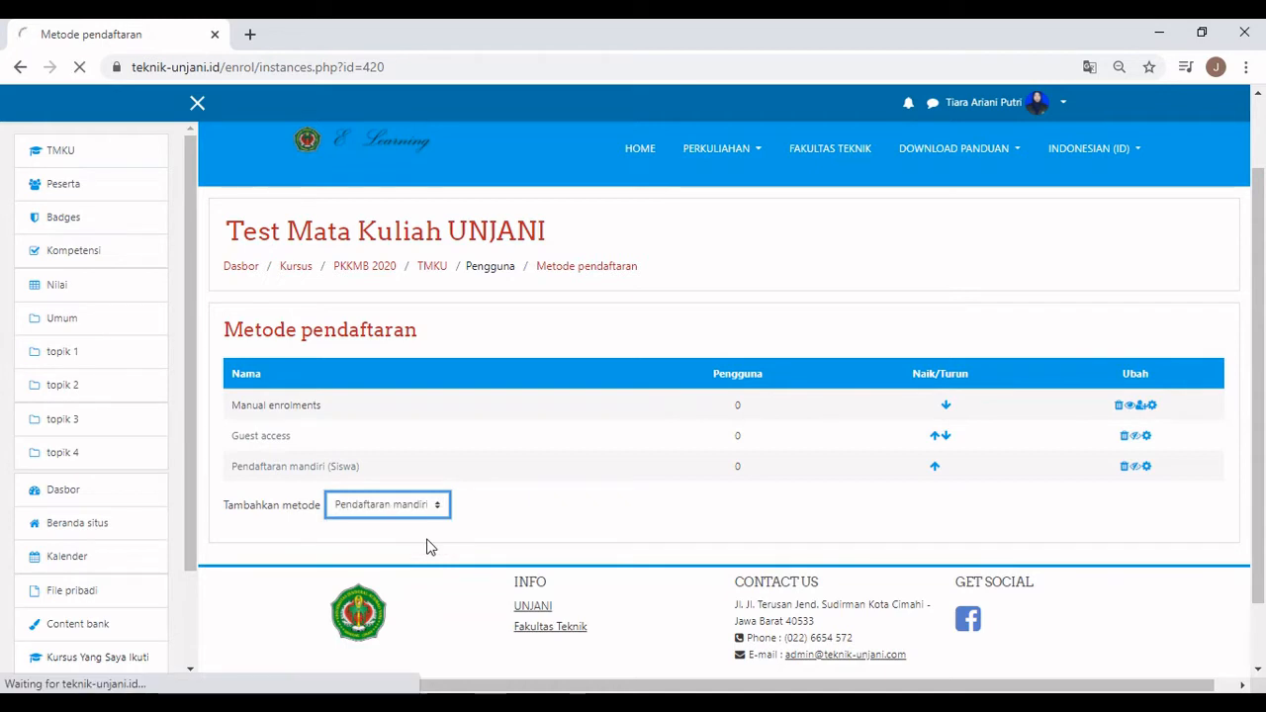
{"action": "left_click", "coordinate": [539, 486]}
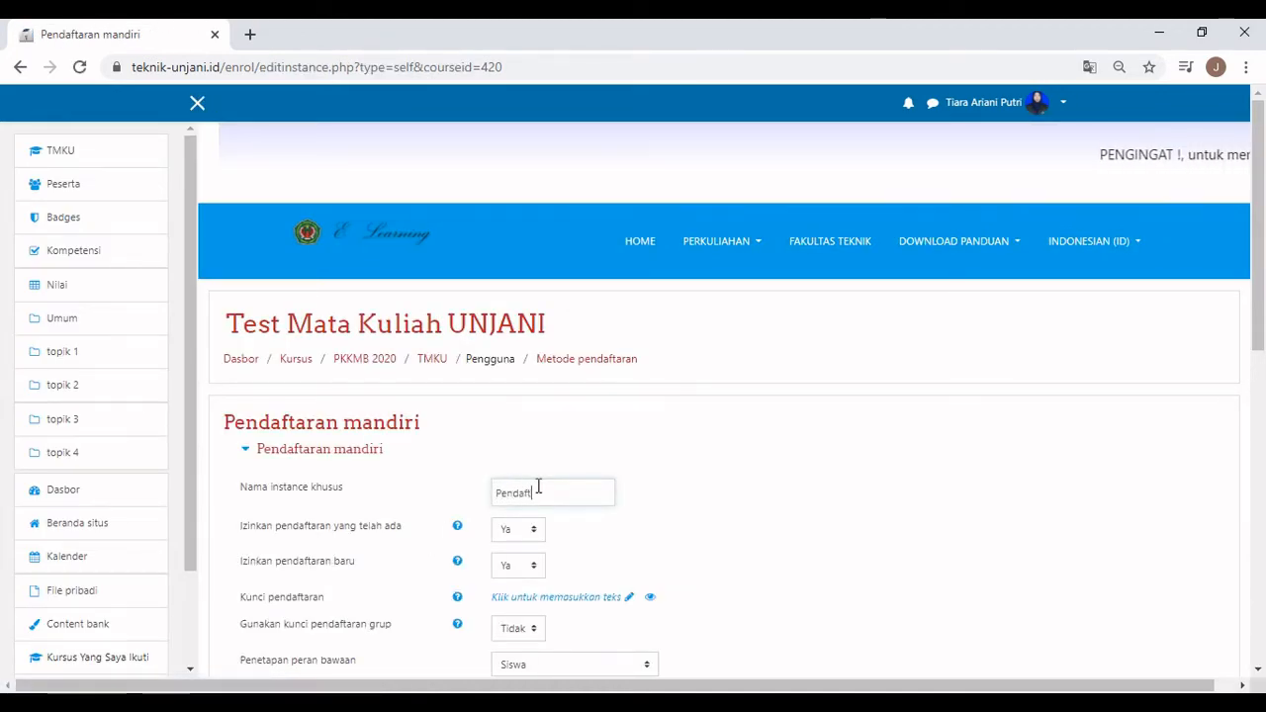
{"action": "type", "text": "Pendaftaran "}
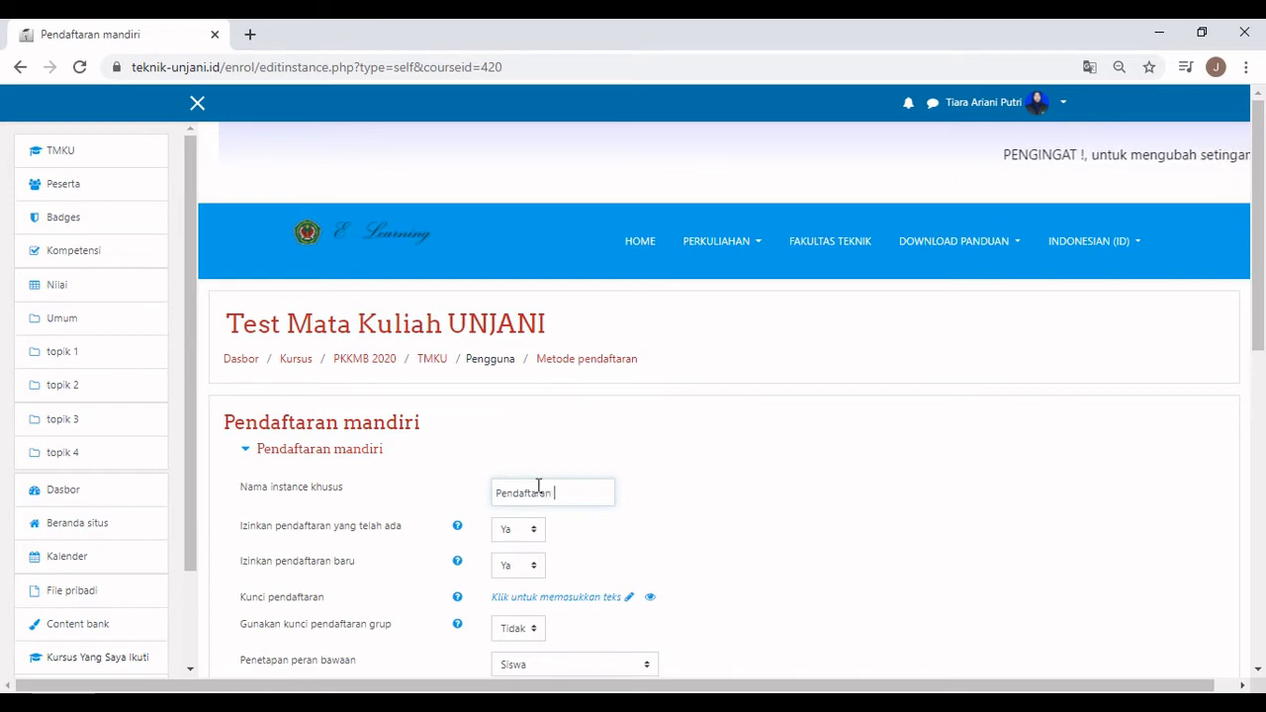
{"action": "type", "text": "Mand"}
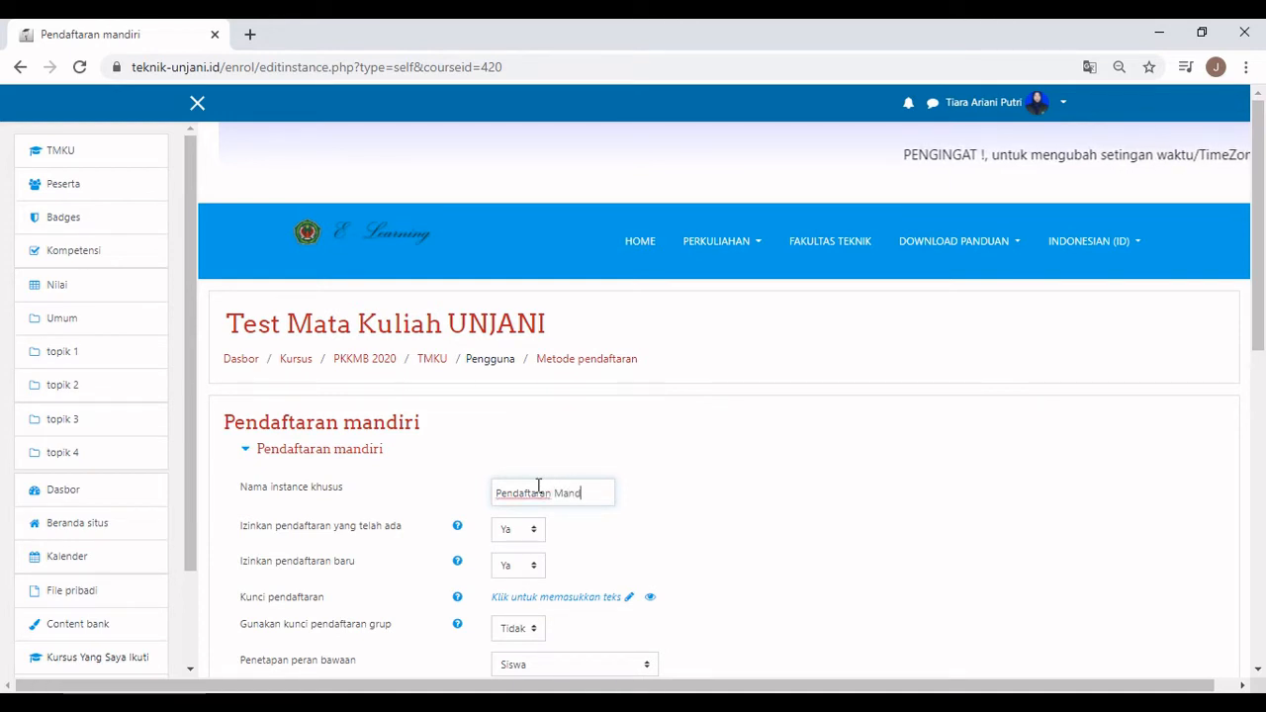
{"action": "type", "text": "iri Sis"}
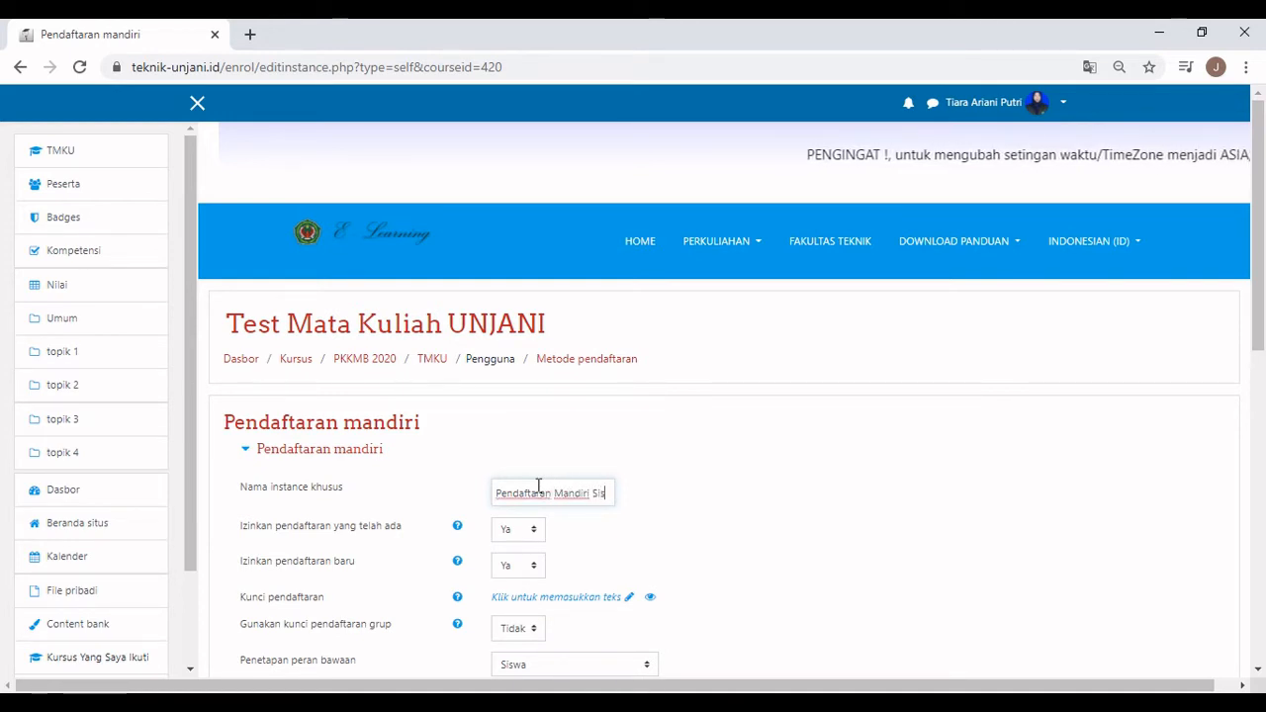
{"action": "type", "text": "wa"}
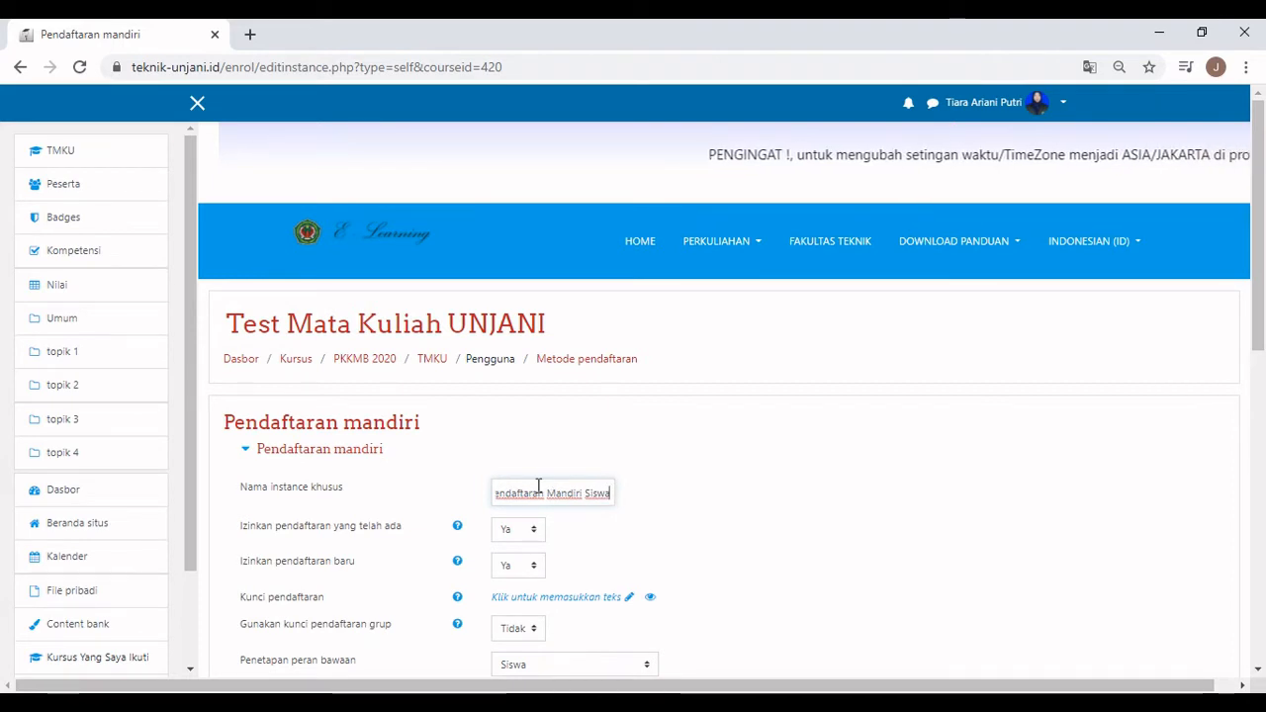
{"action": "left_click", "coordinate": [632, 603]}
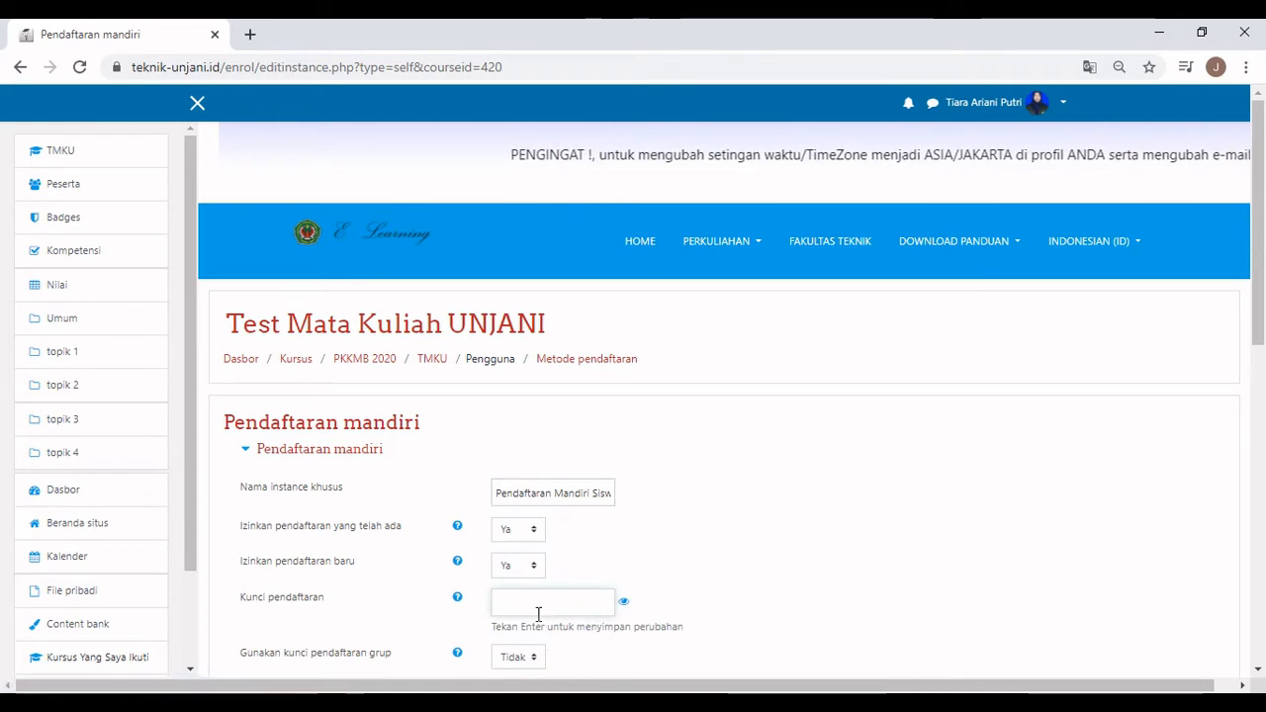
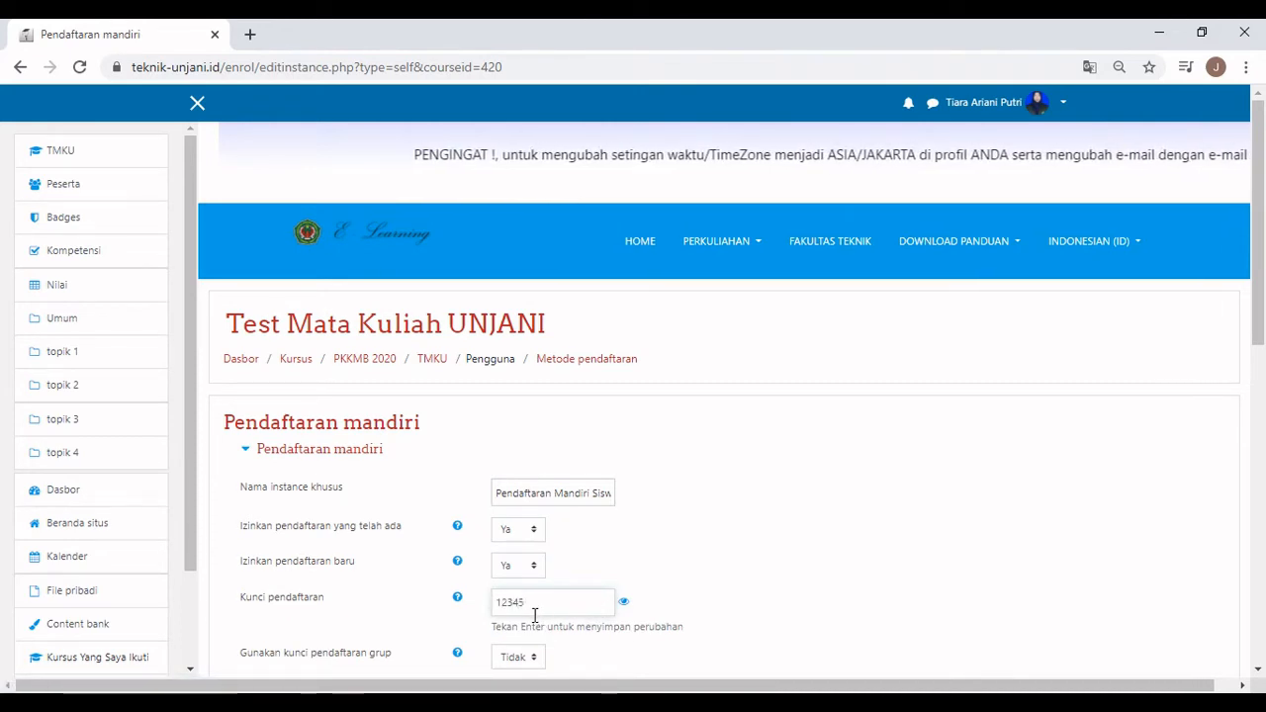
{"action": "scroll", "coordinate": [627, 534], "scroll_direction": "down", "scroll_amount": 2}
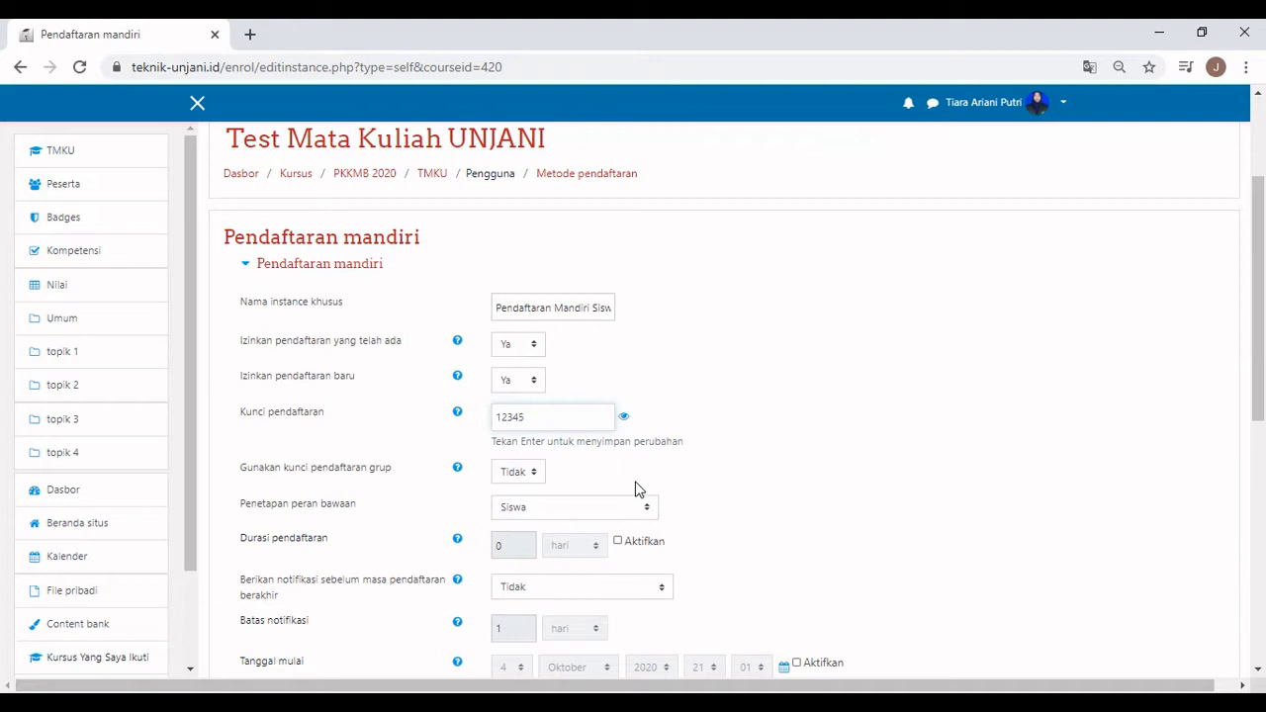
{"action": "scroll", "coordinate": [636, 489], "scroll_direction": "down", "scroll_amount": 5}
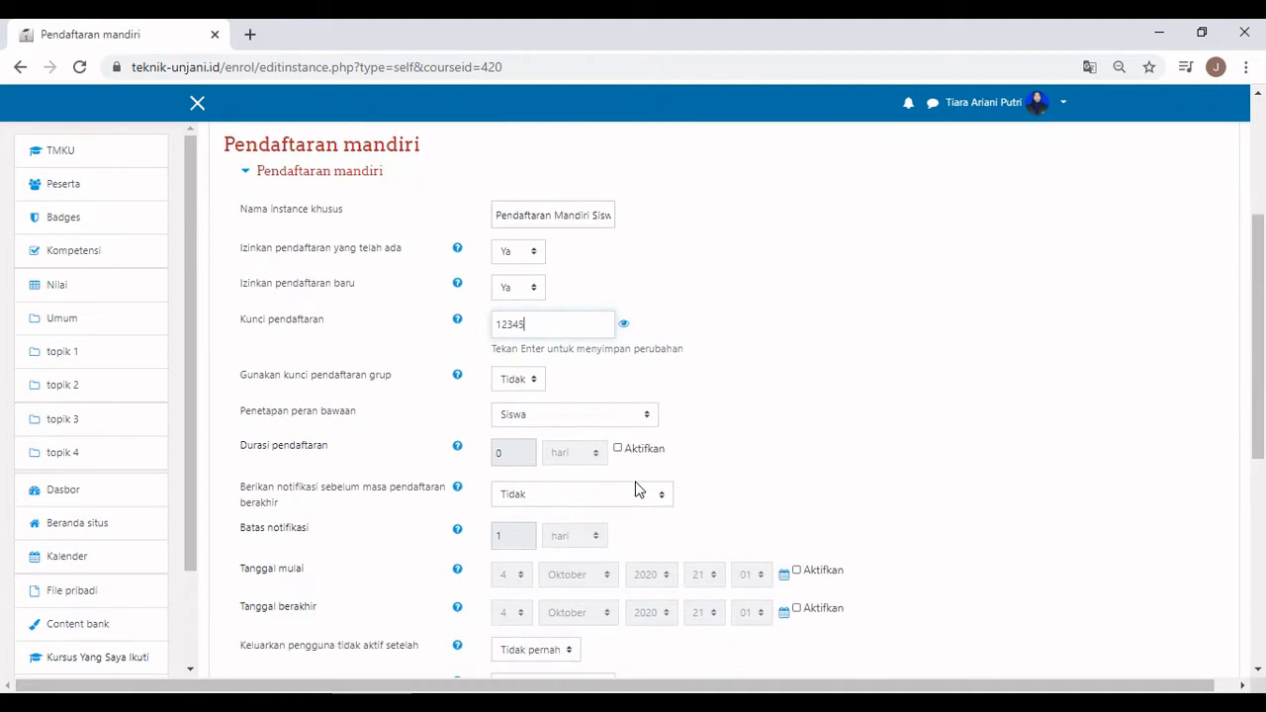
{"action": "left_click", "coordinate": [607, 539]}
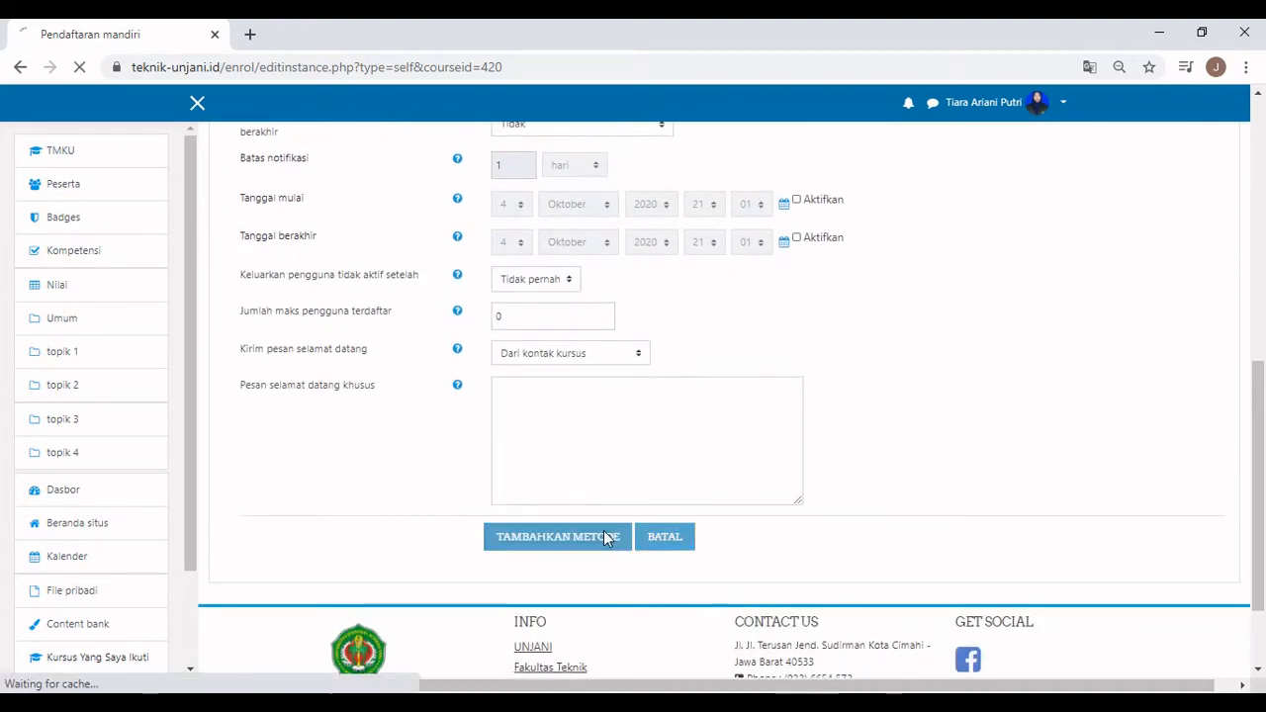
Scroll down the page on the way back to the Test Mata Kuliah UNJANI course.
{"action": "scroll", "coordinate": [604, 531], "scroll_direction": "down", "scroll_amount": 1}
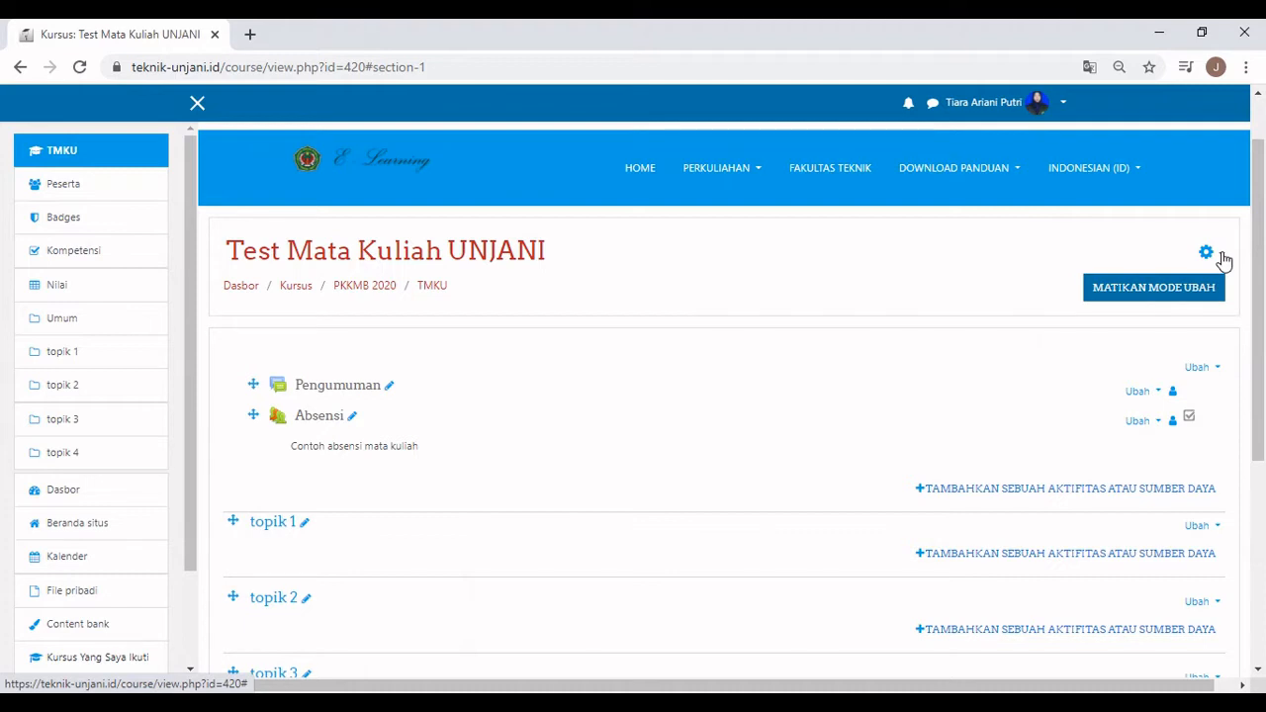
In the course settings, set the end day to 31, start hour 08 and end hour 10.
{"action": "left_click", "coordinate": [1224, 259]}
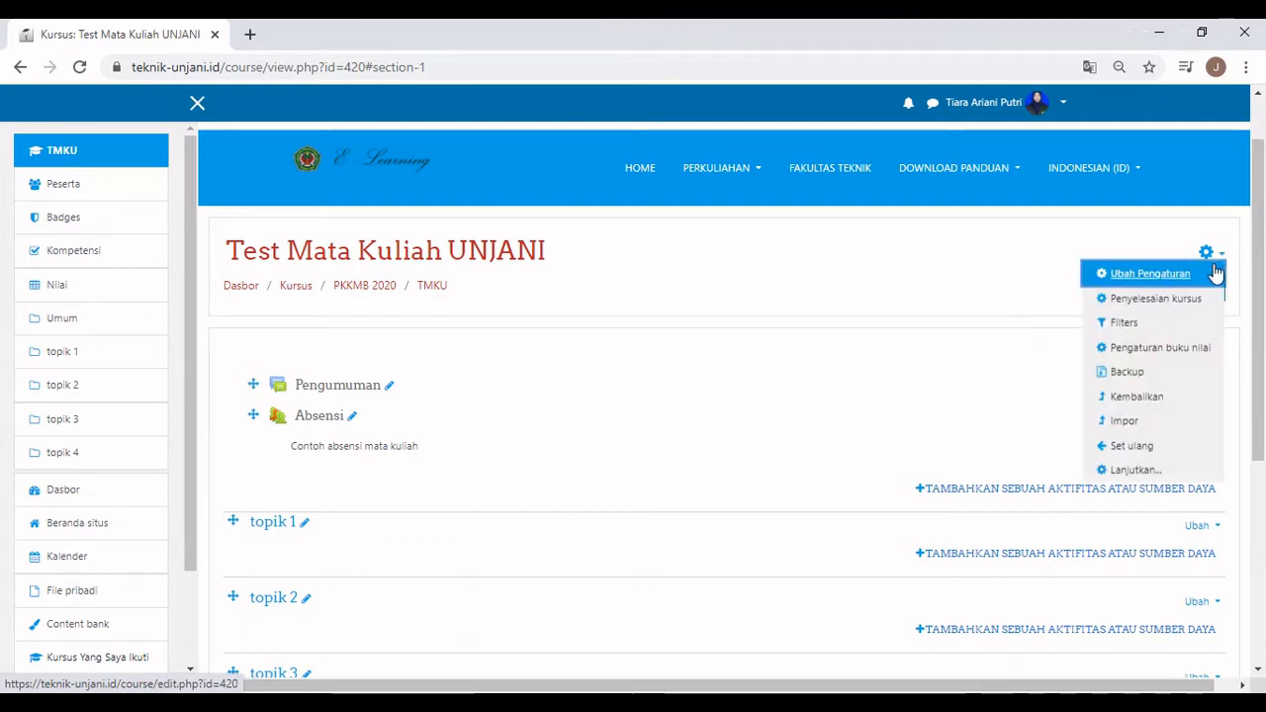
{"action": "left_click", "coordinate": [1217, 271]}
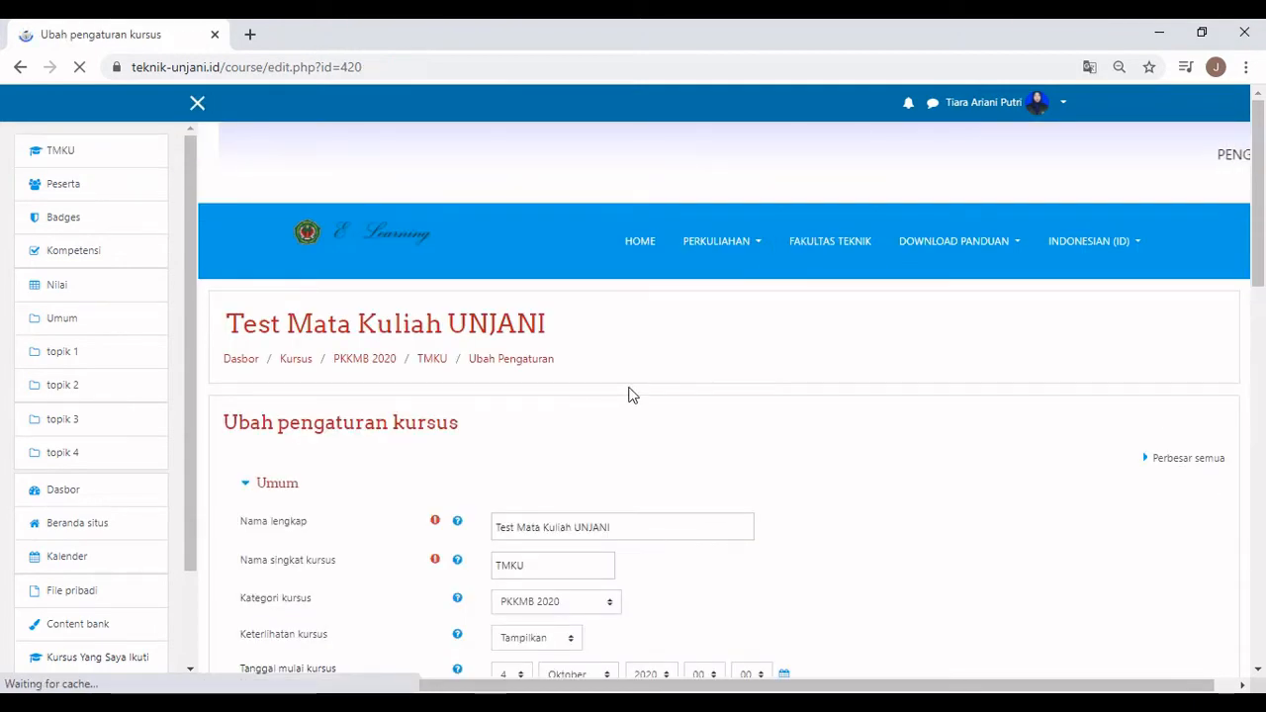
{"action": "scroll", "coordinate": [627, 394], "scroll_direction": "down", "scroll_amount": 3}
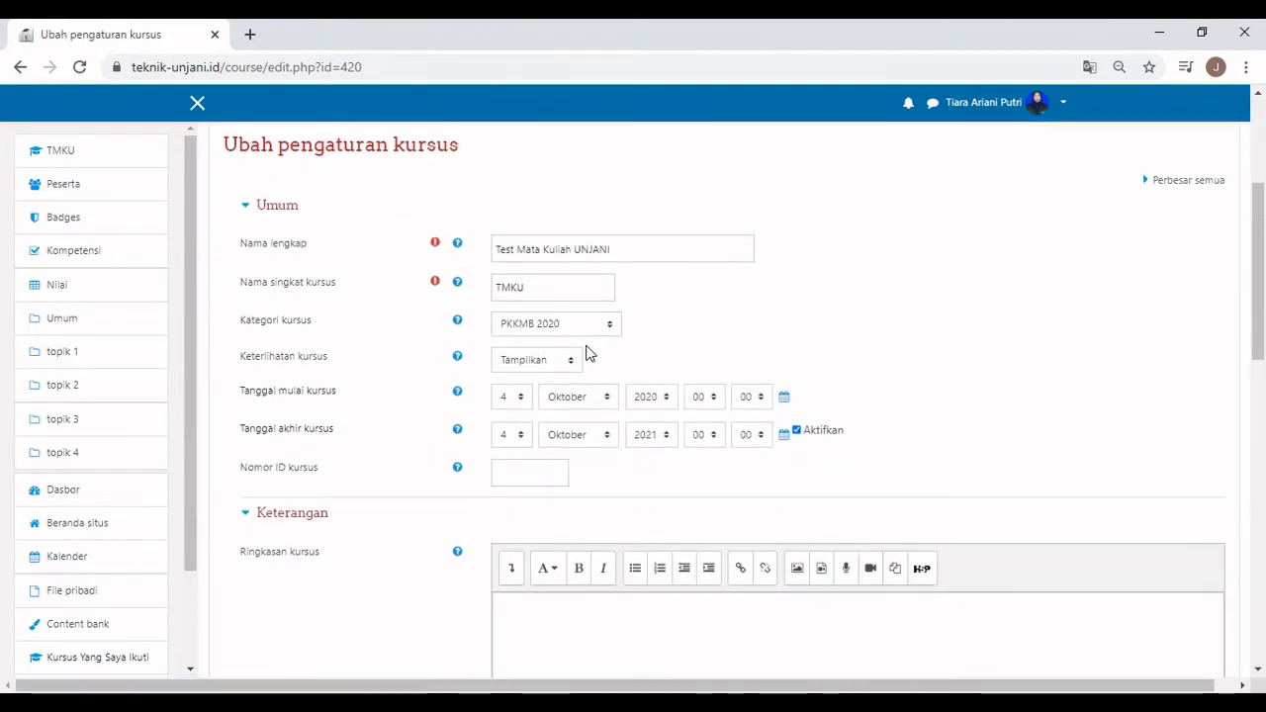
{"action": "left_click", "coordinate": [524, 436]}
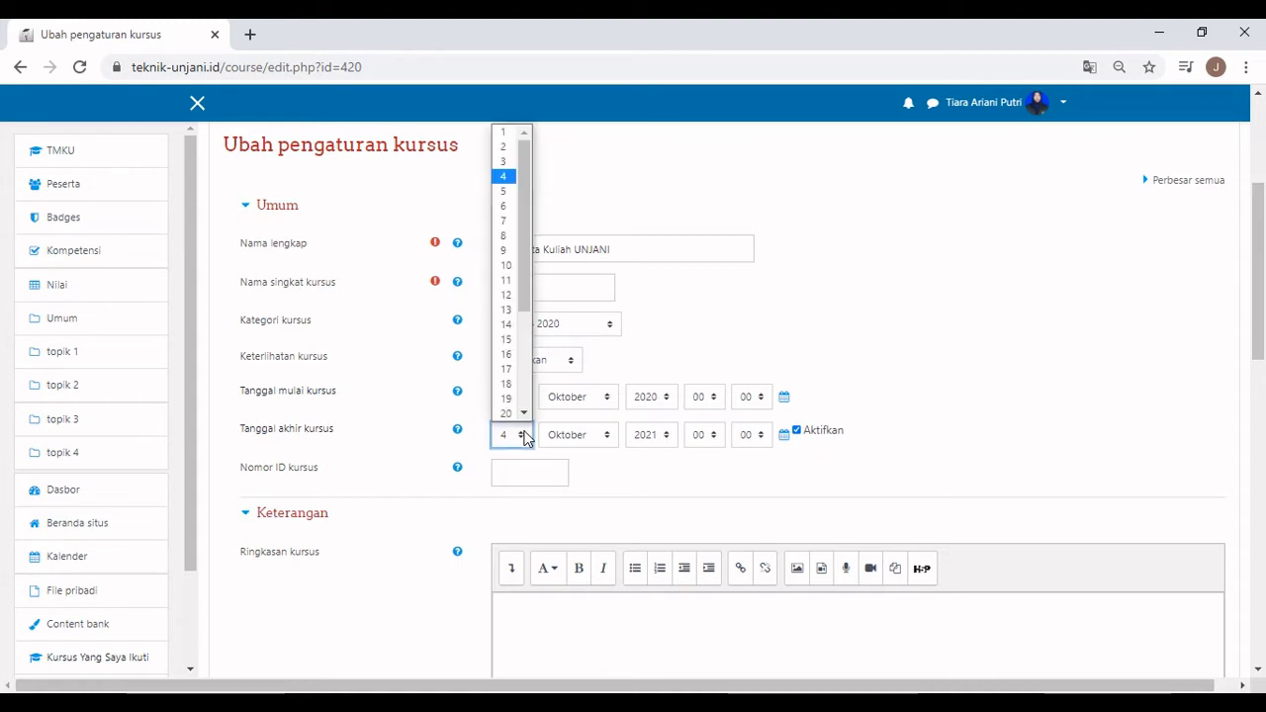
{"action": "scroll", "coordinate": [523, 406], "scroll_direction": "down", "scroll_amount": 4}
{"action": "left_click", "coordinate": [505, 413]}
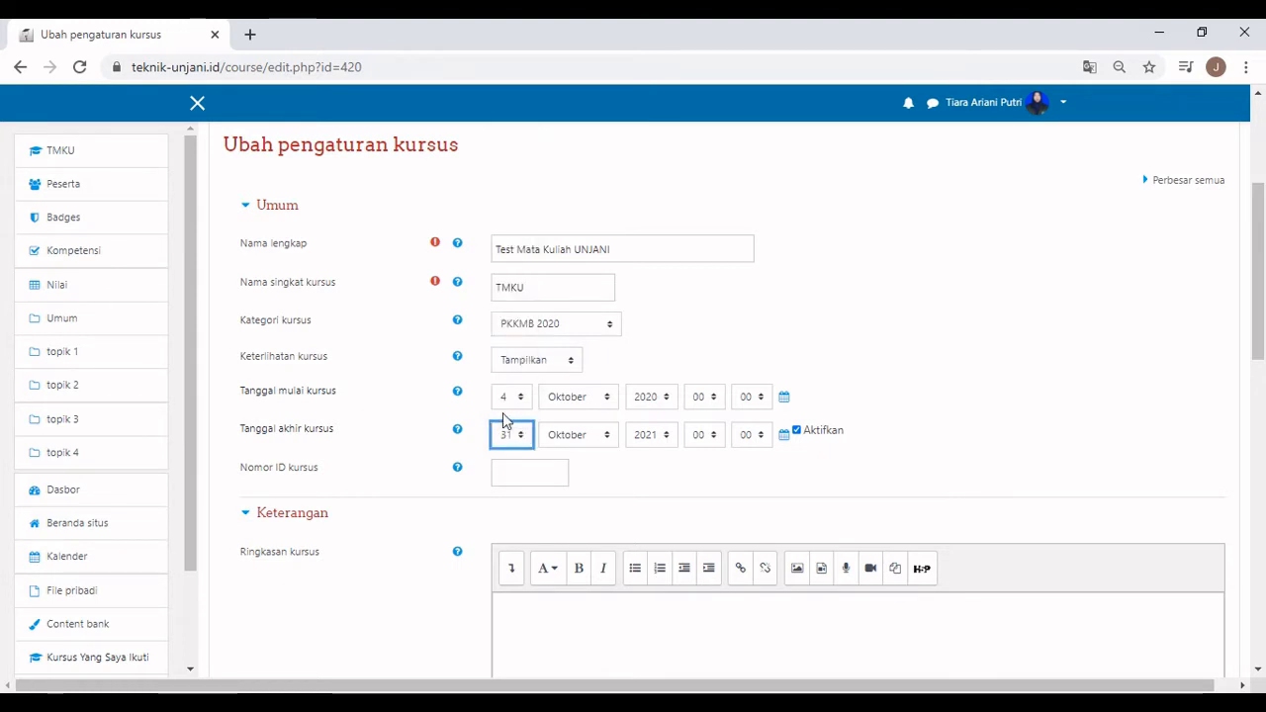
{"action": "left_click", "coordinate": [707, 397]}
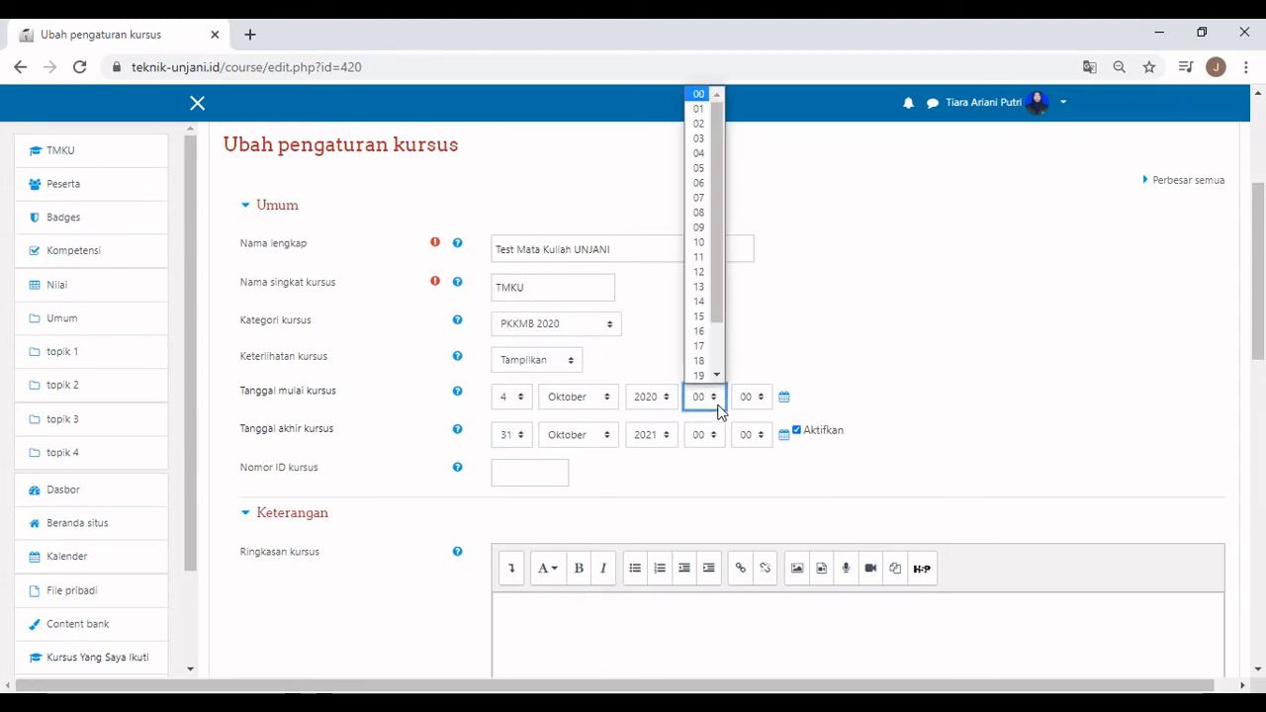
{"action": "left_click", "coordinate": [699, 212]}
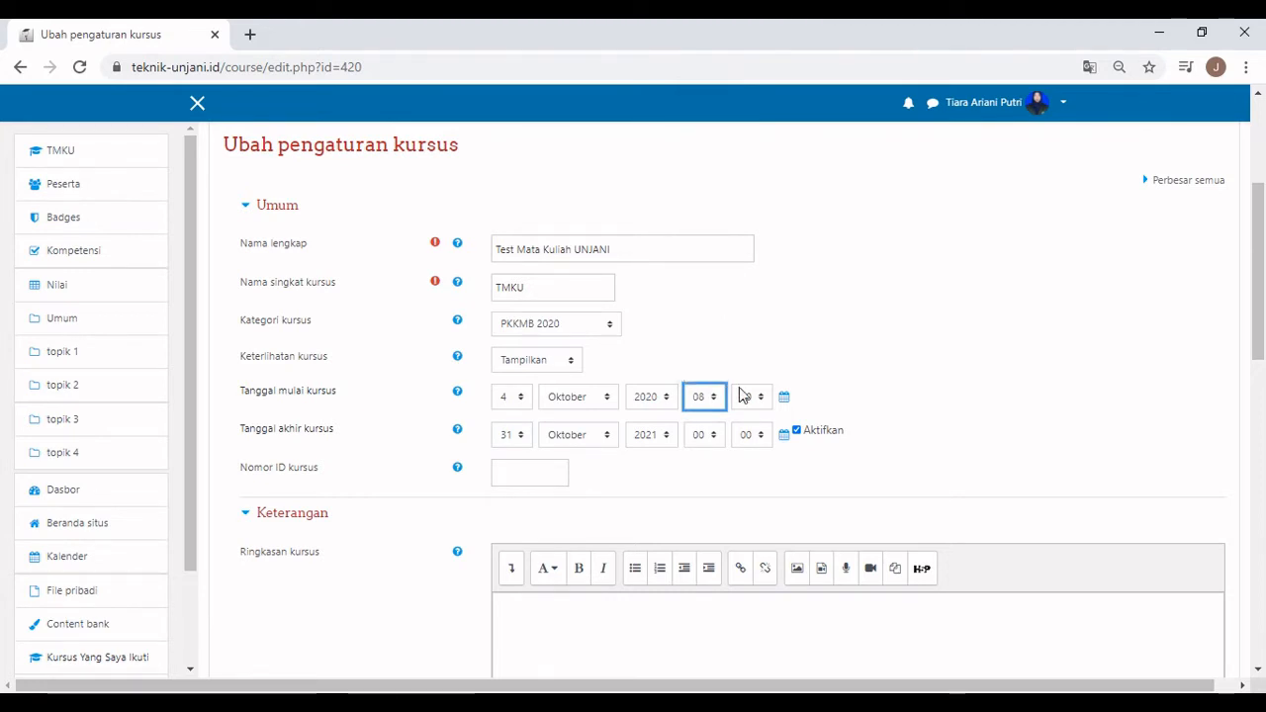
{"action": "left_click", "coordinate": [721, 436]}
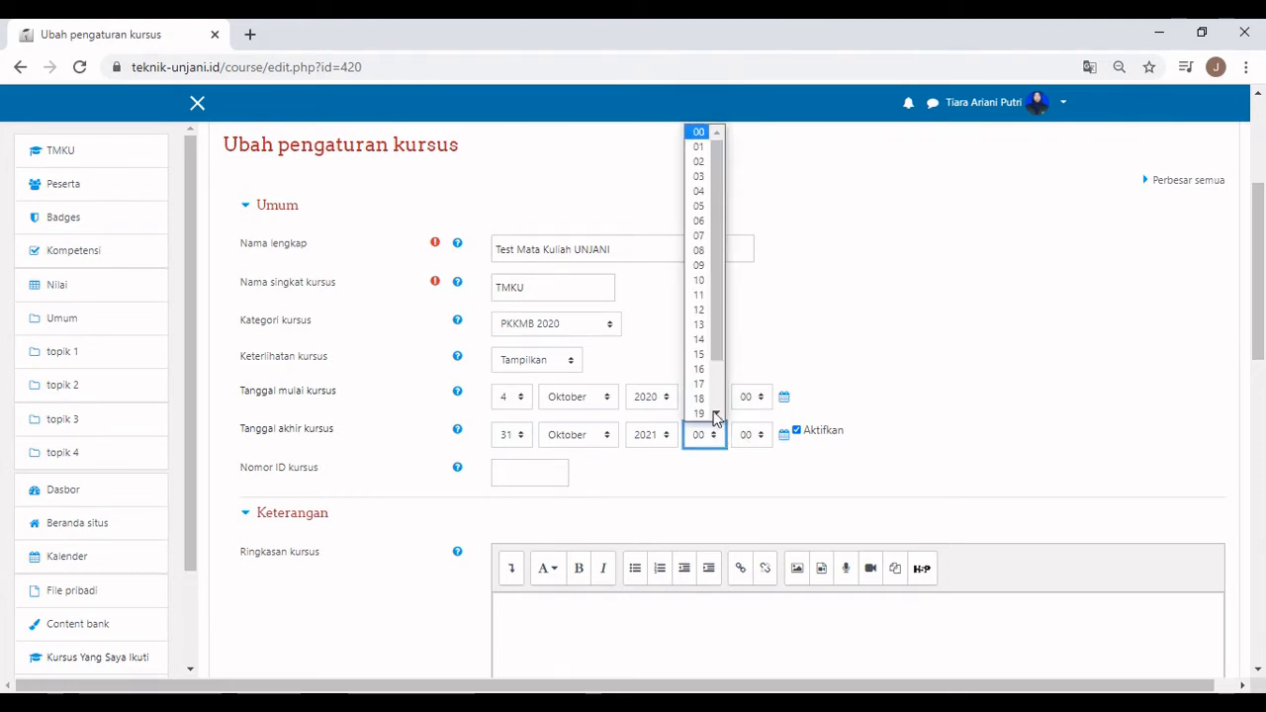
{"action": "left_click", "coordinate": [700, 286]}
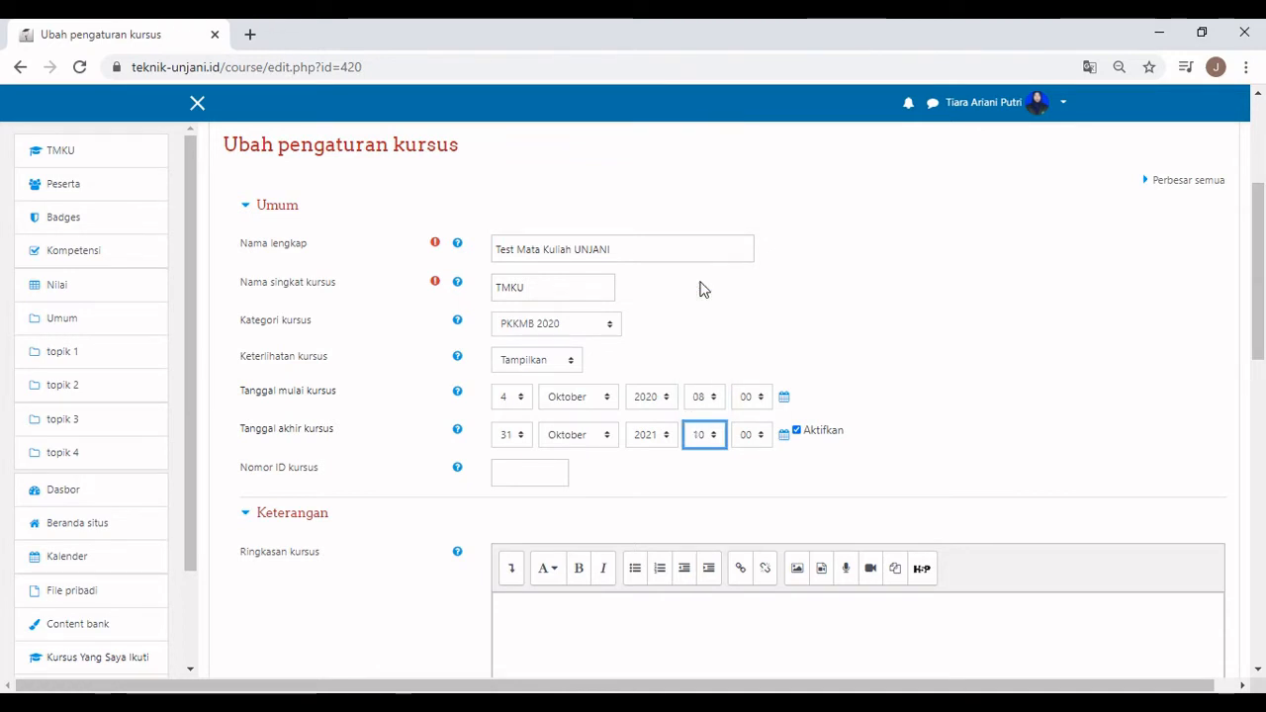
Enter course ID number 23TKMU, check the Format kursus section, and save the settings.
{"action": "left_click", "coordinate": [531, 475]}
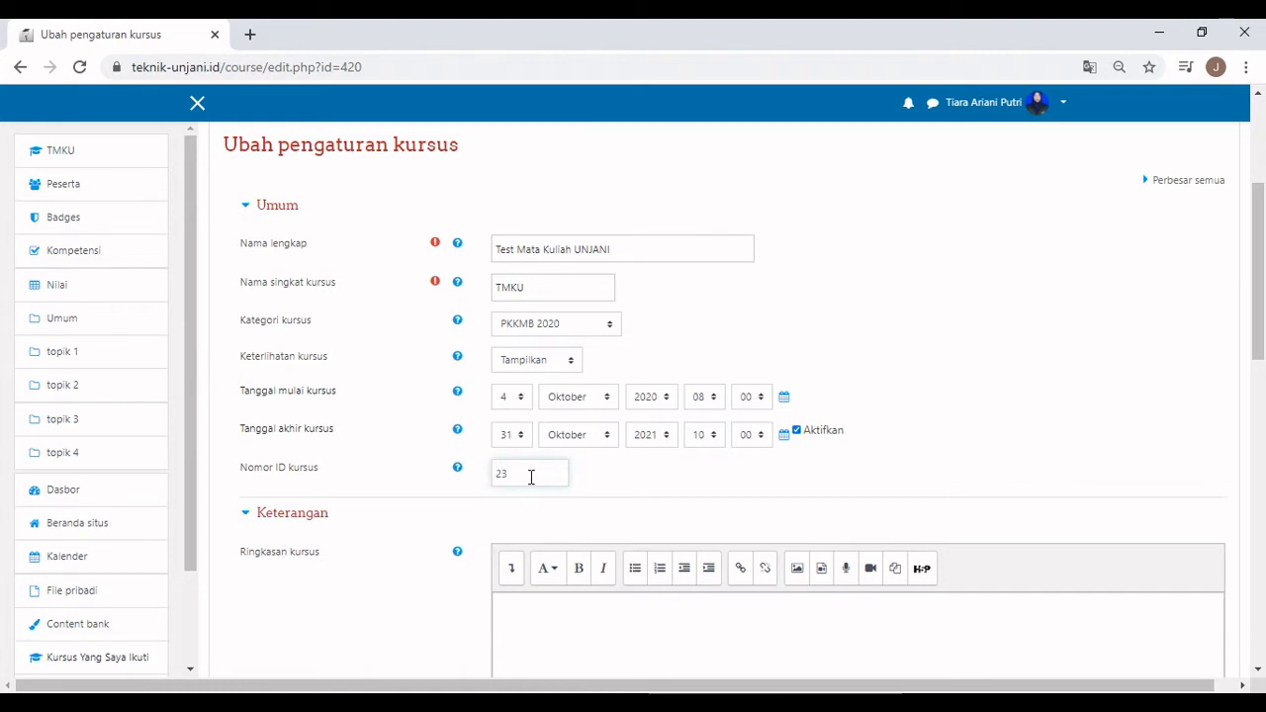
{"action": "type", "text": "23TKMU"}
{"action": "scroll", "coordinate": [761, 461], "scroll_direction": "down", "scroll_amount": 5}
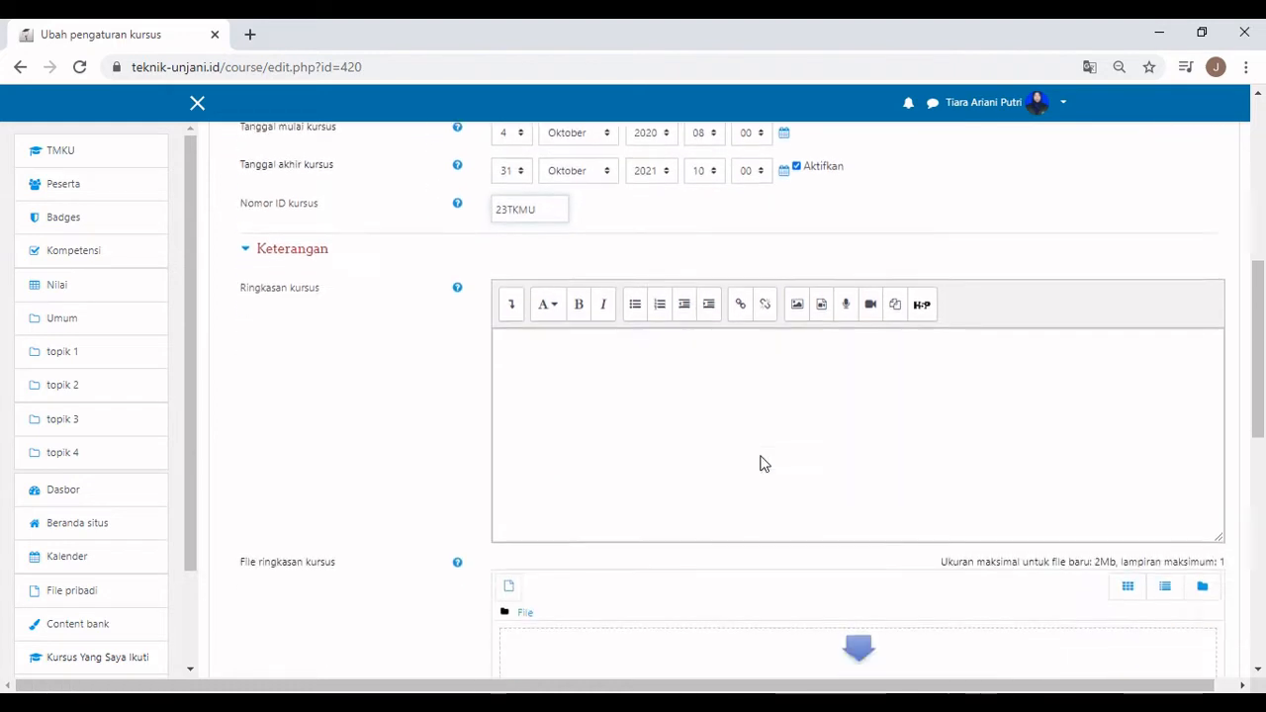
{"action": "scroll", "coordinate": [761, 461], "scroll_direction": "down", "scroll_amount": 1}
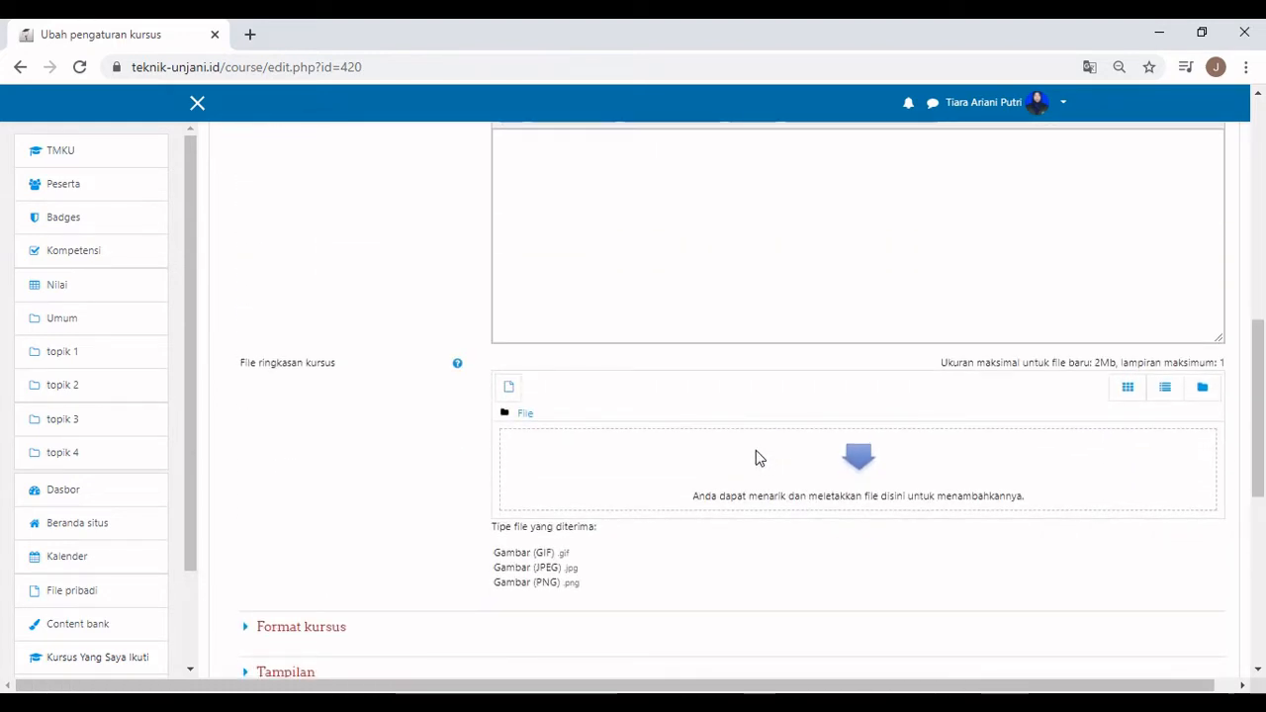
{"action": "scroll", "coordinate": [756, 457], "scroll_direction": "down", "scroll_amount": 2}
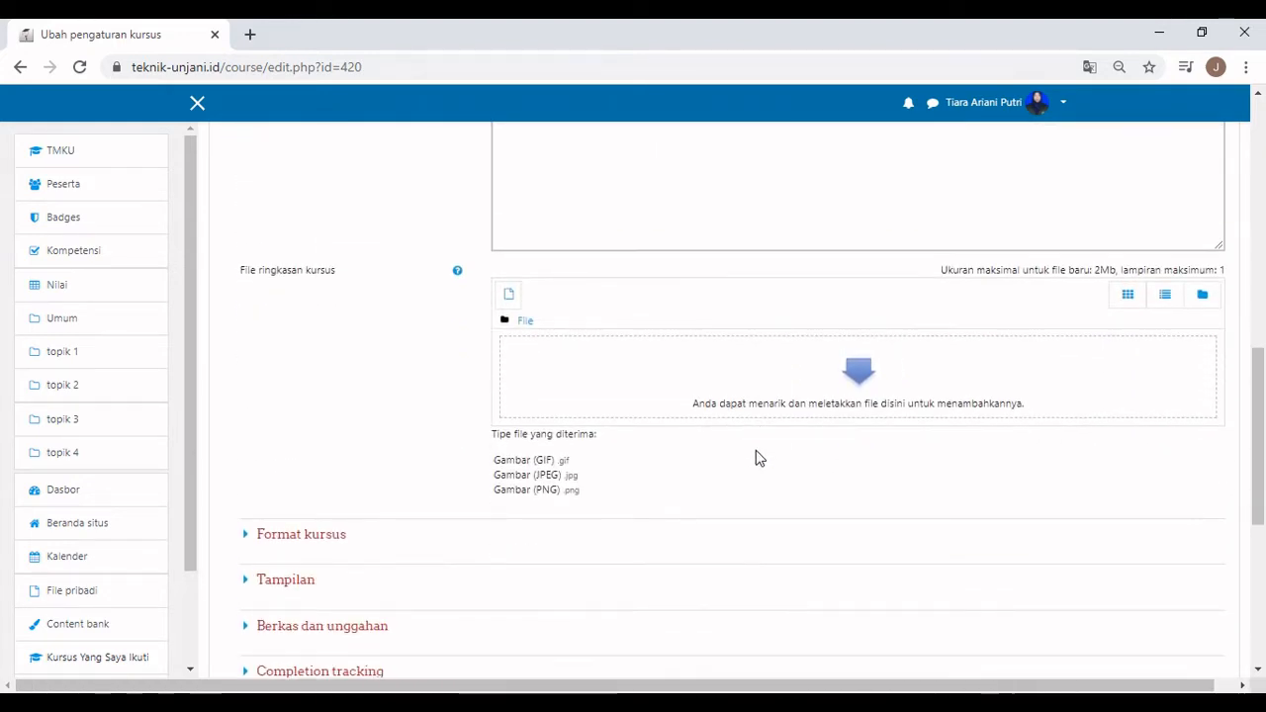
{"action": "scroll", "coordinate": [756, 456], "scroll_direction": "down", "scroll_amount": 2}
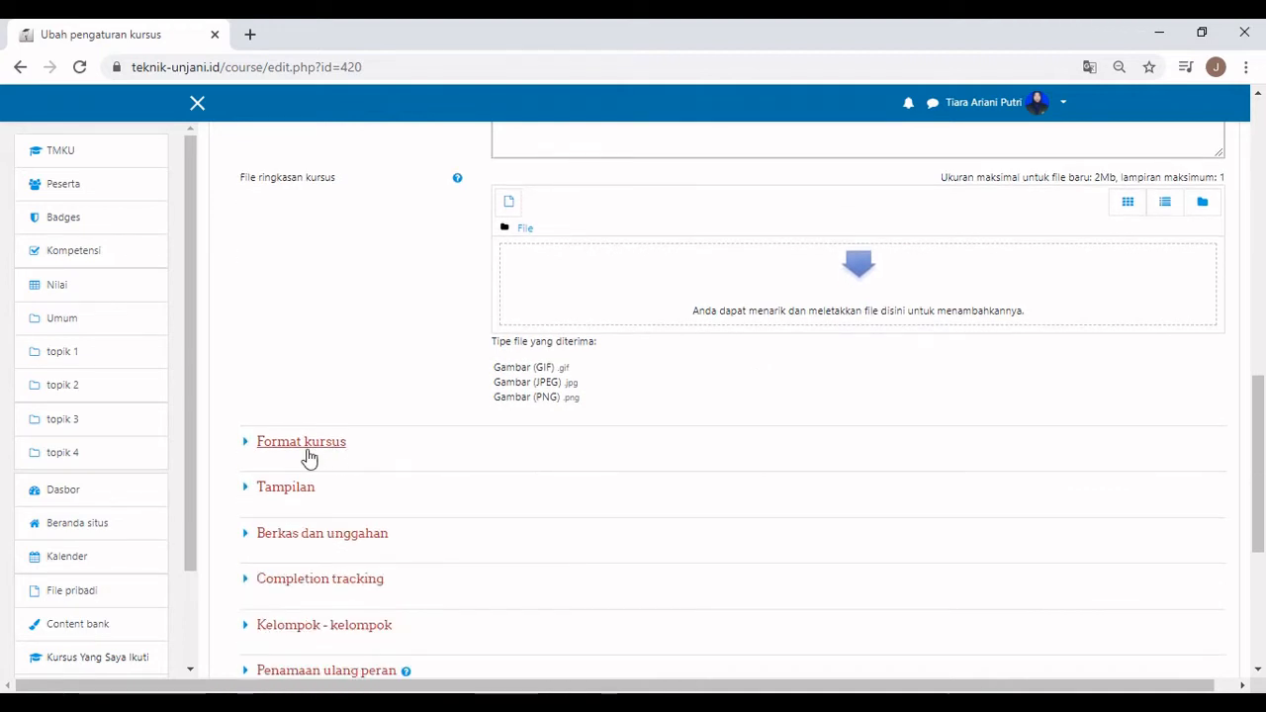
{"action": "left_click", "coordinate": [250, 444]}
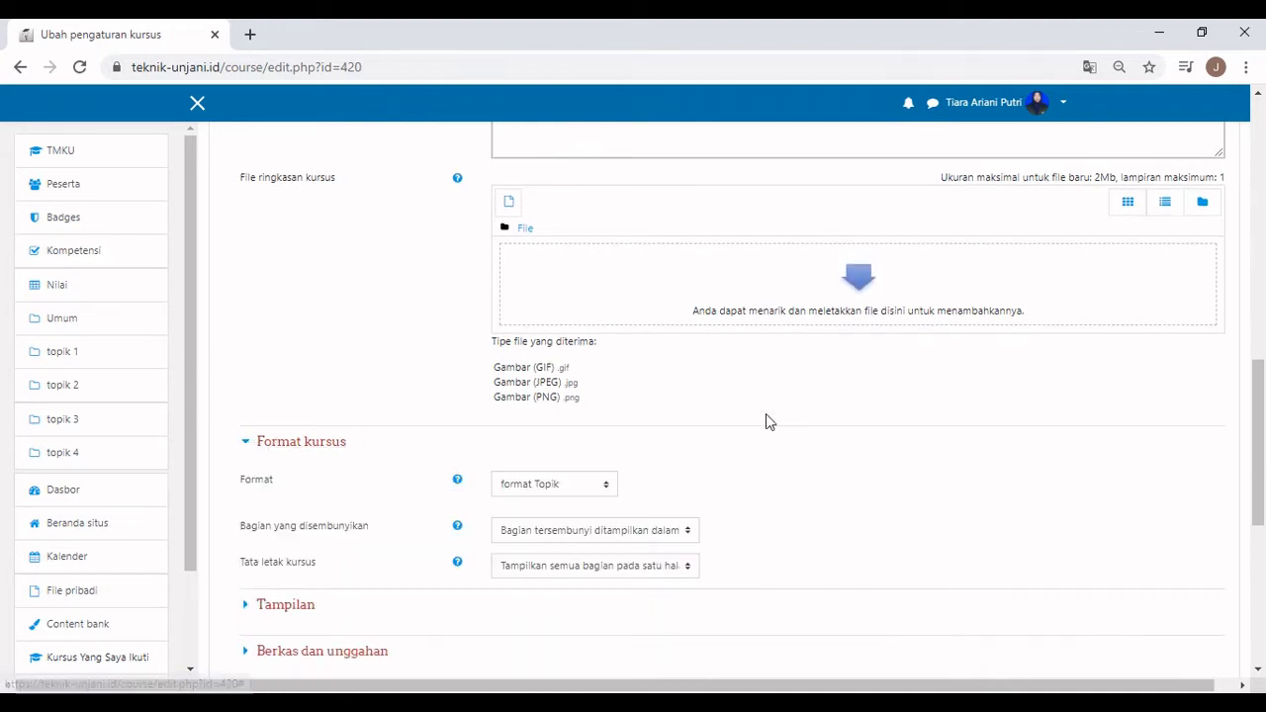
{"action": "scroll", "coordinate": [677, 486], "scroll_direction": "down", "scroll_amount": 5}
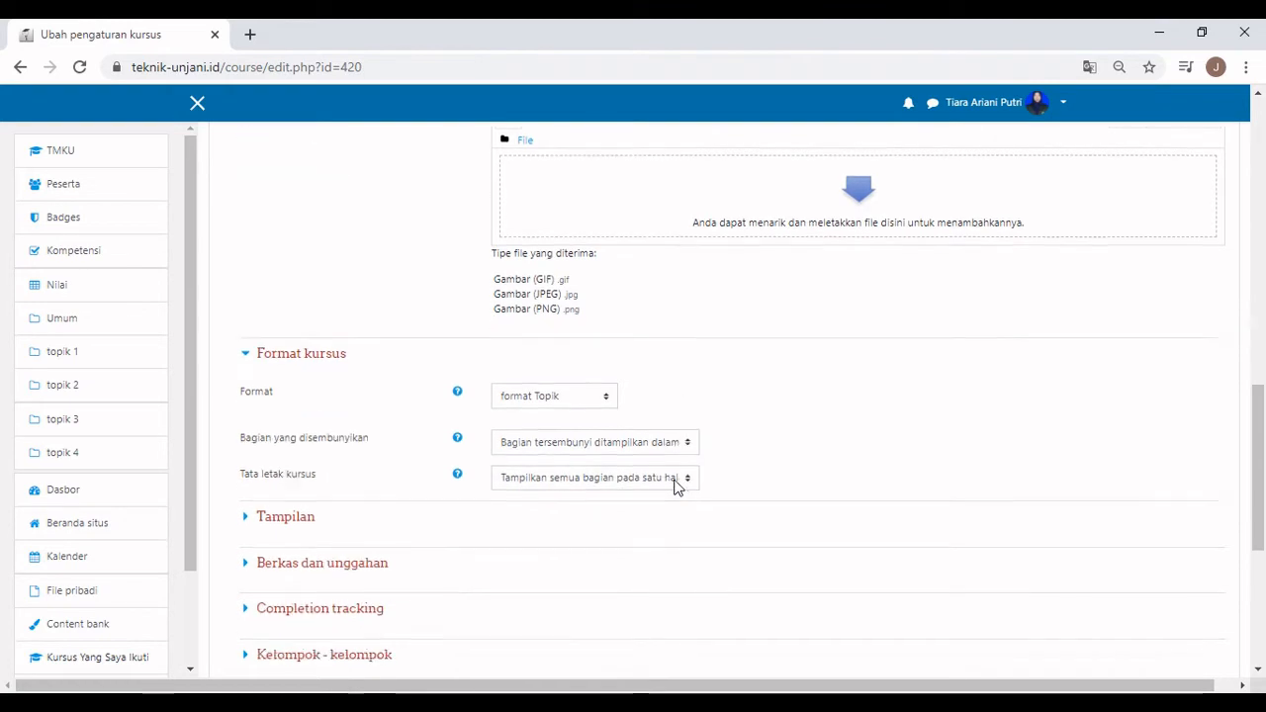
{"action": "left_click", "coordinate": [610, 519]}
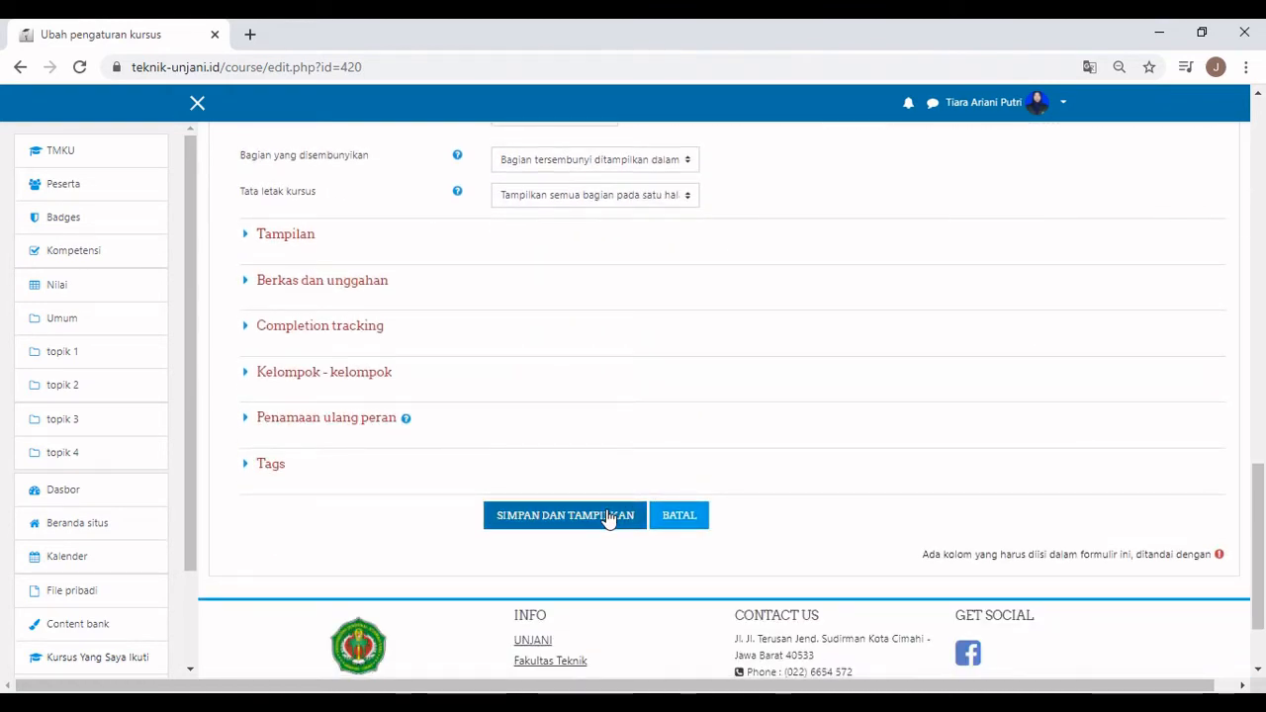
{"action": "left_click", "coordinate": [609, 519]}
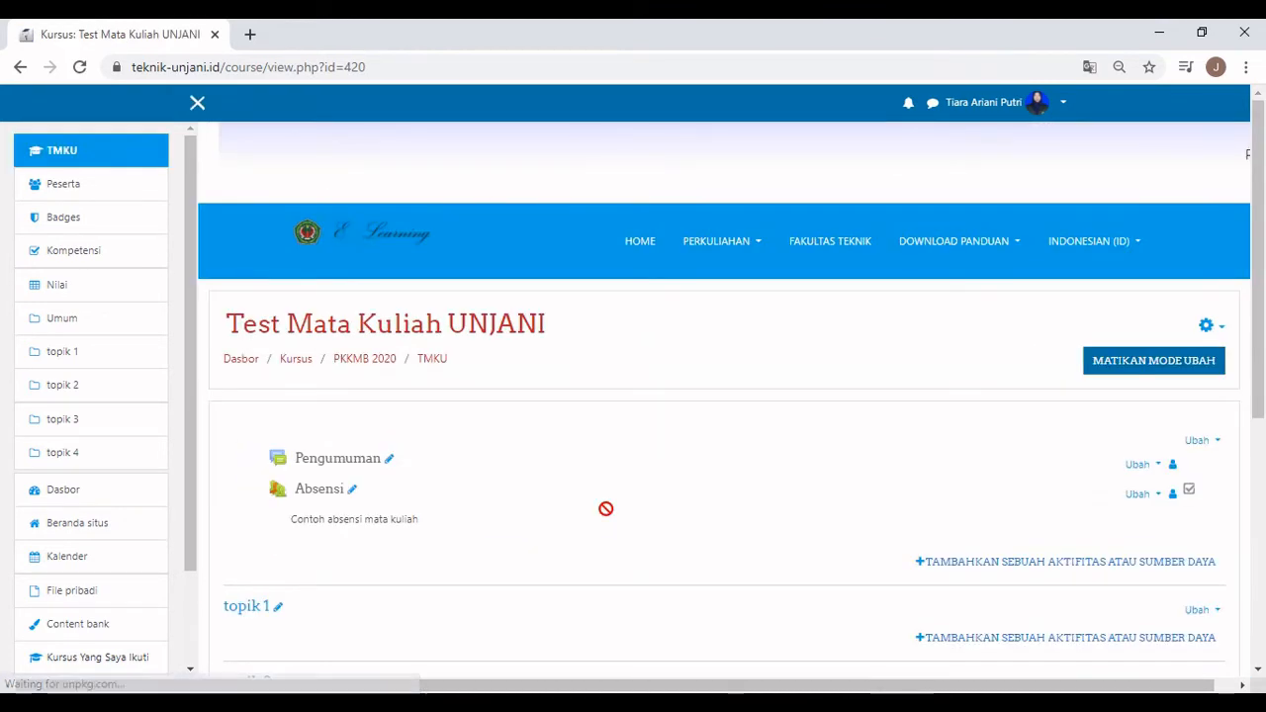
Give the topik 1 section the custom name 'Pertemuan 1'.
{"action": "scroll", "coordinate": [606, 508], "scroll_direction": "down", "scroll_amount": 4}
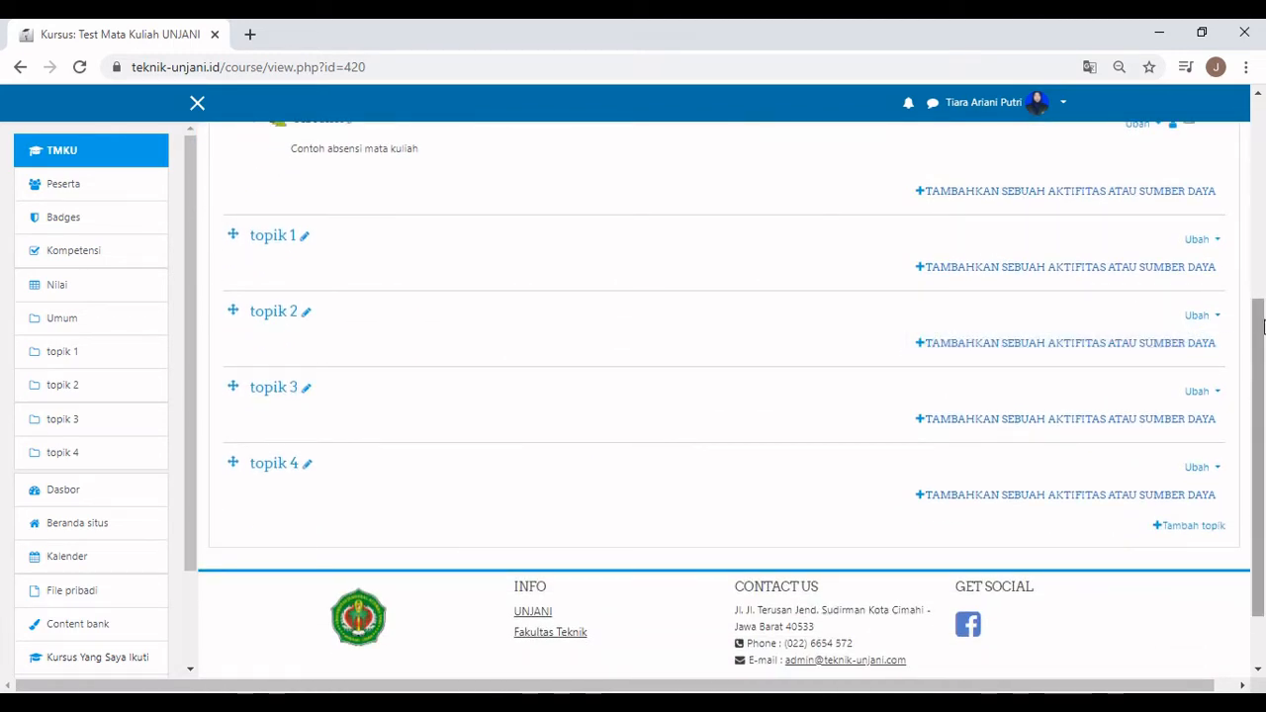
{"action": "left_click", "coordinate": [1211, 243]}
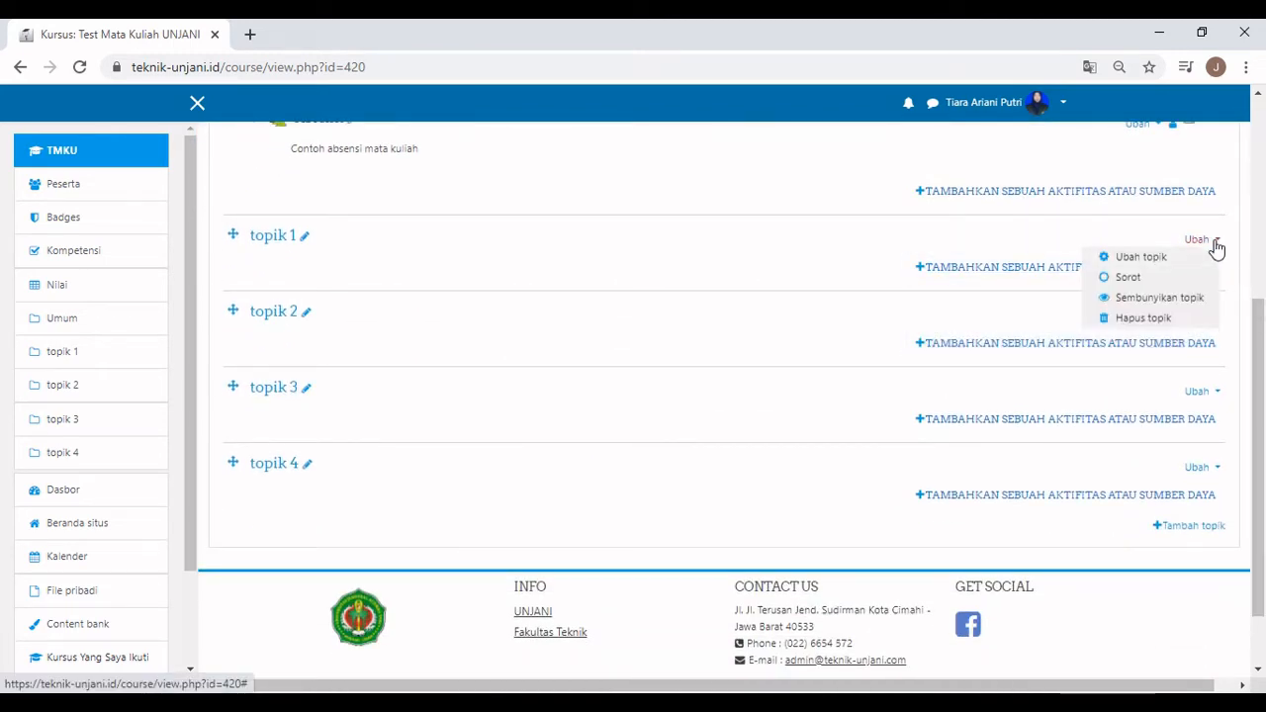
{"action": "left_click", "coordinate": [1190, 261]}
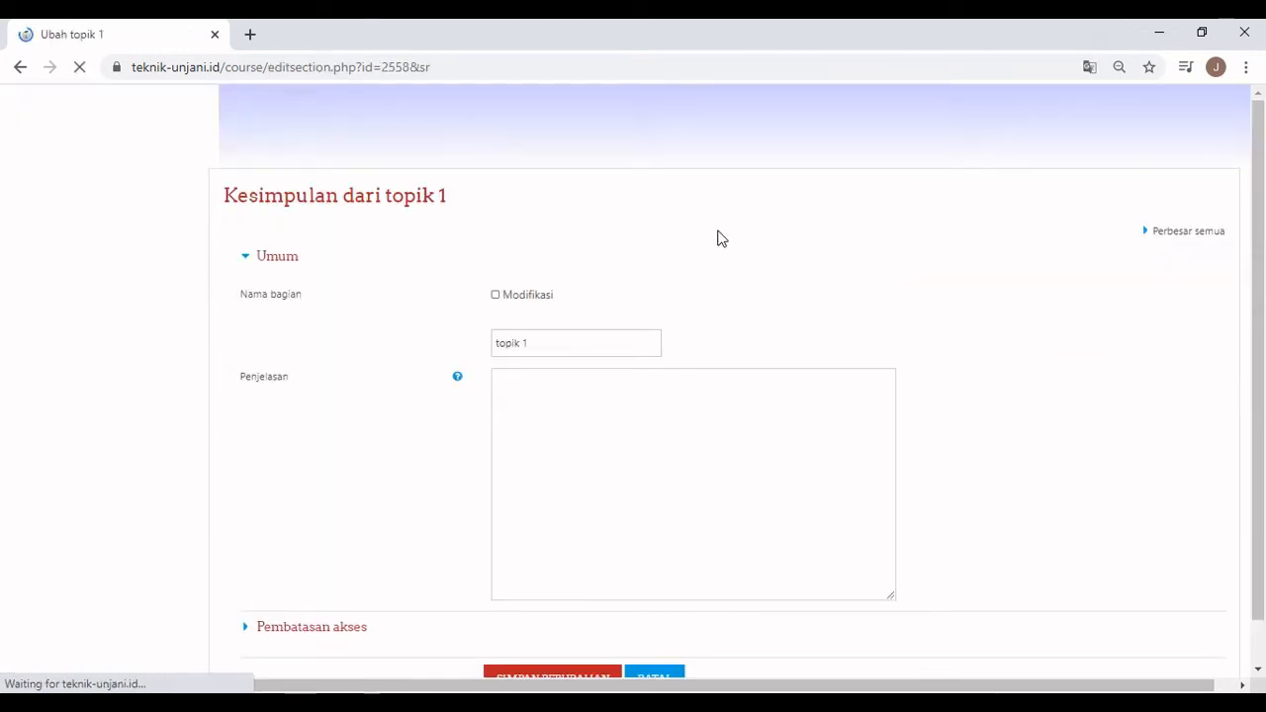
{"action": "left_click", "coordinate": [509, 295]}
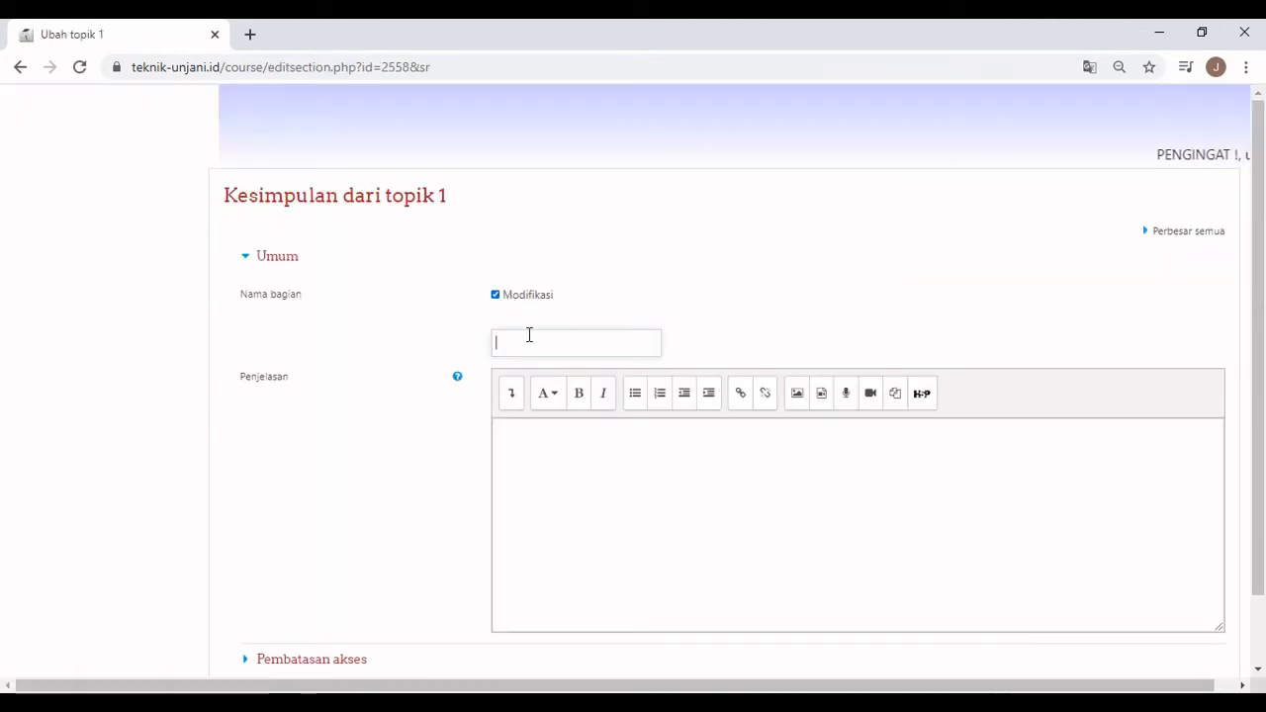
{"action": "type", "text": "Pe"}
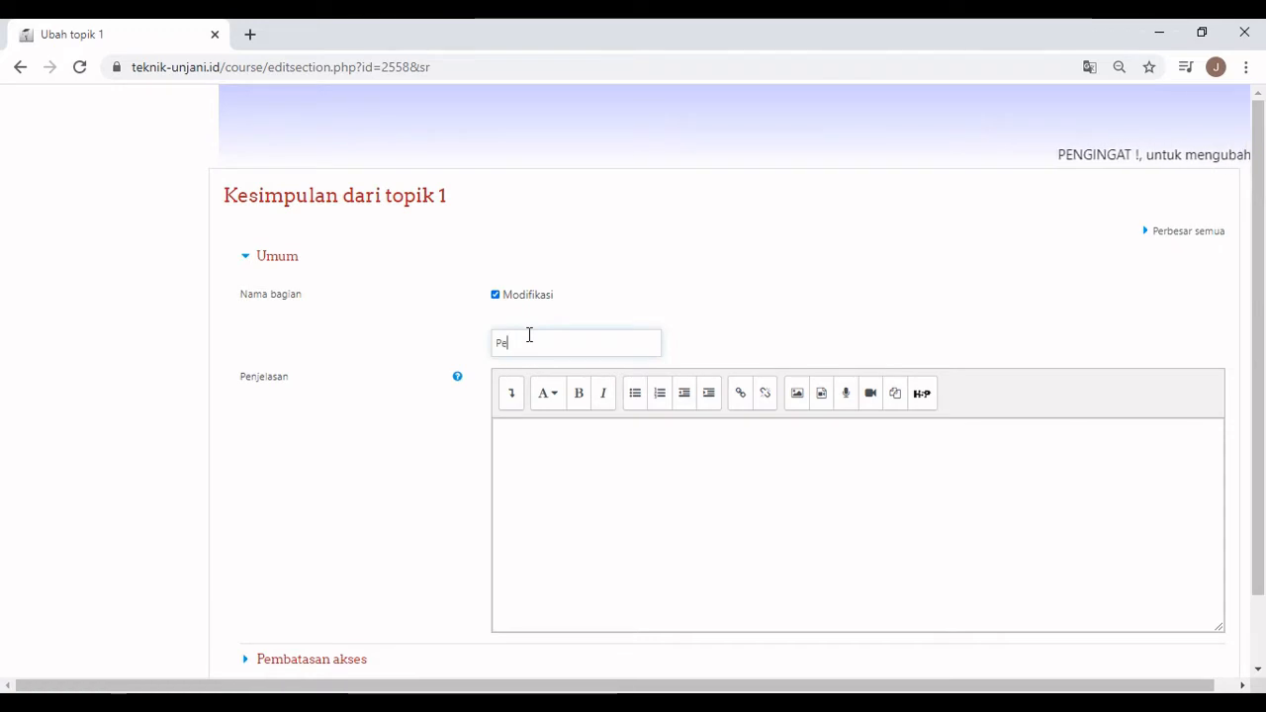
{"action": "type", "text": "rtemuan"}
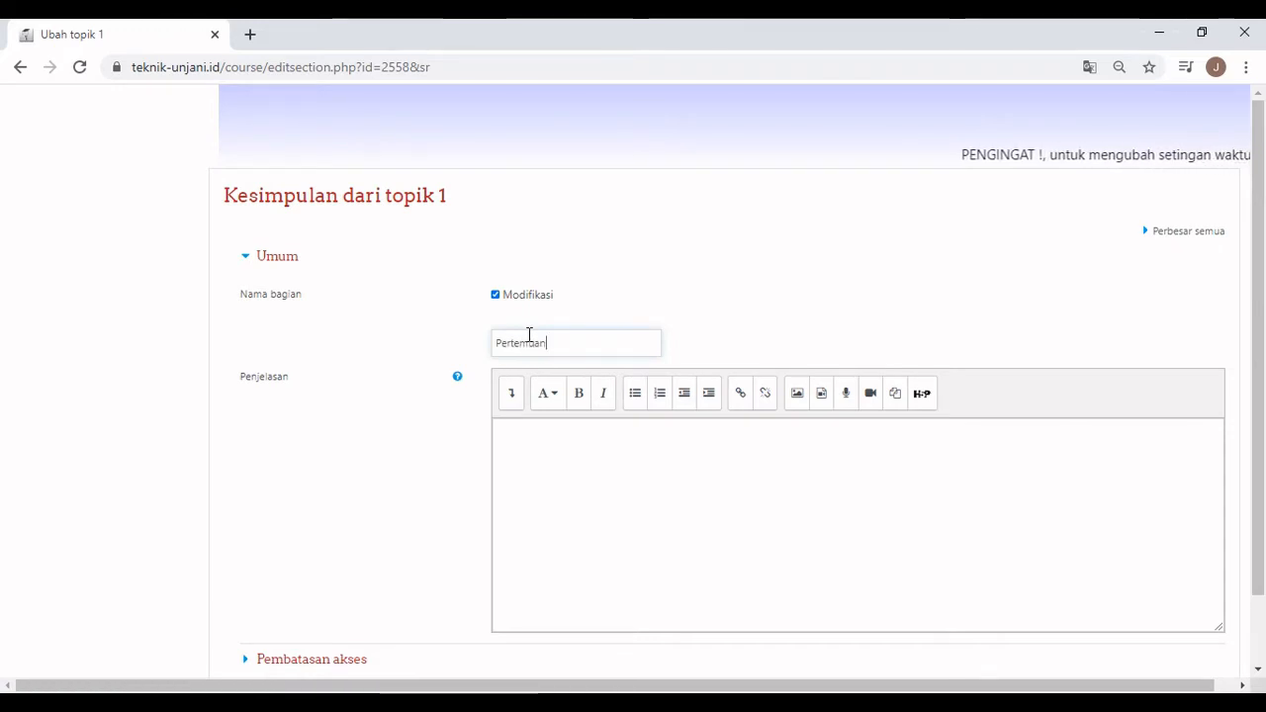
{"action": "type", "text": " 1"}
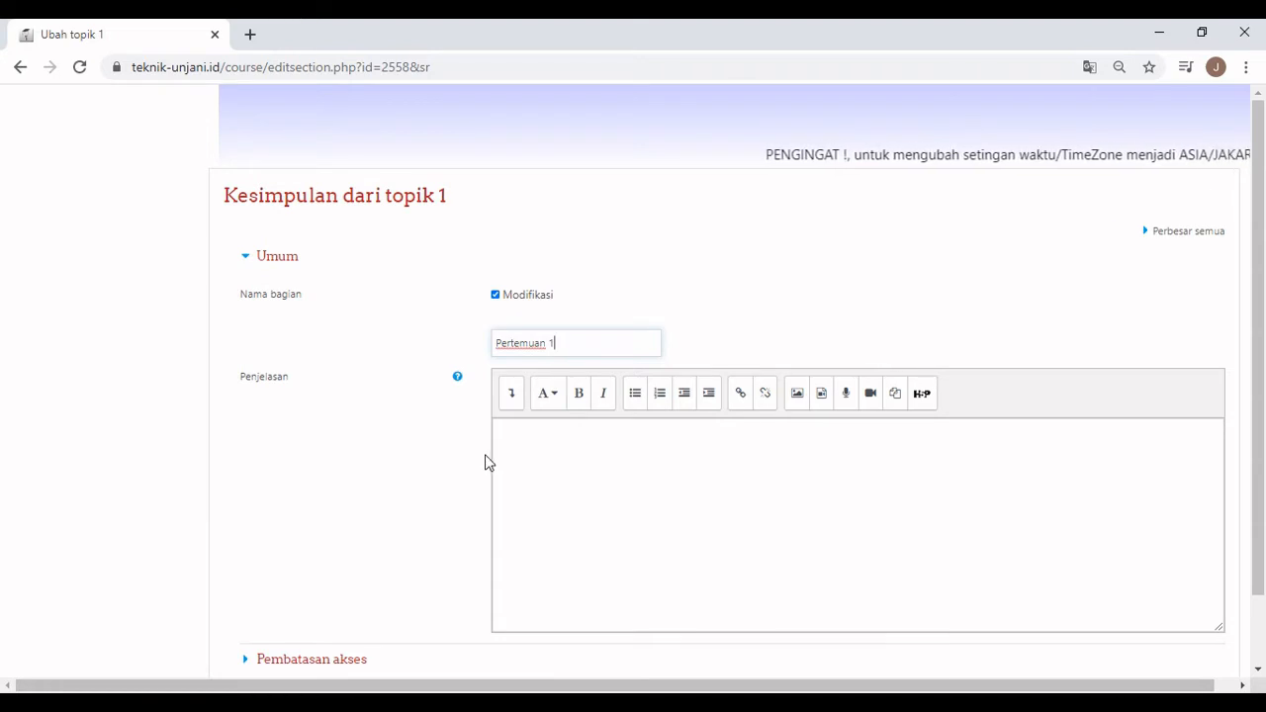
Save the new section name and bring up the activity-or-resource chooser for Pertemuan 1.
{"action": "scroll", "coordinate": [543, 449], "scroll_direction": "down", "scroll_amount": 1}
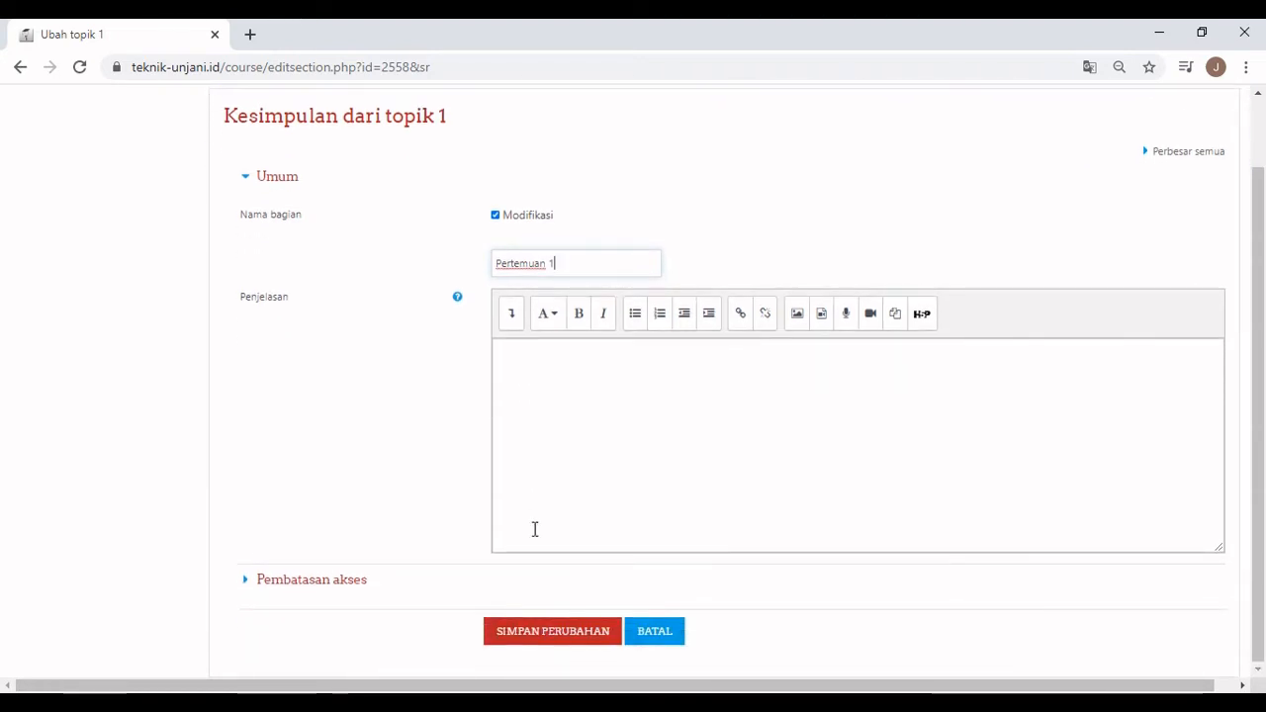
{"action": "left_click", "coordinate": [542, 631]}
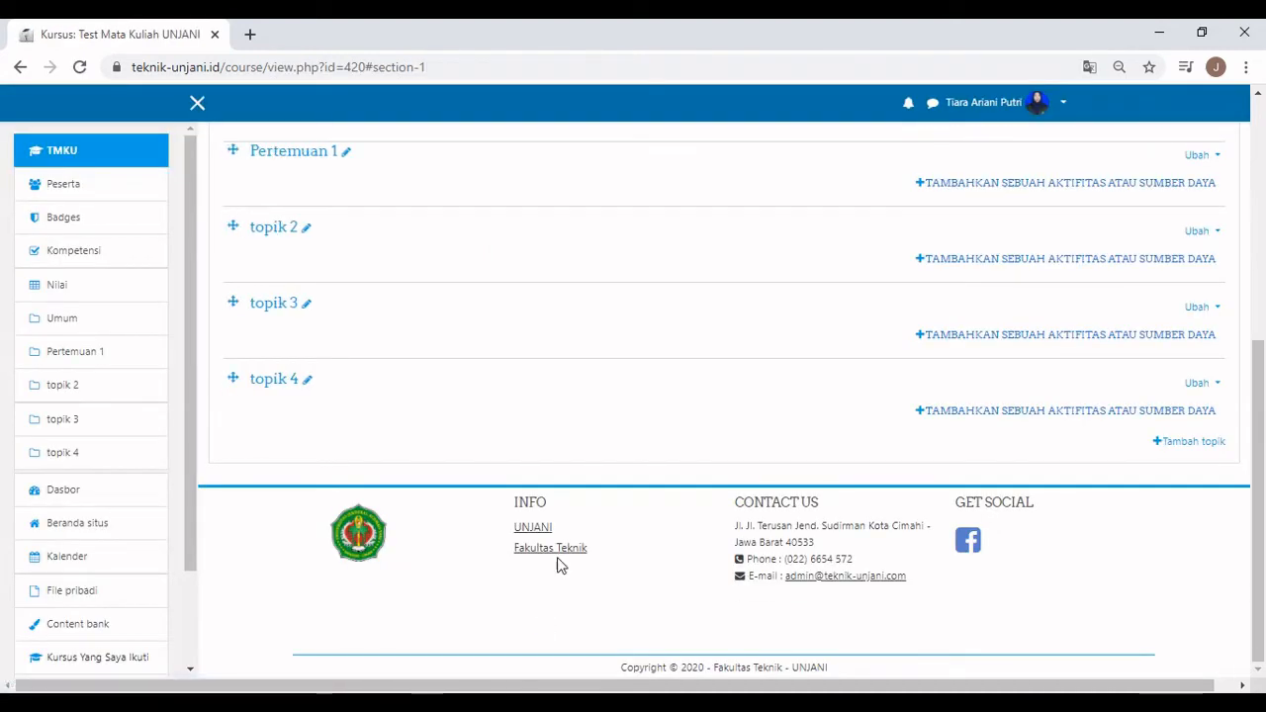
{"action": "scroll", "coordinate": [983, 267], "scroll_direction": "up", "scroll_amount": 1}
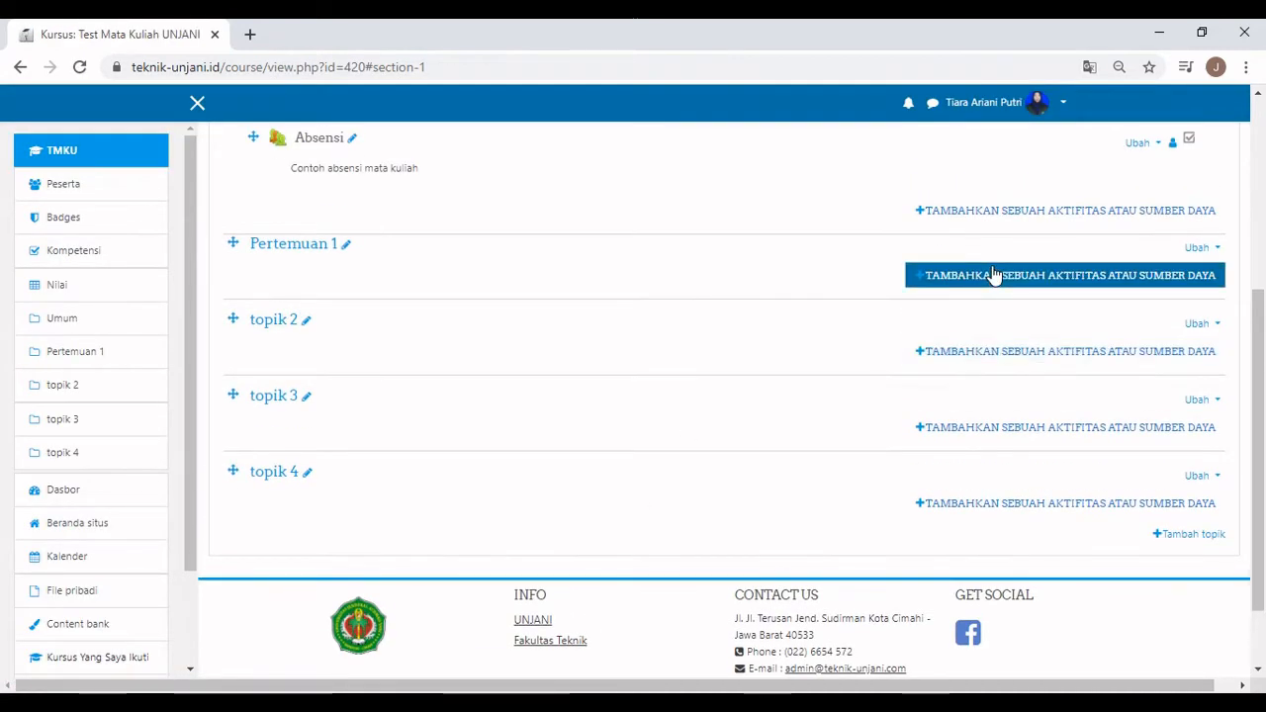
{"action": "left_click", "coordinate": [995, 275]}
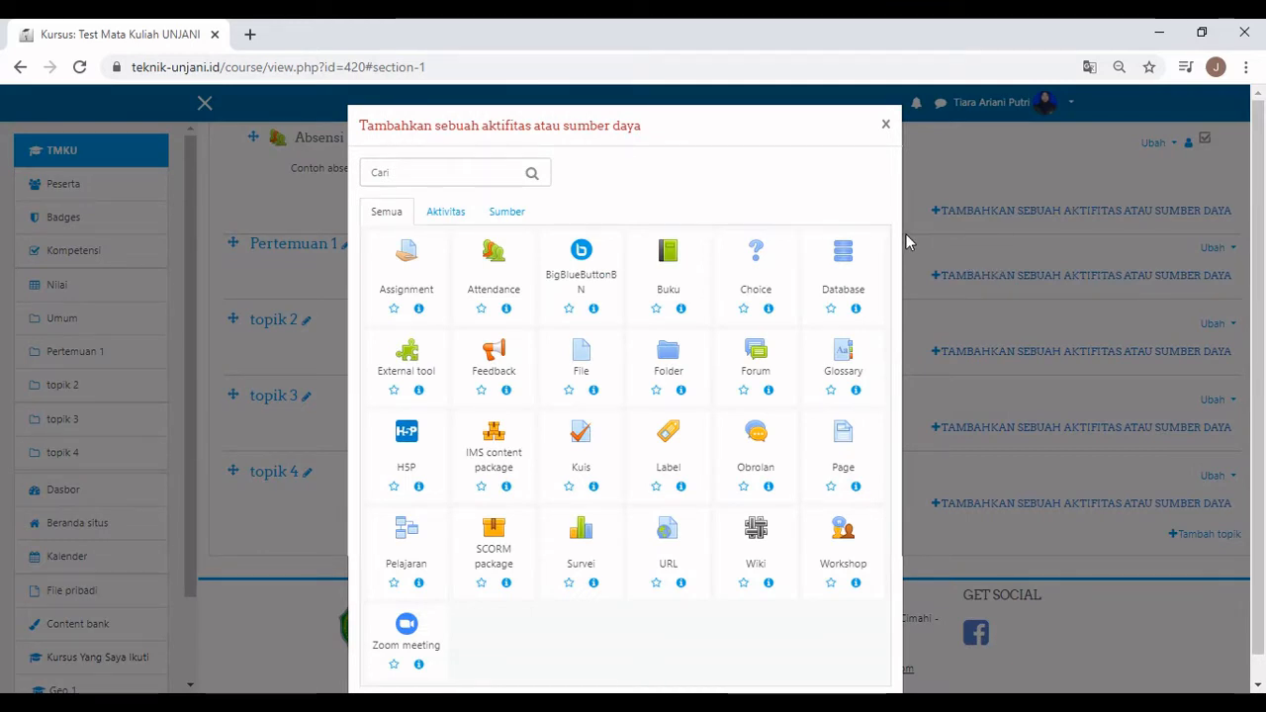
Start a File resource named 'File materi mata kuliah' with description 'Contoh materi'.
{"action": "left_click", "coordinate": [581, 362]}
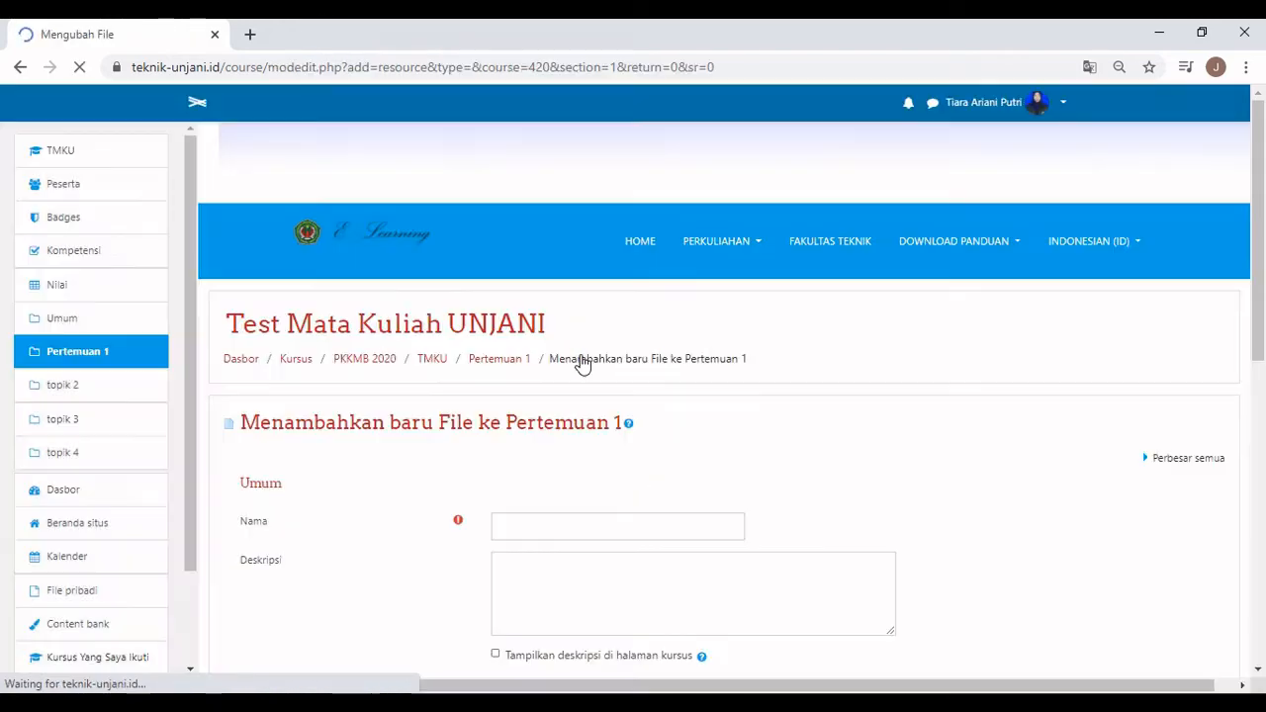
{"action": "scroll", "coordinate": [557, 419], "scroll_direction": "down", "scroll_amount": 1}
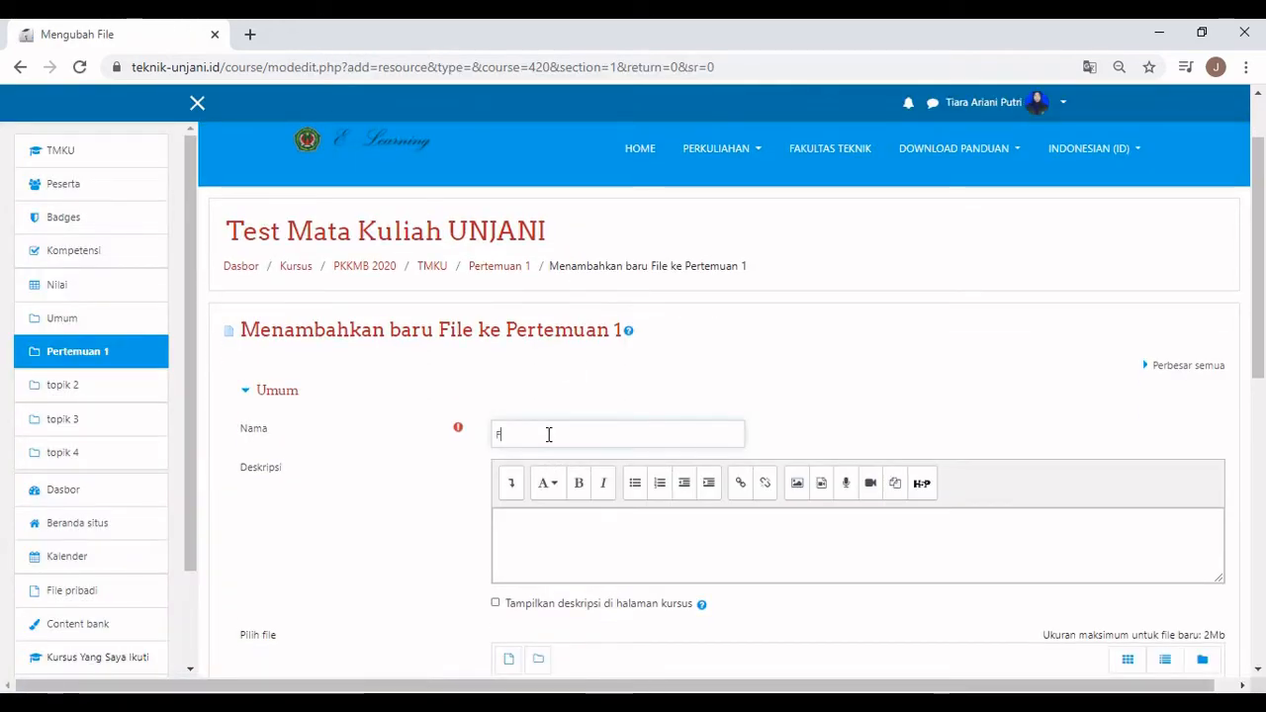
{"action": "type", "text": "at"}
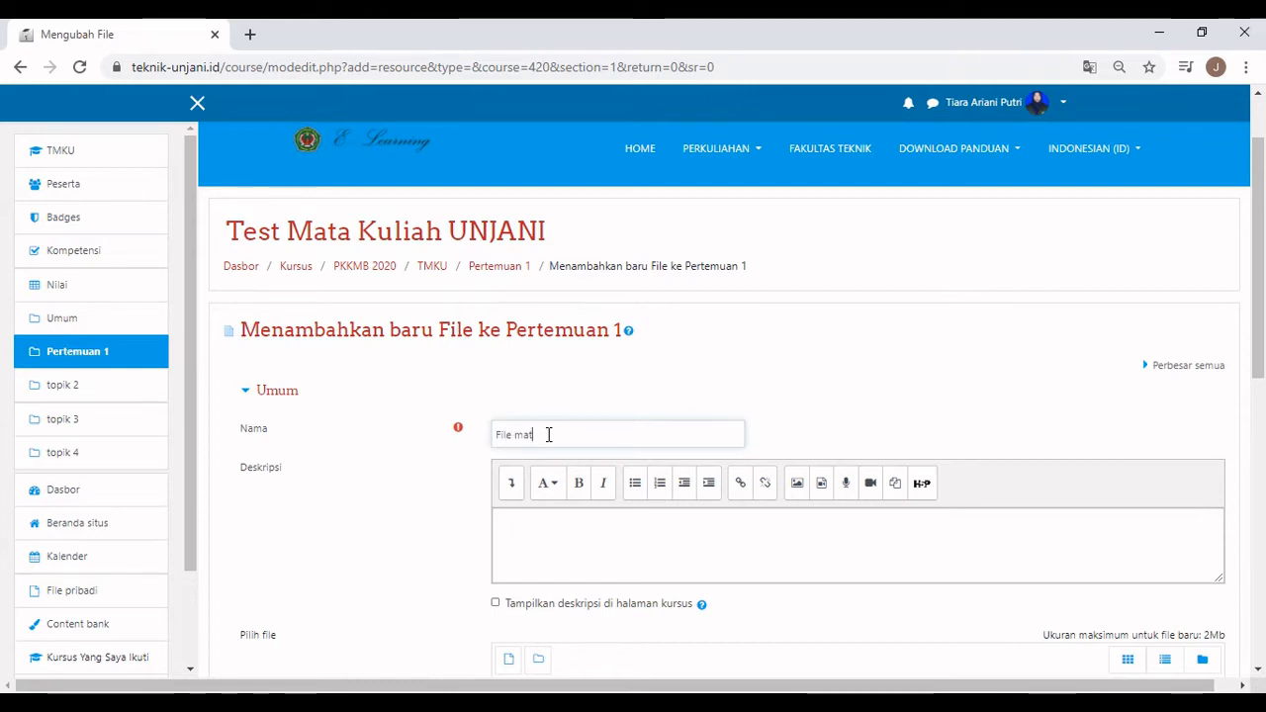
{"action": "type", "text": "eri mata kuliah"}
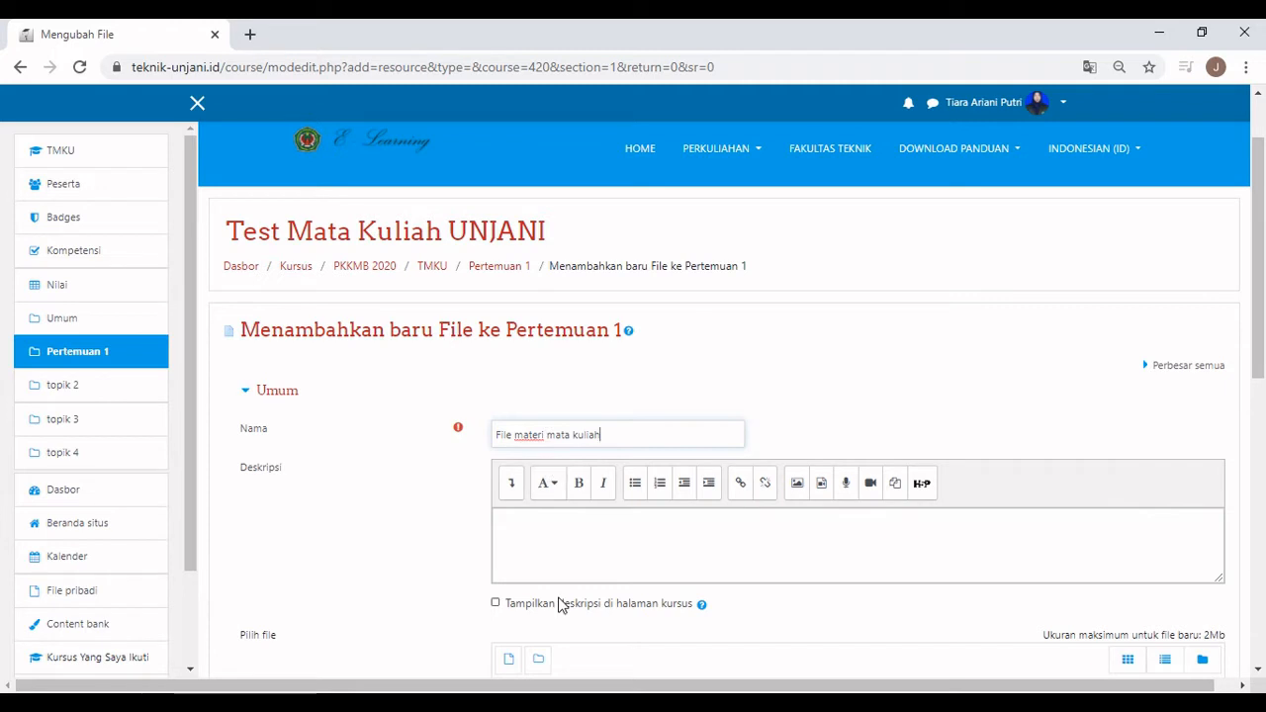
{"action": "scroll", "coordinate": [560, 606], "scroll_direction": "down", "scroll_amount": 2}
{"action": "left_click", "coordinate": [514, 365]}
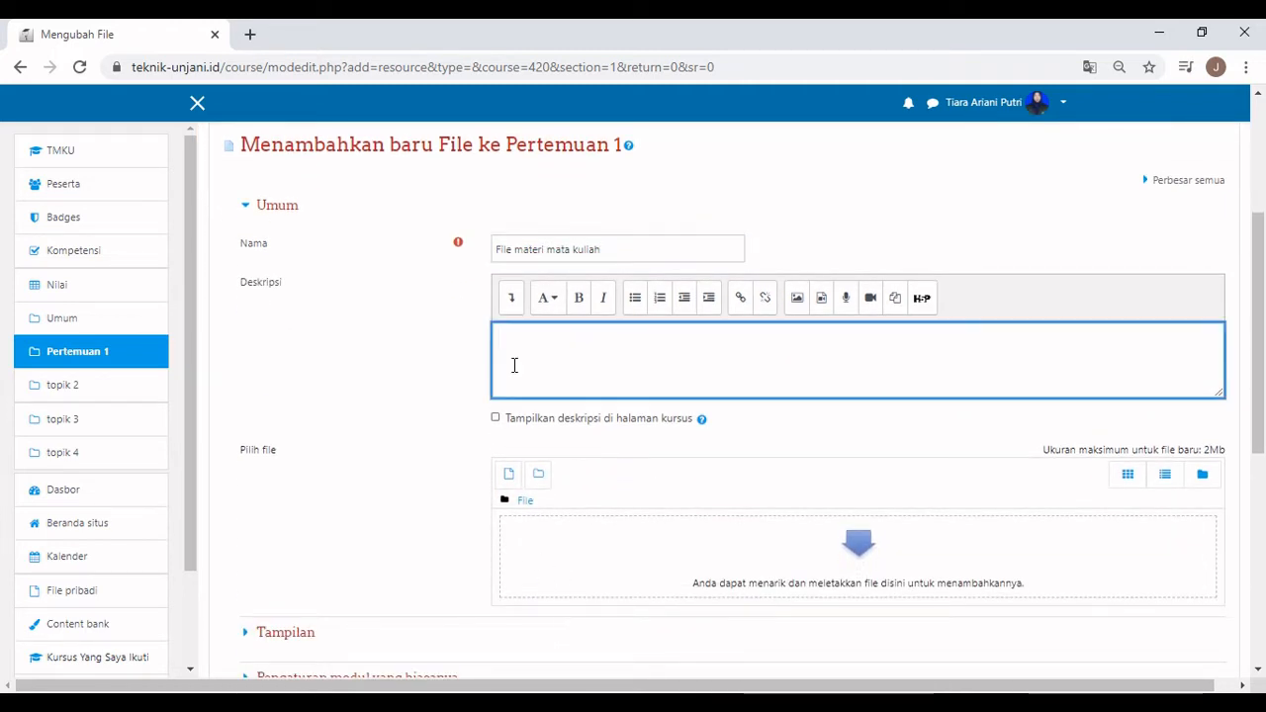
{"action": "type", "text": "Contoh ma"}
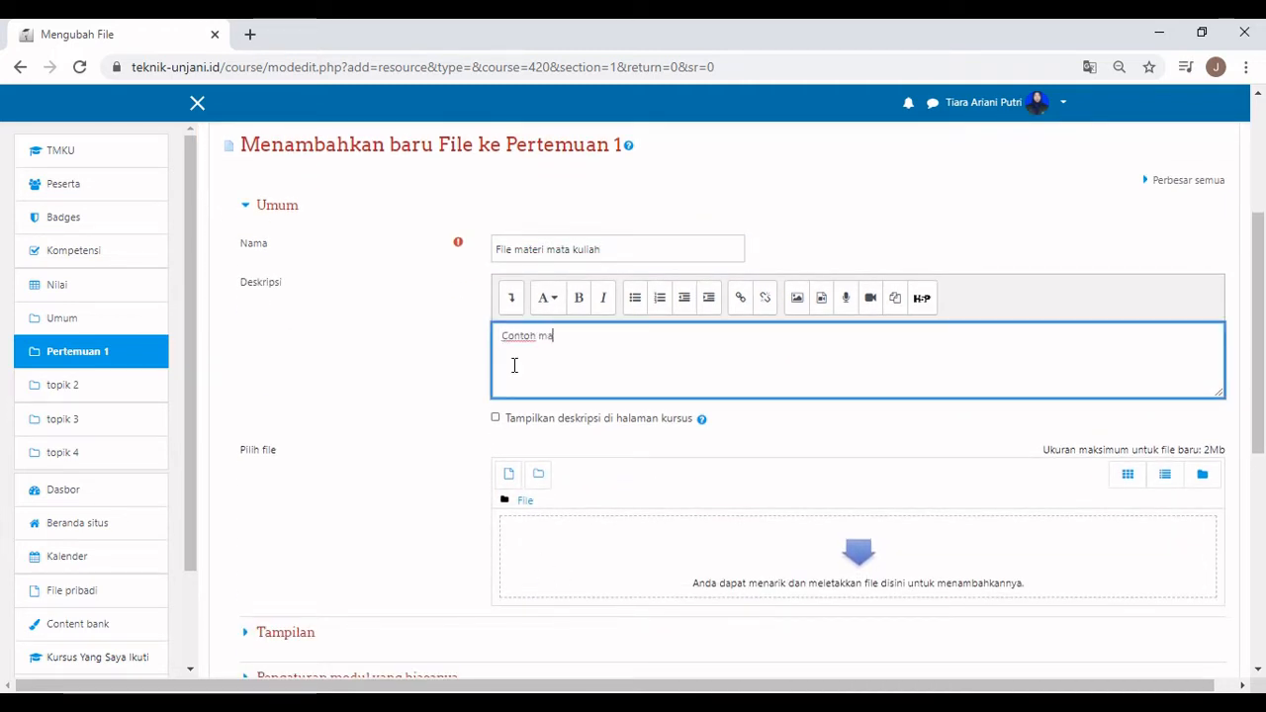
{"action": "type", "text": "teri"}
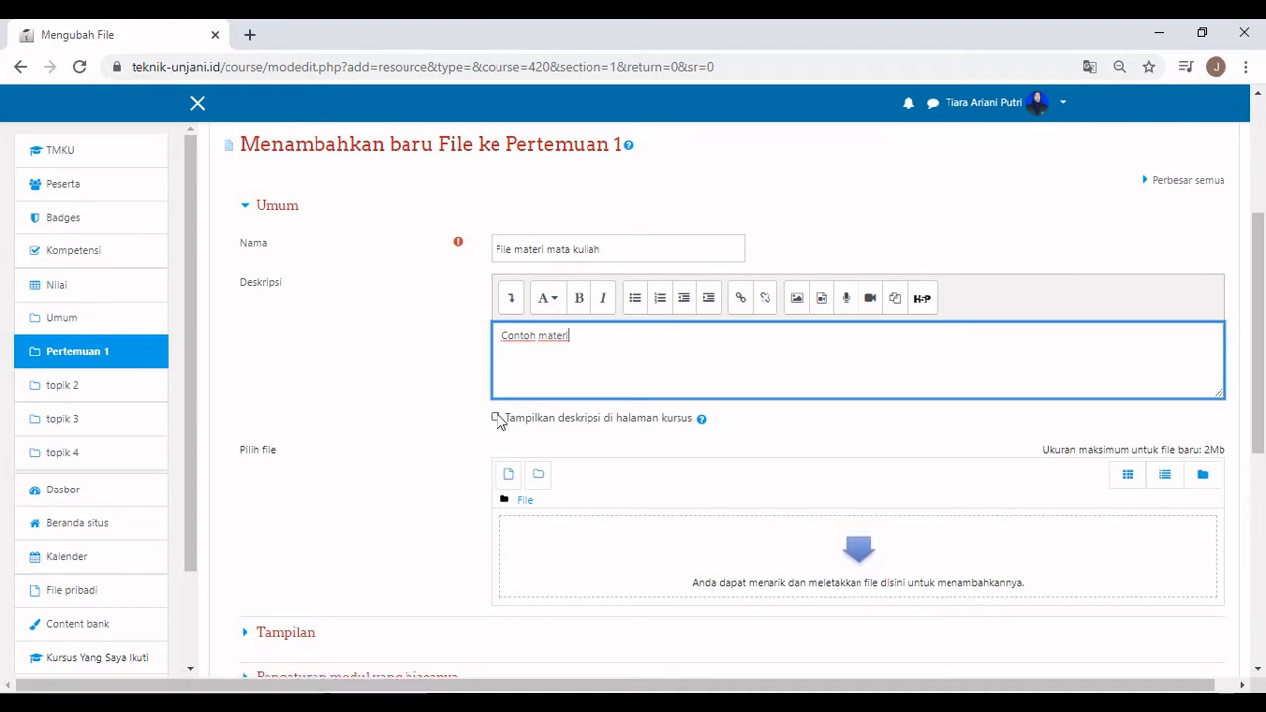
Upload 'Pendaftaran Peserta (Respons).xlsx' to the File resource and save it with Simpan dan Tampilkan.
{"action": "left_click", "coordinate": [510, 475]}
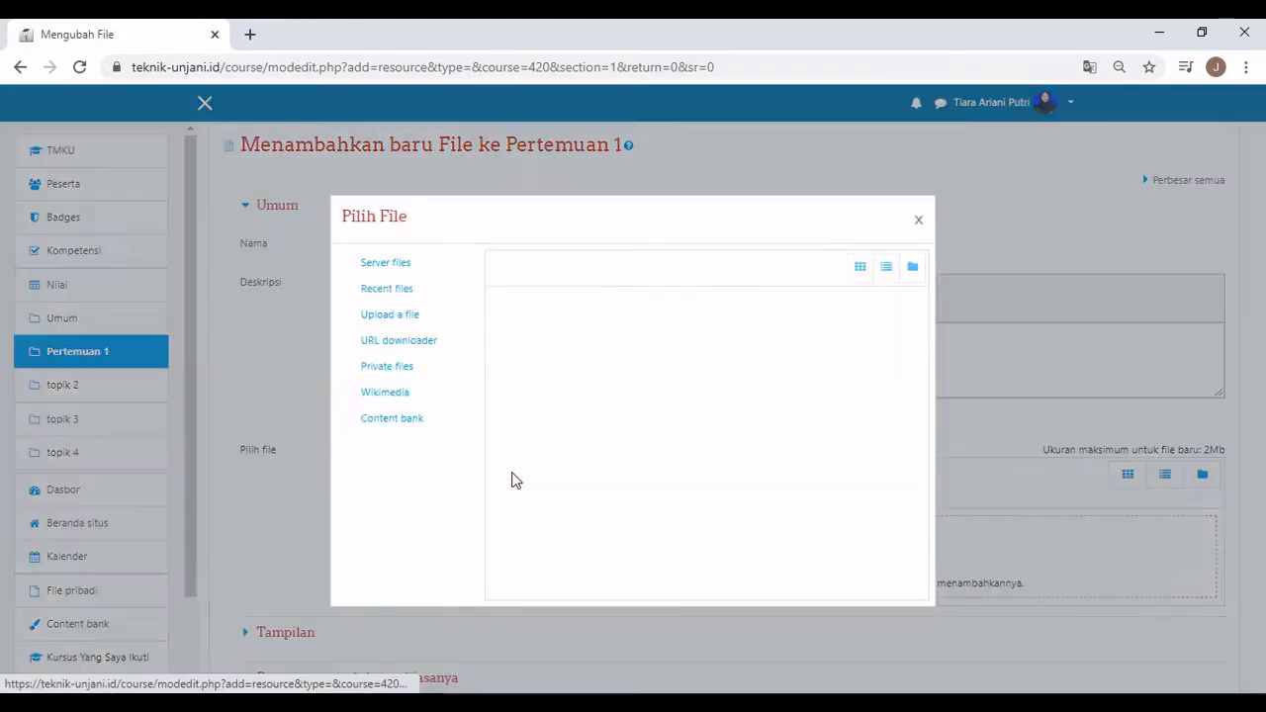
{"action": "left_click", "coordinate": [535, 330]}
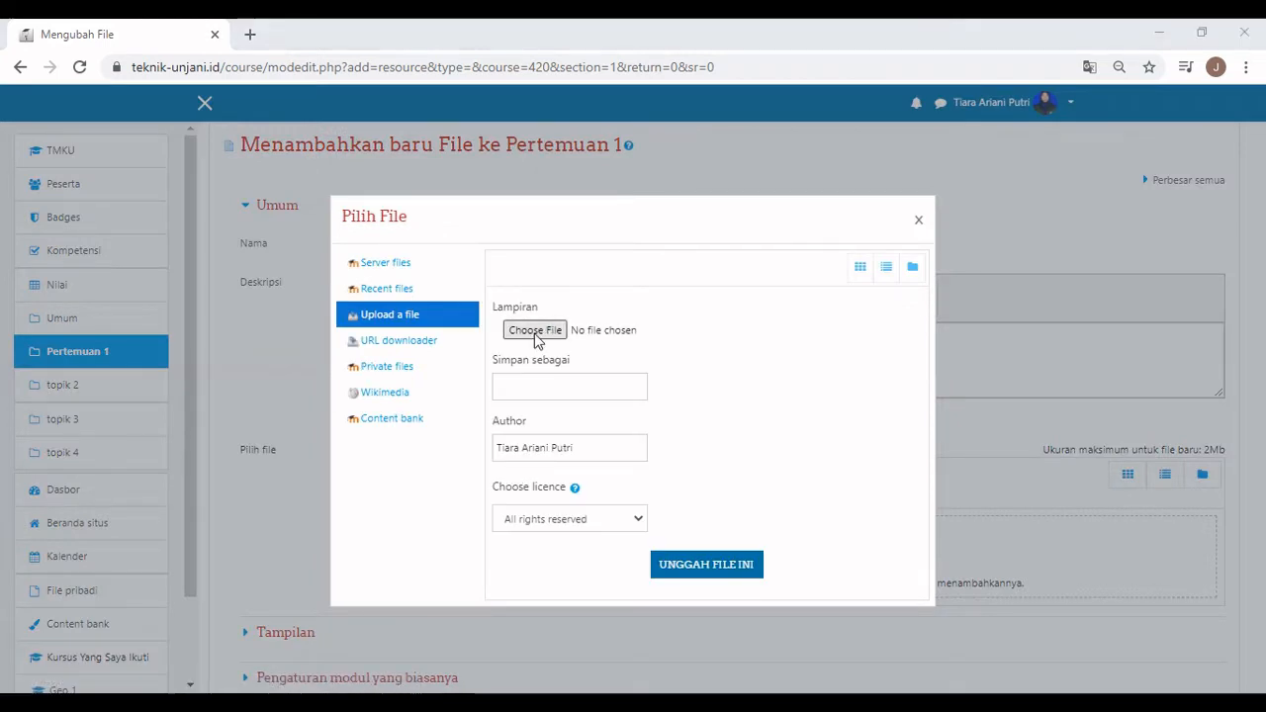
{"action": "left_click", "coordinate": [466, 436]}
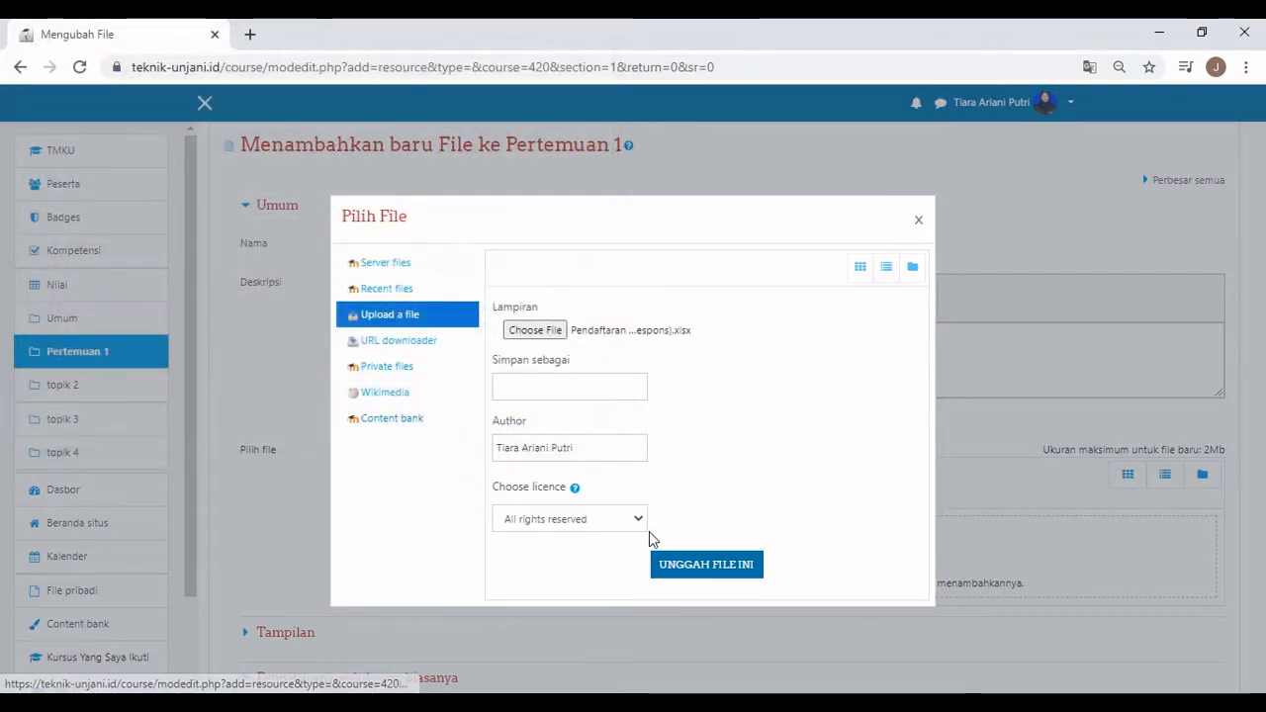
{"action": "left_click", "coordinate": [665, 564]}
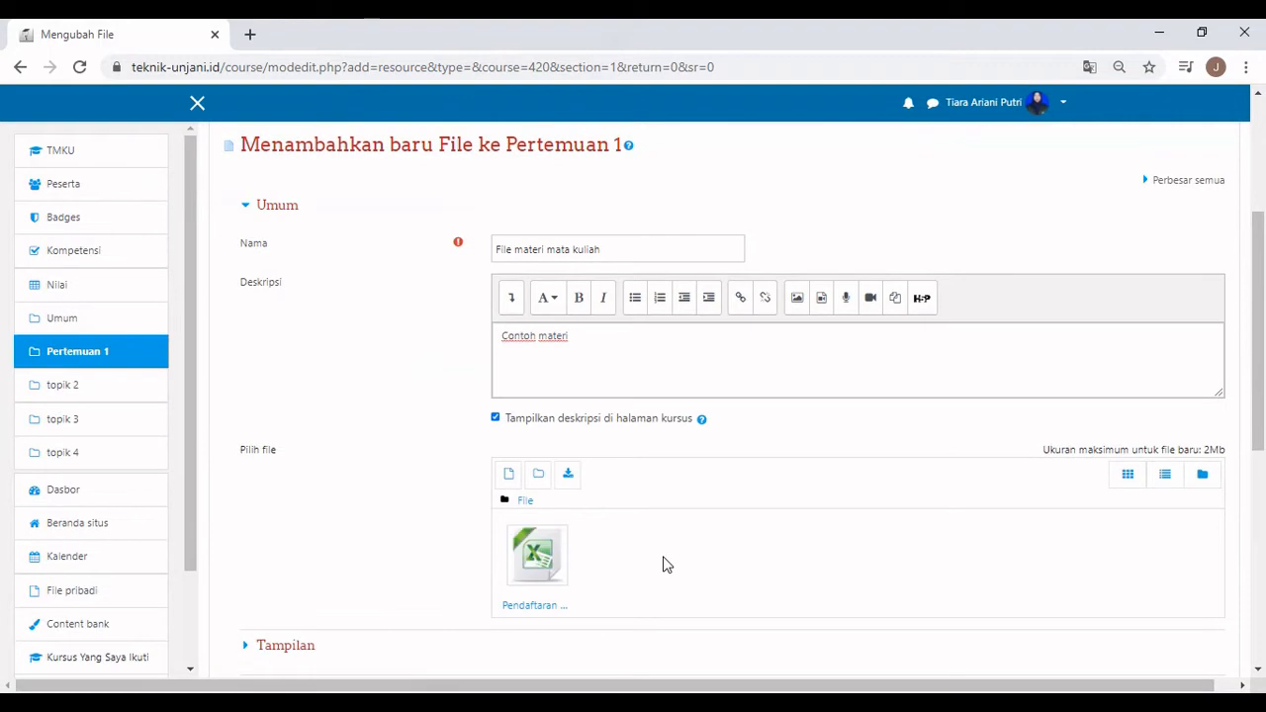
{"action": "scroll", "coordinate": [663, 563], "scroll_direction": "down", "scroll_amount": 3}
{"action": "scroll", "coordinate": [624, 493], "scroll_direction": "down", "scroll_amount": 1}
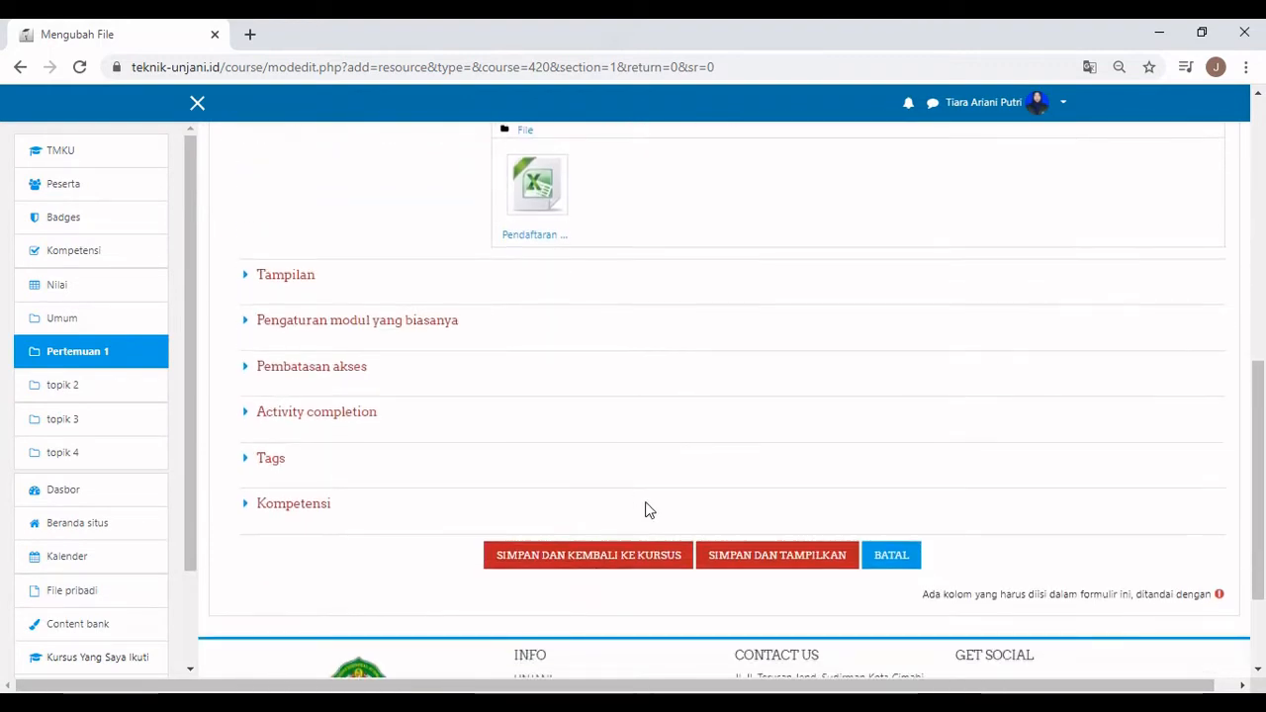
{"action": "left_click", "coordinate": [748, 557]}
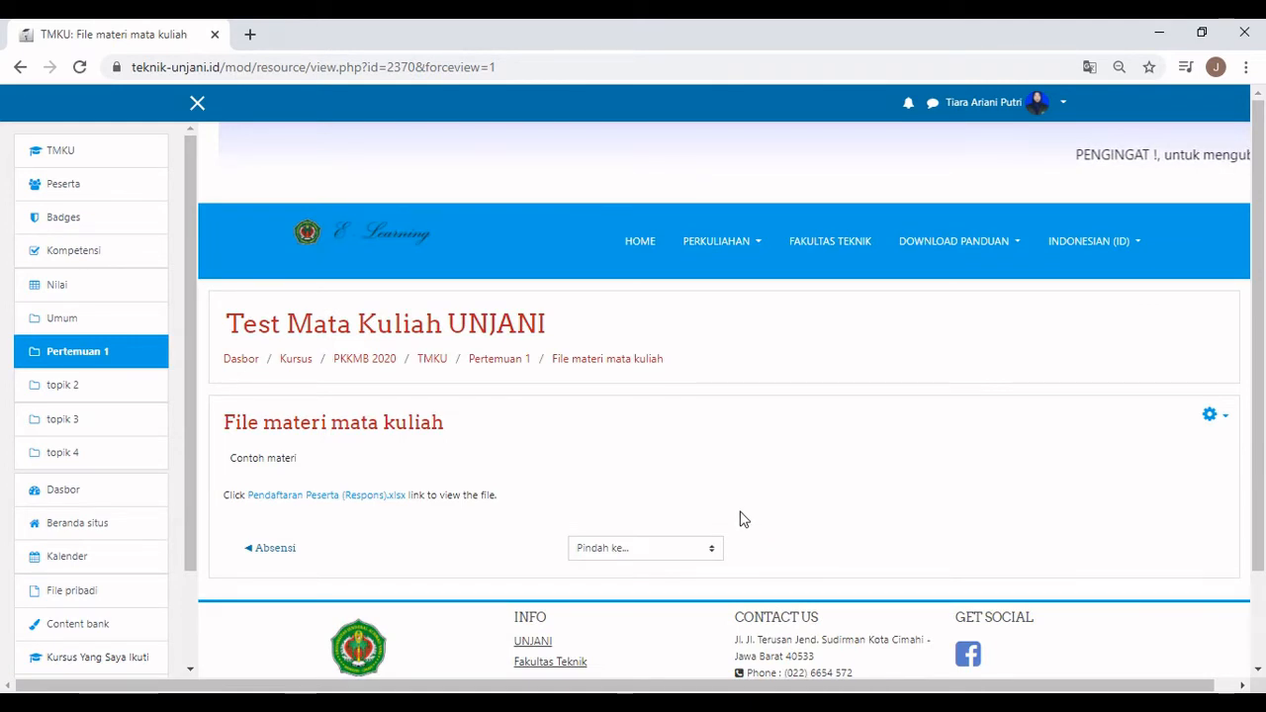
Return to the course, download 'File materi mata kuliah', and bring up Pertemuan 1's activity chooser.
{"action": "left_click", "coordinate": [421, 362]}
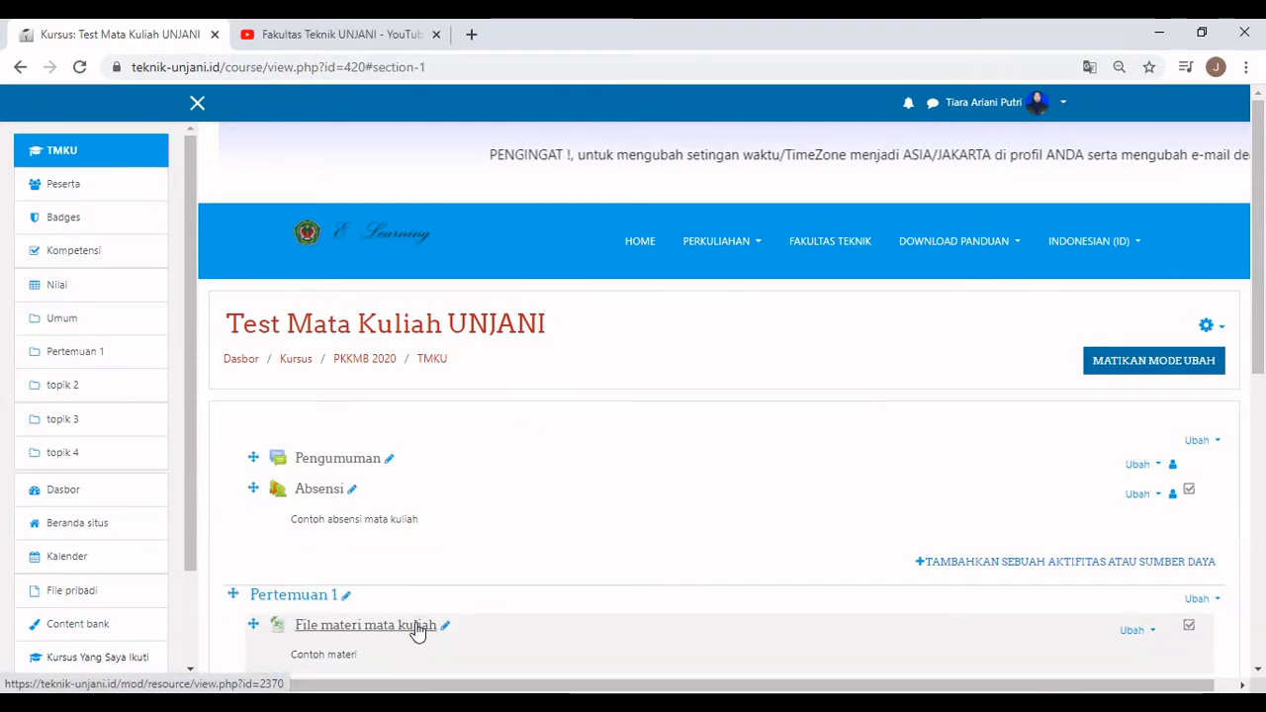
{"action": "left_click", "coordinate": [416, 627]}
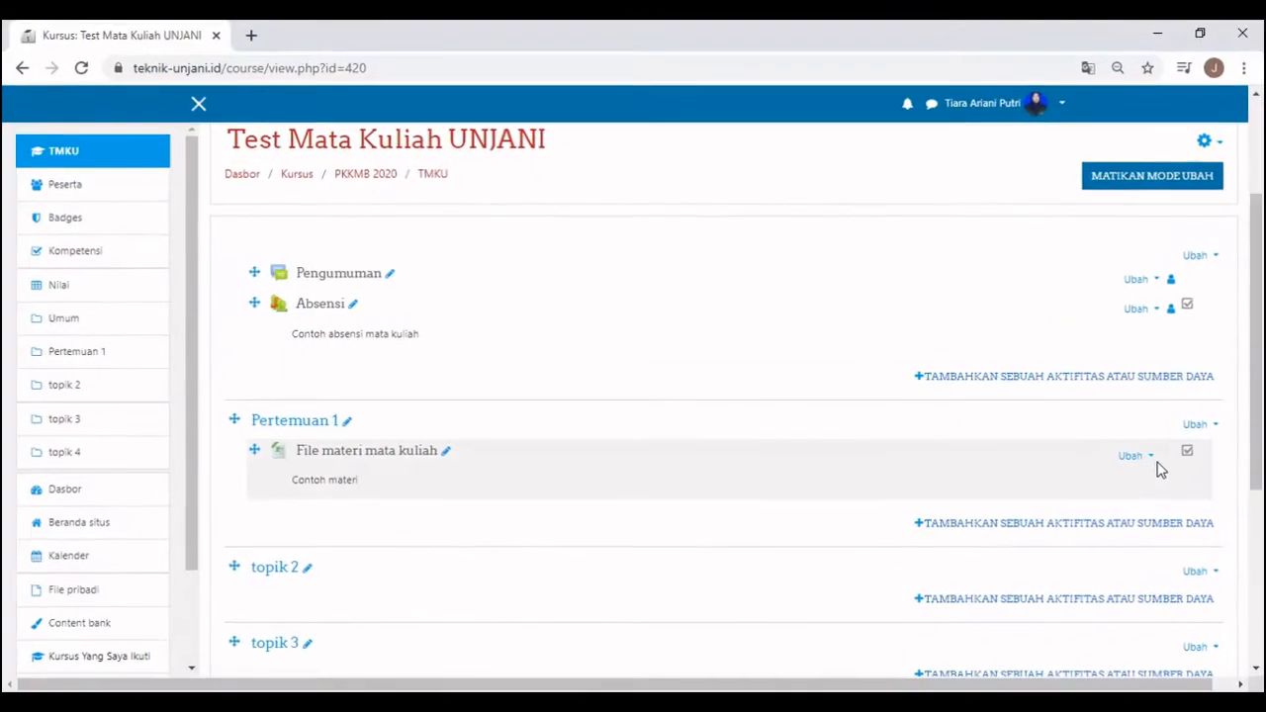
{"action": "left_click", "coordinate": [1128, 524]}
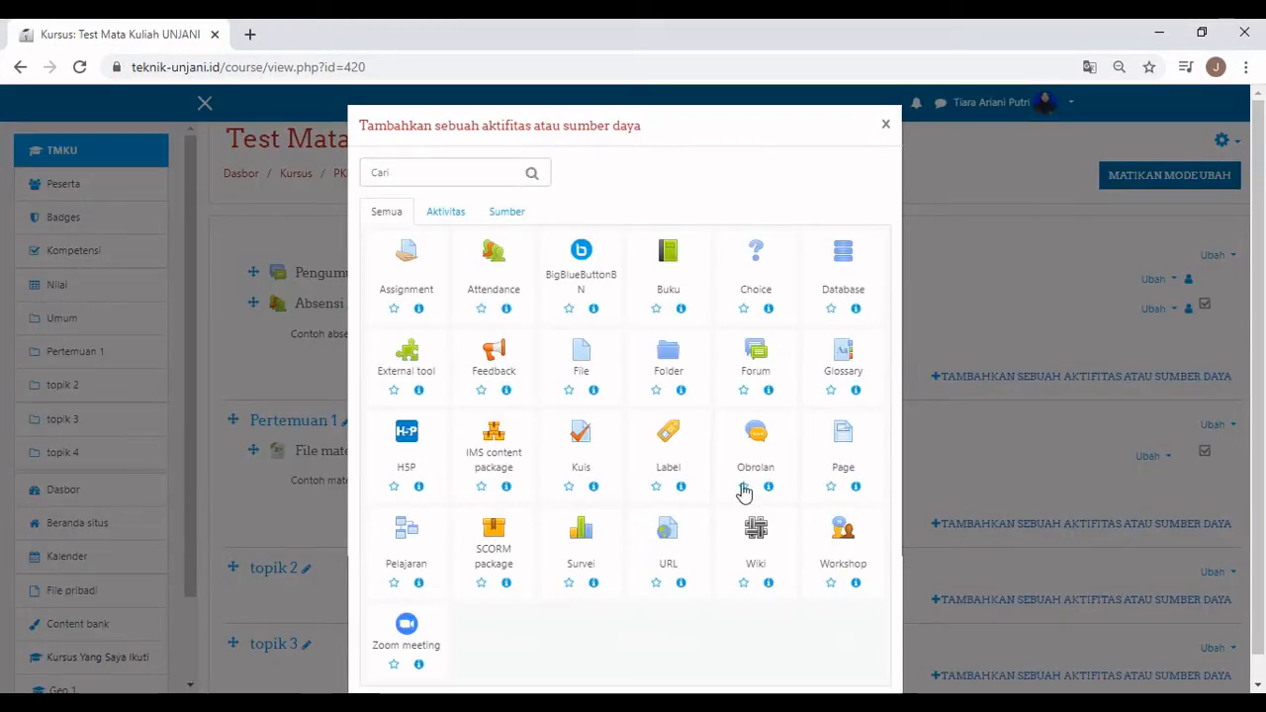
Create an Obrolan chat 'Chat room pertemuan 1' with intro 'Silahkan gunakan chat room ini', shown on the course page.
{"action": "left_click", "coordinate": [759, 437]}
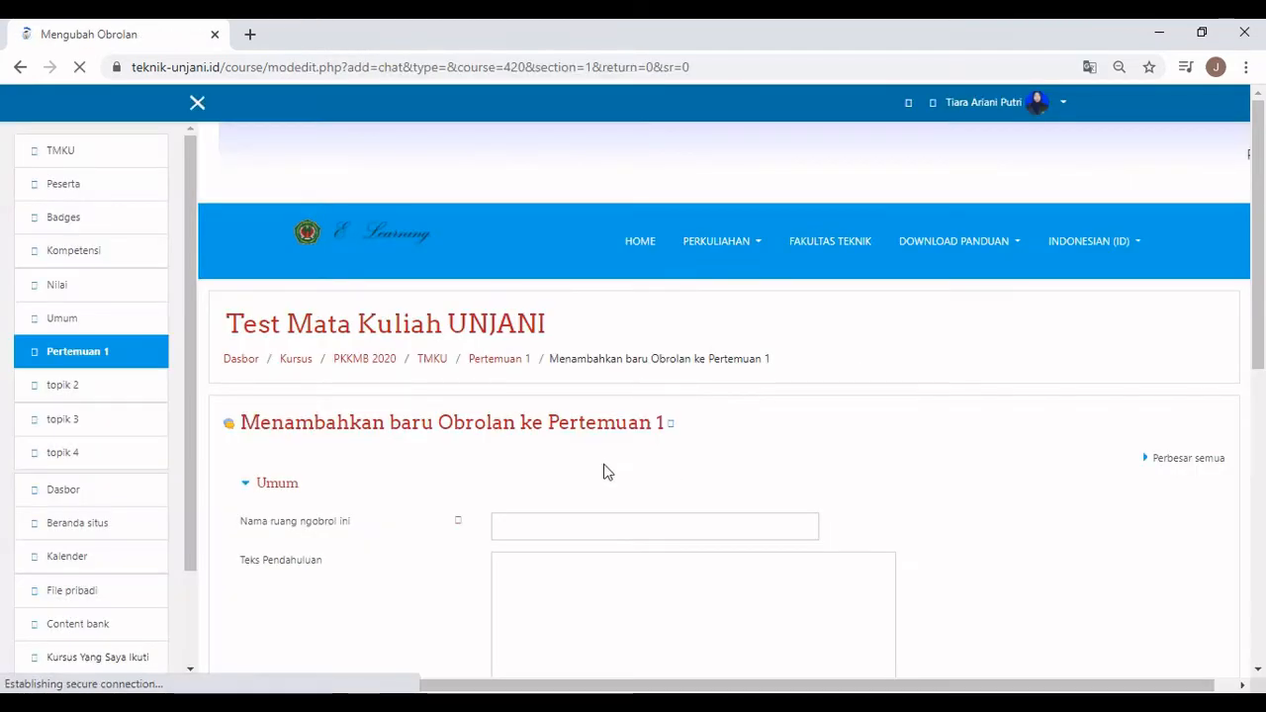
{"action": "scroll", "coordinate": [594, 455], "scroll_direction": "down", "scroll_amount": 3}
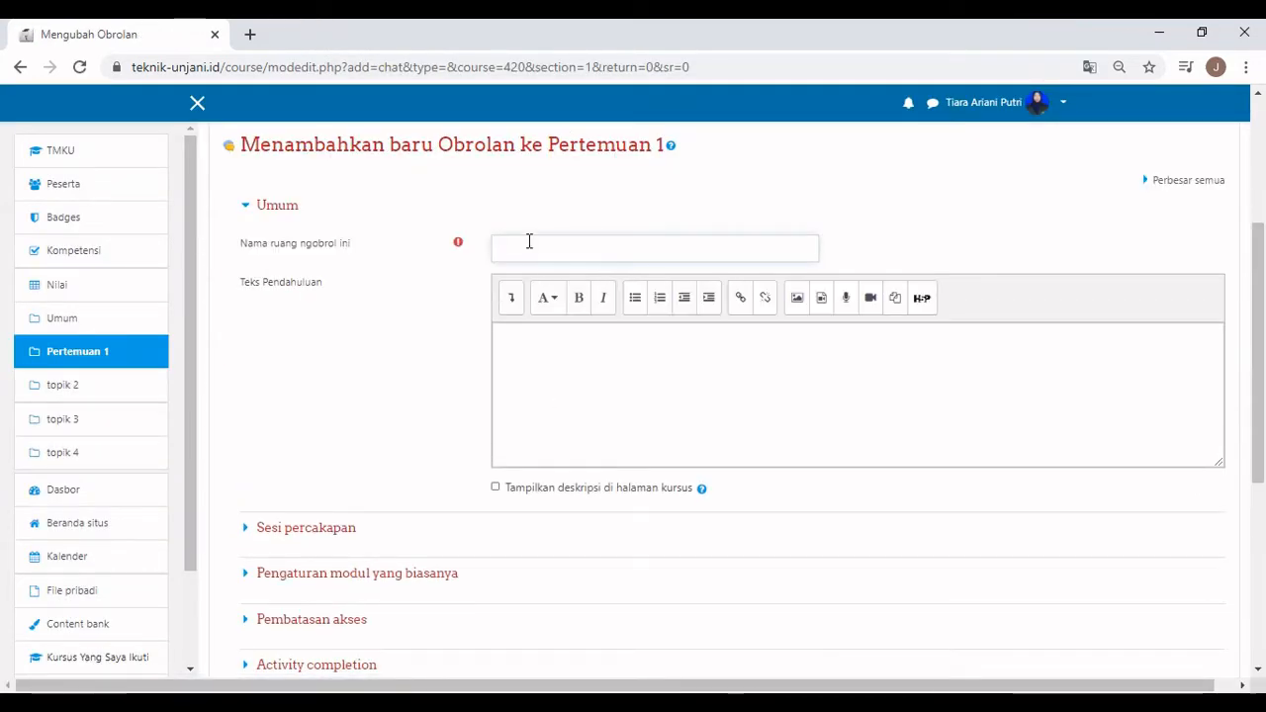
{"action": "type", "text": "Chat room pe"}
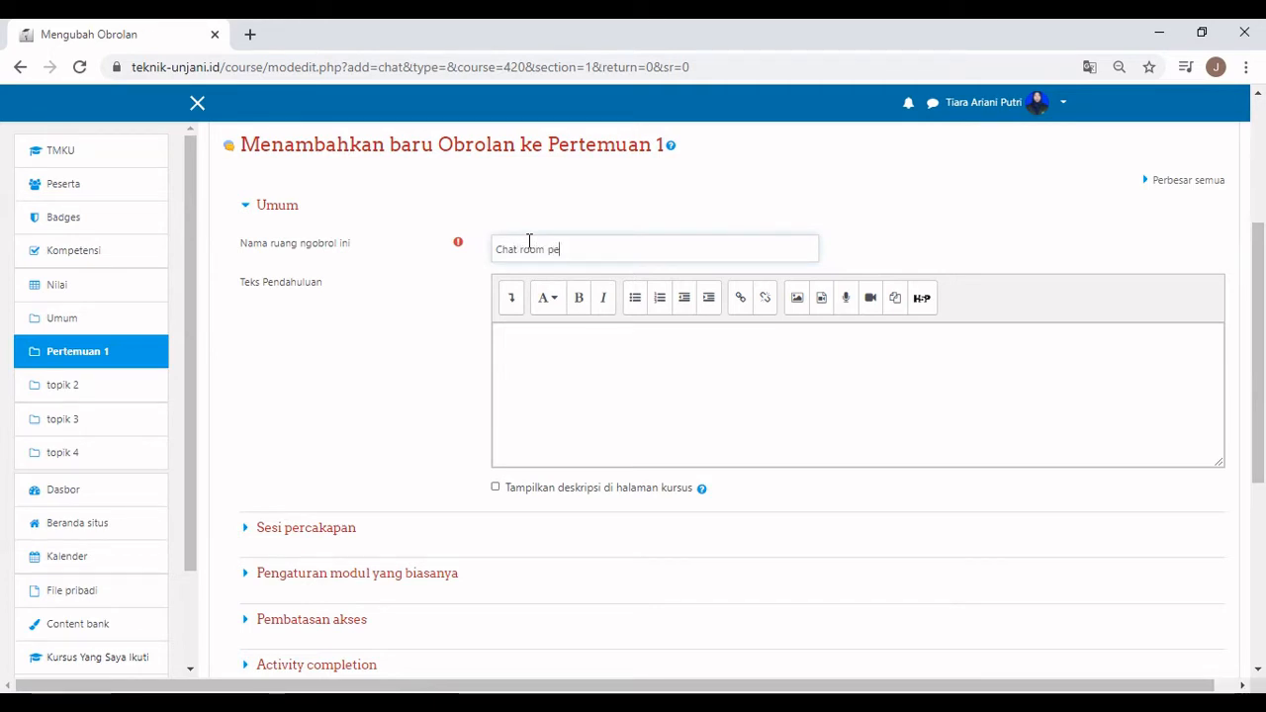
{"action": "type", "text": "rtemuan"}
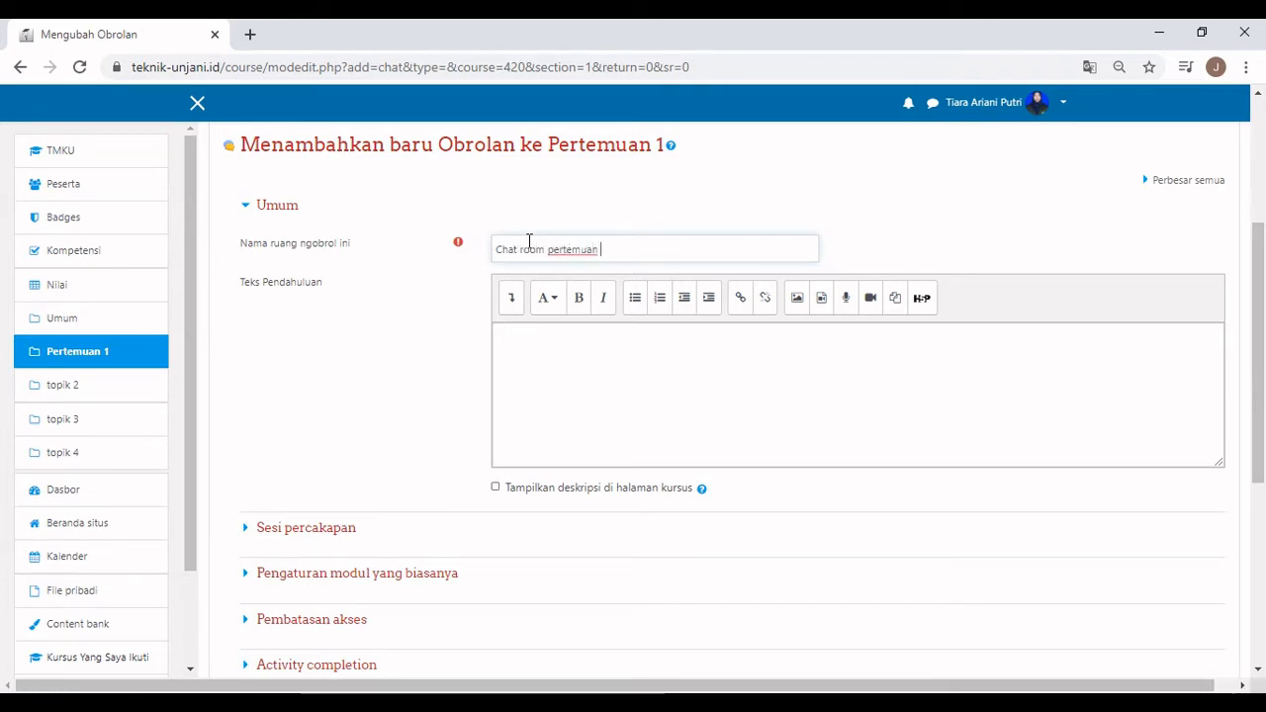
{"action": "type", "text": " 1"}
{"action": "left_click", "coordinate": [543, 342]}
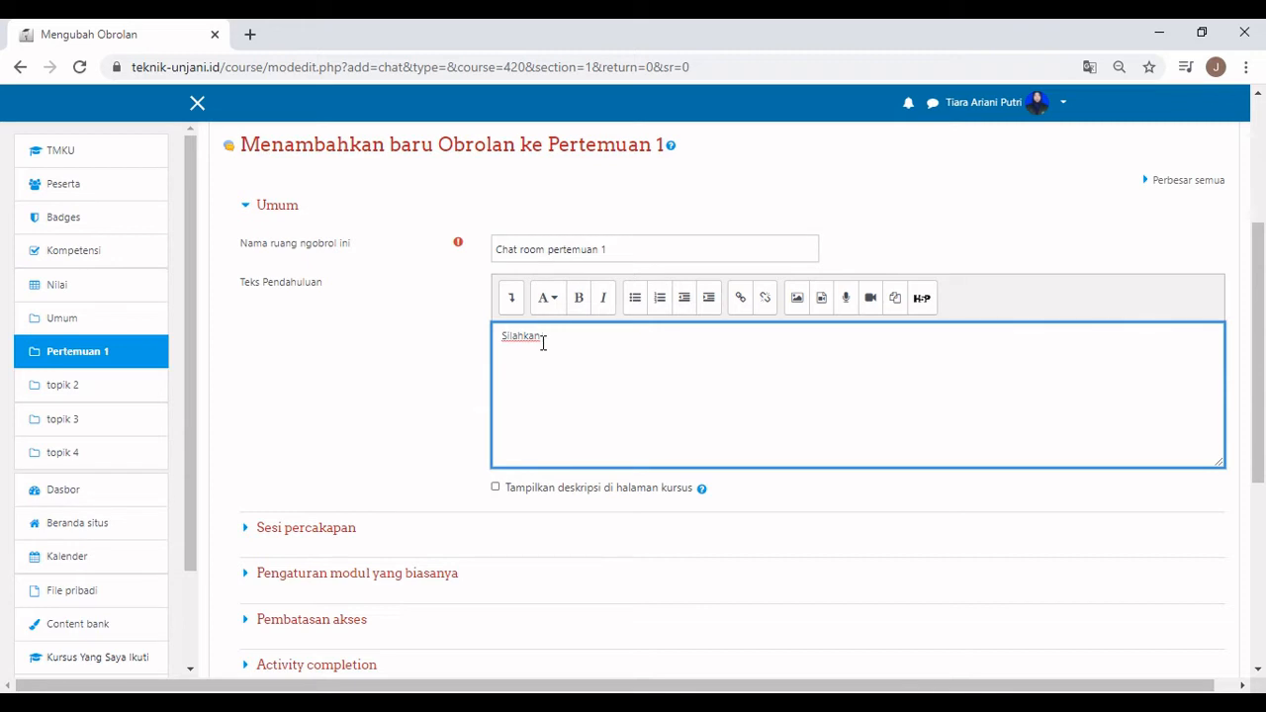
{"action": "type", "text": "Silahkan gunakan chat room ini"}
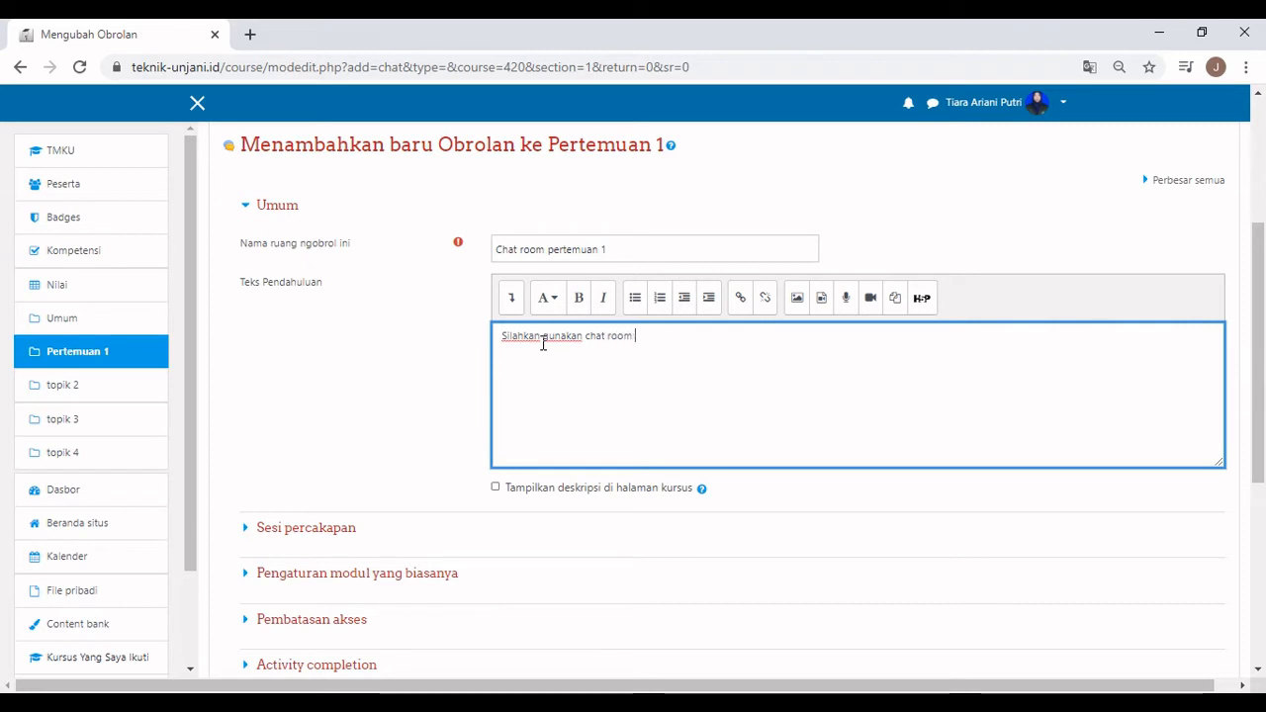
{"action": "left_click", "coordinate": [495, 486]}
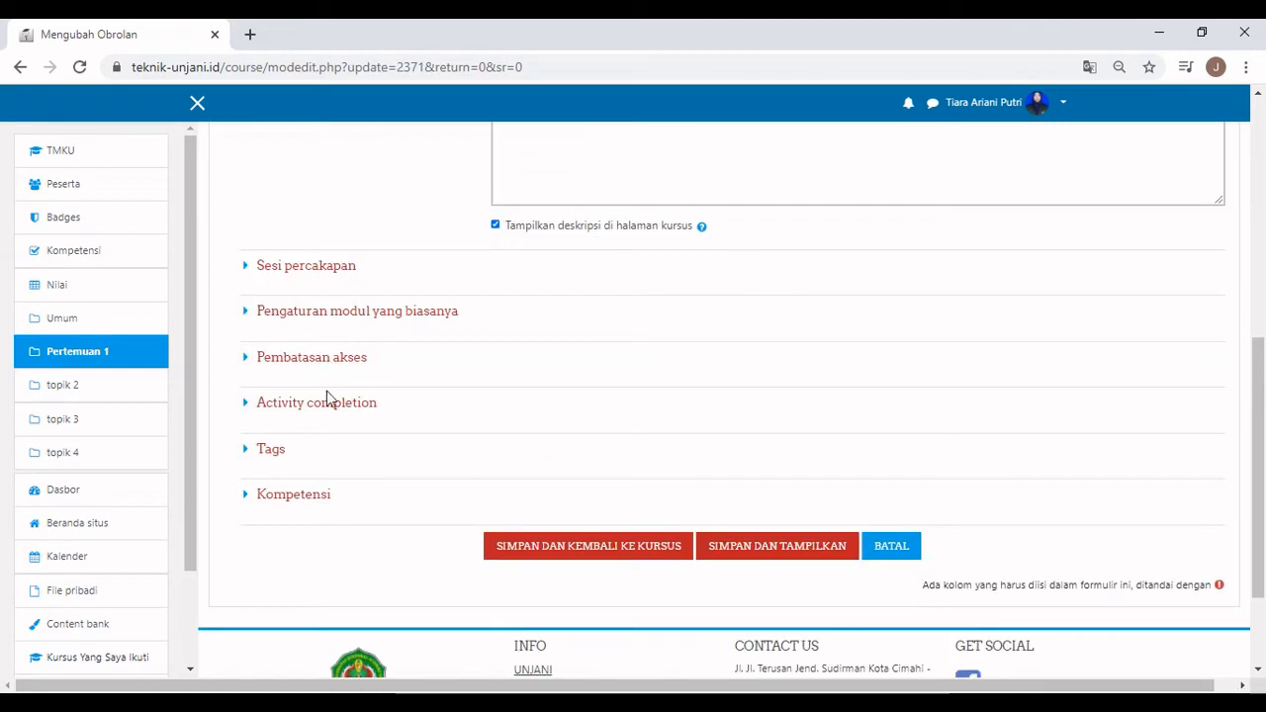
Set completion tracking to 'complete when conditions are met' with Require view, then save and return to the course.
{"action": "left_click", "coordinate": [330, 401]}
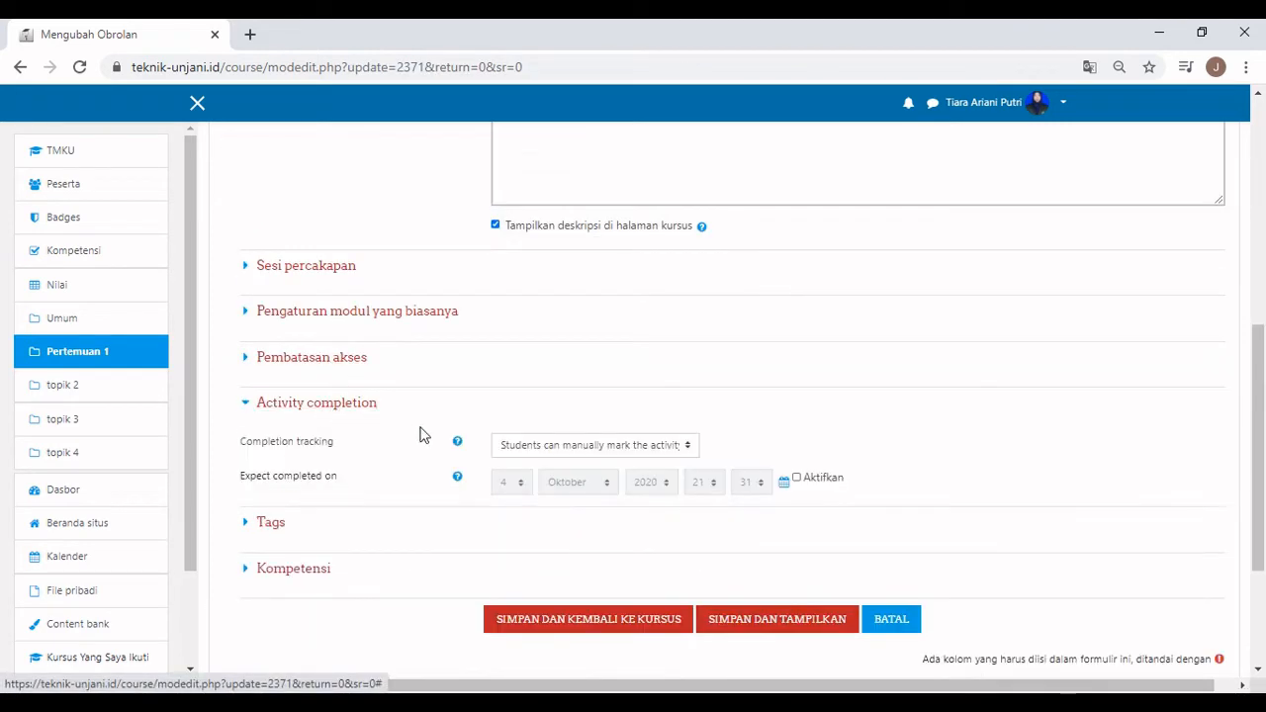
{"action": "left_click", "coordinate": [584, 445]}
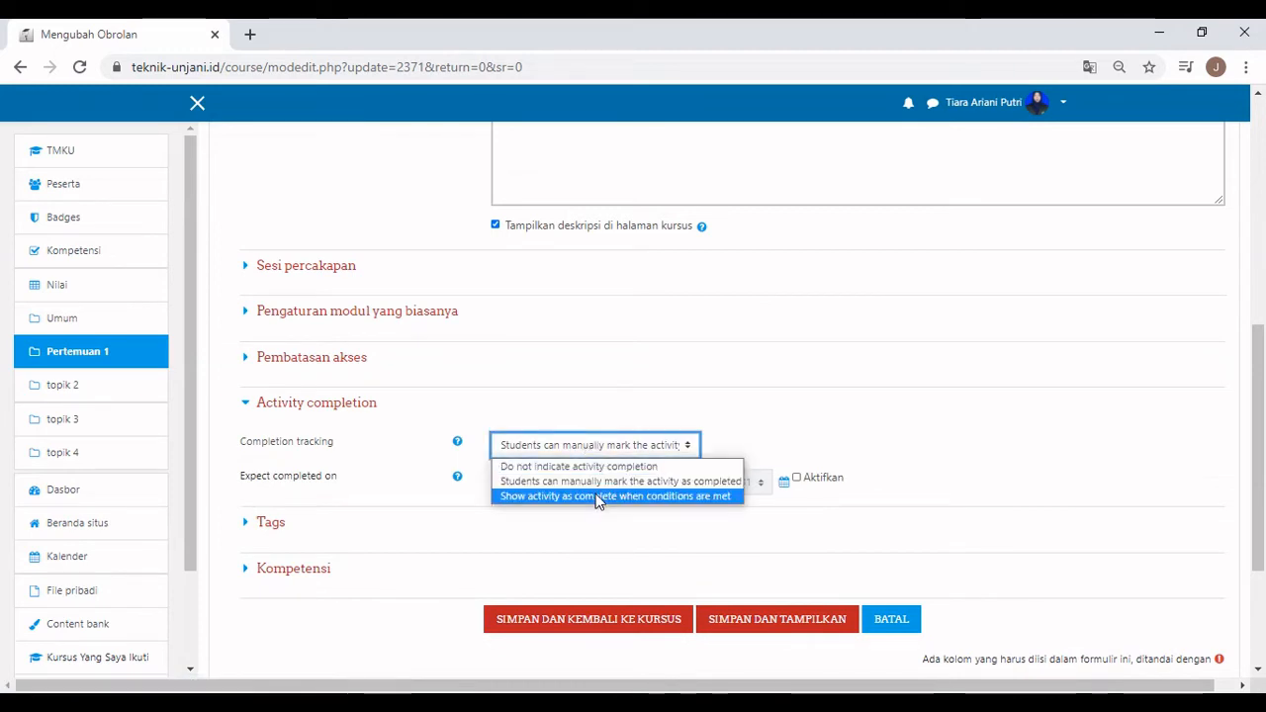
{"action": "left_click", "coordinate": [597, 497]}
{"action": "double_click", "coordinate": [546, 478]}
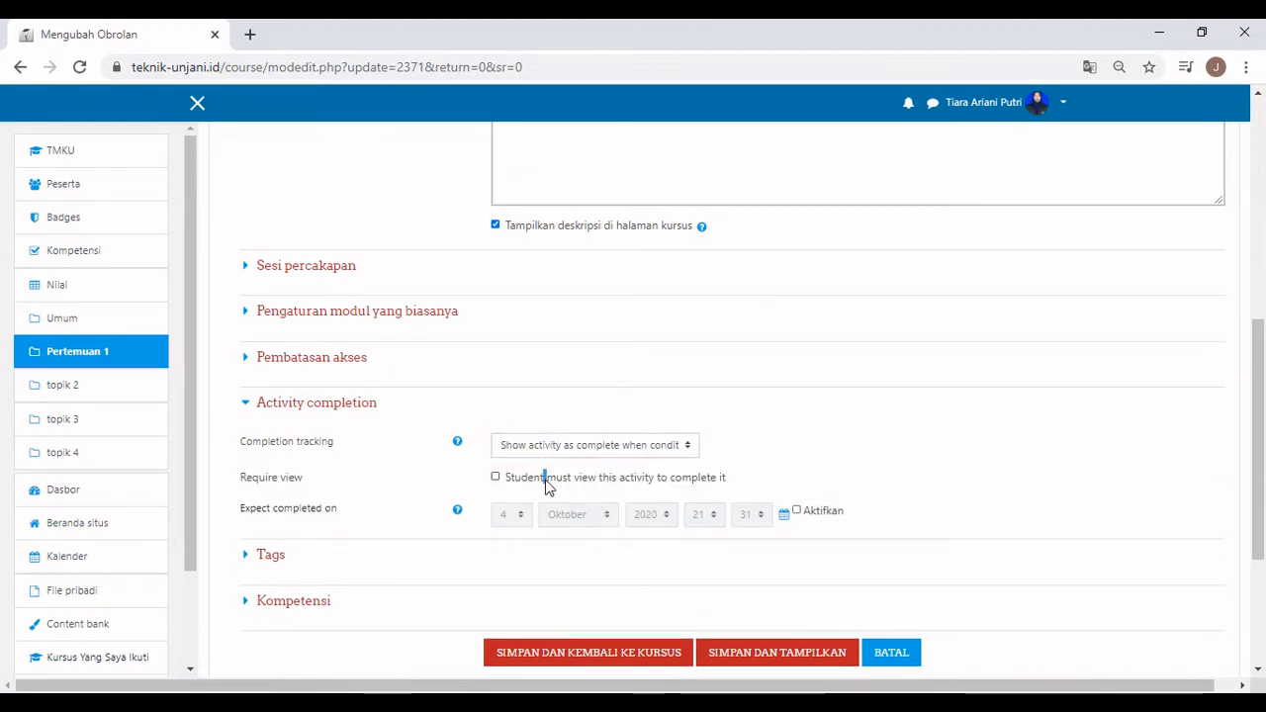
{"action": "left_click", "coordinate": [495, 479]}
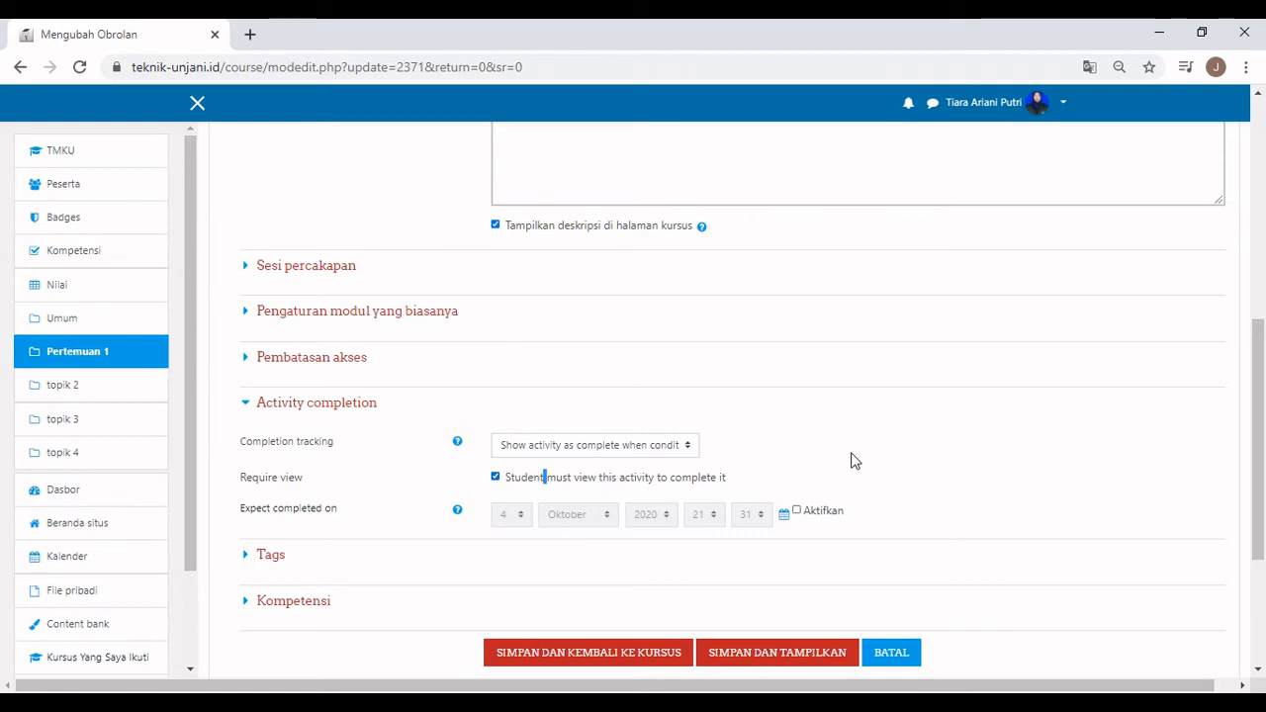
{"action": "scroll", "coordinate": [851, 461], "scroll_direction": "down", "scroll_amount": 1}
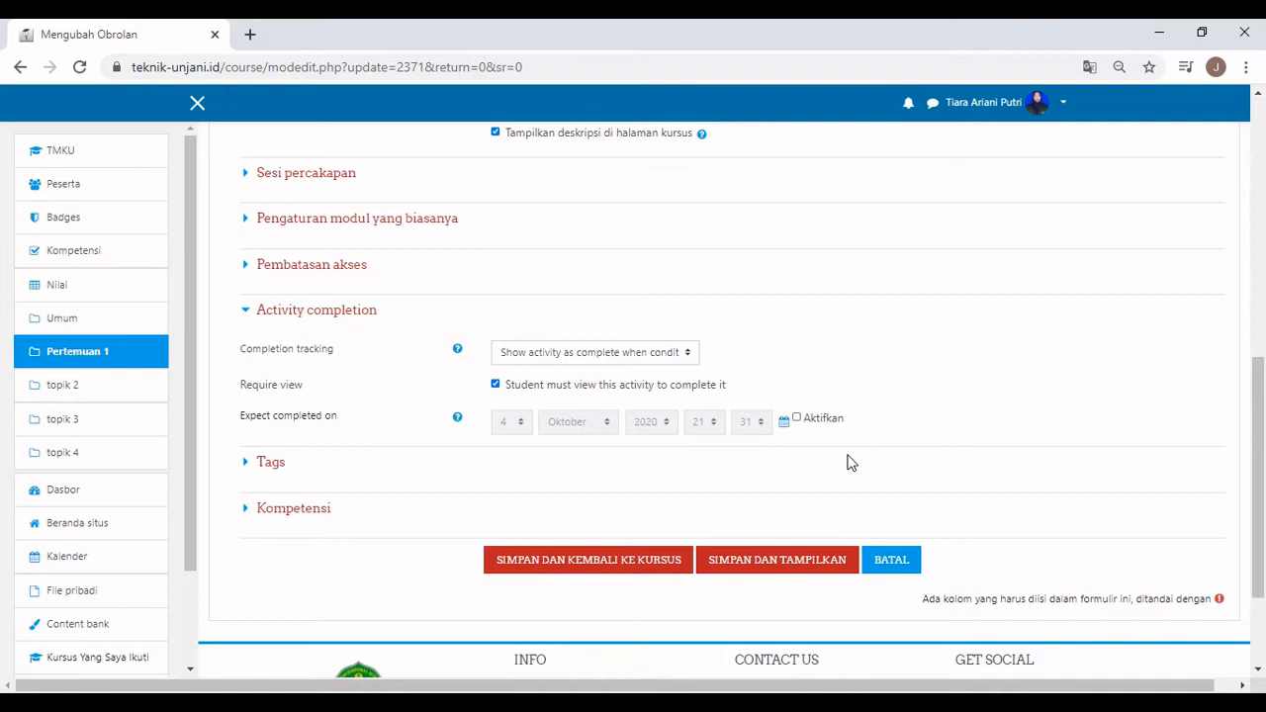
{"action": "left_click", "coordinate": [661, 559]}
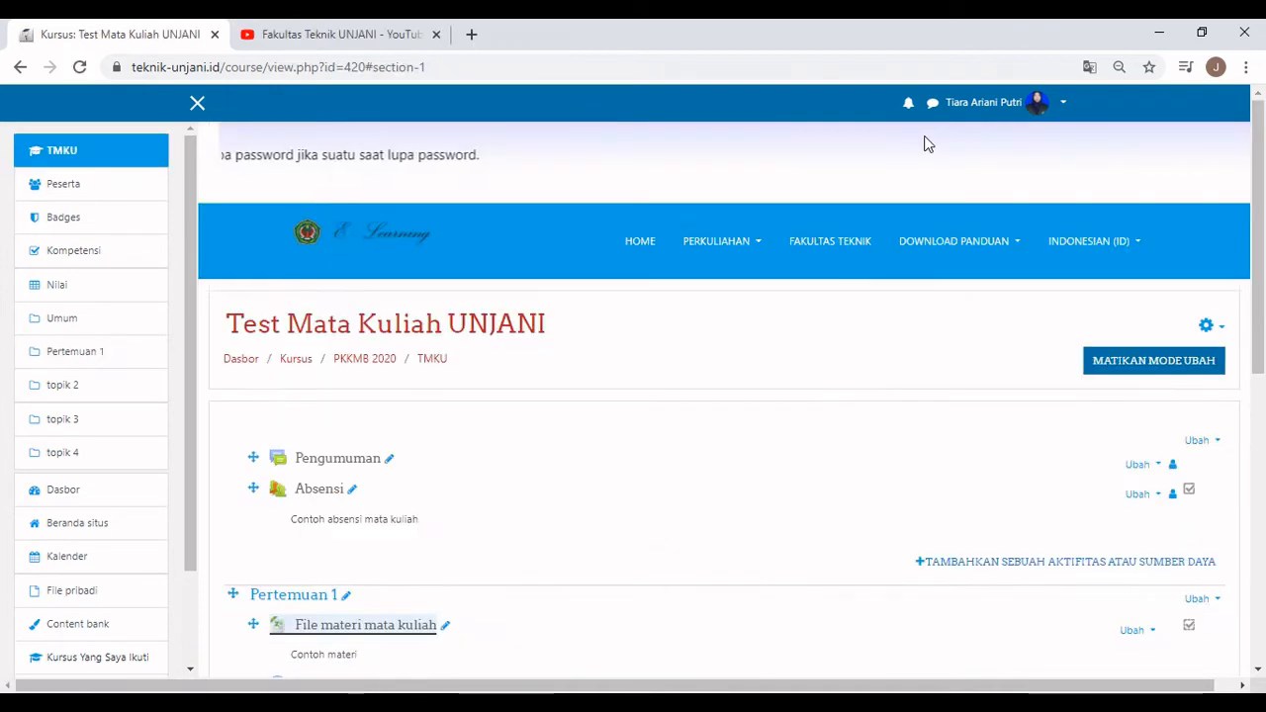
Post a 'test' message in Chat room pertemuan 1 and close the chat window.
{"action": "left_click_drag", "start_coordinate": [1260, 278], "coordinate": [1263, 305]}
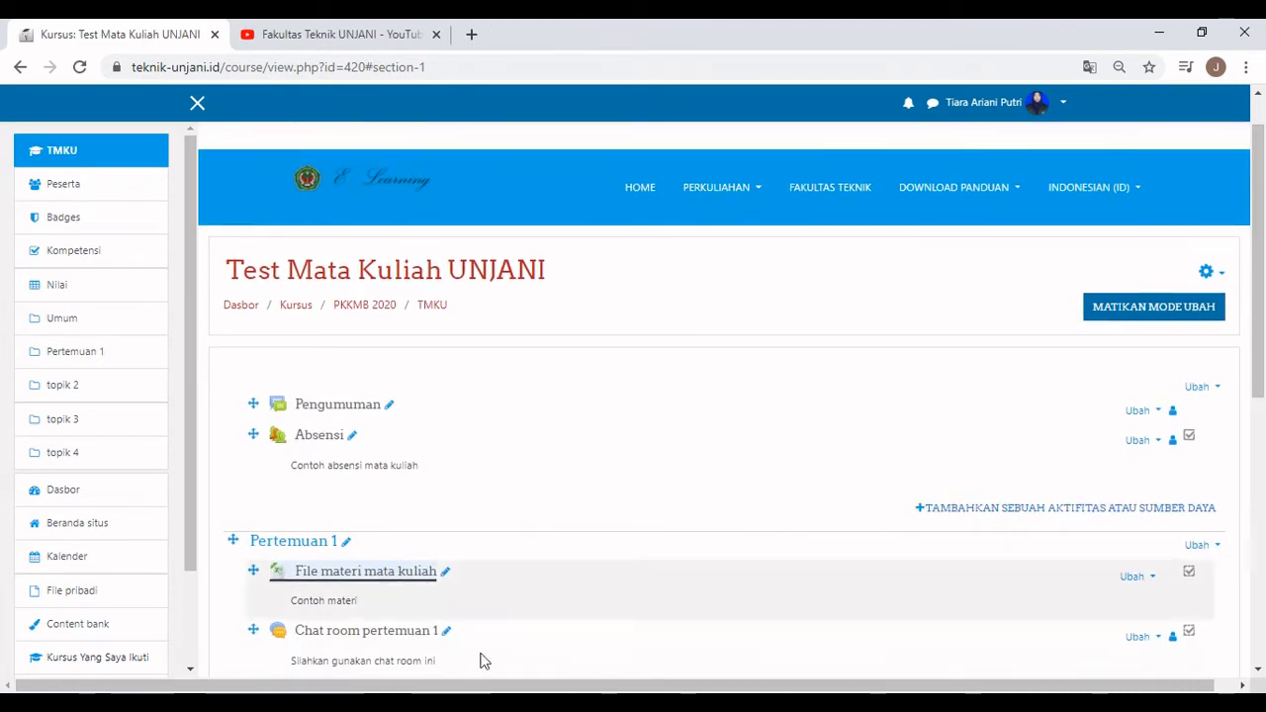
{"action": "left_click", "coordinate": [383, 644]}
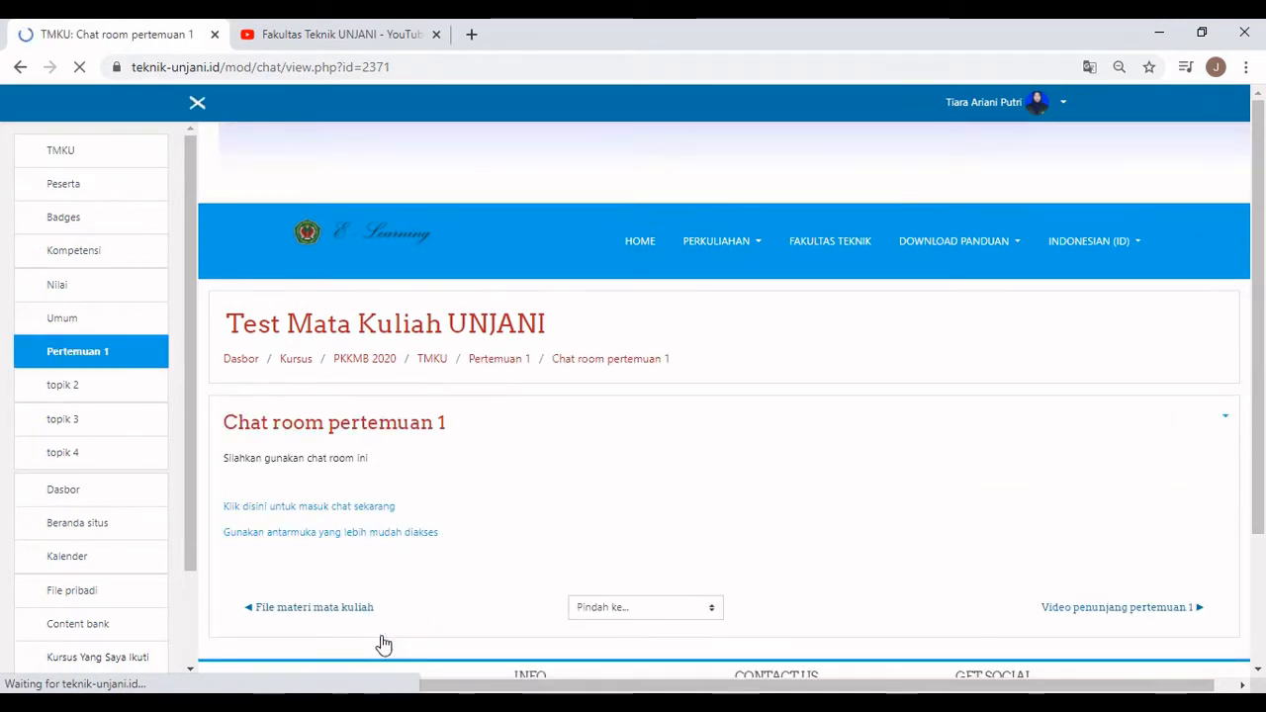
{"action": "left_click", "coordinate": [306, 506]}
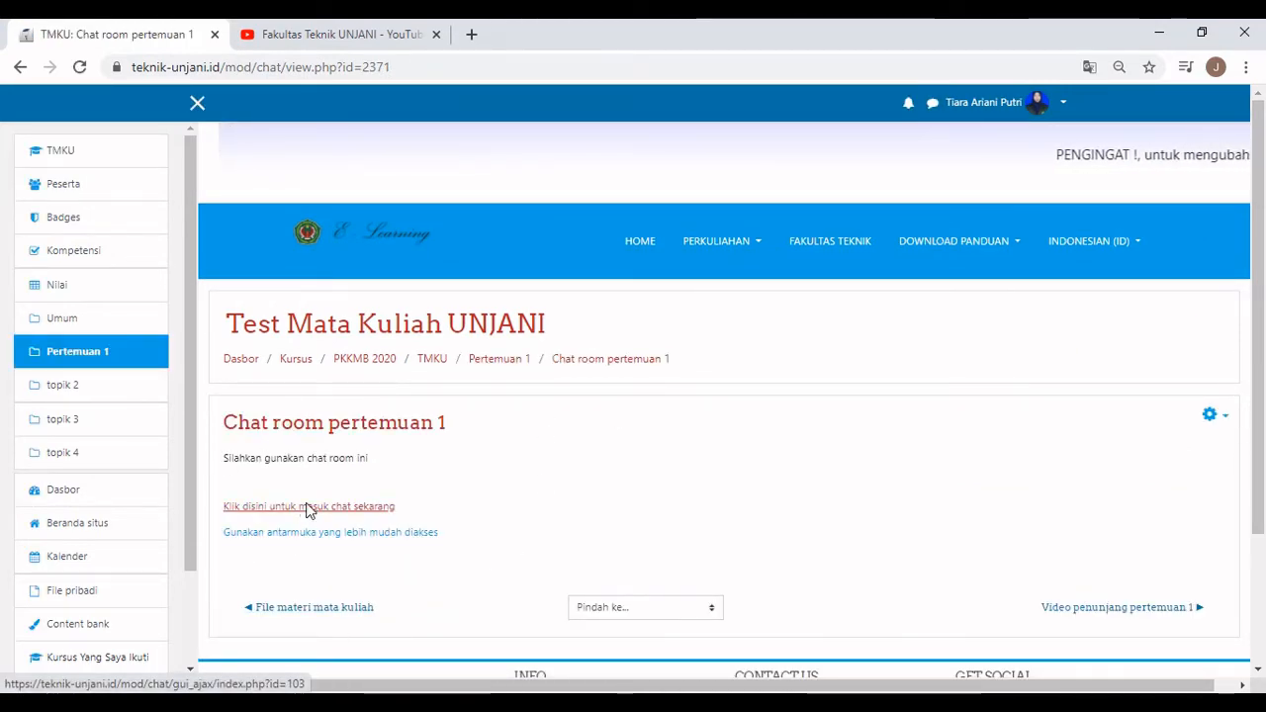
{"action": "type", "text": "test"}
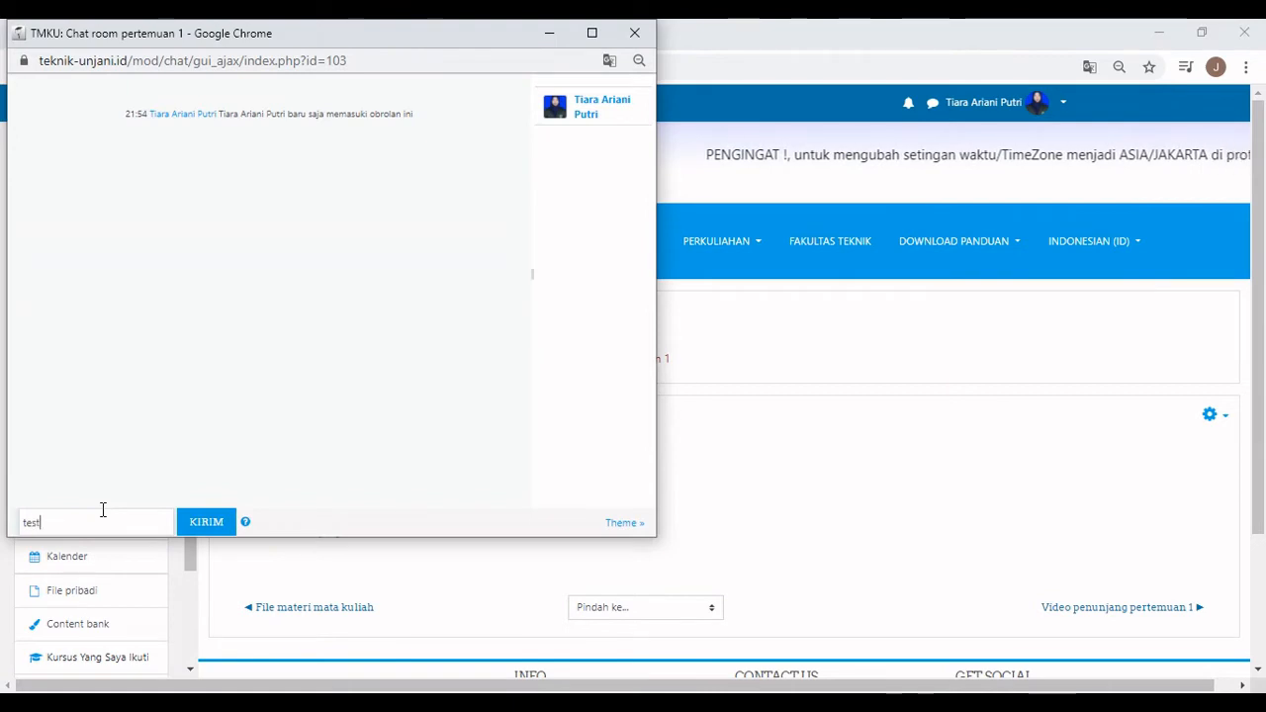
{"action": "key", "text": "Return"}
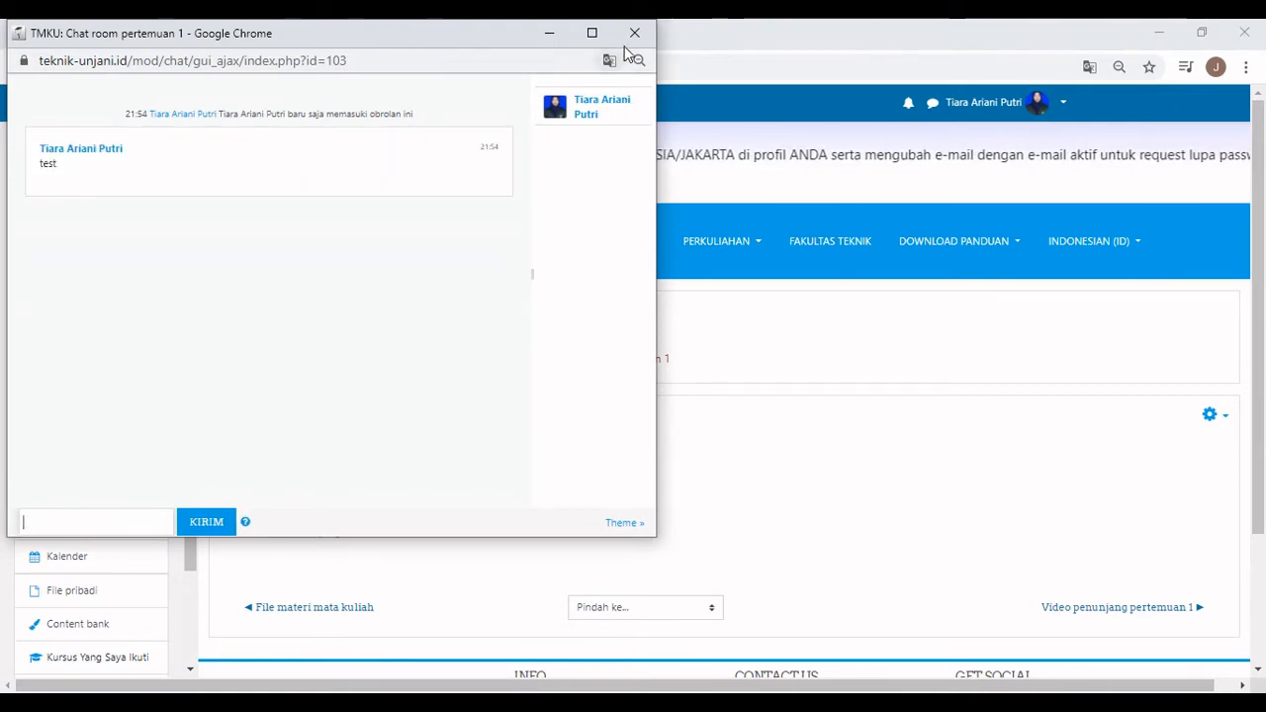
{"action": "left_click", "coordinate": [625, 44]}
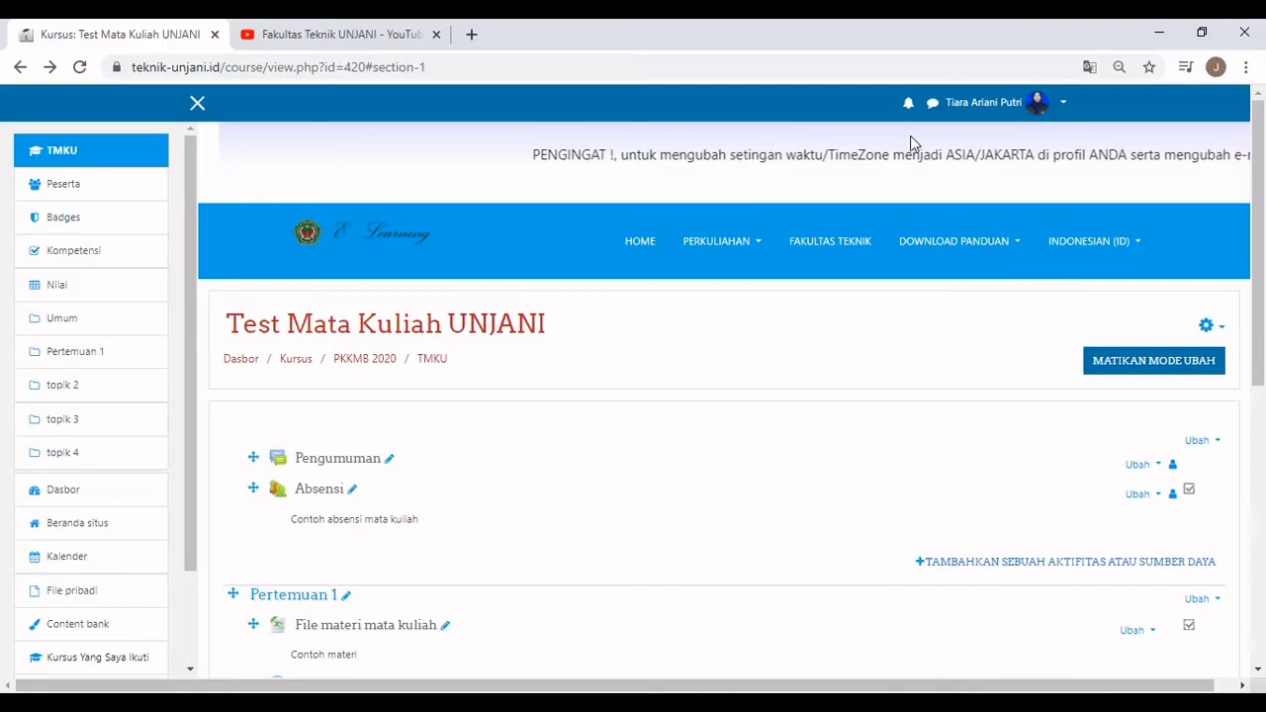
Add a Page resource to Pertemuan 1 named 'Video penunjang pertemuan 1'.
{"action": "scroll", "coordinate": [915, 224], "scroll_direction": "down", "scroll_amount": 3}
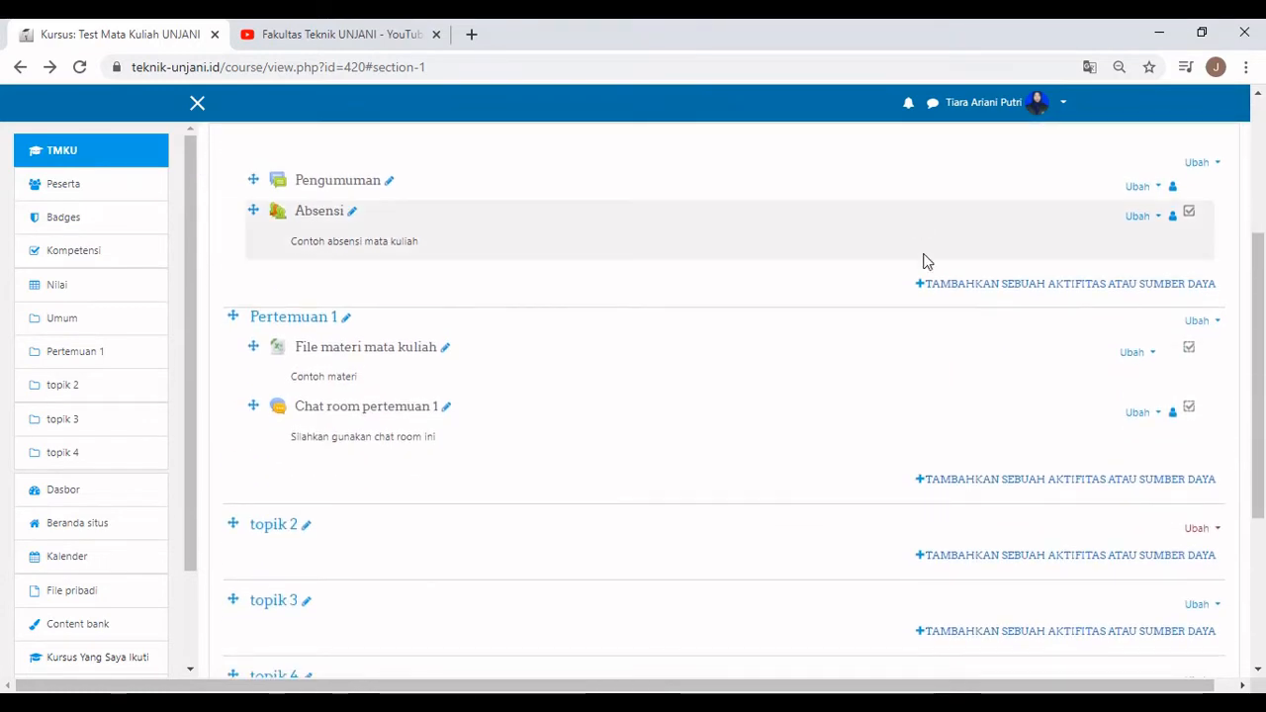
{"action": "left_click", "coordinate": [988, 479]}
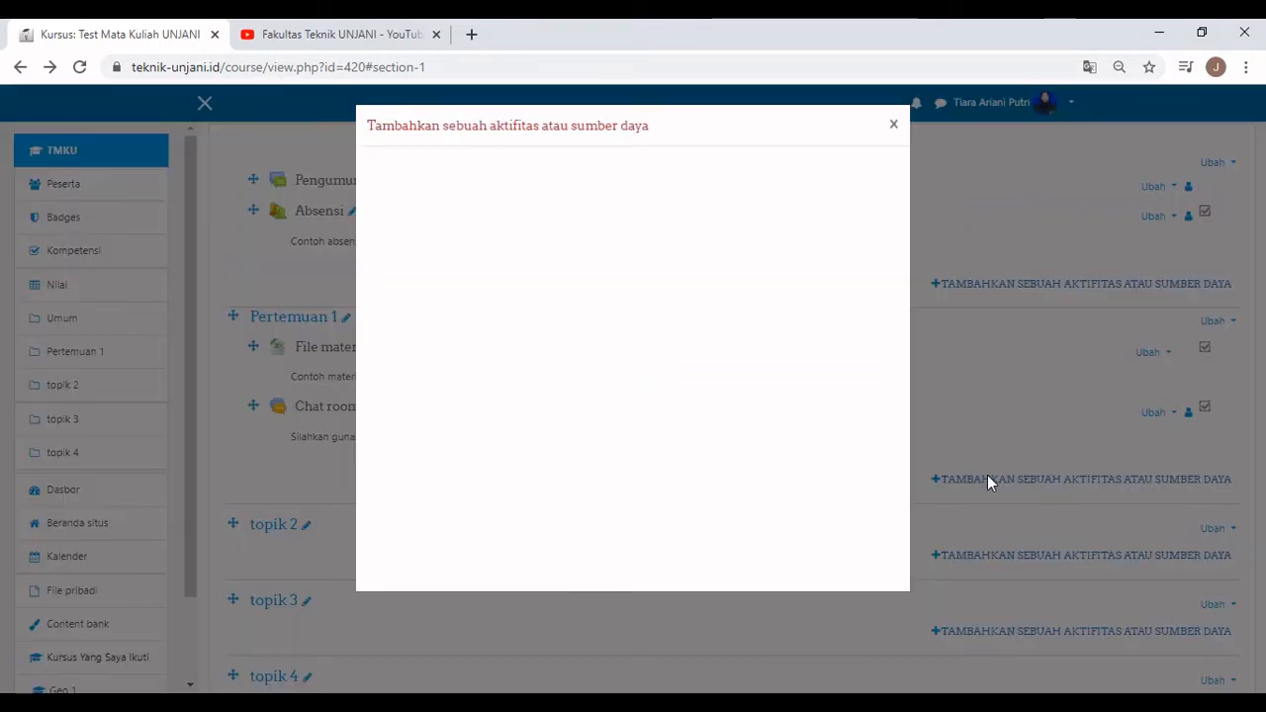
{"action": "left_click", "coordinate": [842, 460]}
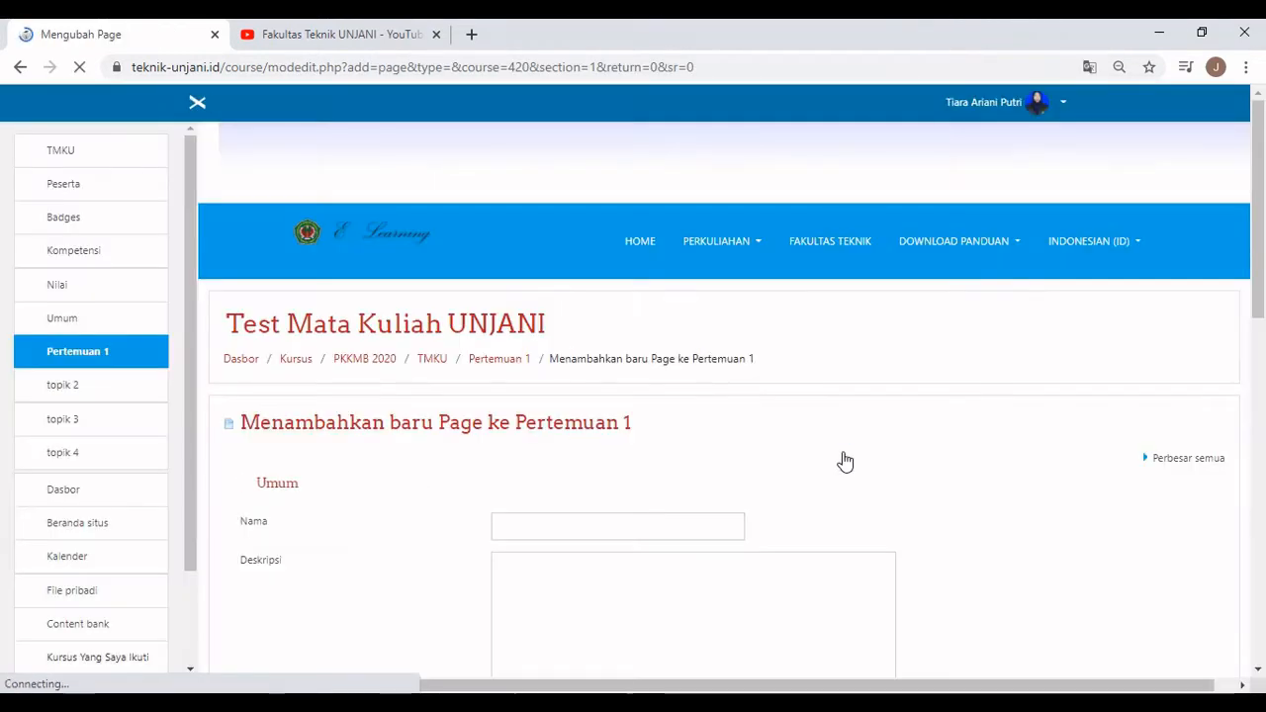
{"action": "scroll", "coordinate": [826, 431], "scroll_direction": "down", "scroll_amount": 2}
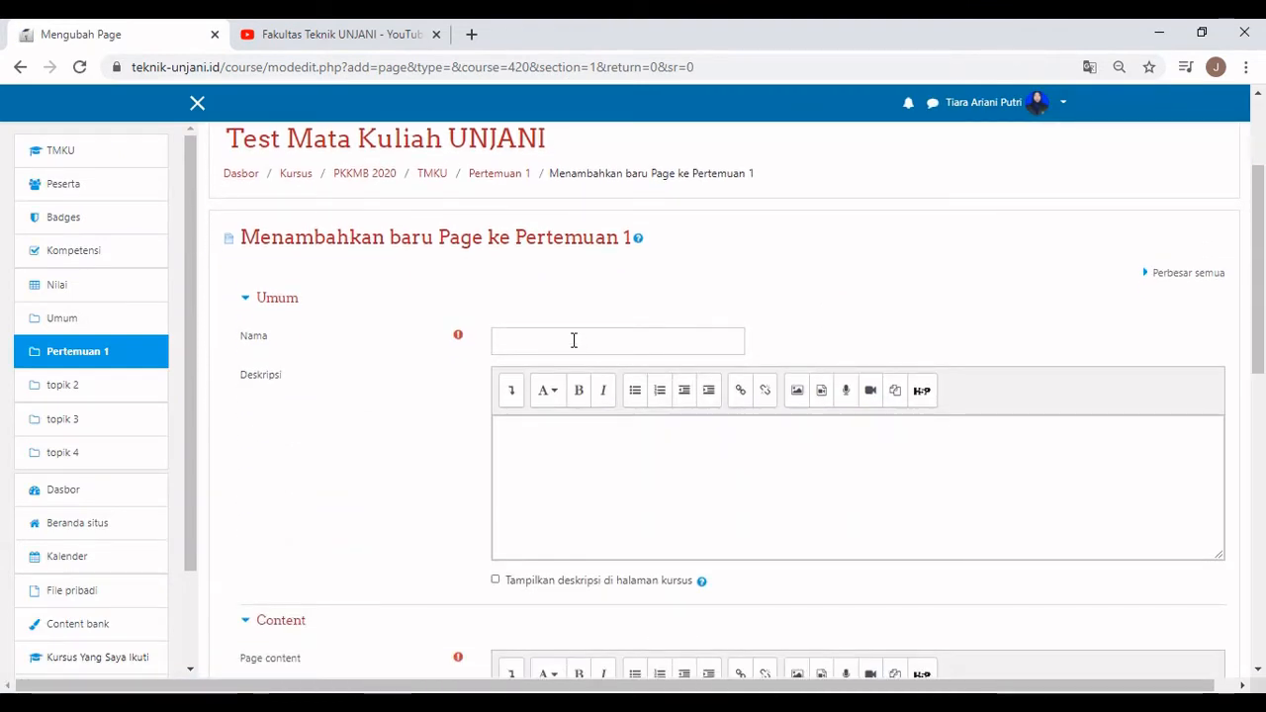
{"action": "left_click", "coordinate": [573, 340]}
{"action": "type", "text": "V"}
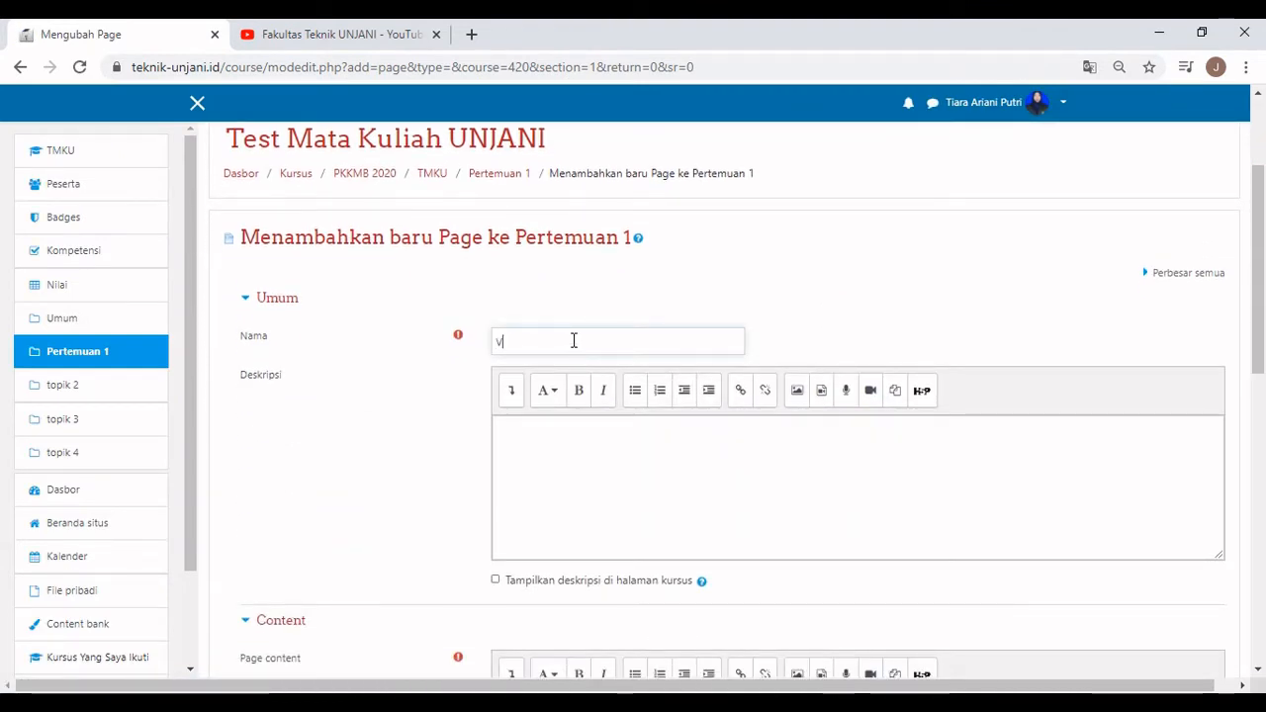
{"action": "type", "text": "ideo pen"}
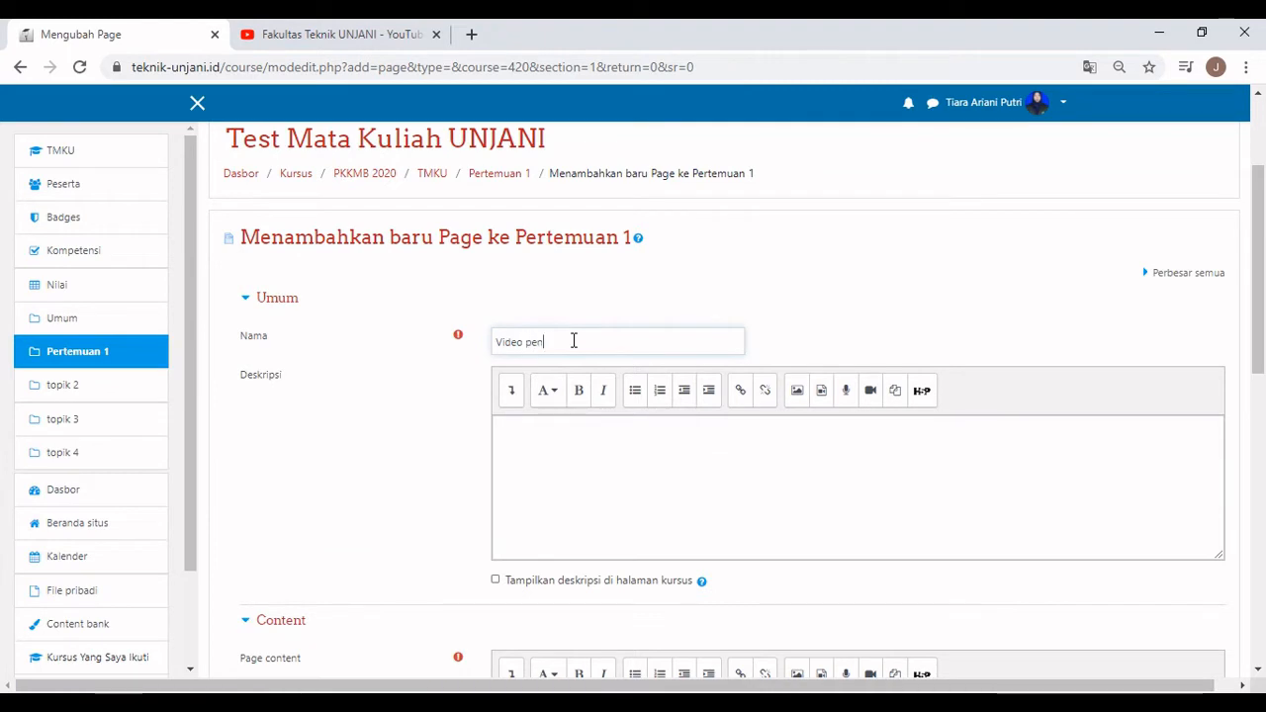
{"action": "type", "text": "unjang per"}
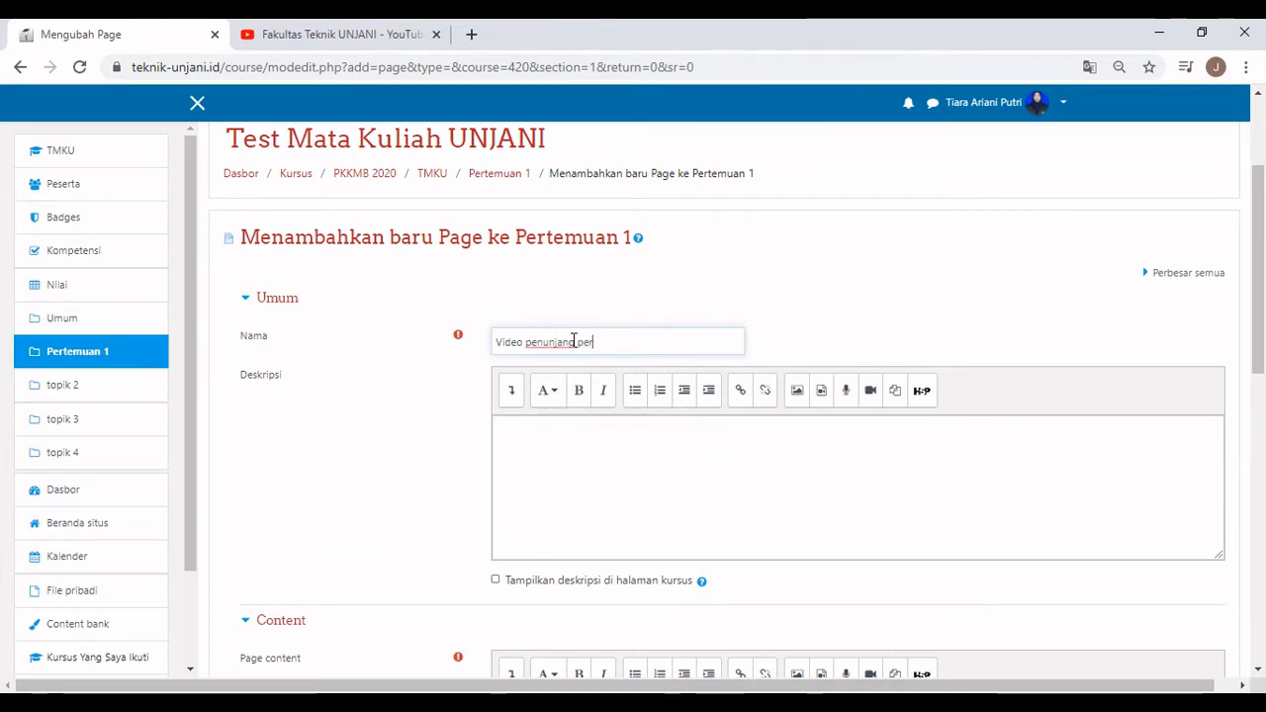
{"action": "type", "text": "temuan 1"}
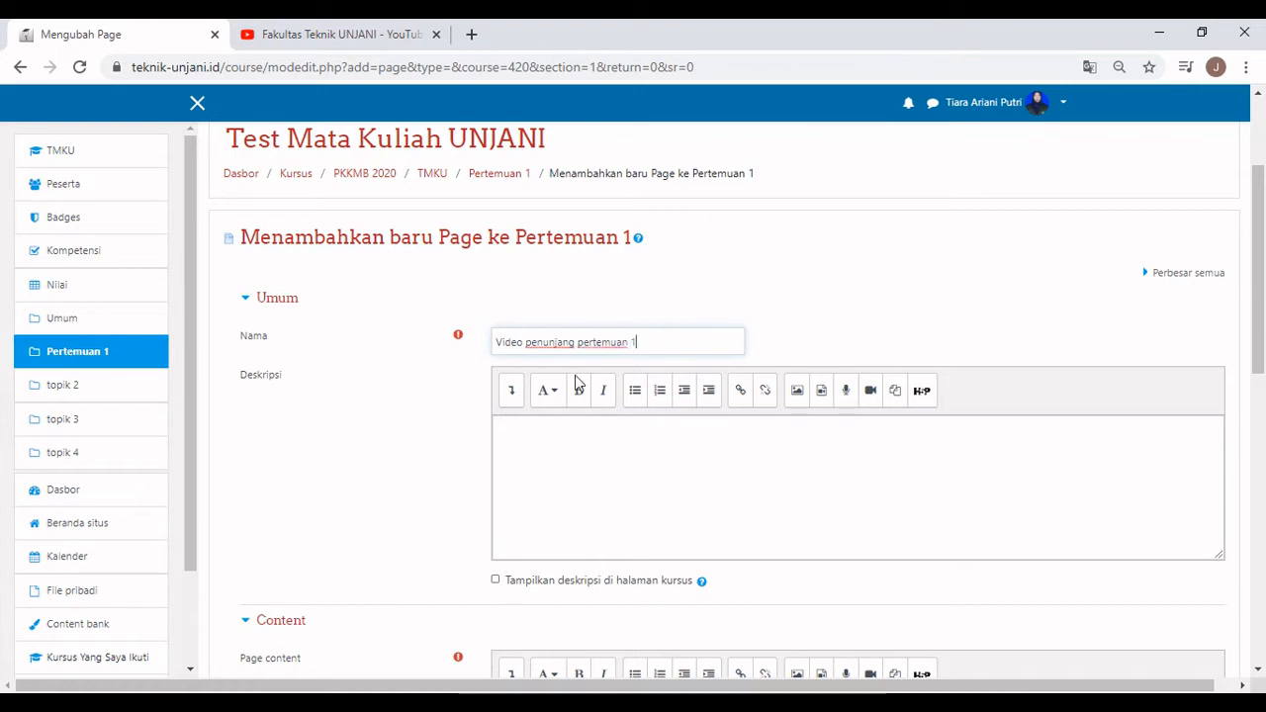
Describe the page as 'Video tutorial' and show the description on the course page.
{"action": "left_click", "coordinate": [579, 426]}
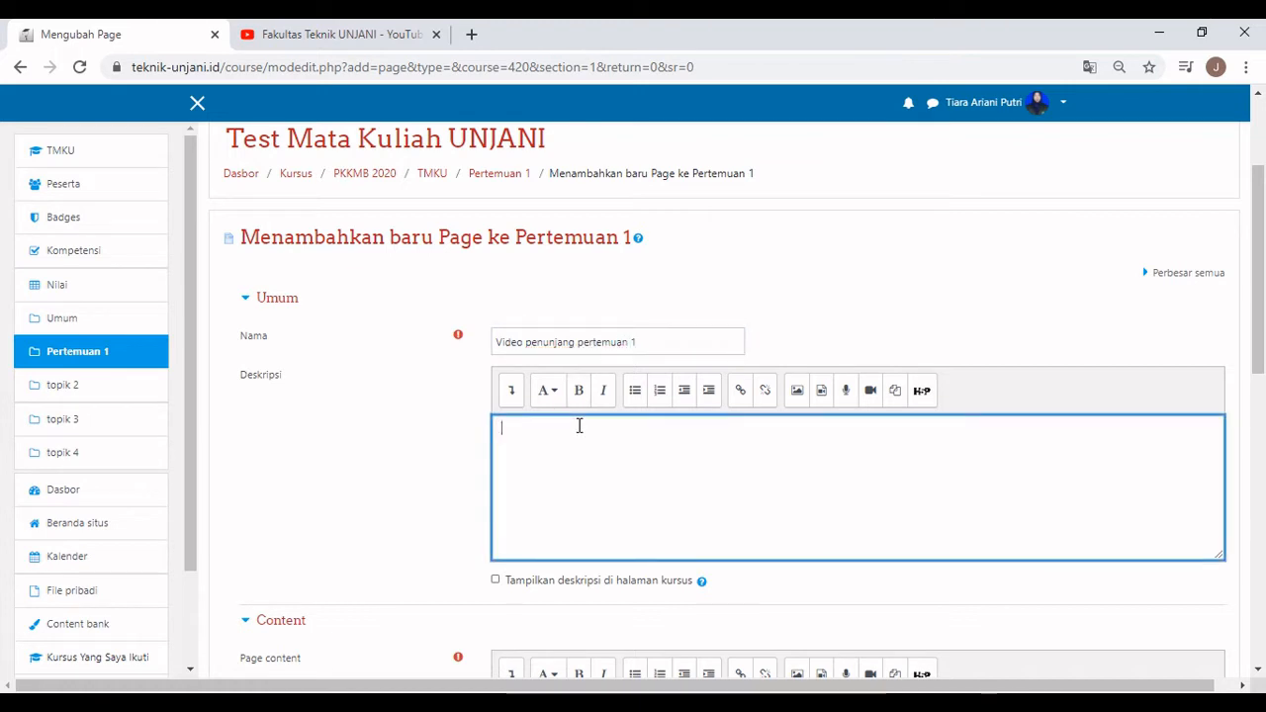
{"action": "type", "text": "Video t"}
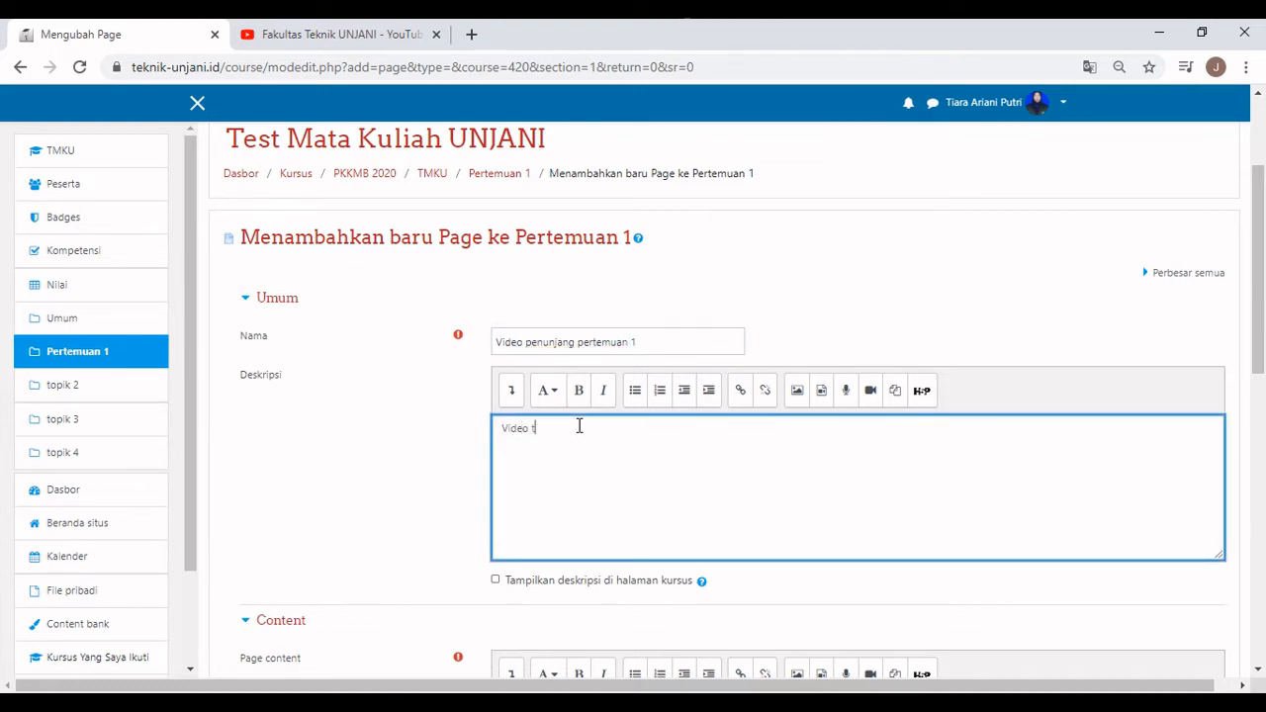
{"action": "type", "text": "utorial"}
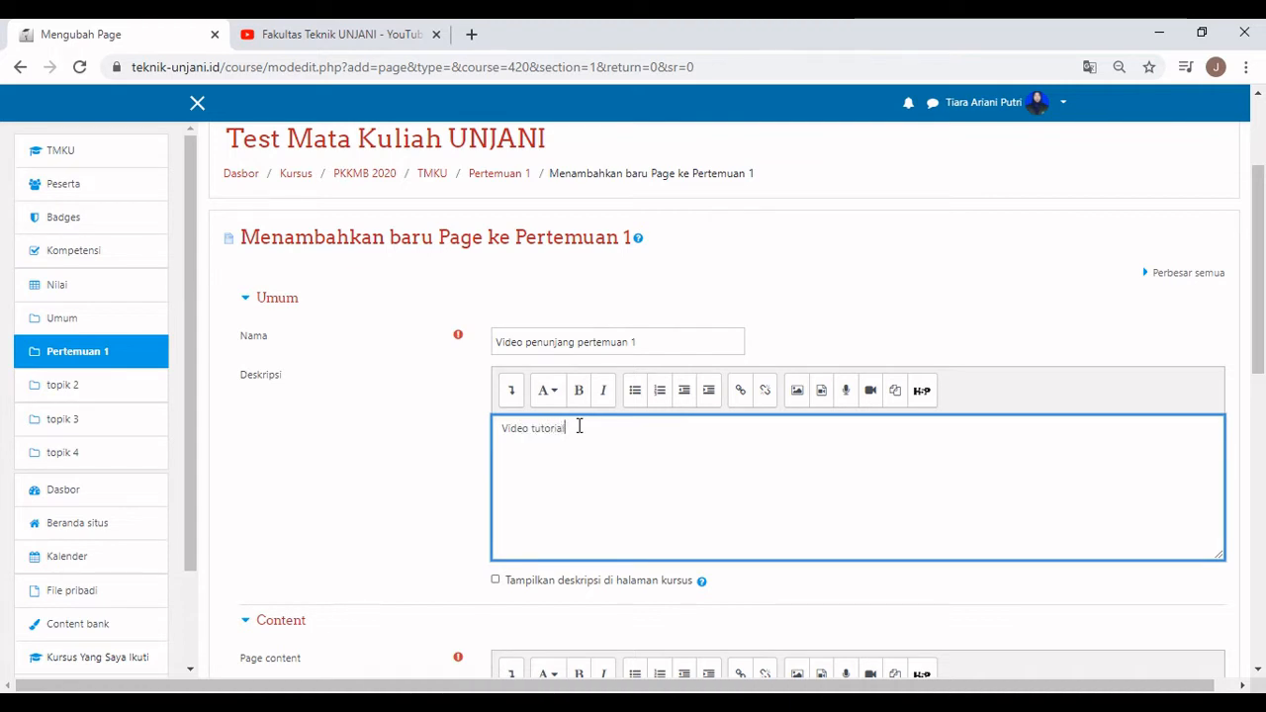
{"action": "left_click", "coordinate": [566, 585]}
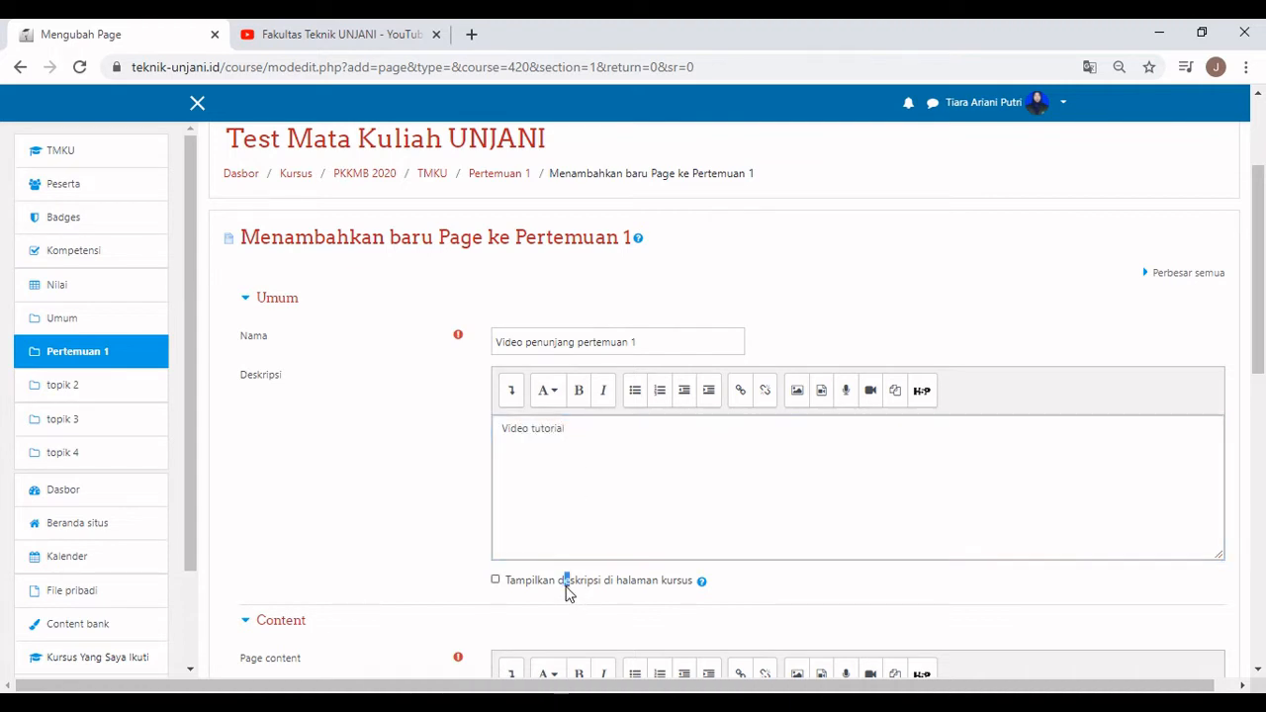
{"action": "scroll", "coordinate": [534, 589], "scroll_direction": "down", "scroll_amount": 3}
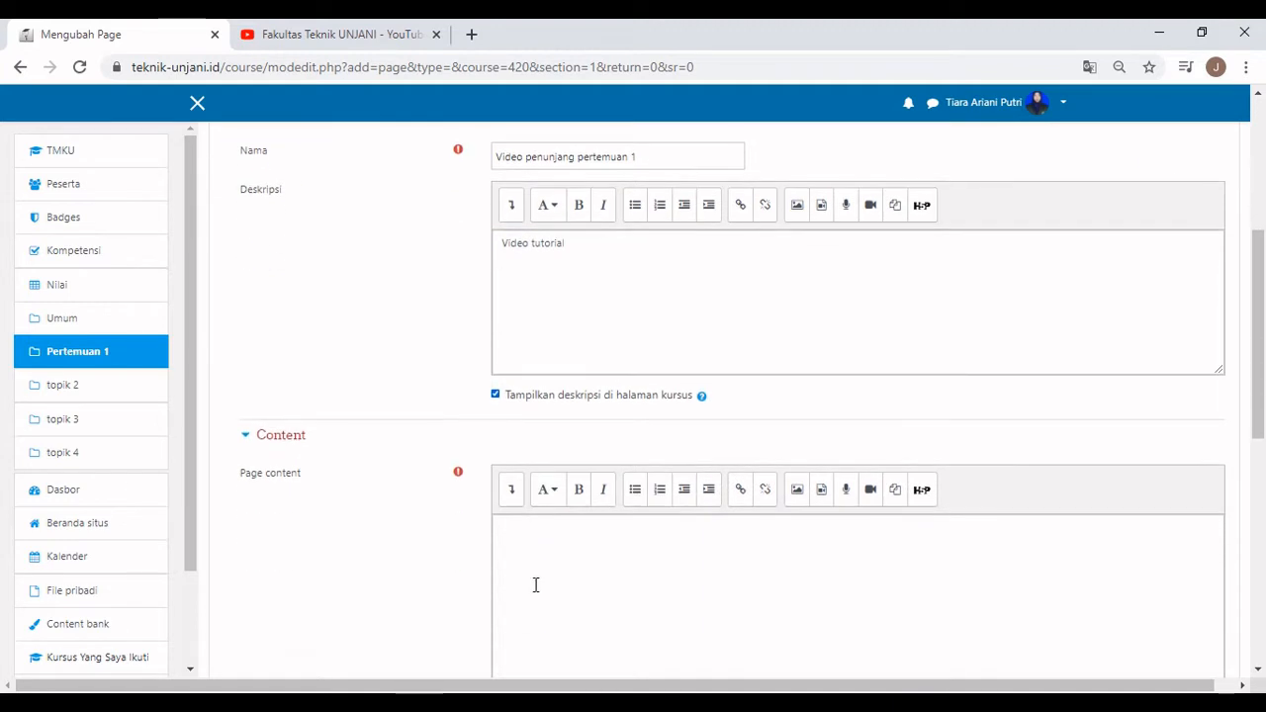
{"action": "scroll", "coordinate": [535, 585], "scroll_direction": "down", "scroll_amount": 2}
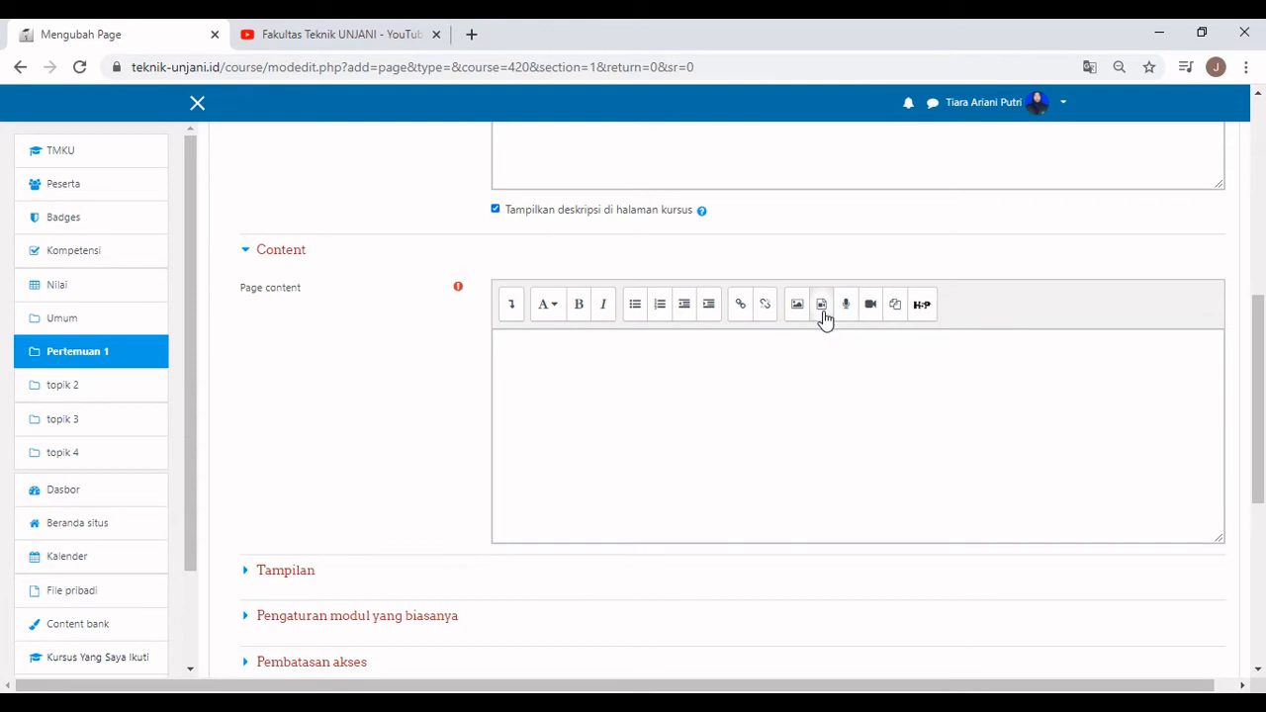
Open the Insert media Video tab and copy the first Fakultas Teknik UNJANI YouTube video's link.
{"action": "left_click", "coordinate": [821, 313]}
{"action": "left_click", "coordinate": [488, 345]}
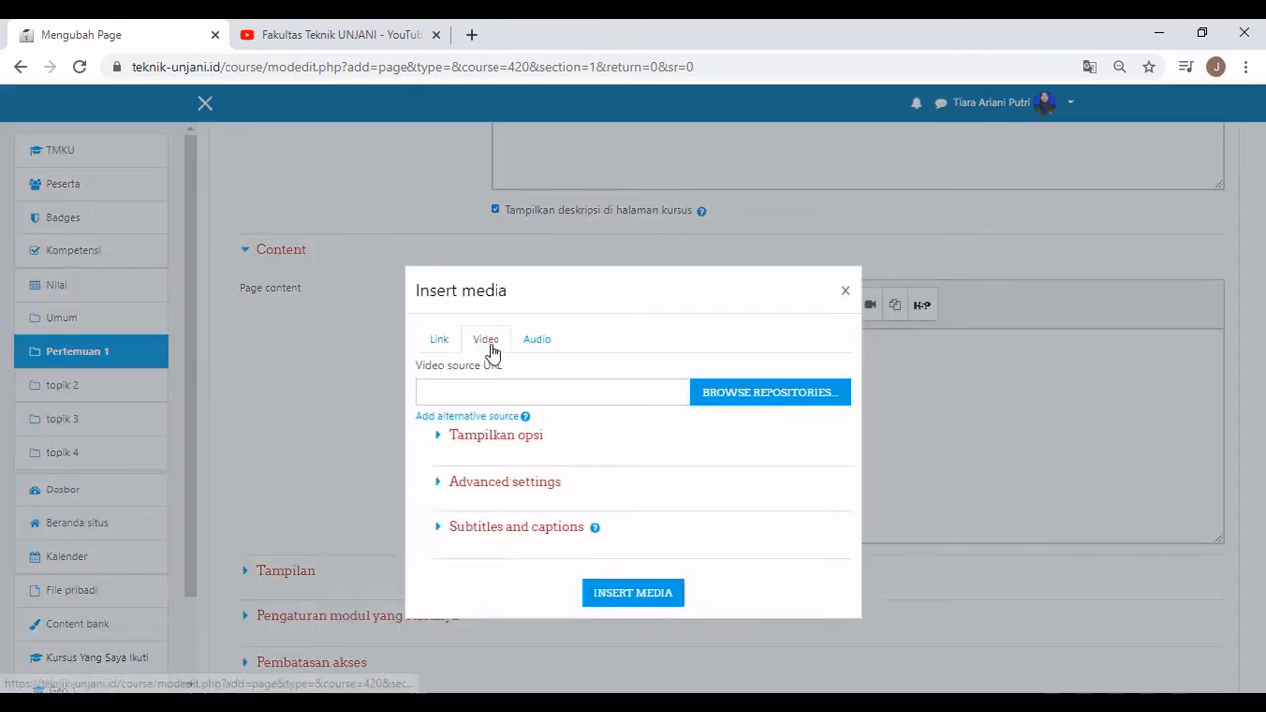
{"action": "left_click", "coordinate": [332, 34]}
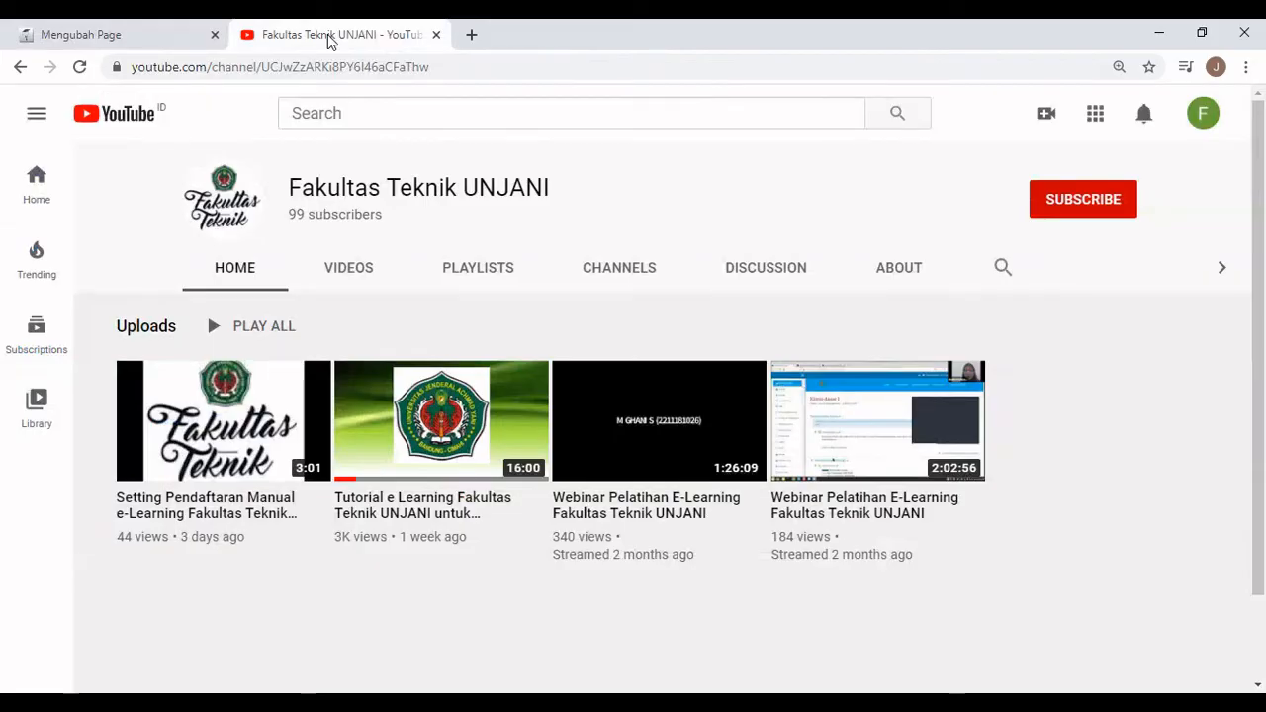
{"action": "right_click", "coordinate": [254, 396]}
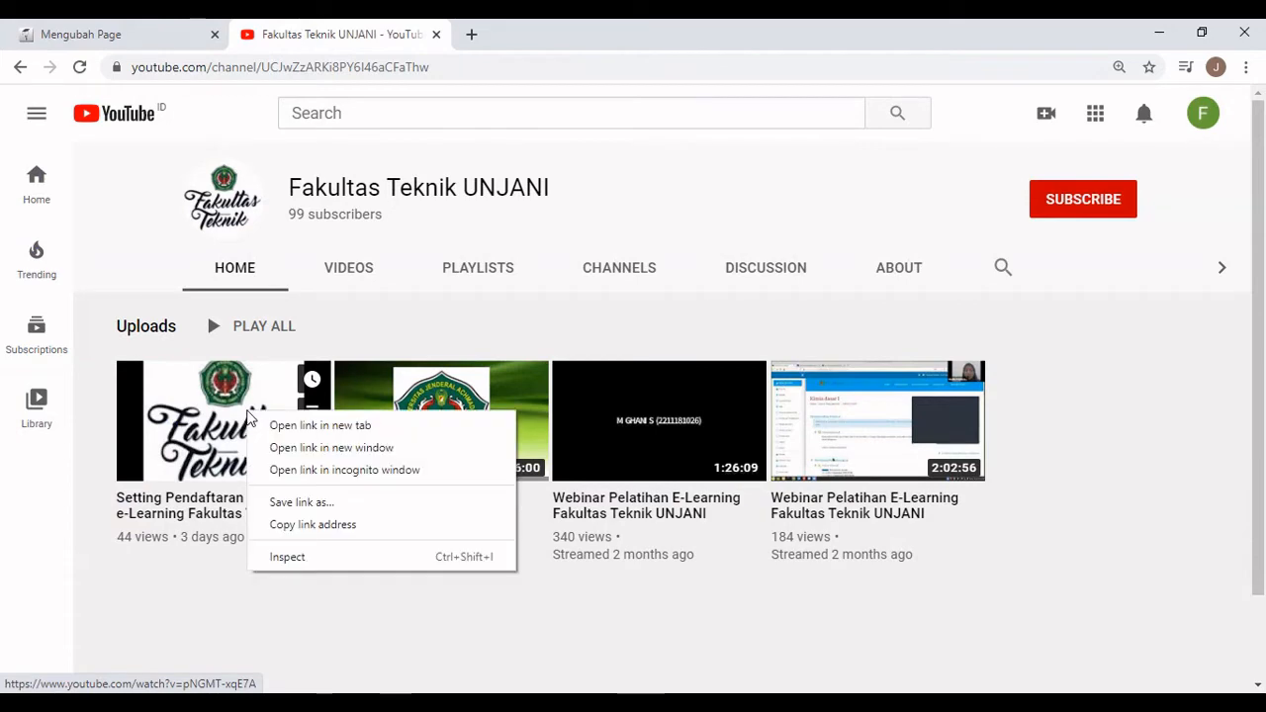
{"action": "left_click", "coordinate": [325, 526]}
{"action": "left_click", "coordinate": [85, 33]}
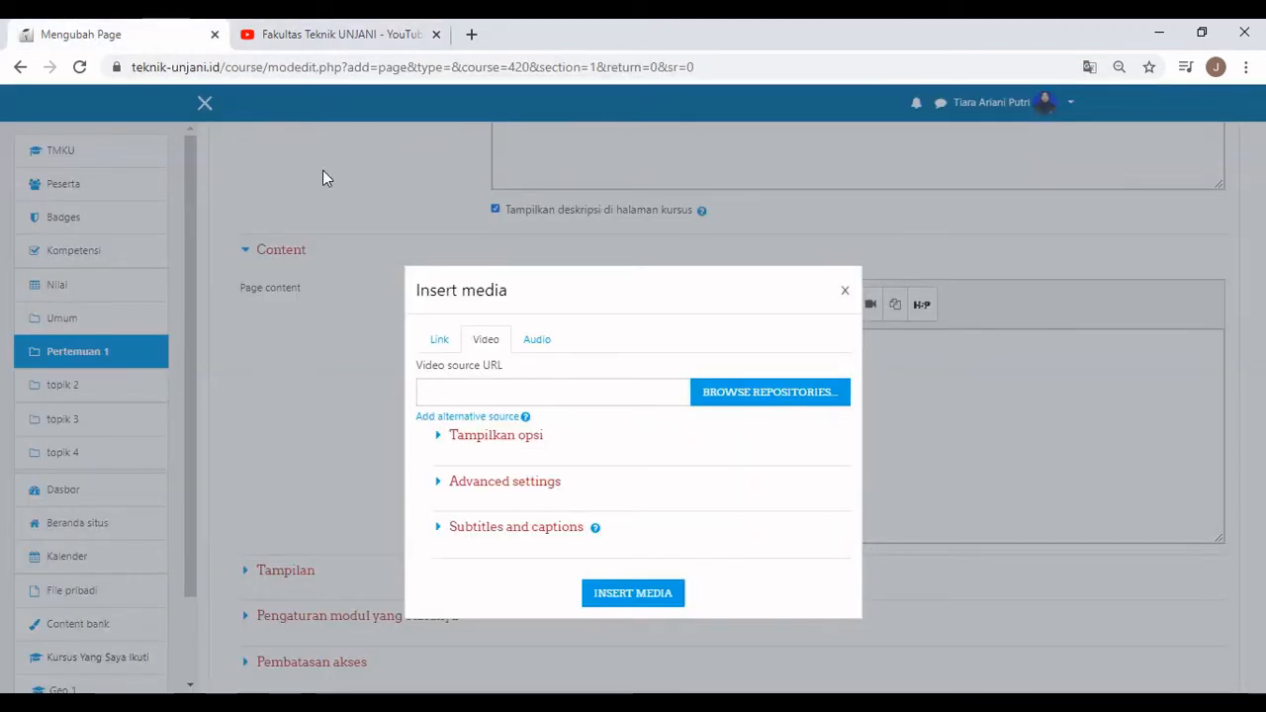
Paste the YouTube link as the video source and title it 'Video tutorial Pendaftaran Mandiri e-Learning FT UNJANI'.
{"action": "right_click", "coordinate": [545, 399]}
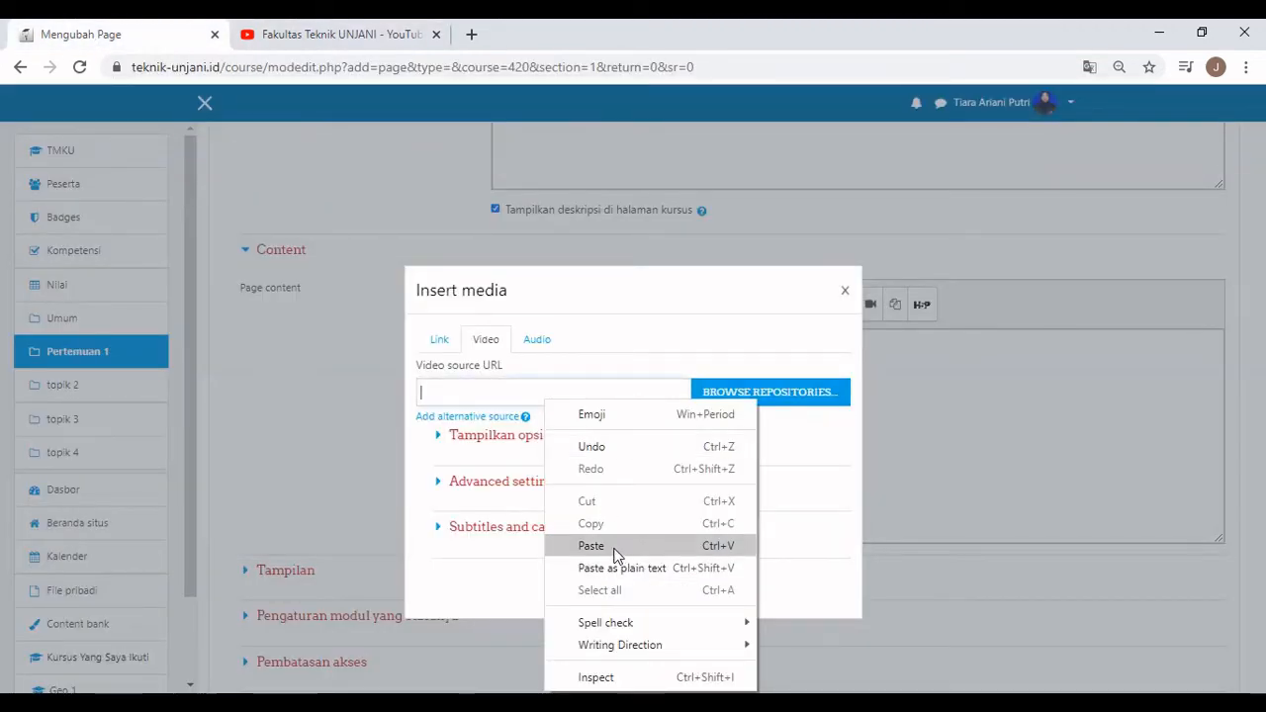
{"action": "left_click", "coordinate": [615, 545]}
{"action": "left_click", "coordinate": [521, 439]}
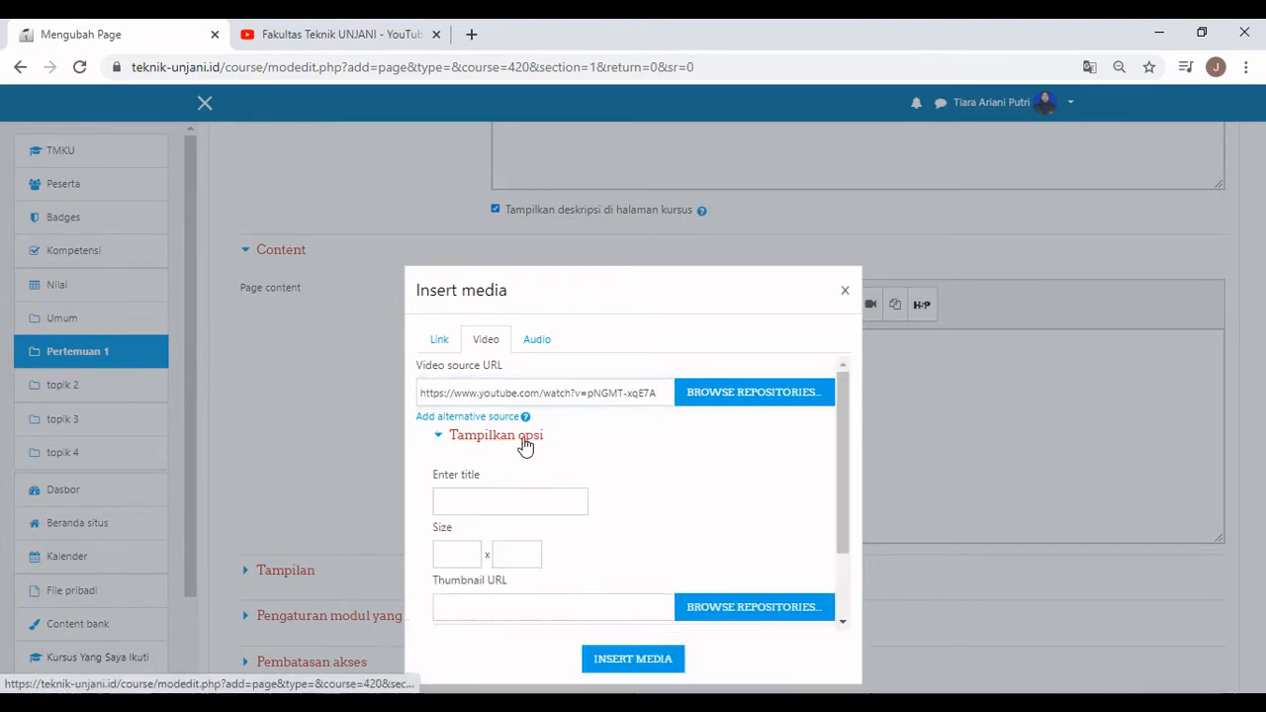
{"action": "left_click", "coordinate": [529, 501]}
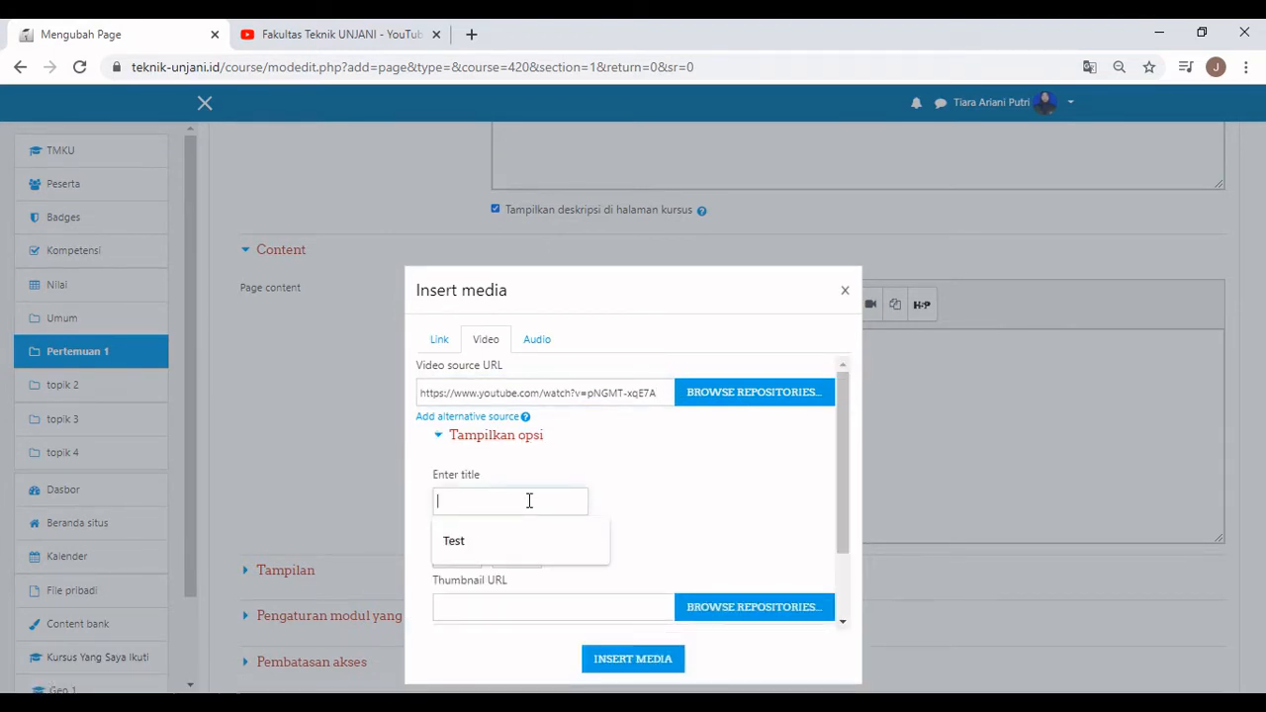
{"action": "type", "text": "Video"}
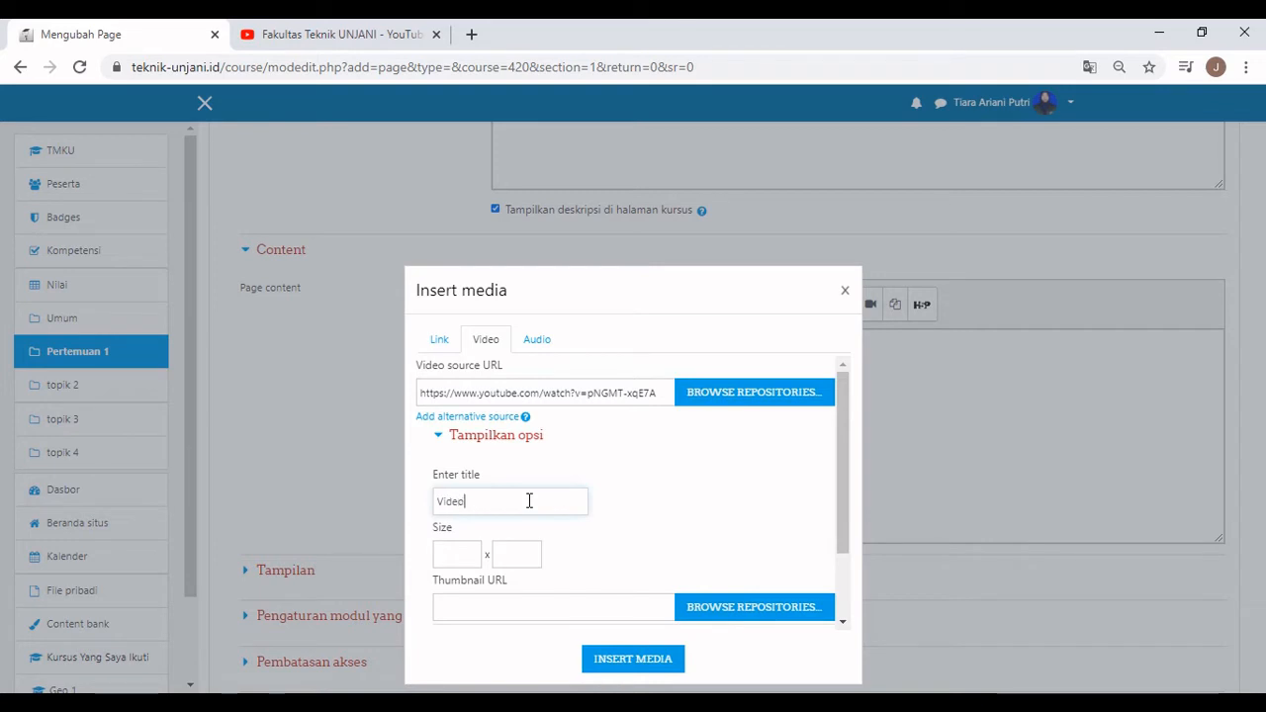
{"action": "type", "text": " tutorial "}
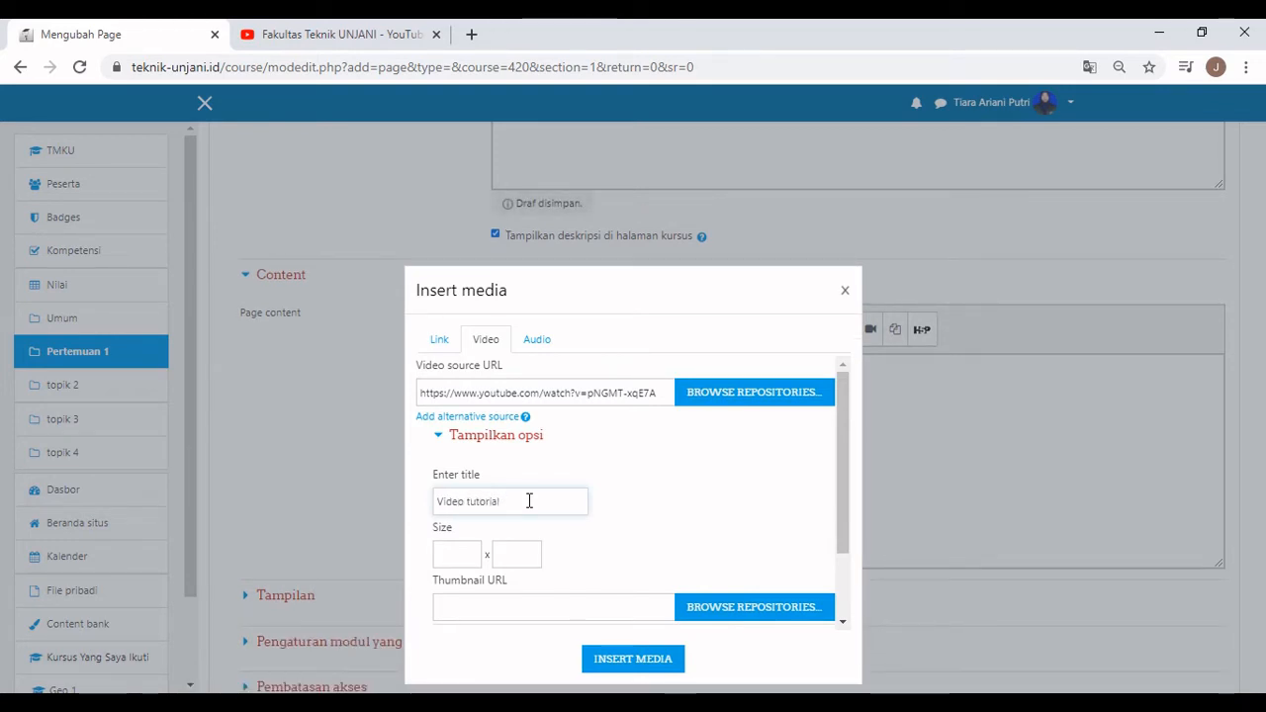
{"action": "type", "text": "Pendaftara"}
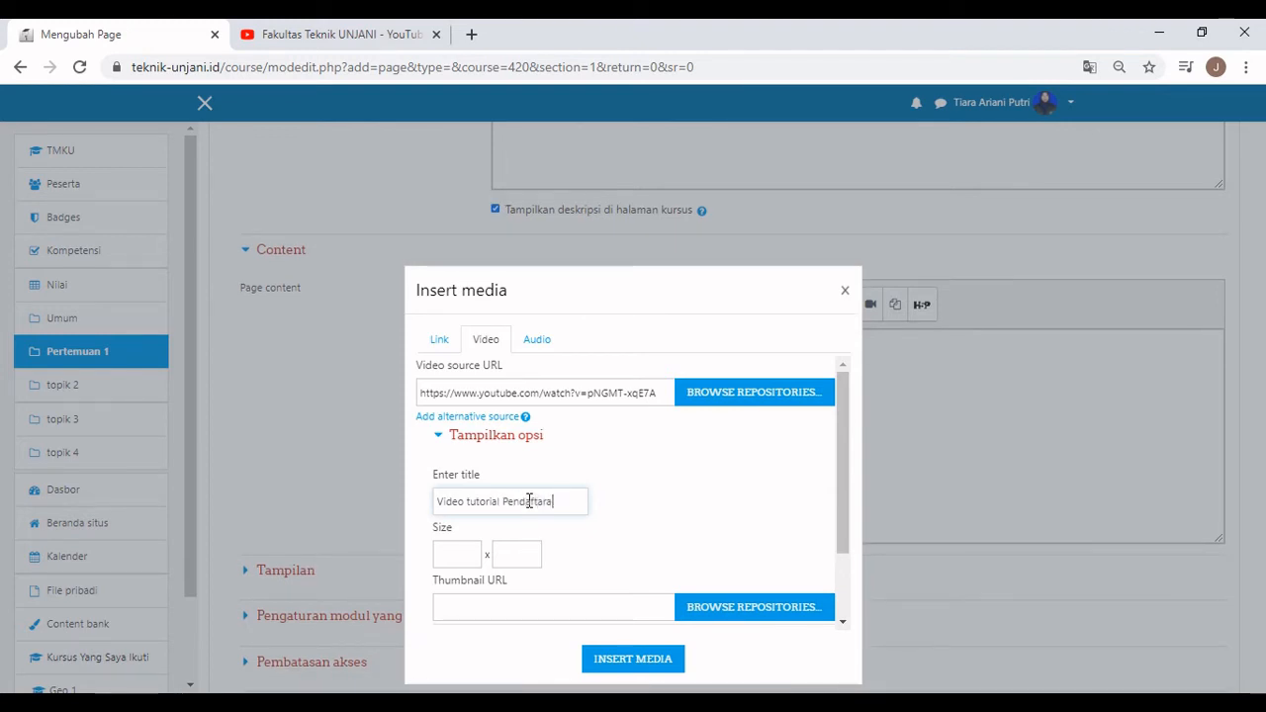
{"action": "type", "text": "n Mandiri "}
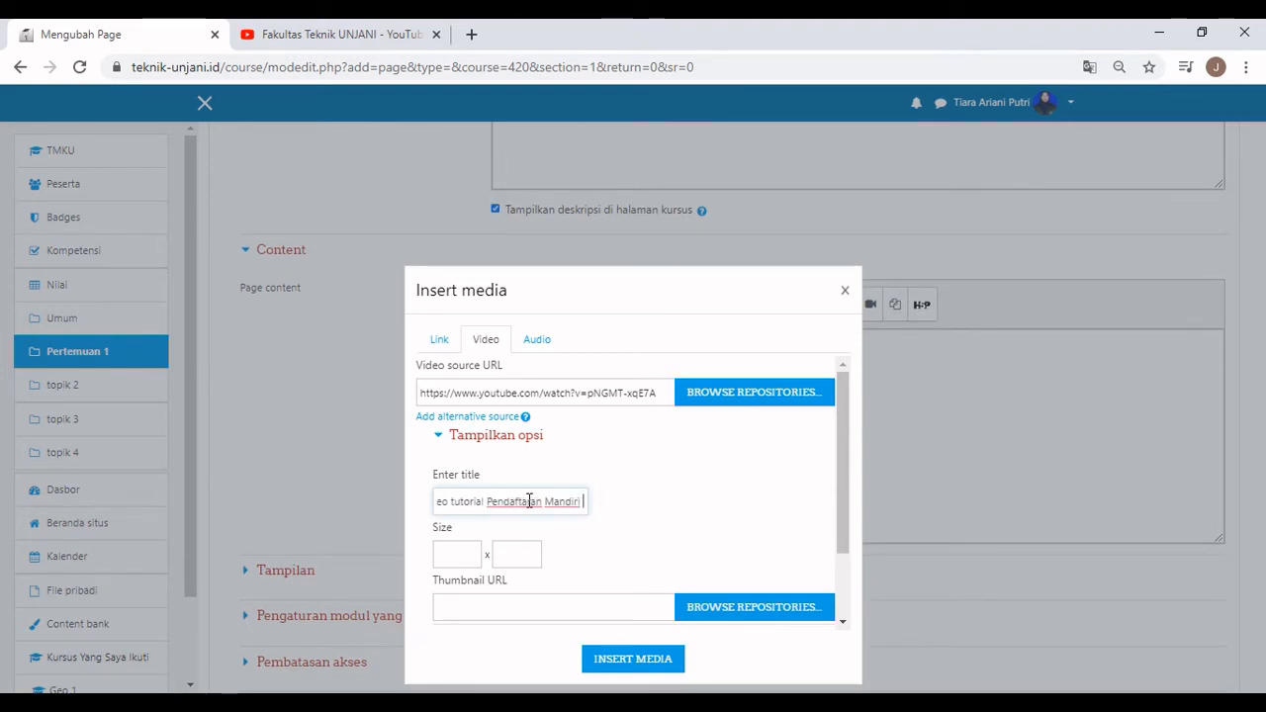
{"action": "type", "text": "e-Learni"}
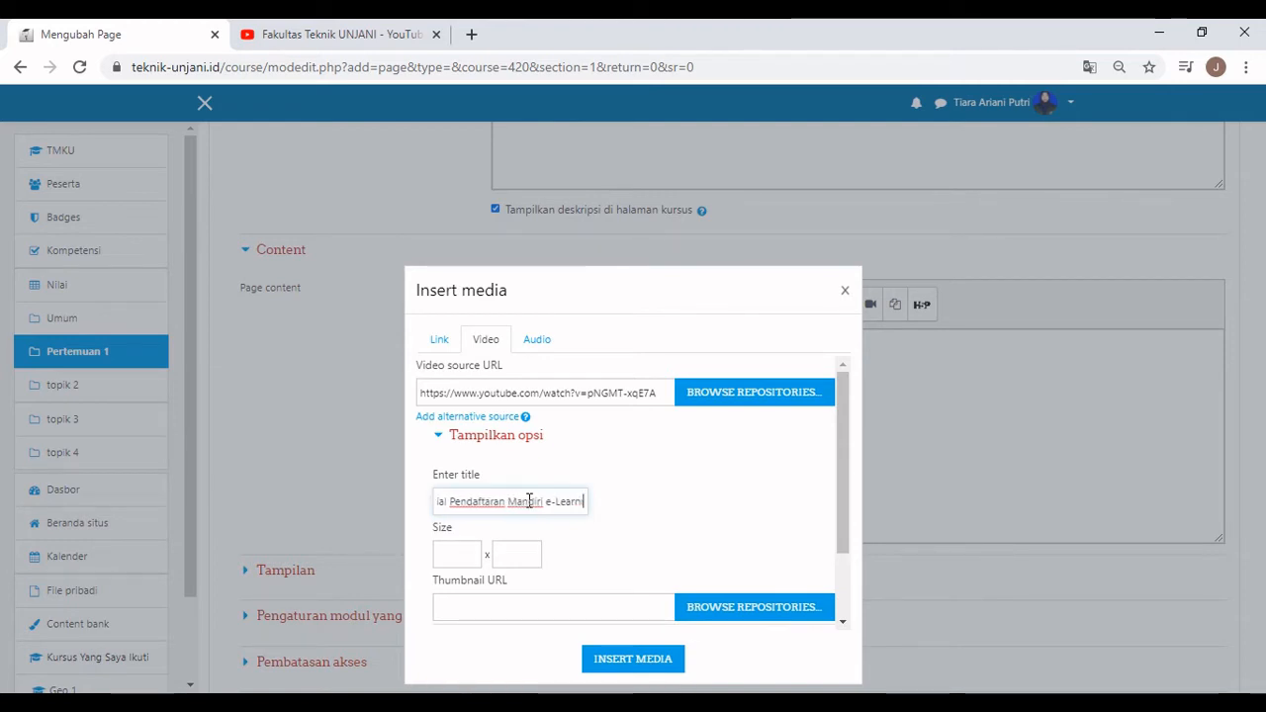
{"action": "type", "text": "ng FT UNJANI"}
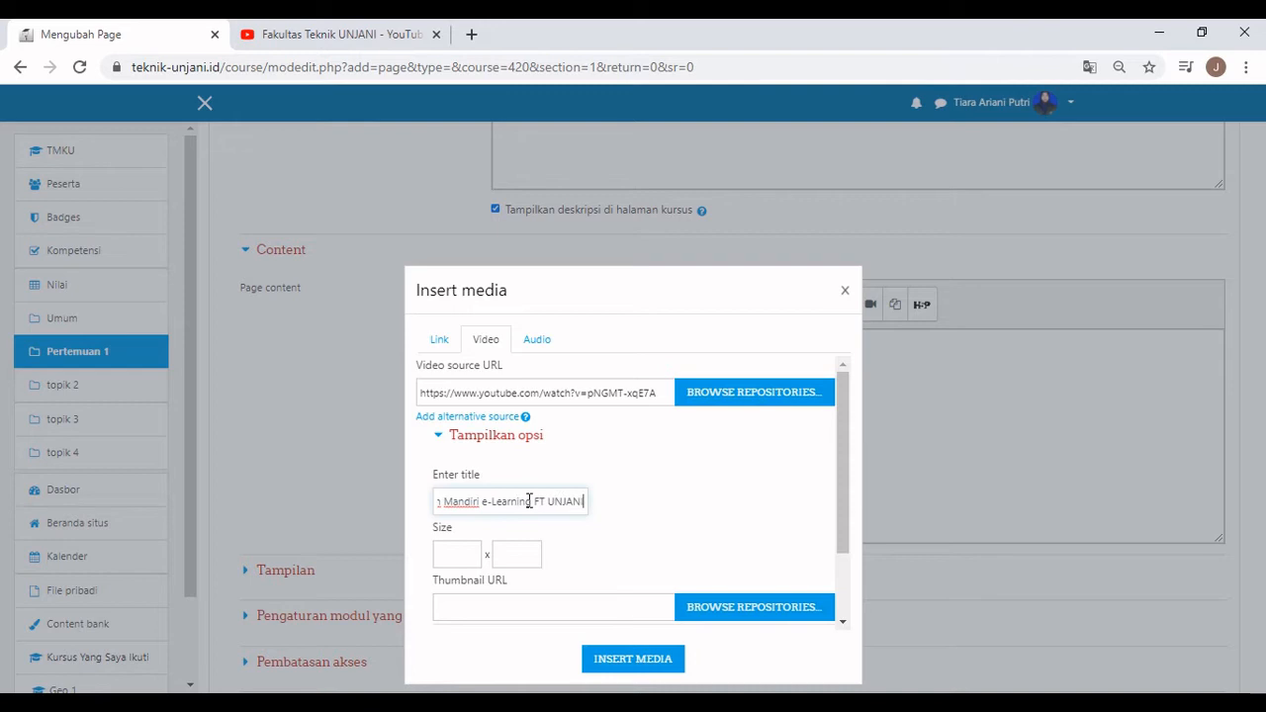
Review the advanced playback and subtitle settings, then insert the video into the page content.
{"action": "scroll", "coordinate": [619, 511], "scroll_direction": "down", "scroll_amount": 2}
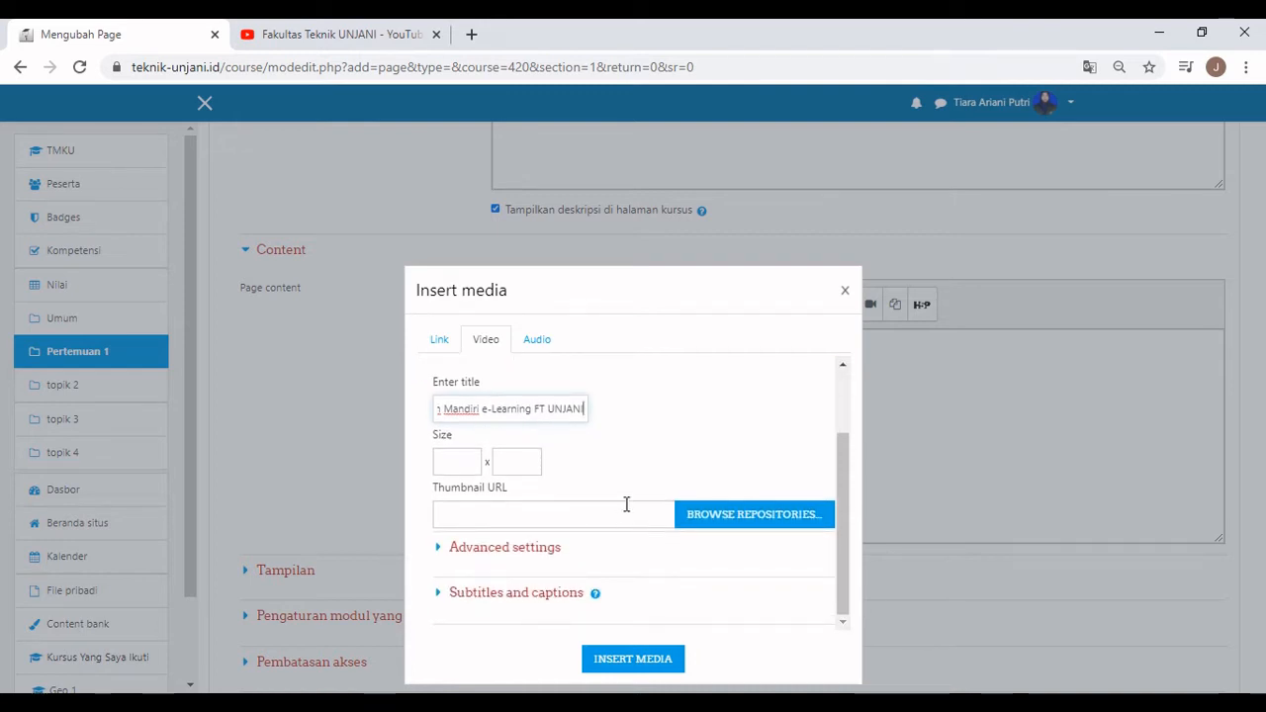
{"action": "left_click", "coordinate": [537, 547]}
{"action": "scroll", "coordinate": [554, 510], "scroll_direction": "down", "scroll_amount": 2}
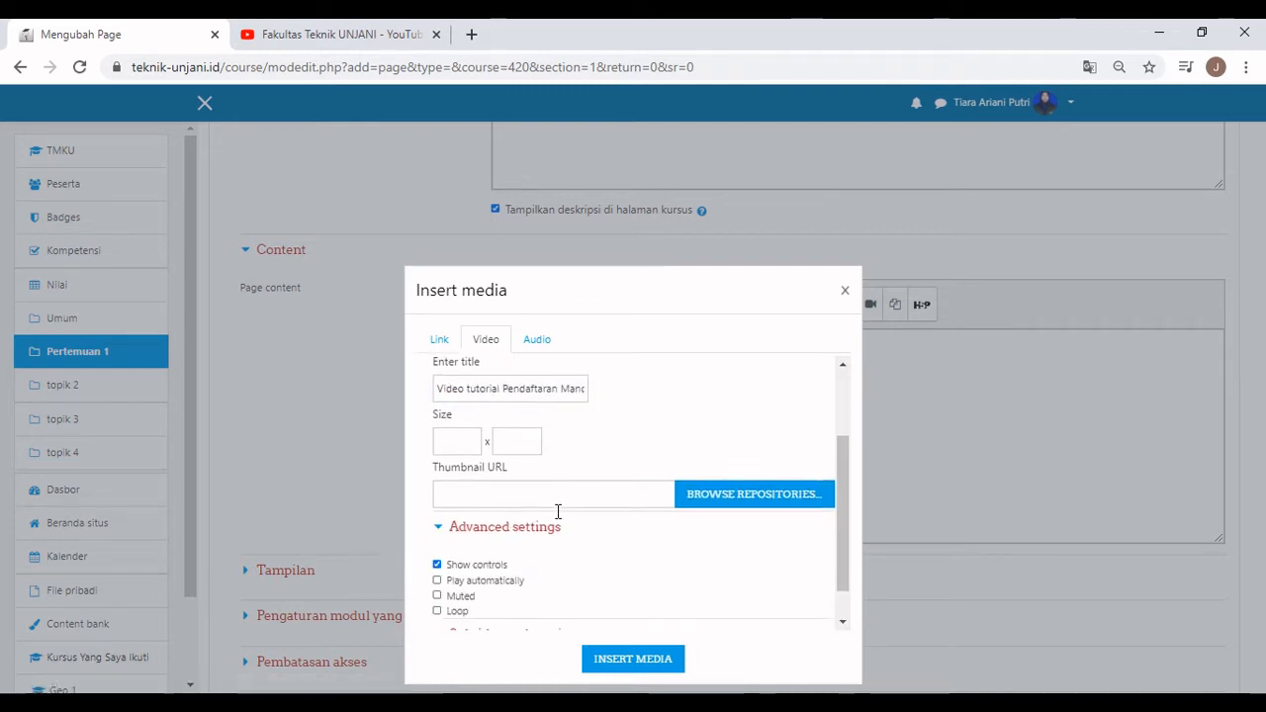
{"action": "left_click", "coordinate": [578, 596]}
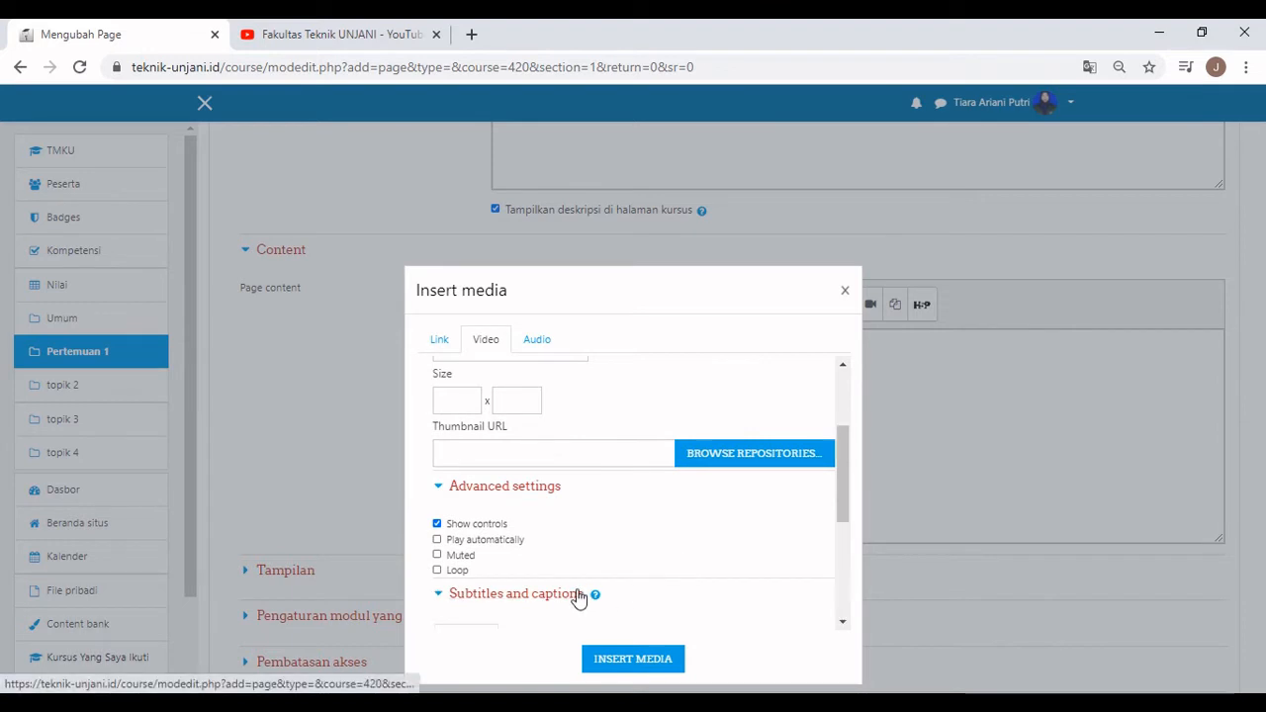
{"action": "scroll", "coordinate": [611, 542], "scroll_direction": "down", "scroll_amount": 6}
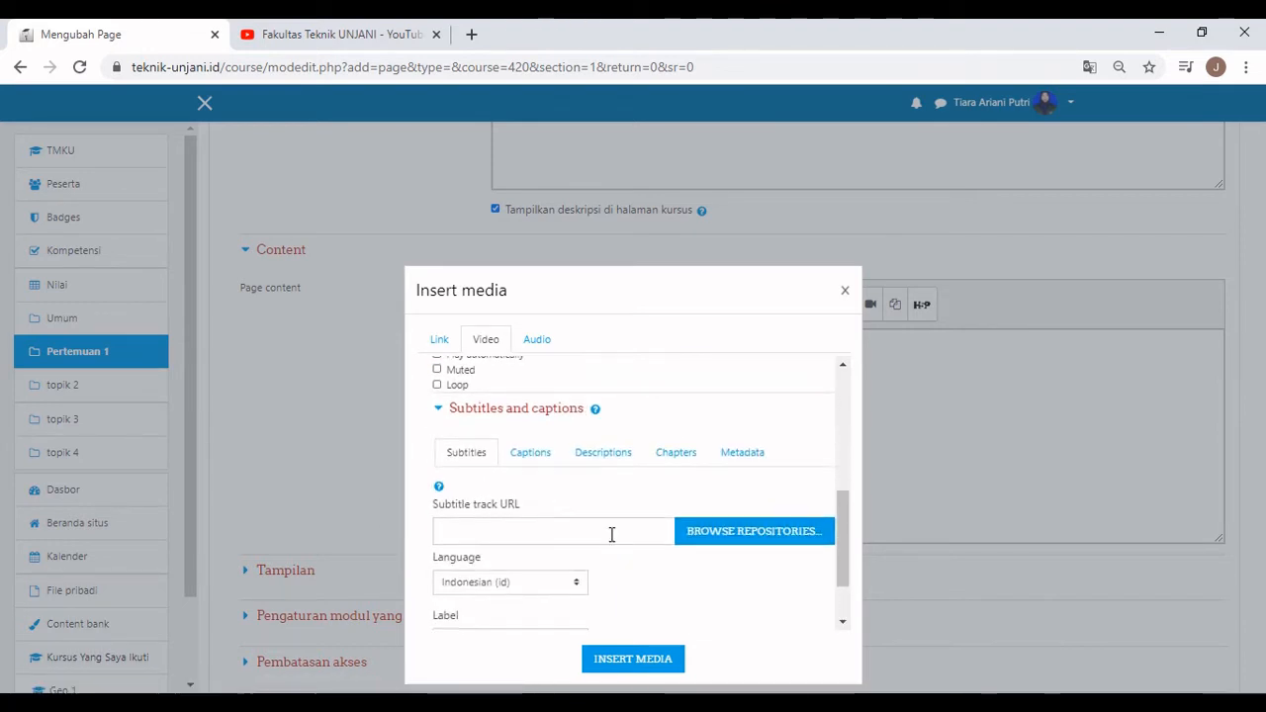
{"action": "left_click", "coordinate": [620, 661]}
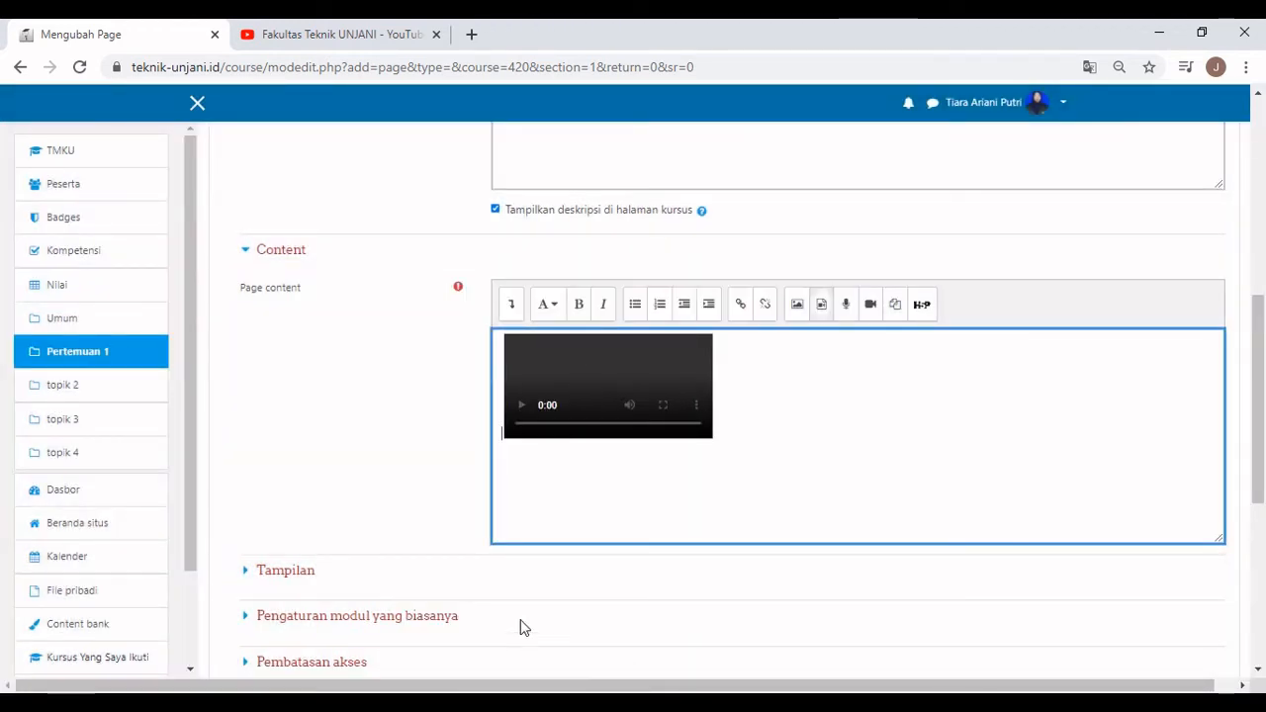
Add the caption 'Berikut video tutorial' on a new line below the embedded video.
{"action": "left_click", "coordinate": [776, 436]}
{"action": "key", "text": "Return"}
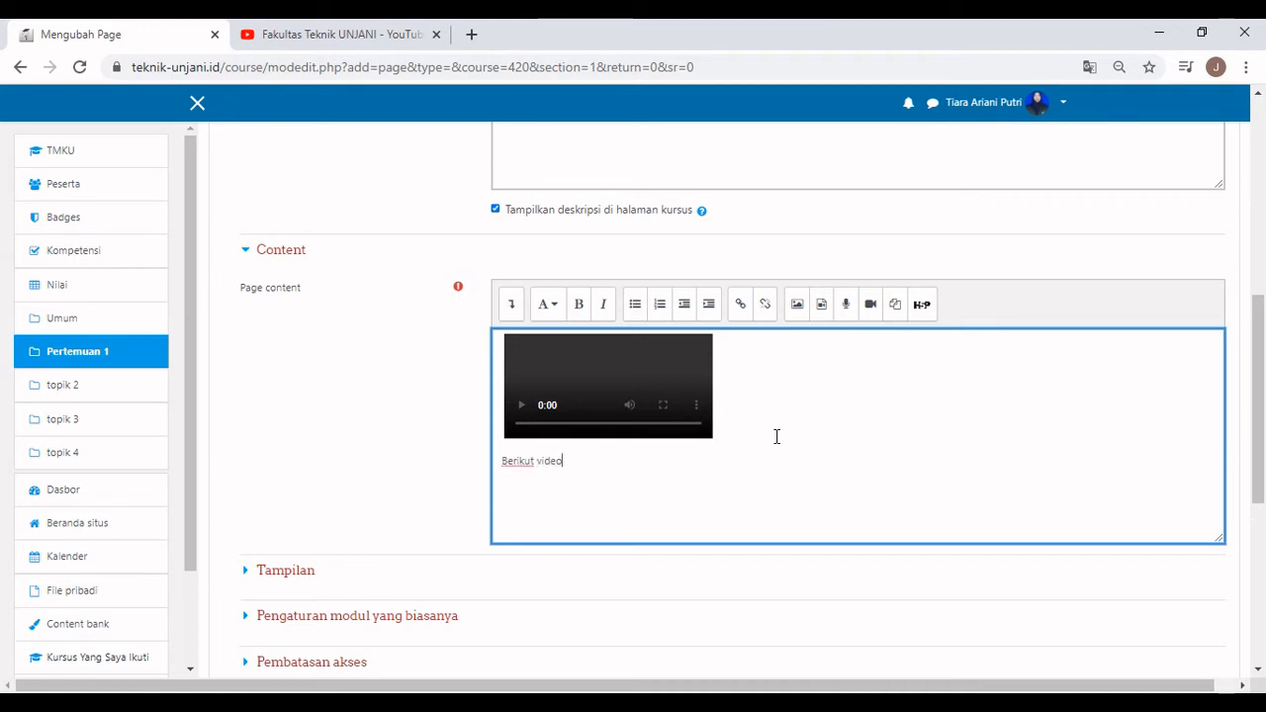
{"action": "type", "text": "Berikut video tutoriua"}
{"action": "key", "text": "BackSpace"}
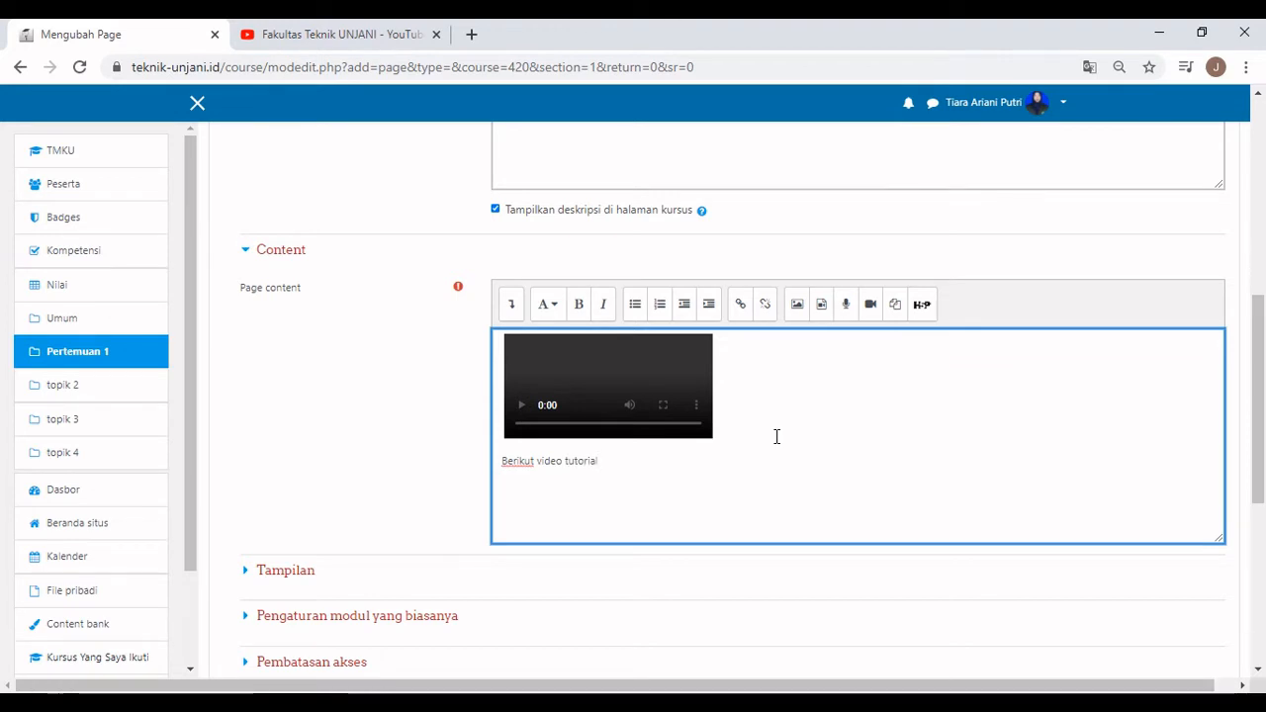
Set completion tracking to 'Show activity as complete when conditions are met', then save and return to the course.
{"action": "scroll", "coordinate": [398, 447], "scroll_direction": "down", "scroll_amount": 2}
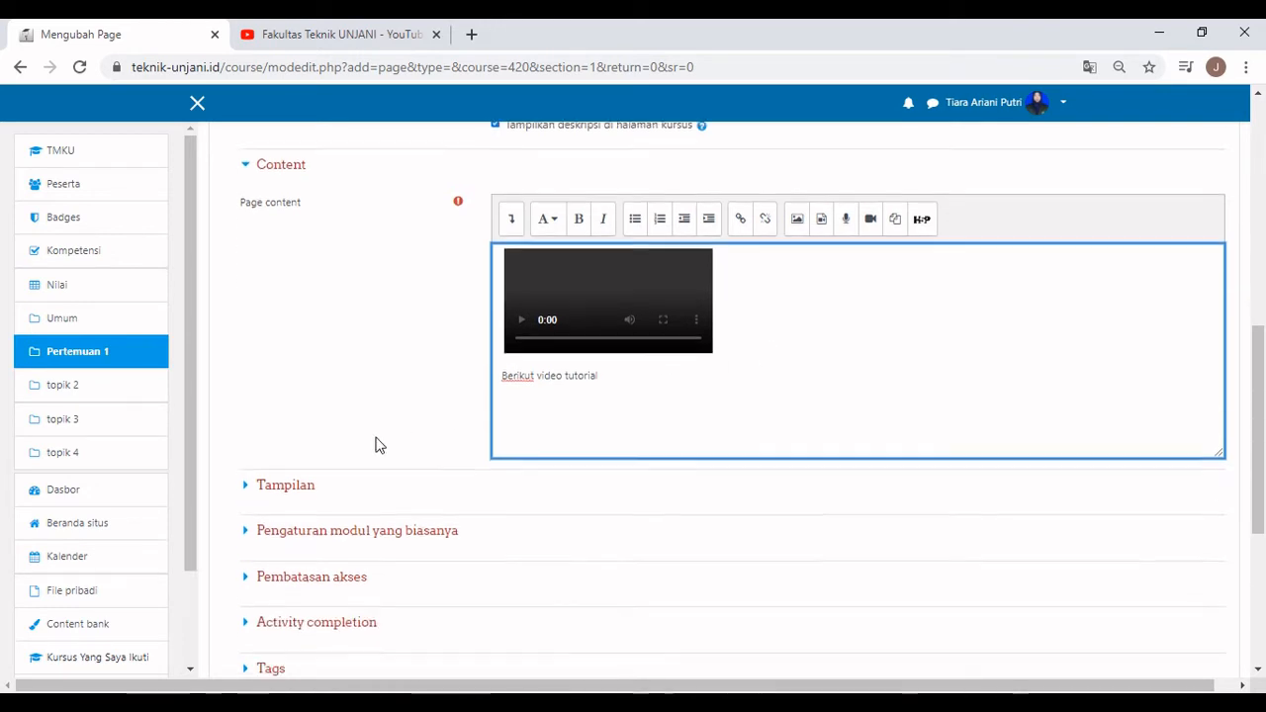
{"action": "left_click", "coordinate": [366, 524]}
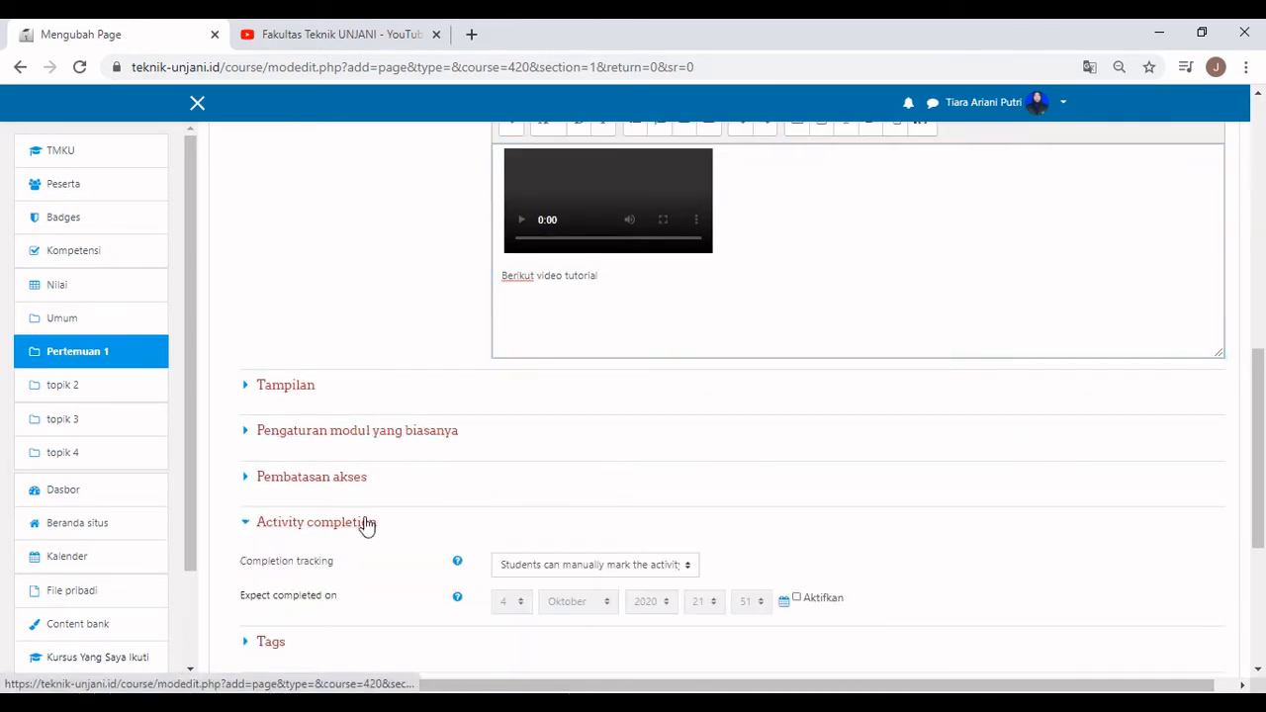
{"action": "left_click", "coordinate": [580, 565]}
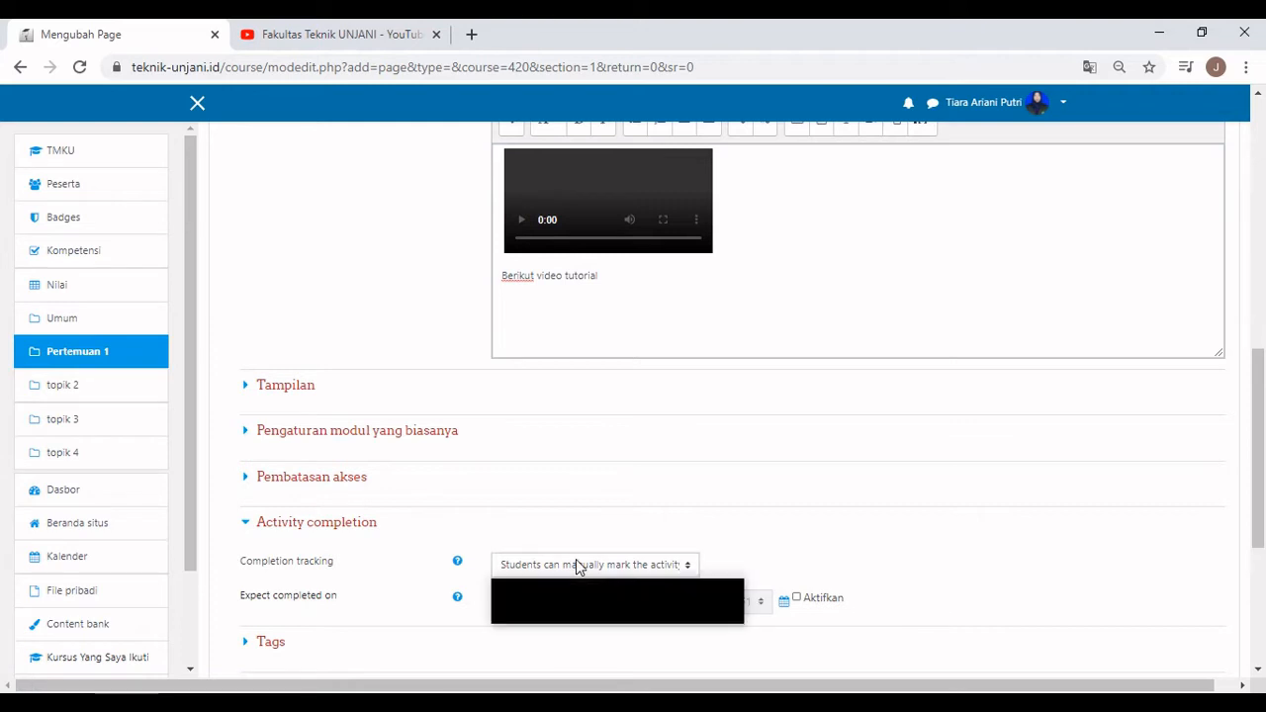
{"action": "left_click", "coordinate": [582, 615]}
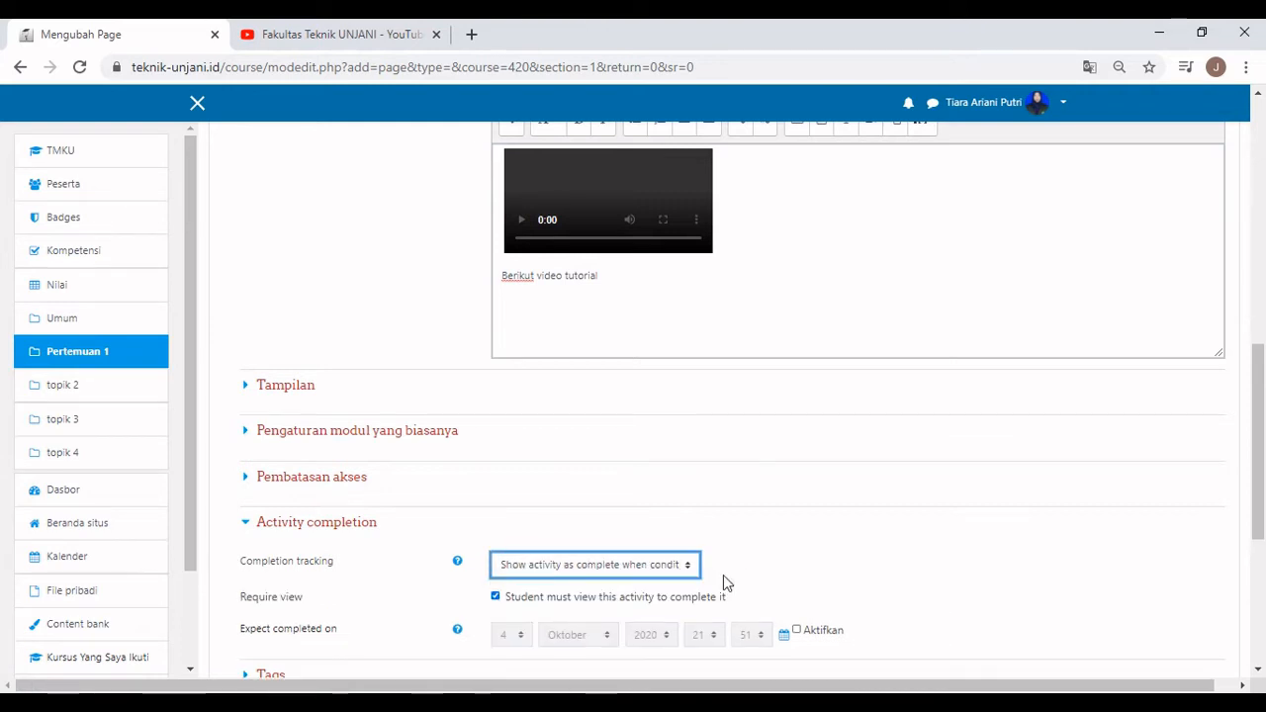
{"action": "scroll", "coordinate": [817, 489], "scroll_direction": "down", "scroll_amount": 2}
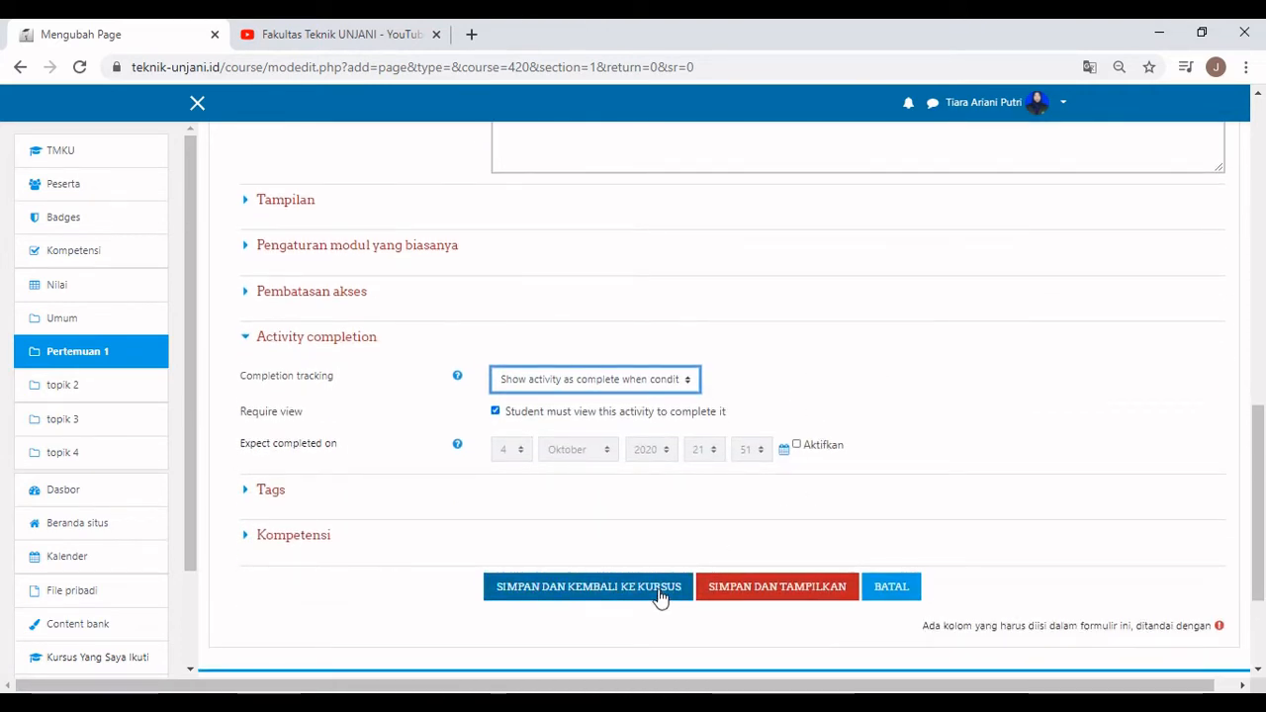
{"action": "left_click", "coordinate": [658, 587]}
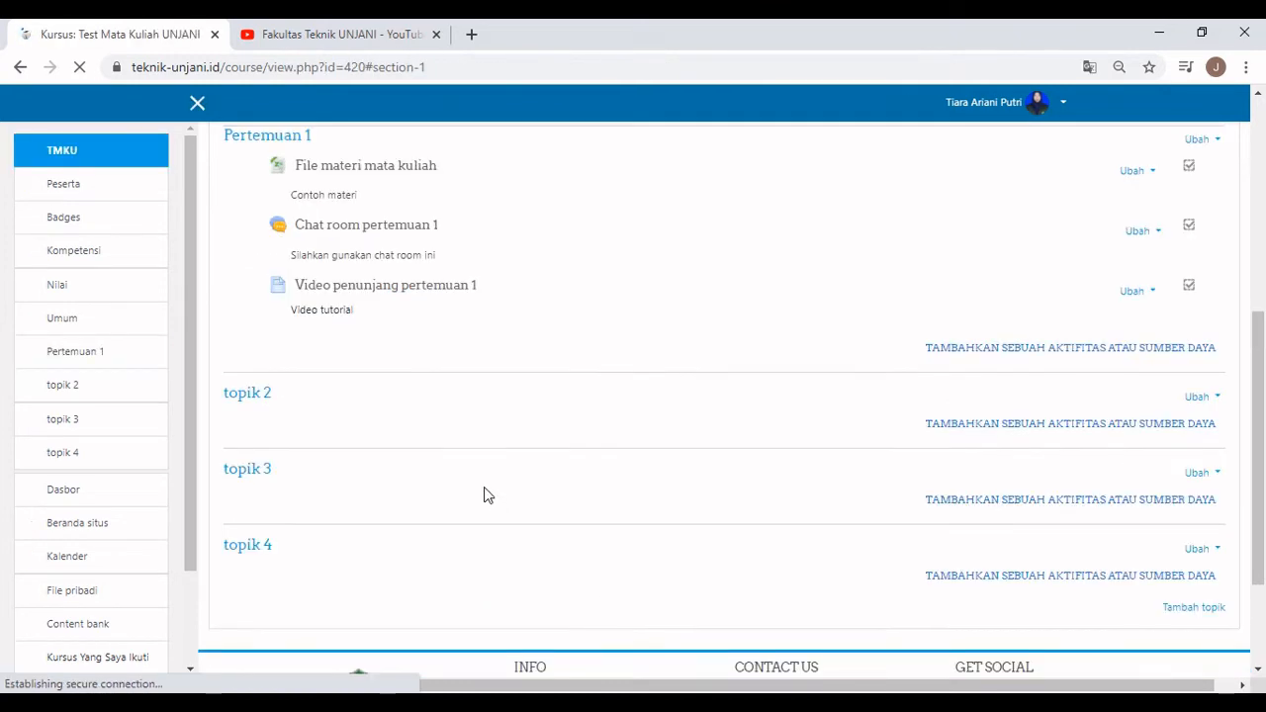
Open the 'Video penunjang pertemuan 1' page and play its embedded YouTube video.
{"action": "scroll", "coordinate": [440, 484], "scroll_direction": "up", "scroll_amount": 2}
{"action": "left_click", "coordinate": [395, 470]}
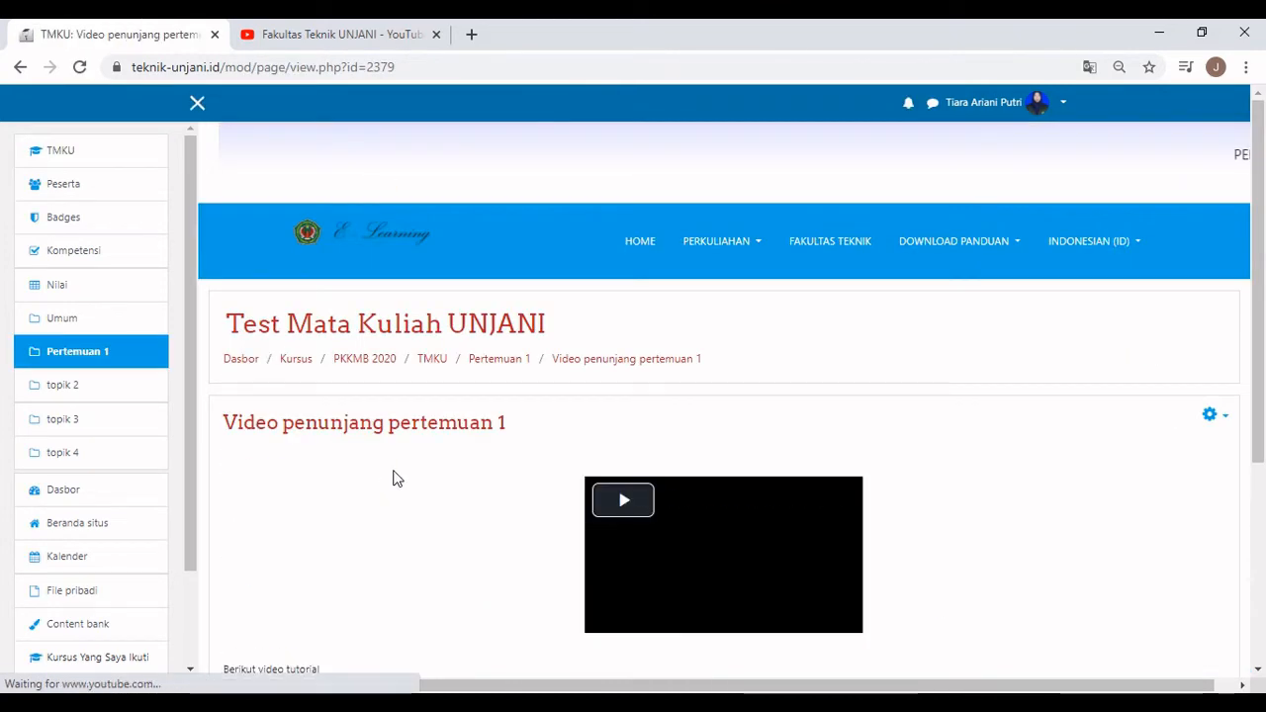
{"action": "scroll", "coordinate": [389, 436], "scroll_direction": "down", "scroll_amount": 1}
{"action": "scroll", "coordinate": [388, 431], "scroll_direction": "down", "scroll_amount": 1}
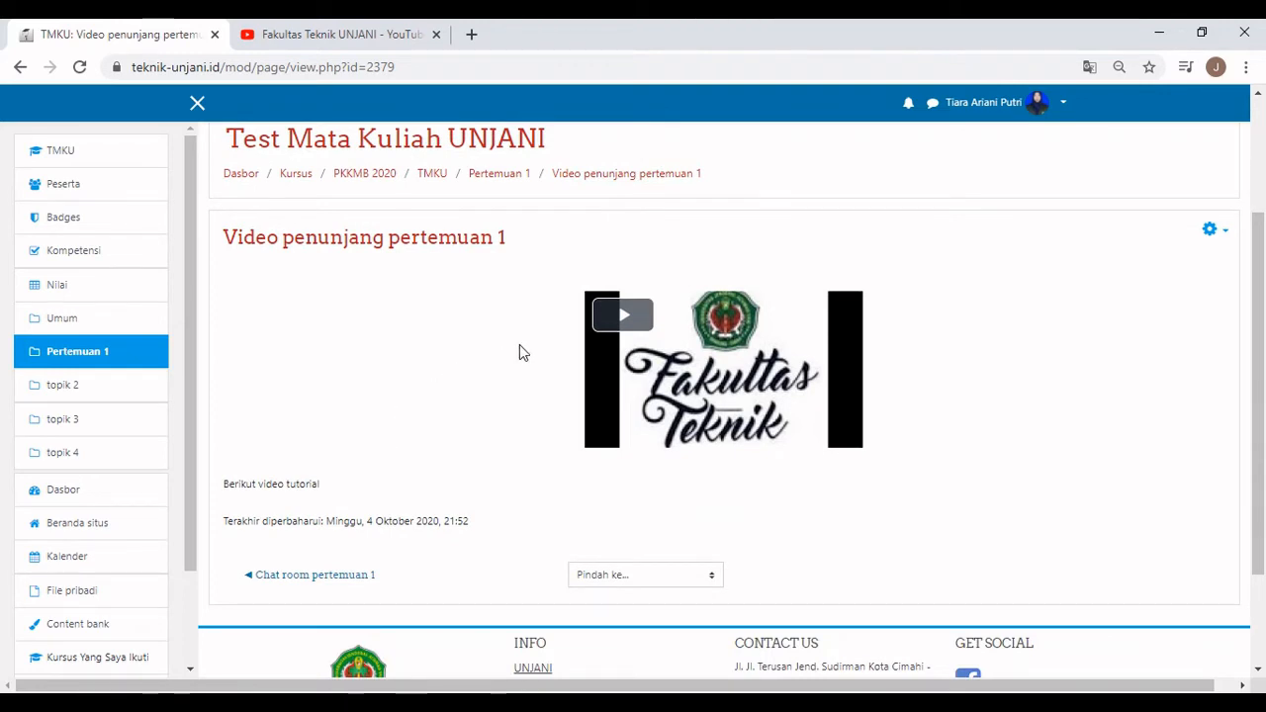
{"action": "left_click", "coordinate": [746, 362]}
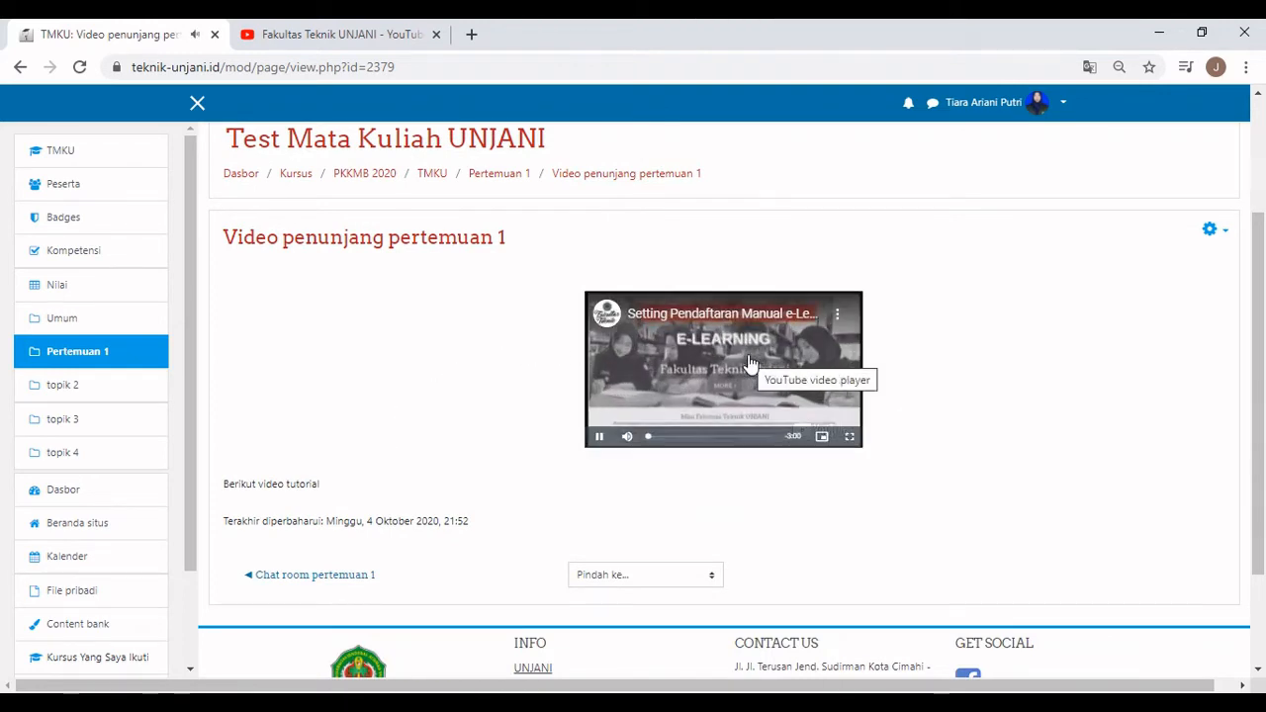
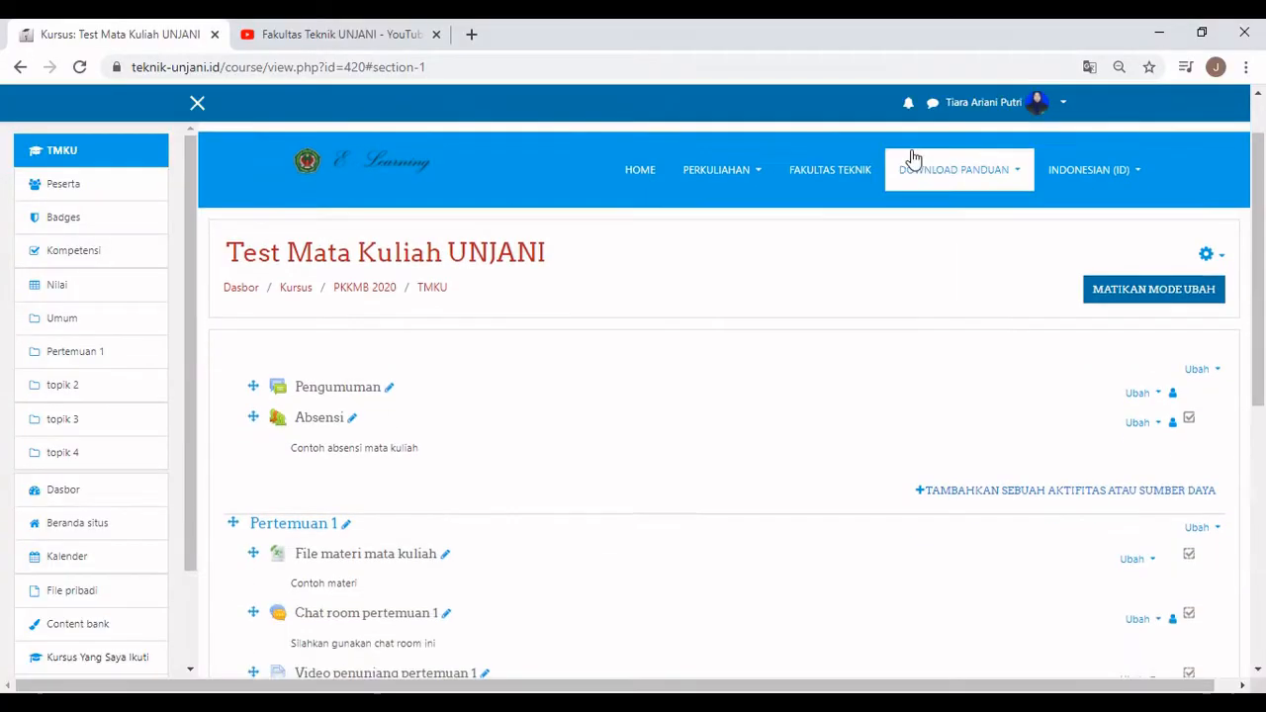
Create a Standard forum for general use called 'Forum Diskusi' under Pertemuan 1 and save it.
{"action": "scroll", "coordinate": [912, 158], "scroll_direction": "down", "scroll_amount": 2}
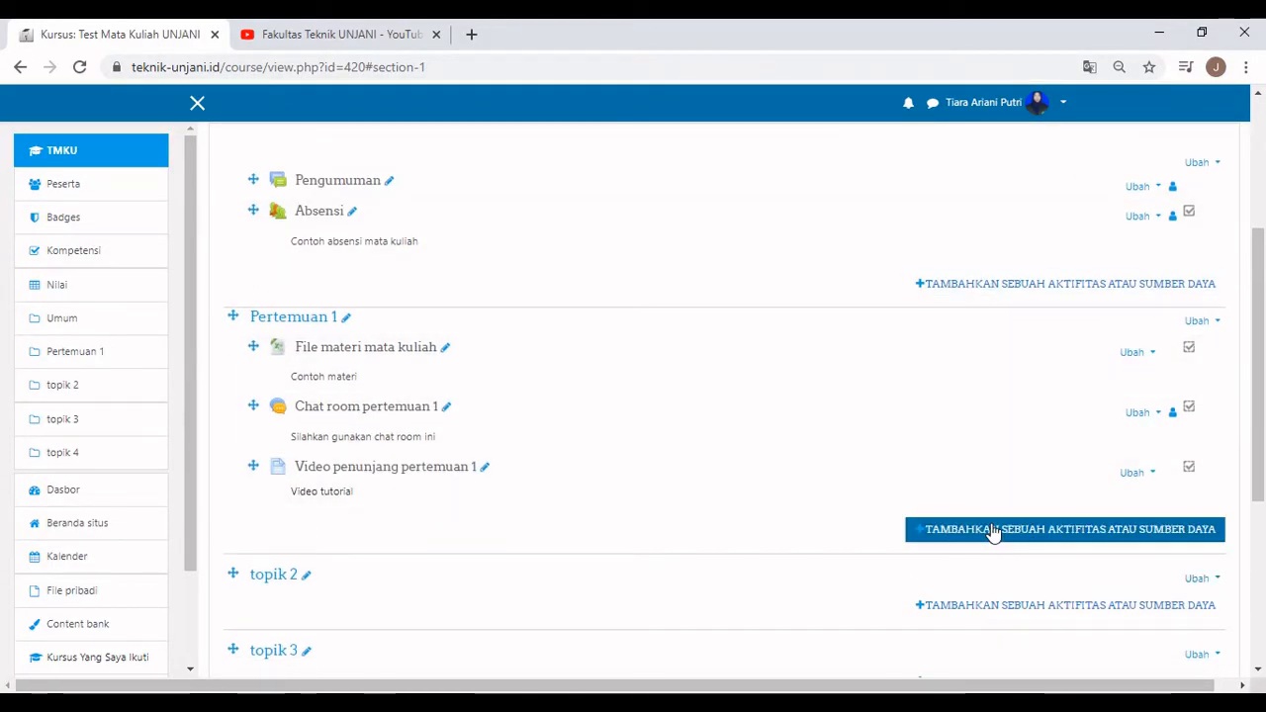
{"action": "left_click", "coordinate": [994, 530]}
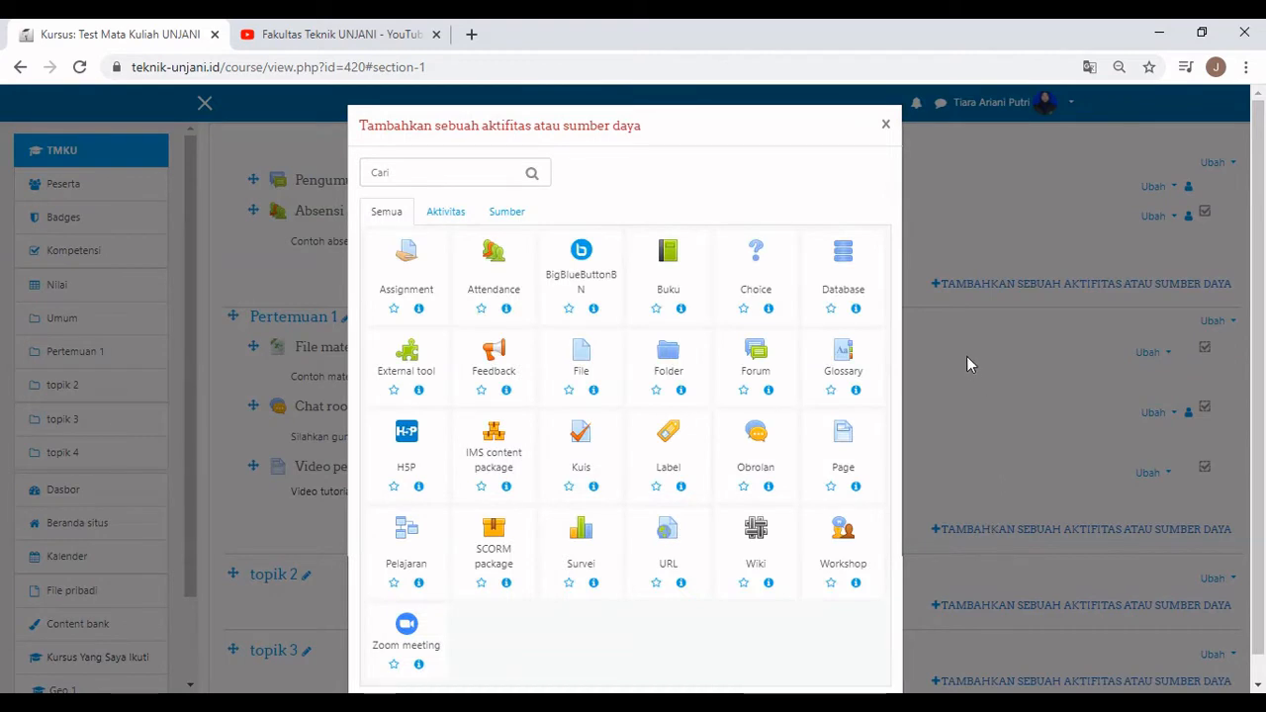
{"action": "left_click", "coordinate": [756, 366]}
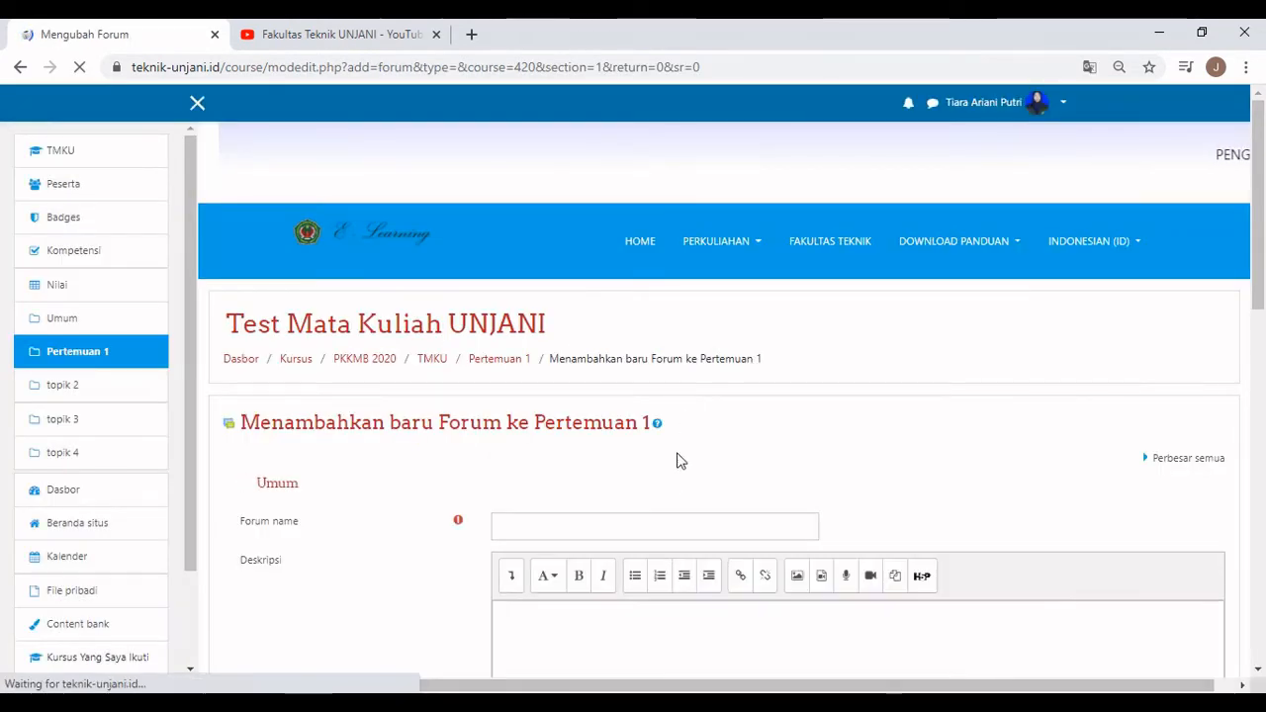
{"action": "scroll", "coordinate": [679, 461], "scroll_direction": "down", "scroll_amount": 2}
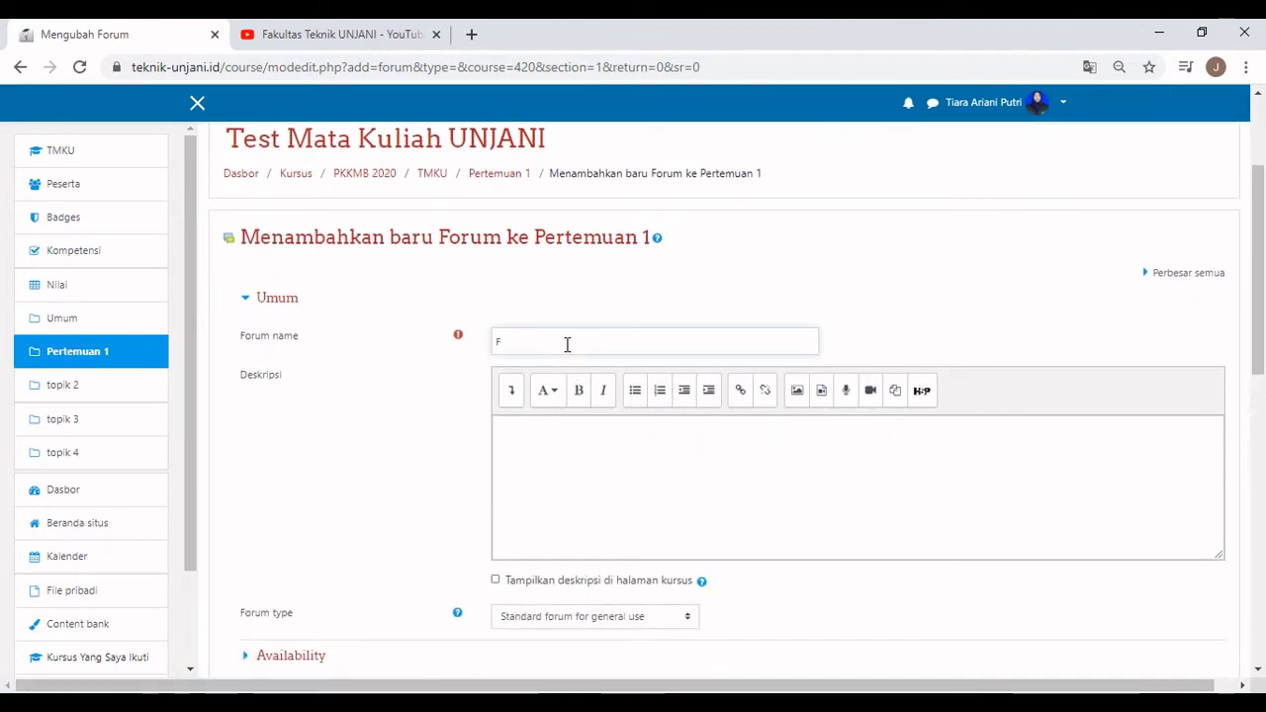
{"action": "type", "text": "orum "}
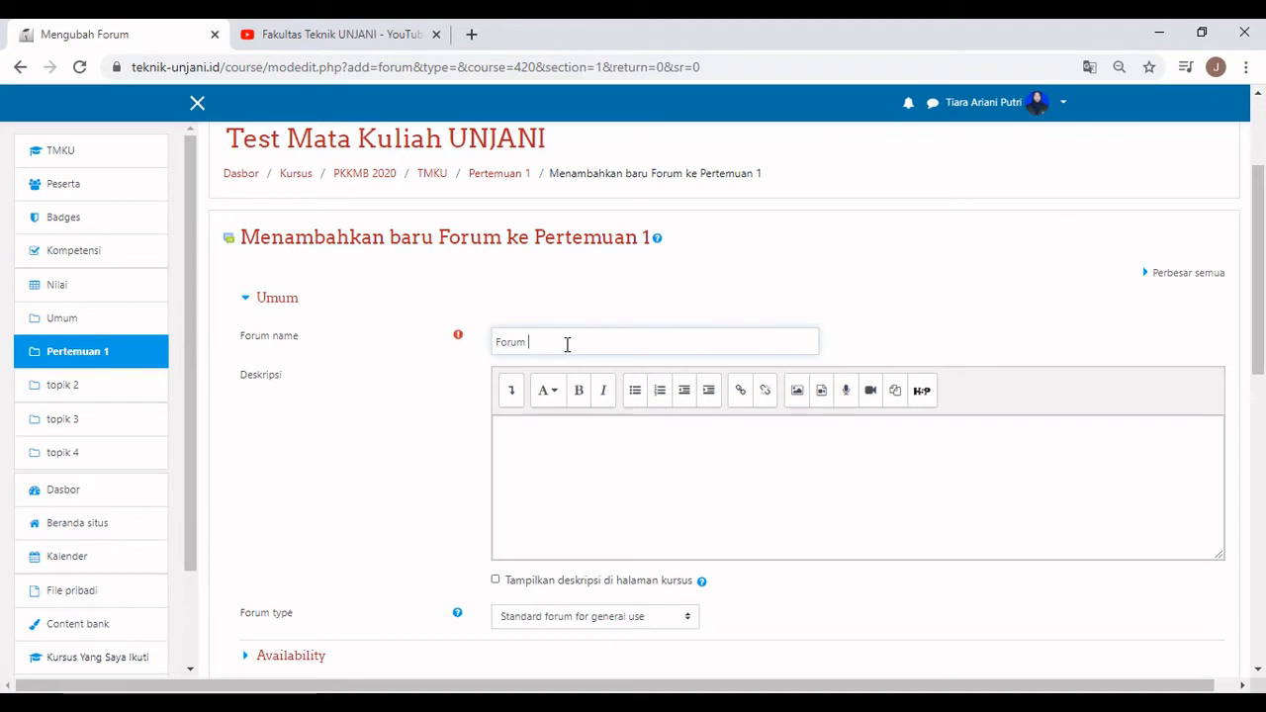
{"action": "type", "text": "Diskusi"}
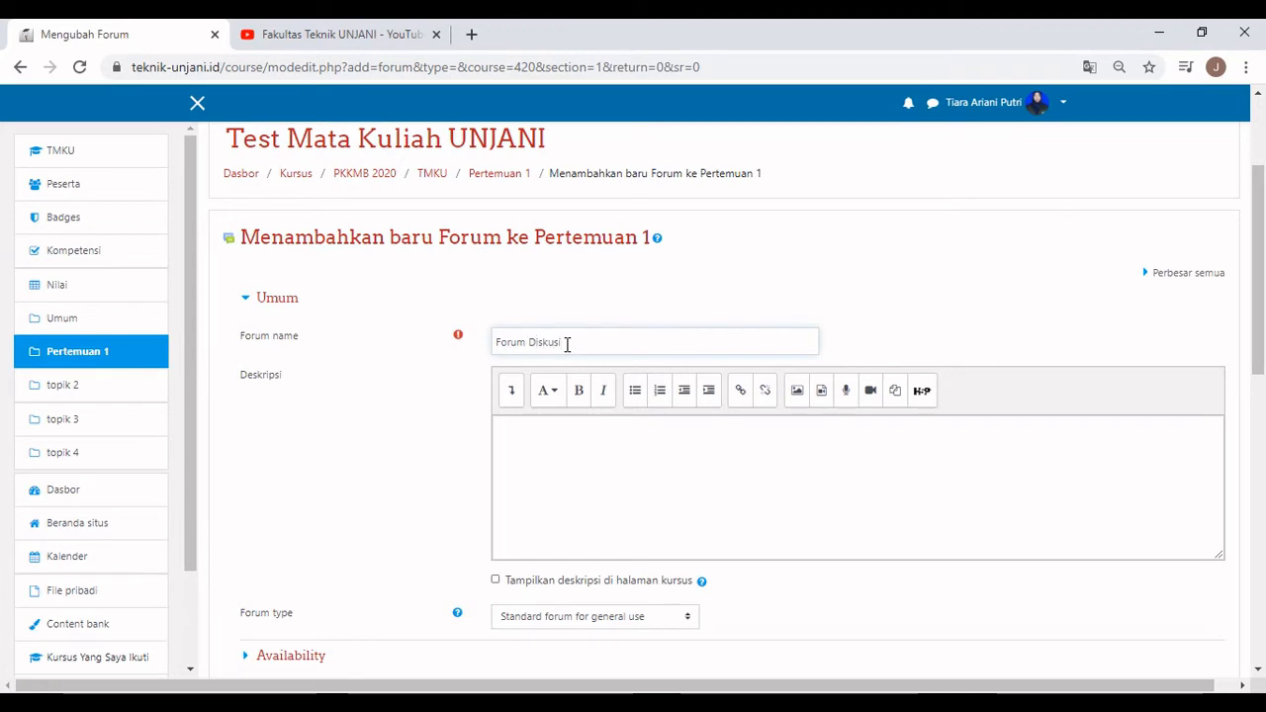
{"action": "left_click", "coordinate": [582, 441]}
{"action": "left_click", "coordinate": [653, 619]}
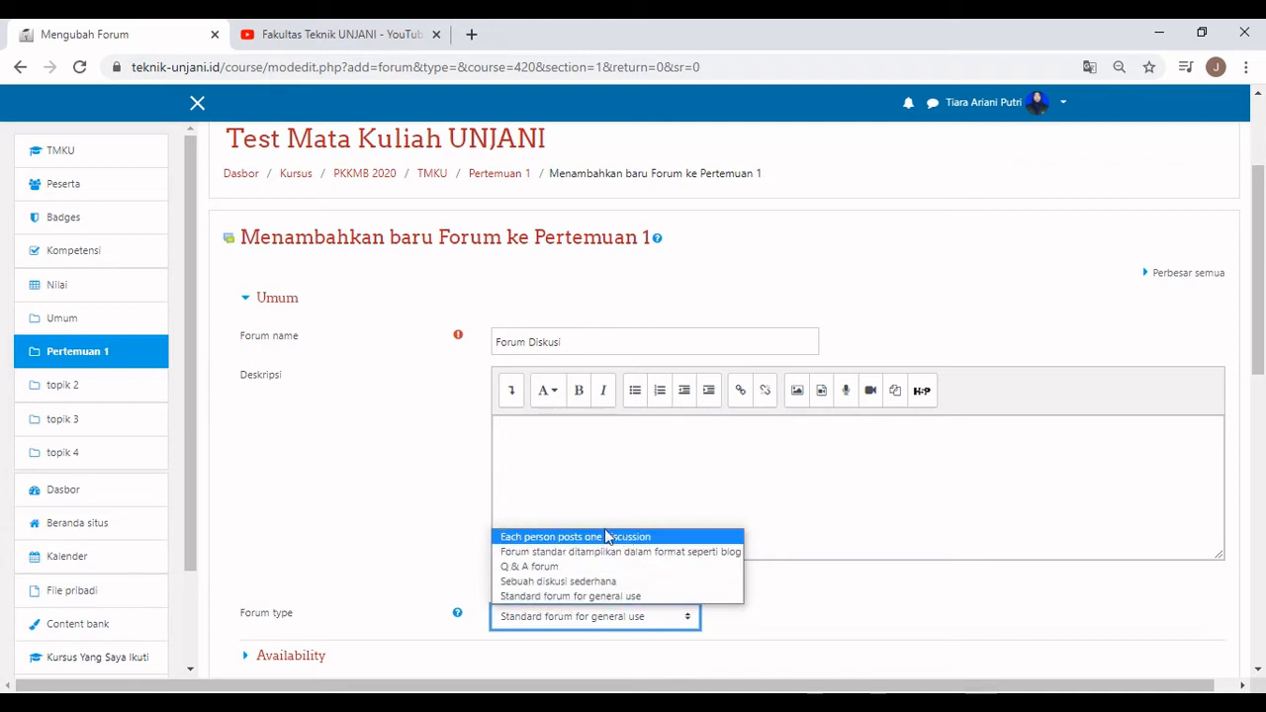
{"action": "left_click", "coordinate": [523, 597]}
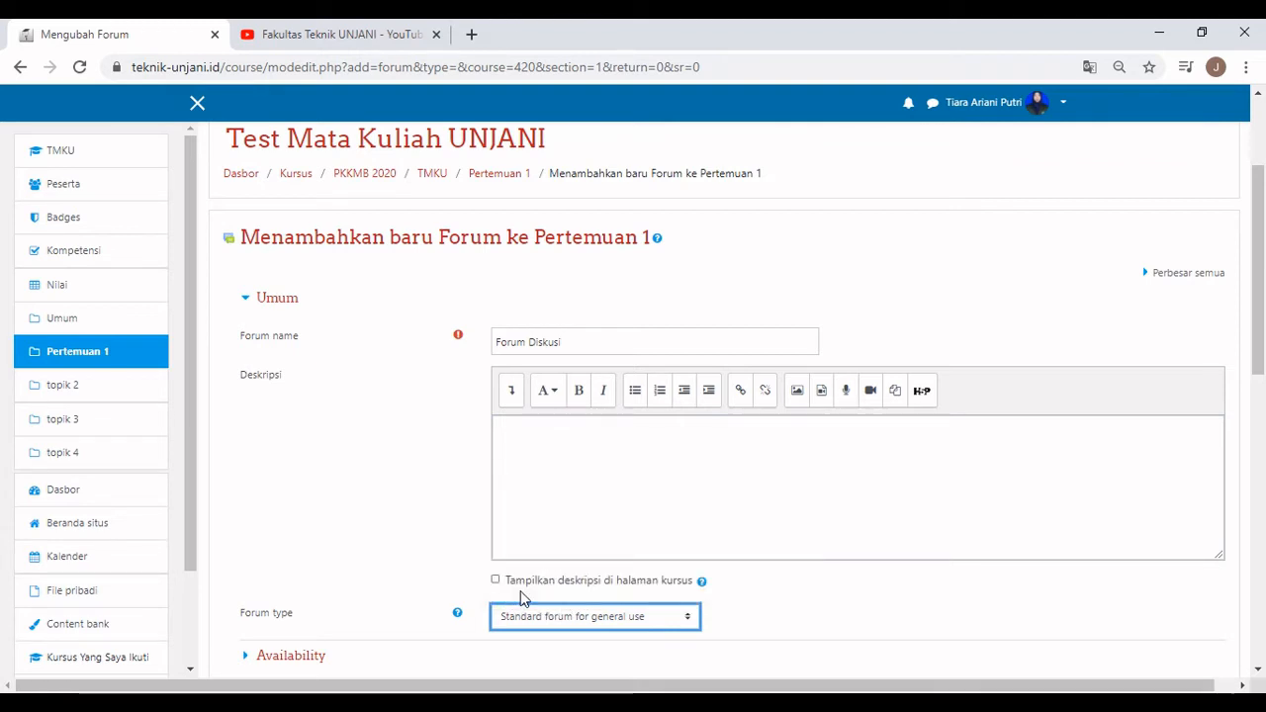
{"action": "scroll", "coordinate": [524, 598], "scroll_direction": "down", "scroll_amount": 2}
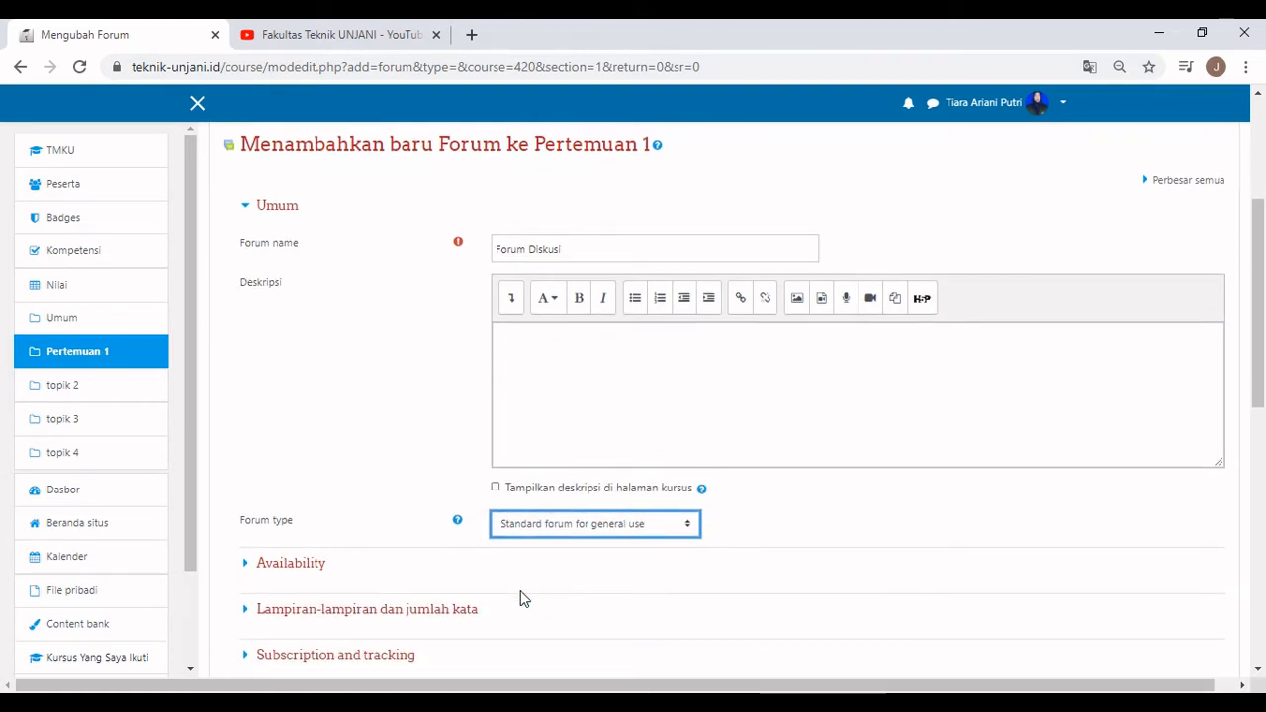
{"action": "scroll", "coordinate": [523, 597], "scroll_direction": "down", "scroll_amount": 5}
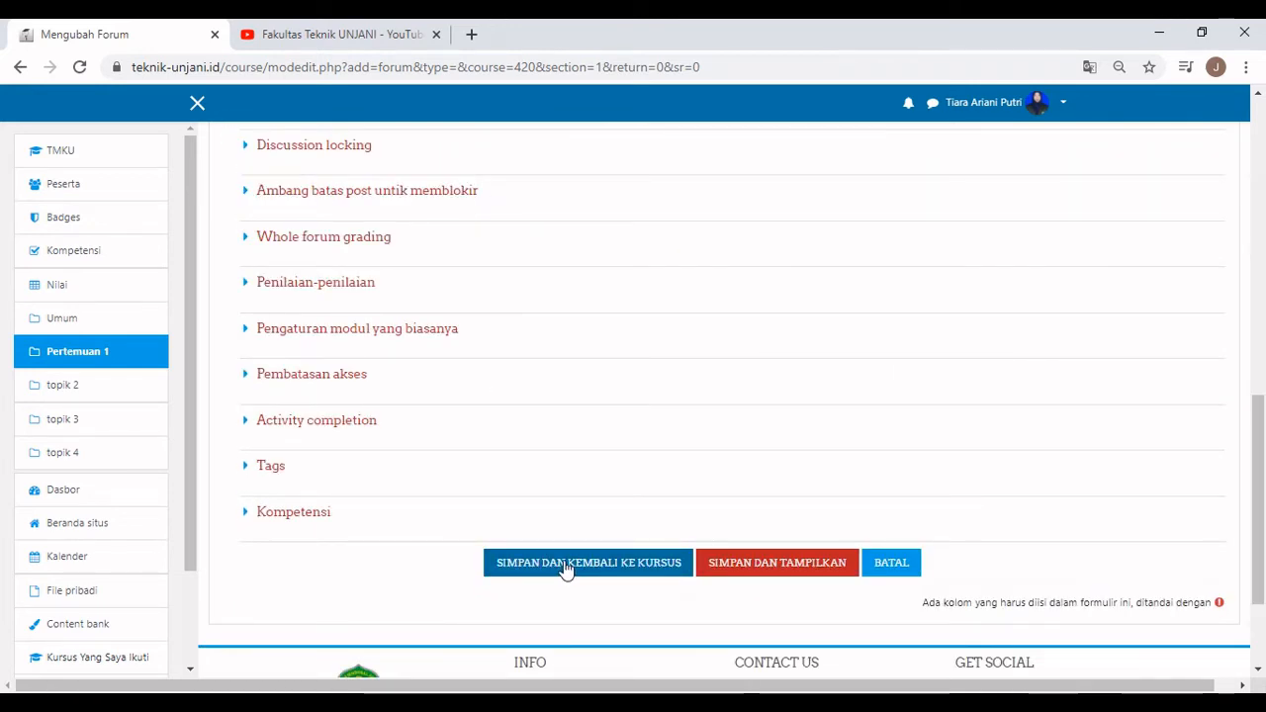
{"action": "left_click", "coordinate": [563, 561]}
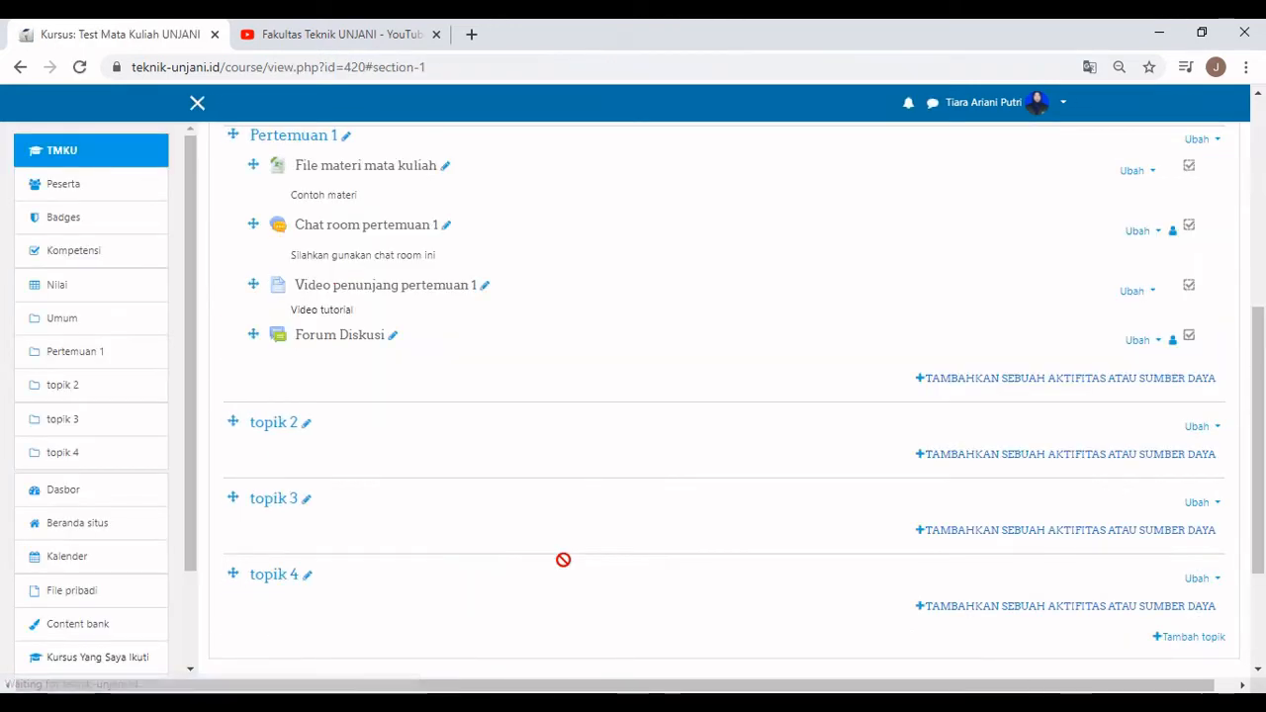
In Forum Diskusi, post 'Diskusi pertemuan 1' with the message 'Membahas hal hal penting saat pertemuan 1'.
{"action": "scroll", "coordinate": [570, 546], "scroll_direction": "up", "scroll_amount": 2}
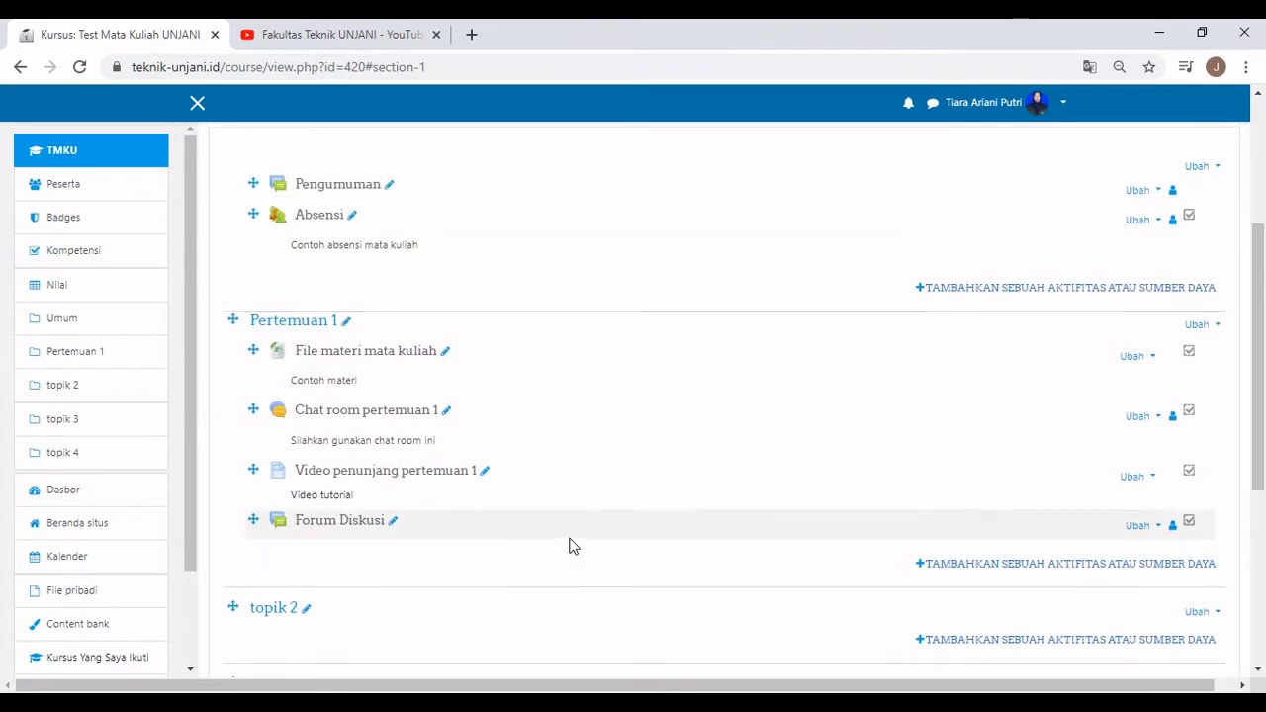
{"action": "left_click", "coordinate": [374, 522]}
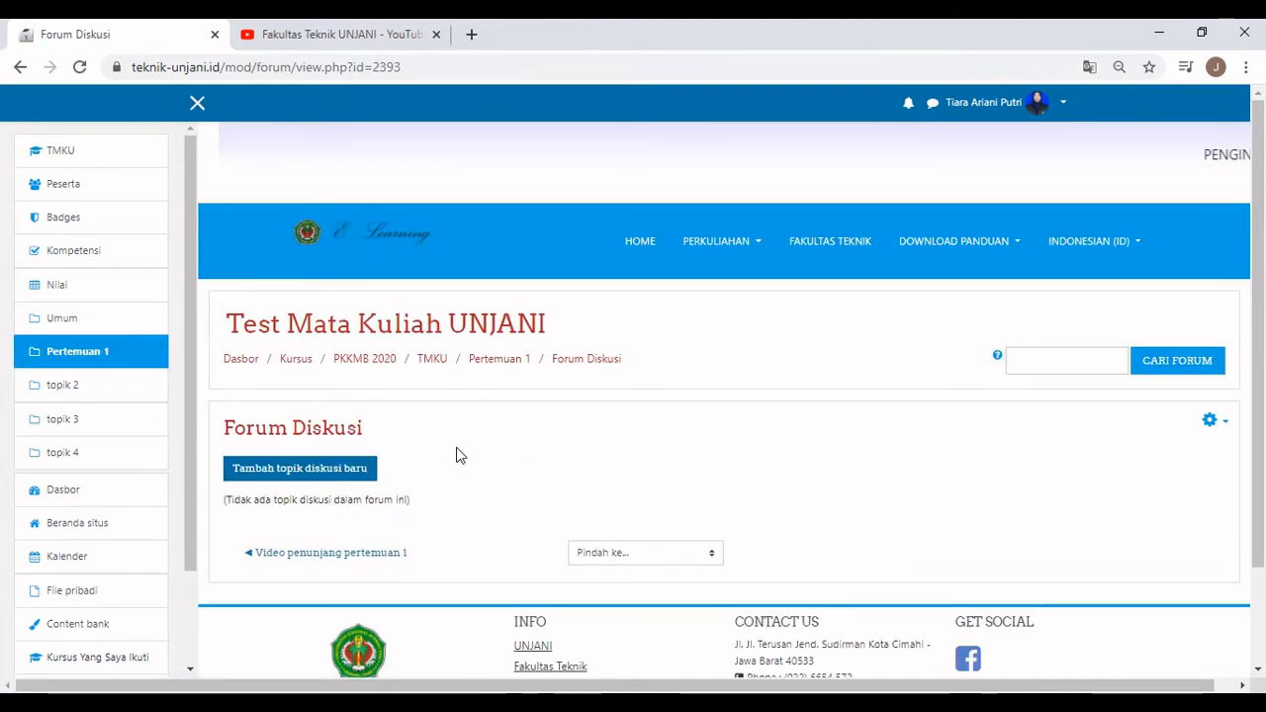
{"action": "left_click", "coordinate": [331, 475]}
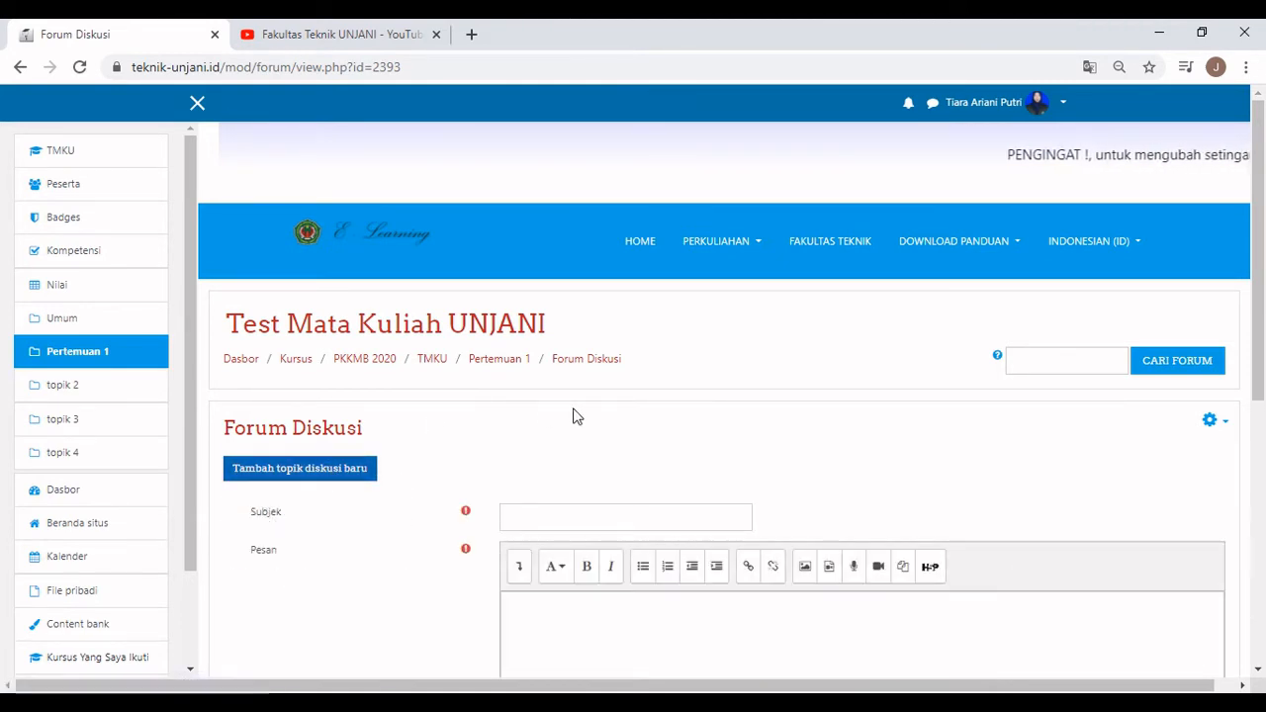
{"action": "scroll", "coordinate": [571, 415], "scroll_direction": "down", "scroll_amount": 3}
{"action": "left_click", "coordinate": [543, 243]}
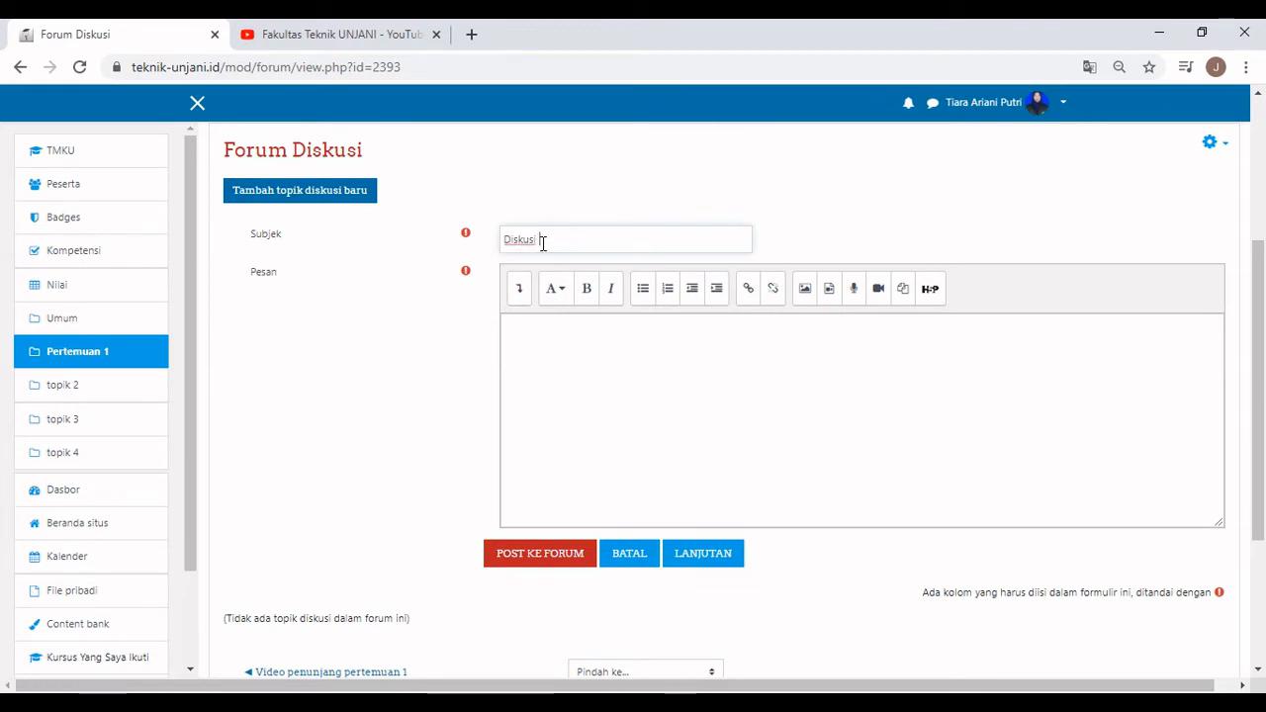
{"action": "type", "text": "pertemuan 1"}
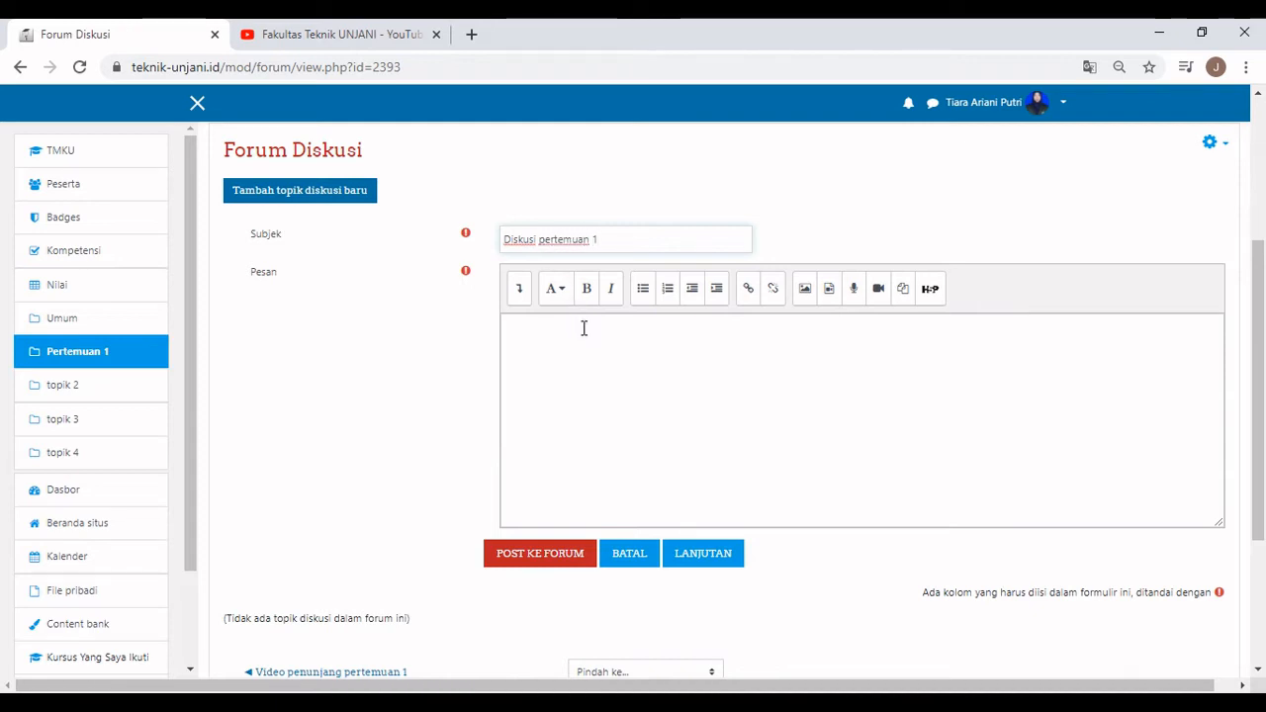
{"action": "left_click", "coordinate": [584, 329]}
{"action": "type", "text": "Membahas h"}
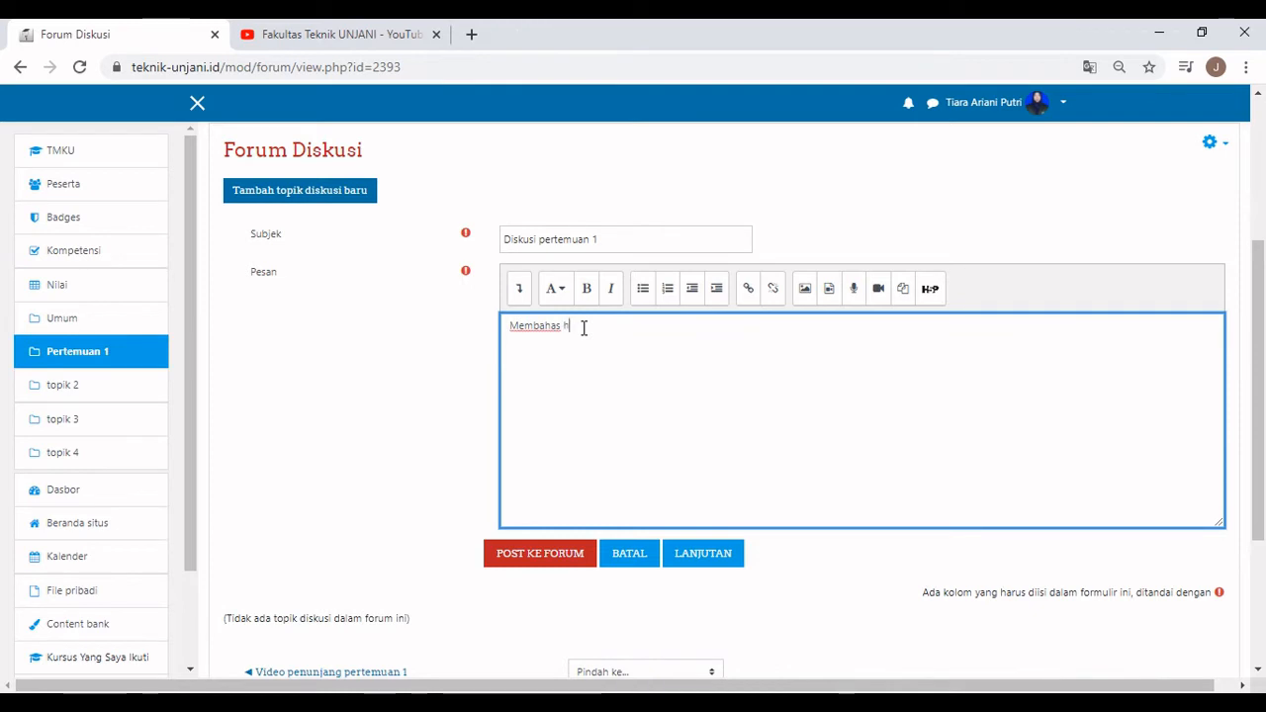
{"action": "type", "text": "al hal penting saat pertem"}
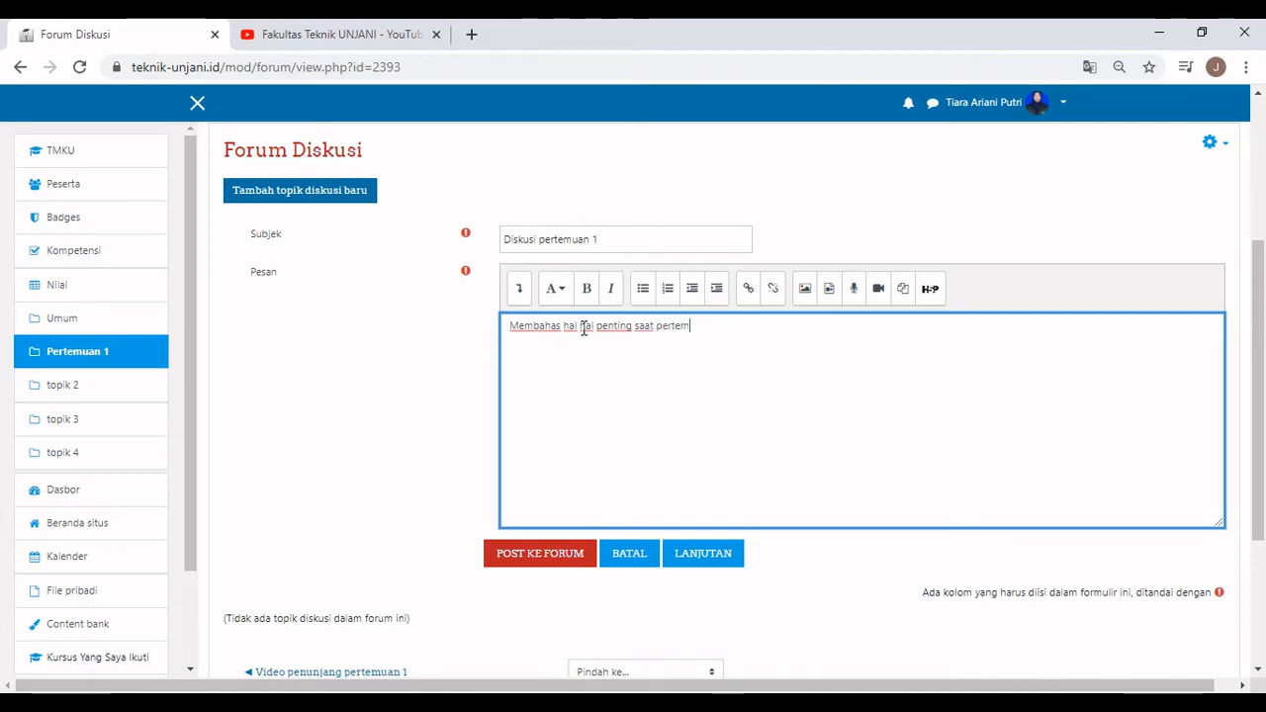
{"action": "type", "text": "uan 1"}
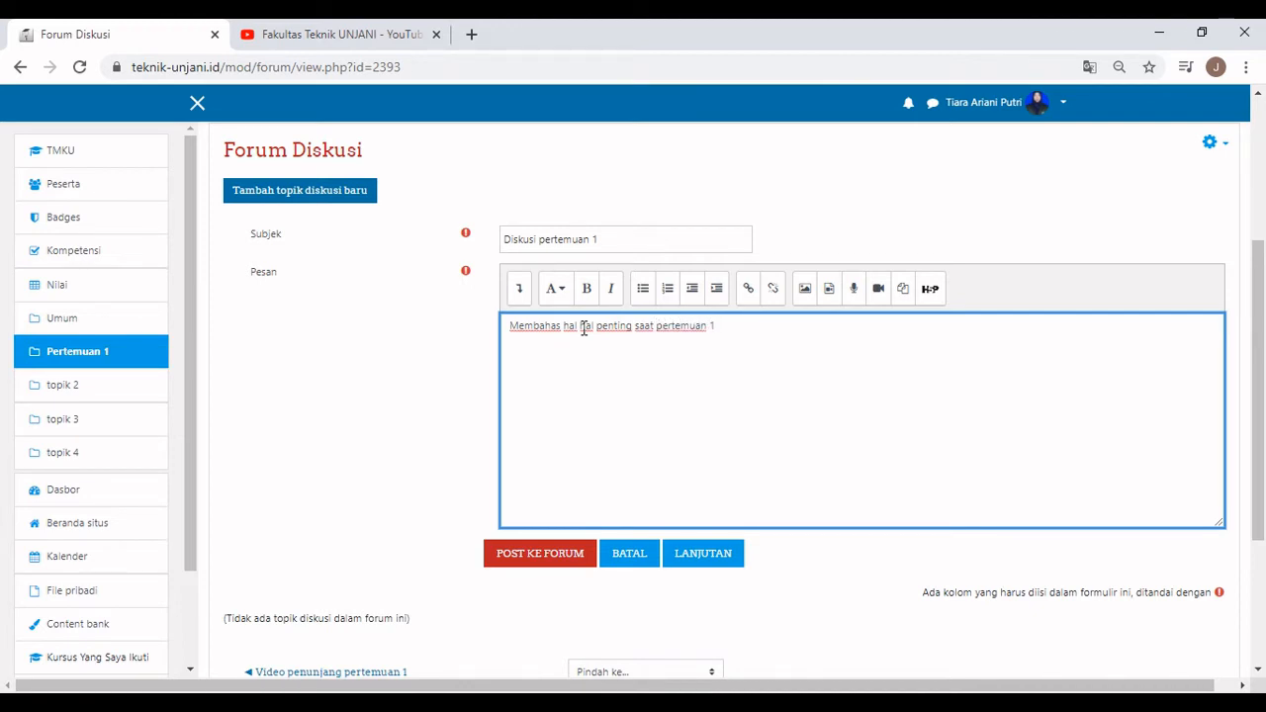
{"action": "left_click", "coordinate": [552, 556]}
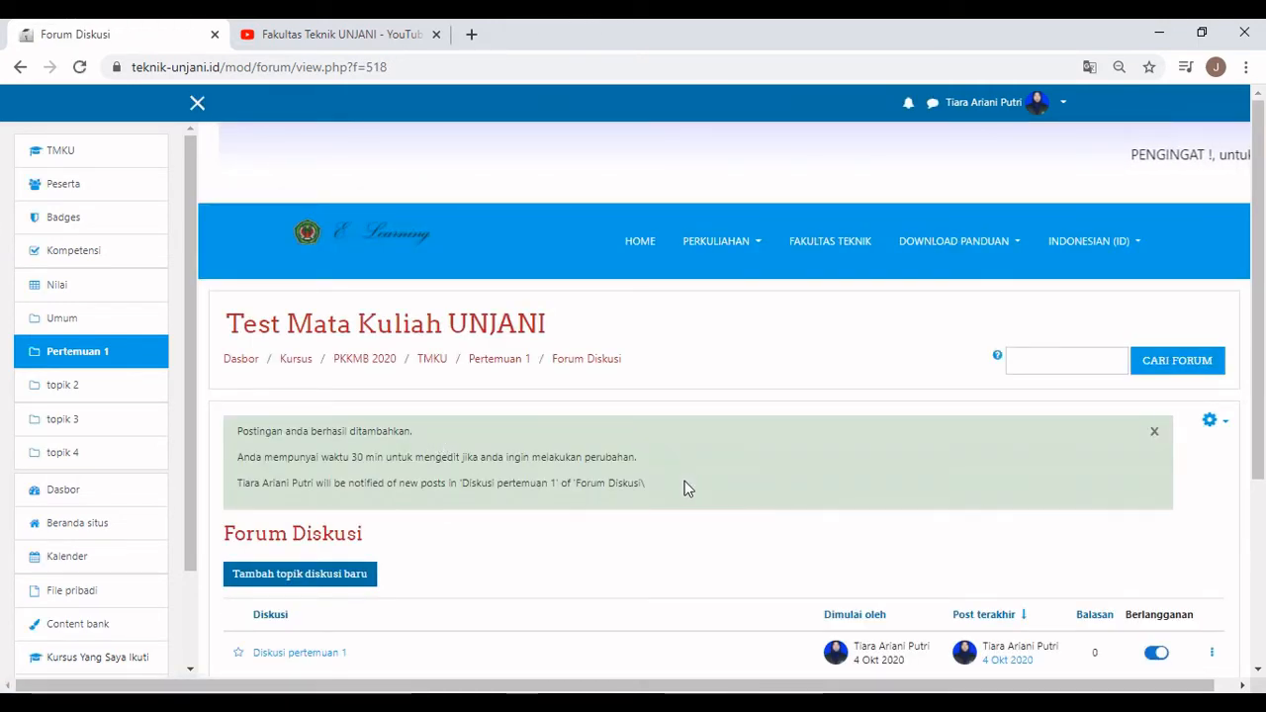
Open the Diskusi pertemuan 1 thread and send the reply 'tes' under its post.
{"action": "scroll", "coordinate": [684, 481], "scroll_direction": "down", "scroll_amount": 1}
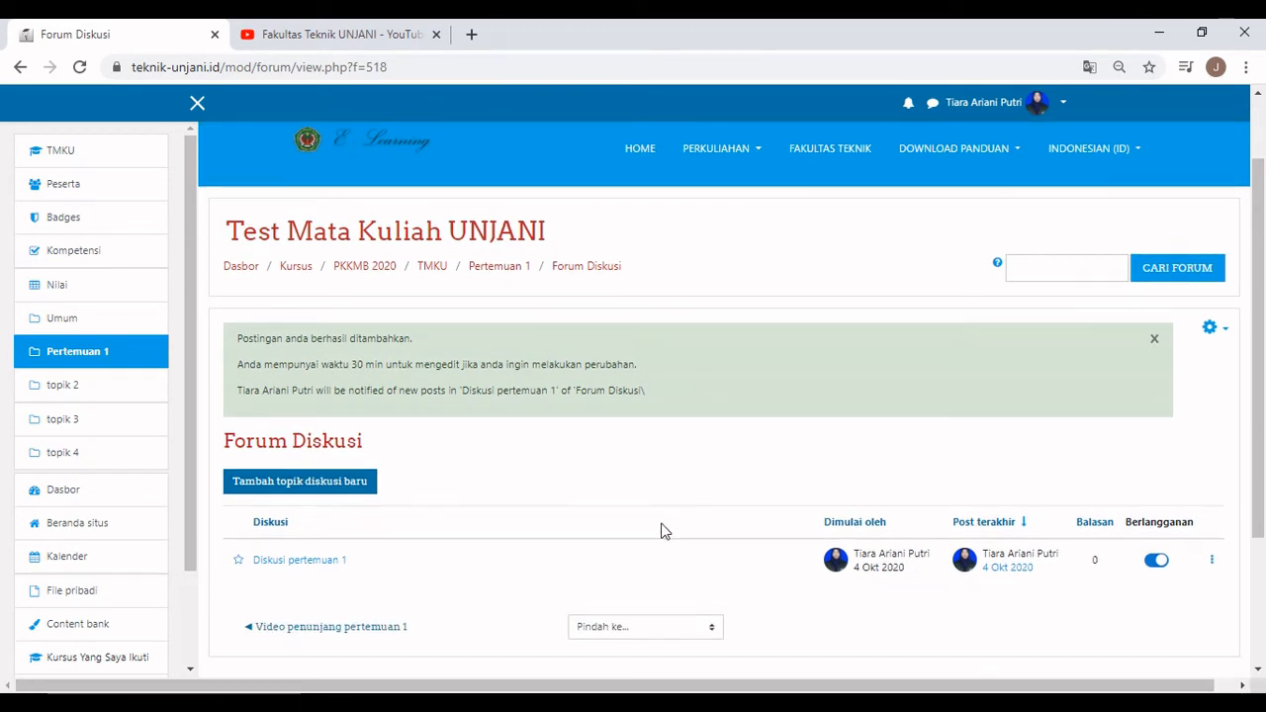
{"action": "scroll", "coordinate": [660, 532], "scroll_direction": "down", "scroll_amount": 1}
{"action": "left_click", "coordinate": [342, 469]}
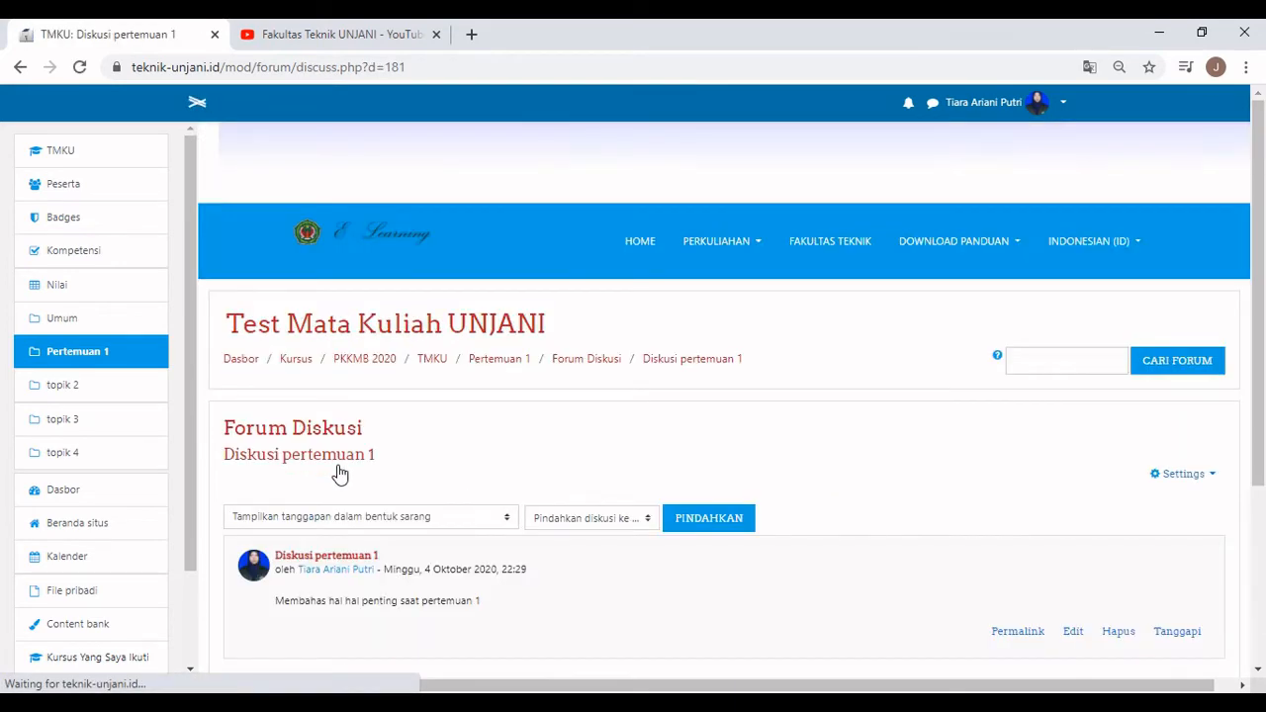
{"action": "scroll", "coordinate": [350, 433], "scroll_direction": "down", "scroll_amount": 2}
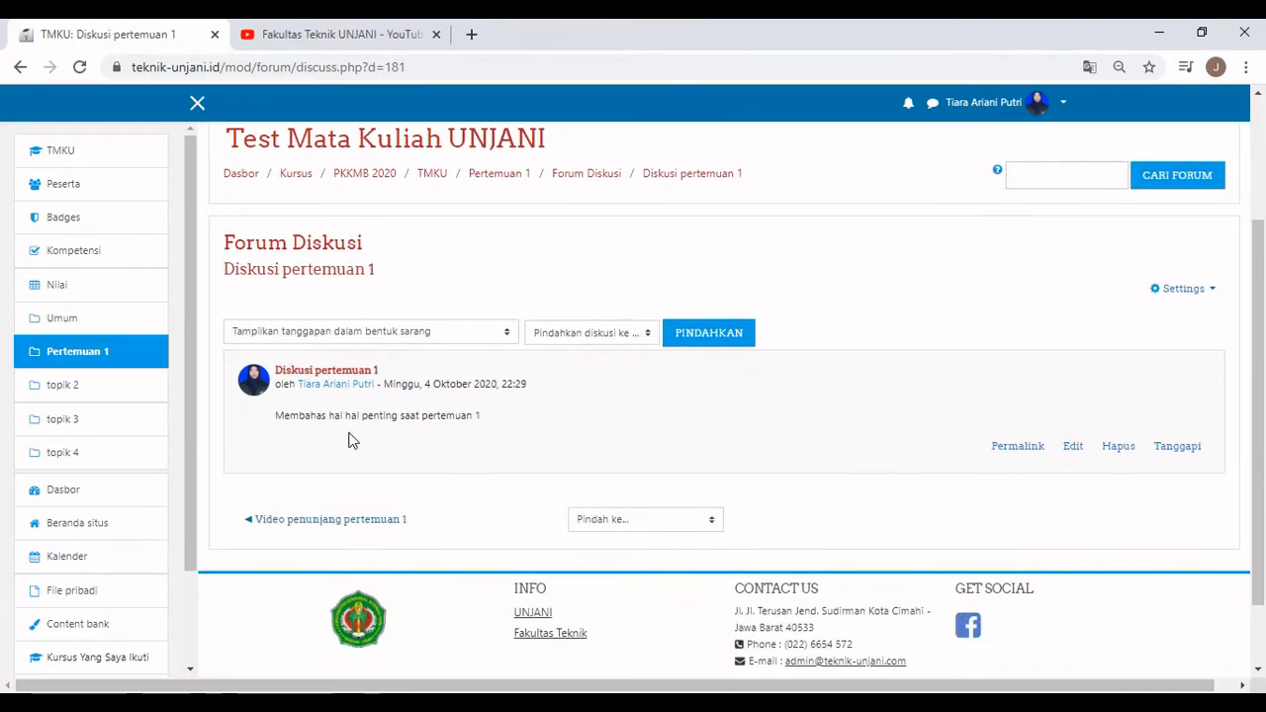
{"action": "left_click", "coordinate": [1177, 445]}
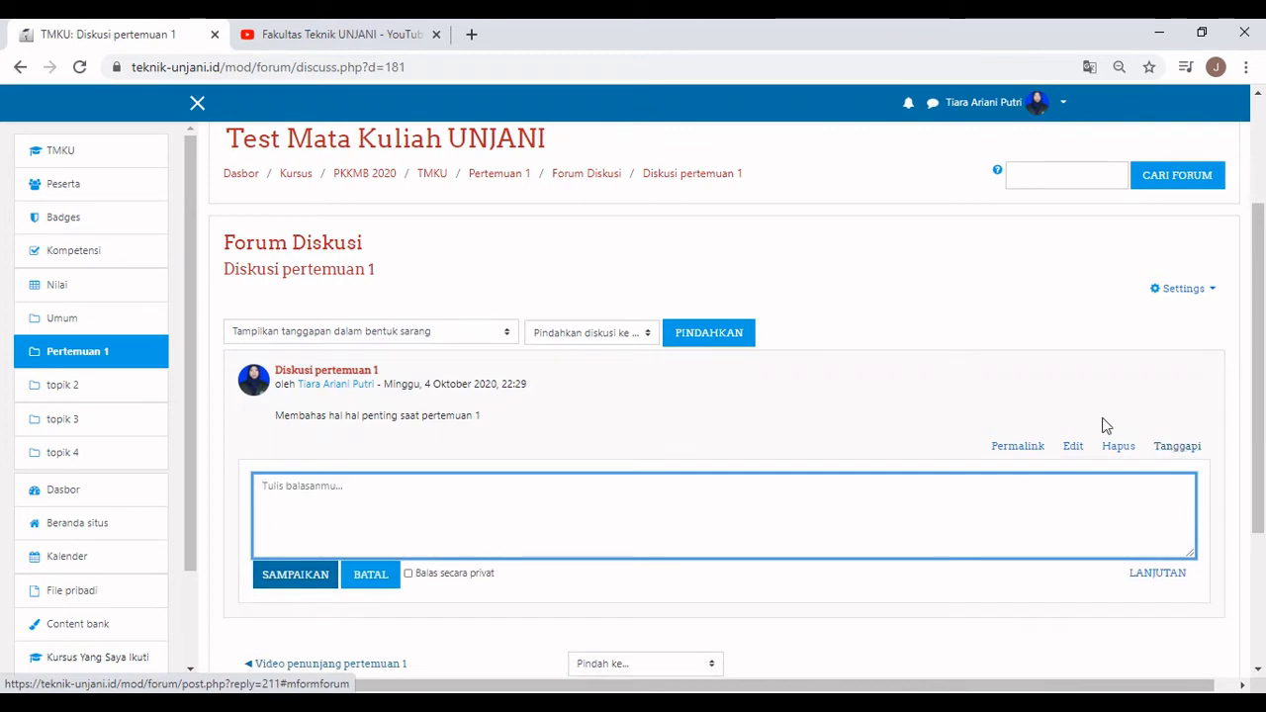
{"action": "type", "text": "tes"}
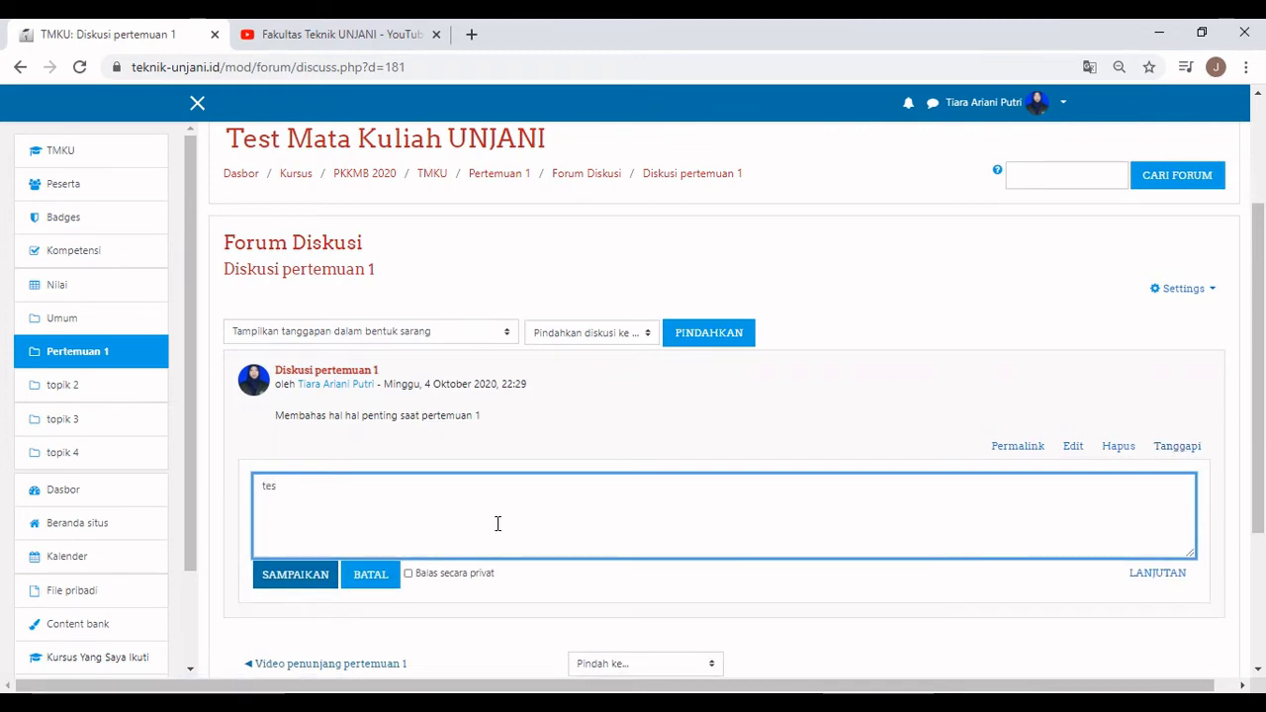
{"action": "left_click", "coordinate": [322, 578]}
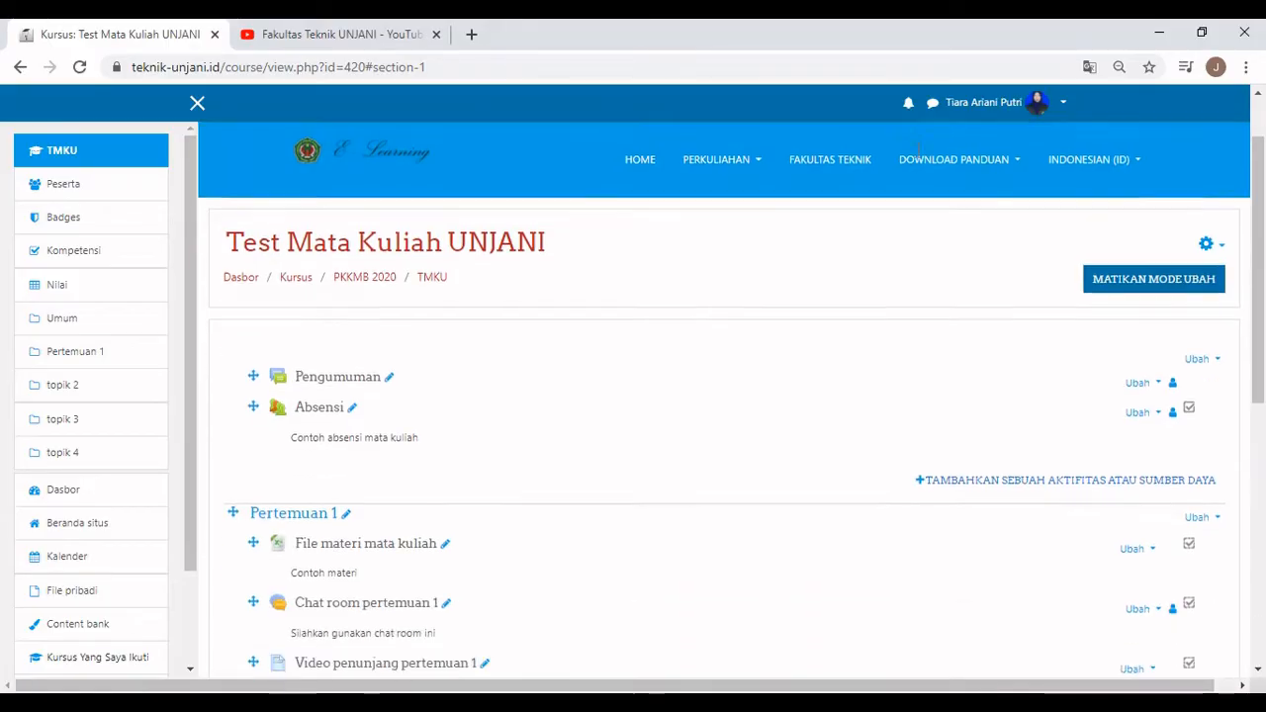
Start a new BigBlueButtonBN activity in Pertemuan 1 with instance type Room/Activity with recordings.
{"action": "scroll", "coordinate": [918, 149], "scroll_direction": "down", "scroll_amount": 4}
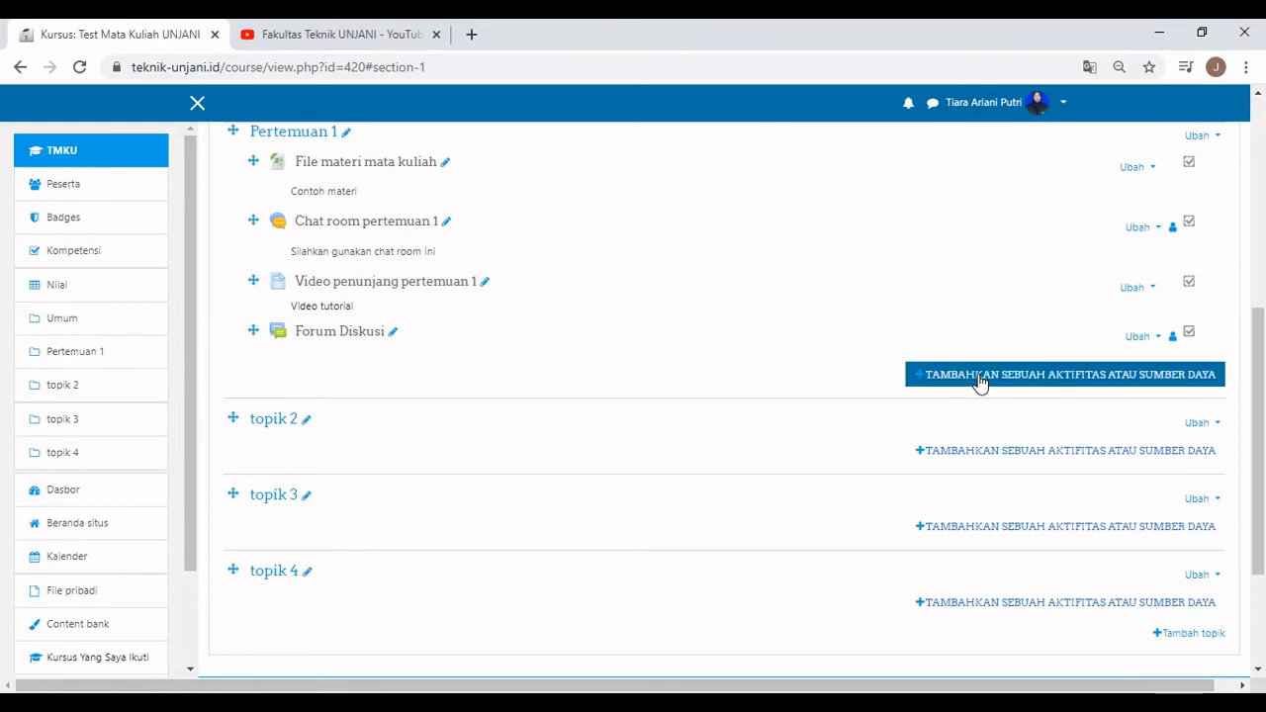
{"action": "left_click", "coordinate": [980, 378]}
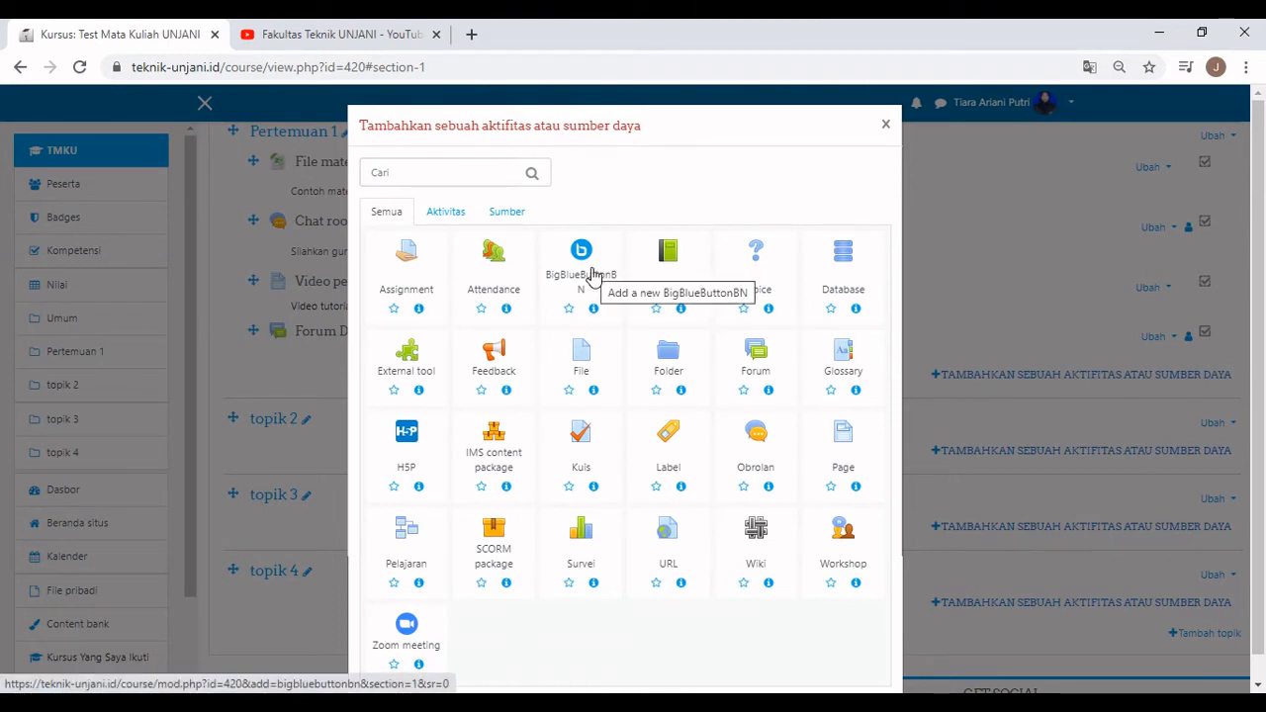
{"action": "left_click", "coordinate": [592, 275]}
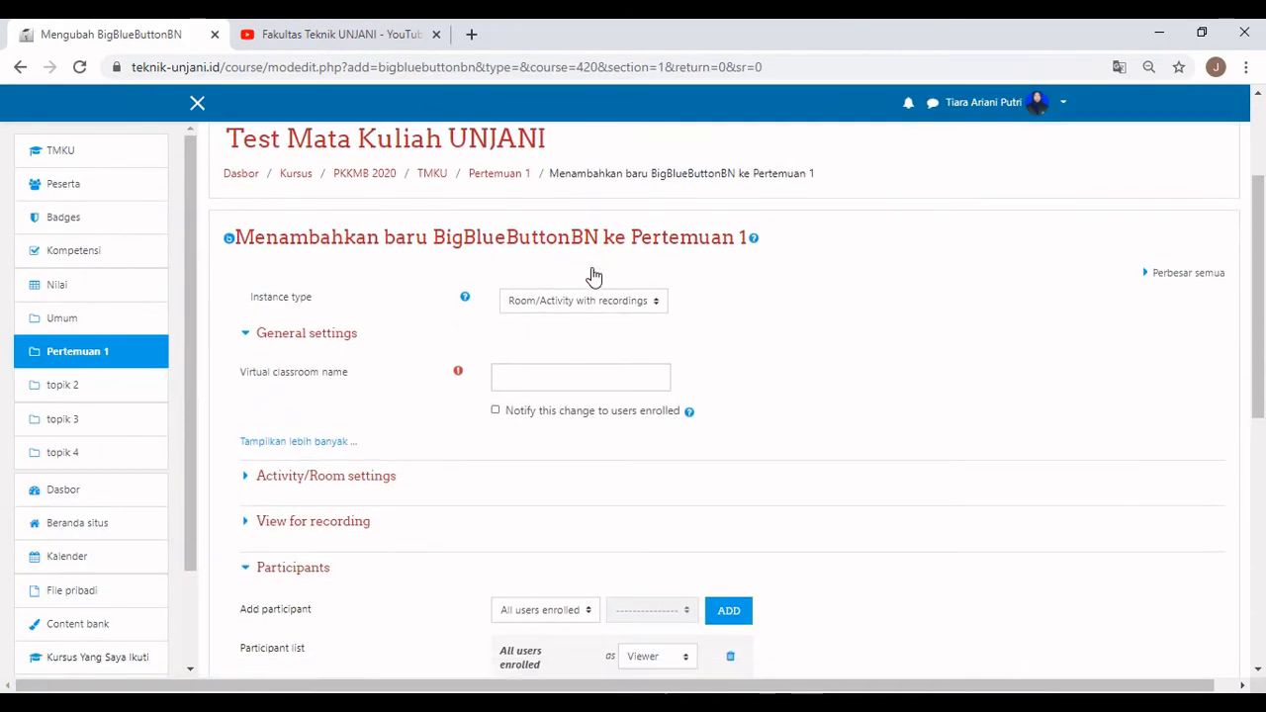
{"action": "left_click", "coordinate": [594, 300]}
{"action": "left_click", "coordinate": [584, 319]}
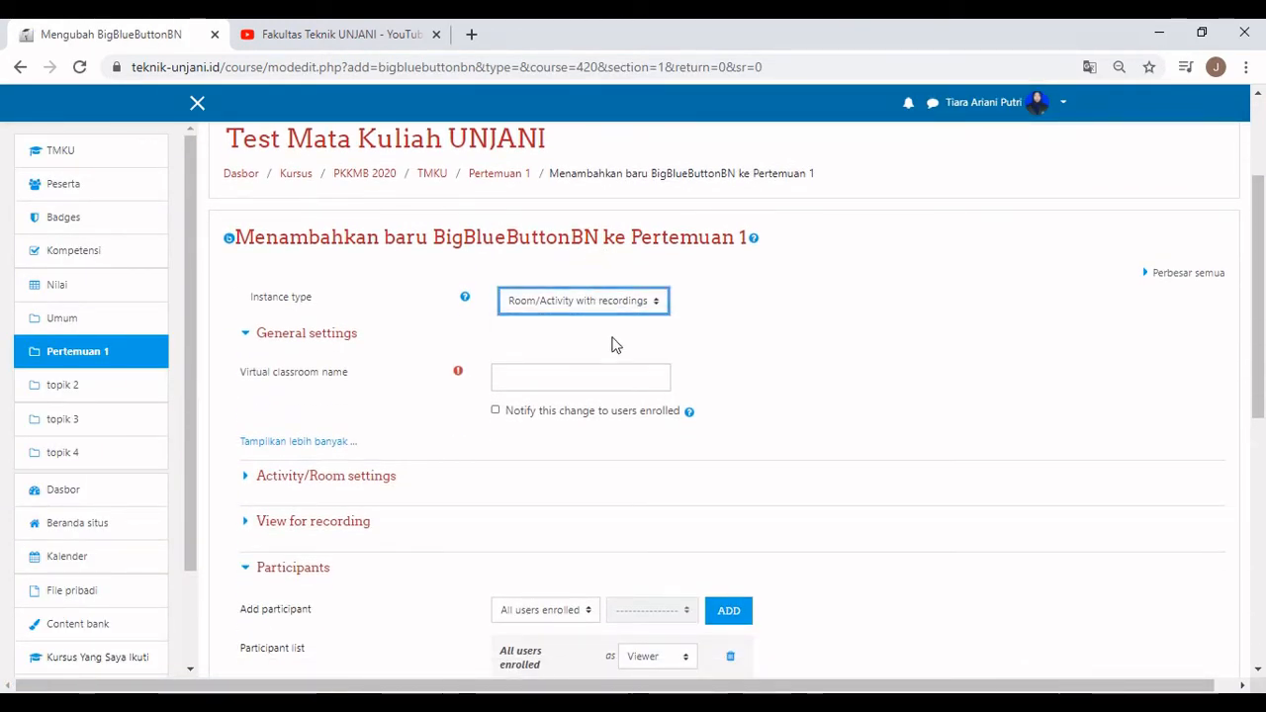
Name it 'Virtual classroom pertemuan 1', enable enrolled-user notification, and save to the course.
{"action": "left_click", "coordinate": [595, 378]}
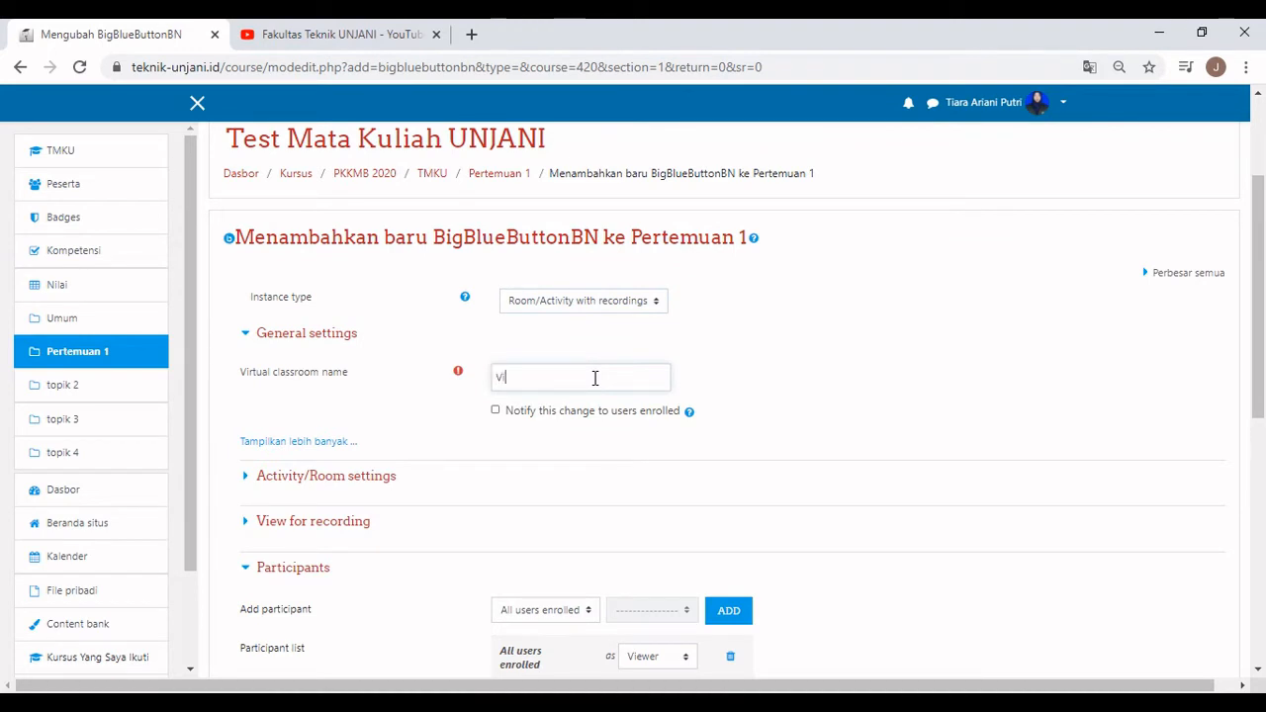
{"action": "type", "text": "Virtual class room per"}
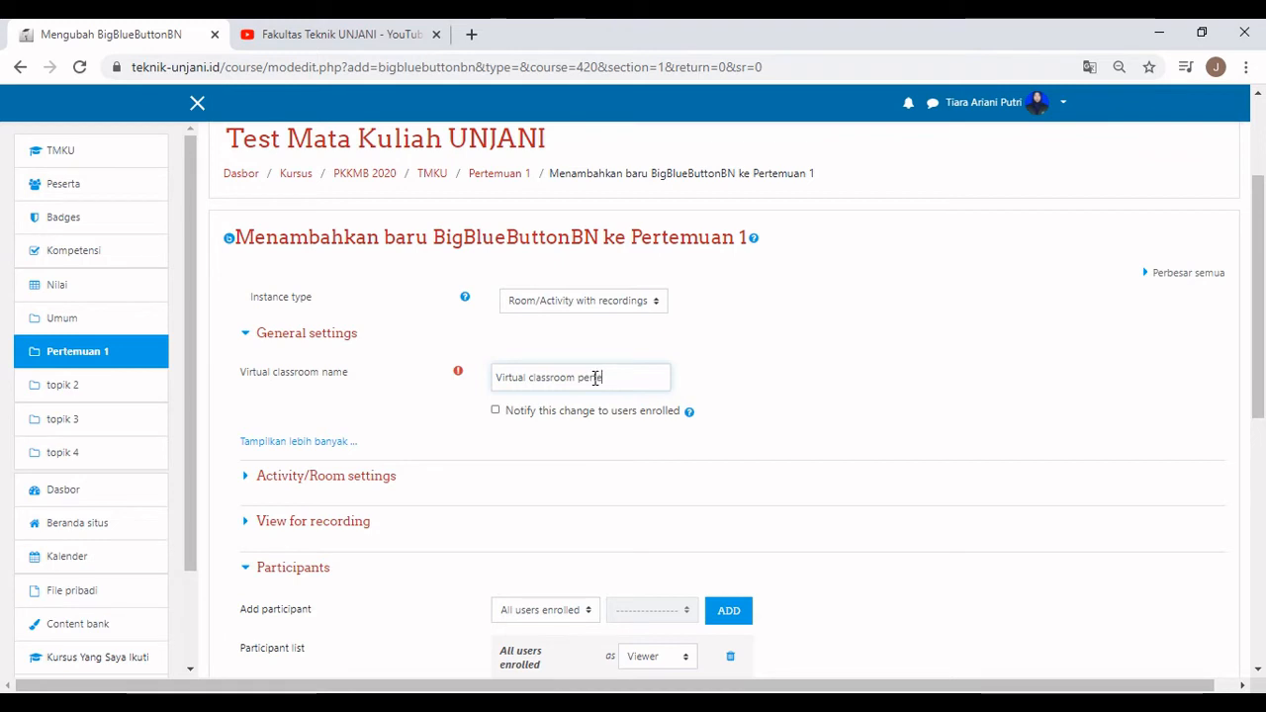
{"action": "type", "text": "temuan 1"}
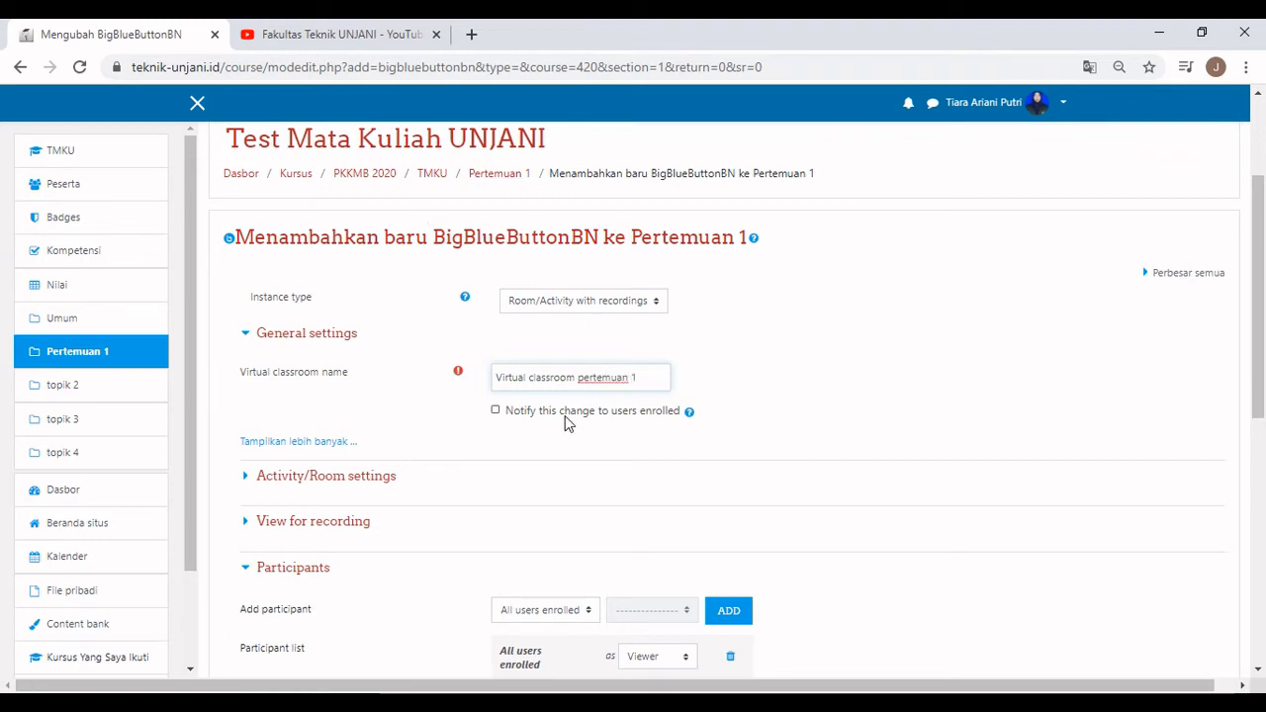
{"action": "left_click", "coordinate": [498, 412]}
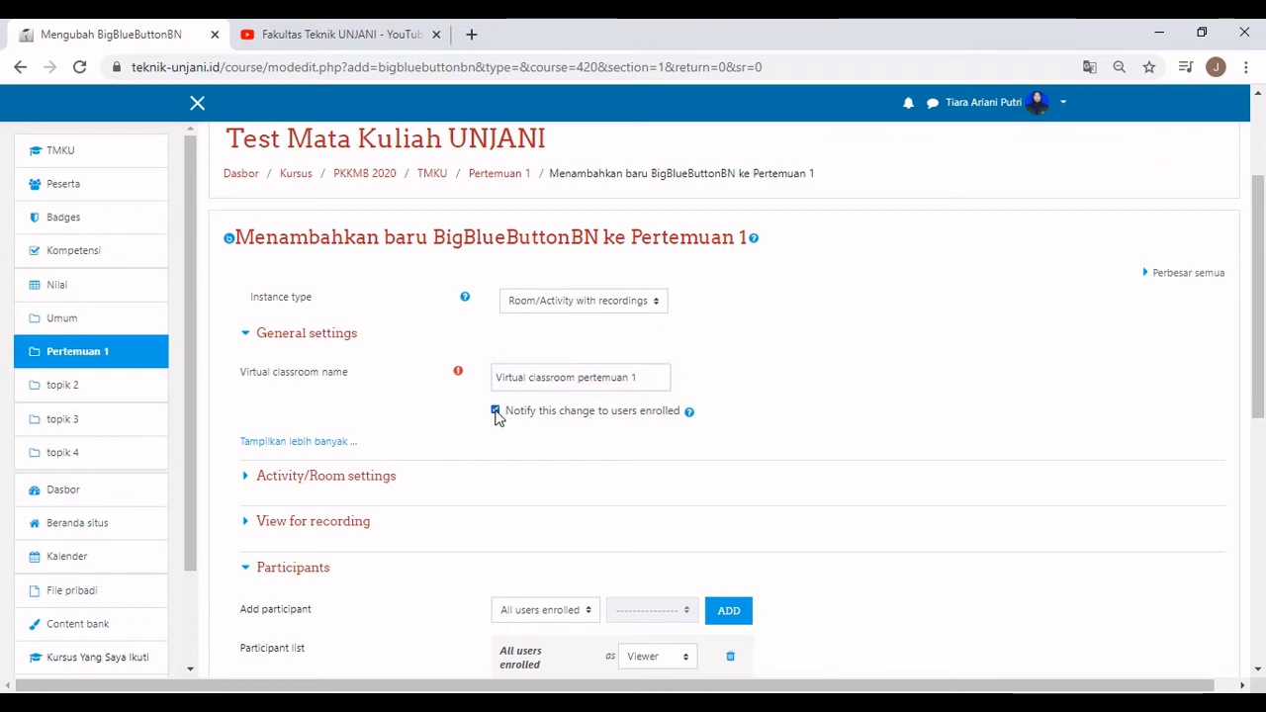
{"action": "scroll", "coordinate": [496, 417], "scroll_direction": "down", "scroll_amount": 1}
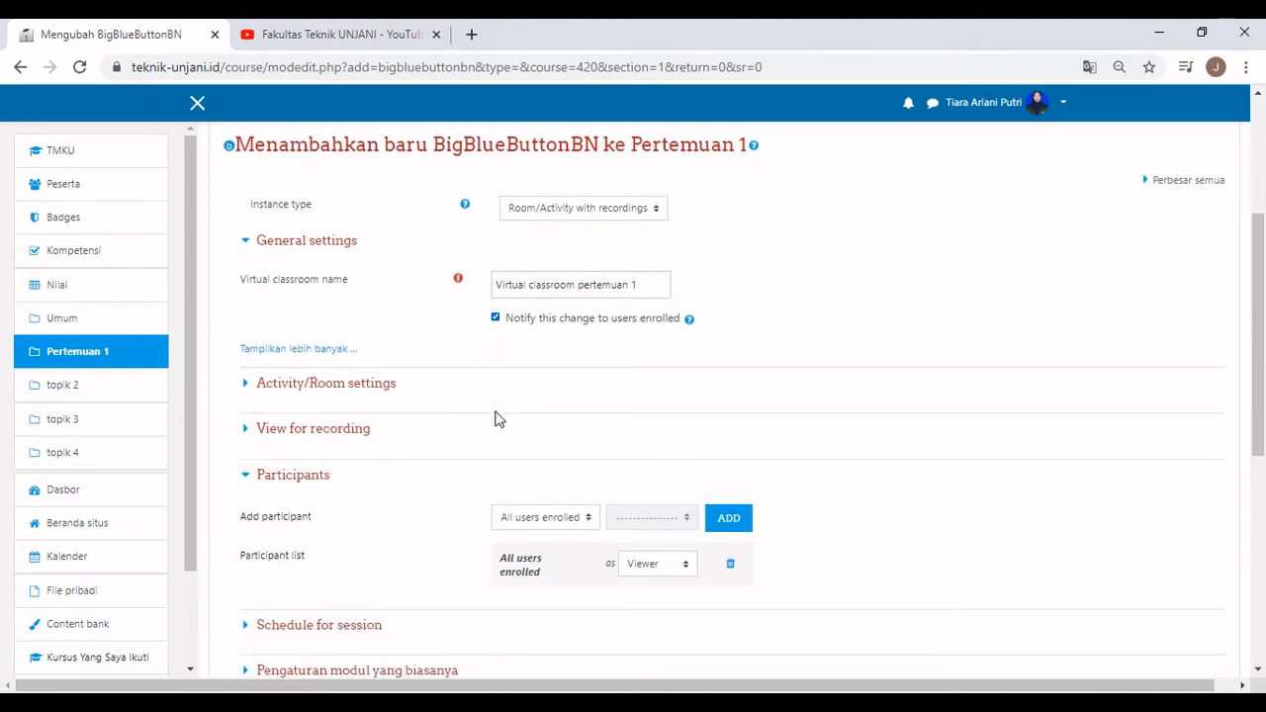
{"action": "scroll", "coordinate": [497, 419], "scroll_direction": "down", "scroll_amount": 2}
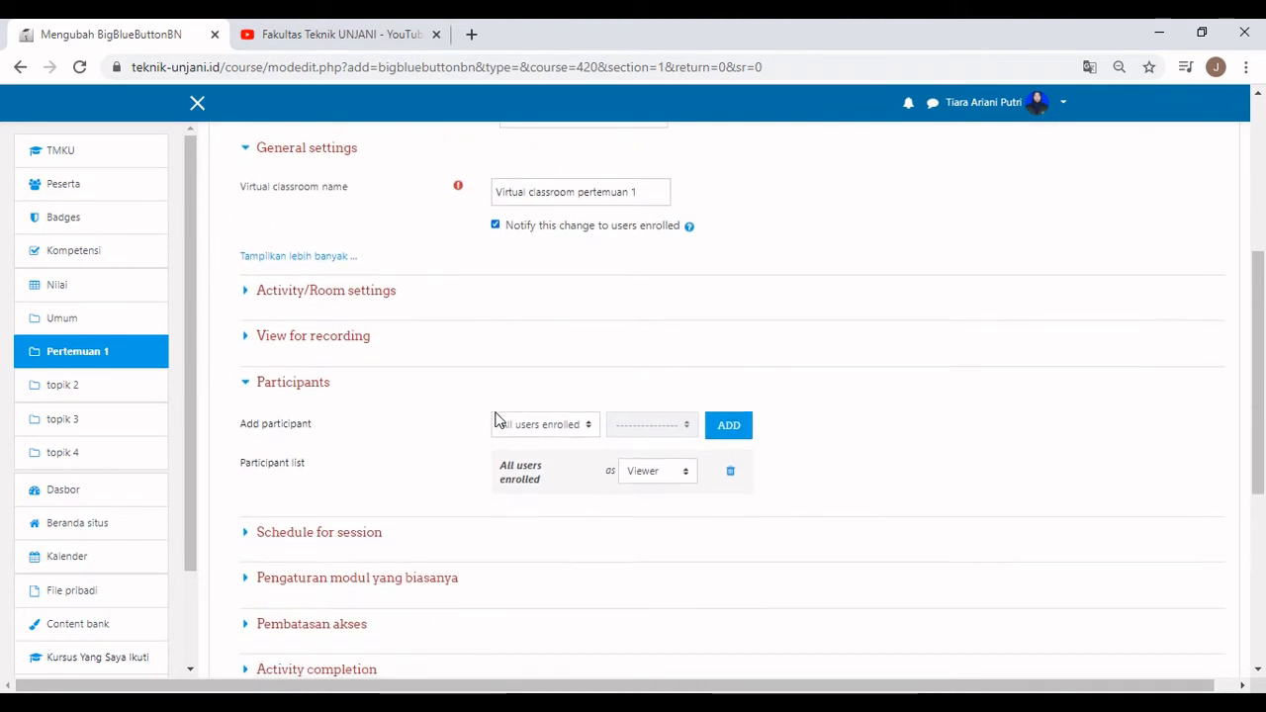
{"action": "scroll", "coordinate": [497, 420], "scroll_direction": "down", "scroll_amount": 2}
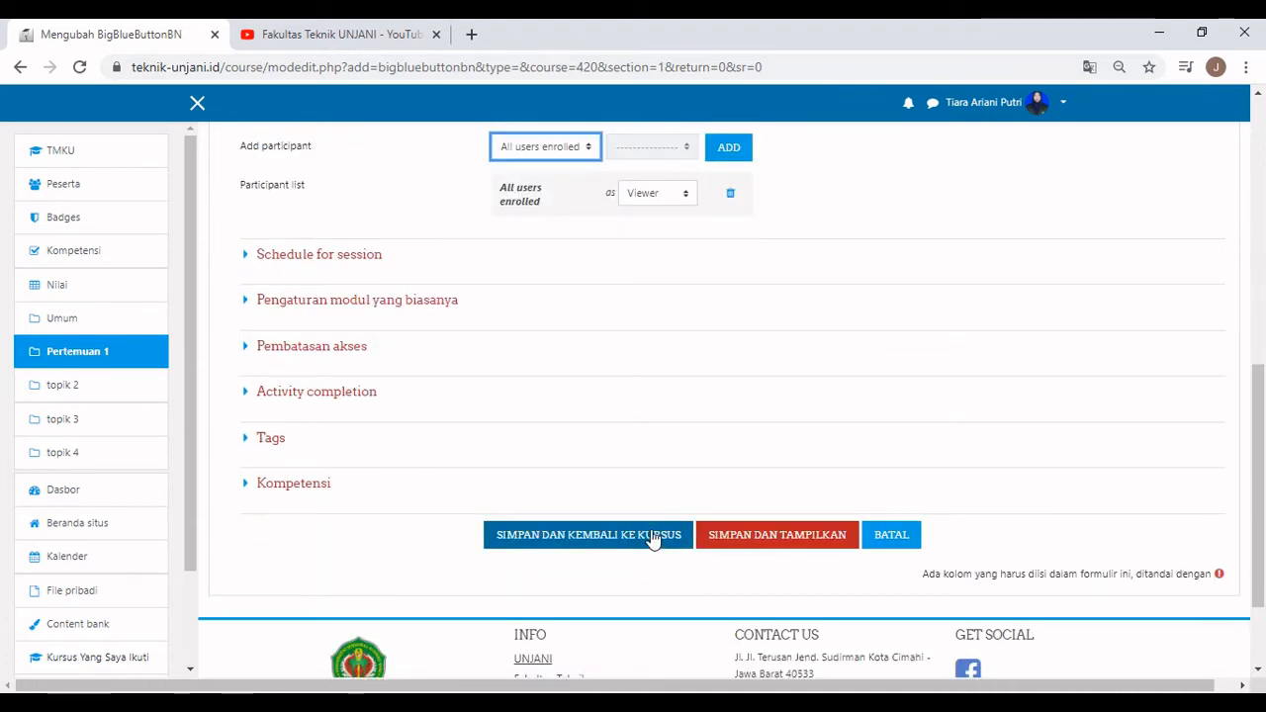
{"action": "left_click", "coordinate": [653, 536]}
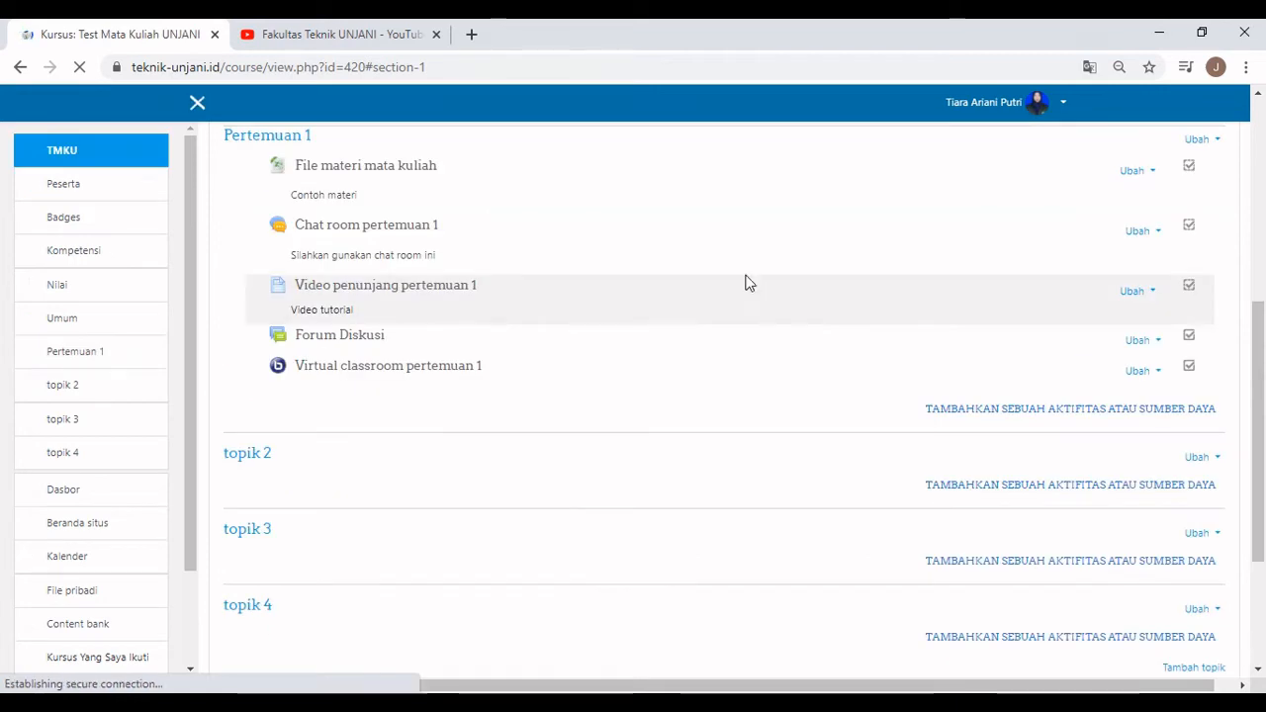
Open the Virtual classroom pertemuan 1 activity and join its session.
{"action": "left_click", "coordinate": [424, 368]}
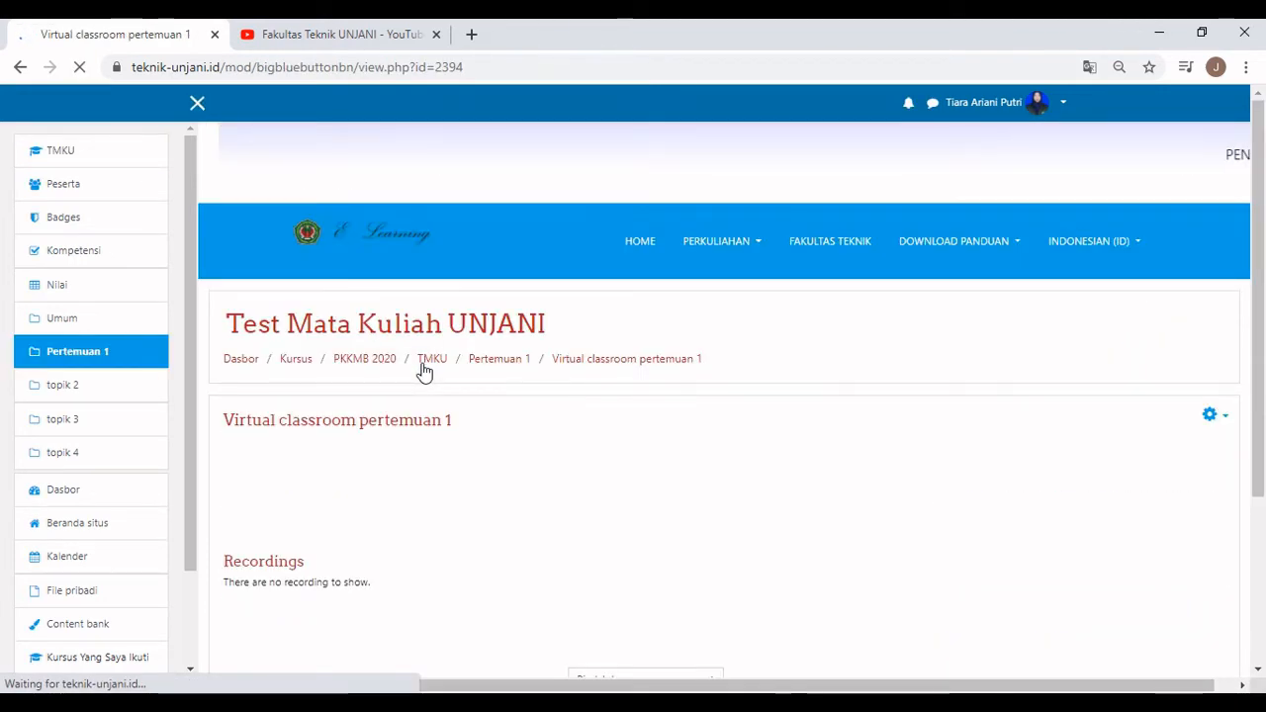
{"action": "scroll", "coordinate": [455, 534], "scroll_direction": "down", "scroll_amount": 1}
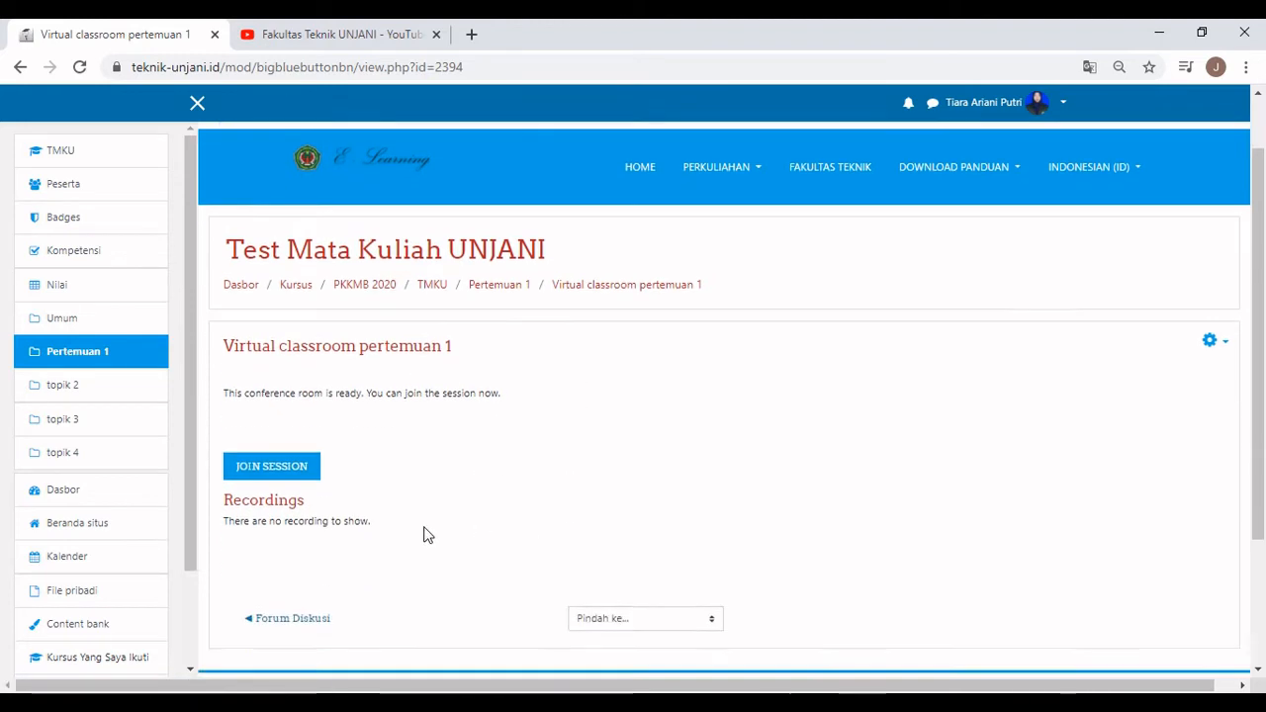
{"action": "left_click", "coordinate": [316, 461]}
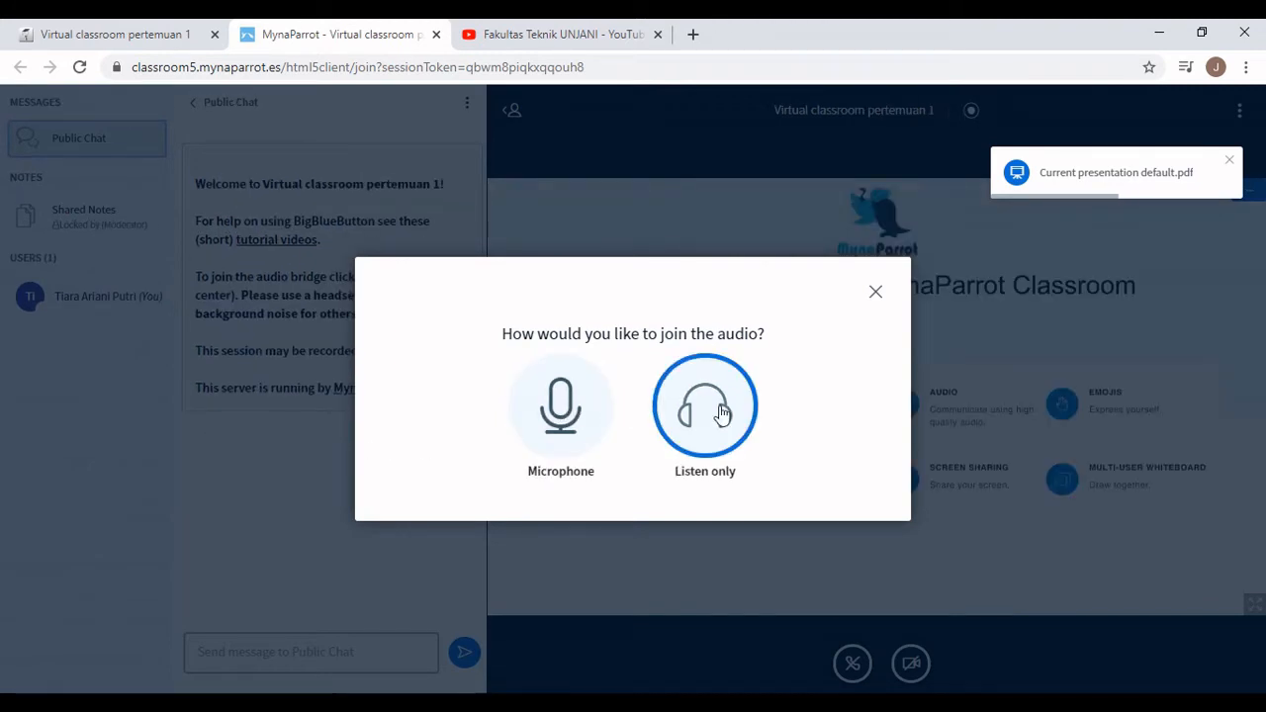
Skip audio, send 'test' in Public Chat, hide the side panels, and log out of the session.
{"action": "left_click", "coordinate": [877, 293]}
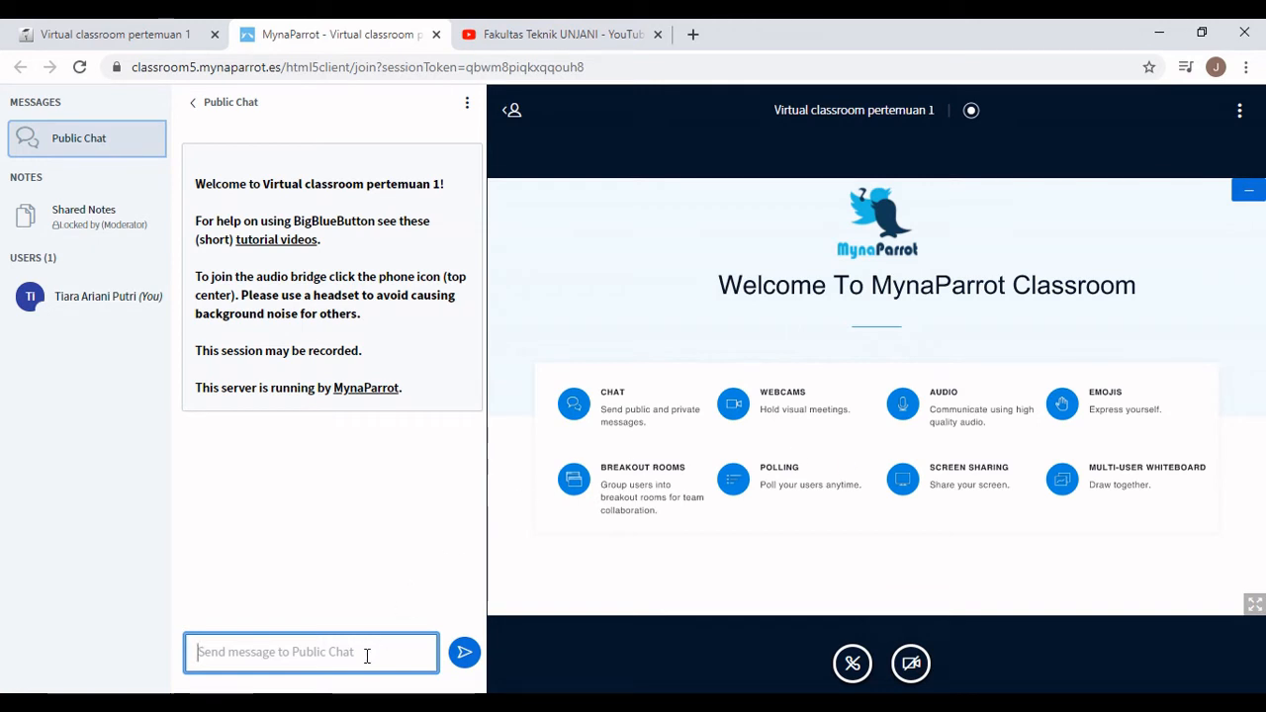
{"action": "type", "text": "t"}
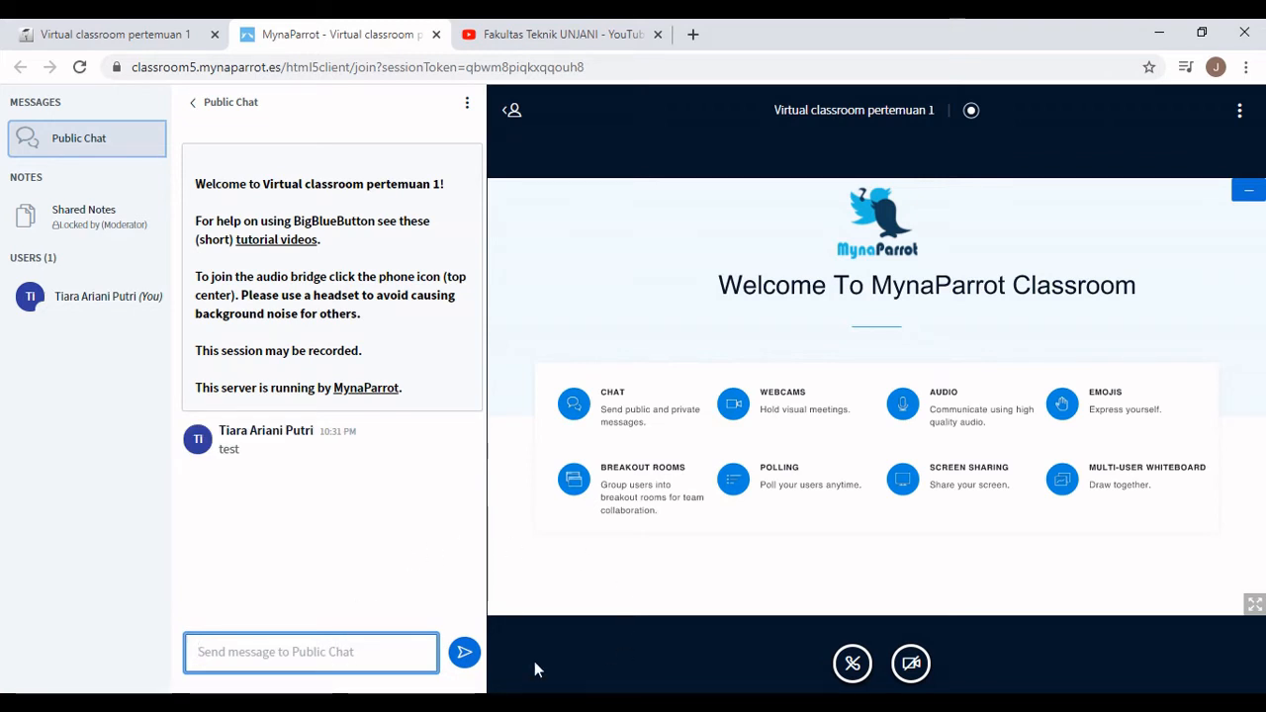
{"action": "left_click", "coordinate": [513, 111]}
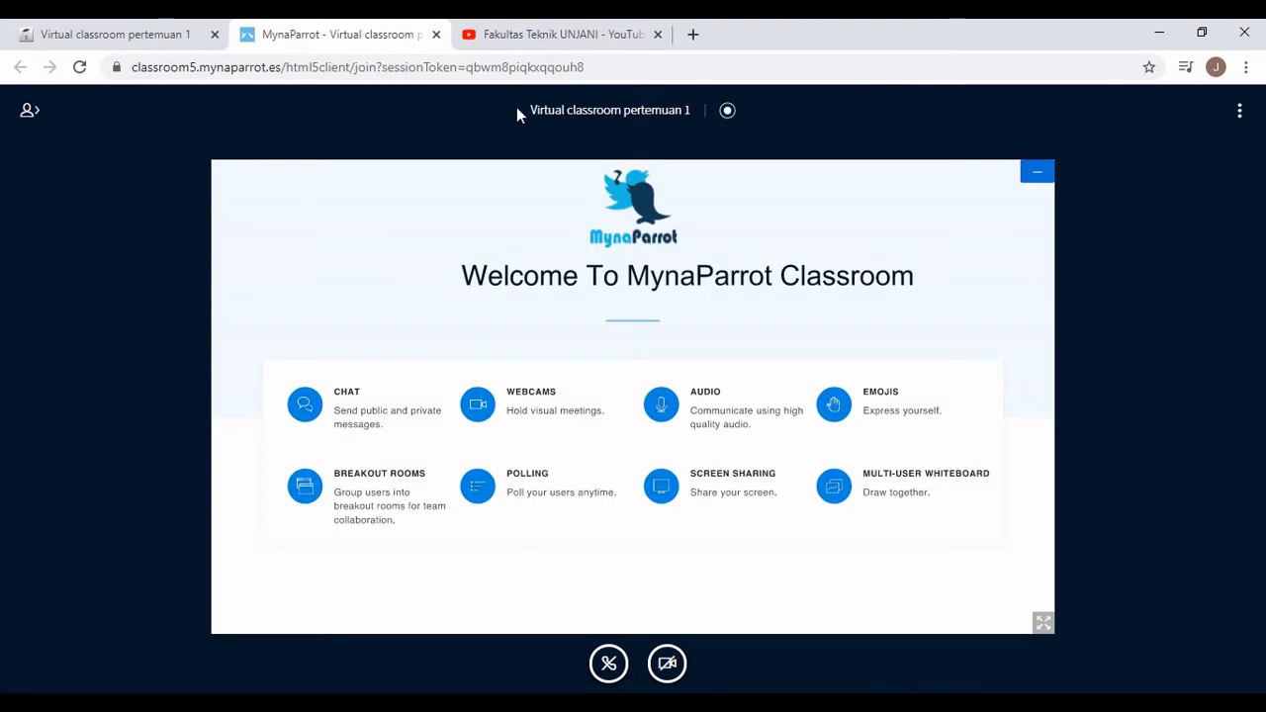
{"action": "left_click", "coordinate": [1238, 112]}
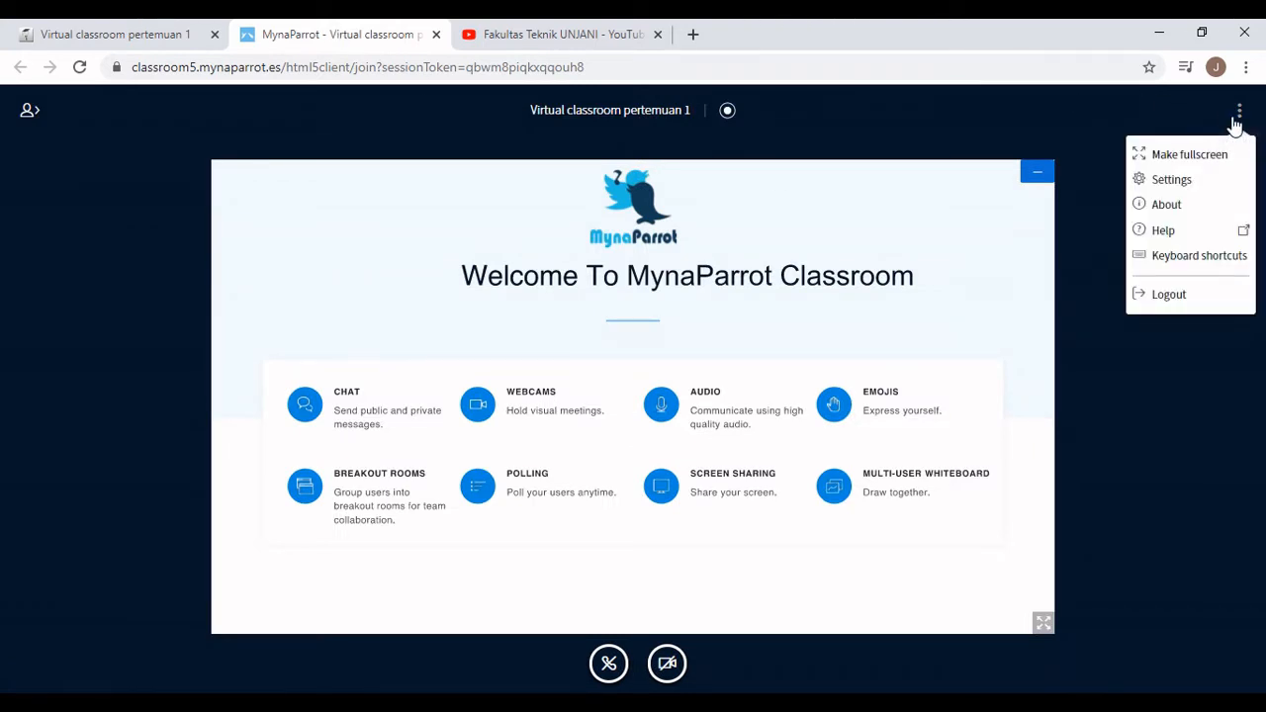
{"action": "left_click", "coordinate": [1202, 293]}
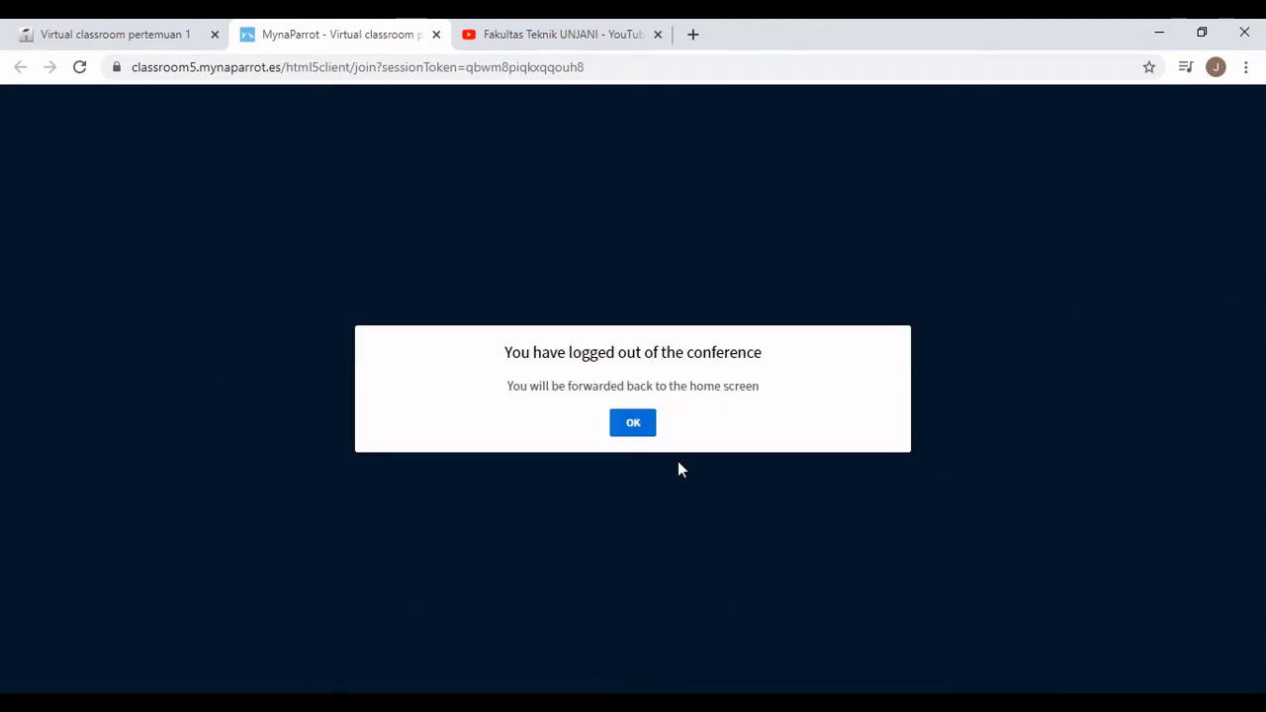
{"action": "left_click", "coordinate": [636, 425]}
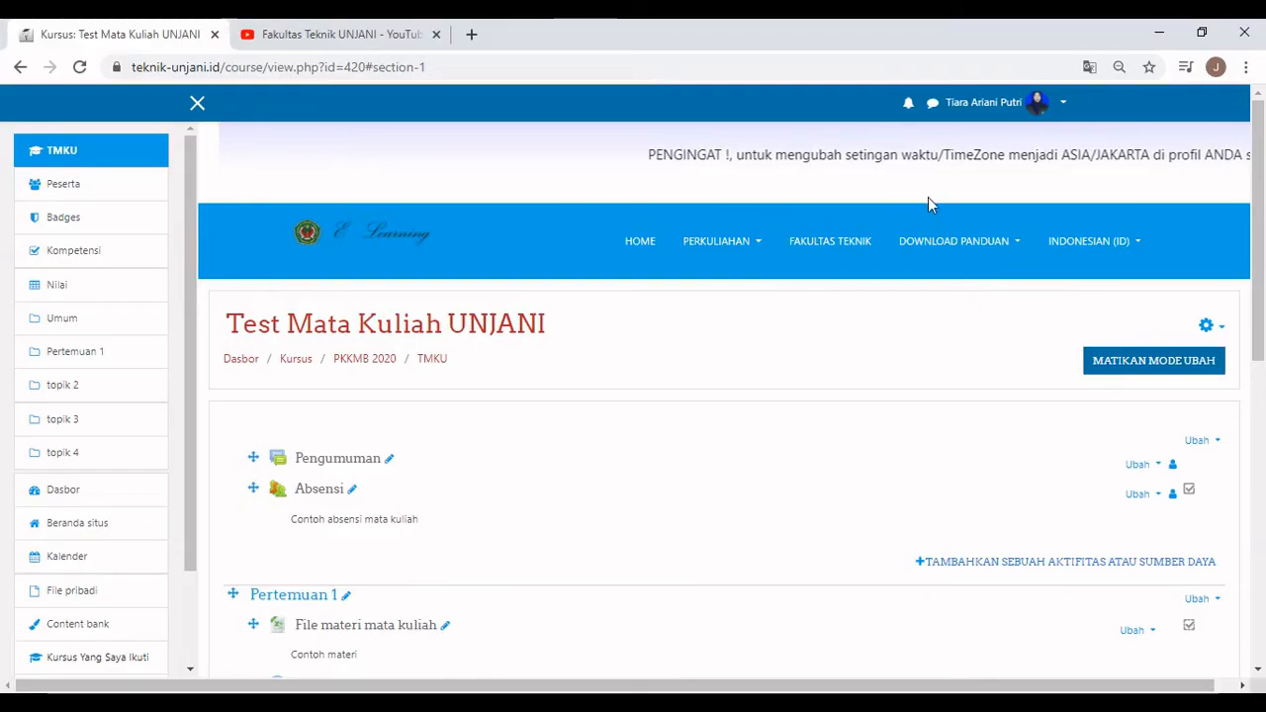
Choose Assignment from the activity chooser under Pertemuan 1.
{"action": "scroll", "coordinate": [928, 201], "scroll_direction": "down", "scroll_amount": 3}
{"action": "scroll", "coordinate": [928, 204], "scroll_direction": "down", "scroll_amount": 1}
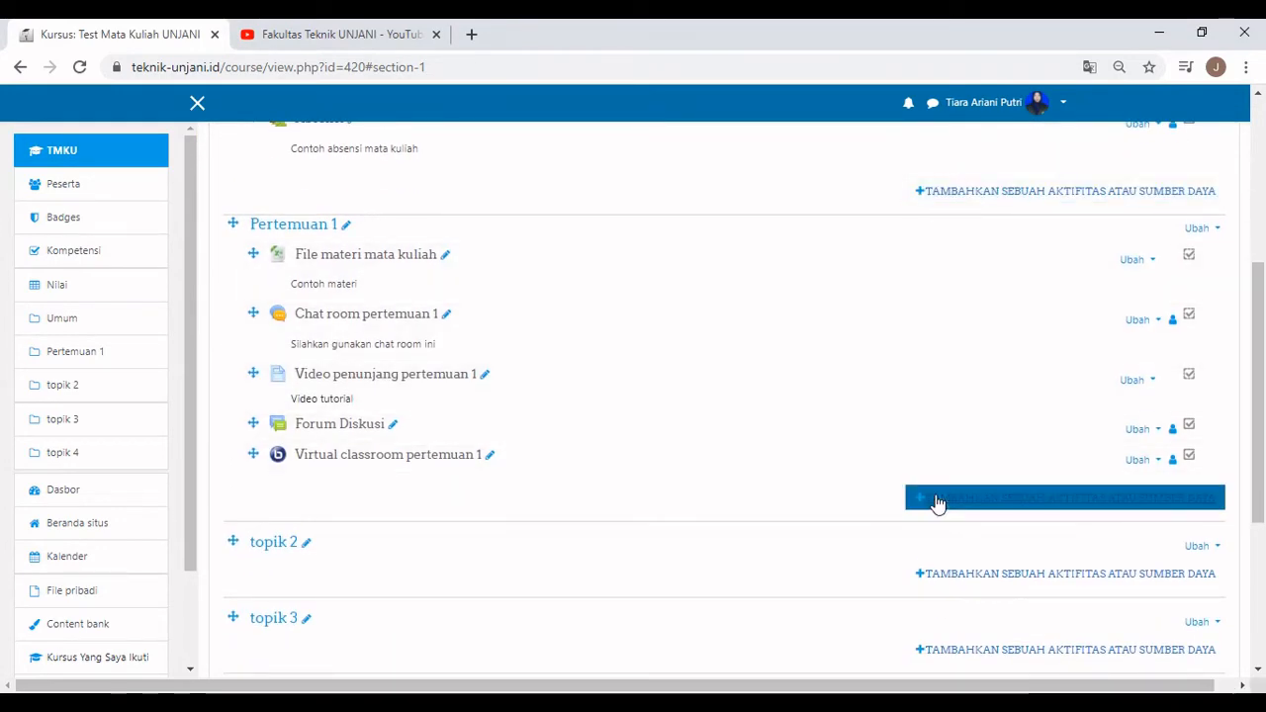
{"action": "left_click", "coordinate": [935, 502]}
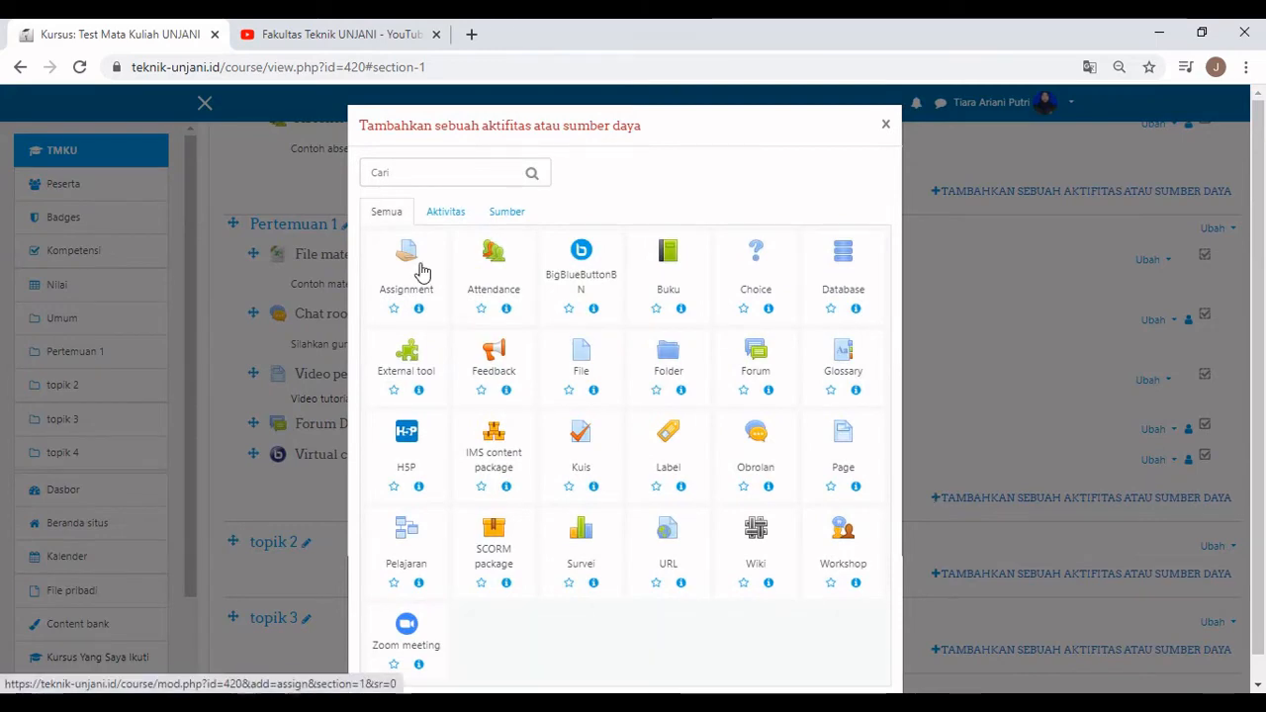
{"action": "left_click", "coordinate": [414, 269]}
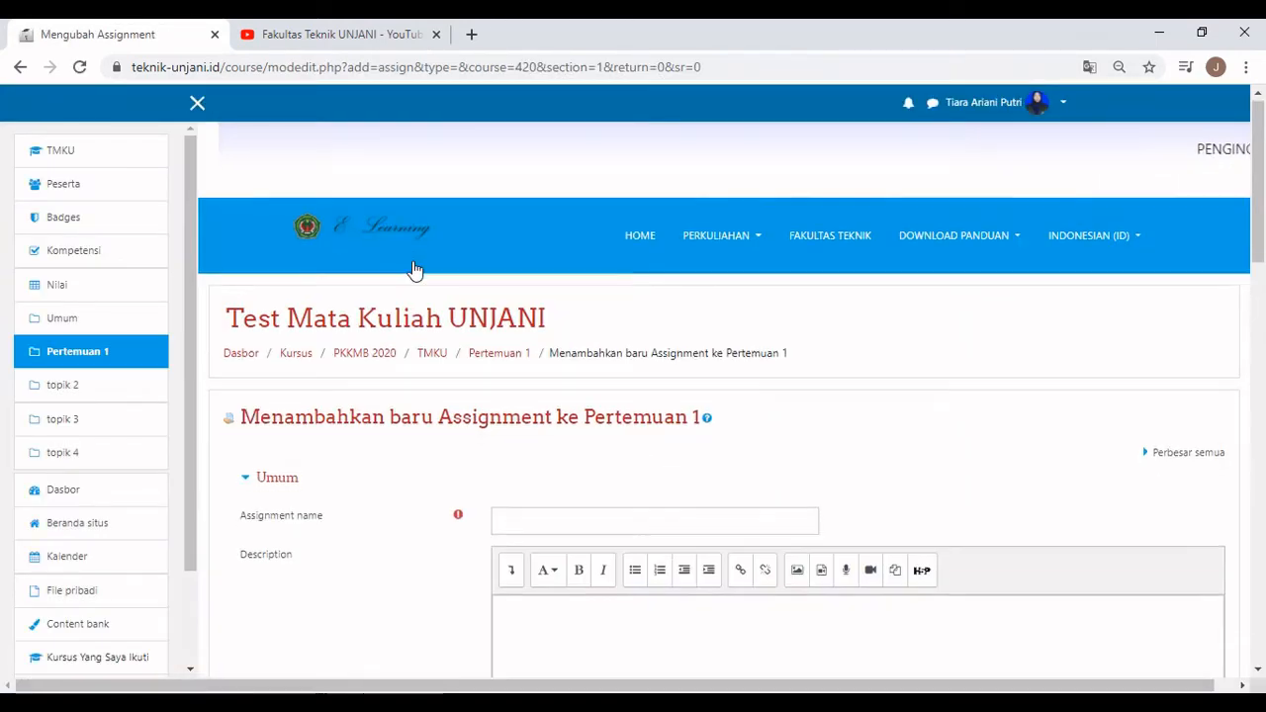
Enter 'Tugas Pertemuan 1' as assignment name and description, displayed on the course page.
{"action": "scroll", "coordinate": [435, 296], "scroll_direction": "down", "scroll_amount": 2}
{"action": "left_click", "coordinate": [516, 347]}
{"action": "type", "text": "Tuga"}
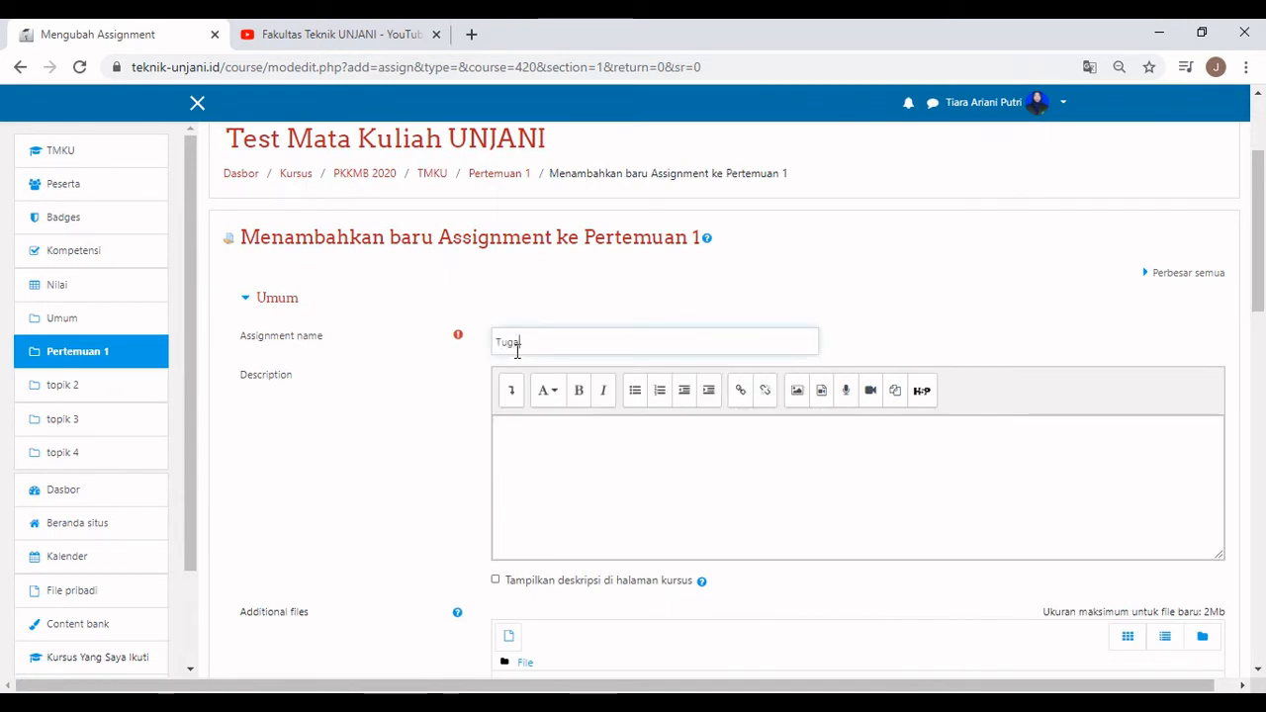
{"action": "type", "text": "s Pe"}
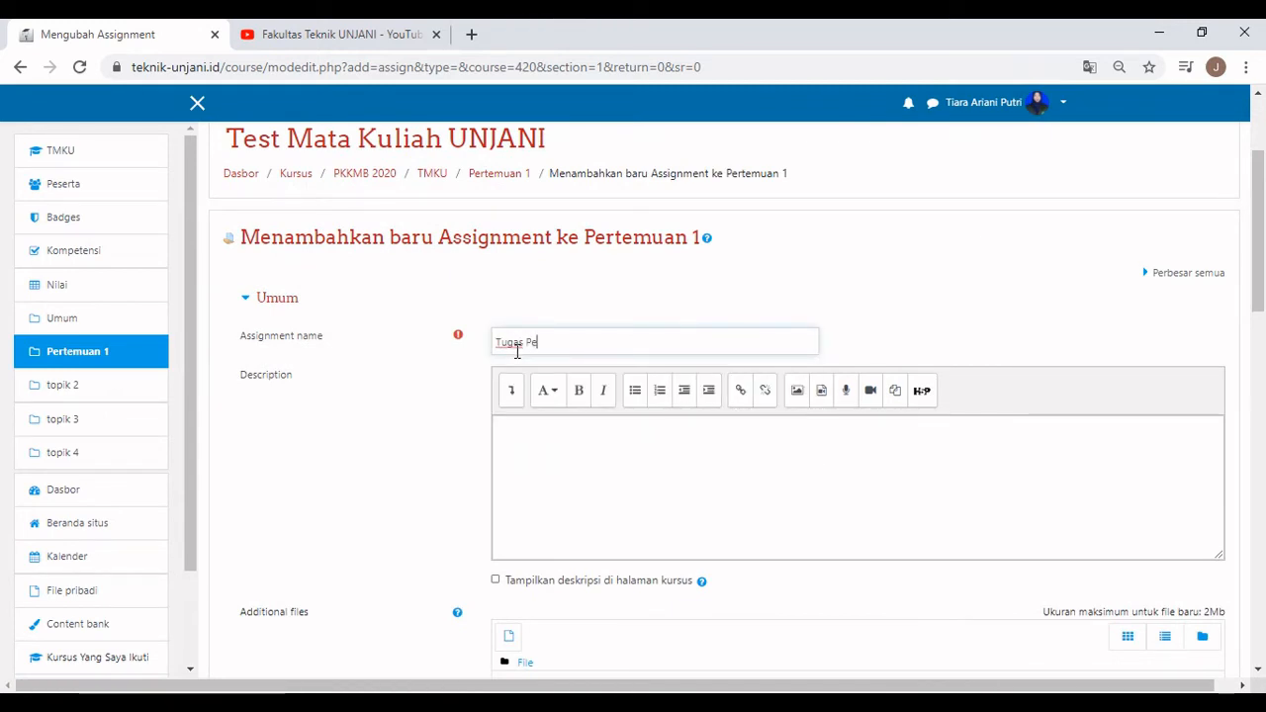
{"action": "type", "text": "rtemuan 1"}
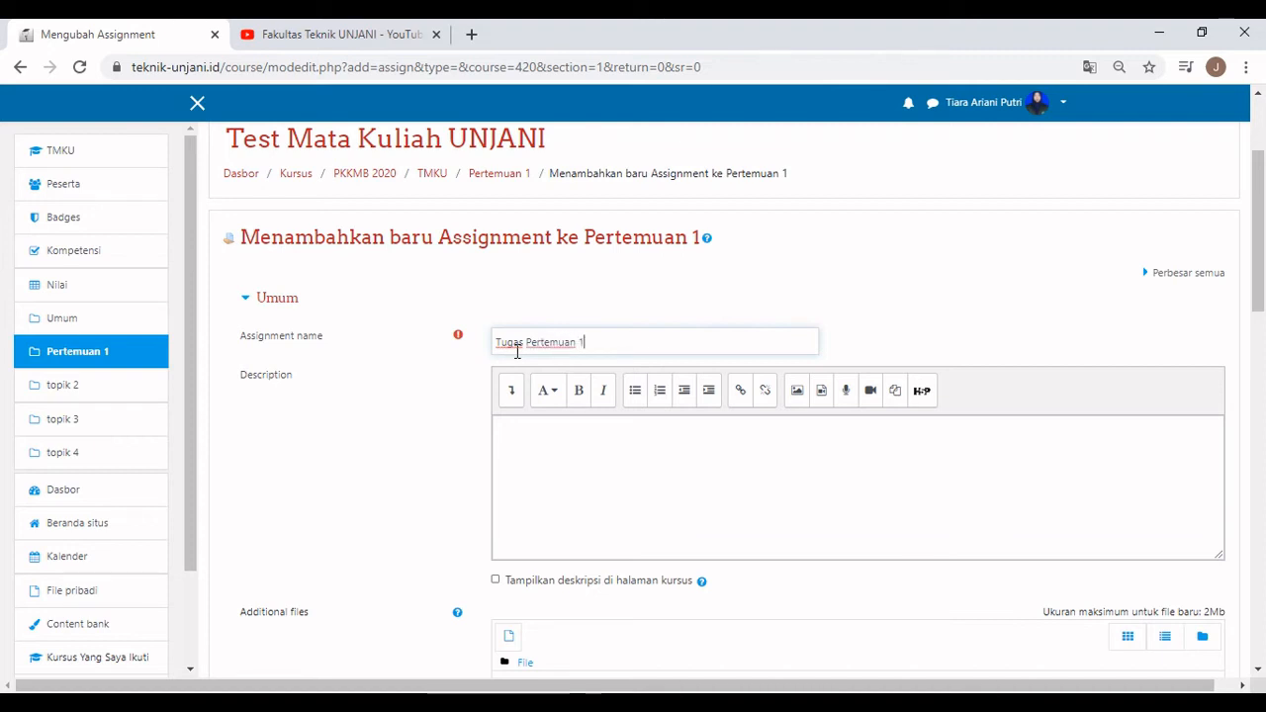
{"action": "left_click", "coordinate": [495, 580]}
{"action": "left_click", "coordinate": [530, 507]}
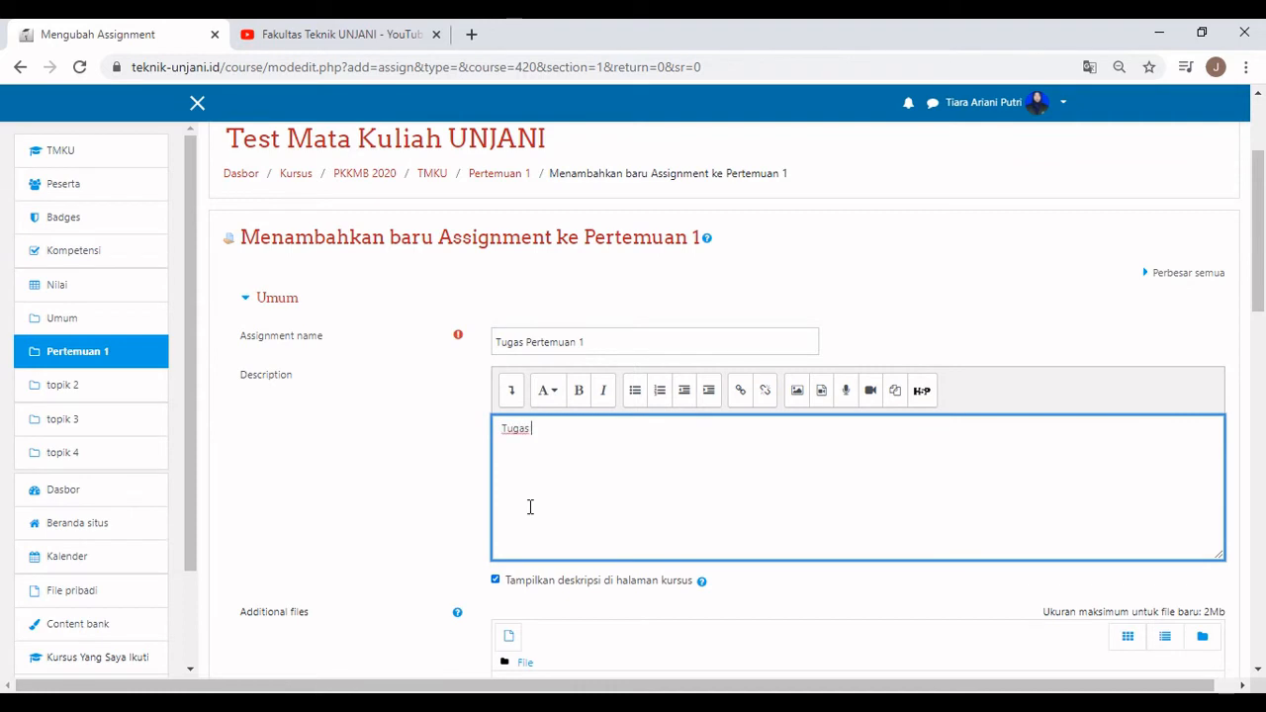
{"action": "type", "text": "Tugas pertemuan "}
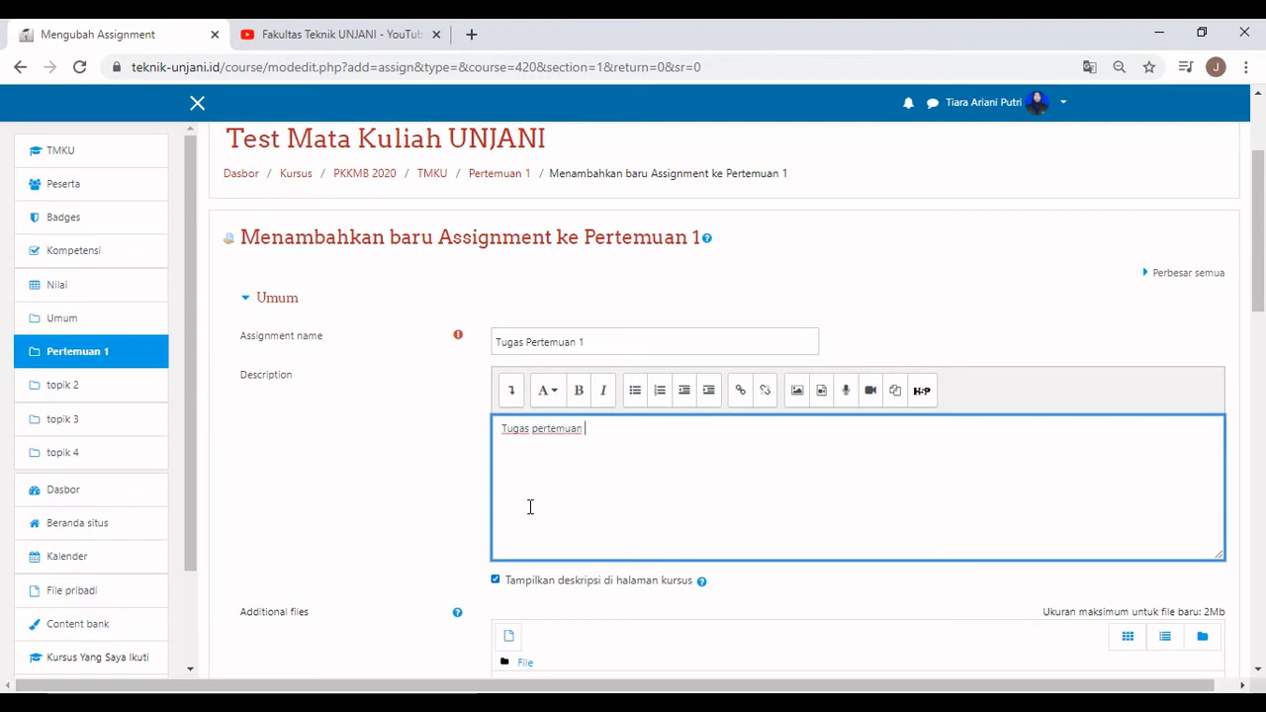
{"action": "type", "text": "1"}
{"action": "scroll", "coordinate": [346, 435], "scroll_direction": "down", "scroll_amount": 3}
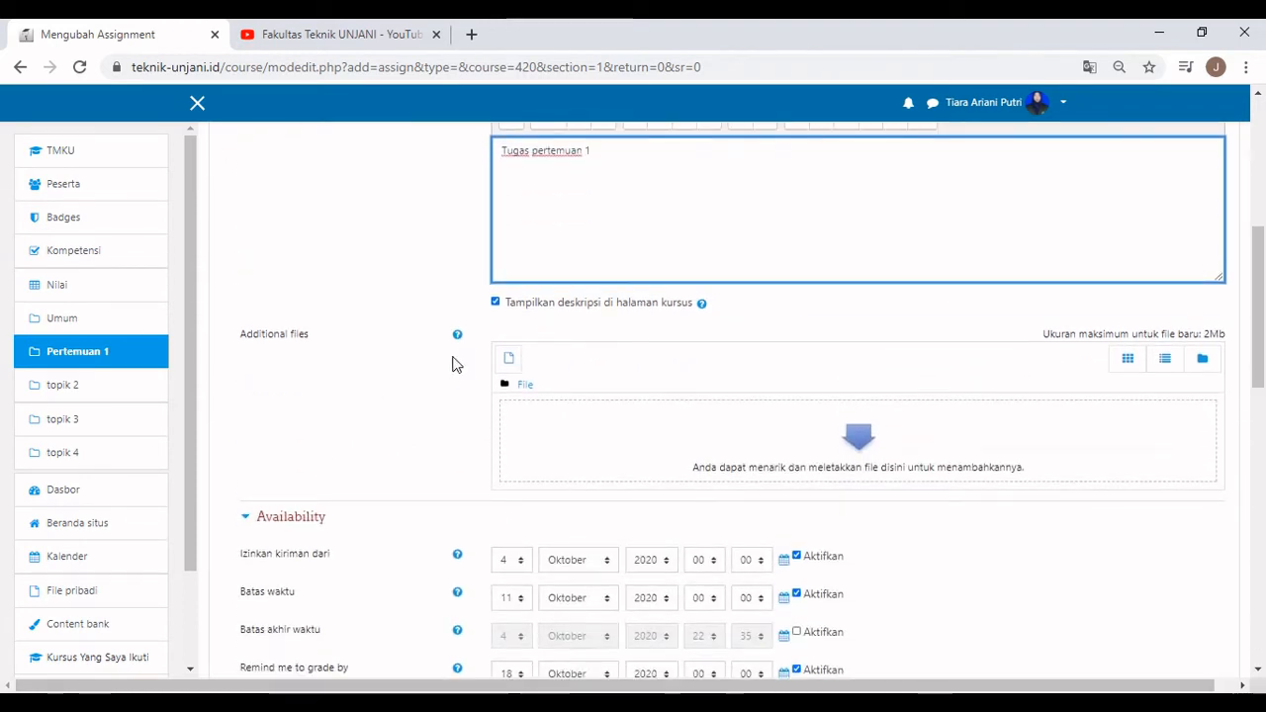
{"action": "left_click", "coordinate": [509, 359]}
Upload the Pendaftaran Peserta (Respons) (3) spreadsheet saved as 'File Tugas'.
{"action": "left_click", "coordinate": [534, 325]}
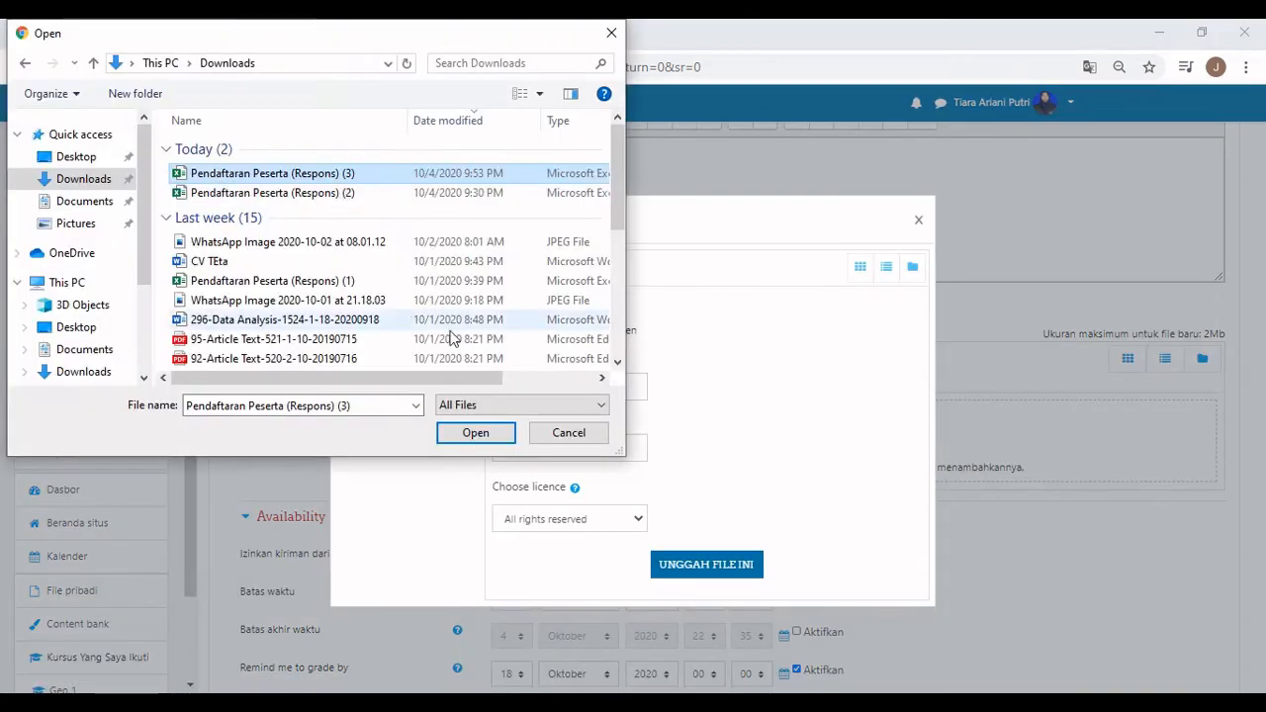
{"action": "left_click", "coordinate": [478, 439]}
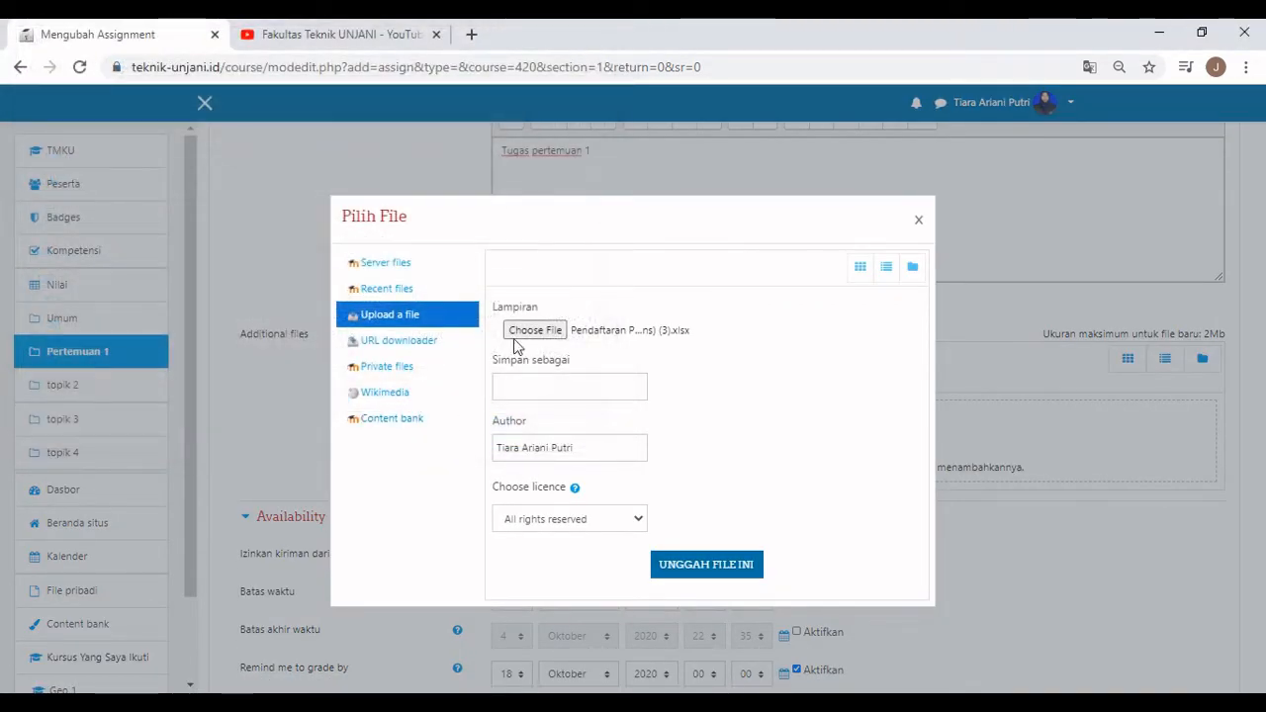
{"action": "left_click", "coordinate": [567, 389]}
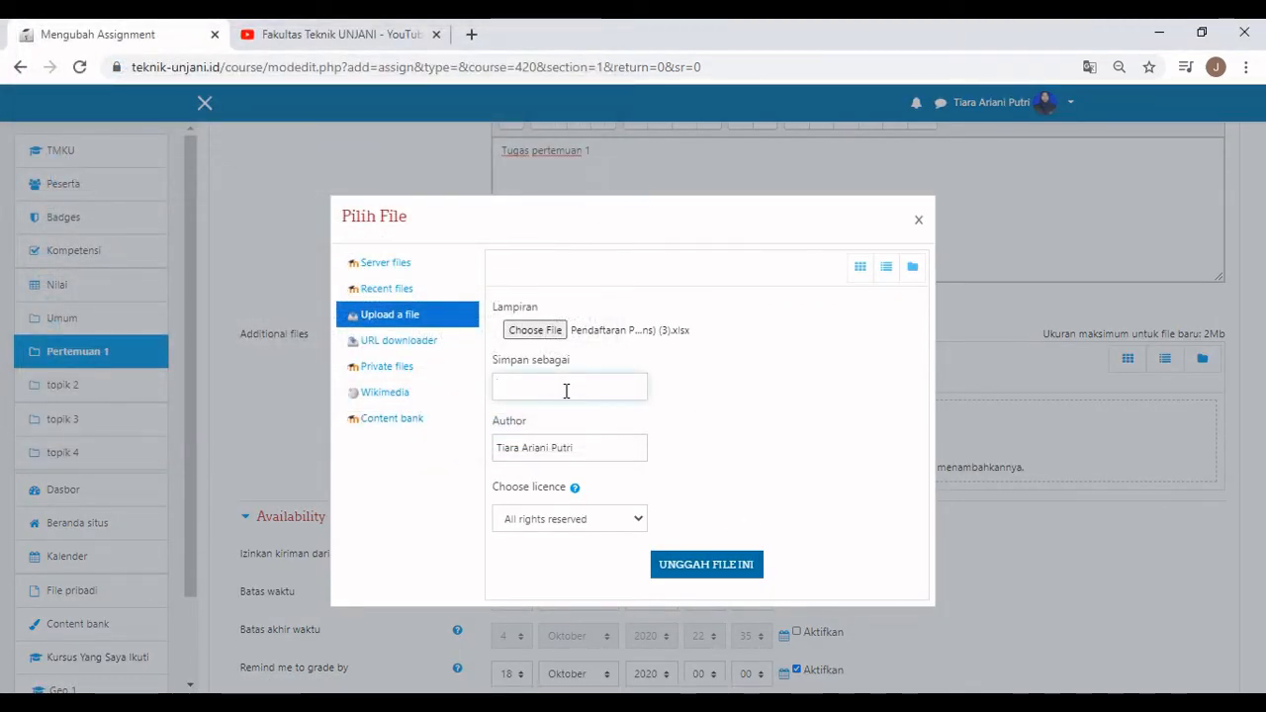
{"action": "type", "text": "File Tugas"}
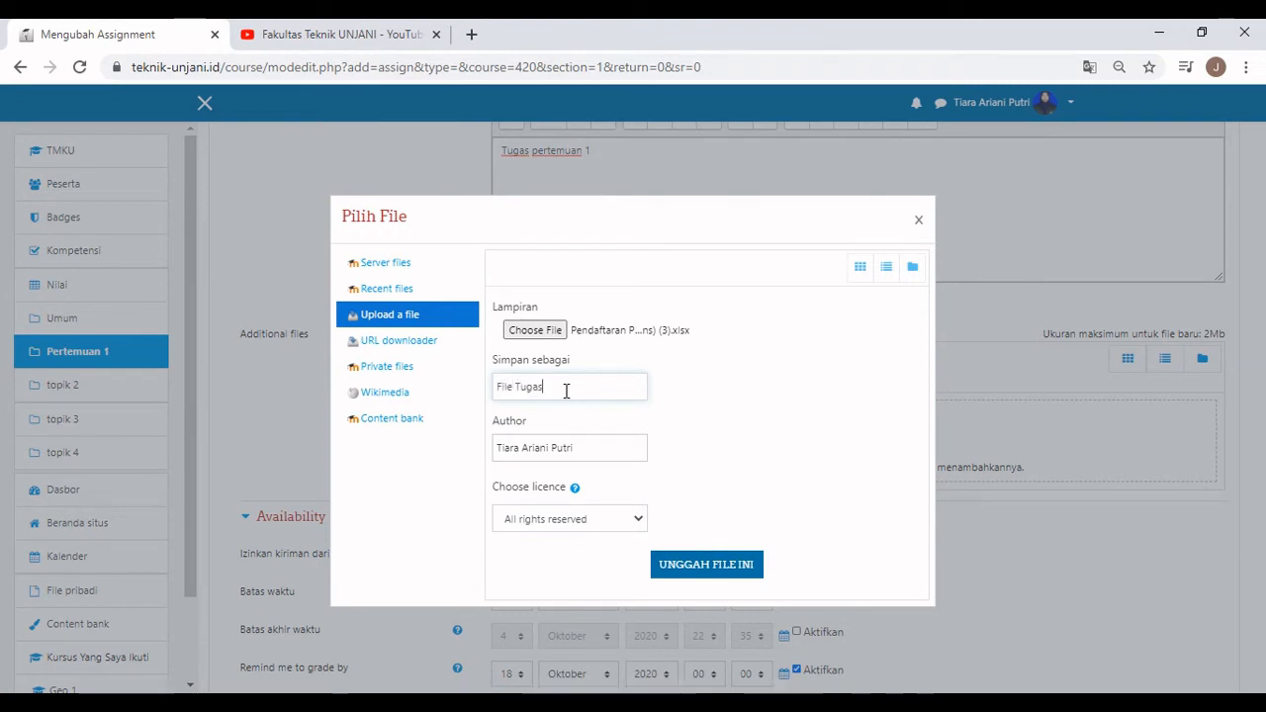
{"action": "left_click", "coordinate": [721, 572]}
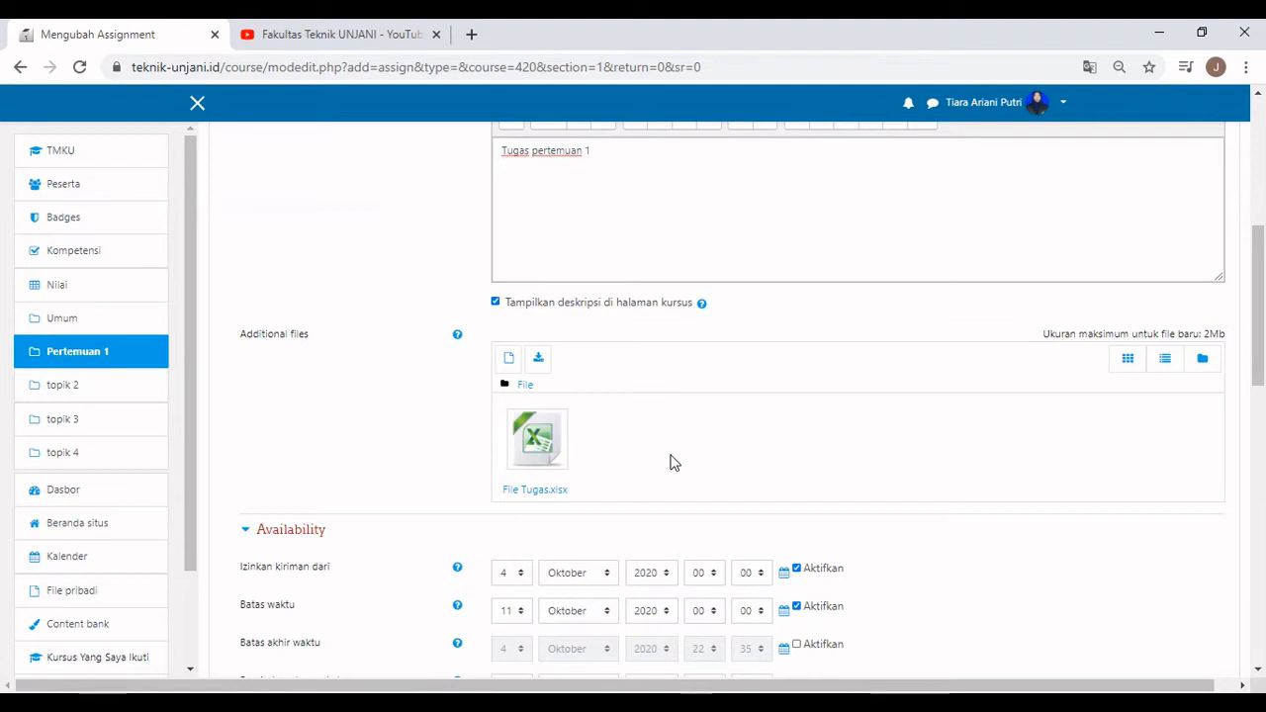
Set the submission start hour to 08 and the due date to 5 Oktober at 12:00.
{"action": "scroll", "coordinate": [669, 462], "scroll_direction": "down", "scroll_amount": 1}
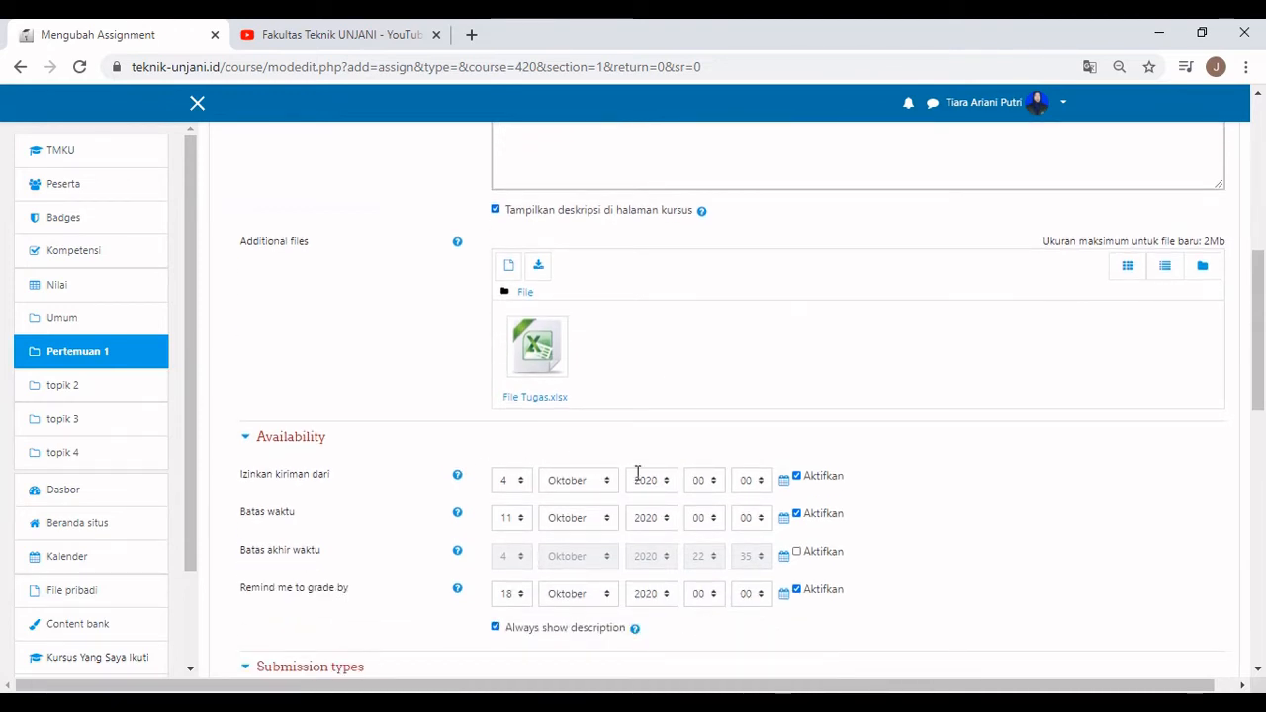
{"action": "left_click", "coordinate": [712, 484]}
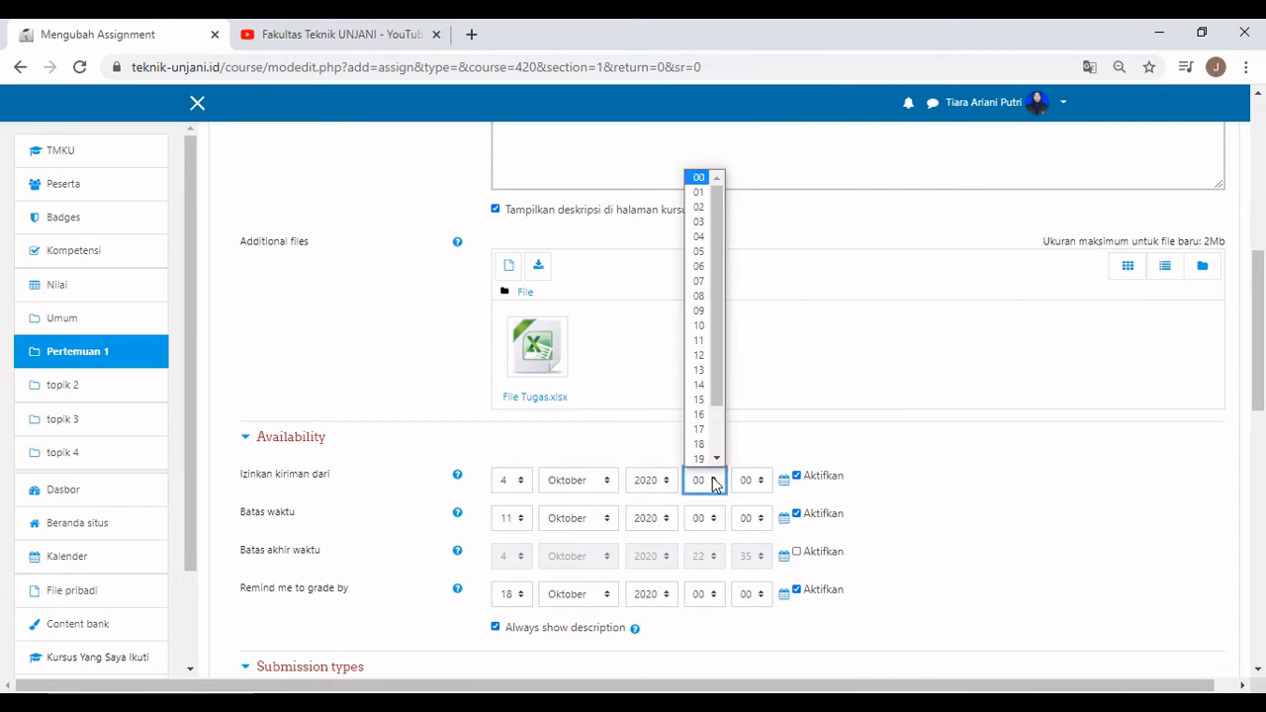
{"action": "left_click", "coordinate": [699, 296]}
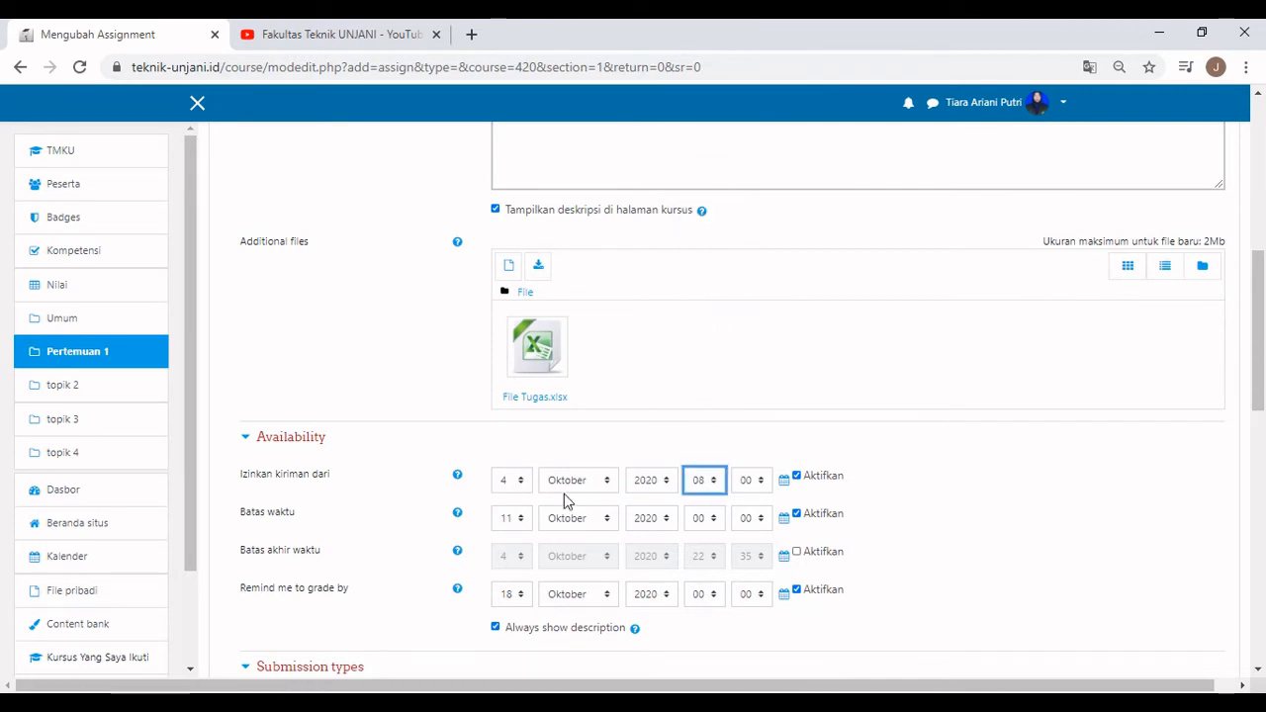
{"action": "left_click", "coordinate": [512, 517]}
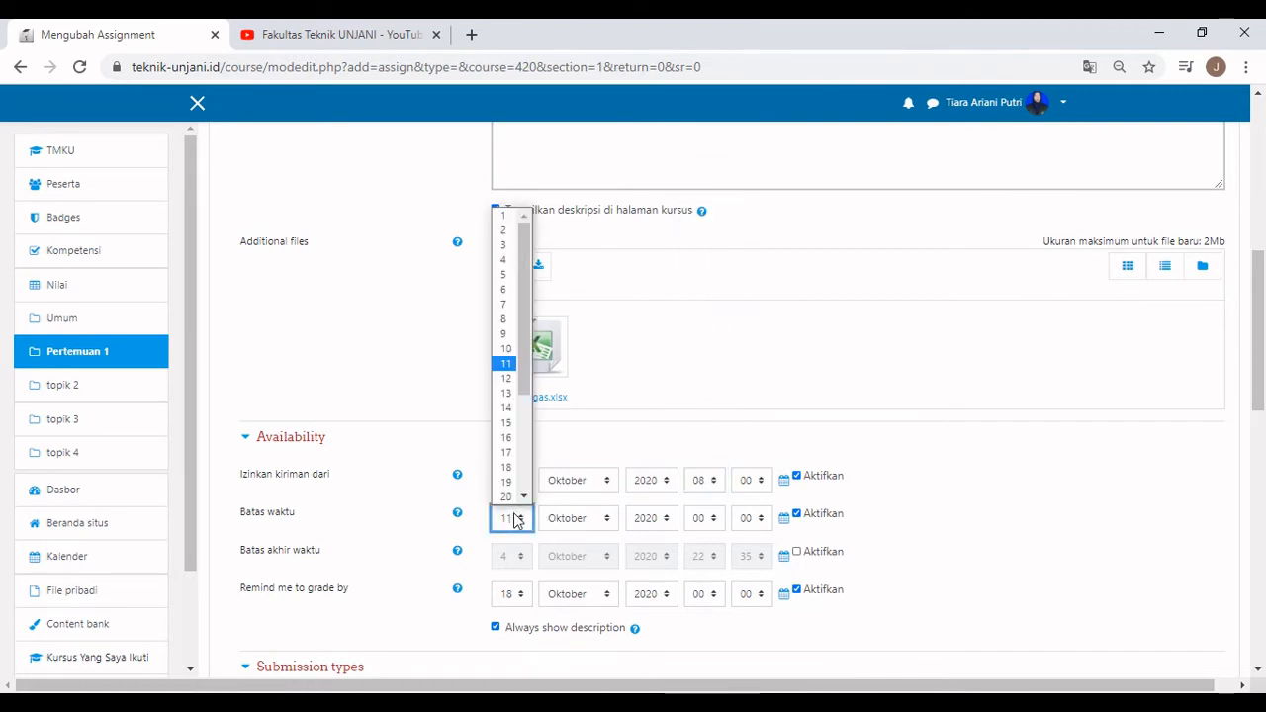
{"action": "left_click", "coordinate": [503, 273]}
{"action": "left_click", "coordinate": [710, 519]}
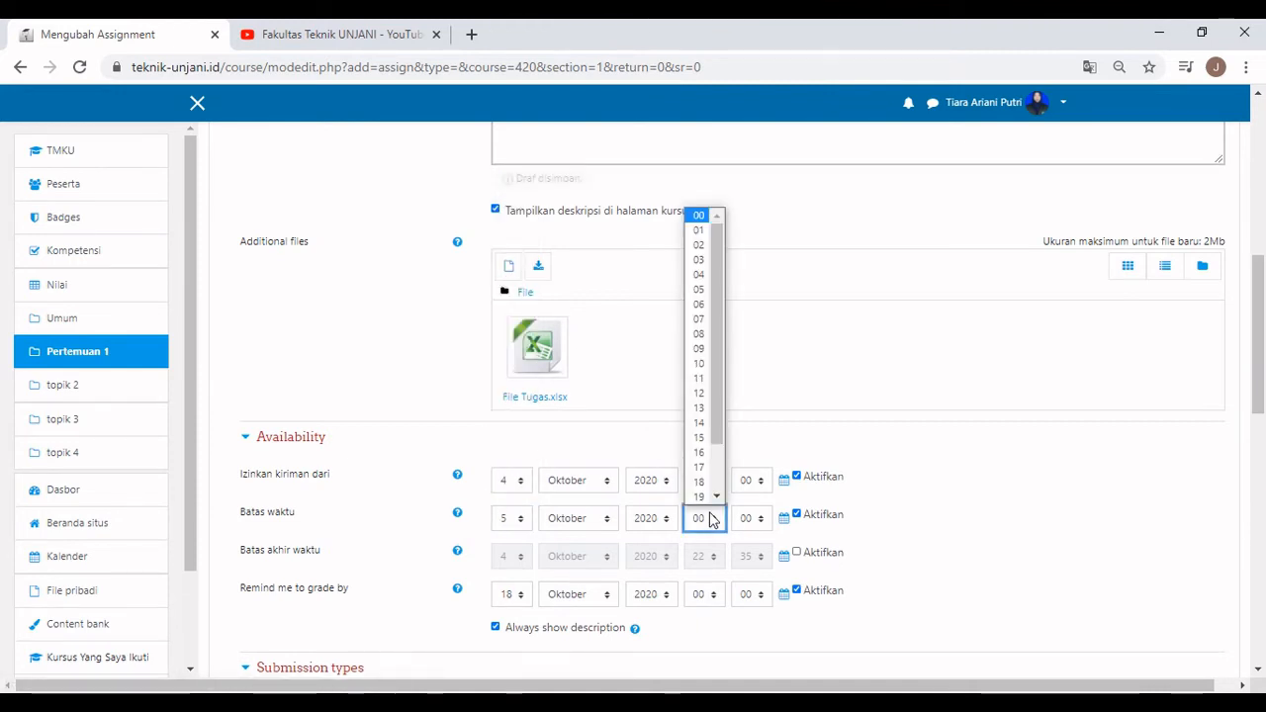
{"action": "scroll", "coordinate": [698, 432], "scroll_direction": "down", "scroll_amount": 1}
{"action": "left_click", "coordinate": [698, 364]}
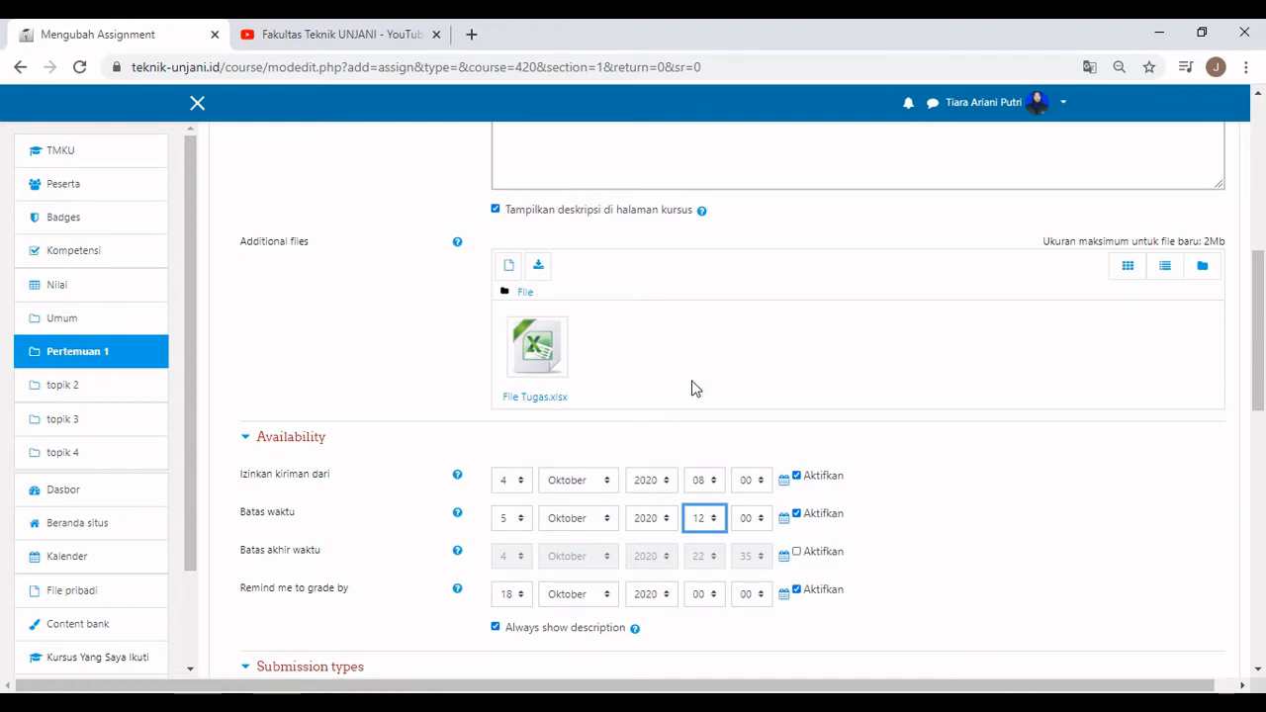
Set the grading reminder date to 6 Oktober.
{"action": "left_click", "coordinate": [528, 597]}
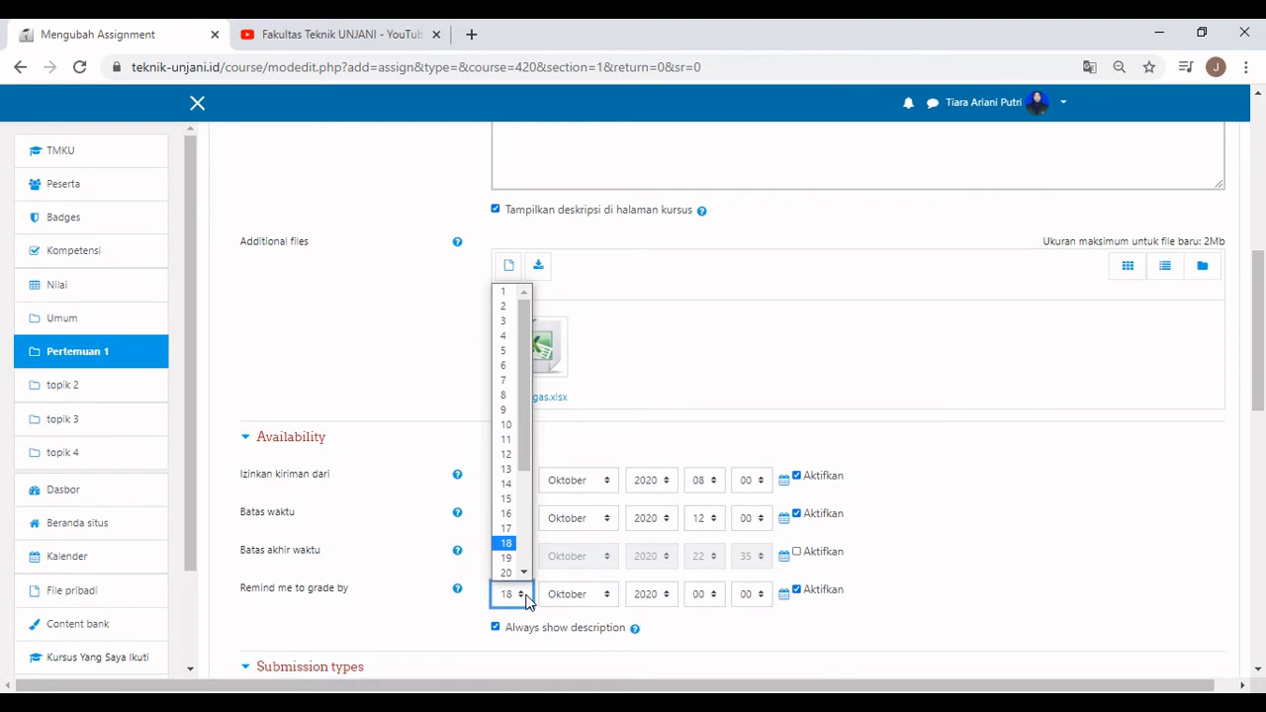
{"action": "left_click", "coordinate": [498, 351]}
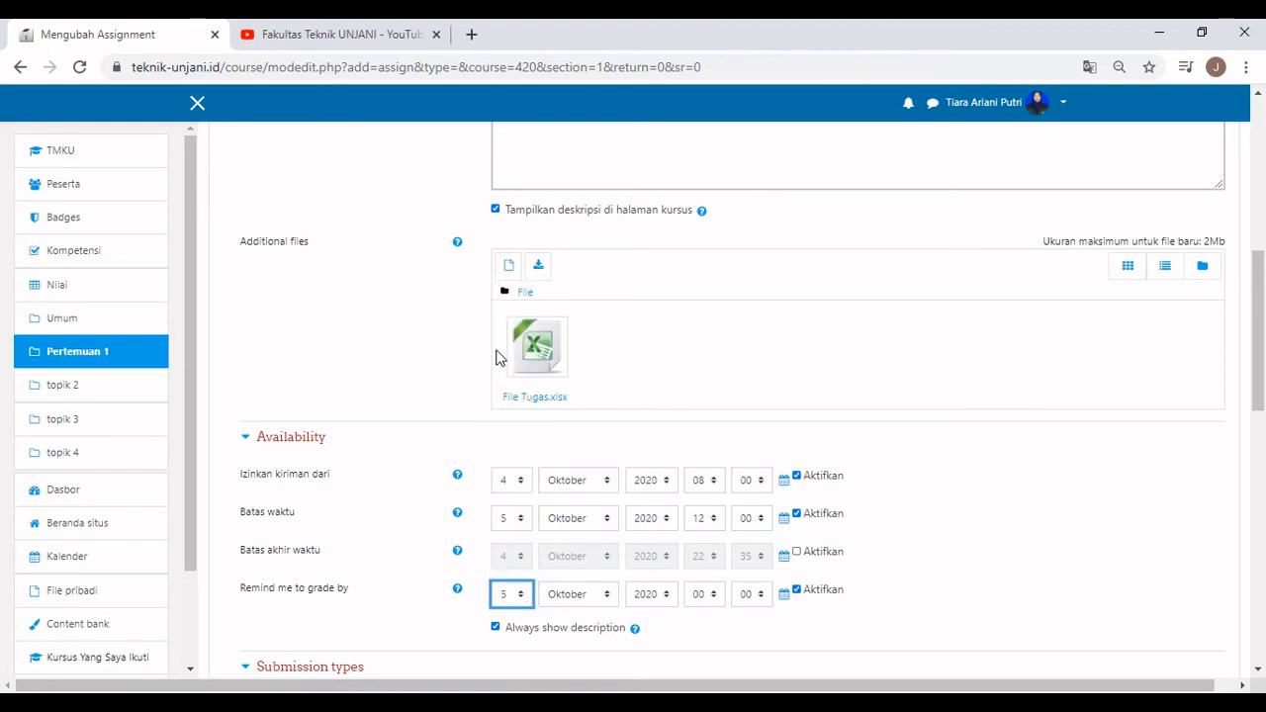
{"action": "left_click", "coordinate": [511, 593]}
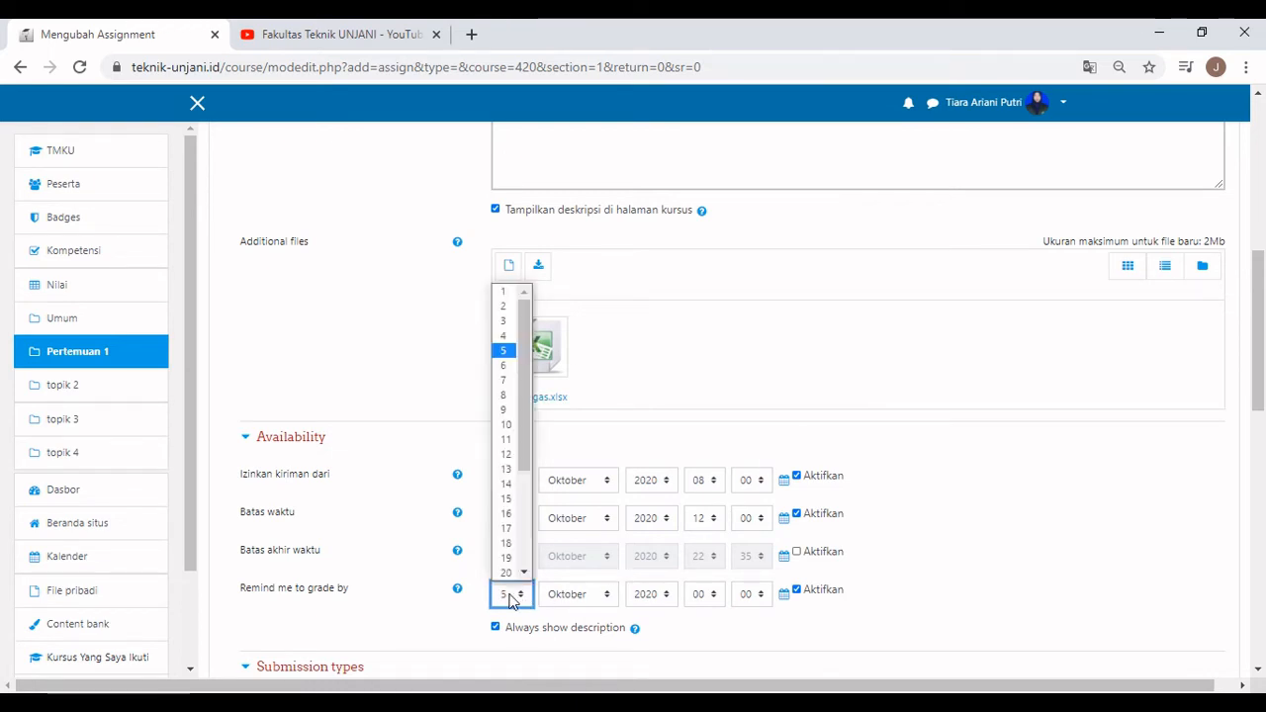
{"action": "left_click", "coordinate": [502, 364]}
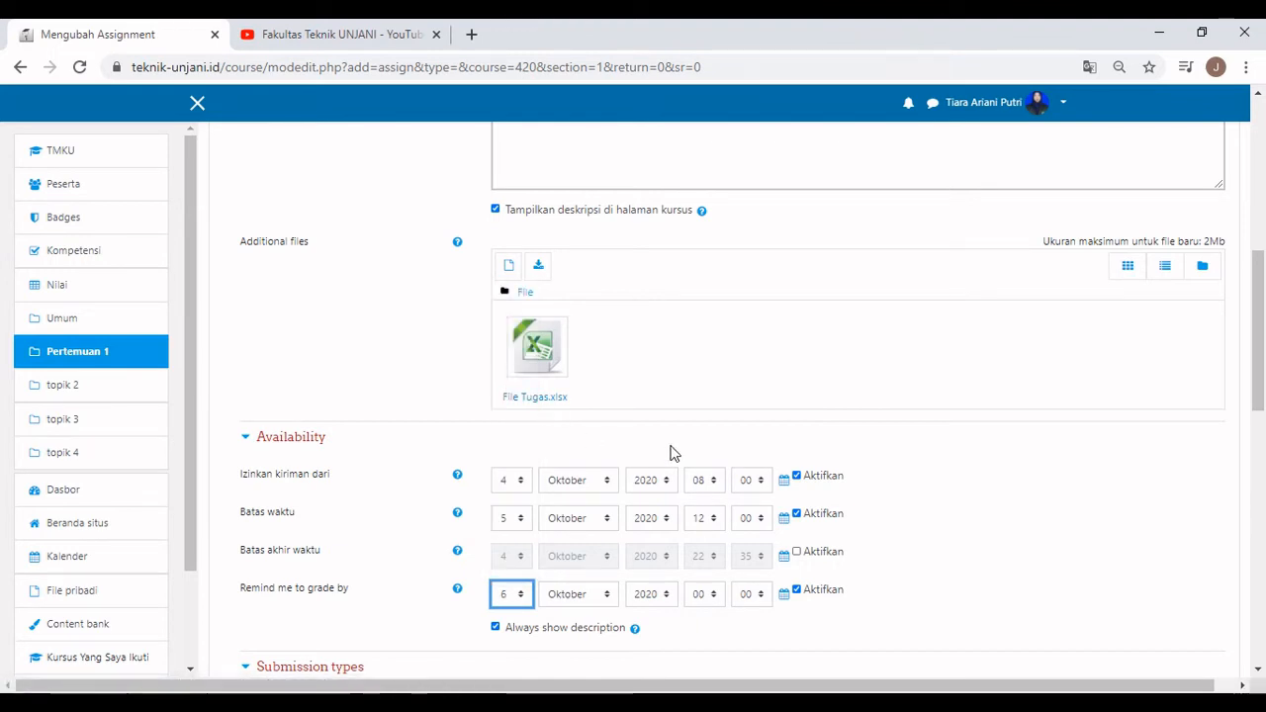
{"action": "scroll", "coordinate": [670, 452], "scroll_direction": "down", "scroll_amount": 1}
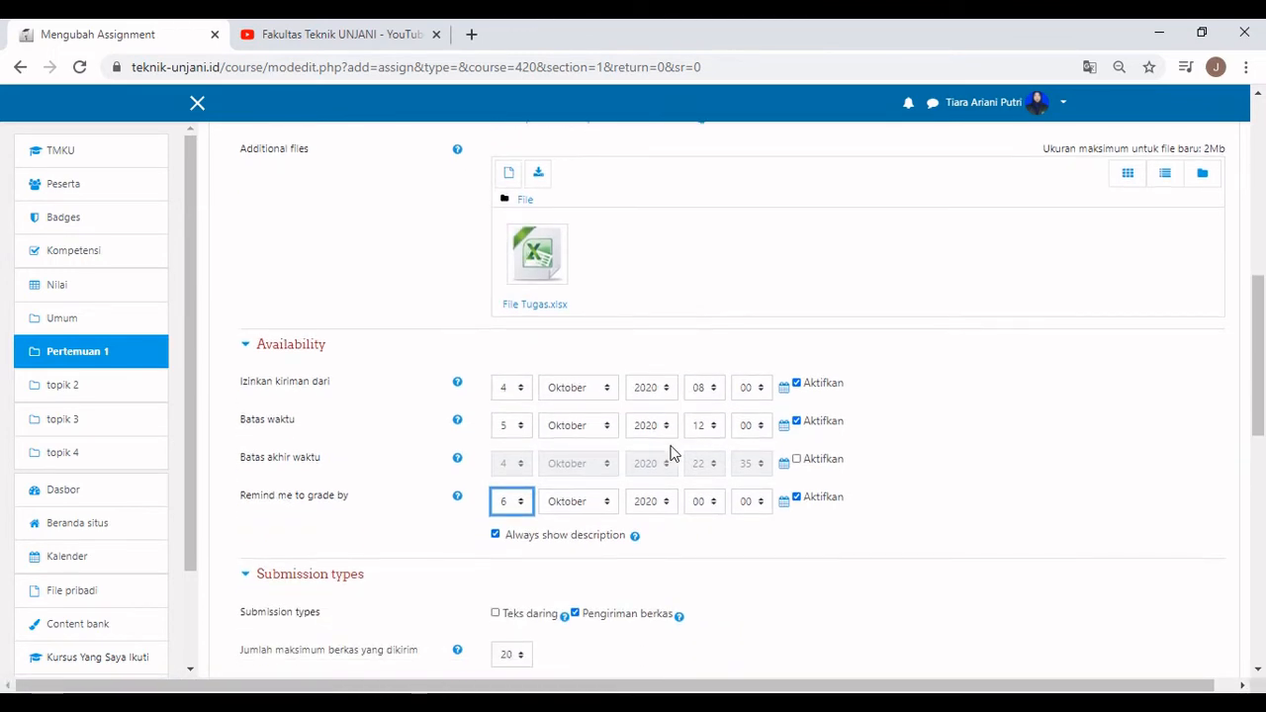
Keep the maximum of 20 uploaded files and the 2Mb site upload limit.
{"action": "scroll", "coordinate": [670, 452], "scroll_direction": "down", "scroll_amount": 1}
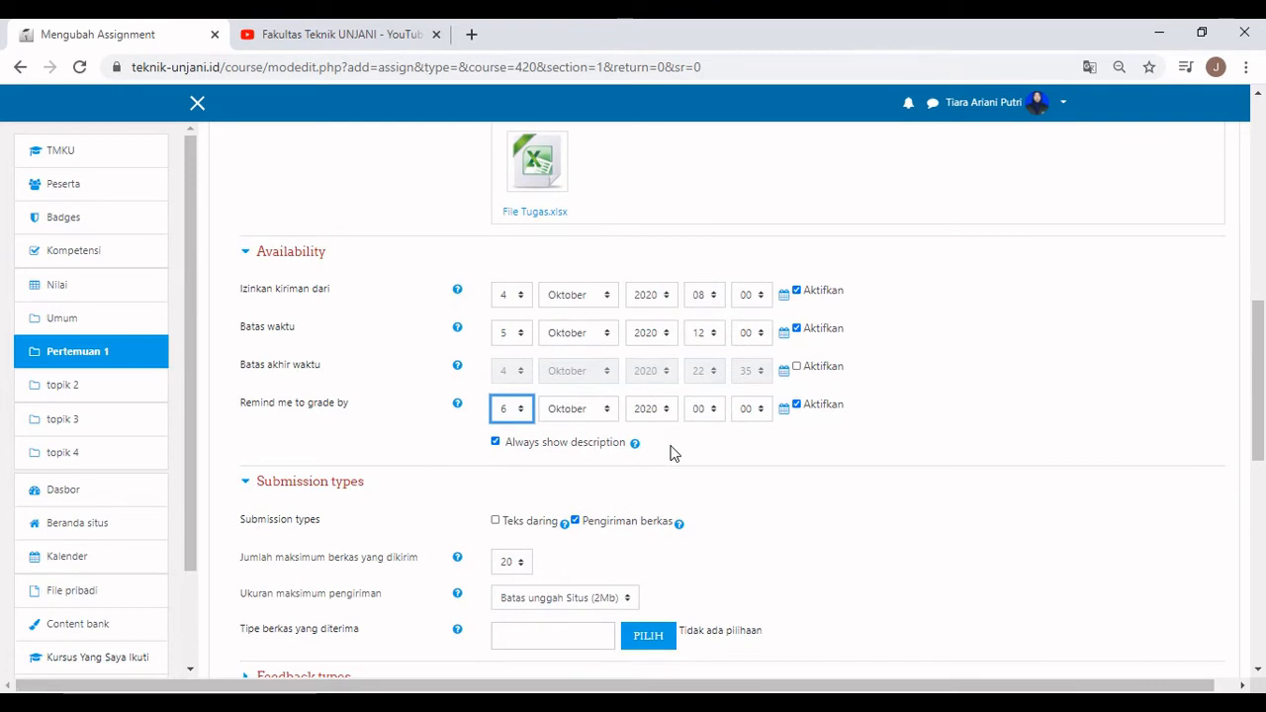
{"action": "scroll", "coordinate": [670, 452], "scroll_direction": "down", "scroll_amount": 1}
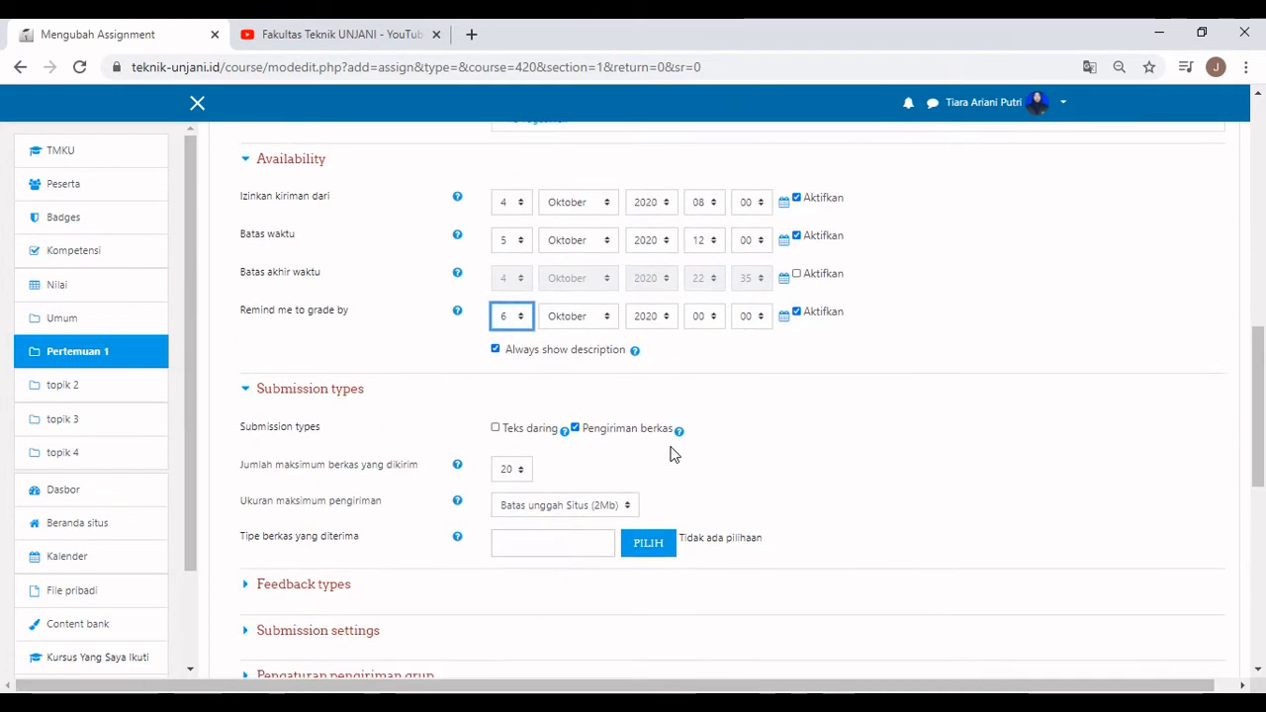
{"action": "left_click", "coordinate": [521, 471]}
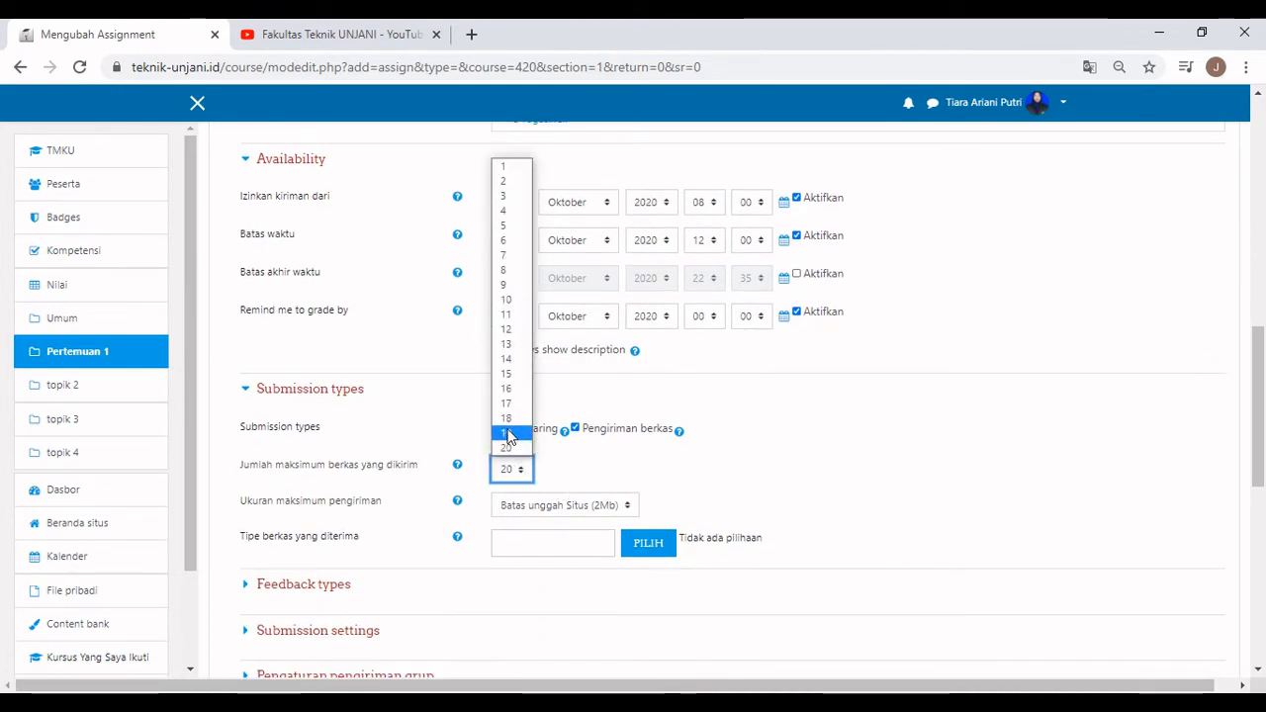
{"action": "left_click", "coordinate": [507, 447]}
{"action": "left_click", "coordinate": [582, 506]}
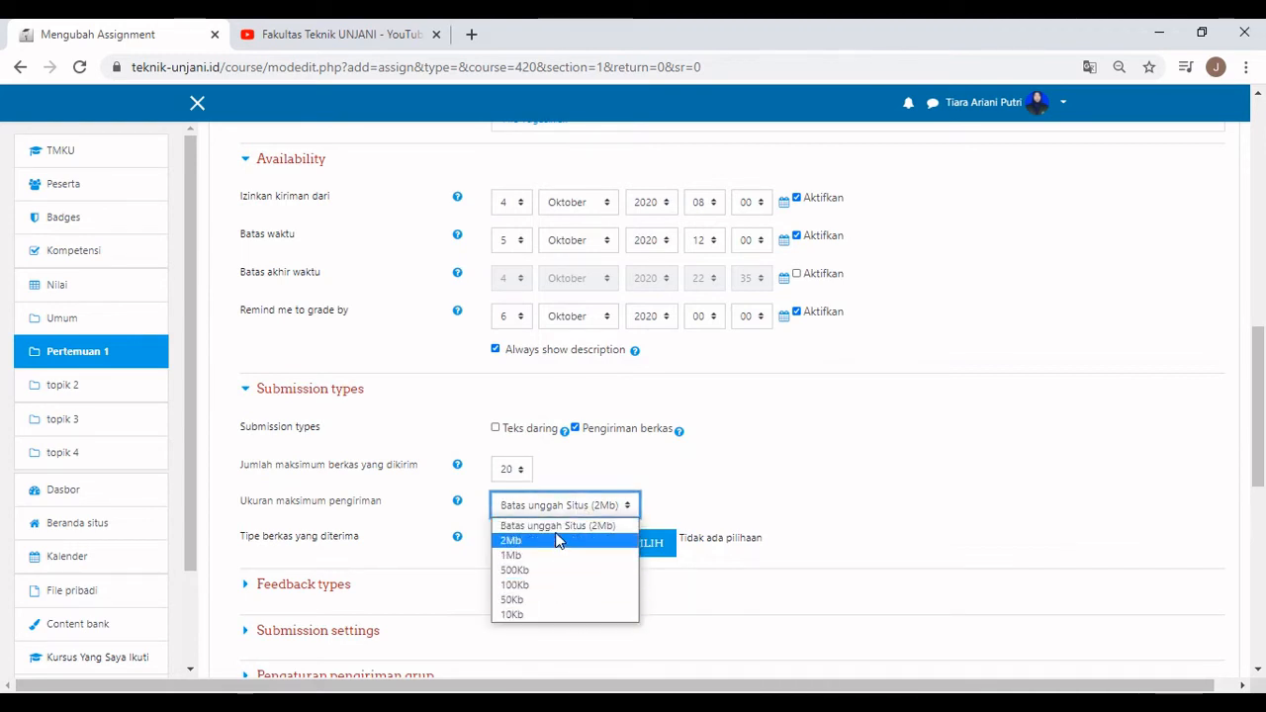
{"action": "left_click", "coordinate": [558, 526]}
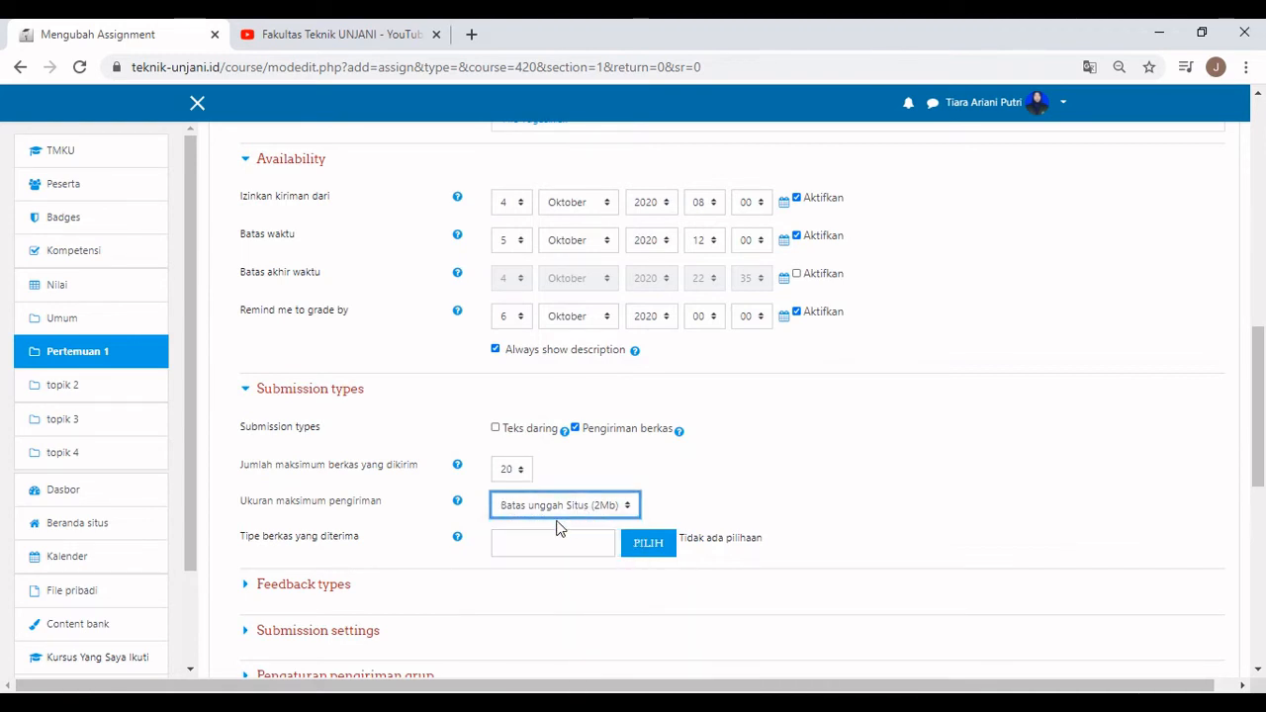
Restrict accepted submission file types to Berkas dokumen (document files).
{"action": "left_click", "coordinate": [648, 550]}
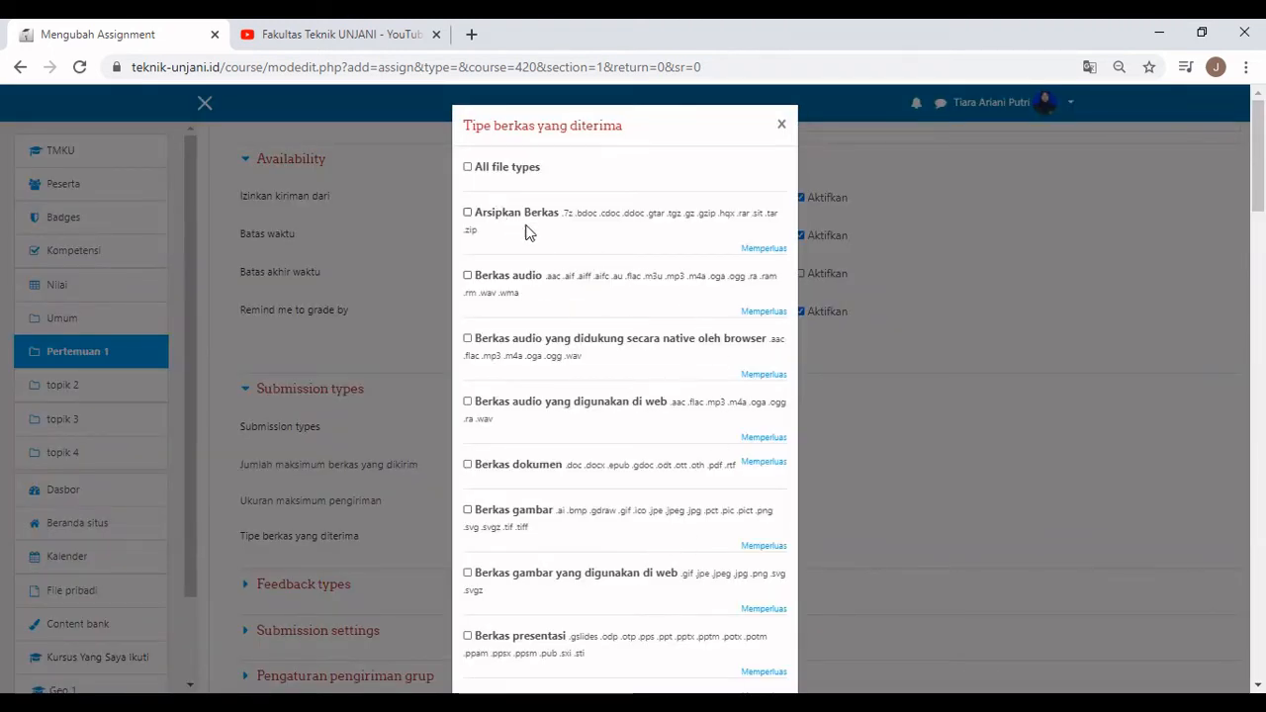
{"action": "left_click", "coordinate": [468, 167]}
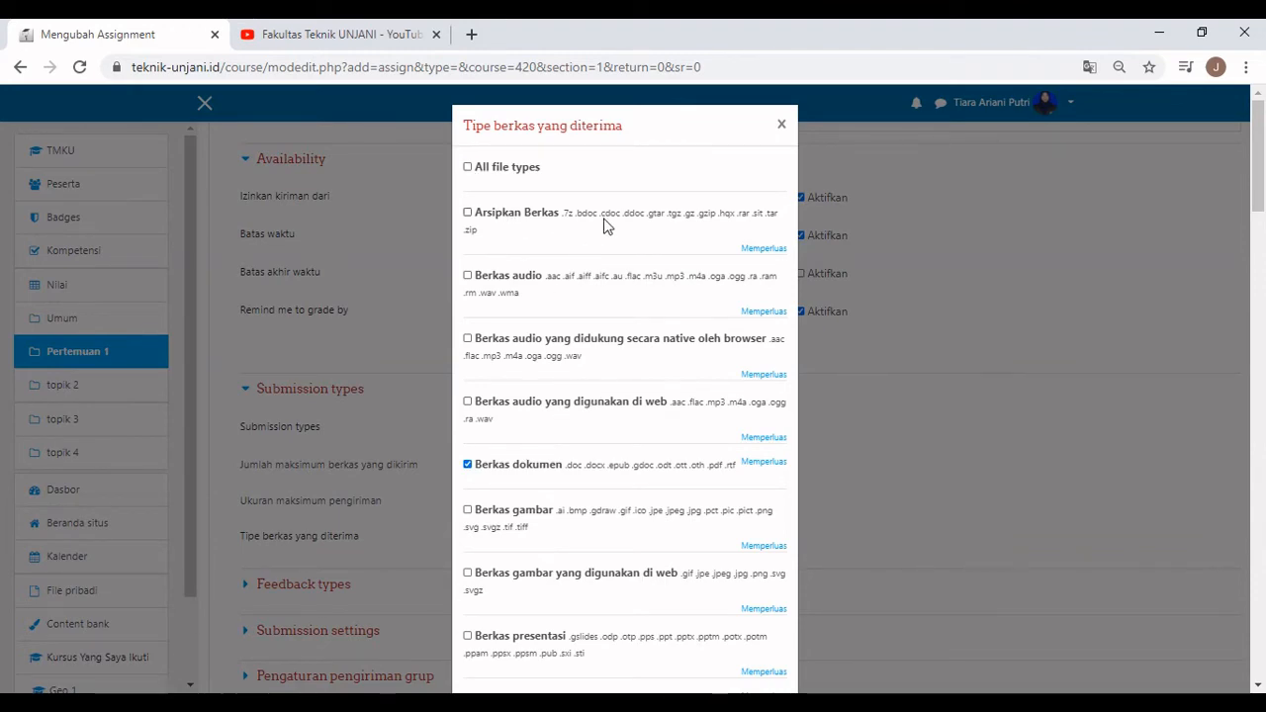
{"action": "scroll", "coordinate": [651, 213], "scroll_direction": "down", "scroll_amount": 10}
{"action": "scroll", "coordinate": [681, 280], "scroll_direction": "down", "scroll_amount": 5}
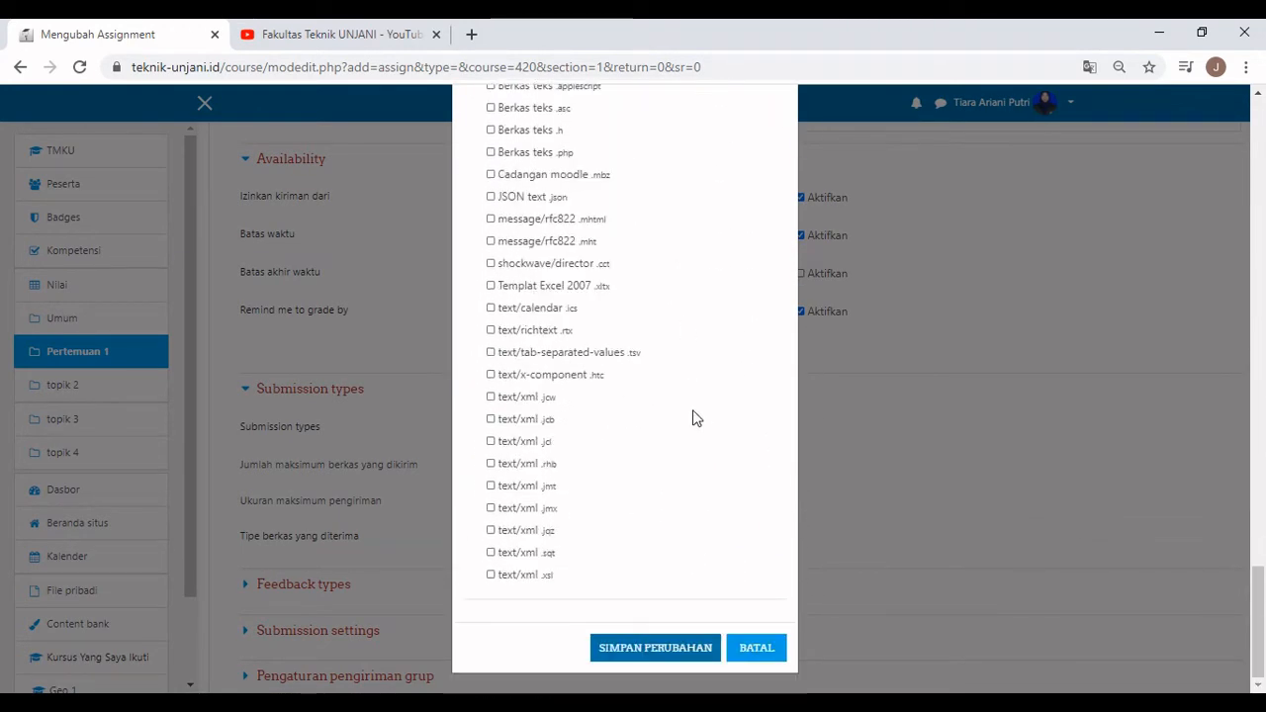
{"action": "left_click", "coordinate": [686, 644]}
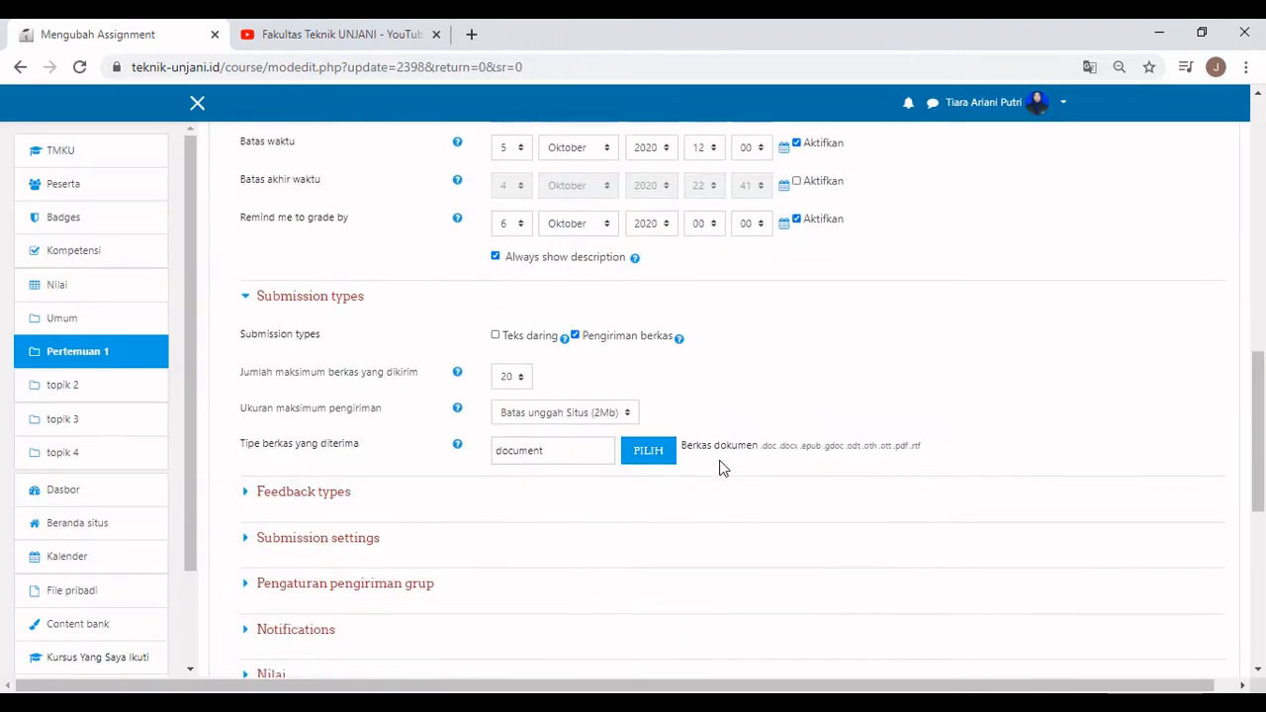
{"action": "scroll", "coordinate": [294, 405], "scroll_direction": "down", "scroll_amount": 1}
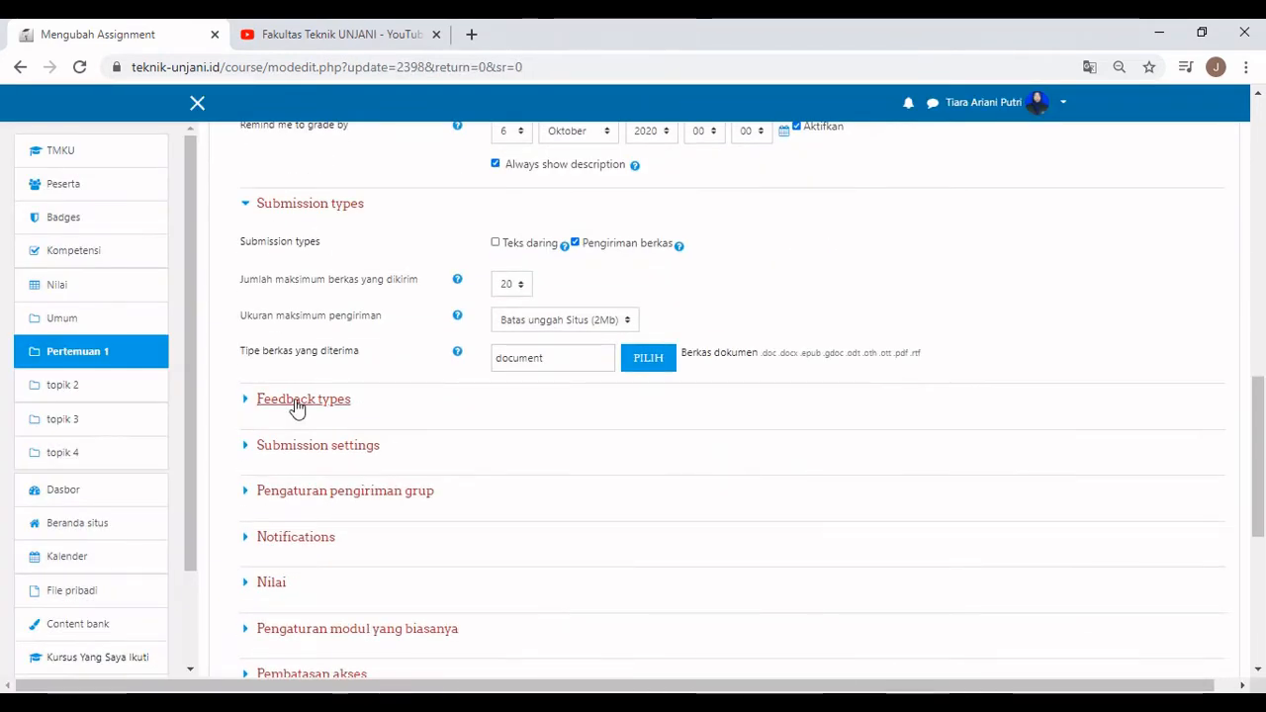
{"action": "left_click", "coordinate": [267, 402]}
{"action": "scroll", "coordinate": [253, 445], "scroll_direction": "down", "scroll_amount": 1}
Expand the Submission settings, group submission, Notifications and Nilai sections.
{"action": "left_click", "coordinate": [267, 430]}
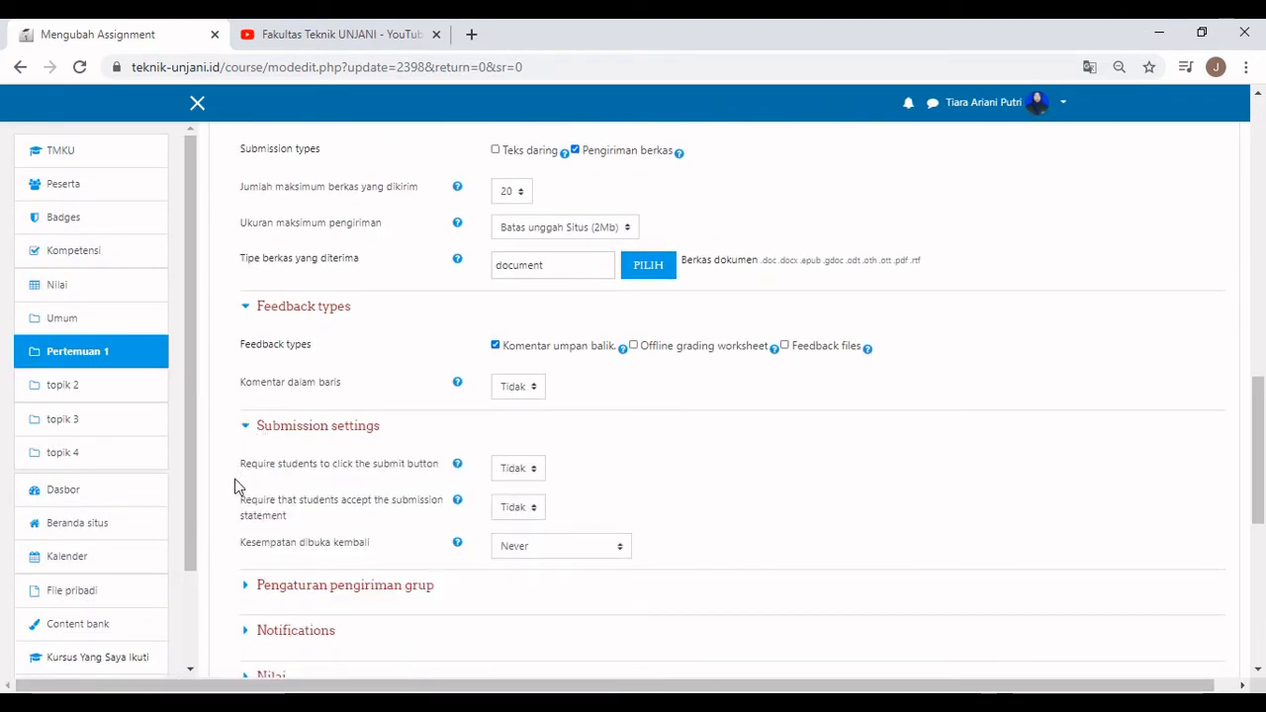
{"action": "scroll", "coordinate": [254, 493], "scroll_direction": "down", "scroll_amount": 1}
{"action": "left_click", "coordinate": [272, 494]}
{"action": "scroll", "coordinate": [273, 498], "scroll_direction": "down", "scroll_amount": 1}
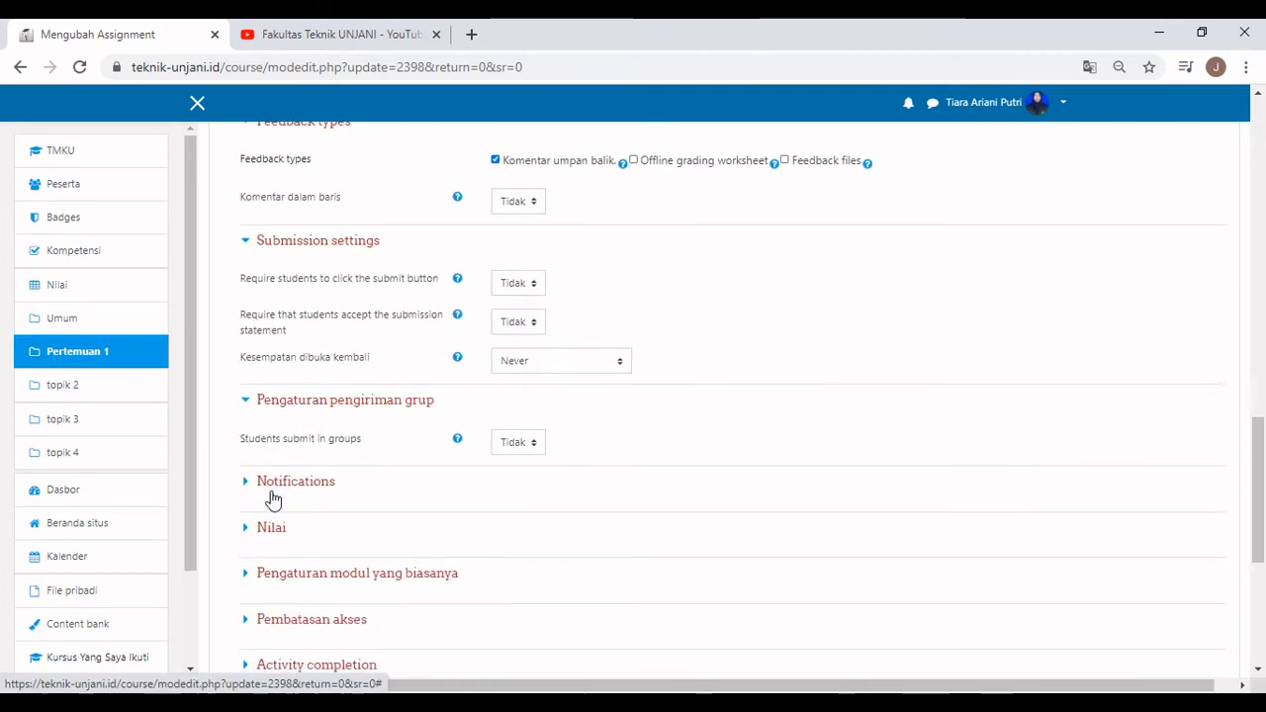
{"action": "left_click", "coordinate": [274, 484]}
{"action": "scroll", "coordinate": [271, 507], "scroll_direction": "down", "scroll_amount": 1}
{"action": "left_click", "coordinate": [269, 539]}
{"action": "scroll", "coordinate": [737, 491], "scroll_direction": "down", "scroll_amount": 3}
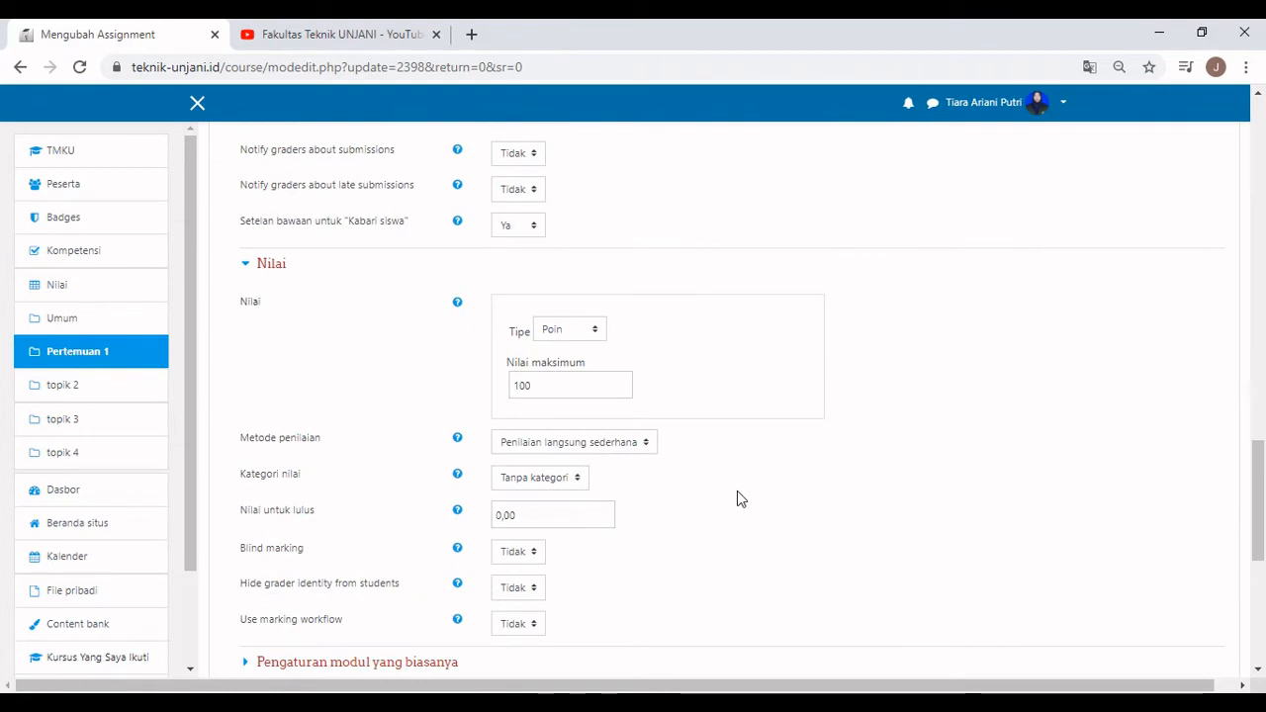
Keep Poin grading with simple direct method and set the passing grade to 70.
{"action": "left_click", "coordinate": [648, 442]}
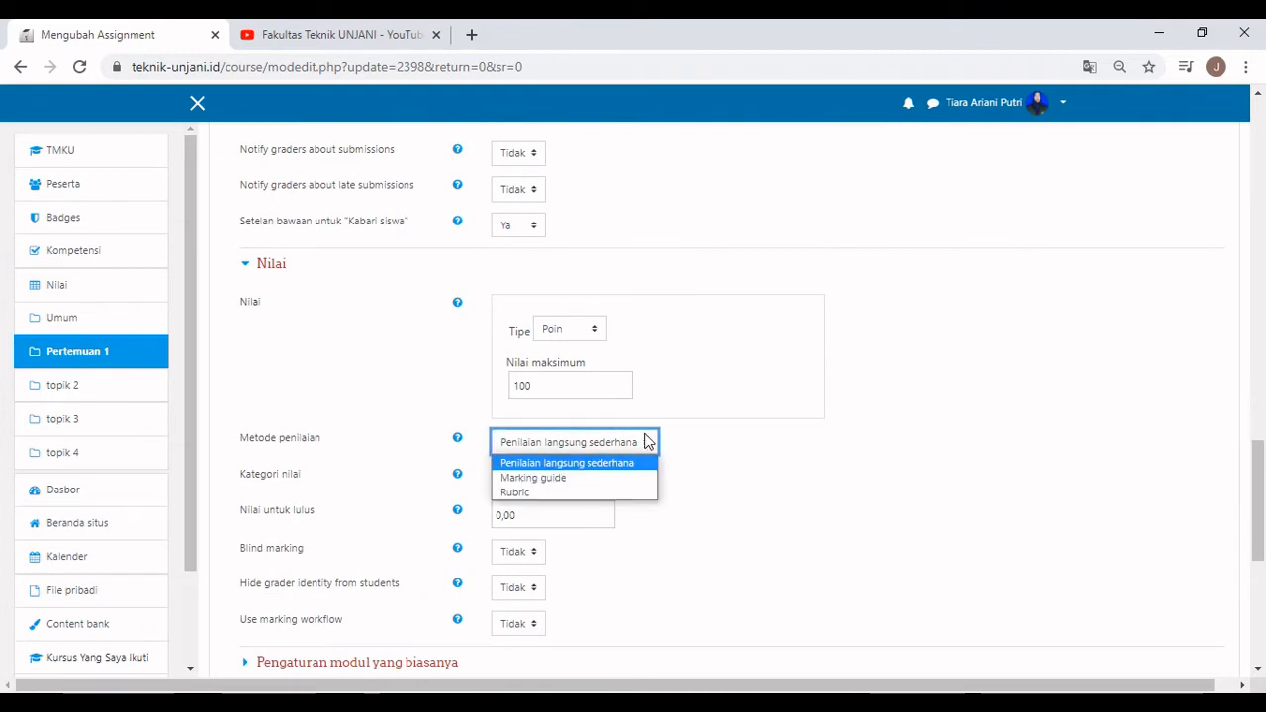
{"action": "left_click", "coordinate": [648, 442]}
{"action": "left_click", "coordinate": [589, 330]}
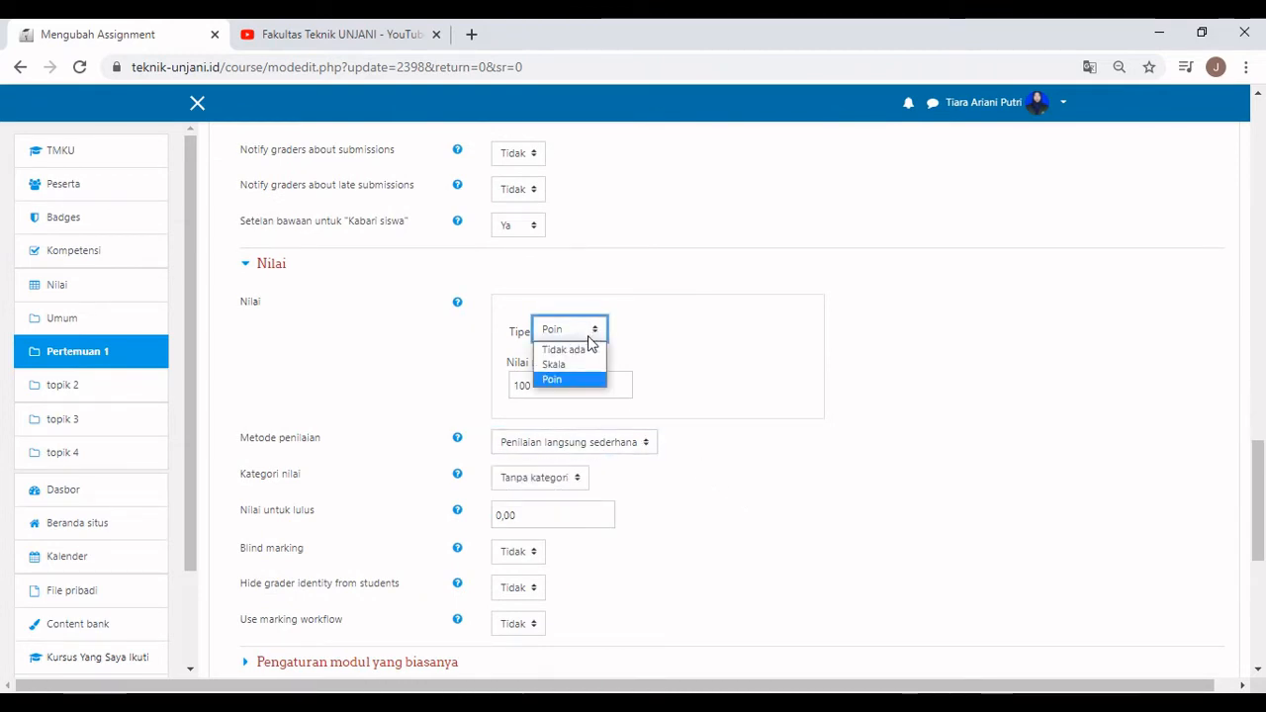
{"action": "left_click", "coordinate": [586, 363]}
{"action": "left_click", "coordinate": [589, 330]}
{"action": "left_click", "coordinate": [589, 382]}
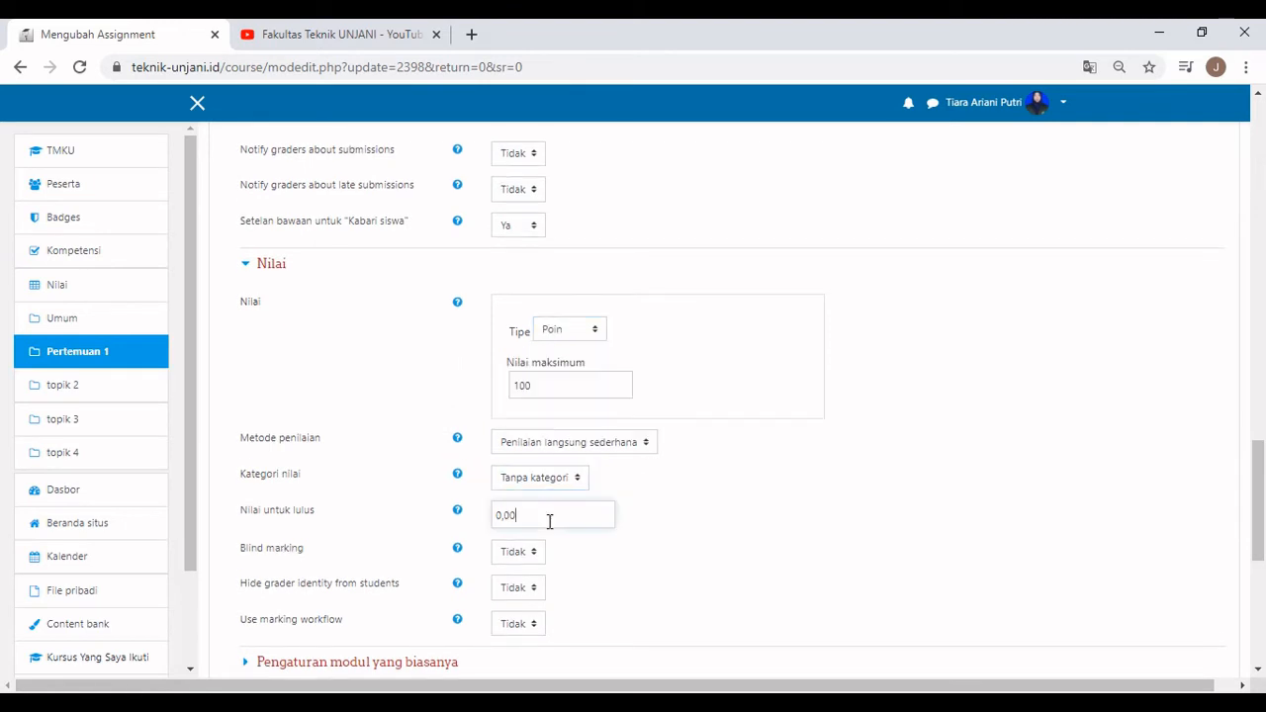
{"action": "double_click", "coordinate": [550, 521]}
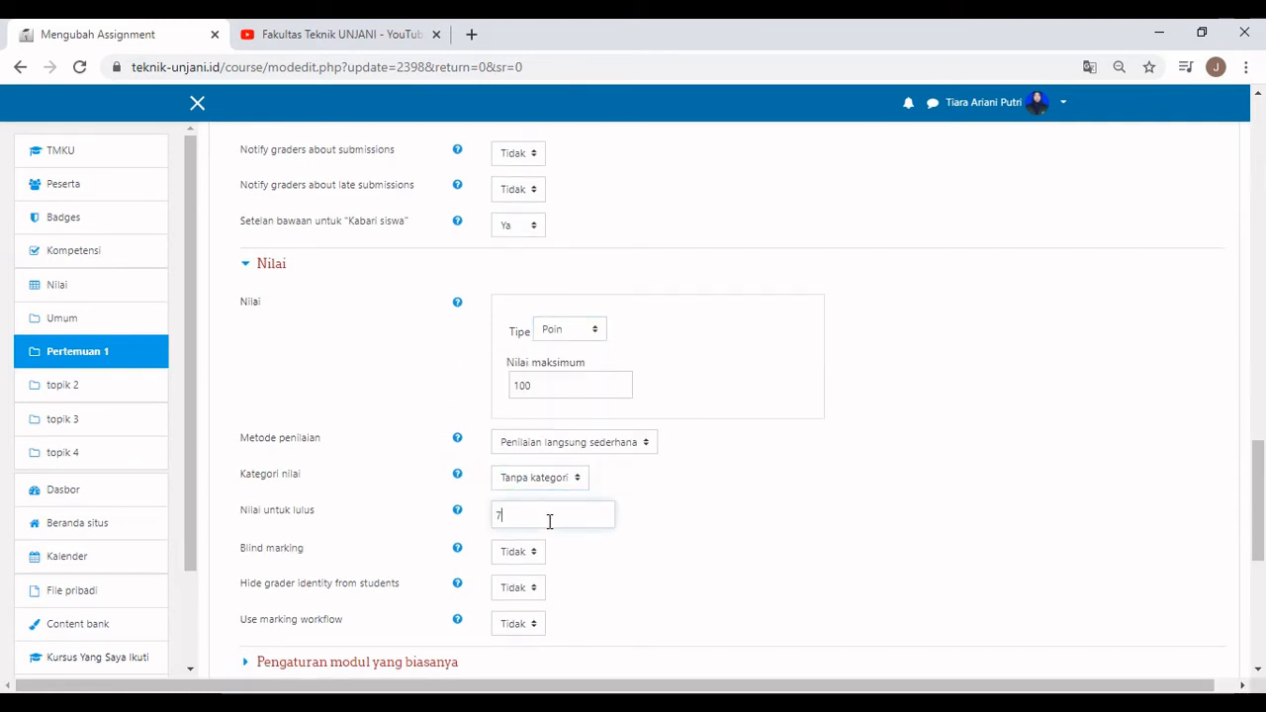
{"action": "left_click", "coordinate": [752, 527]}
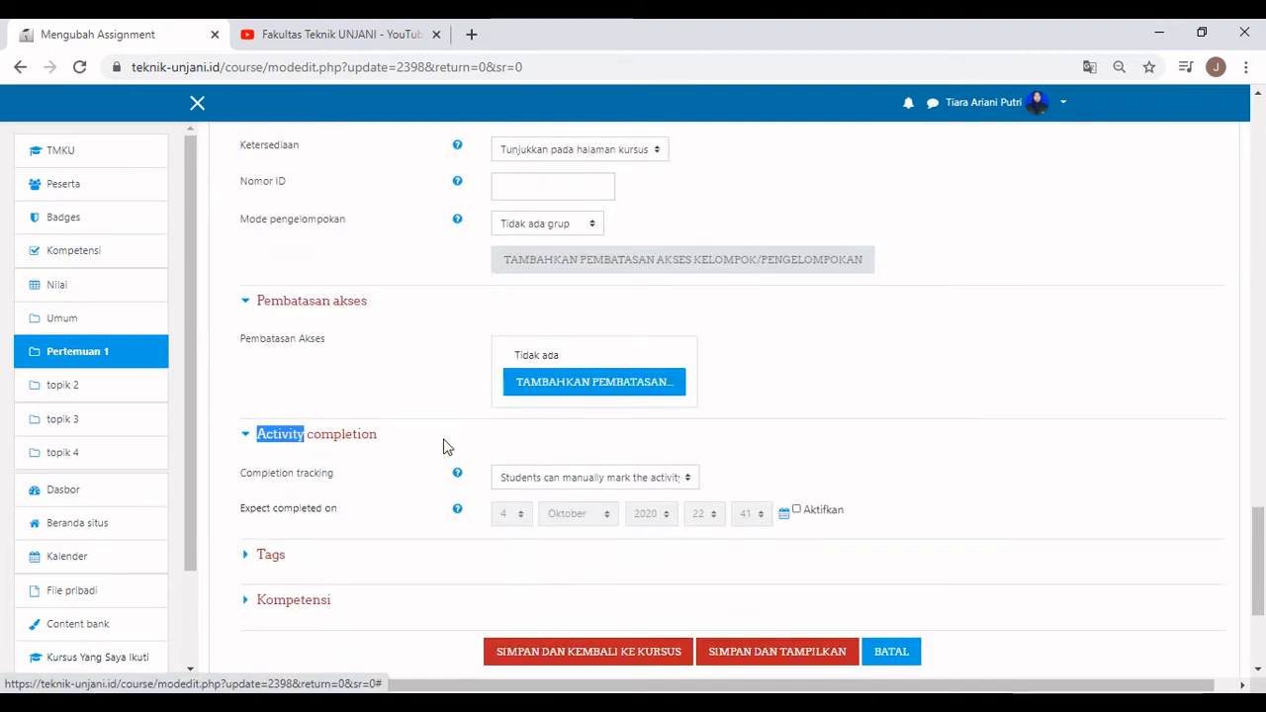
Require completion conditions, then save Tugas Pertemuan 1 and return to the course.
{"action": "left_click", "coordinate": [656, 481]}
{"action": "left_click", "coordinate": [653, 527]}
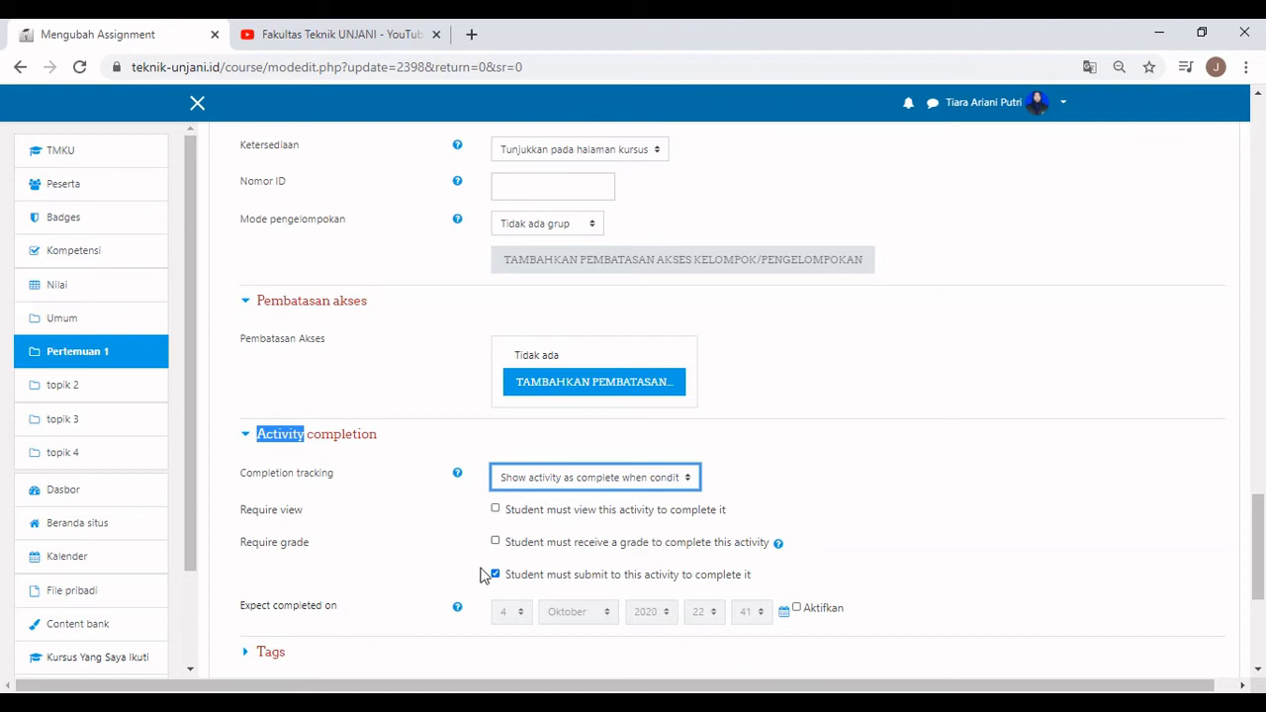
{"action": "scroll", "coordinate": [381, 578], "scroll_direction": "down", "scroll_amount": 3}
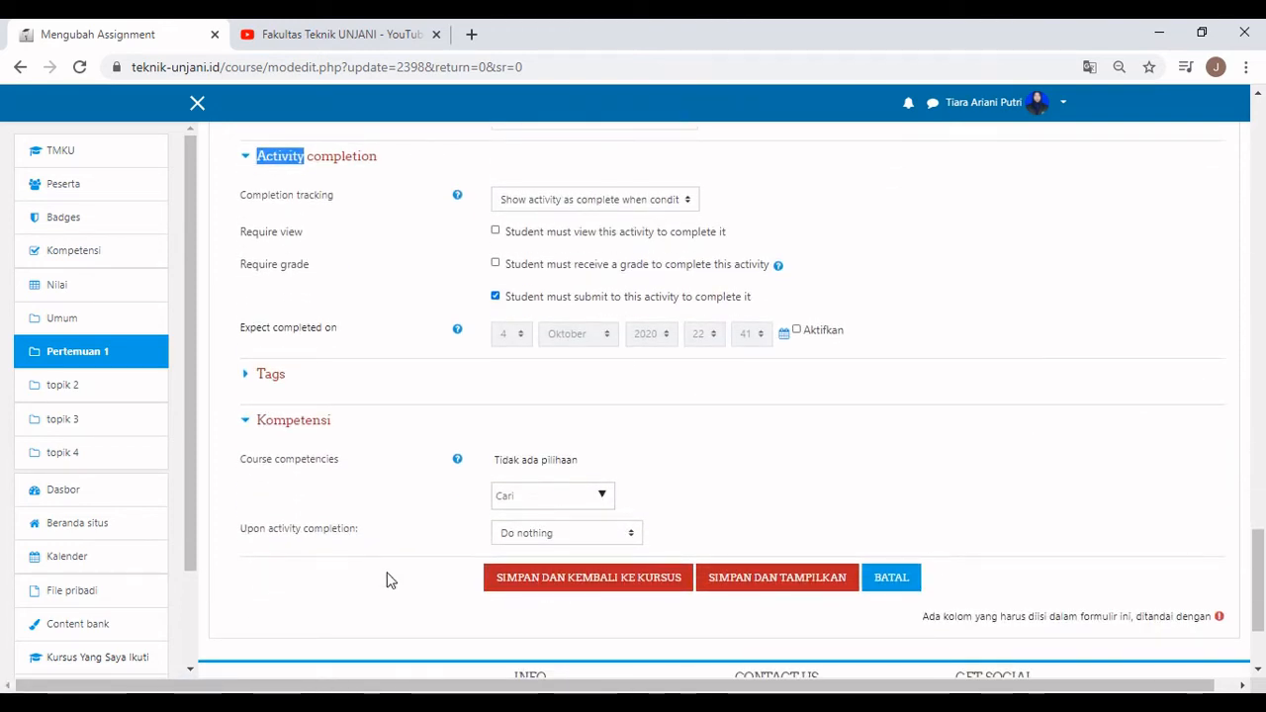
{"action": "left_click", "coordinate": [627, 581]}
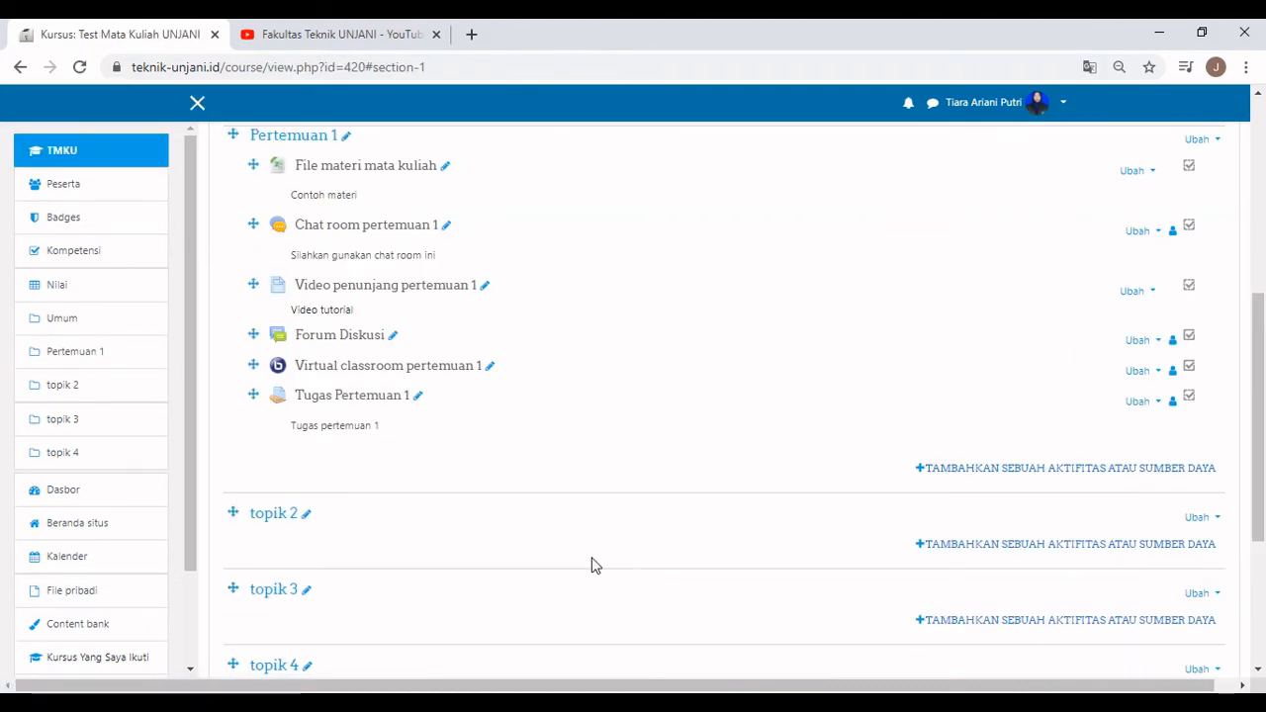
Open Tugas Pertemuan 1, confirm its grading list shows 0 submissions, and go back.
{"action": "left_click", "coordinate": [393, 399]}
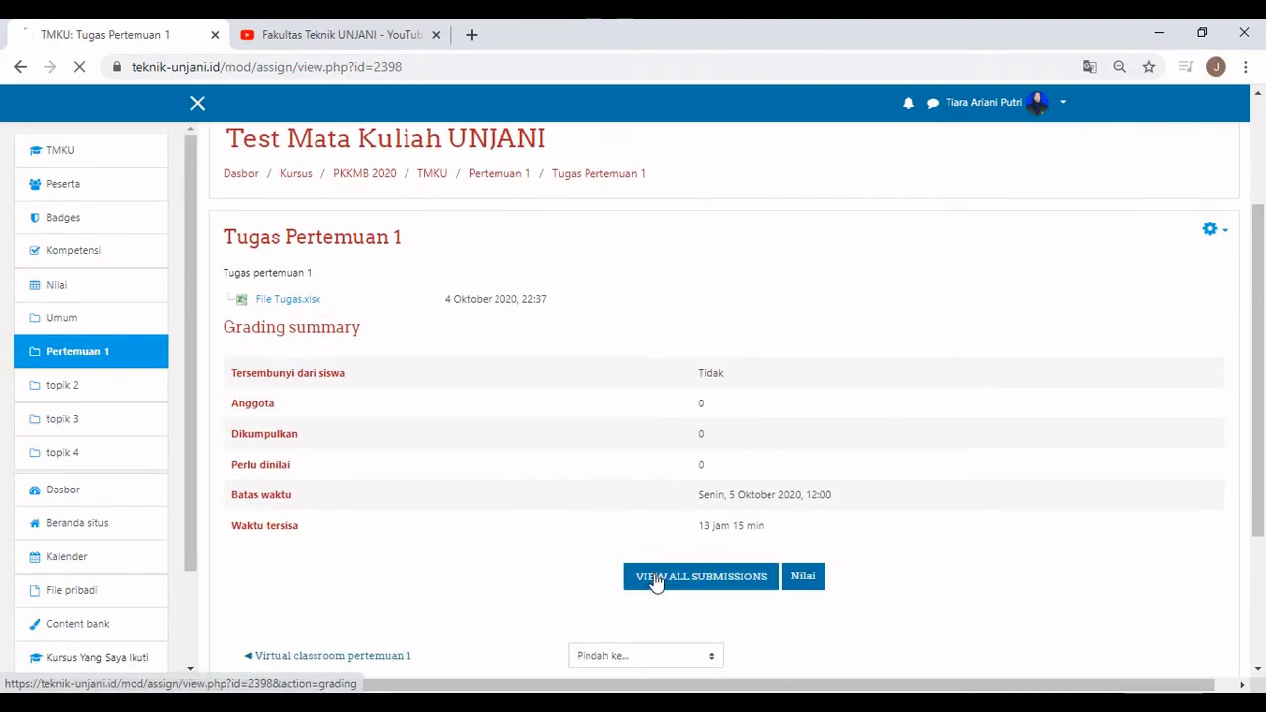
{"action": "left_click", "coordinate": [657, 580]}
{"action": "scroll", "coordinate": [658, 580], "scroll_direction": "down", "scroll_amount": 3}
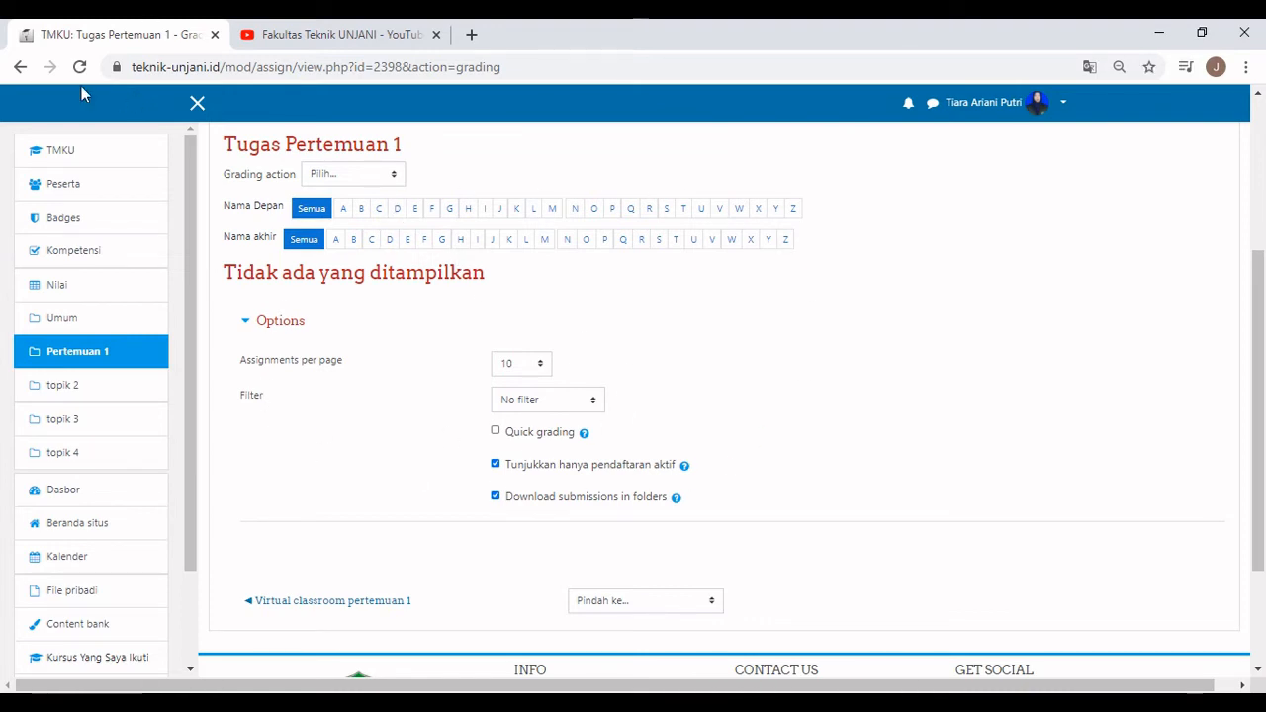
{"action": "left_click", "coordinate": [20, 66]}
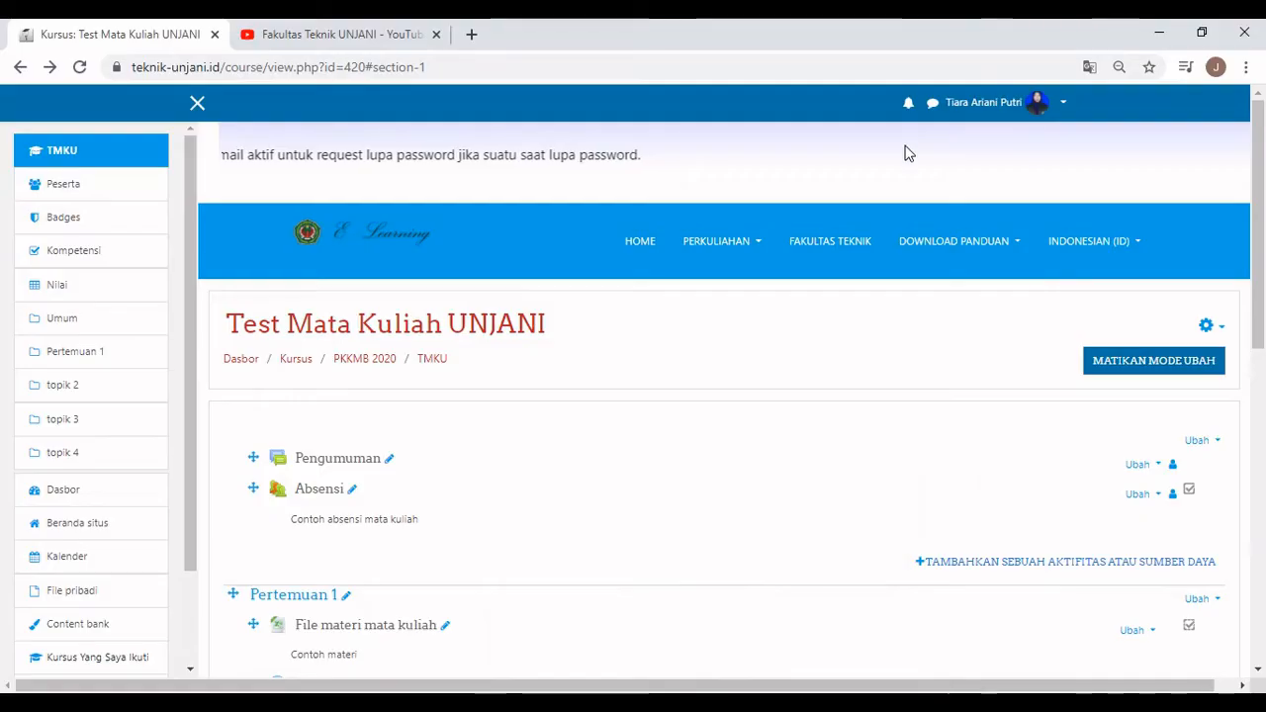
Scroll the course page down to the Pertemuan 1 section and its activities.
{"action": "scroll", "coordinate": [901, 169], "scroll_direction": "down", "scroll_amount": 3}
{"action": "scroll", "coordinate": [901, 169], "scroll_direction": "down", "scroll_amount": 2}
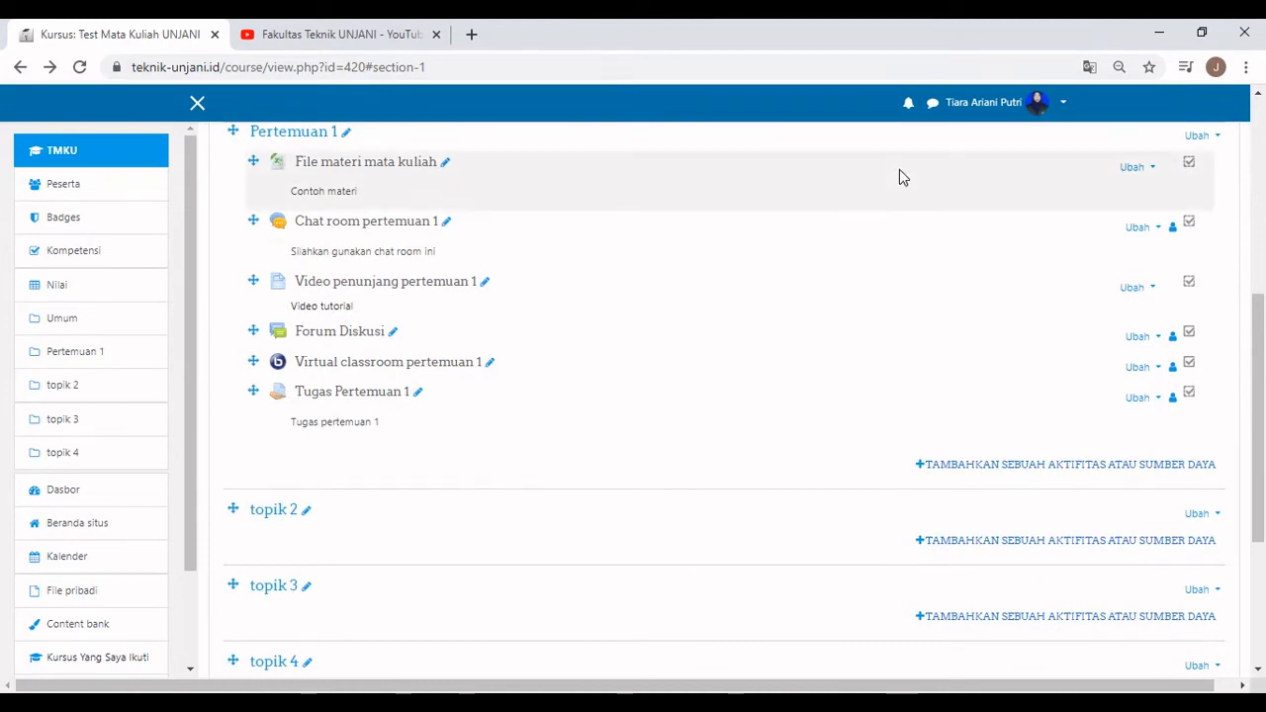
Add a new Kuis activity to Pertemuan 1 and start filling in its Nama field.
{"action": "left_click", "coordinate": [947, 464]}
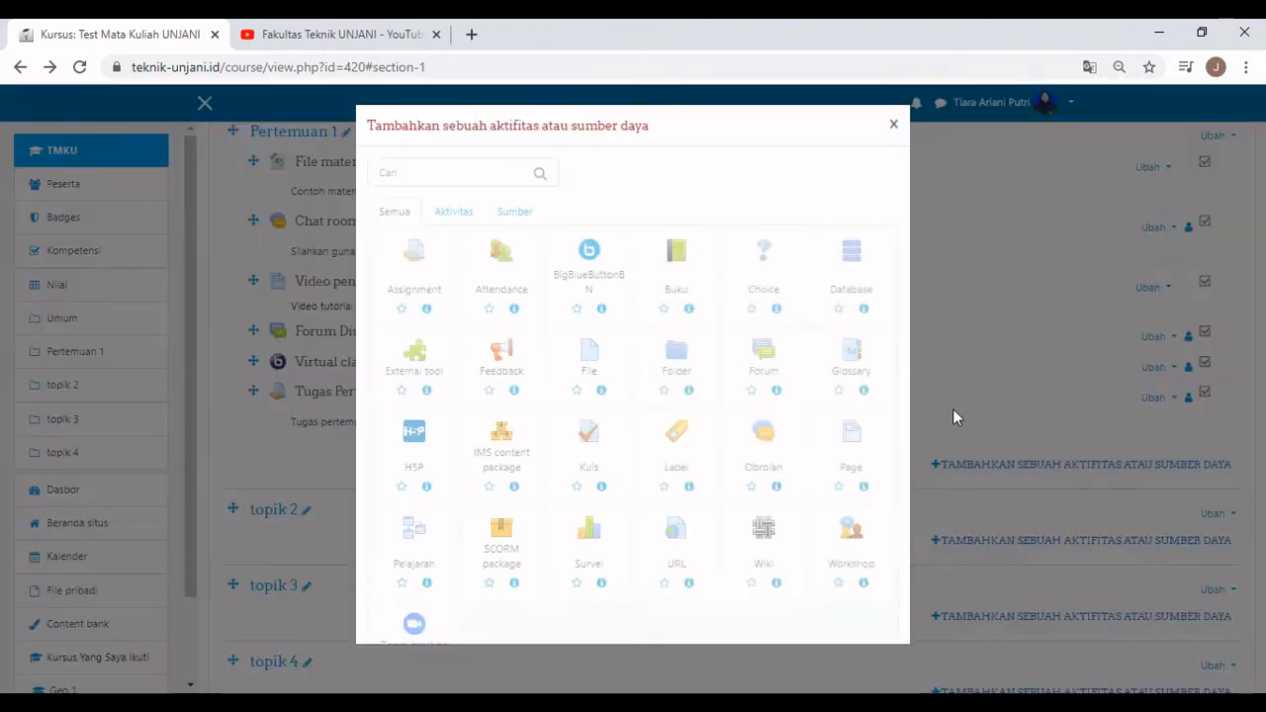
{"action": "left_click", "coordinate": [583, 458]}
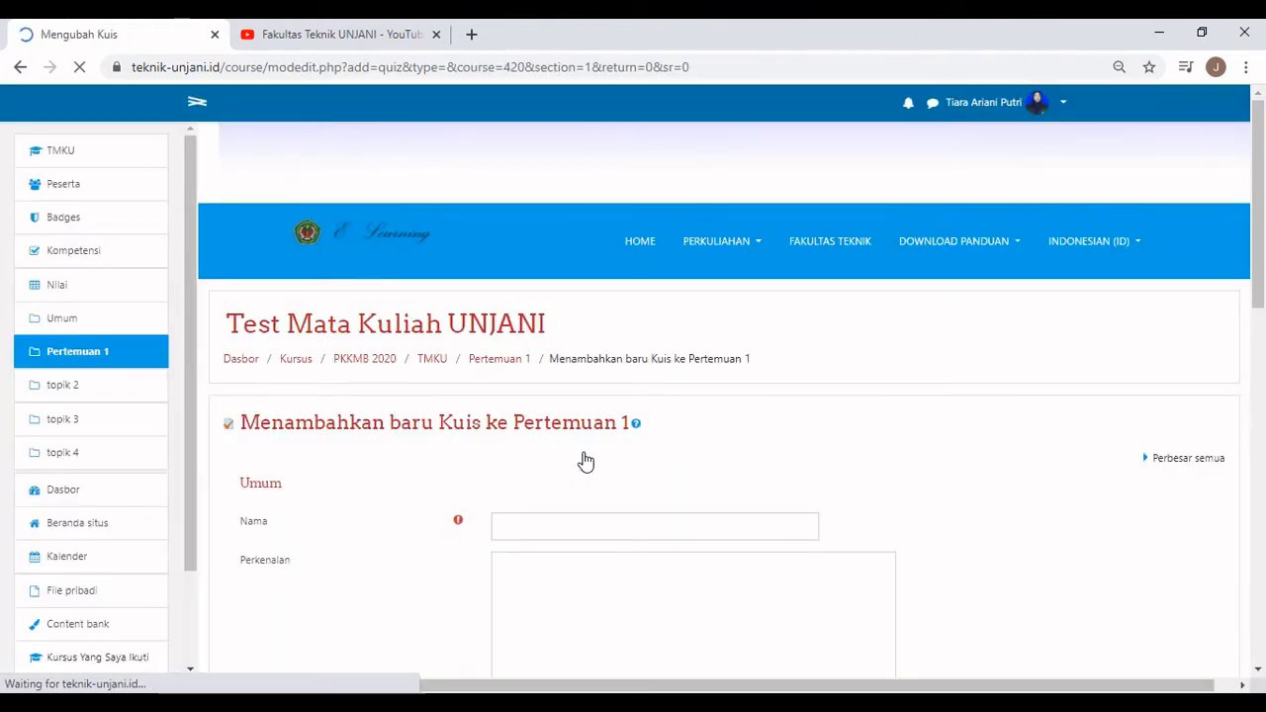
{"action": "scroll", "coordinate": [584, 461], "scroll_direction": "down", "scroll_amount": 2}
{"action": "left_click", "coordinate": [534, 333]}
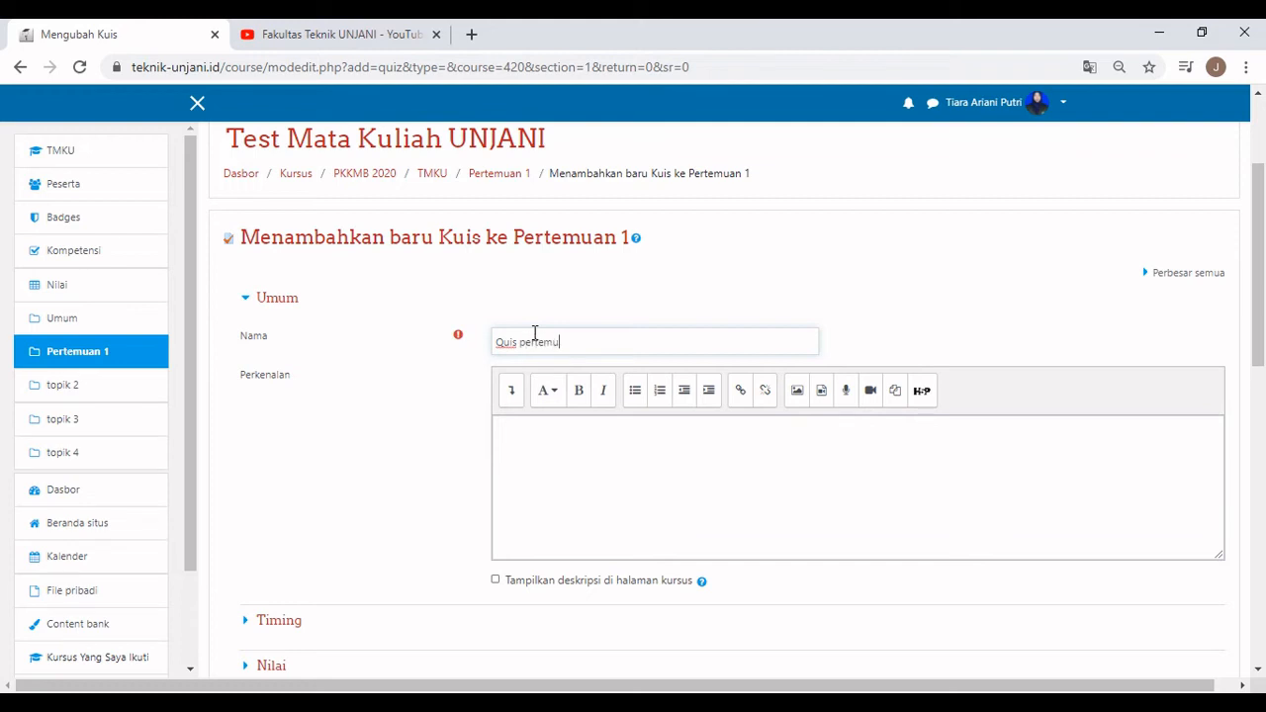
Enable the quiz opening time and set it to 4 Oktober 2020, 09:00.
{"action": "scroll", "coordinate": [534, 333], "scroll_direction": "down", "scroll_amount": 2}
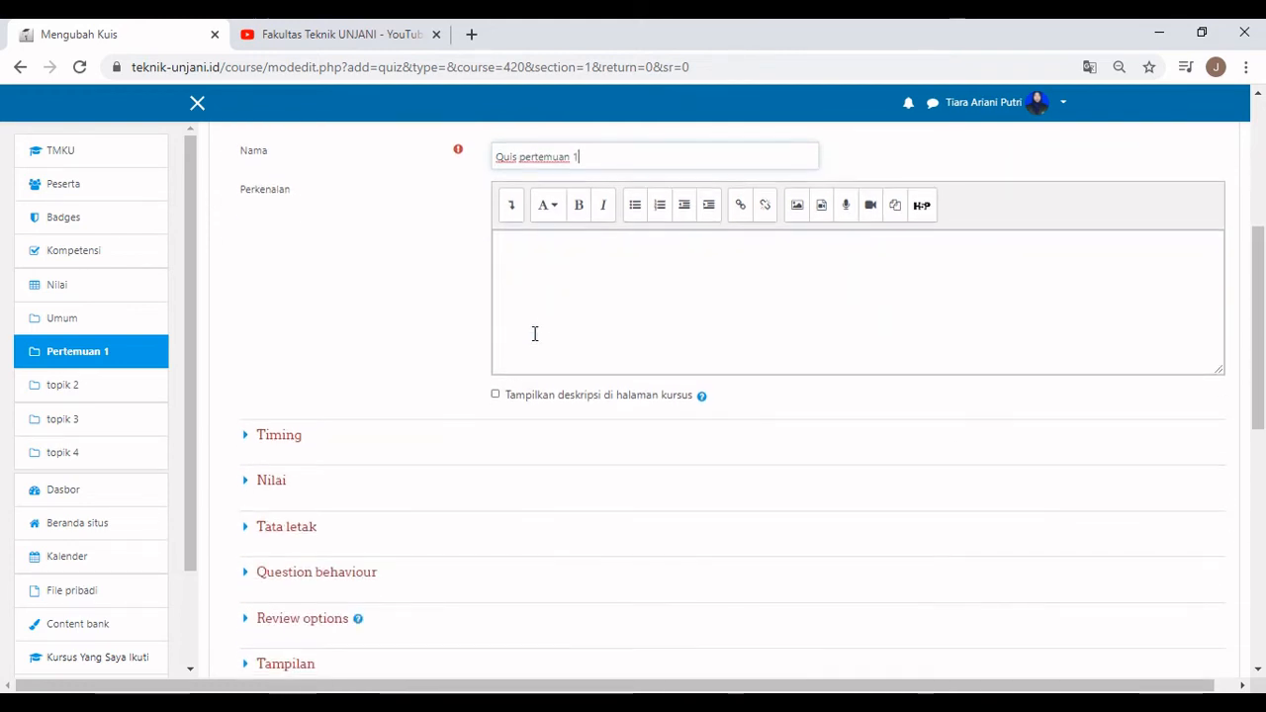
{"action": "left_click", "coordinate": [252, 441]}
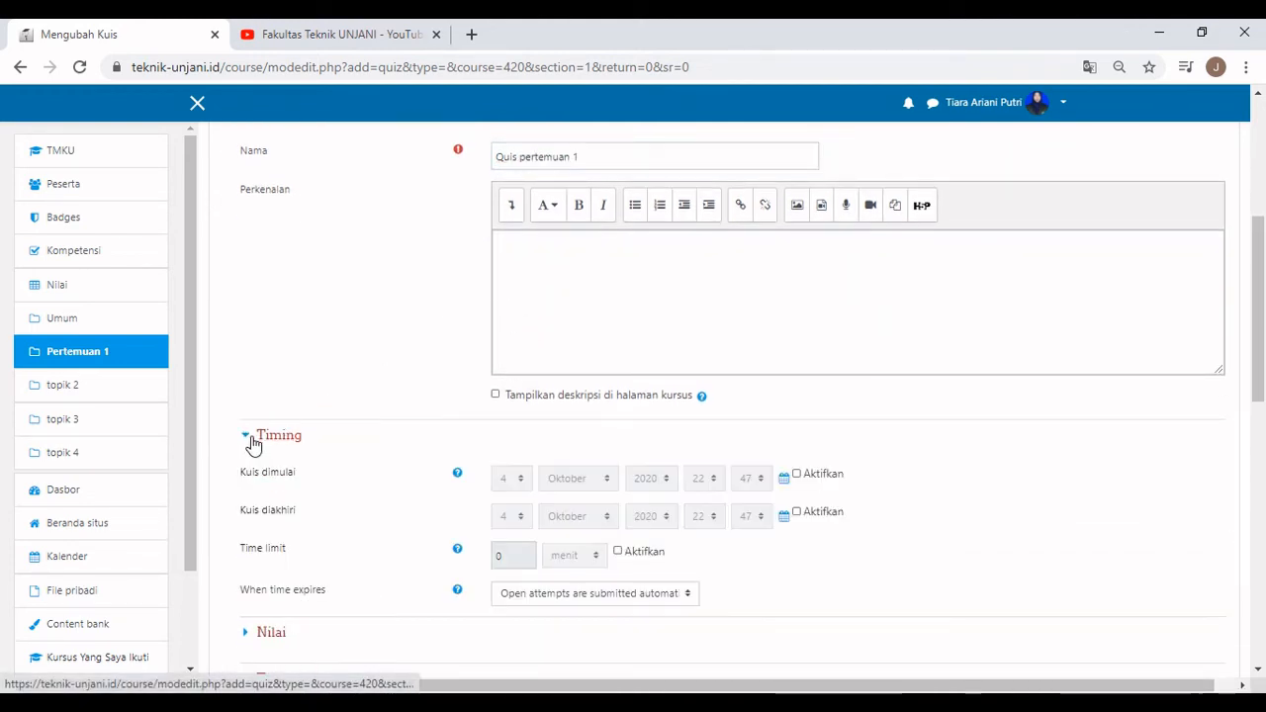
{"action": "left_click", "coordinate": [797, 475]}
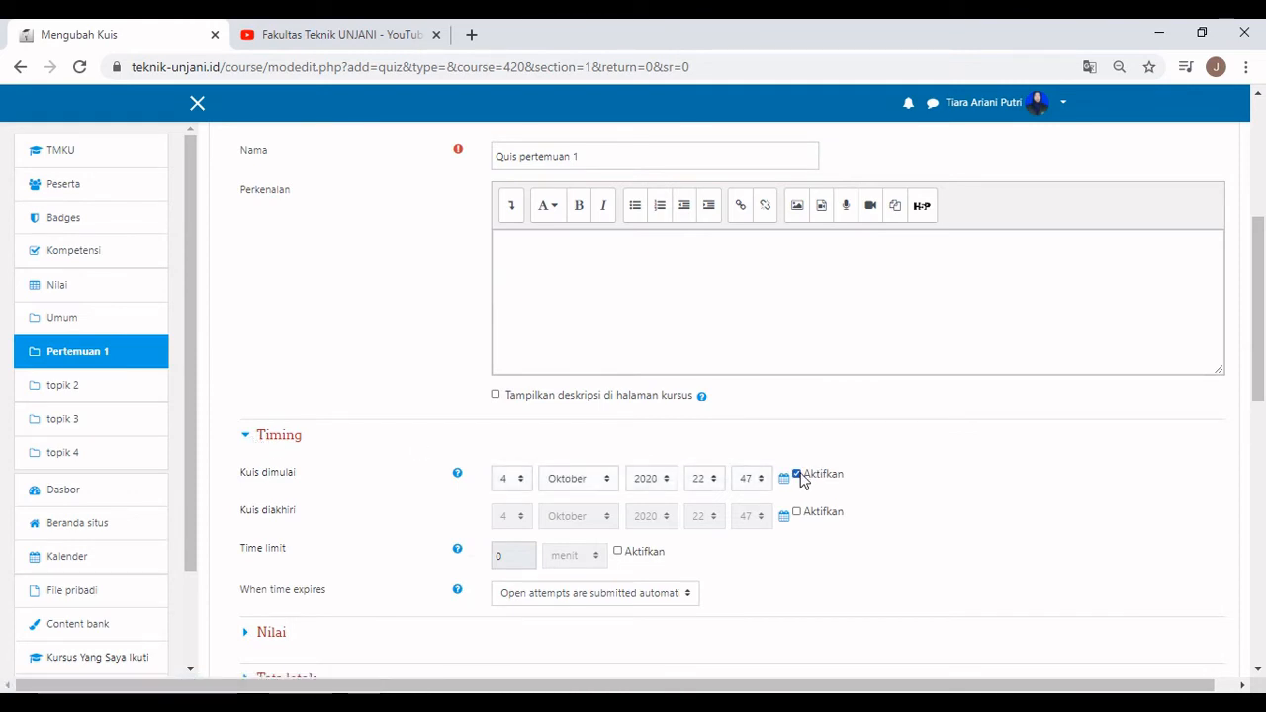
{"action": "left_click", "coordinate": [706, 480]}
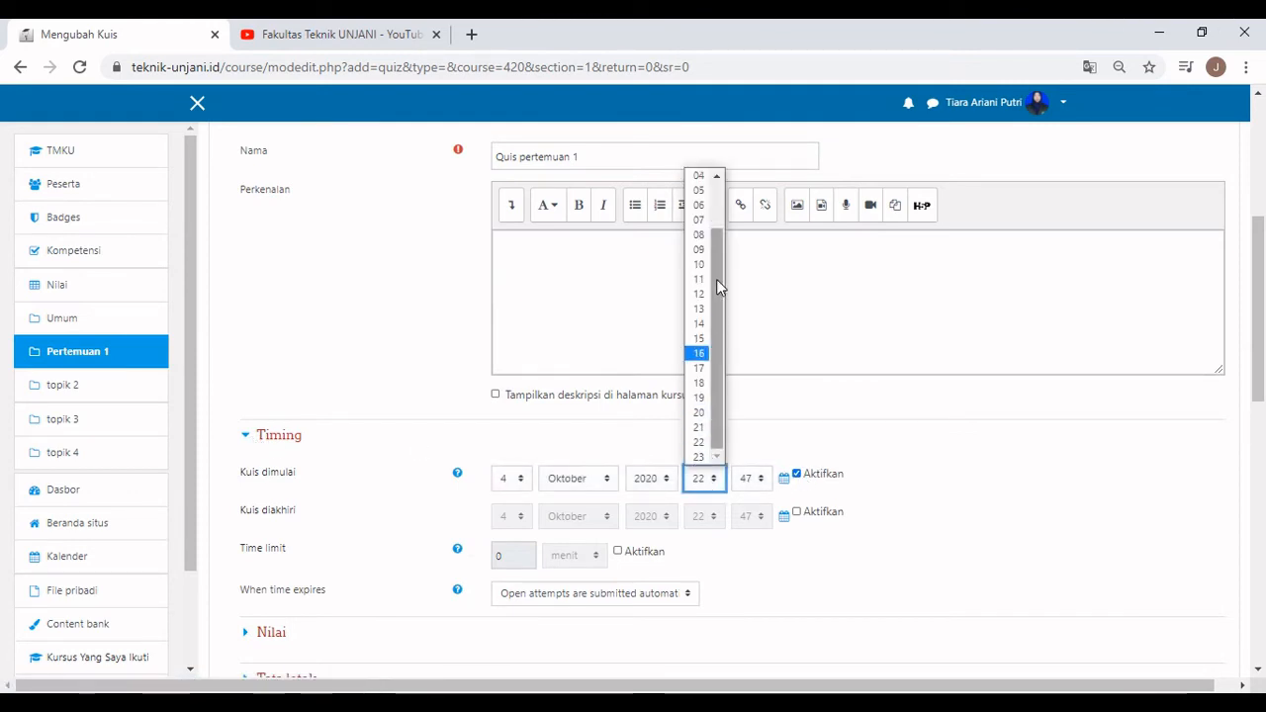
{"action": "left_click", "coordinate": [514, 486]}
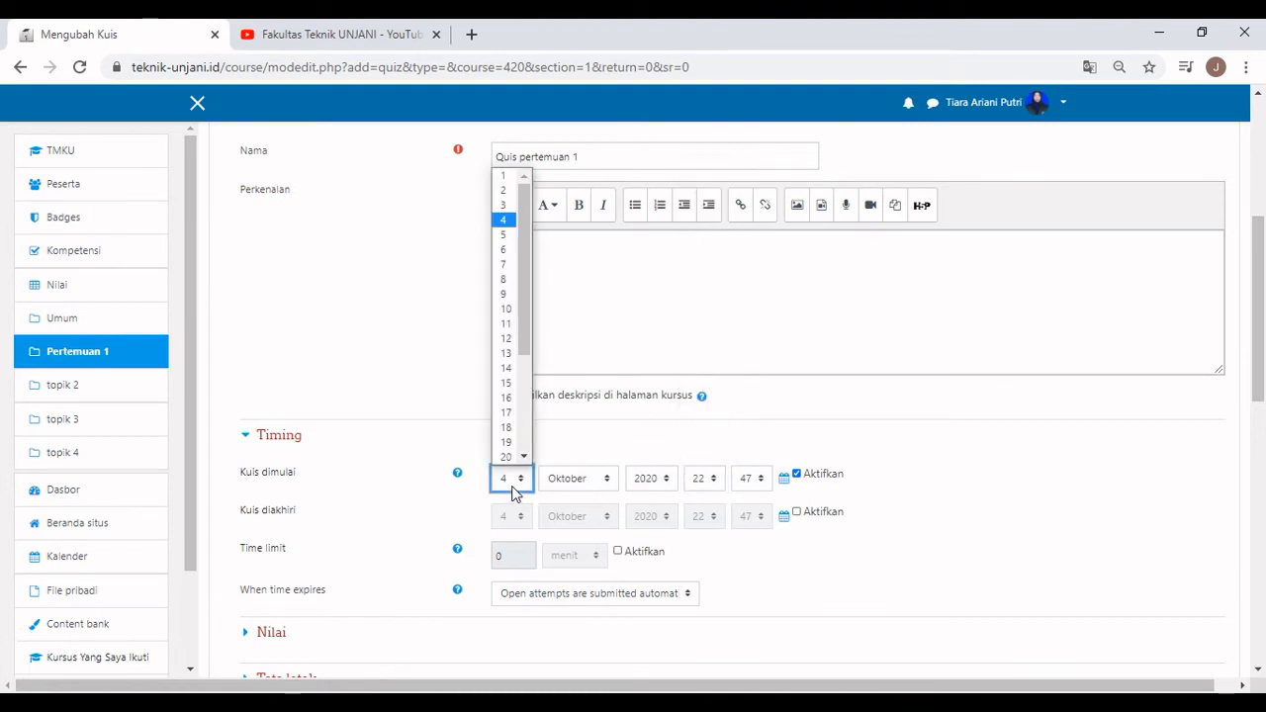
{"action": "left_click", "coordinate": [500, 238]}
{"action": "left_click", "coordinate": [710, 488]}
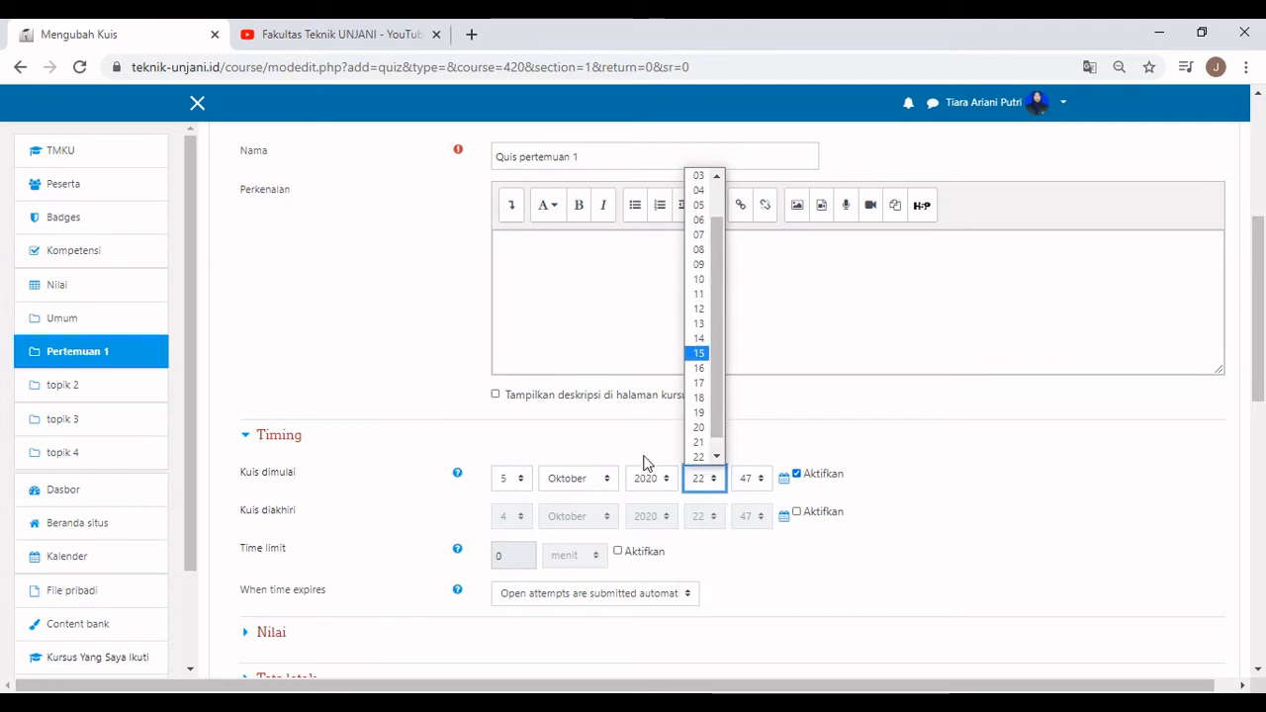
{"action": "left_click", "coordinate": [515, 484]}
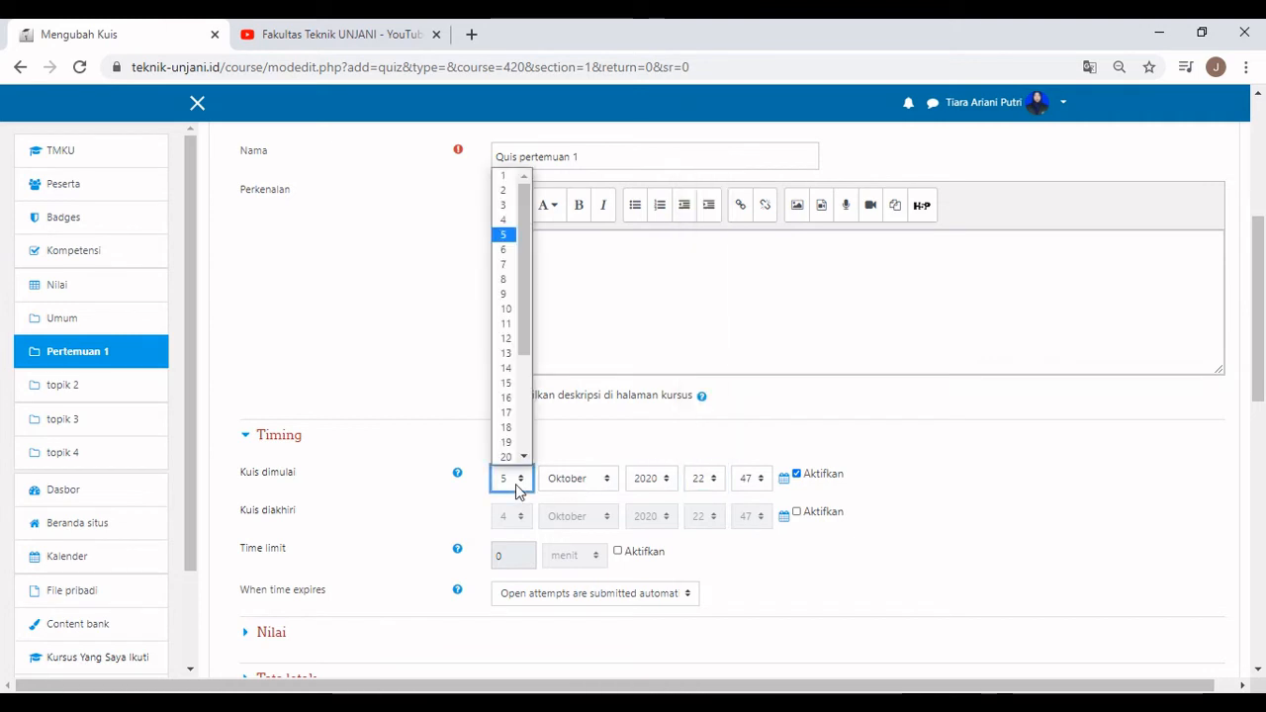
{"action": "left_click", "coordinate": [503, 221]}
{"action": "left_click", "coordinate": [710, 484]}
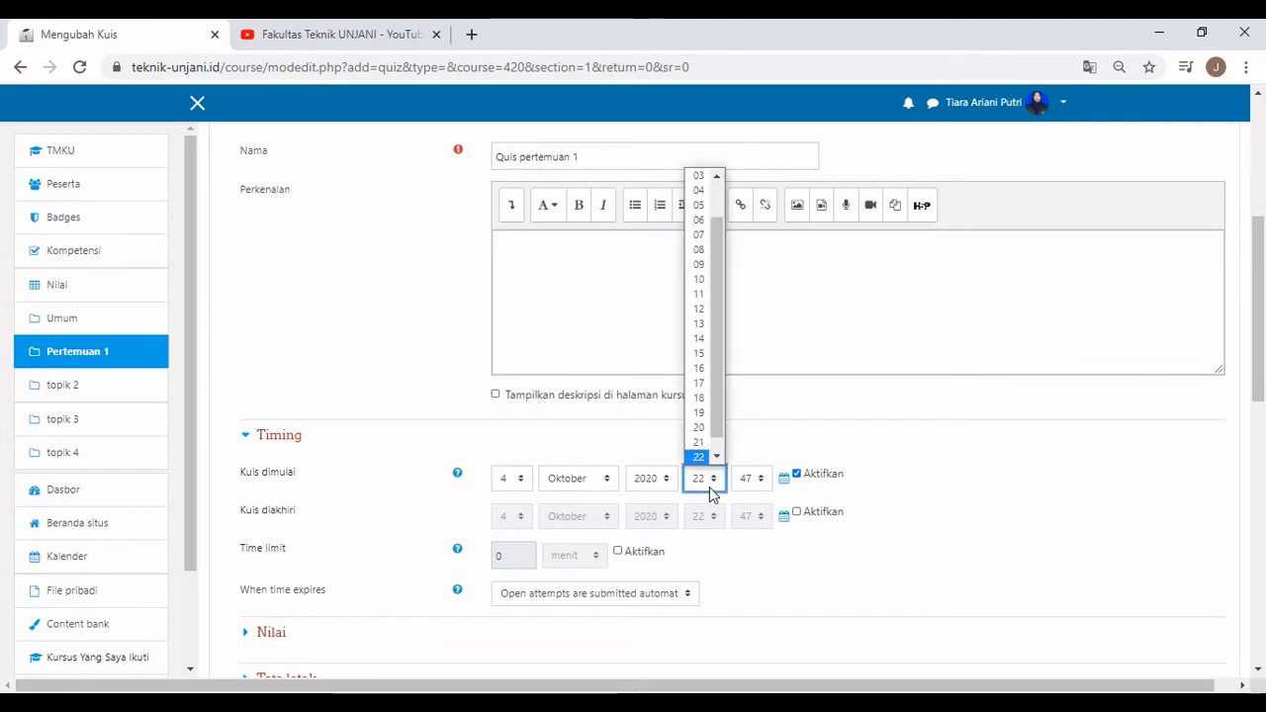
{"action": "left_click", "coordinate": [701, 265]}
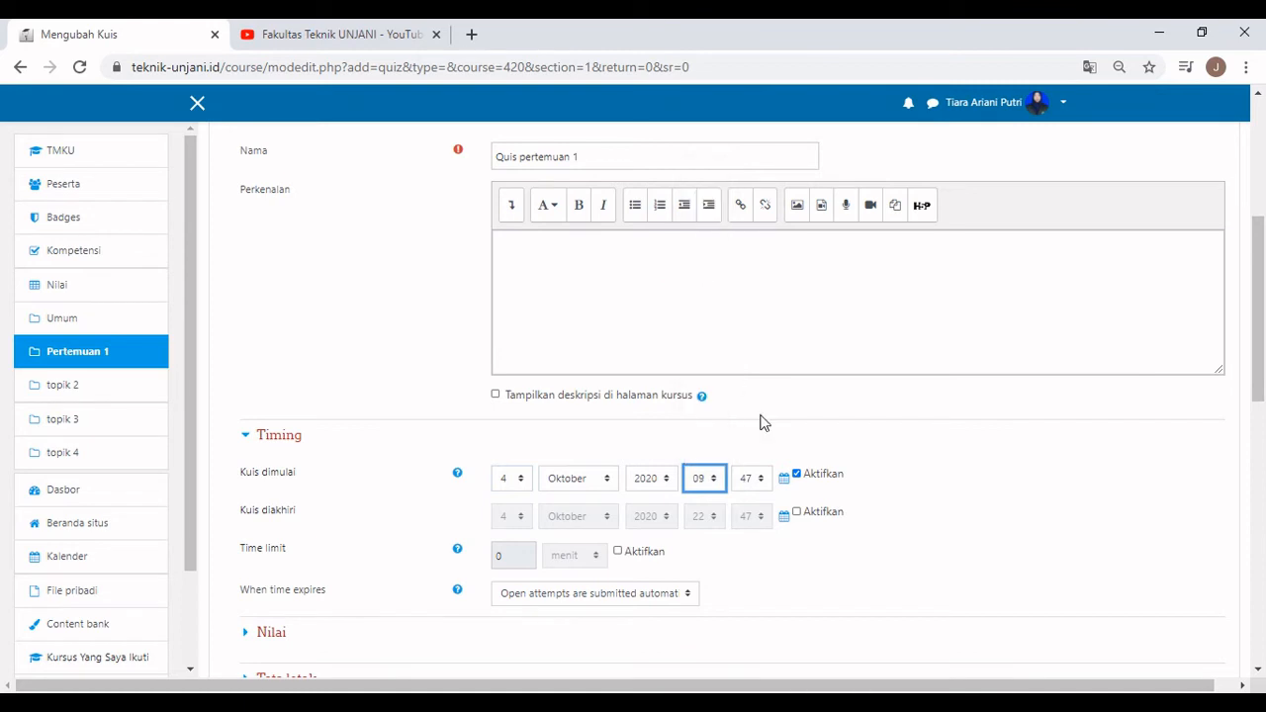
{"action": "left_click", "coordinate": [758, 480]}
{"action": "scroll", "coordinate": [751, 297], "scroll_direction": "up", "scroll_amount": 8}
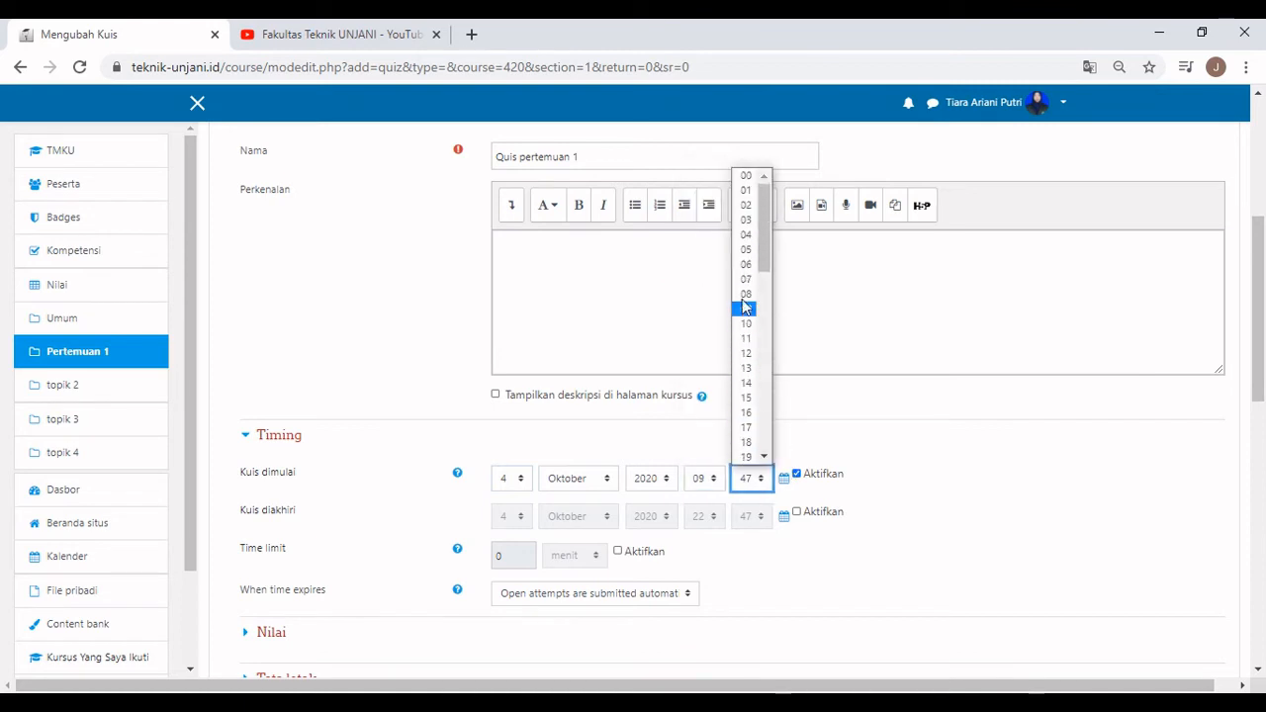
{"action": "left_click", "coordinate": [742, 188]}
Enable the quiz closing time at 4 Oktober 2020, 09:30.
{"action": "left_click", "coordinate": [821, 514]}
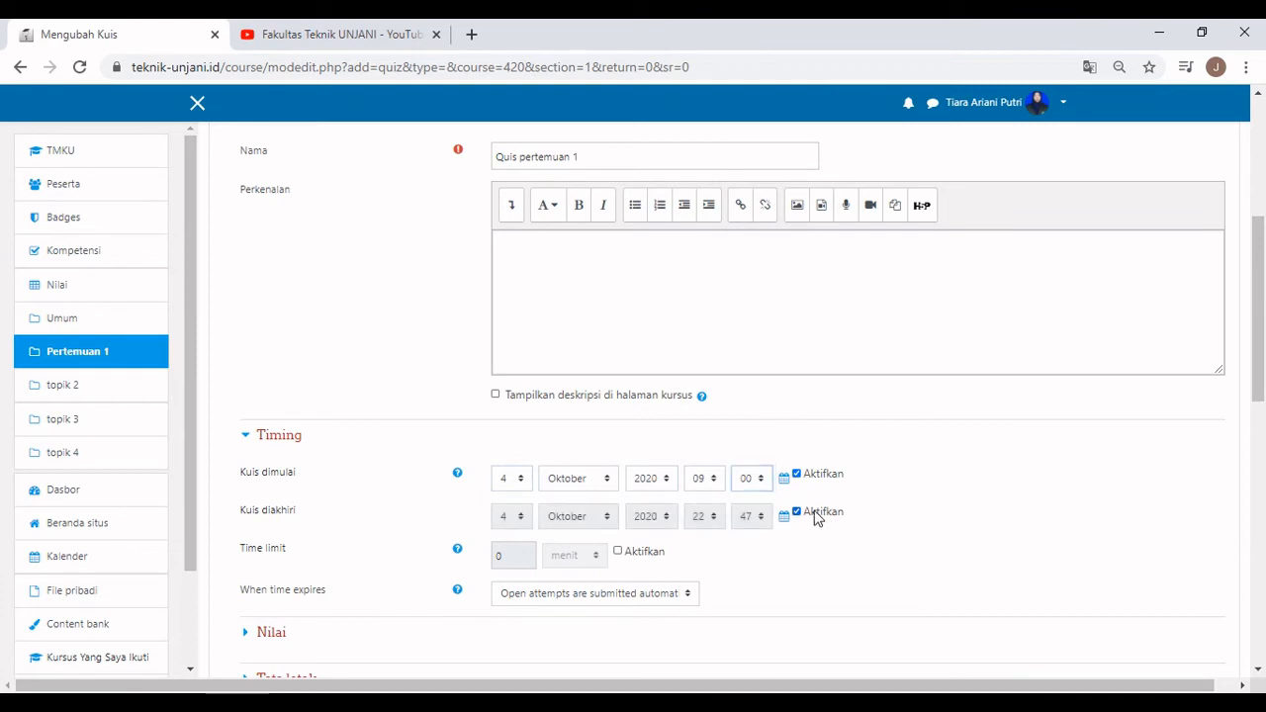
{"action": "left_click", "coordinate": [524, 516]}
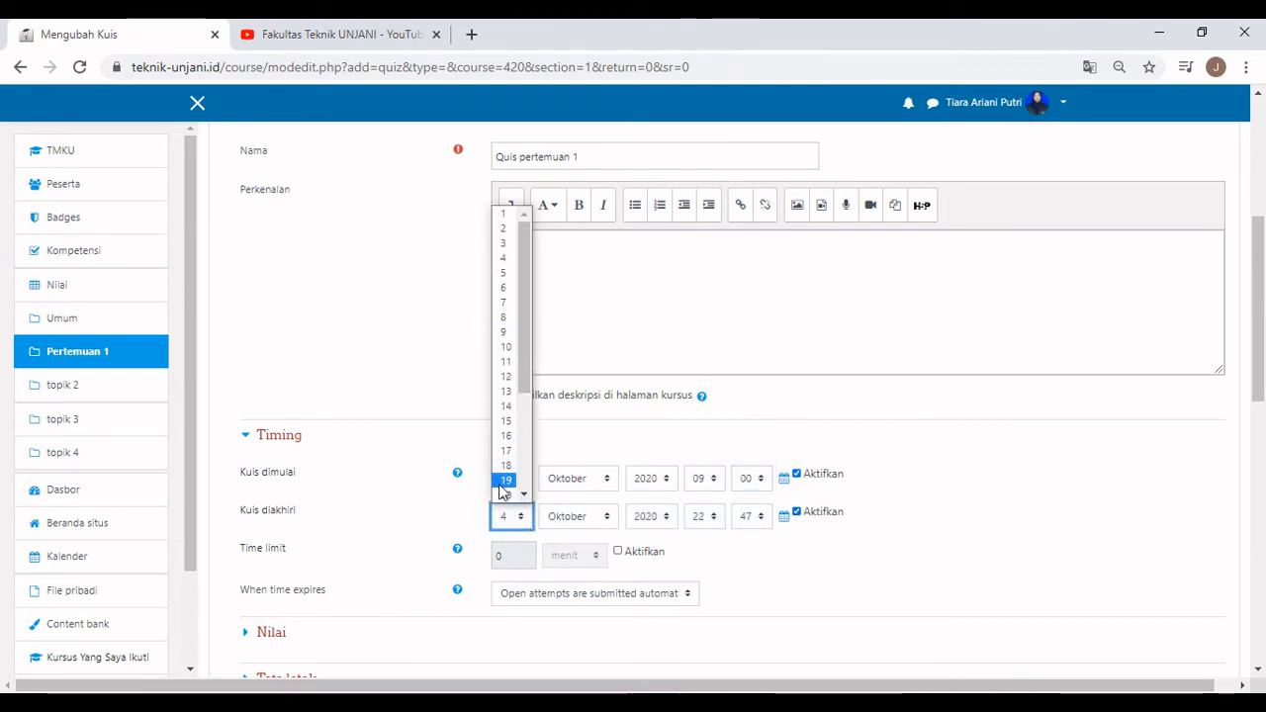
{"action": "left_click", "coordinate": [503, 331]}
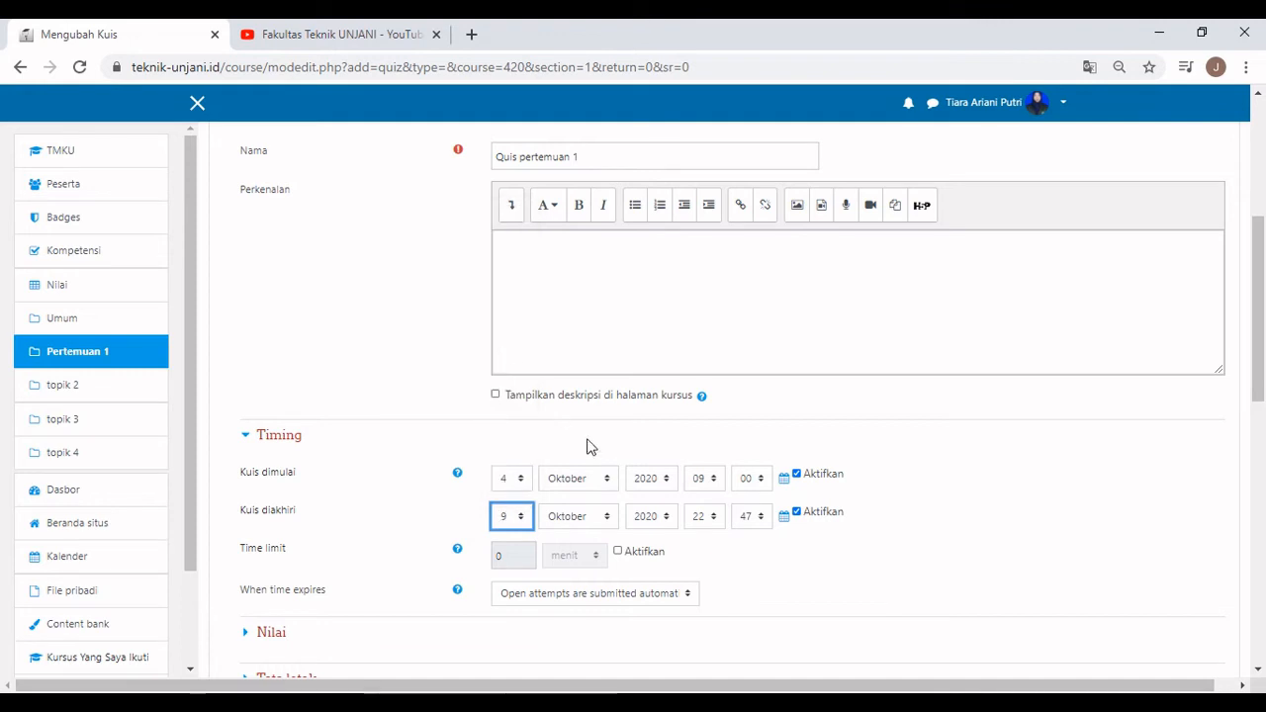
{"action": "left_click", "coordinate": [512, 516]}
{"action": "left_click", "coordinate": [502, 258]}
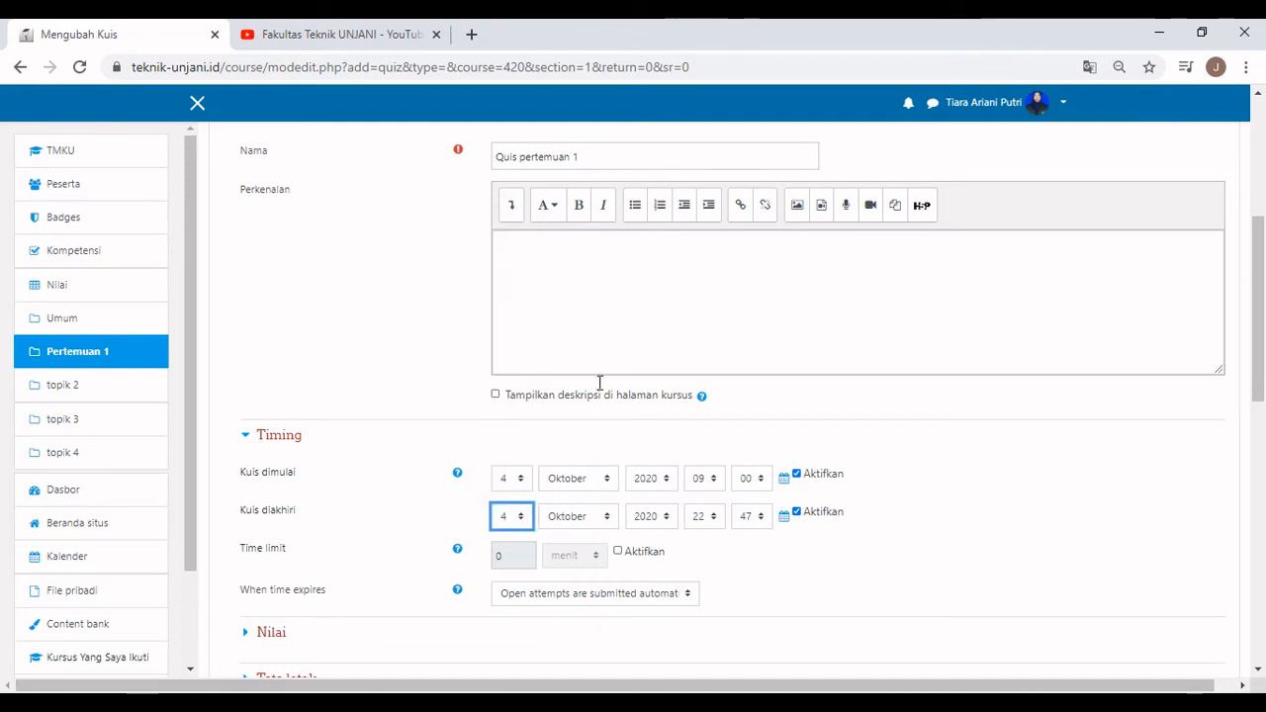
{"action": "left_click", "coordinate": [698, 516]}
{"action": "left_click", "coordinate": [699, 296]}
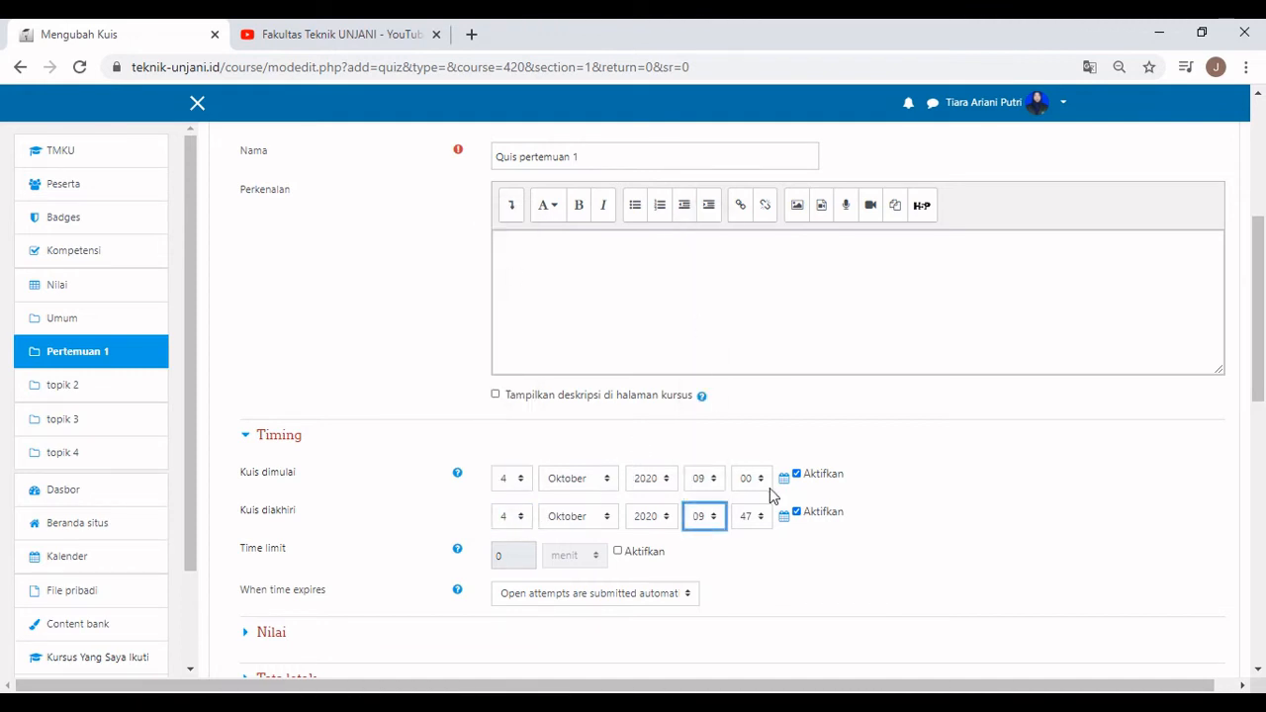
{"action": "left_click", "coordinate": [752, 516]}
{"action": "scroll", "coordinate": [744, 316], "scroll_direction": "up", "scroll_amount": 10}
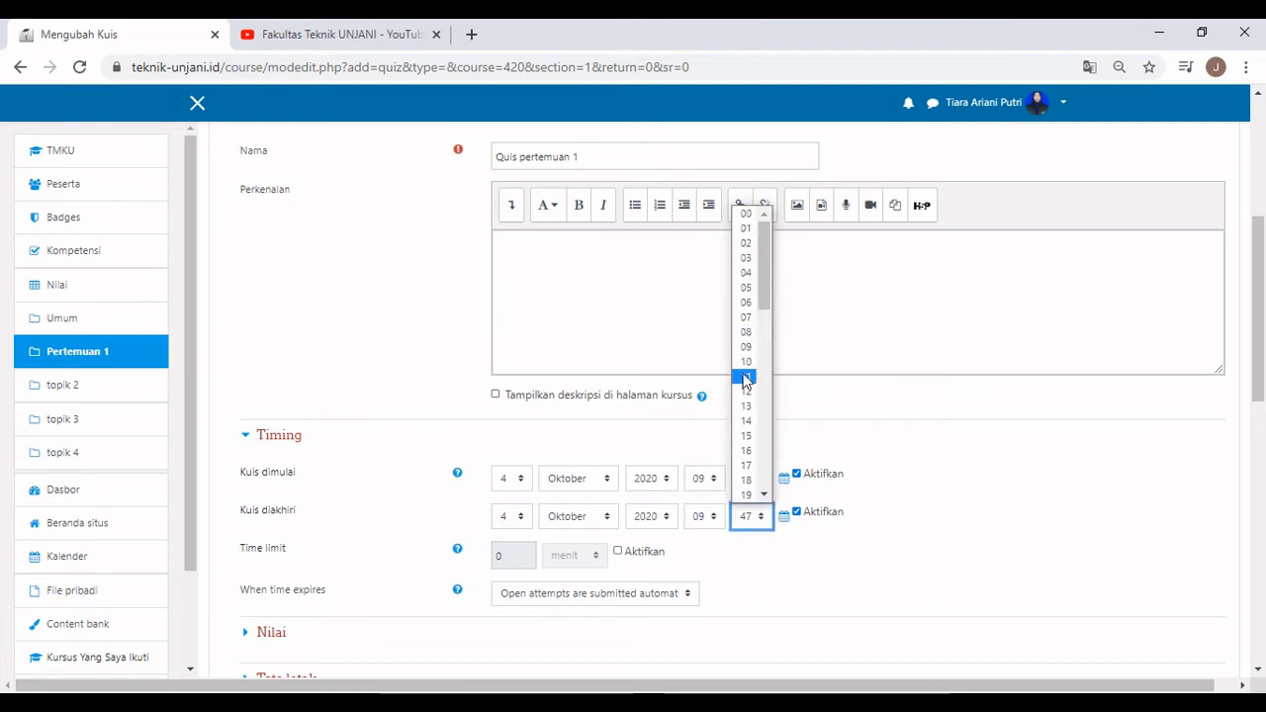
{"action": "scroll", "coordinate": [747, 381], "scroll_direction": "down", "scroll_amount": 10}
{"action": "scroll", "coordinate": [750, 371], "scroll_direction": "up", "scroll_amount": 5}
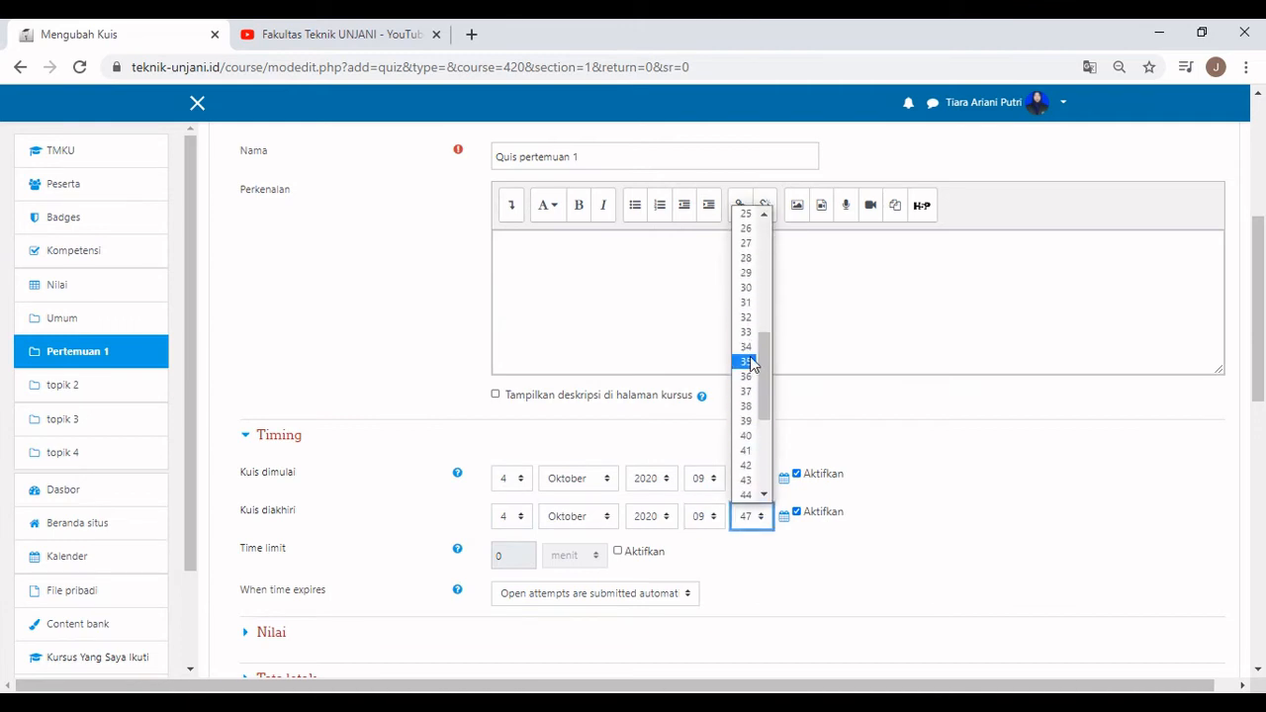
{"action": "left_click", "coordinate": [751, 287]}
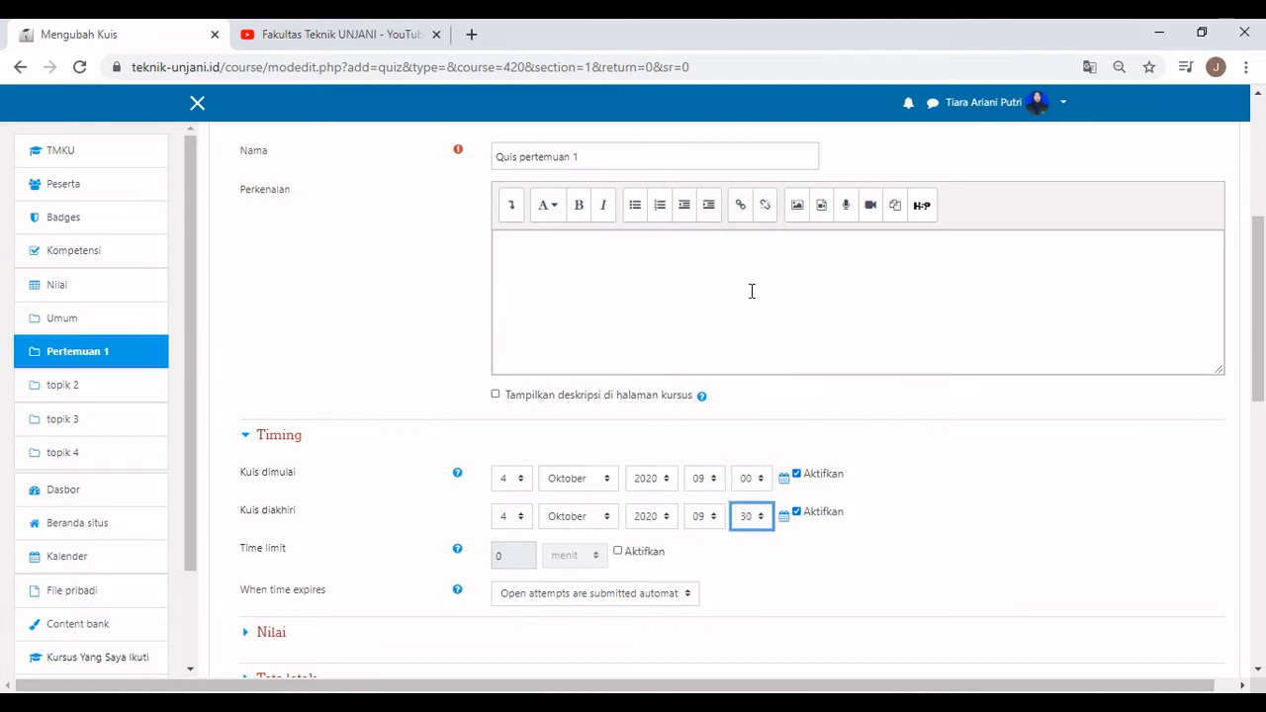
Enable a 30-minute time limit for the quiz.
{"action": "left_click", "coordinate": [619, 551]}
{"action": "double_click", "coordinate": [514, 557]}
{"action": "type", "text": "3"}
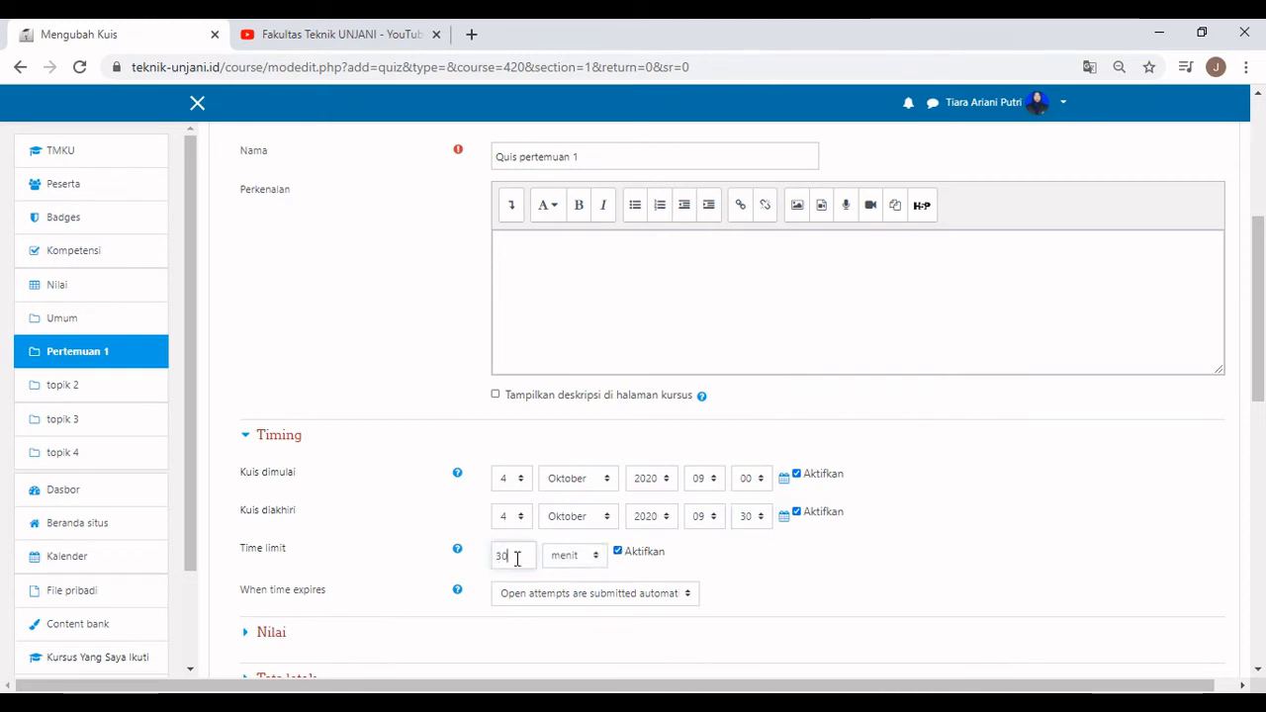
{"action": "scroll", "coordinate": [716, 568], "scroll_direction": "down", "scroll_amount": 4}
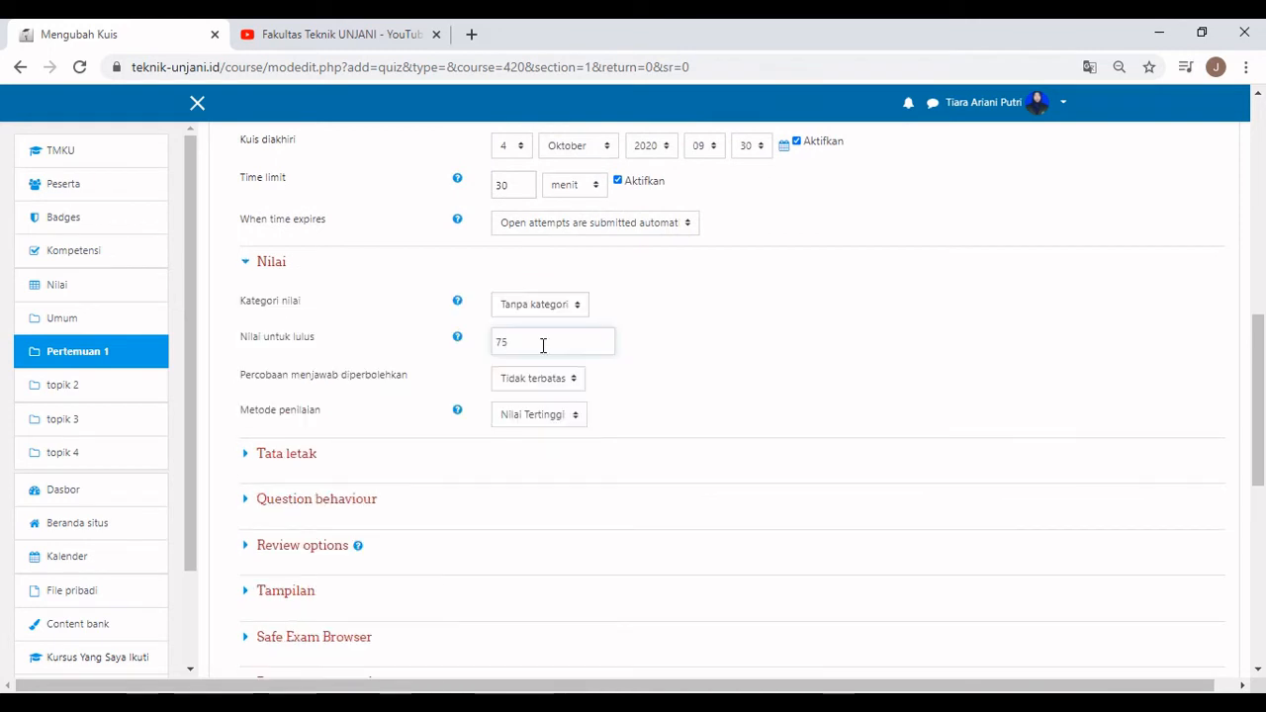
Keep unlimited attempts and a new page for every question.
{"action": "left_click", "coordinate": [550, 382]}
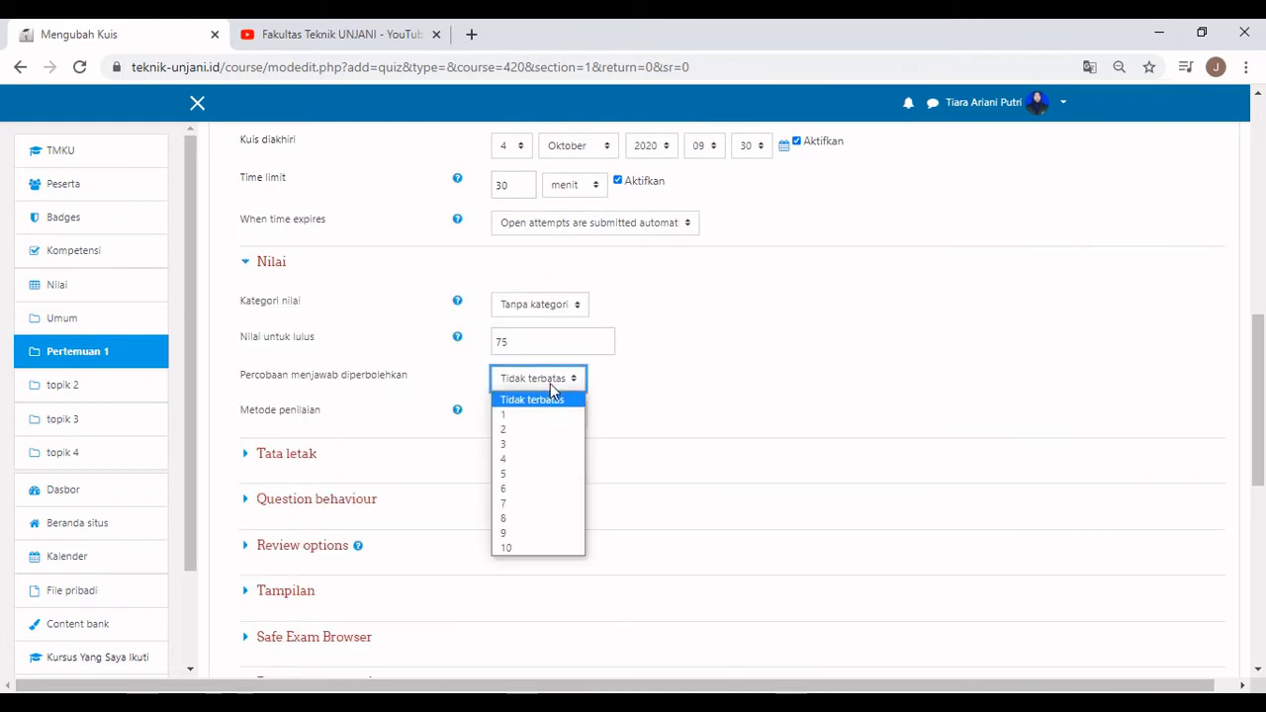
{"action": "left_click", "coordinate": [550, 383]}
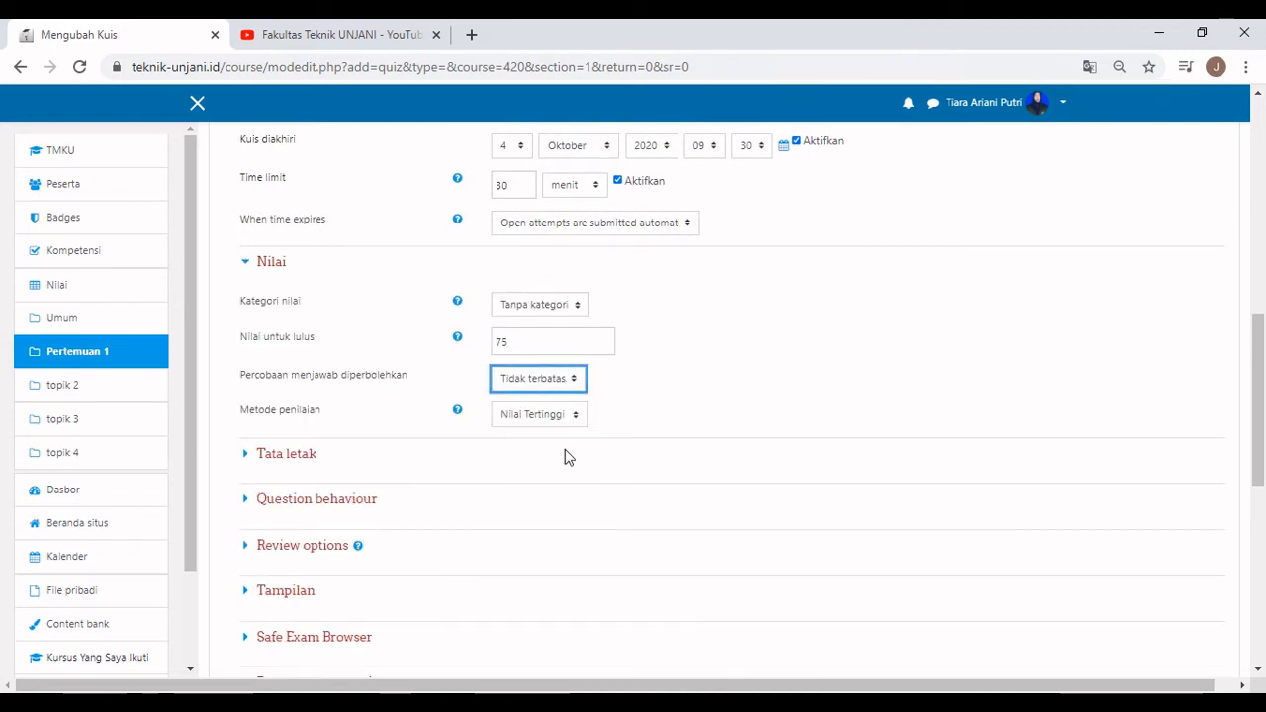
{"action": "left_click", "coordinate": [259, 455]}
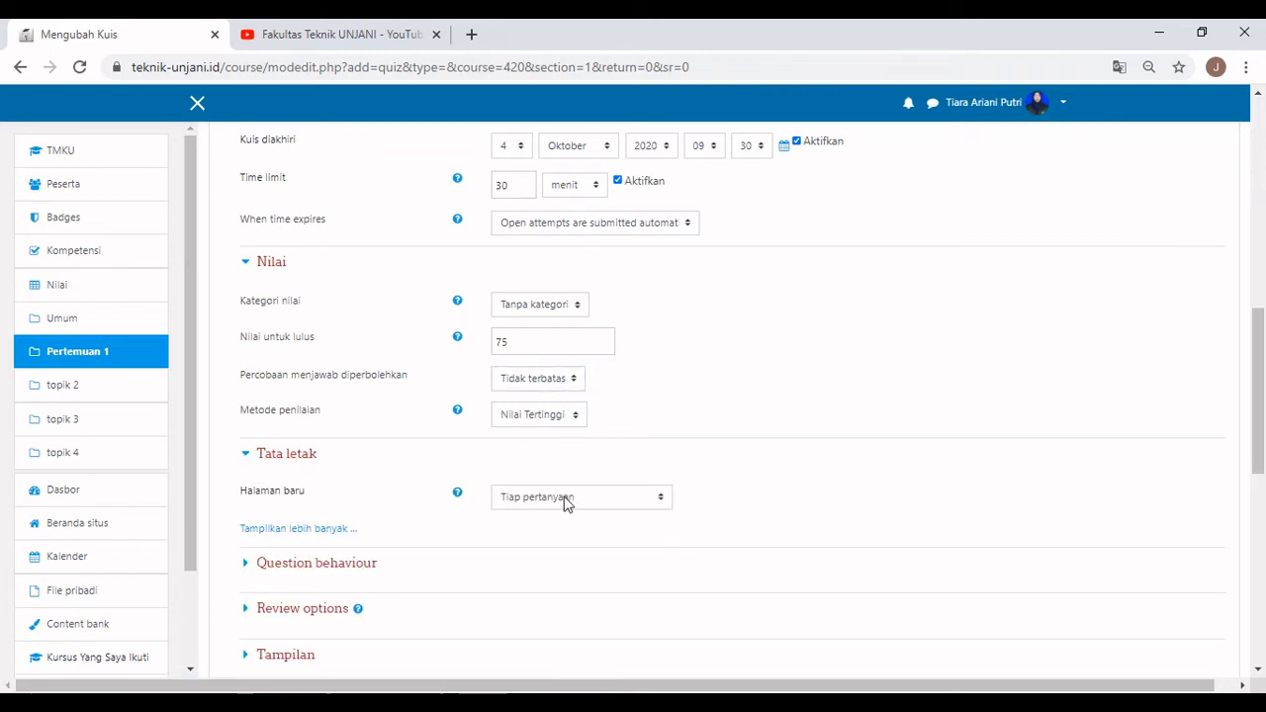
{"action": "left_click", "coordinate": [566, 505]}
{"action": "left_click", "coordinate": [361, 467]}
{"action": "left_click", "coordinate": [326, 530]}
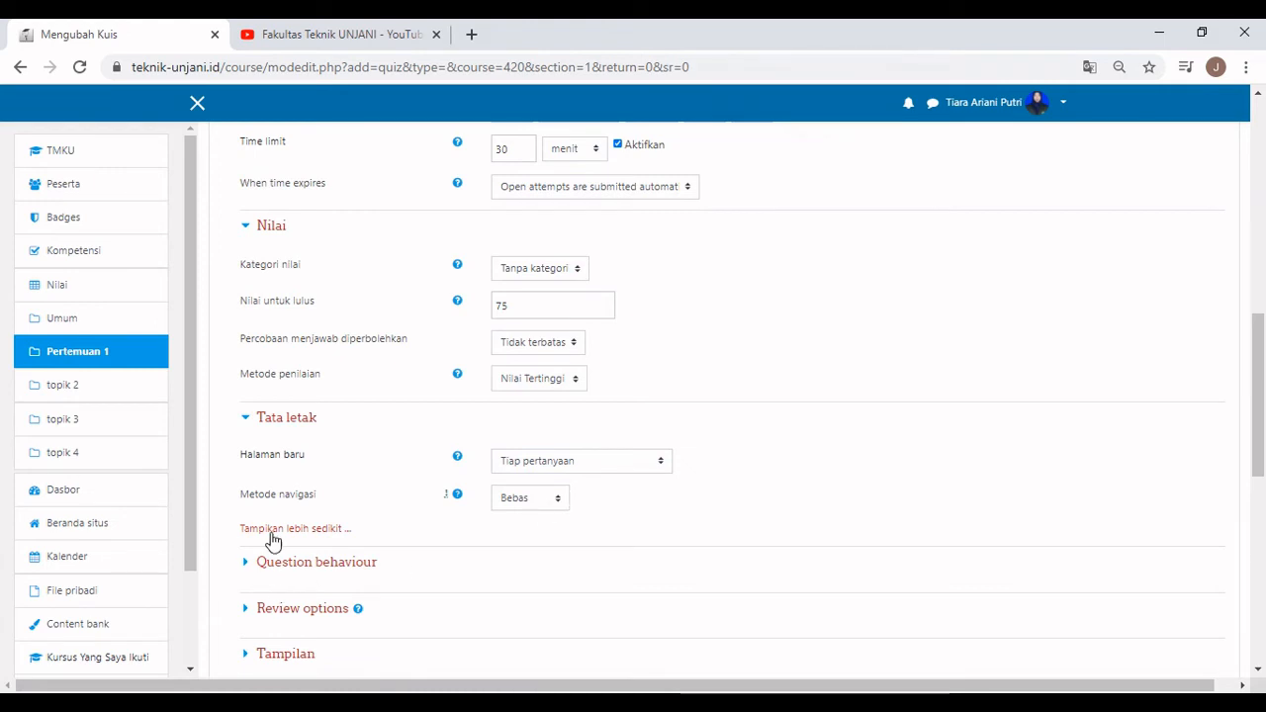
Expand the Question behaviour, Review options, Tampilan and Batasan ekstra sections.
{"action": "scroll", "coordinate": [269, 538], "scroll_direction": "down", "scroll_amount": 1}
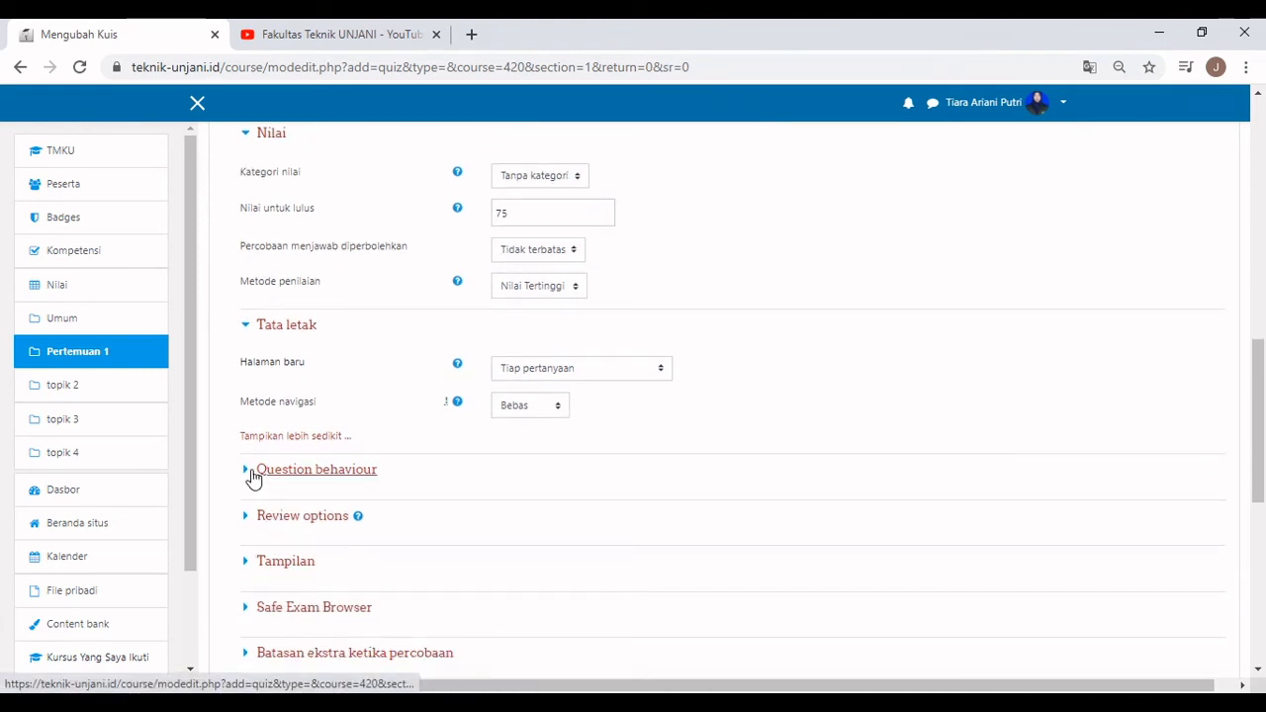
{"action": "left_click", "coordinate": [252, 474]}
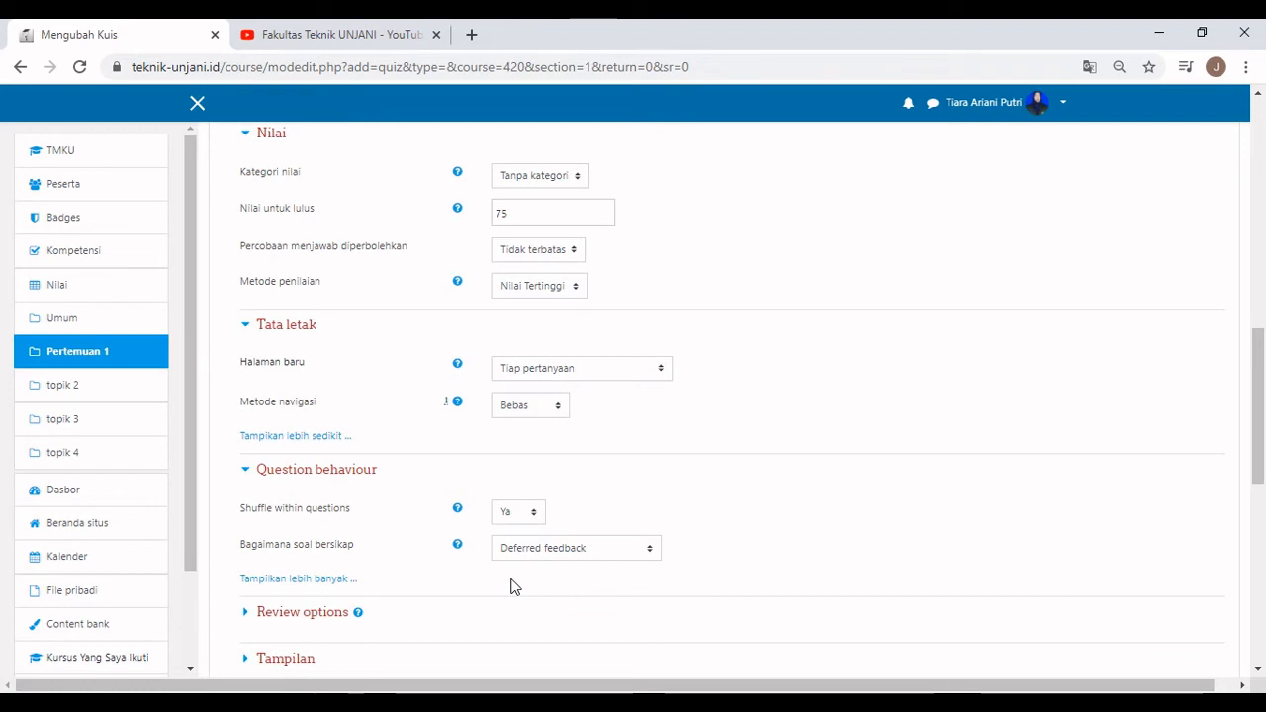
{"action": "scroll", "coordinate": [511, 586], "scroll_direction": "down", "scroll_amount": 2}
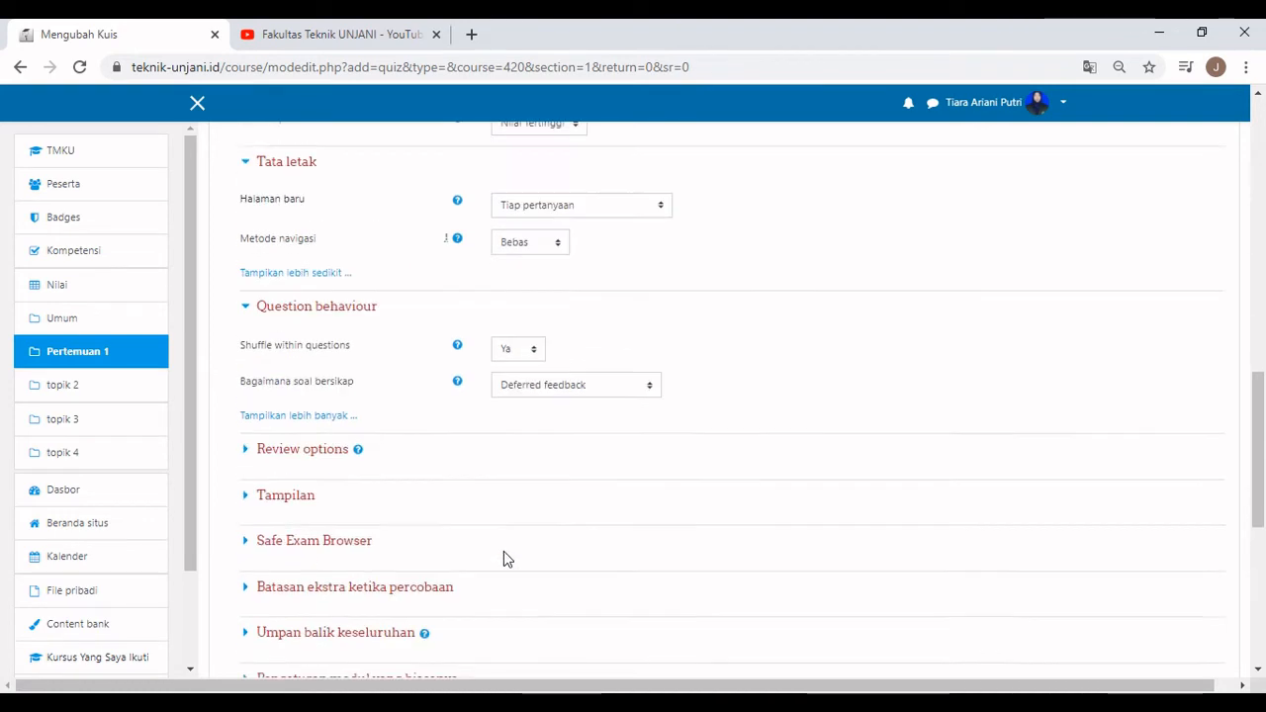
{"action": "left_click", "coordinate": [257, 433]}
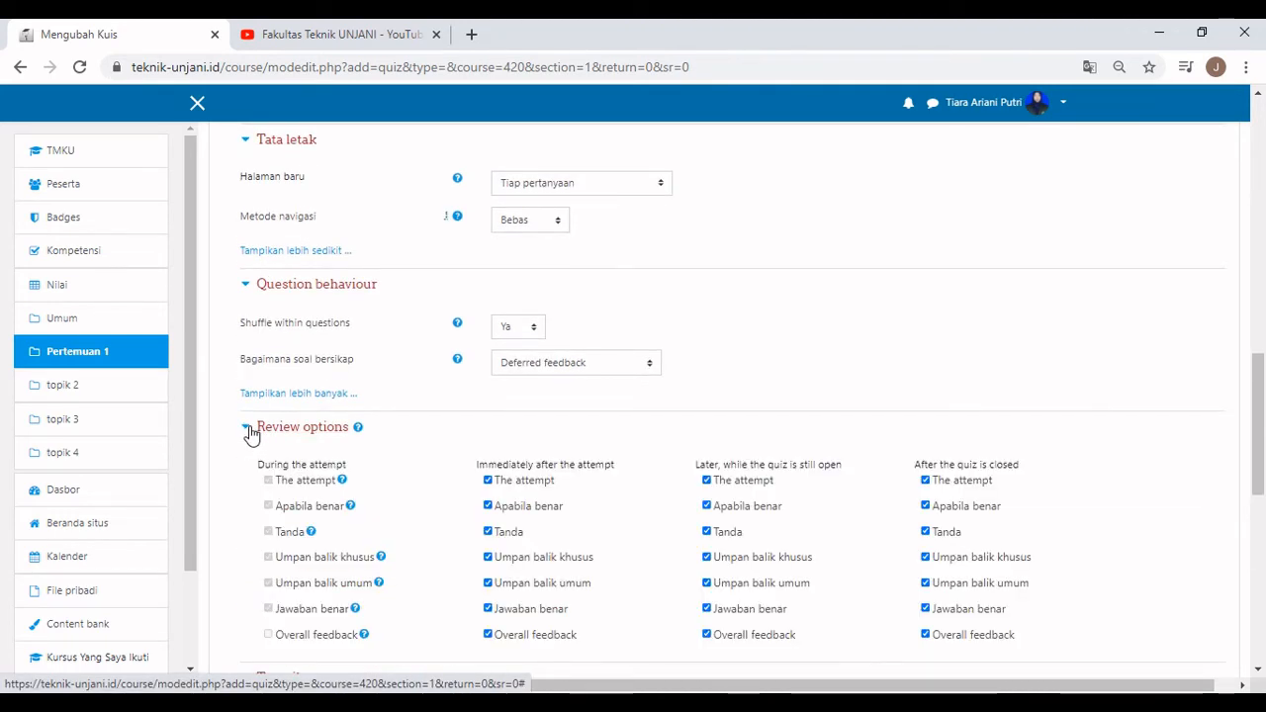
{"action": "scroll", "coordinate": [251, 433], "scroll_direction": "down", "scroll_amount": 3}
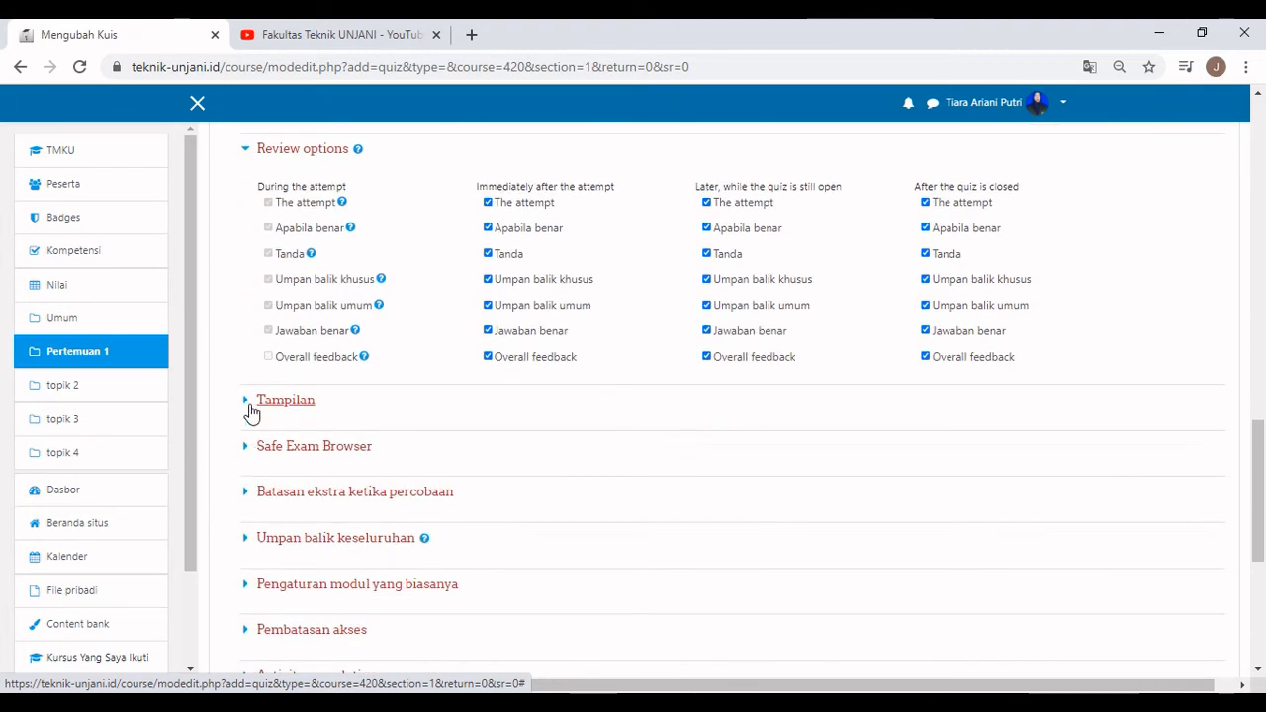
{"action": "left_click", "coordinate": [251, 413]}
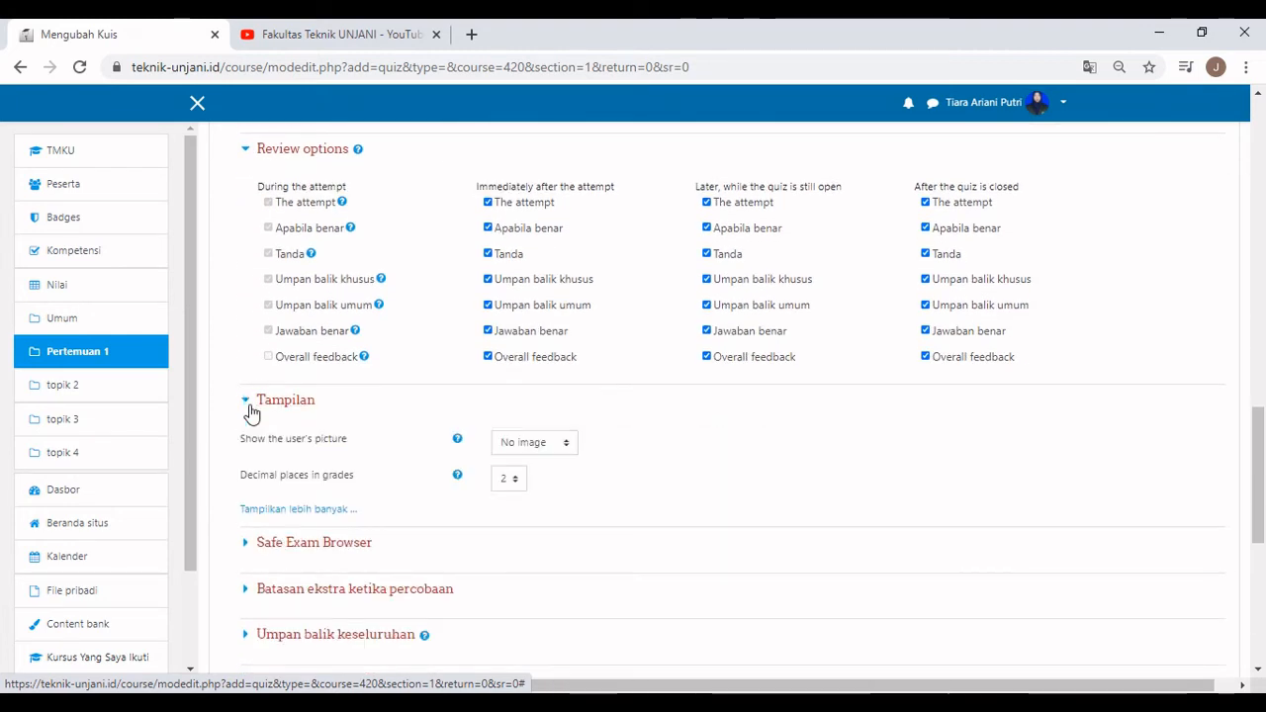
{"action": "left_click", "coordinate": [249, 590]}
{"action": "scroll", "coordinate": [249, 589], "scroll_direction": "down", "scroll_amount": 2}
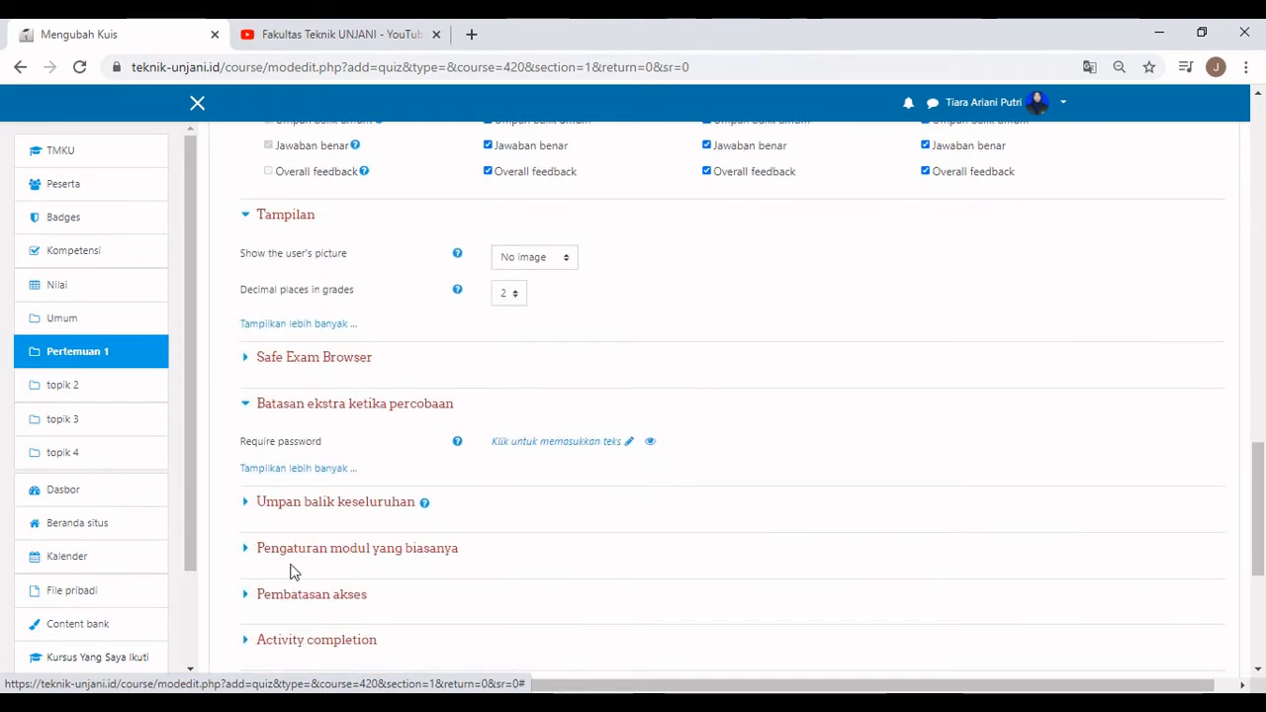
Require students to enter an access password before attempting the quiz.
{"action": "left_click", "coordinate": [537, 442]}
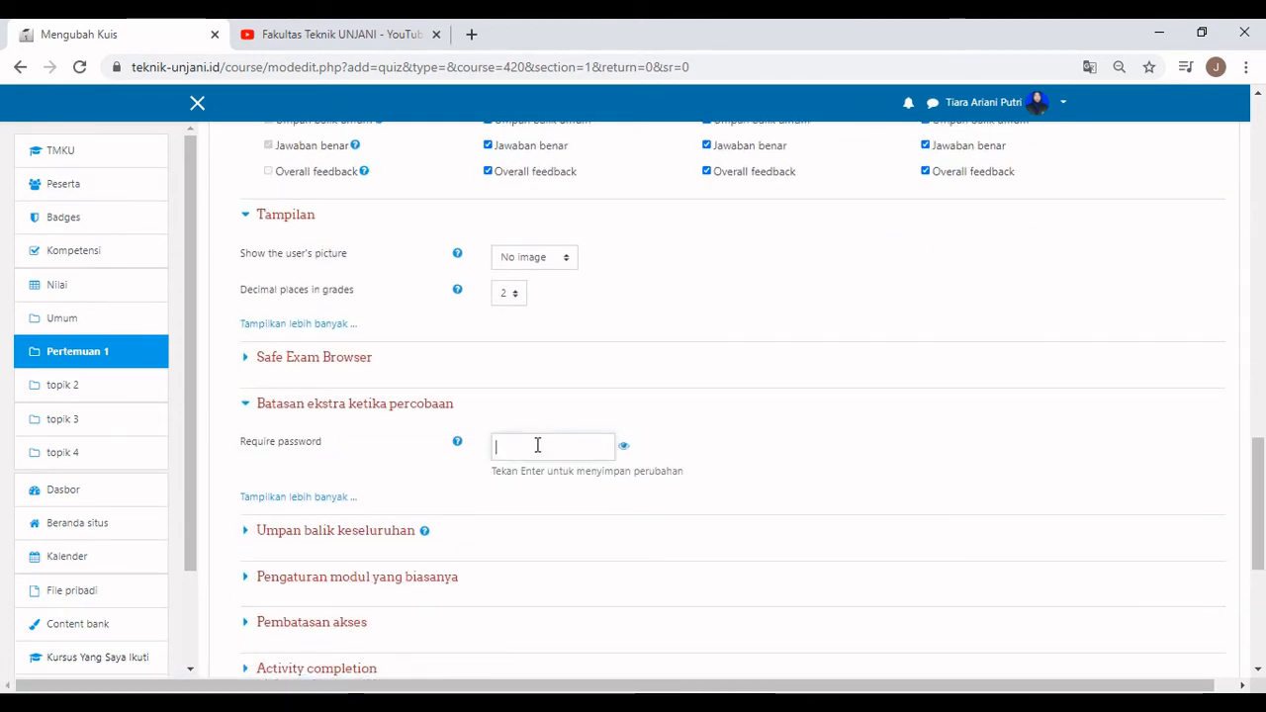
{"action": "type", "text": "12345"}
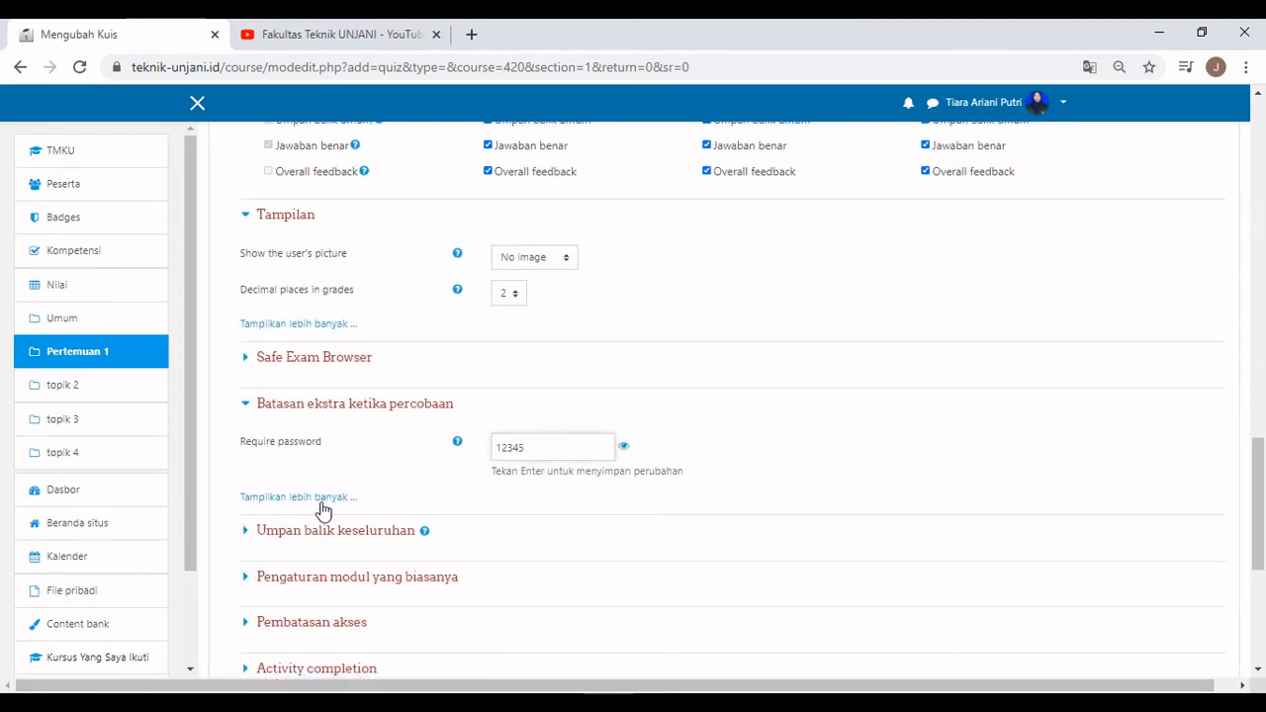
{"action": "left_click", "coordinate": [318, 503]}
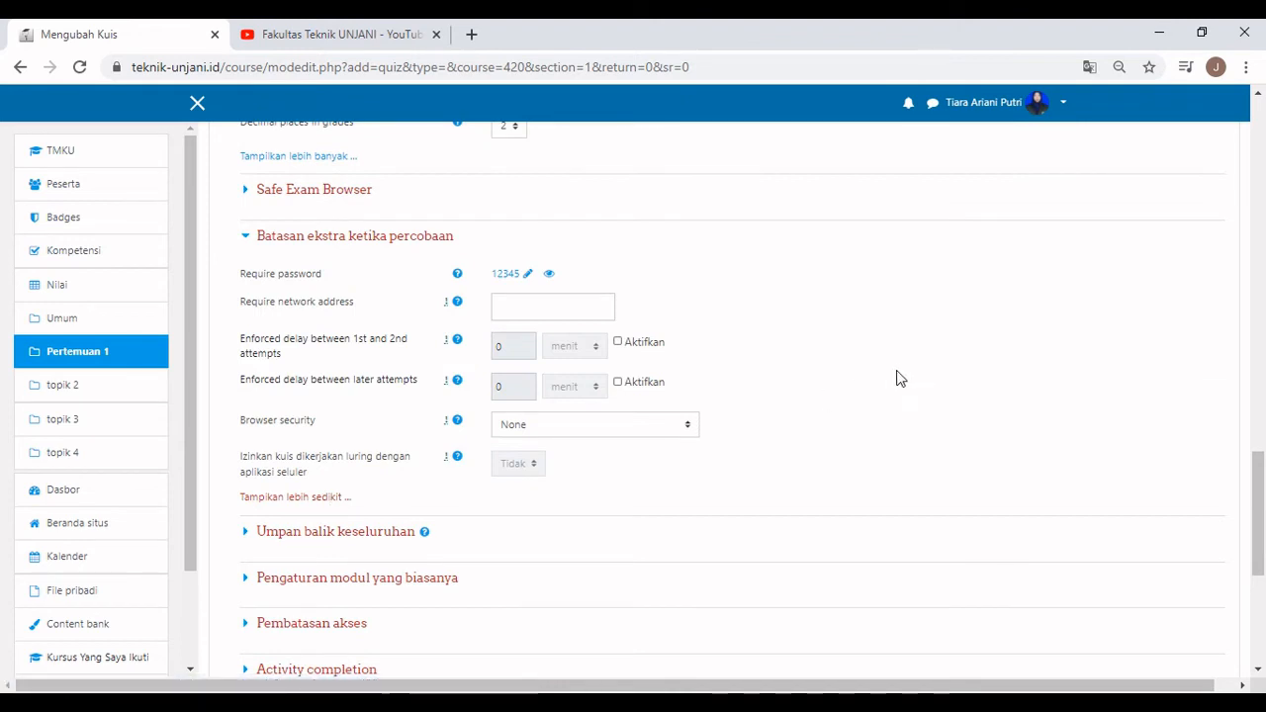
{"action": "left_click", "coordinate": [610, 531]}
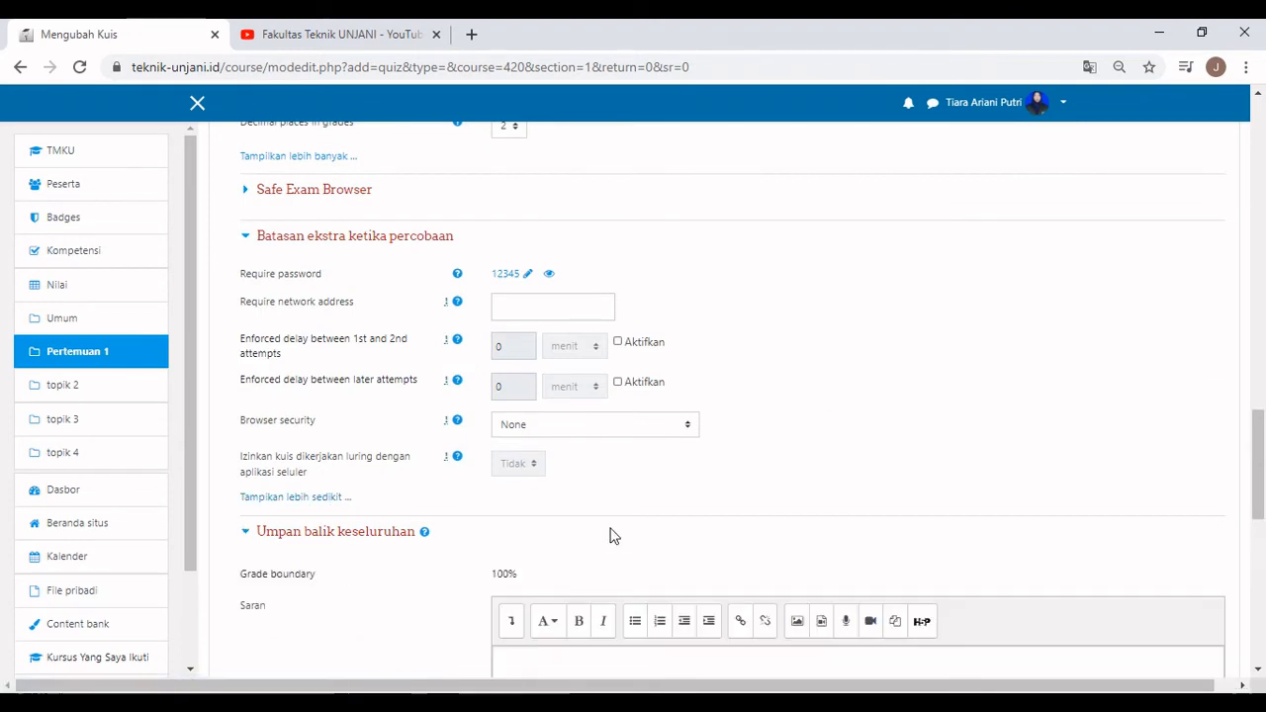
{"action": "scroll", "coordinate": [615, 528], "scroll_direction": "down", "scroll_amount": 4}
{"action": "scroll", "coordinate": [475, 458], "scroll_direction": "down", "scroll_amount": 2}
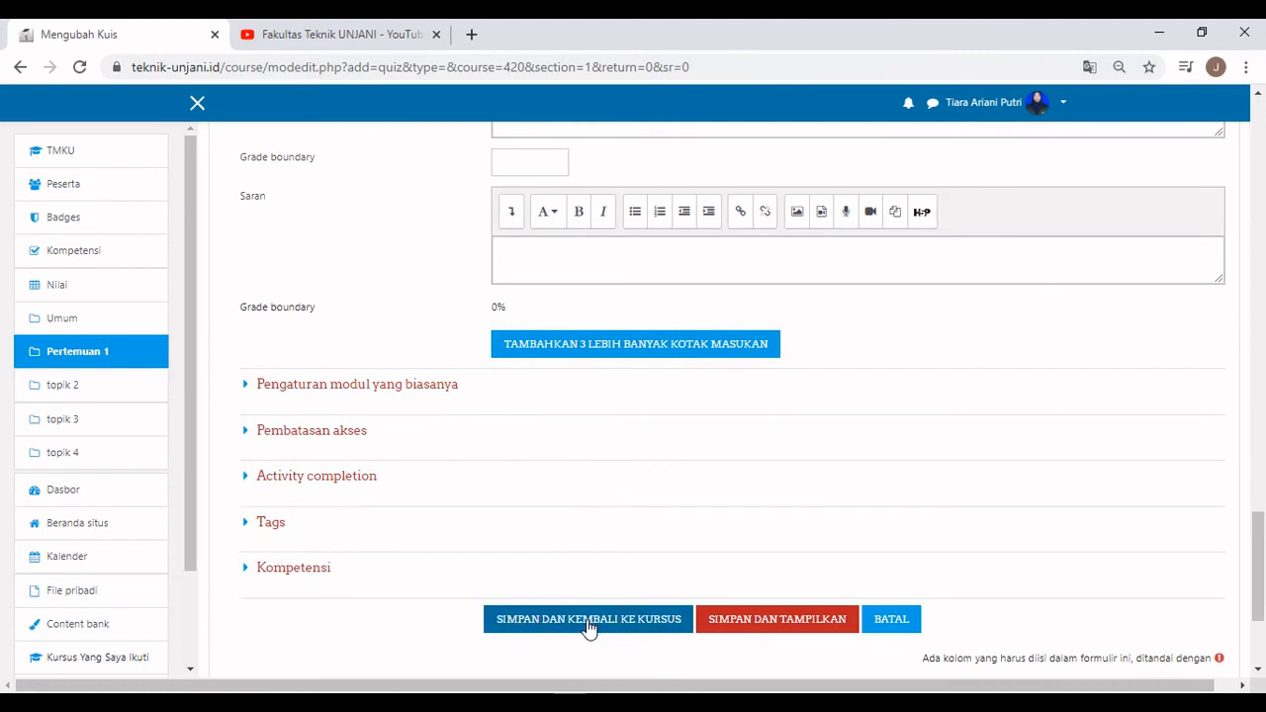
Save the quiz, reopen Quis pertemuan 1, and go to its Bank soal.
{"action": "left_click", "coordinate": [588, 621]}
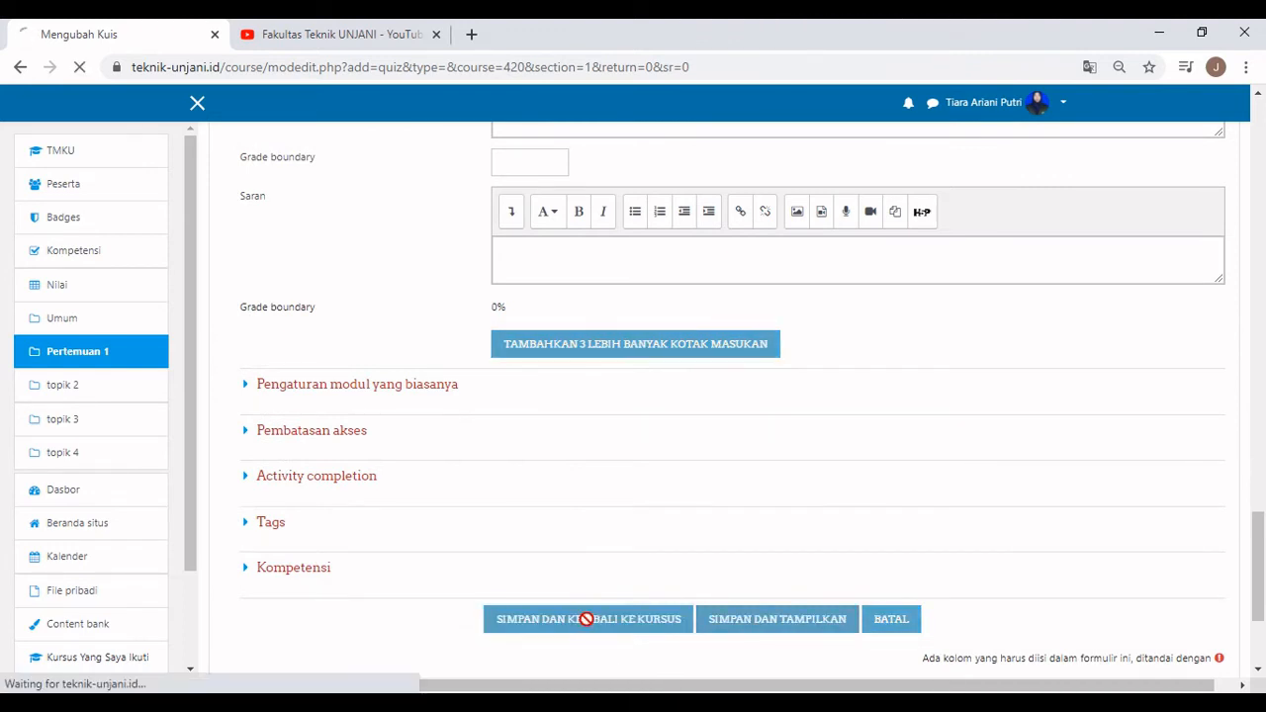
{"action": "scroll", "coordinate": [572, 410], "scroll_direction": "down", "scroll_amount": 3}
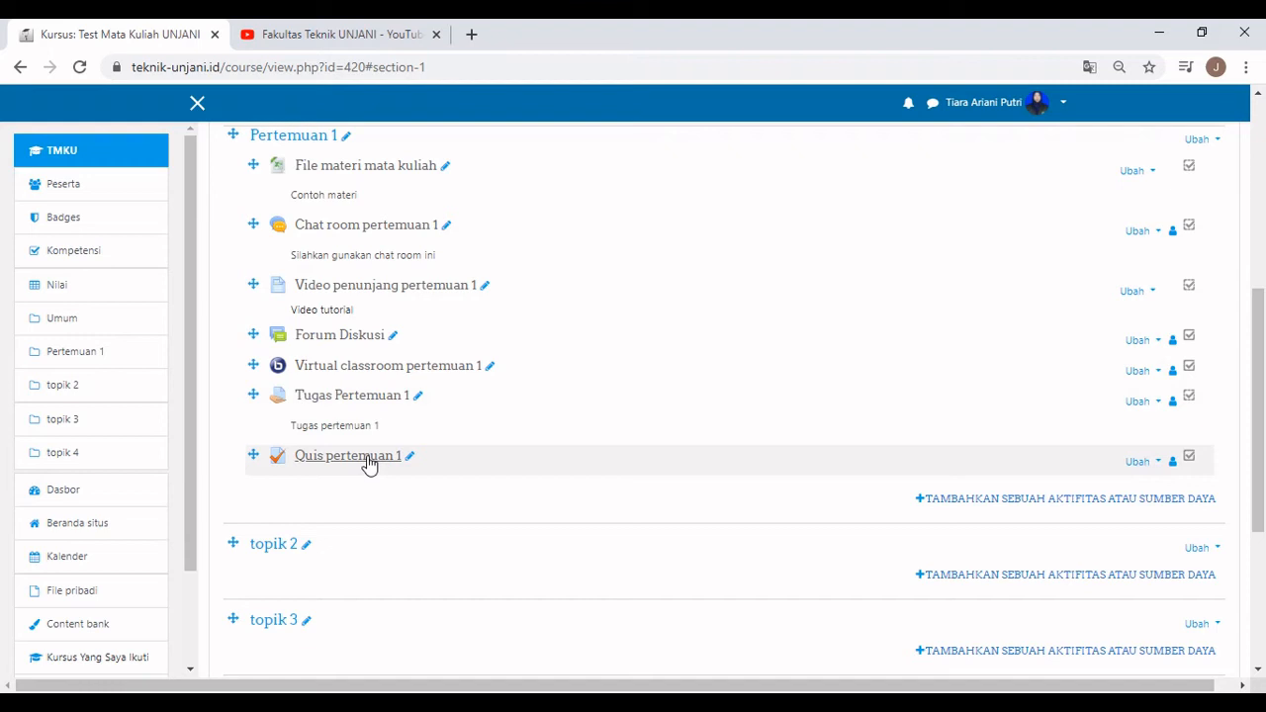
{"action": "left_click", "coordinate": [364, 463]}
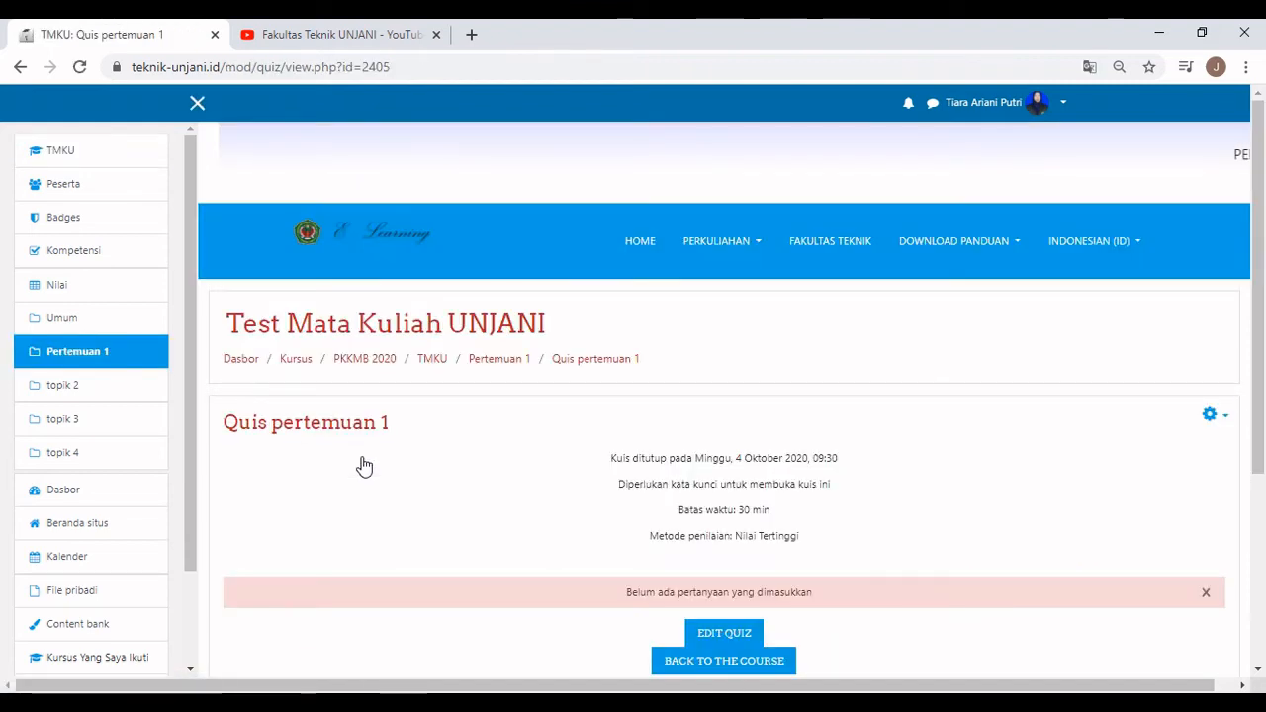
{"action": "scroll", "coordinate": [364, 465], "scroll_direction": "down", "scroll_amount": 2}
{"action": "left_click", "coordinate": [1223, 229]}
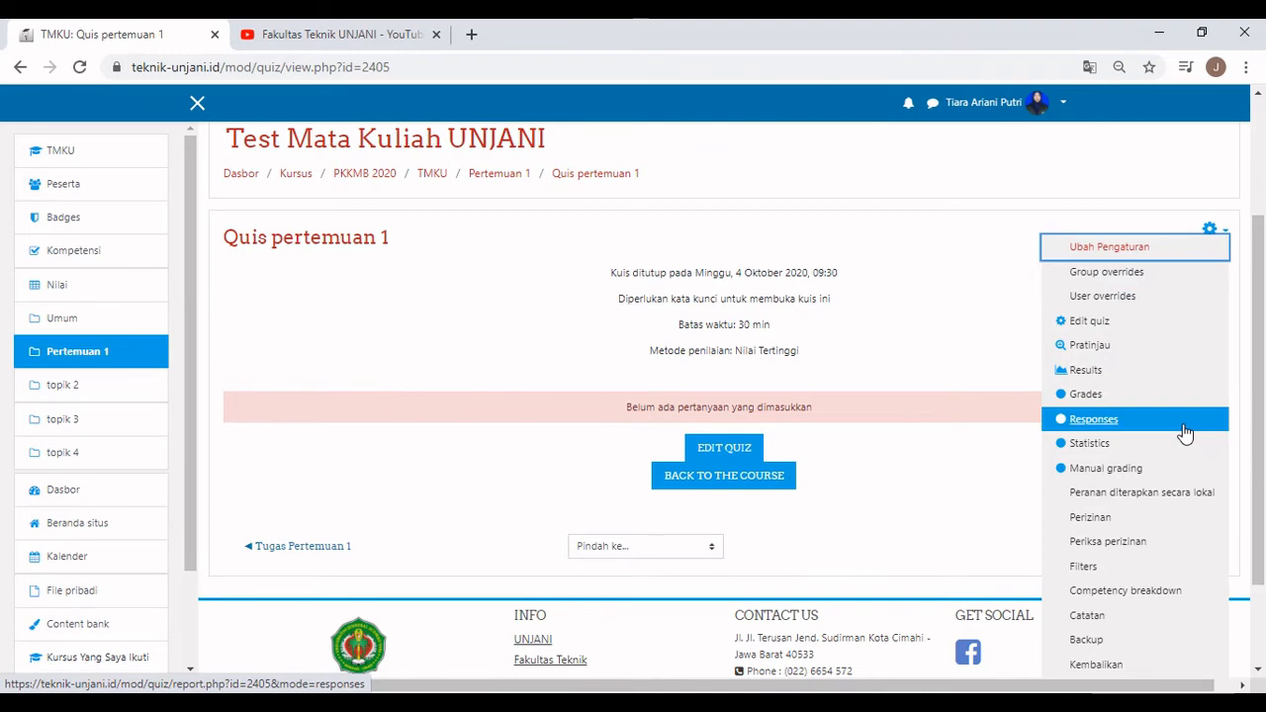
{"action": "scroll", "coordinate": [1181, 465], "scroll_direction": "down", "scroll_amount": 1}
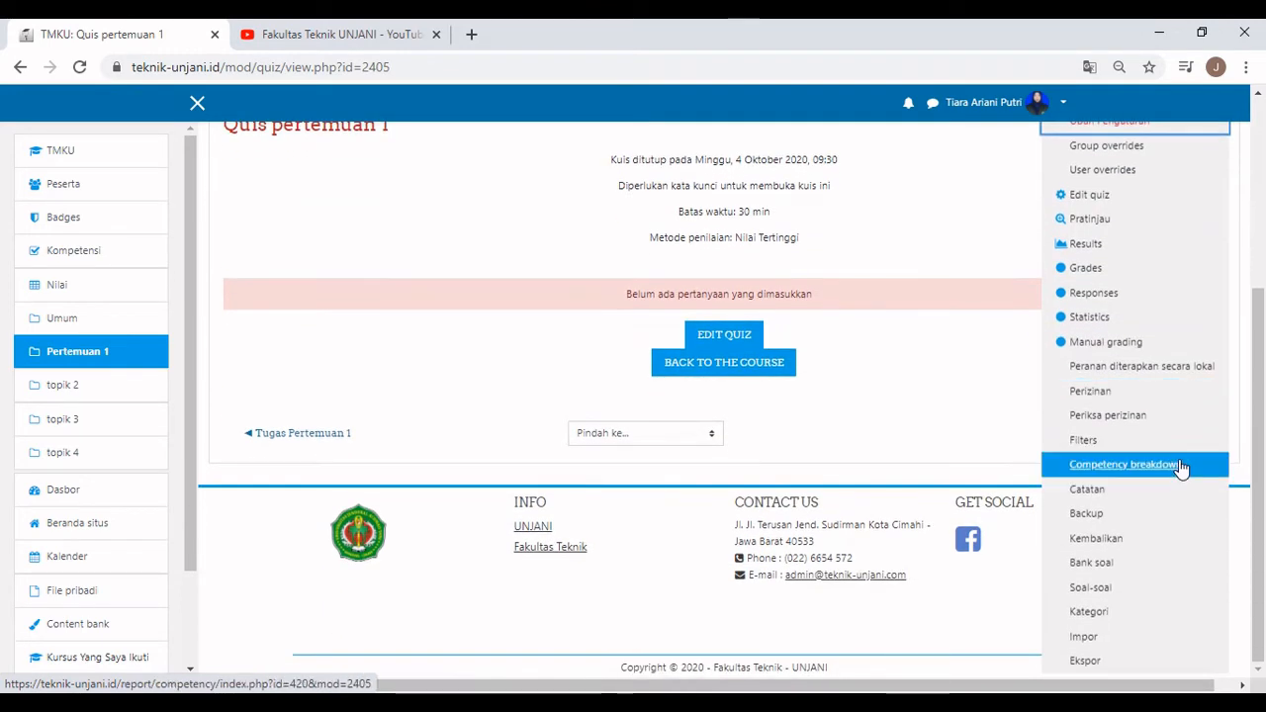
{"action": "left_click", "coordinate": [1097, 572]}
Include older questions in the list and start a new Pilihan ganda question.
{"action": "left_click", "coordinate": [229, 566]}
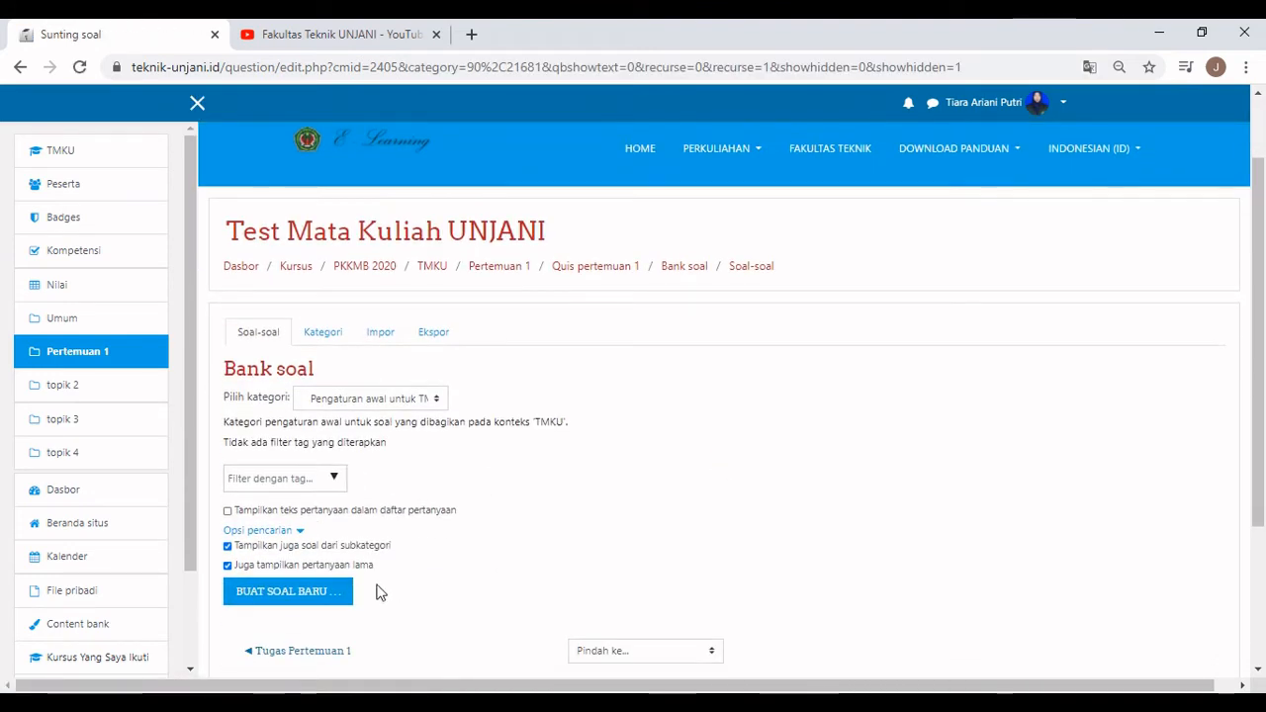
{"action": "left_click", "coordinate": [334, 596]}
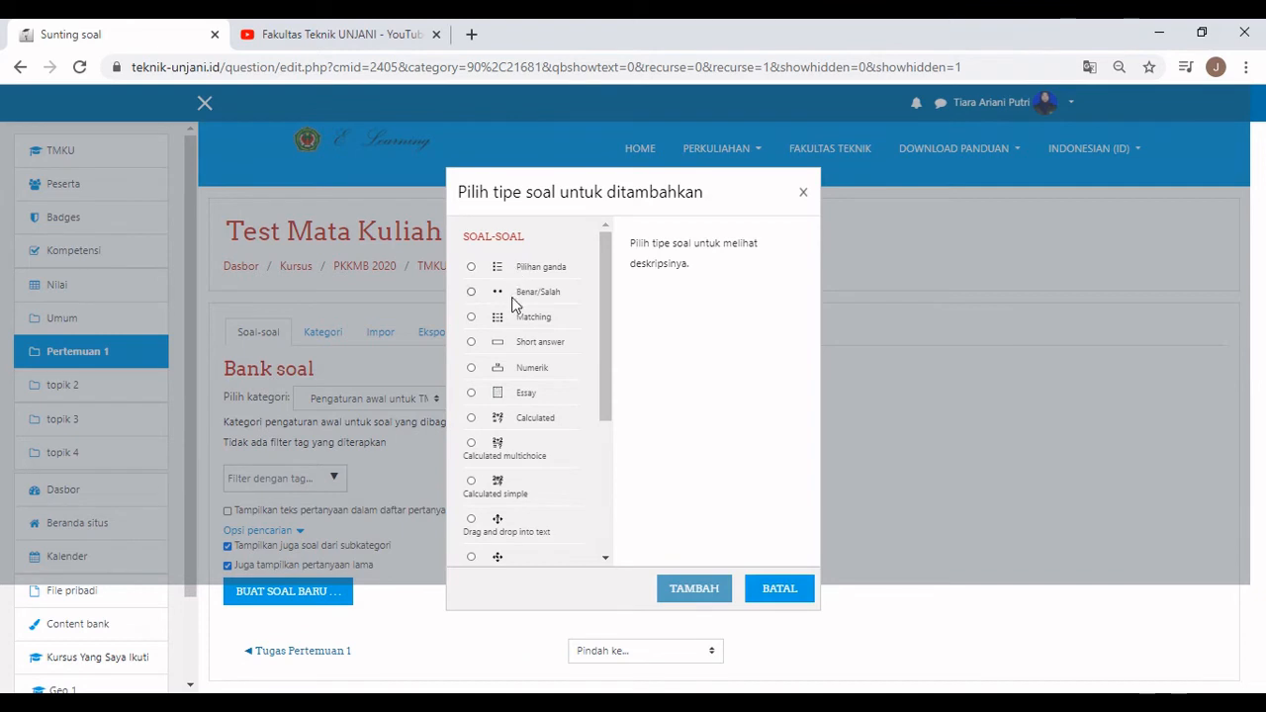
{"action": "left_click", "coordinate": [471, 393]}
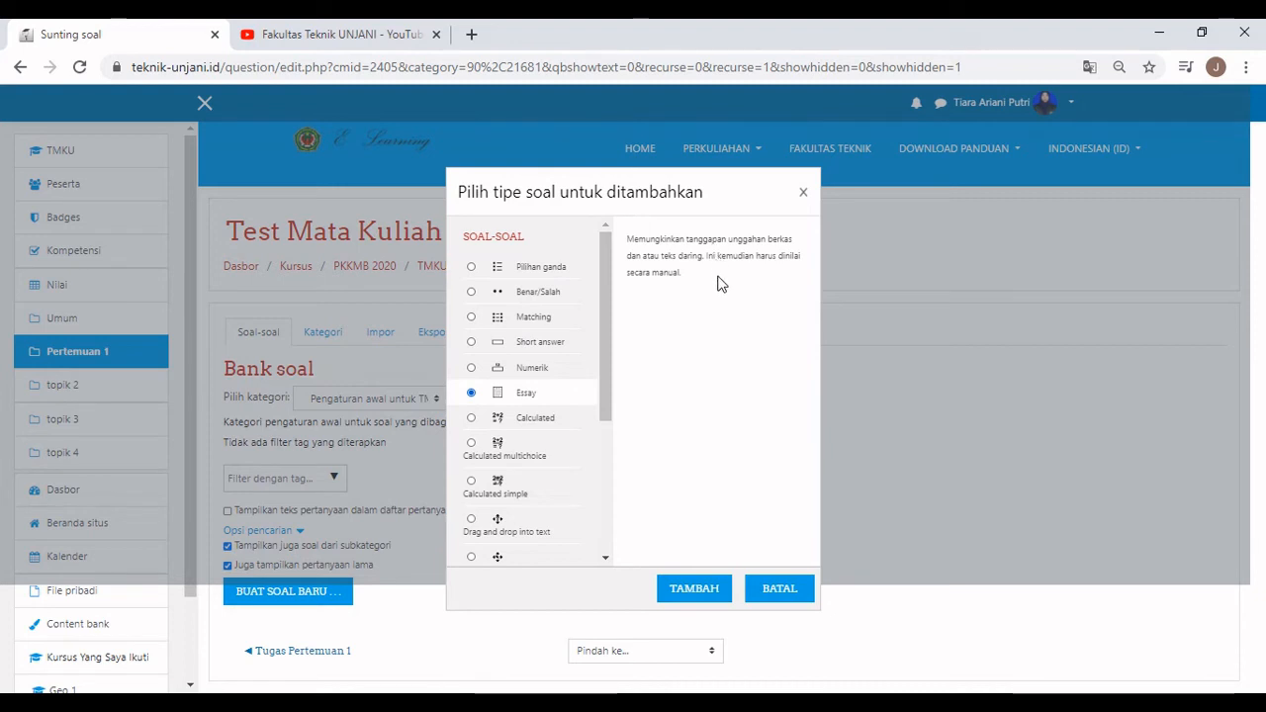
{"action": "left_click", "coordinate": [512, 272]}
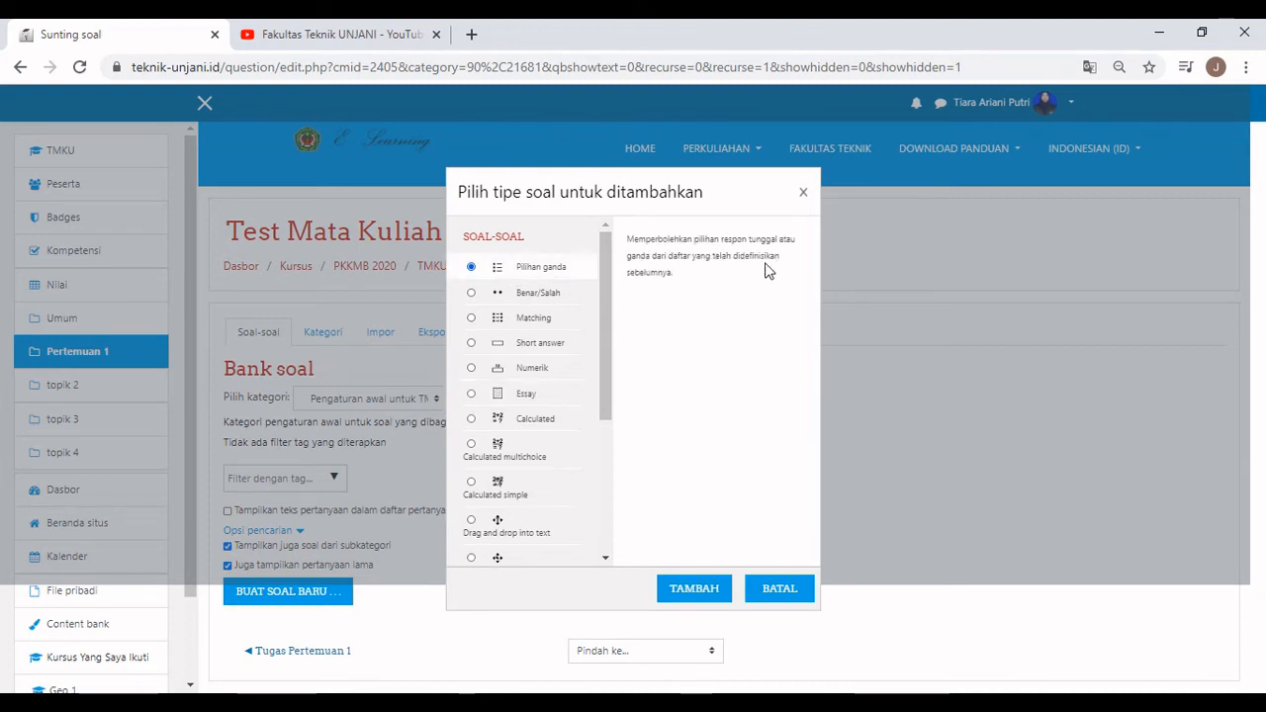
{"action": "left_click", "coordinate": [691, 589]}
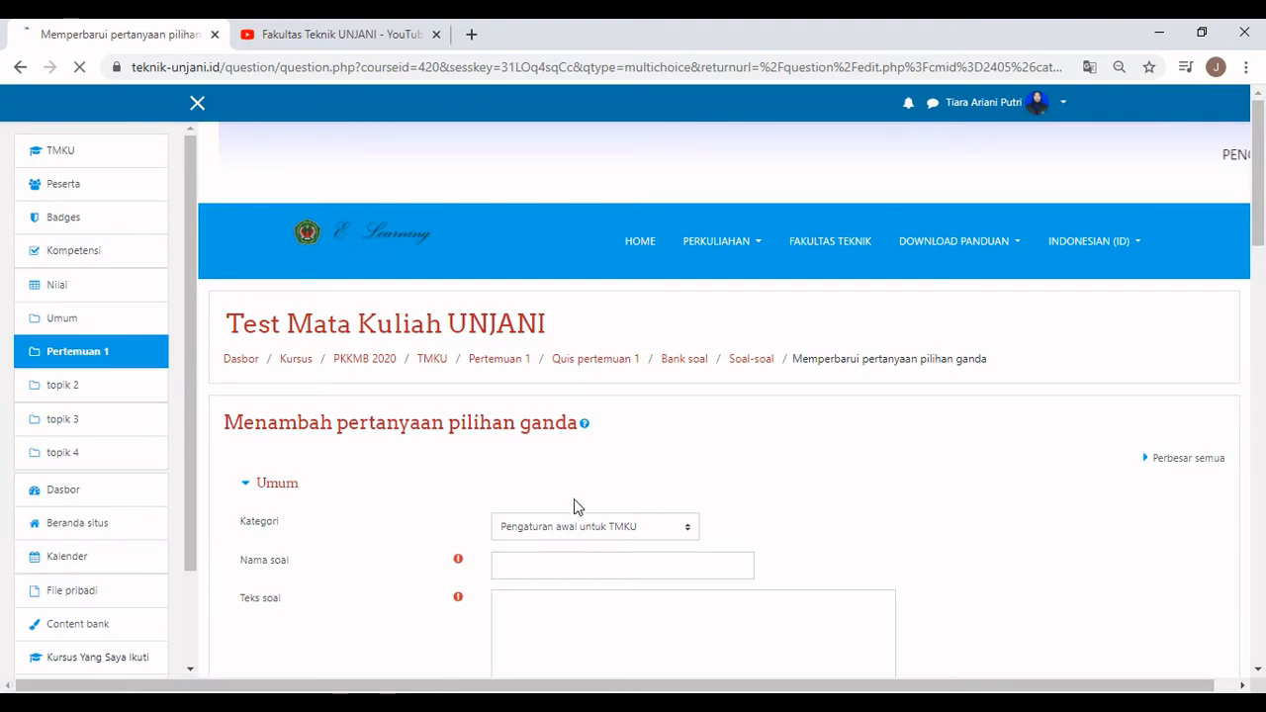
Name the multiple-choice question 'Pertanyaan 1' and enter the text 'Rumus kimia dari Etana?'.
{"action": "scroll", "coordinate": [654, 452], "scroll_direction": "down", "scroll_amount": 2}
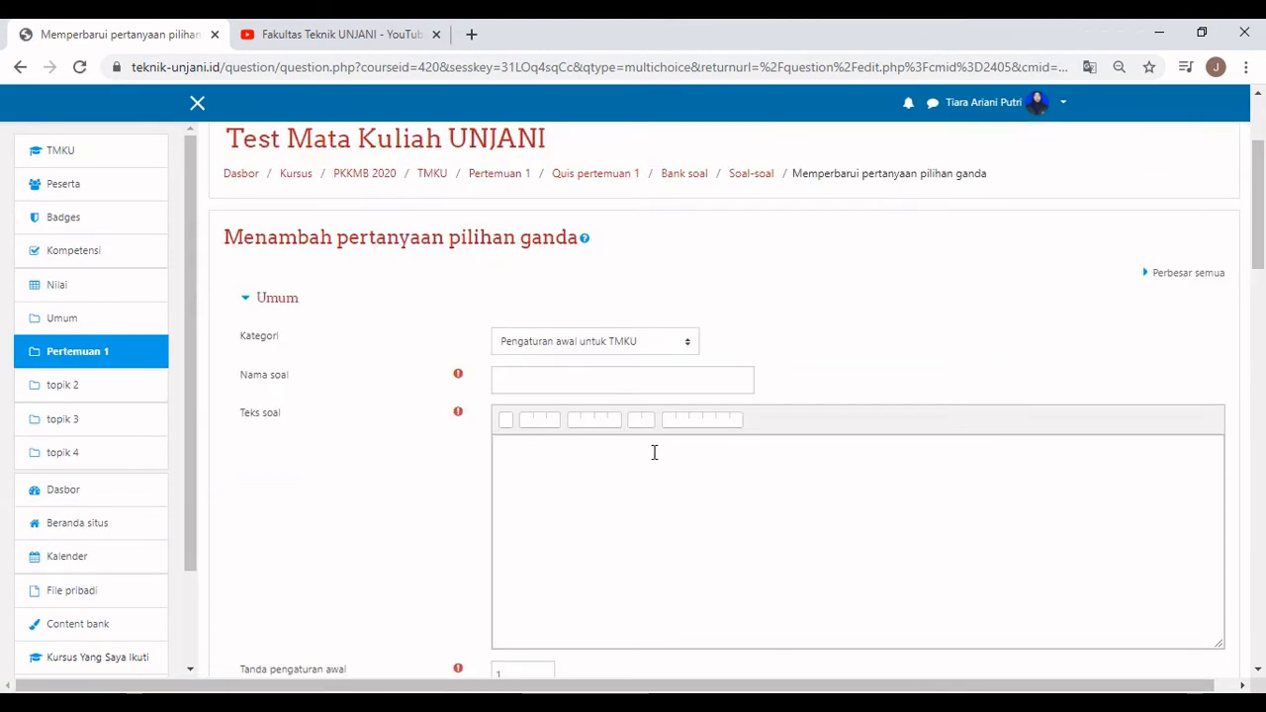
{"action": "left_click", "coordinate": [628, 386]}
{"action": "type", "text": "Pertanyaan 1"}
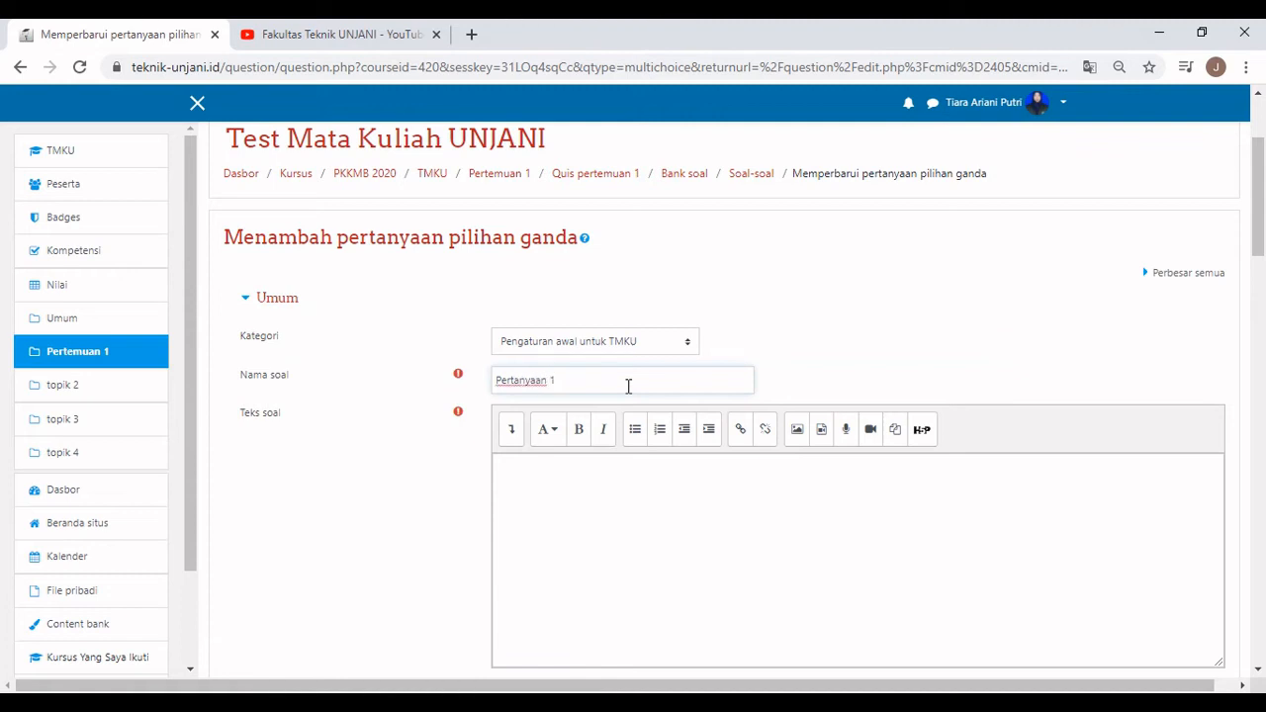
{"action": "left_click", "coordinate": [594, 498]}
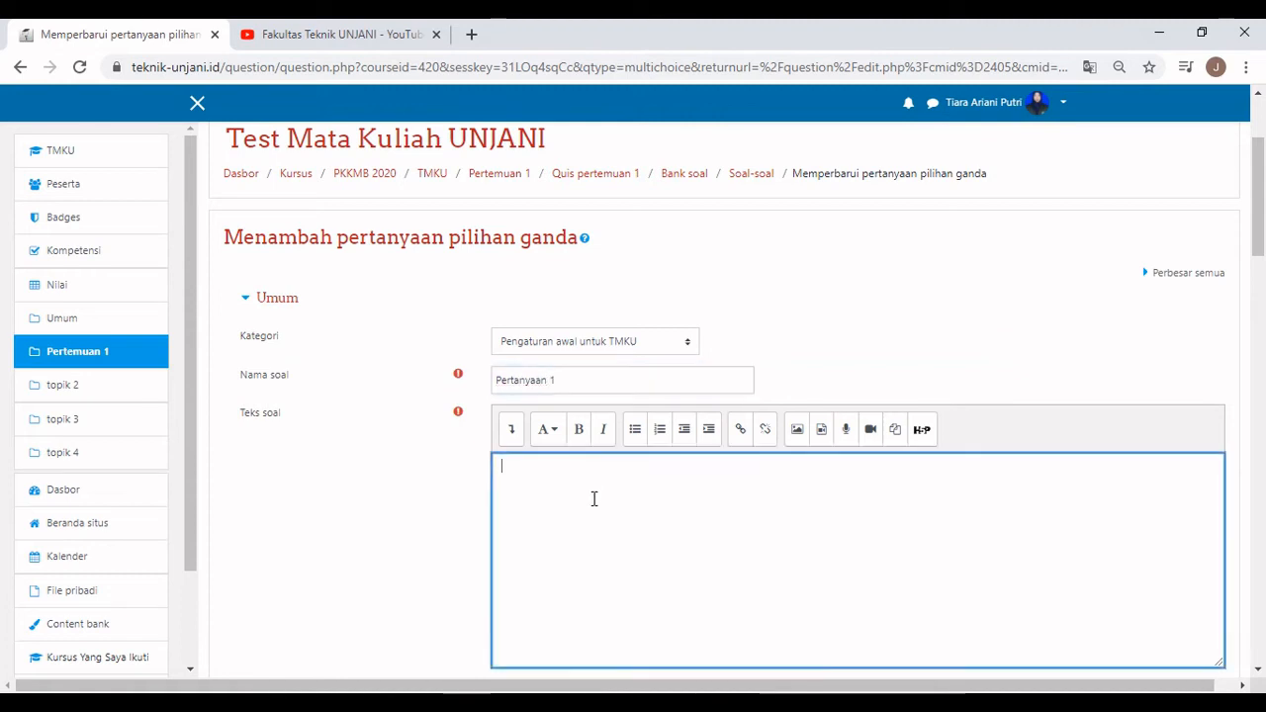
{"action": "type", "text": "R"}
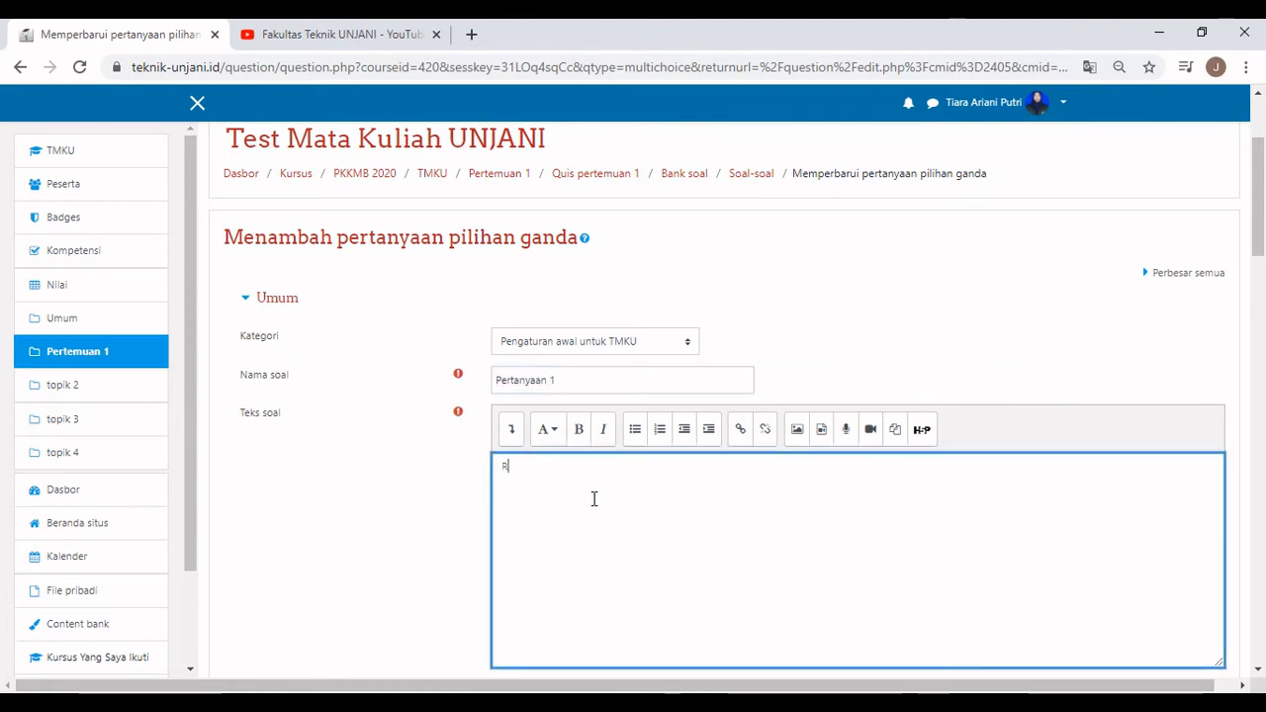
{"action": "type", "text": "umus "}
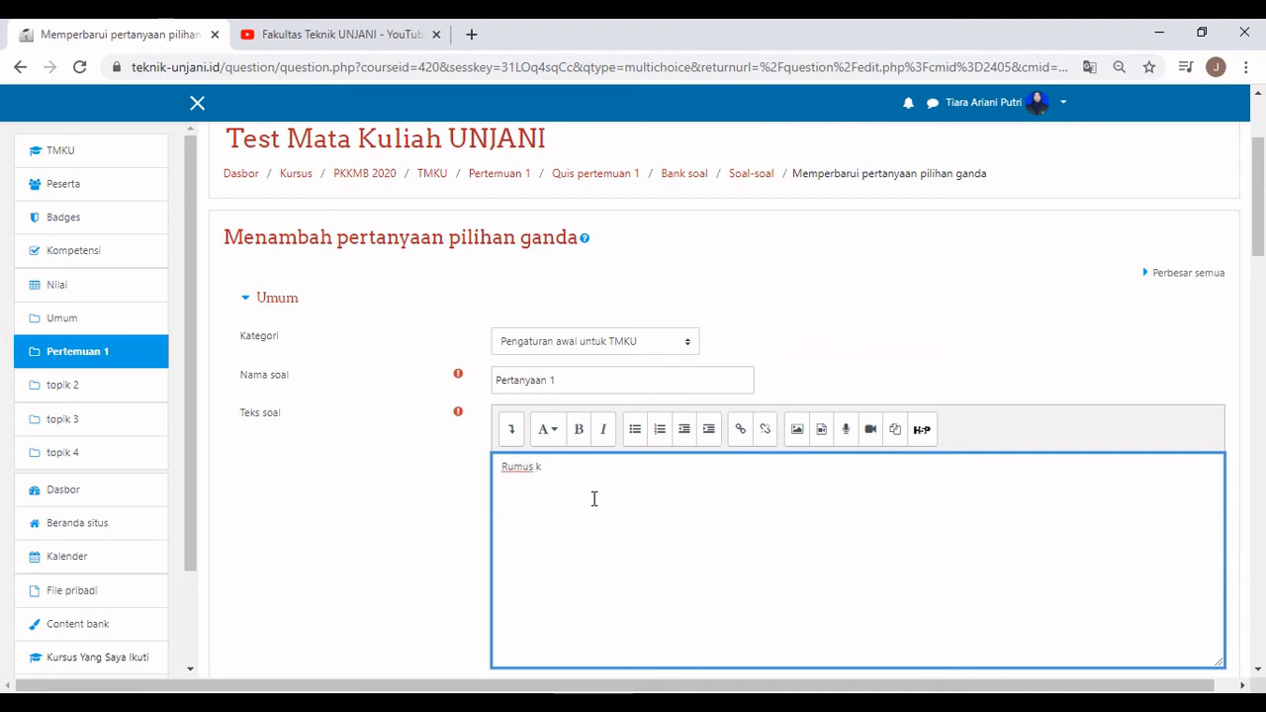
{"action": "type", "text": "kimia dari E"}
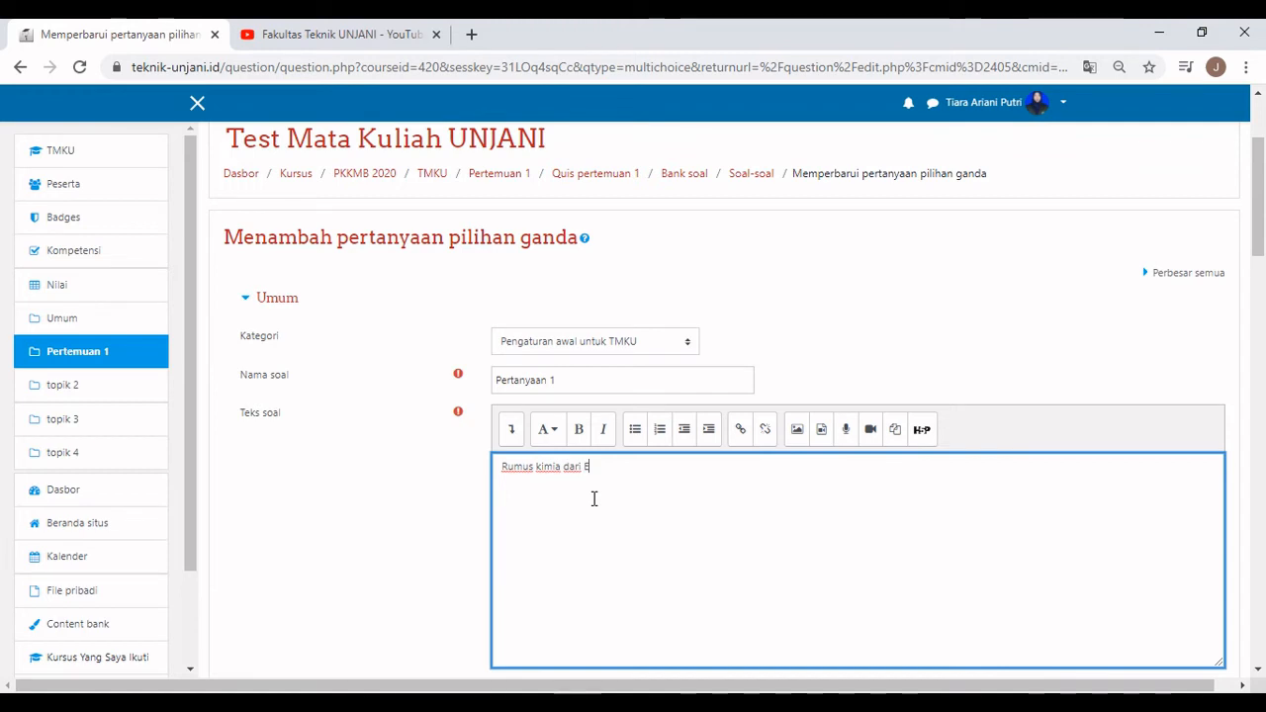
{"action": "type", "text": "tana"}
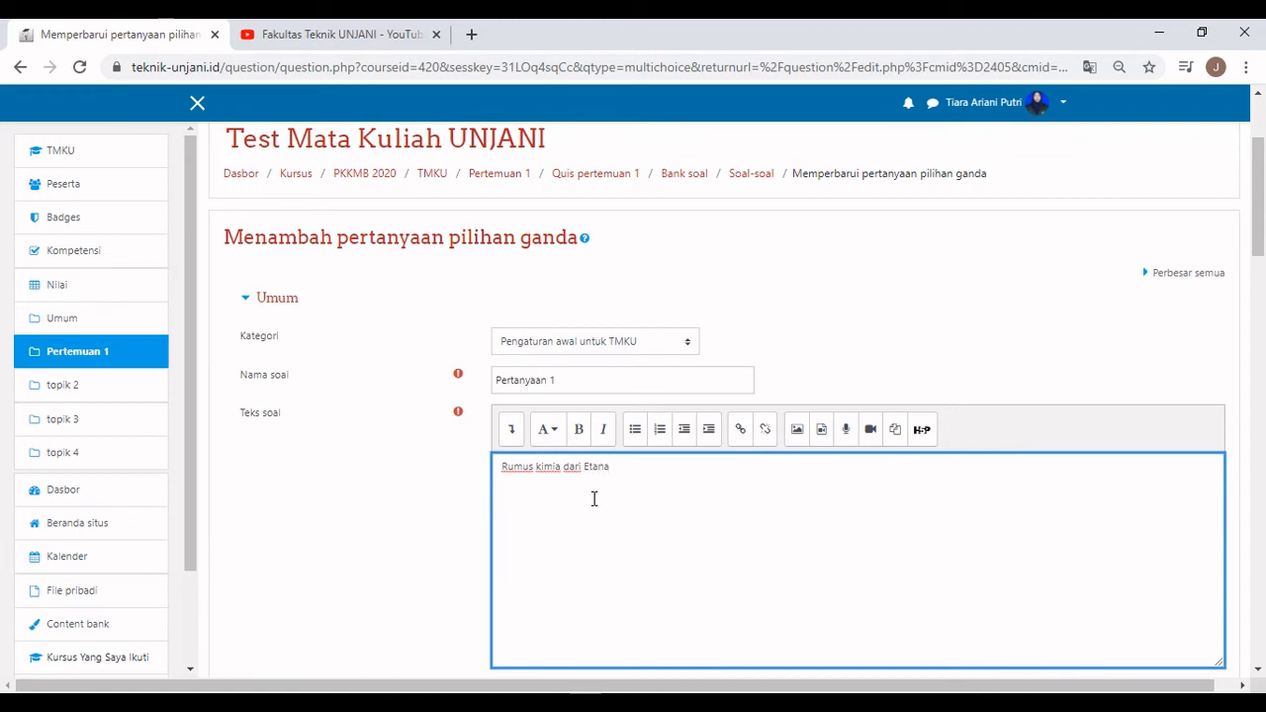
{"action": "type", "text": "?"}
{"action": "scroll", "coordinate": [593, 498], "scroll_direction": "down", "scroll_amount": 3}
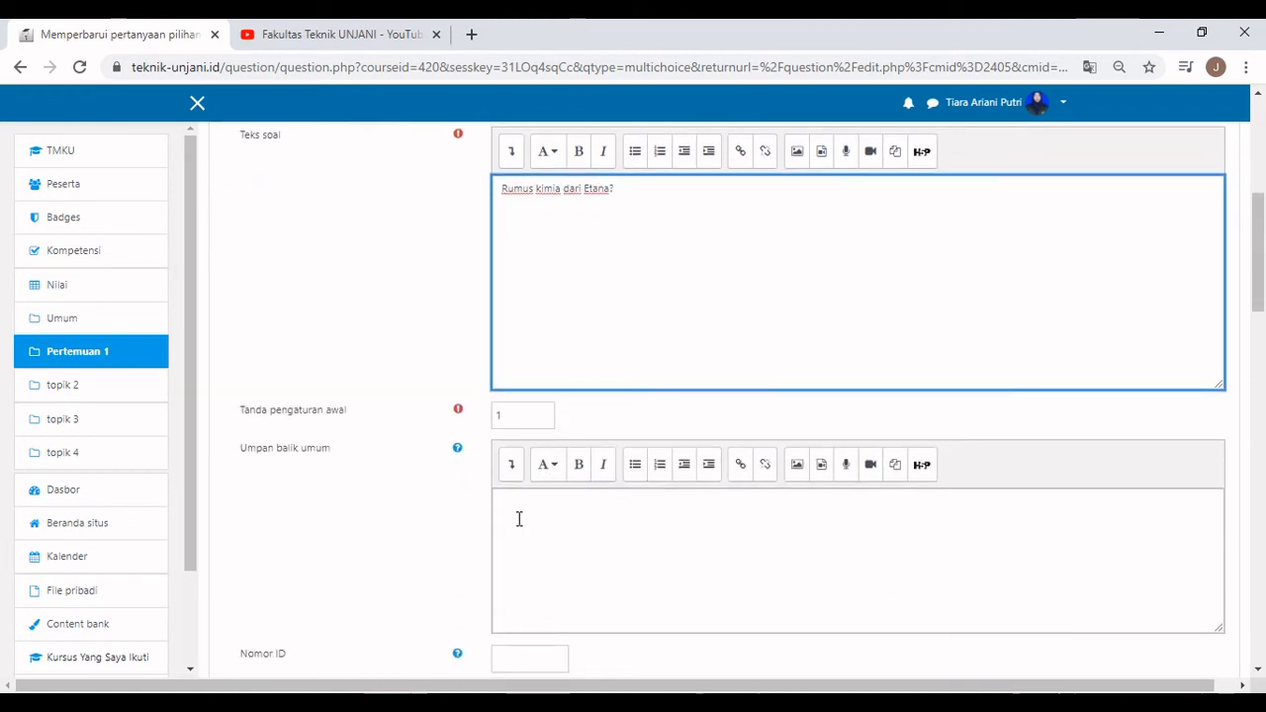
{"action": "scroll", "coordinate": [519, 520], "scroll_direction": "down", "scroll_amount": 2}
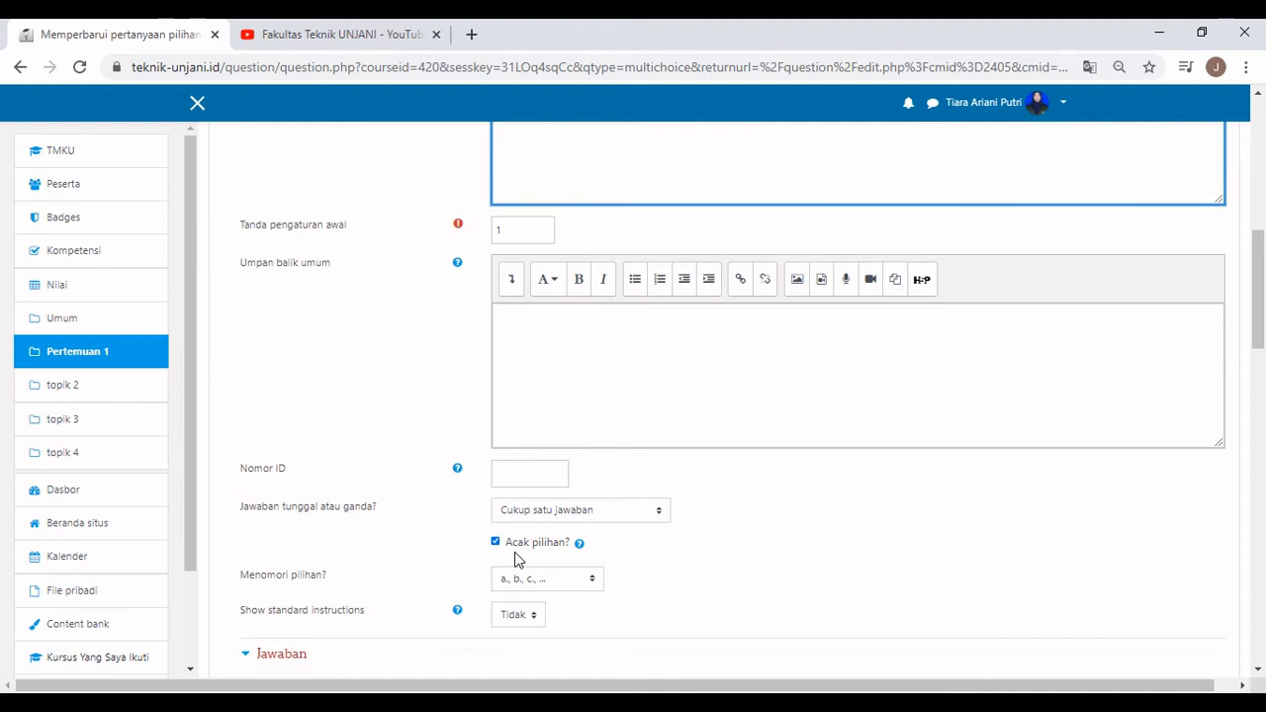
{"action": "scroll", "coordinate": [514, 560], "scroll_direction": "down", "scroll_amount": 1}
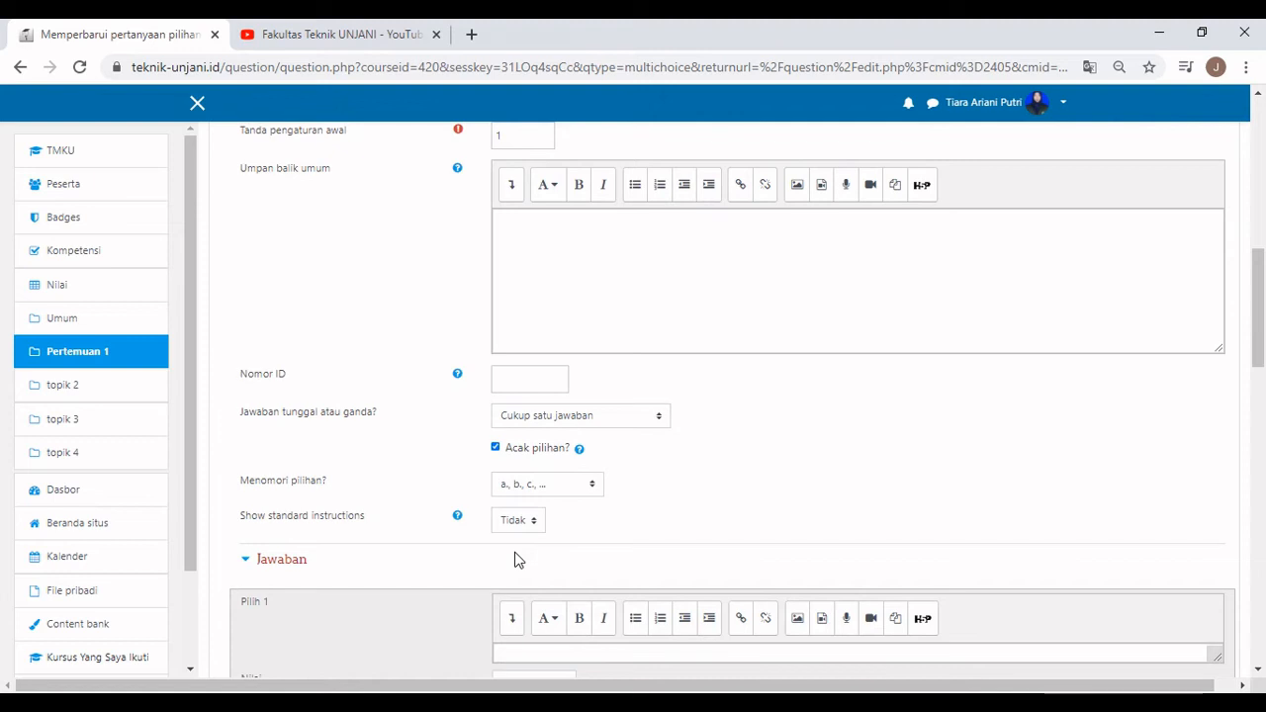
Enter the first two answer choices: CH4 with no credit and C2H6 worth 100%.
{"action": "scroll", "coordinate": [515, 560], "scroll_direction": "down", "scroll_amount": 1}
{"action": "left_click", "coordinate": [516, 561]}
{"action": "type", "text": "CH4"}
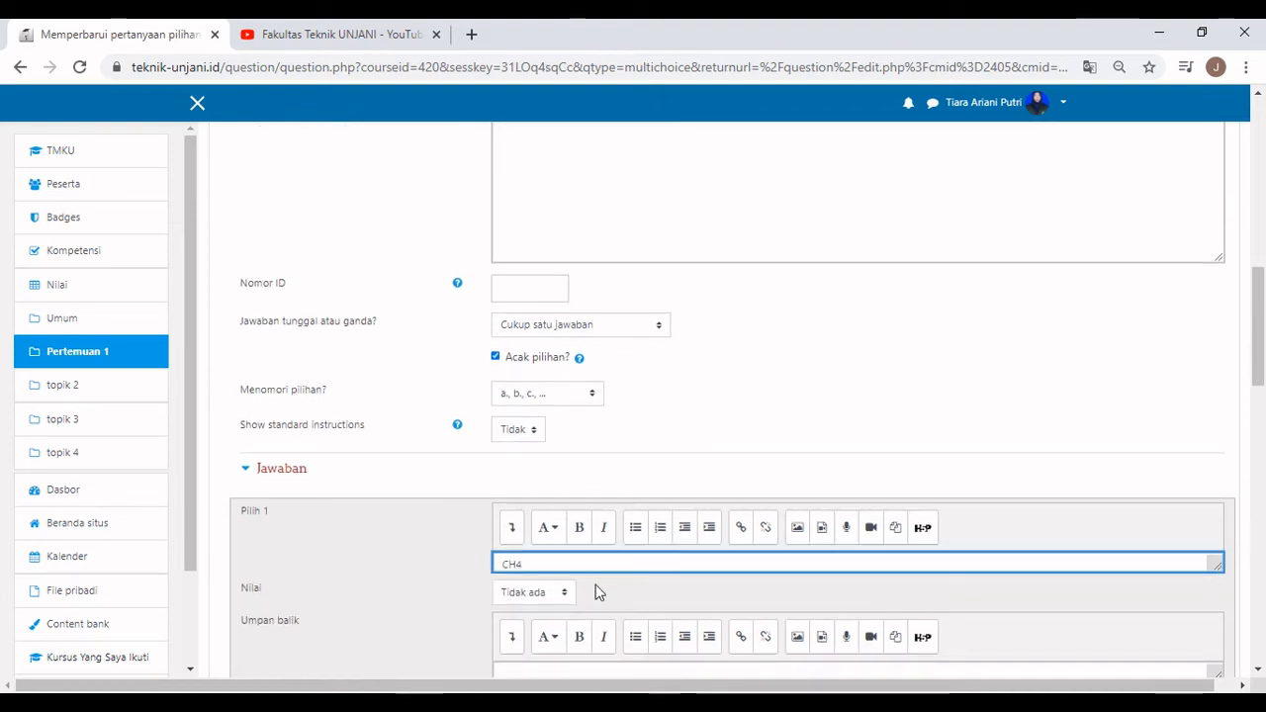
{"action": "scroll", "coordinate": [599, 594], "scroll_direction": "down", "scroll_amount": 1}
{"action": "left_click", "coordinate": [565, 504]}
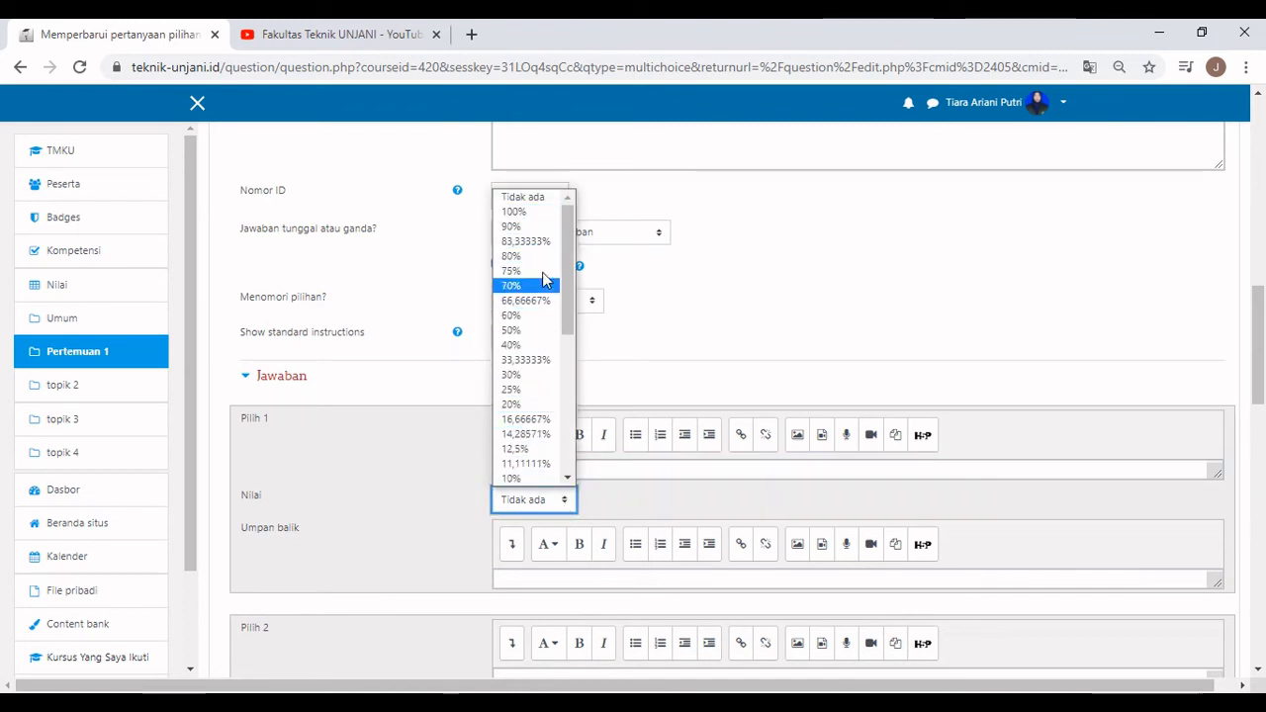
{"action": "left_click", "coordinate": [525, 197]}
{"action": "scroll", "coordinate": [641, 371], "scroll_direction": "down", "scroll_amount": 2}
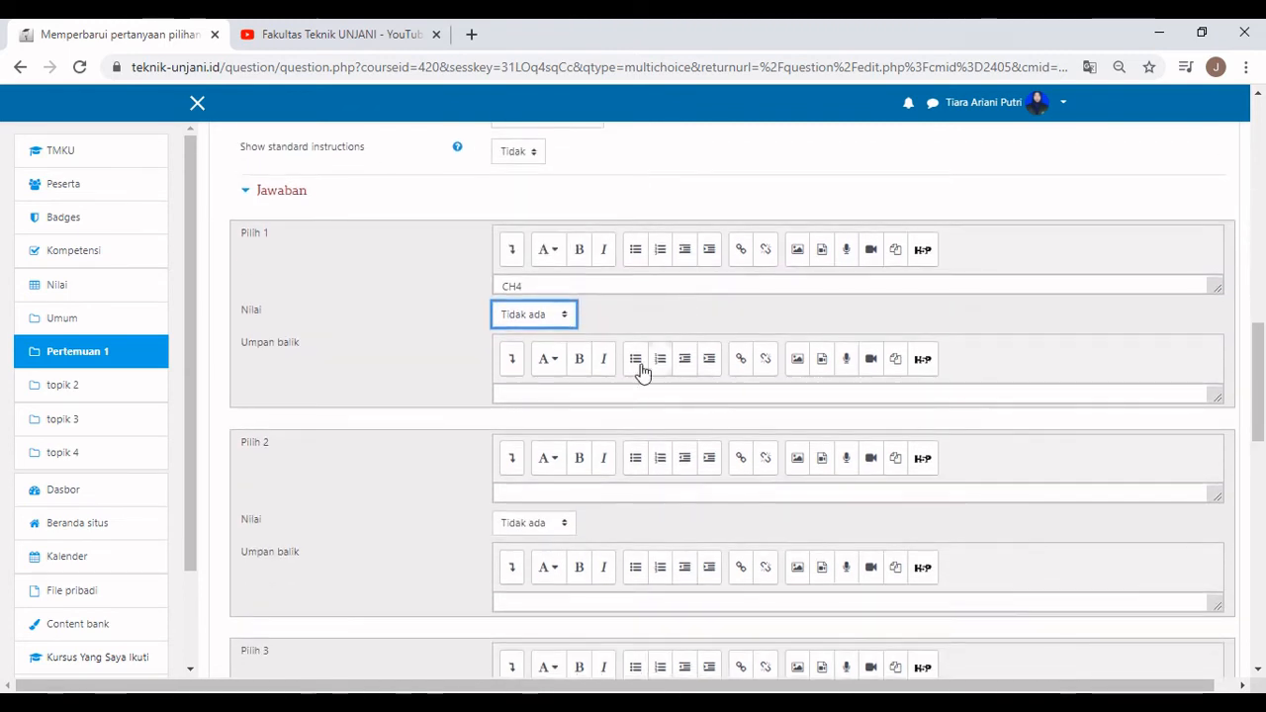
{"action": "left_click", "coordinate": [524, 492]}
{"action": "type", "text": "C2"}
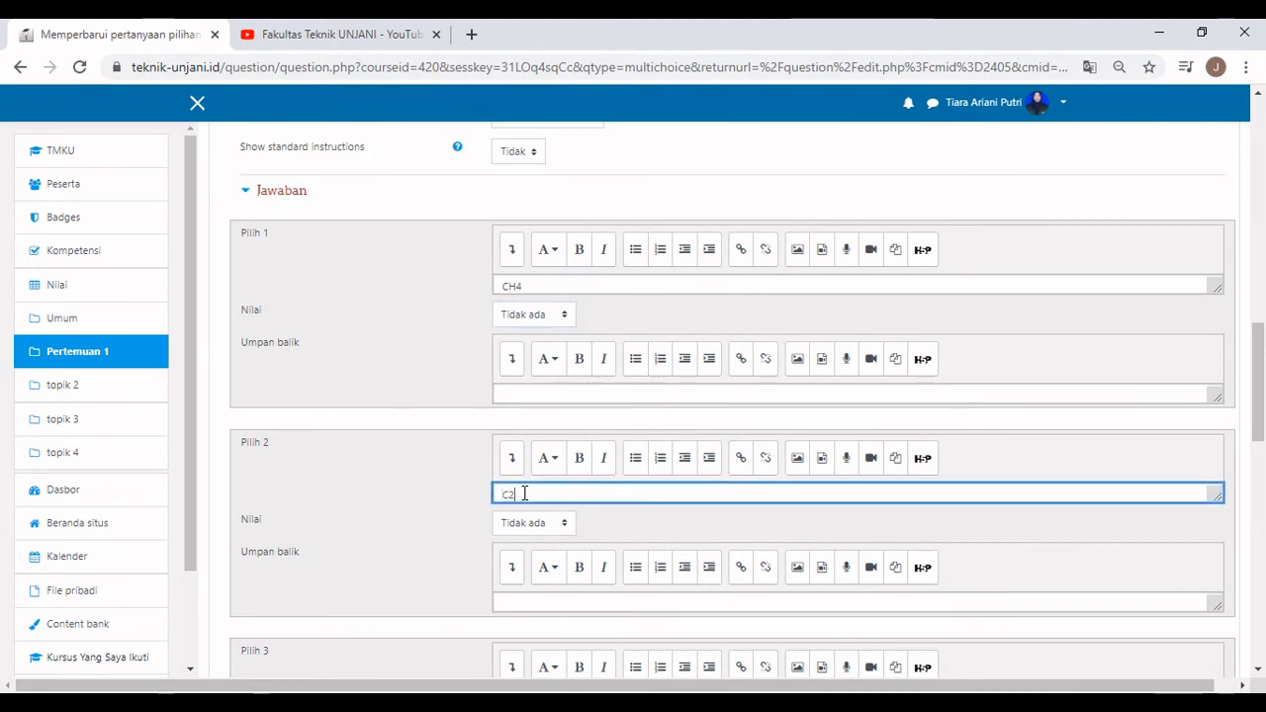
{"action": "type", "text": "H6"}
{"action": "left_click", "coordinate": [547, 524]}
{"action": "scroll", "coordinate": [532, 289], "scroll_direction": "down", "scroll_amount": 1}
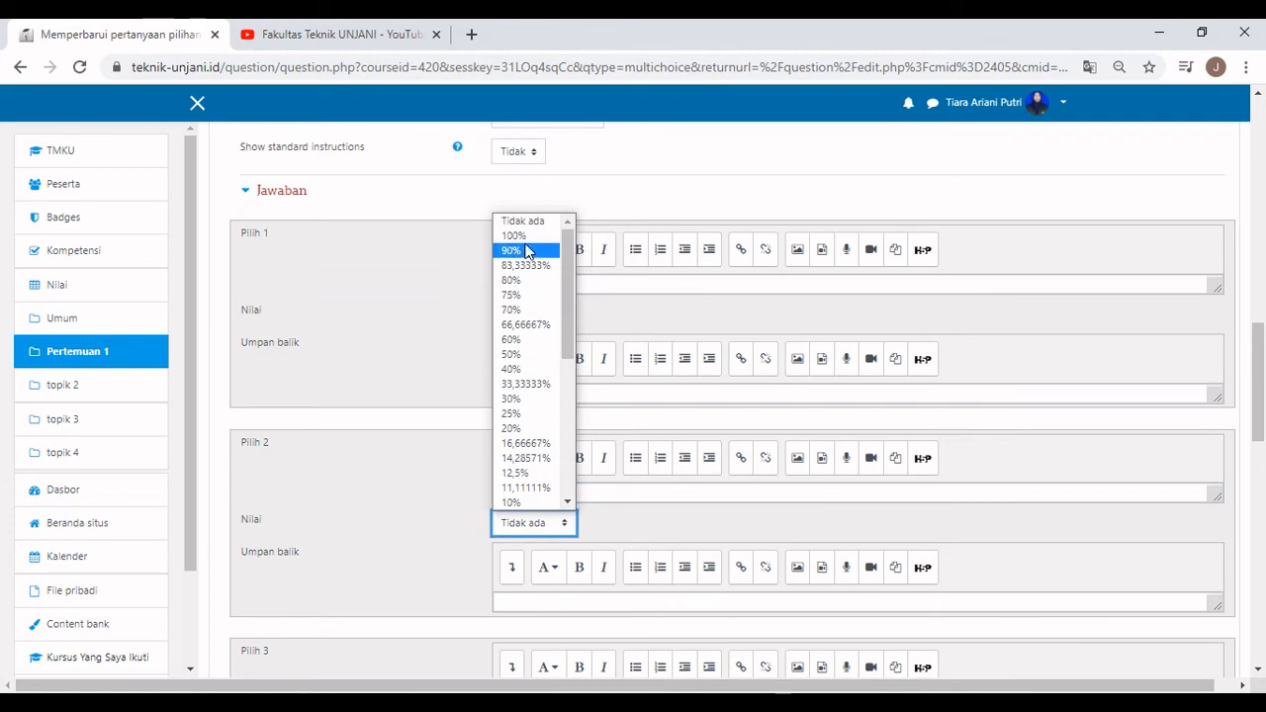
{"action": "left_click", "coordinate": [525, 246]}
Enter the remaining answer choices C2H4, C3H6 and C3H8.
{"action": "scroll", "coordinate": [398, 386], "scroll_direction": "down", "scroll_amount": 2}
{"action": "scroll", "coordinate": [398, 396], "scroll_direction": "down", "scroll_amount": 1}
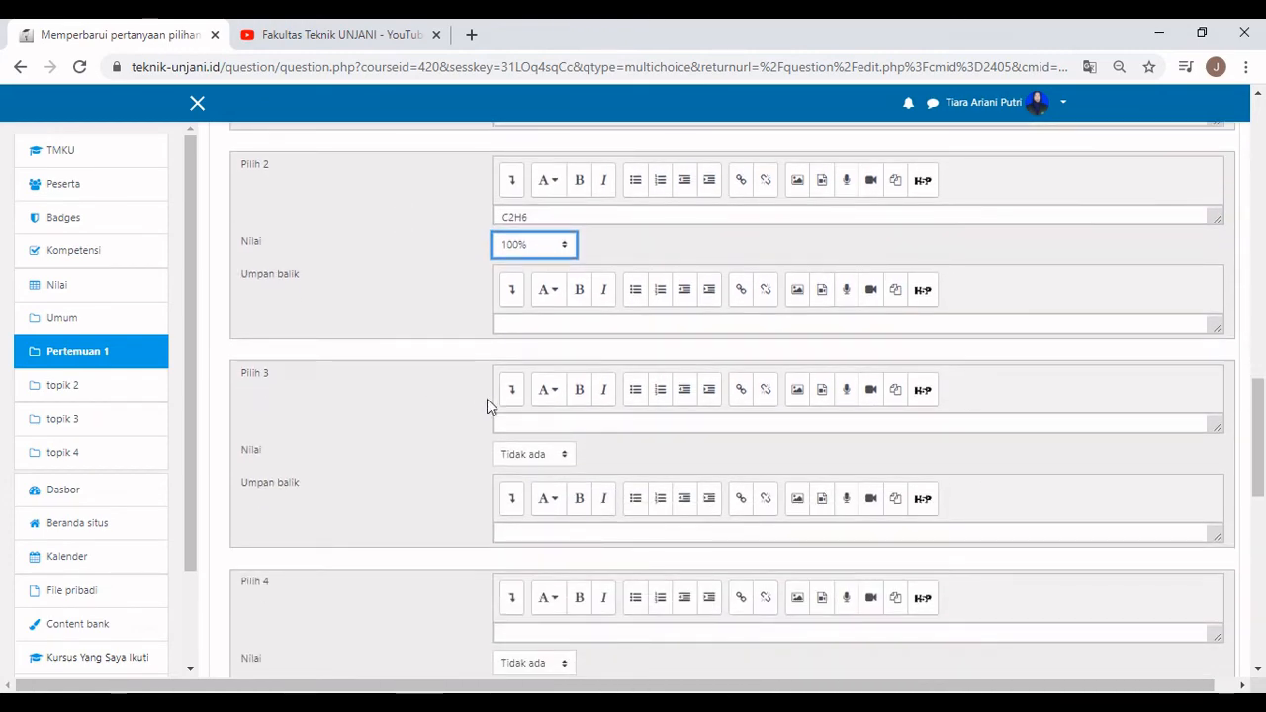
{"action": "left_click", "coordinate": [504, 423]}
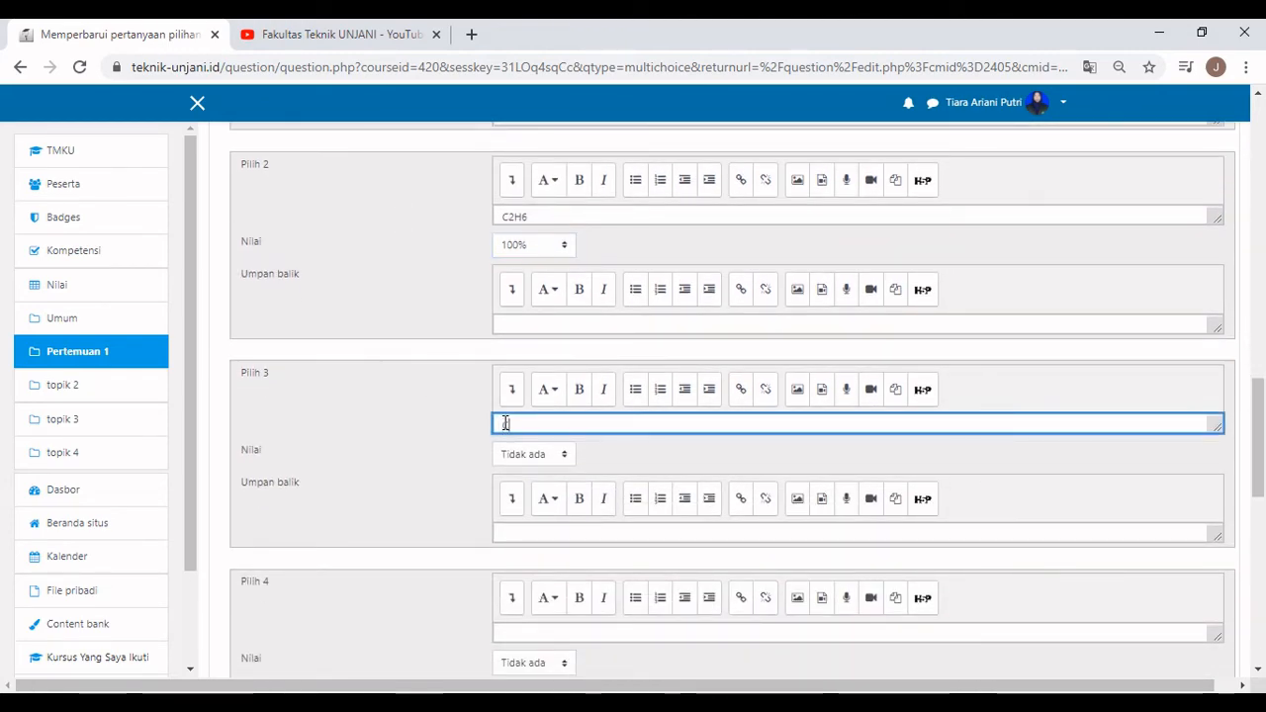
{"action": "type", "text": "C2H4"}
{"action": "scroll", "coordinate": [473, 453], "scroll_direction": "down", "scroll_amount": 2}
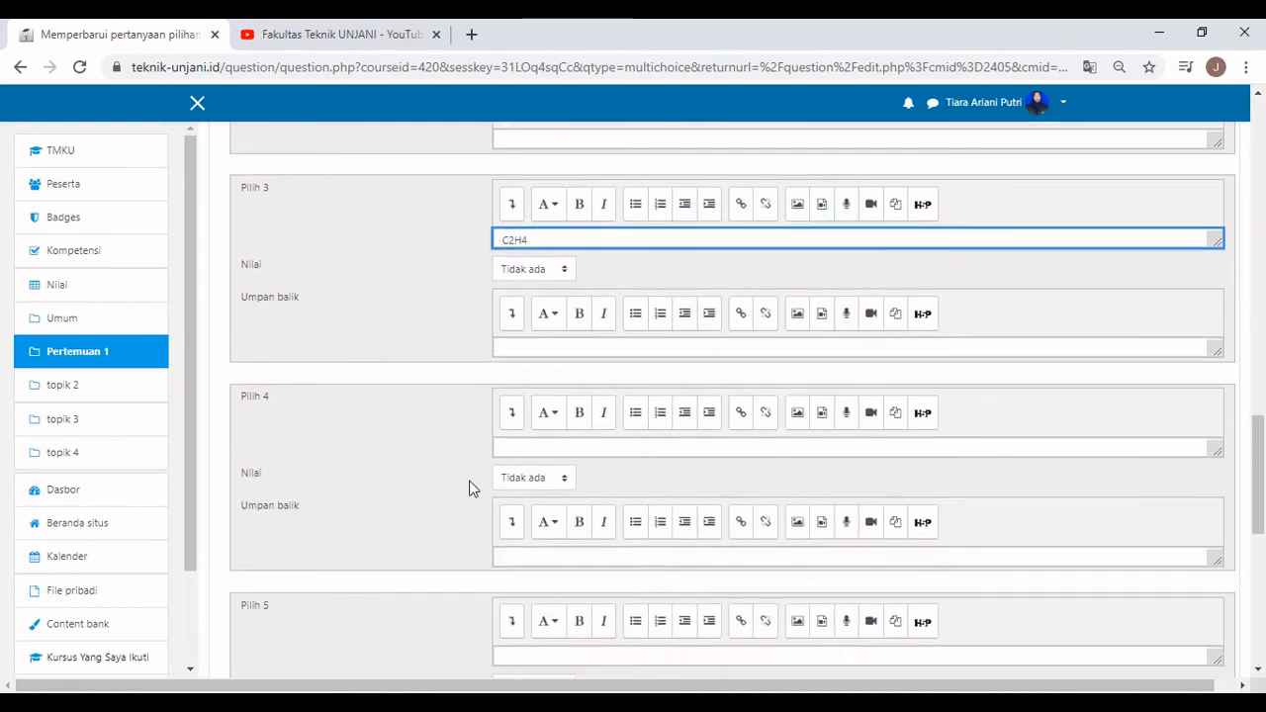
{"action": "left_click", "coordinate": [540, 447]}
{"action": "type", "text": "C"}
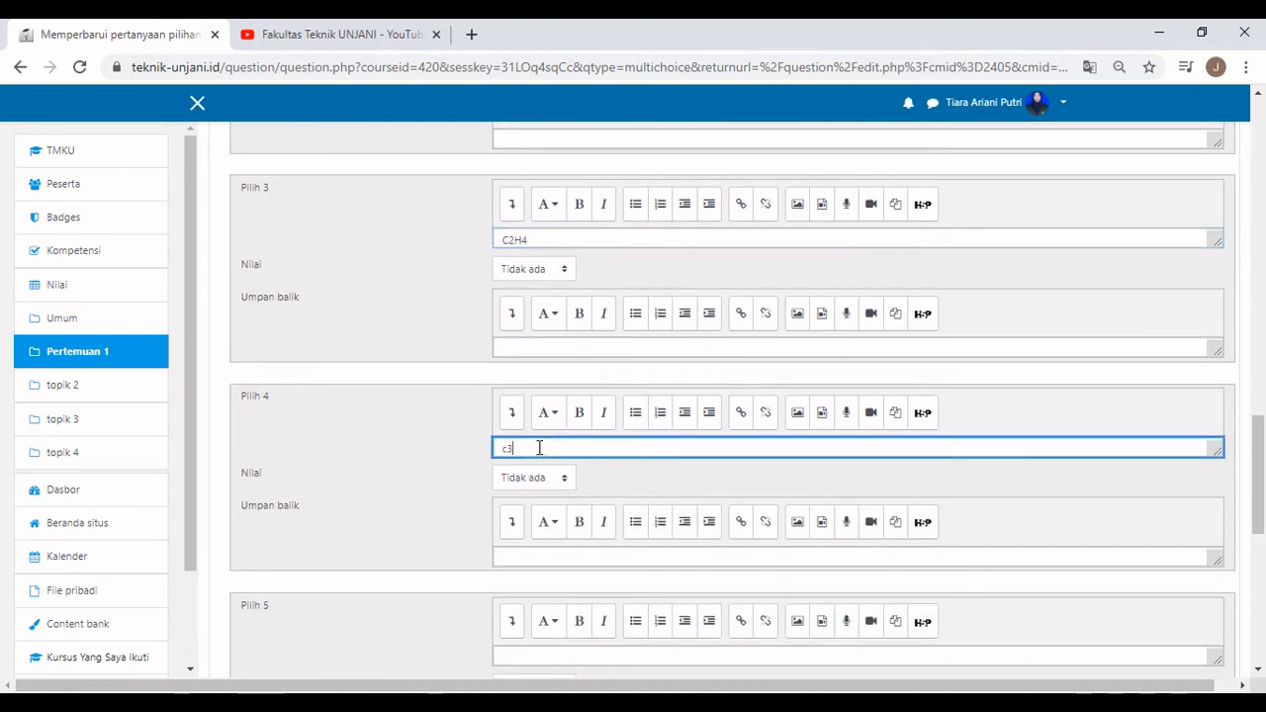
{"action": "type", "text": "3H6"}
{"action": "scroll", "coordinate": [438, 481], "scroll_direction": "down", "scroll_amount": 3}
{"action": "left_click", "coordinate": [527, 380]}
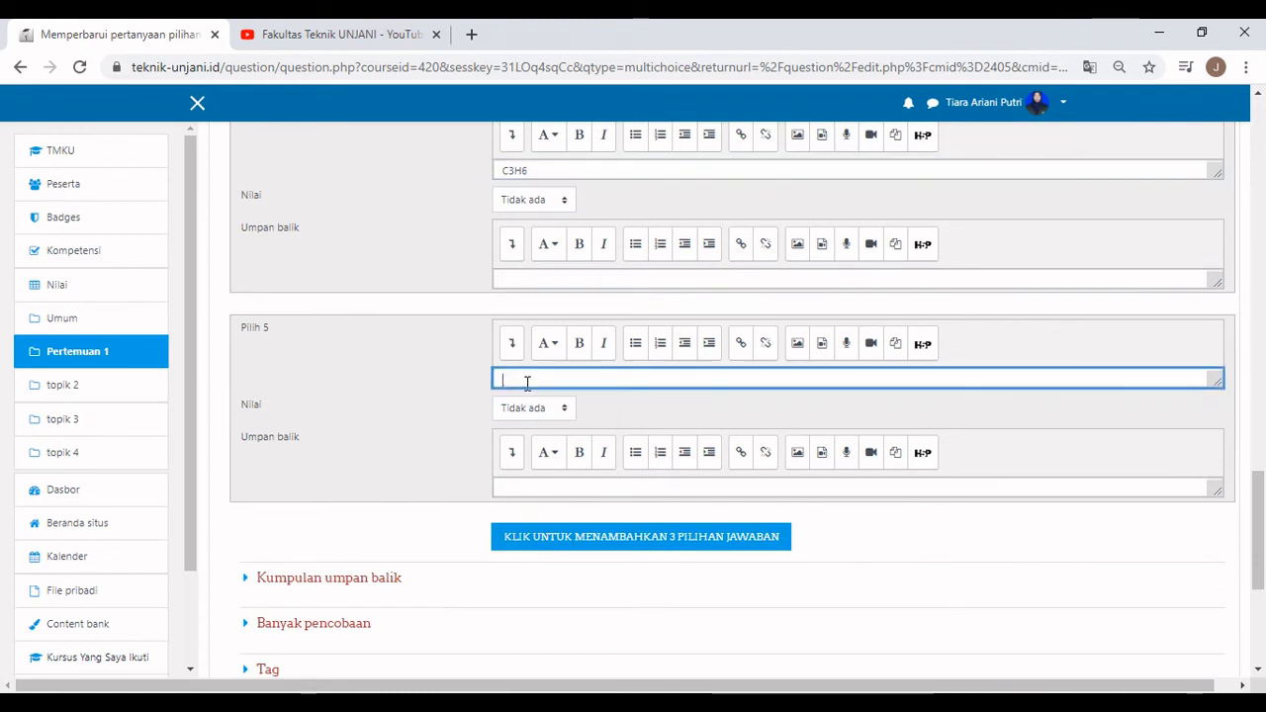
{"action": "type", "text": "C3H8"}
{"action": "scroll", "coordinate": [537, 353], "scroll_direction": "down", "scroll_amount": 2}
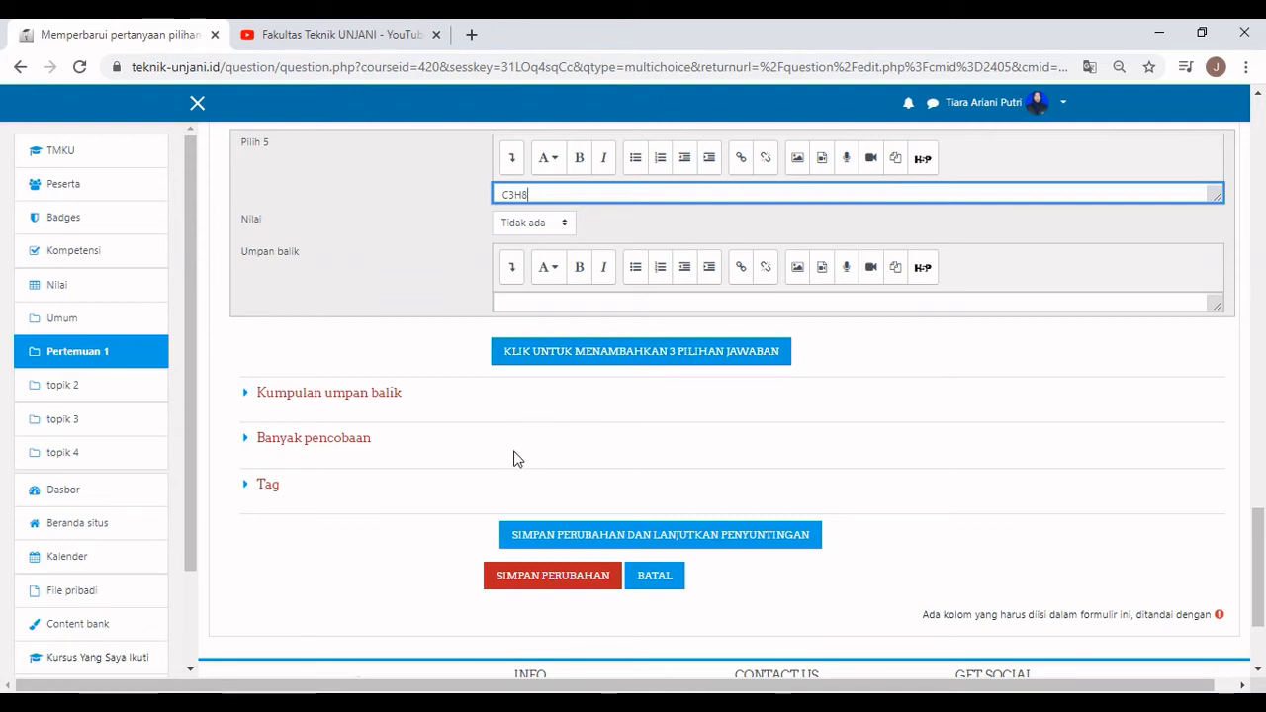
Save Pertanyaan 1 and continue editing it.
{"action": "left_click", "coordinate": [681, 543]}
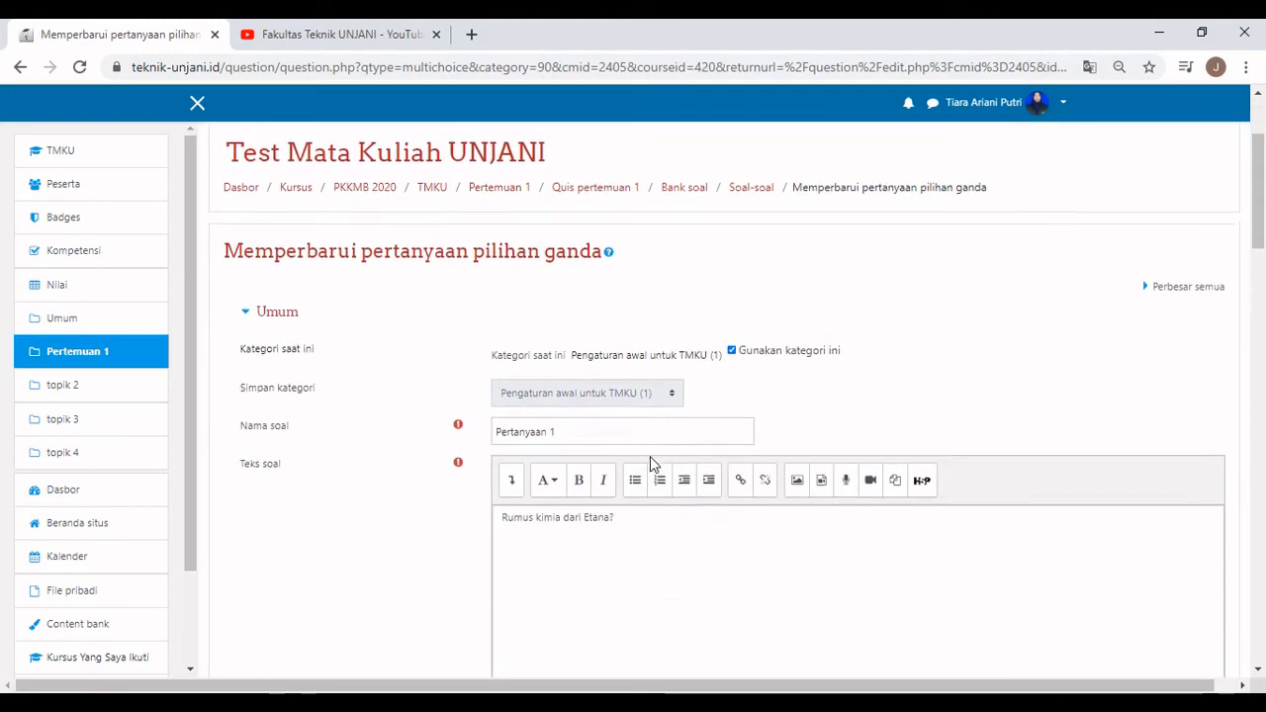
{"action": "scroll", "coordinate": [650, 456], "scroll_direction": "down", "scroll_amount": 10}
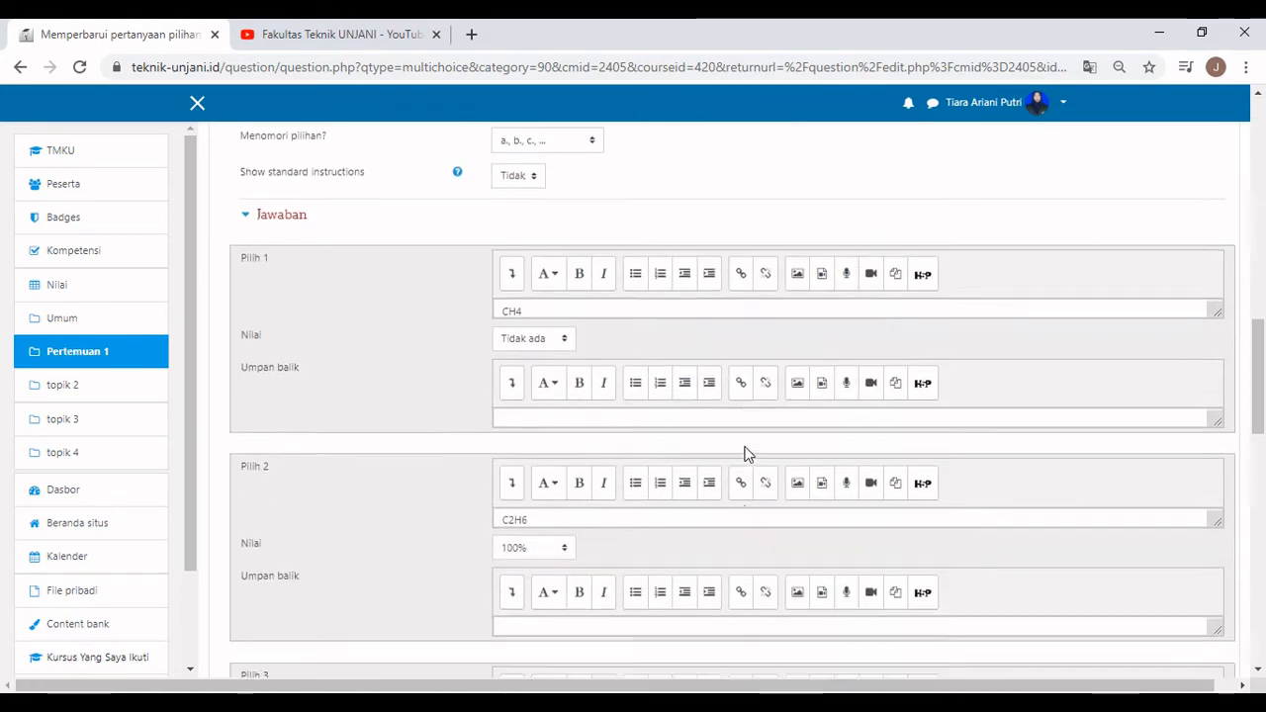
{"action": "scroll", "coordinate": [747, 453], "scroll_direction": "down", "scroll_amount": 12}
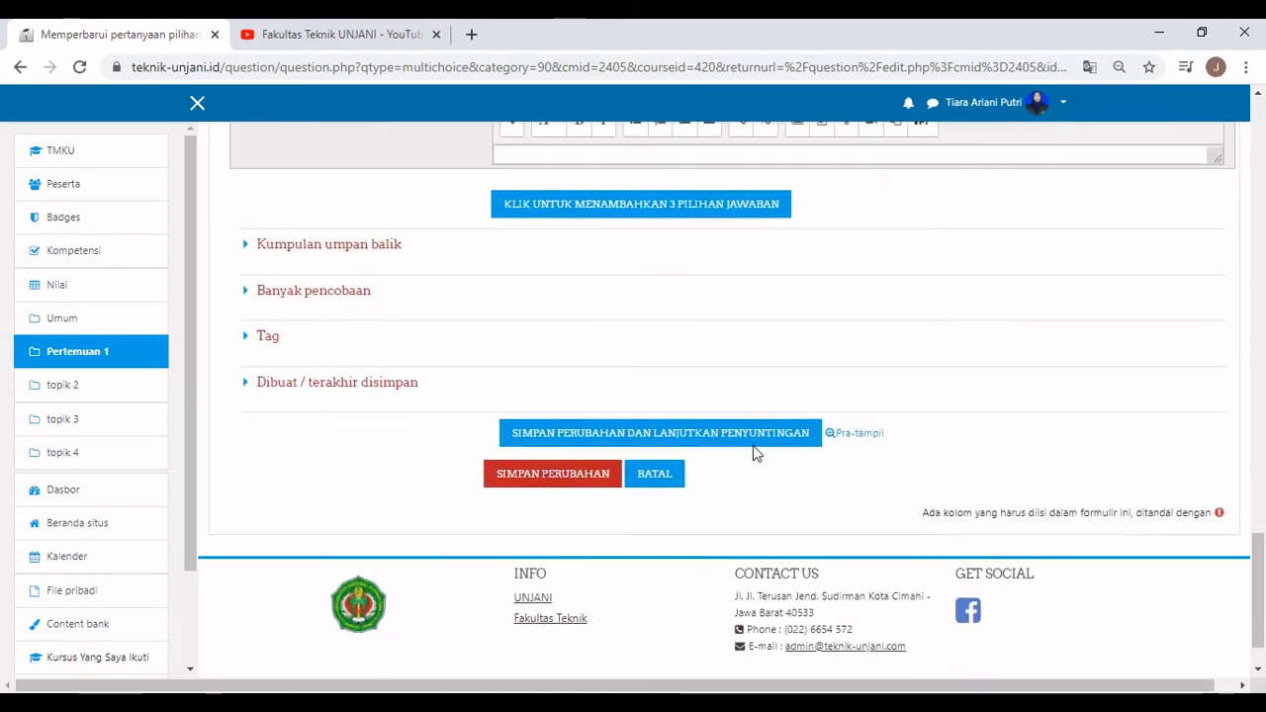
Preview Pertanyaan 1, fill in the correct response, keep marks shown with maximum, and submit.
{"action": "left_click", "coordinate": [856, 435]}
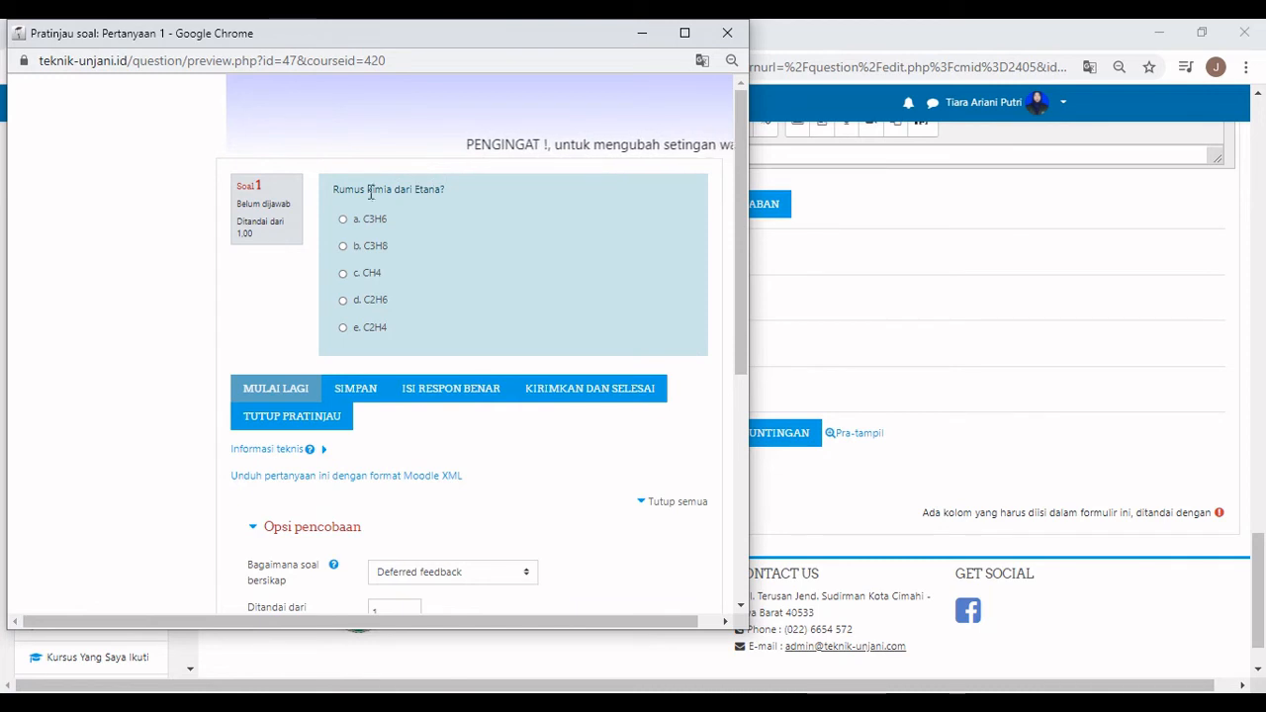
{"action": "left_click", "coordinate": [415, 391]}
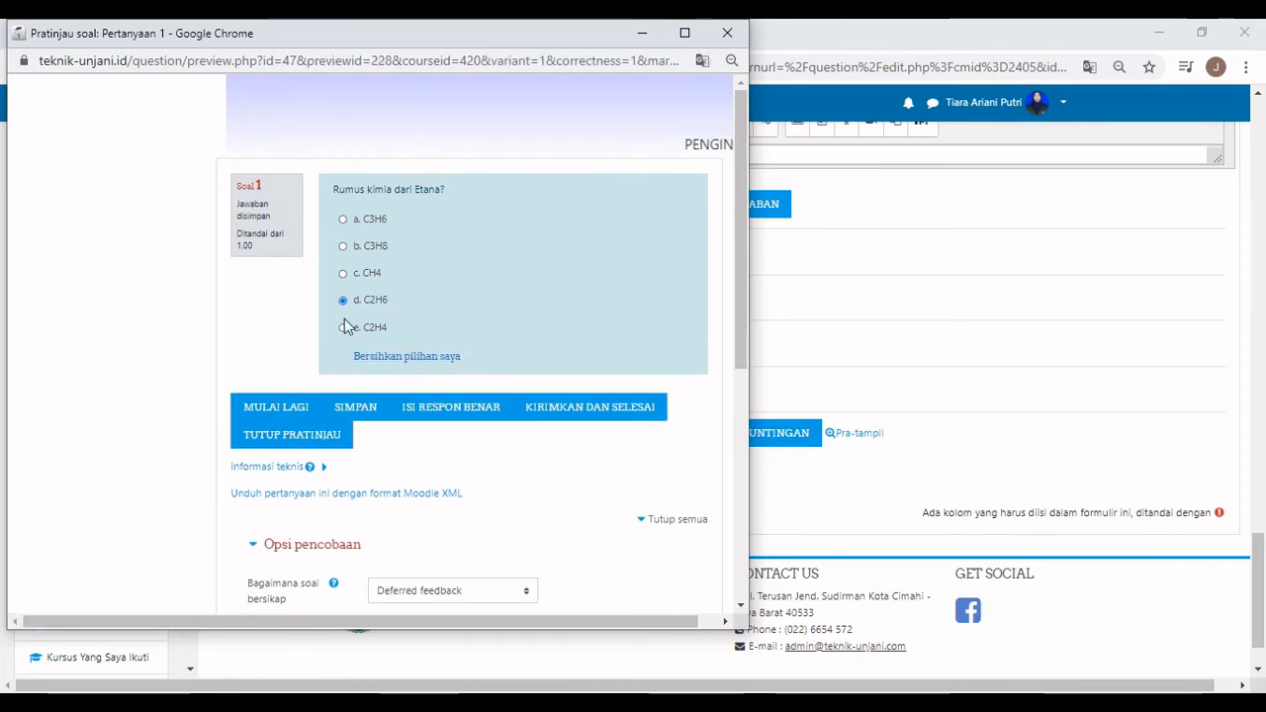
{"action": "scroll", "coordinate": [333, 423], "scroll_direction": "down", "scroll_amount": 1}
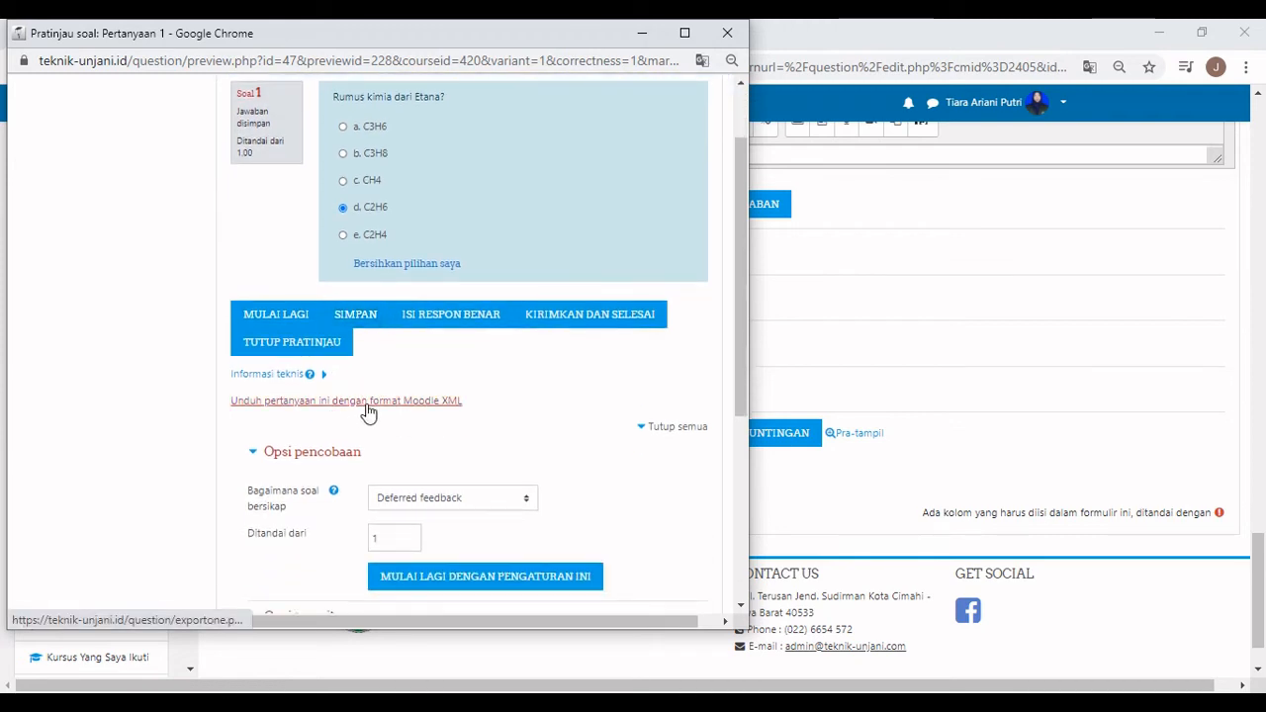
{"action": "scroll", "coordinate": [429, 396], "scroll_direction": "down", "scroll_amount": 2}
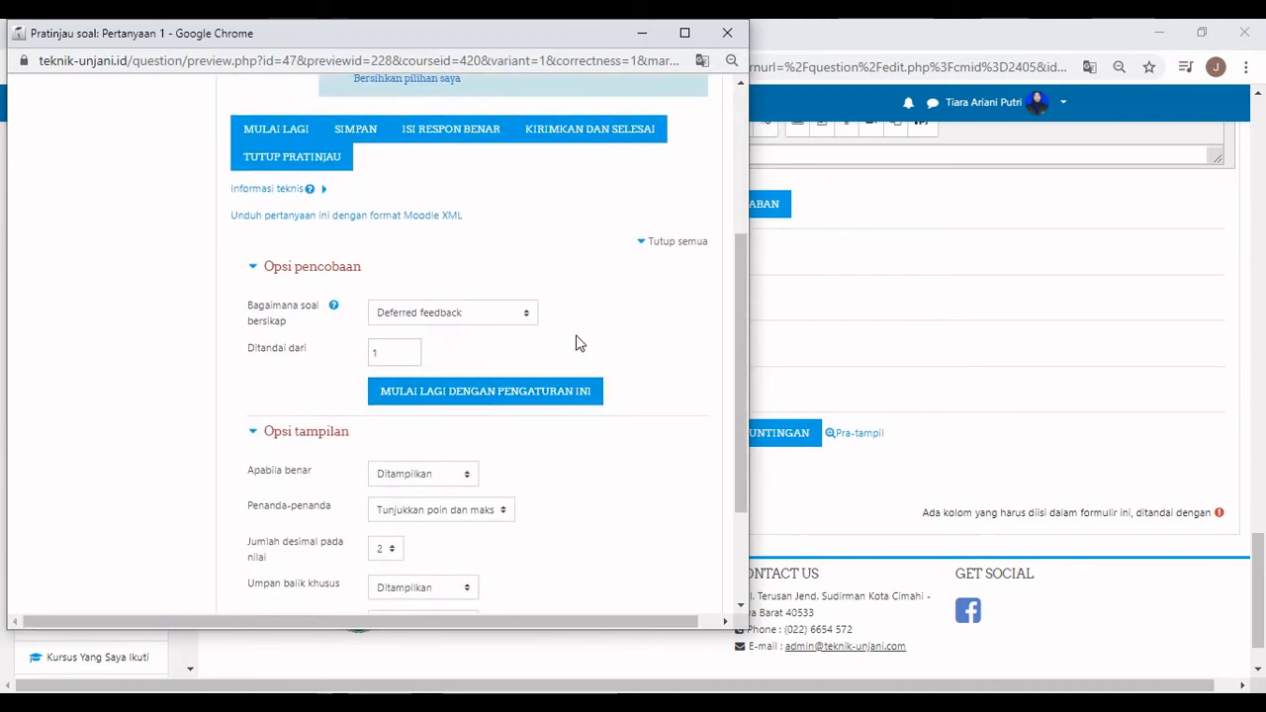
{"action": "scroll", "coordinate": [634, 400], "scroll_direction": "down", "scroll_amount": 1}
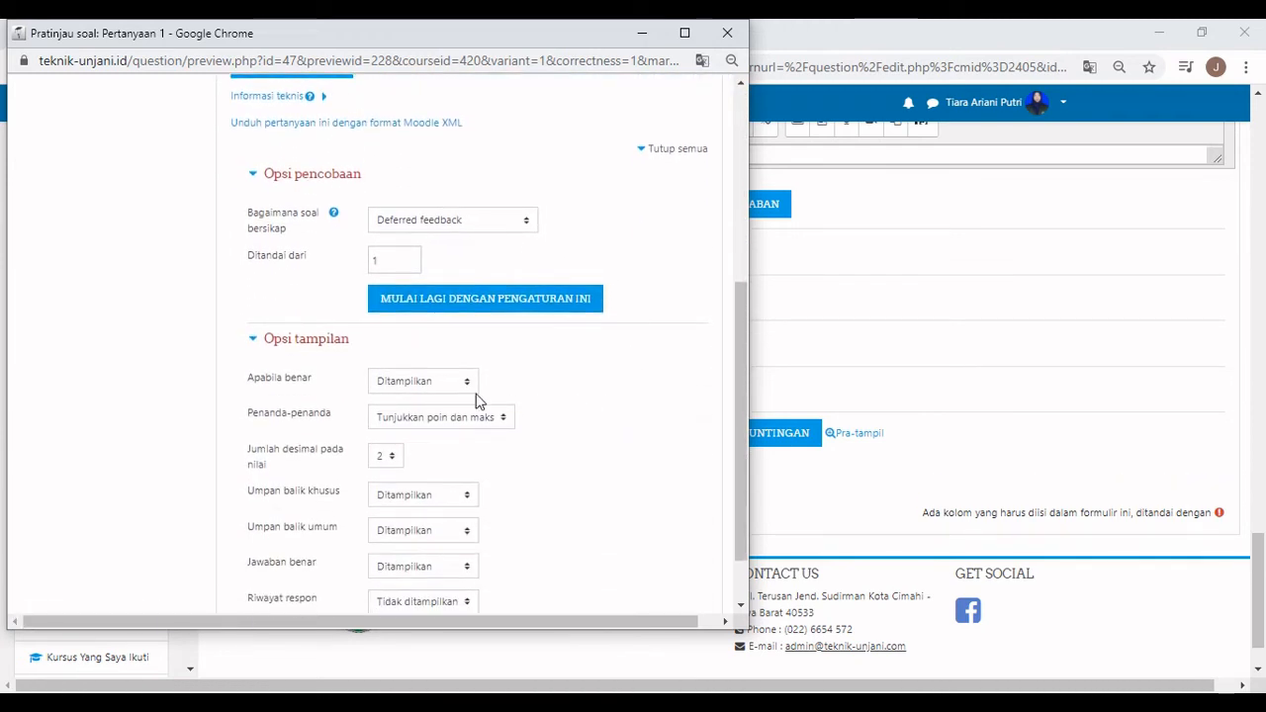
{"action": "left_click", "coordinate": [459, 419]}
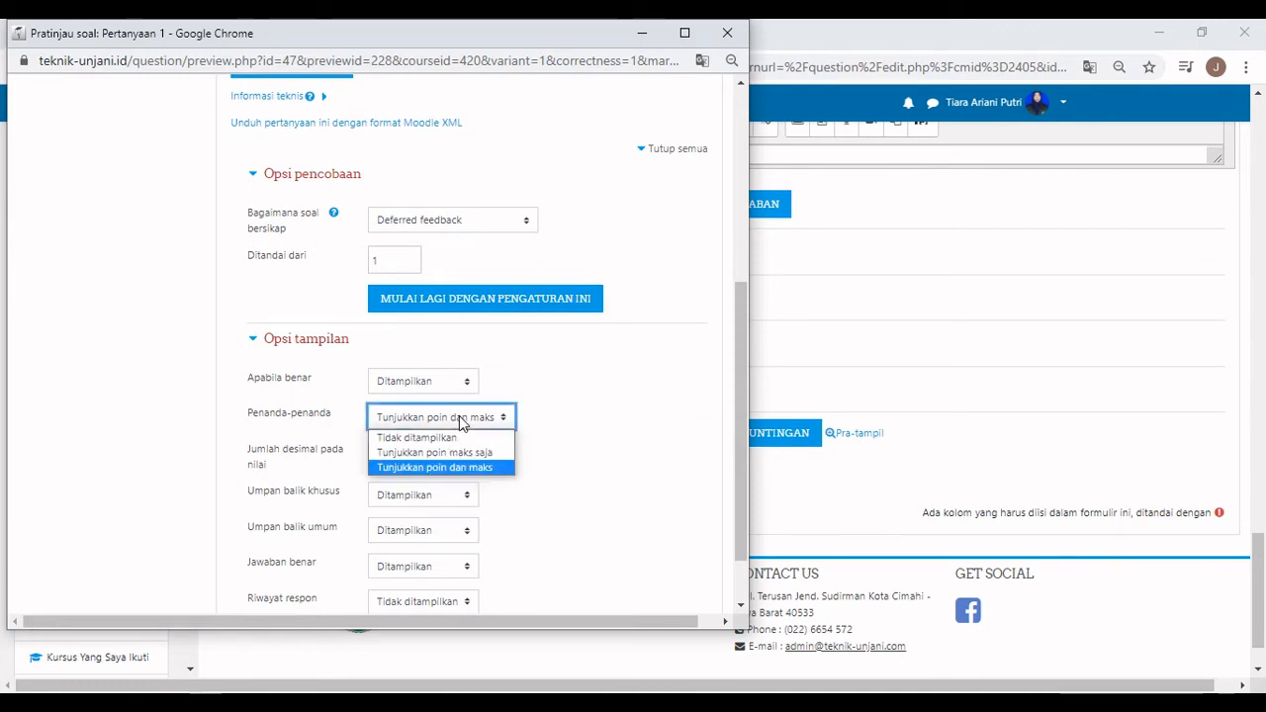
{"action": "left_click", "coordinate": [459, 415]}
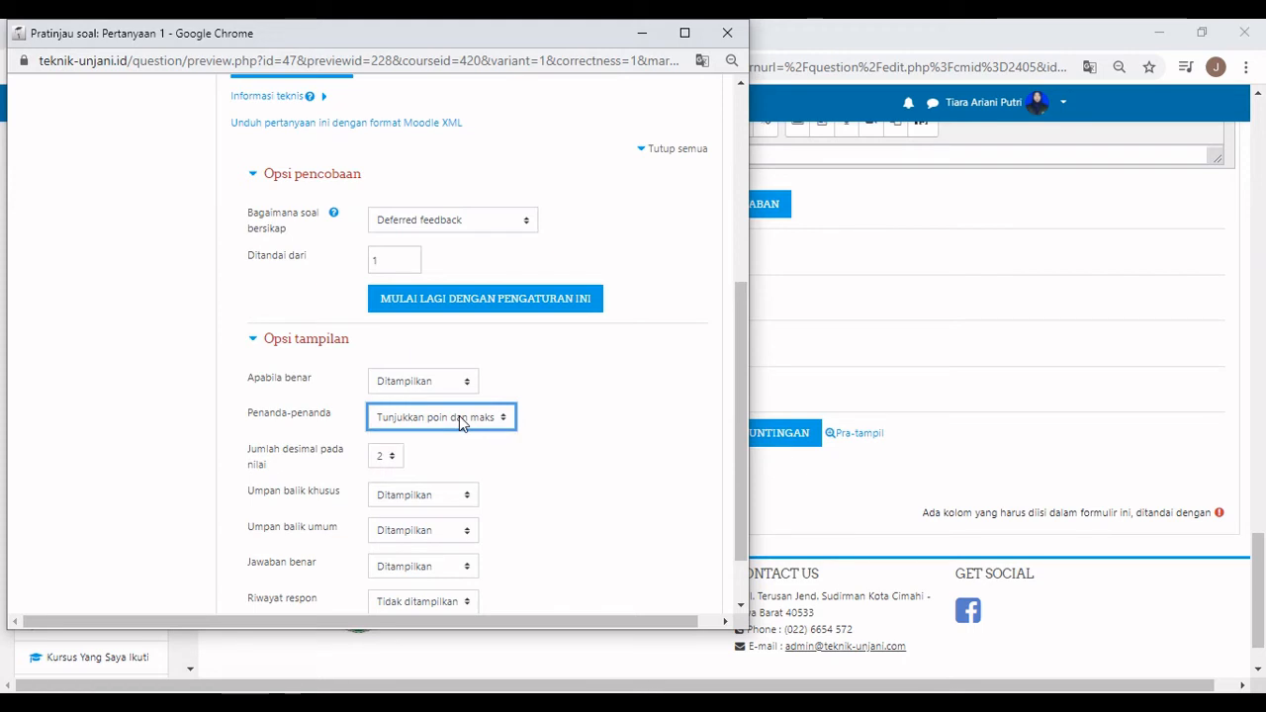
{"action": "scroll", "coordinate": [482, 456], "scroll_direction": "down", "scroll_amount": 1}
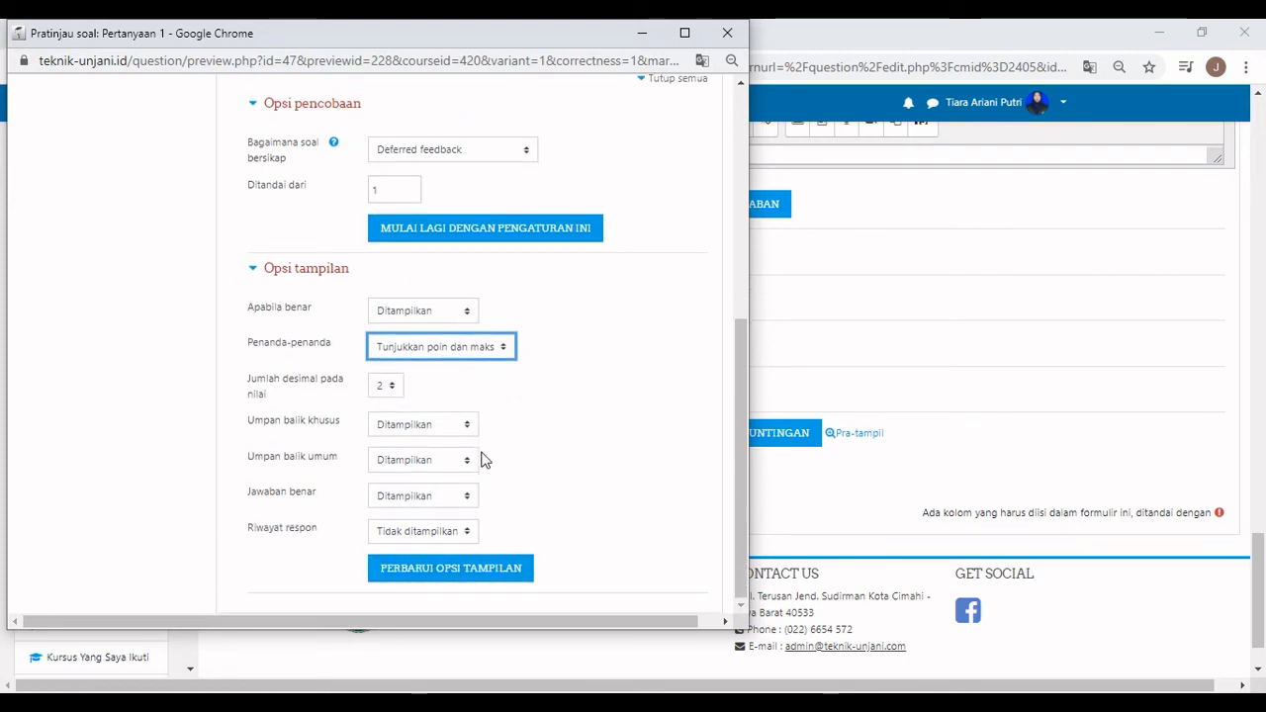
{"action": "scroll", "coordinate": [550, 461], "scroll_direction": "up", "scroll_amount": 6}
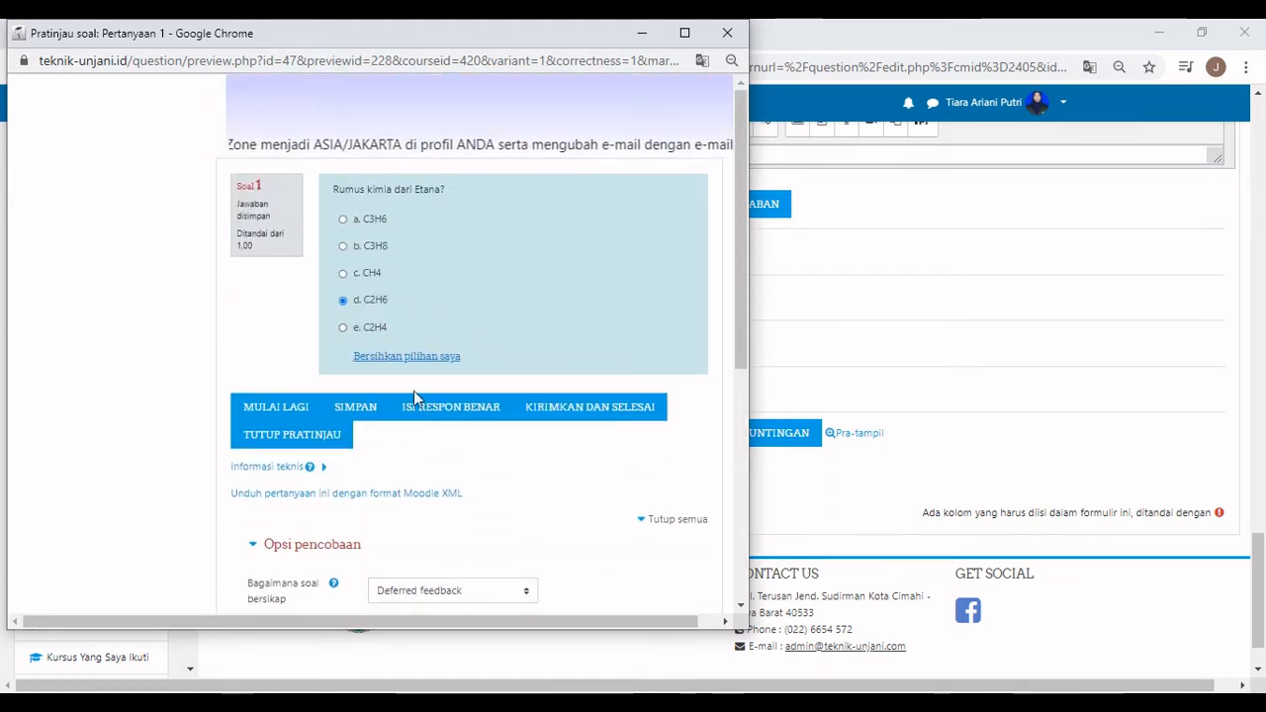
{"action": "left_click", "coordinate": [576, 410]}
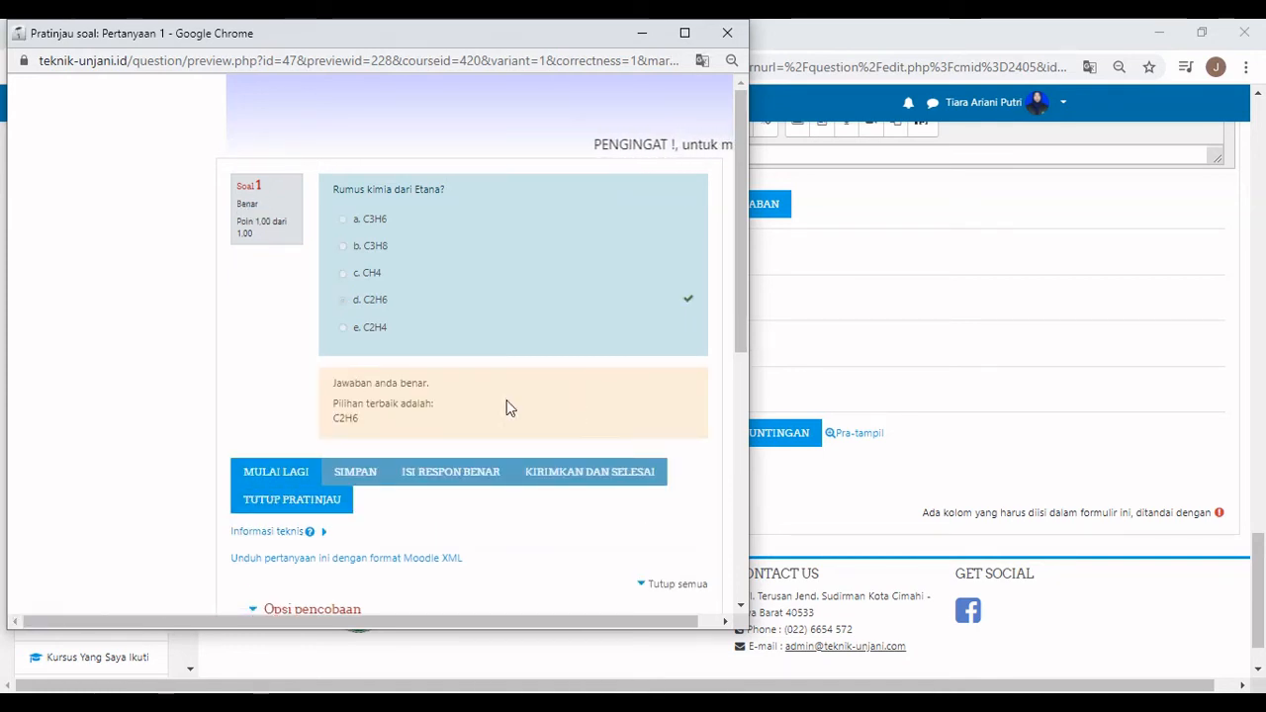
Start a fresh preview attempt, answer CH4 and submit it for grading.
{"action": "left_click", "coordinate": [302, 475]}
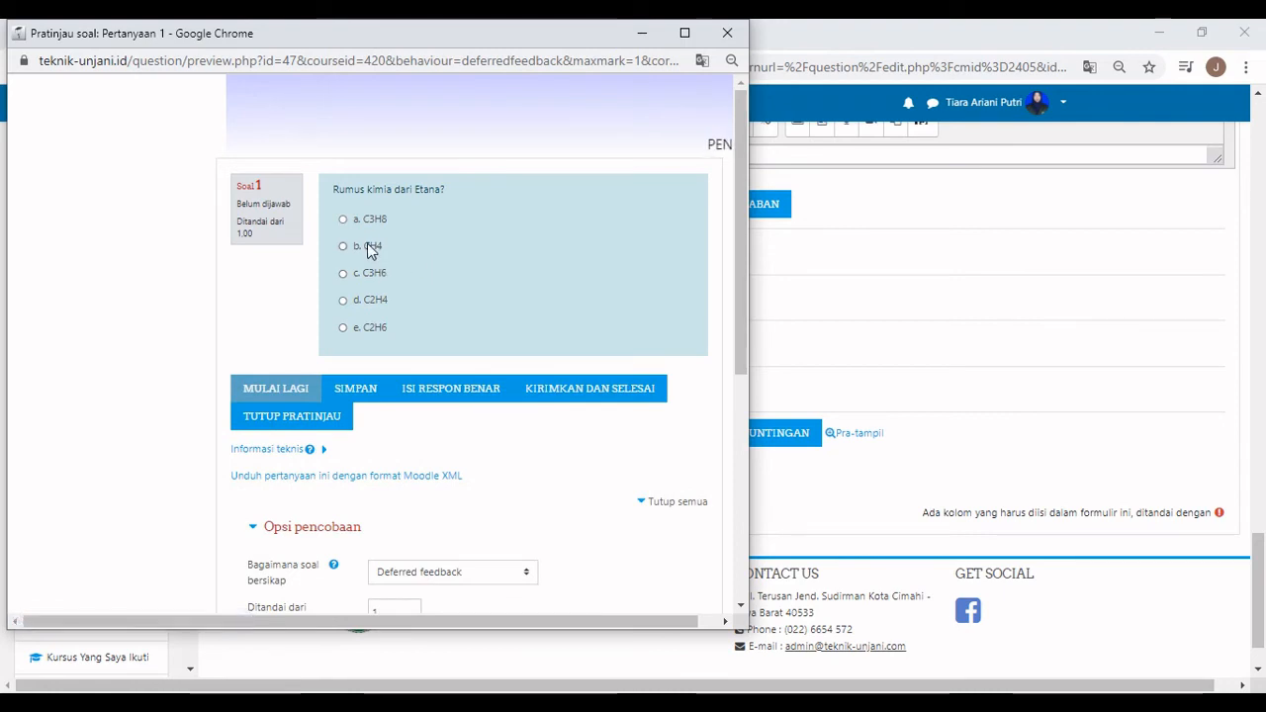
{"action": "left_click", "coordinate": [343, 247]}
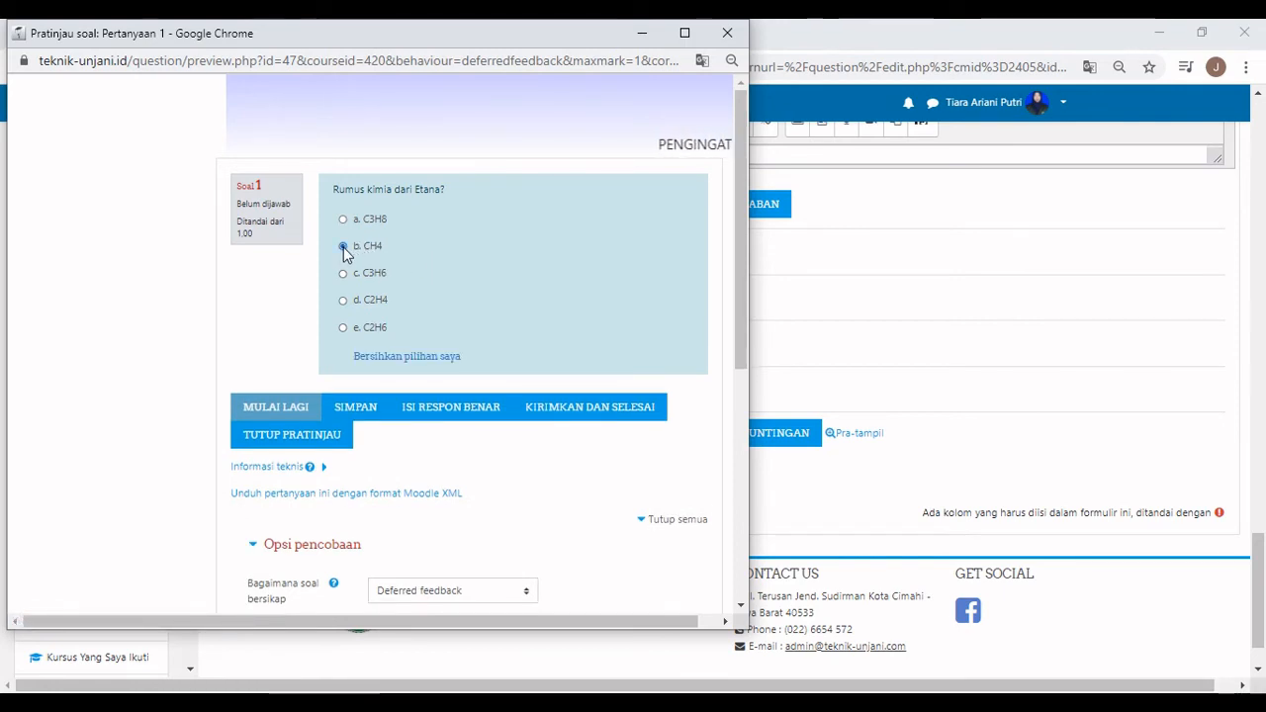
{"action": "left_click", "coordinate": [561, 422]}
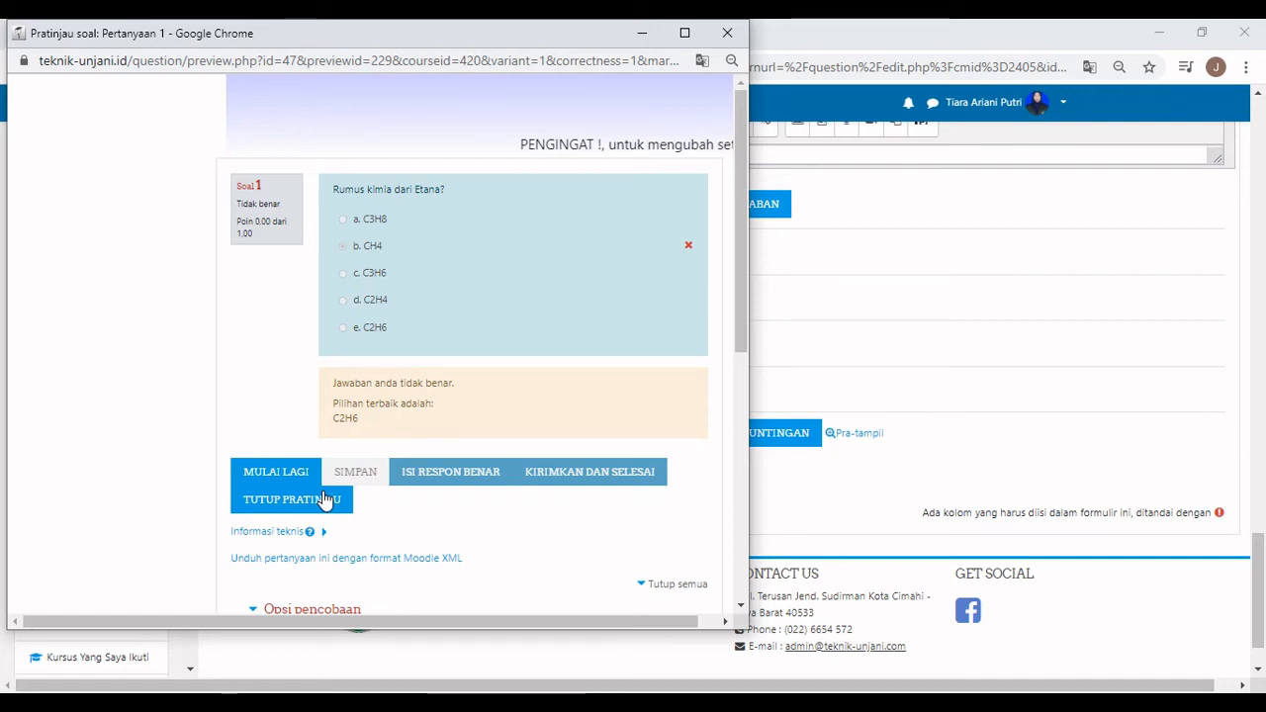
Close the preview and save Pertanyaan 1's changes.
{"action": "left_click", "coordinate": [324, 500]}
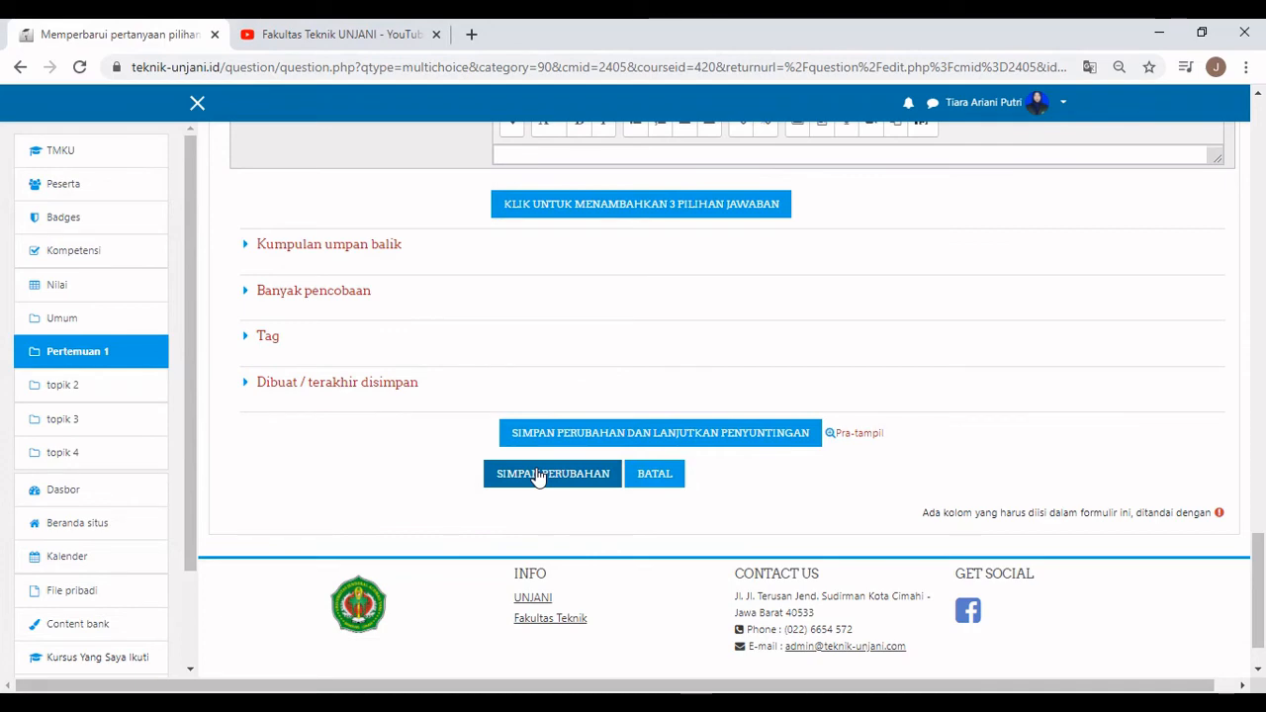
{"action": "left_click", "coordinate": [538, 476]}
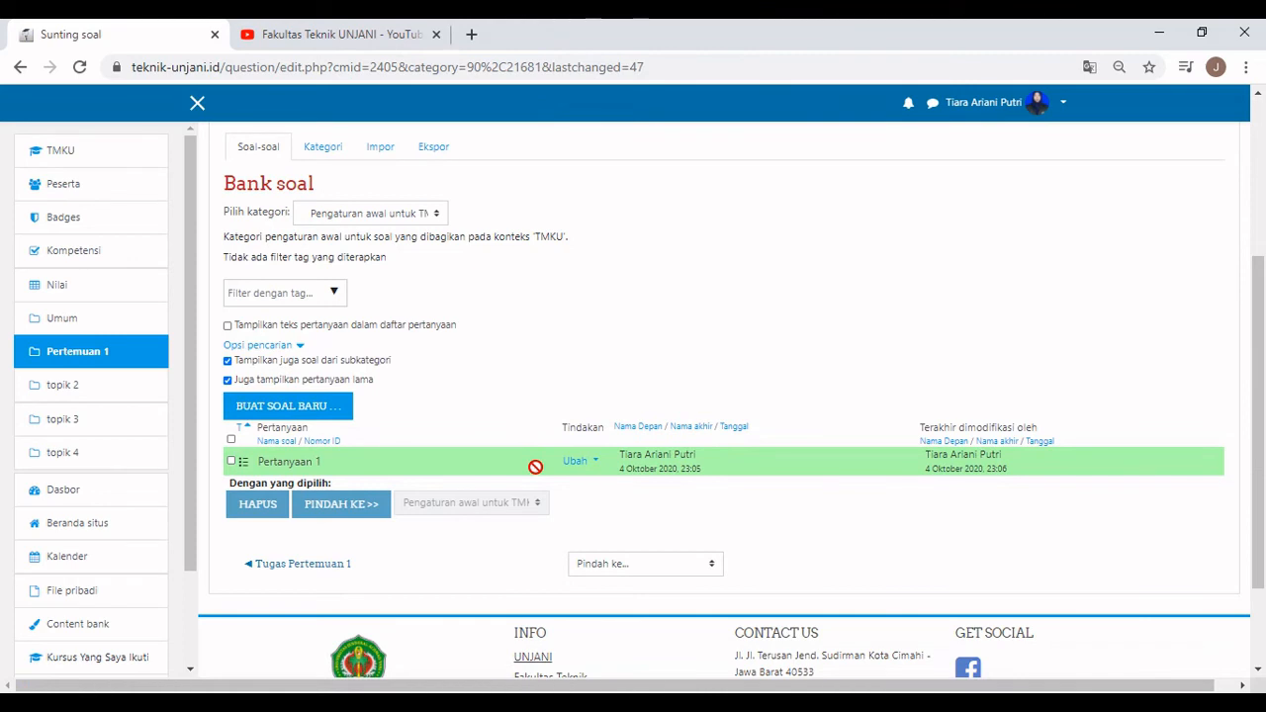
{"action": "scroll", "coordinate": [535, 466], "scroll_direction": "down", "scroll_amount": 1}
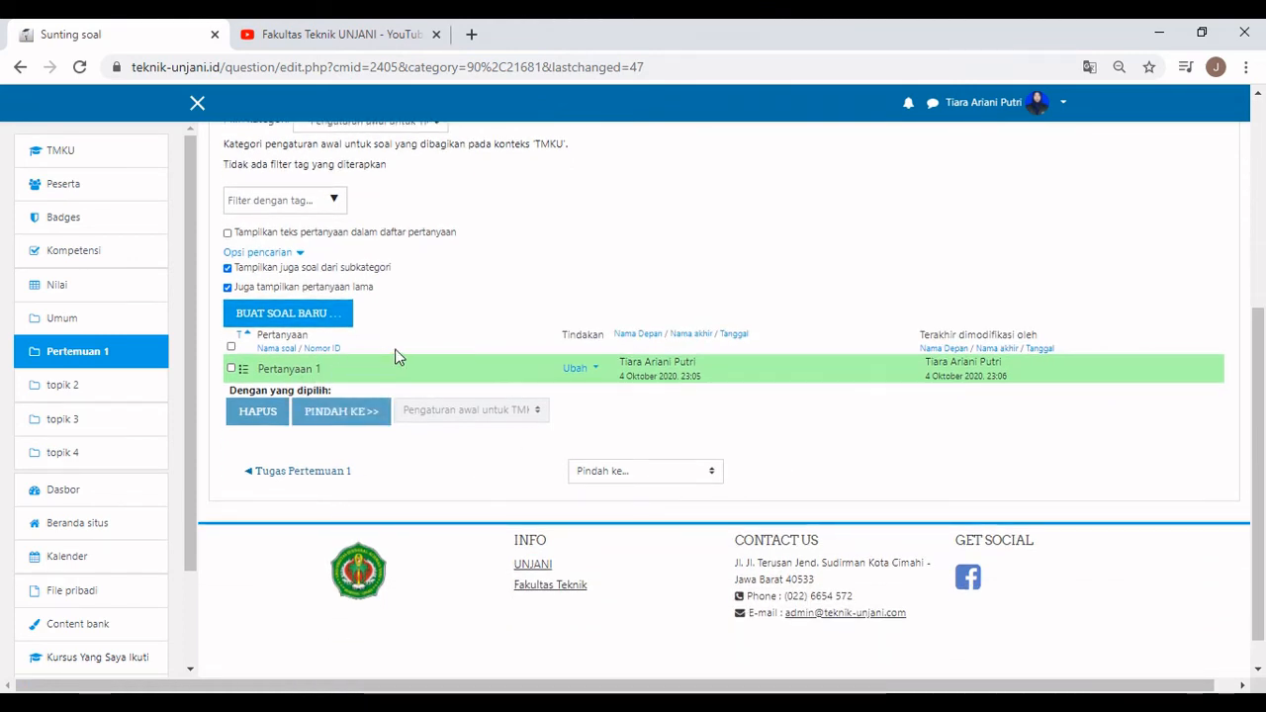
Create a new question of type Essay in the question bank.
{"action": "left_click", "coordinate": [334, 325]}
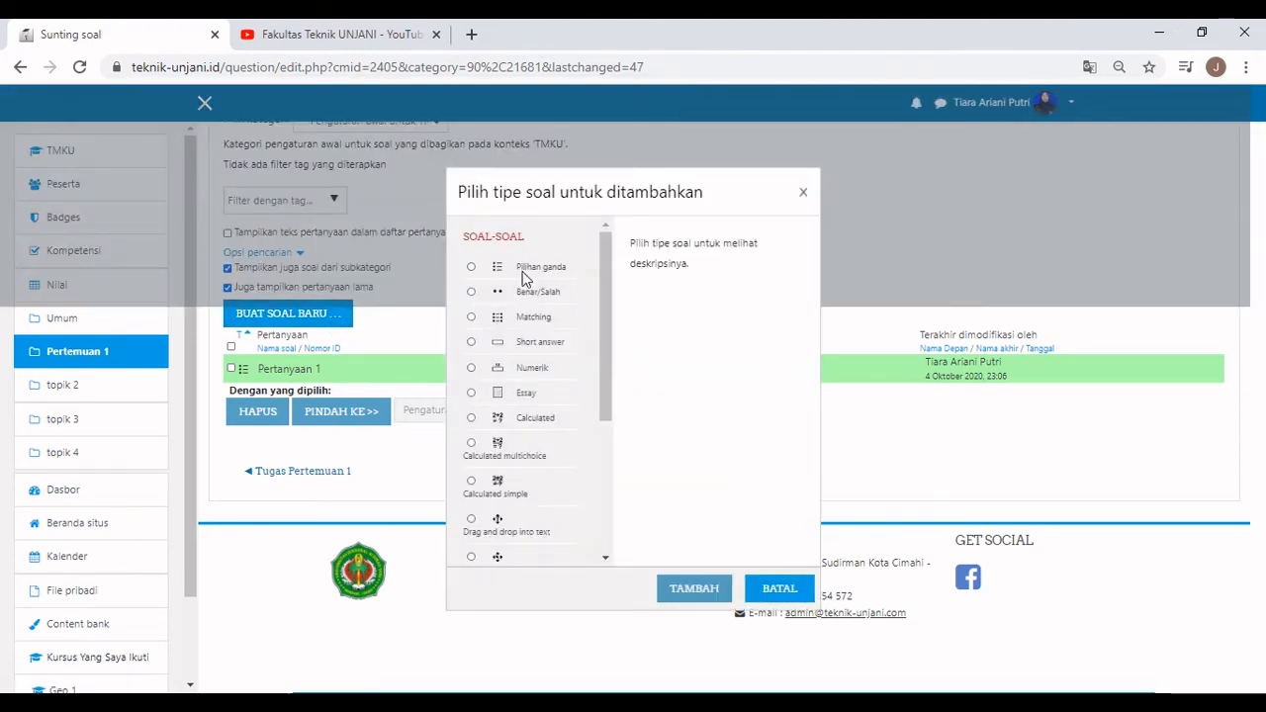
{"action": "scroll", "coordinate": [533, 455], "scroll_direction": "down", "scroll_amount": 5}
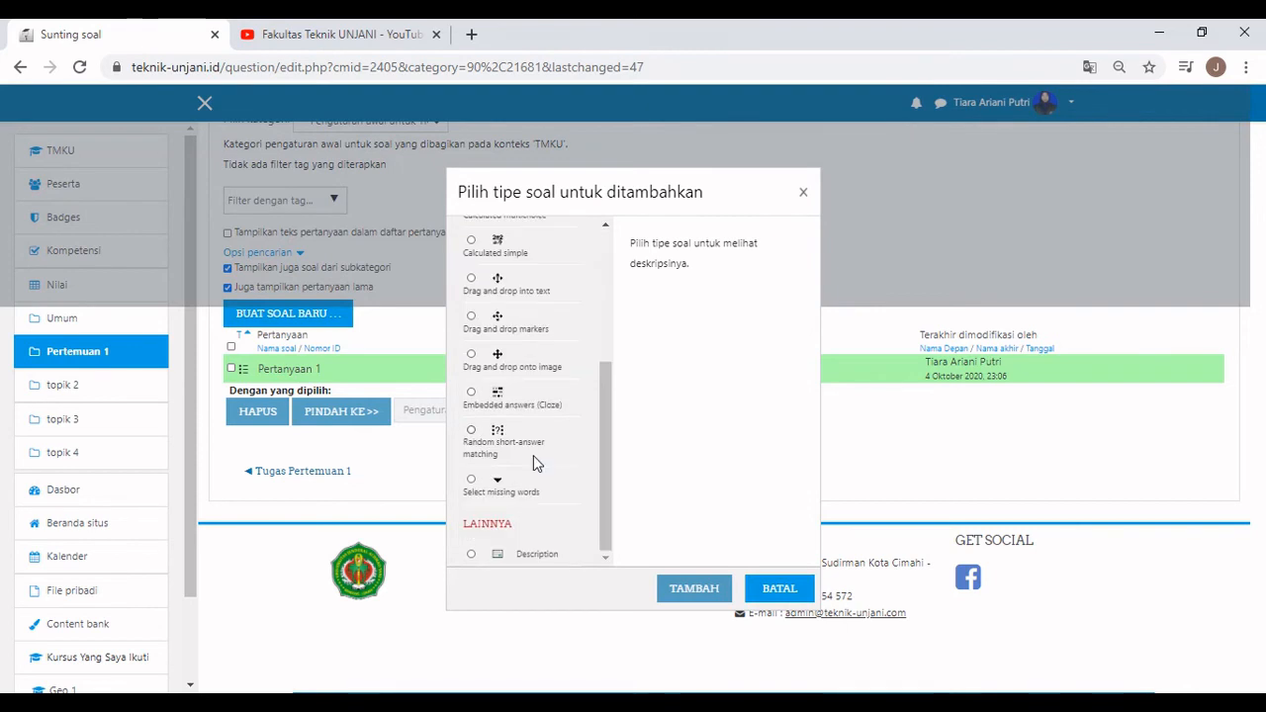
{"action": "scroll", "coordinate": [533, 455], "scroll_direction": "up", "scroll_amount": 5}
{"action": "left_click", "coordinate": [471, 393]}
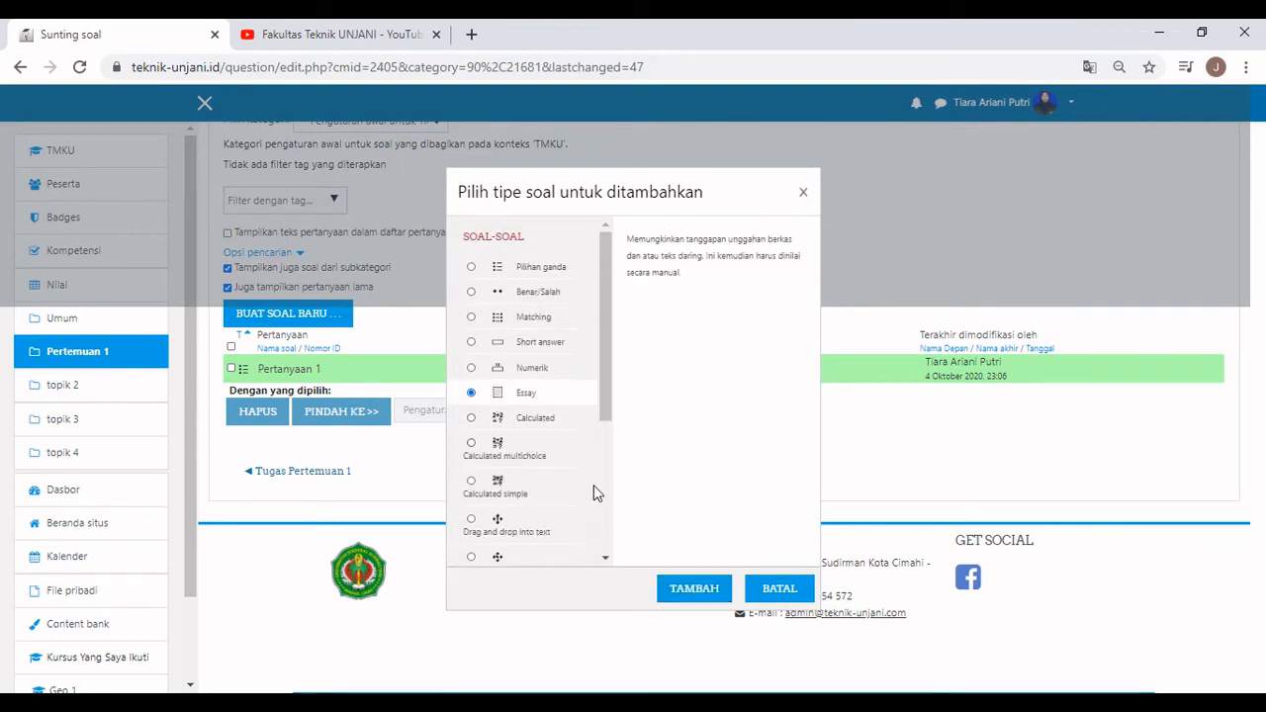
{"action": "left_click", "coordinate": [684, 582]}
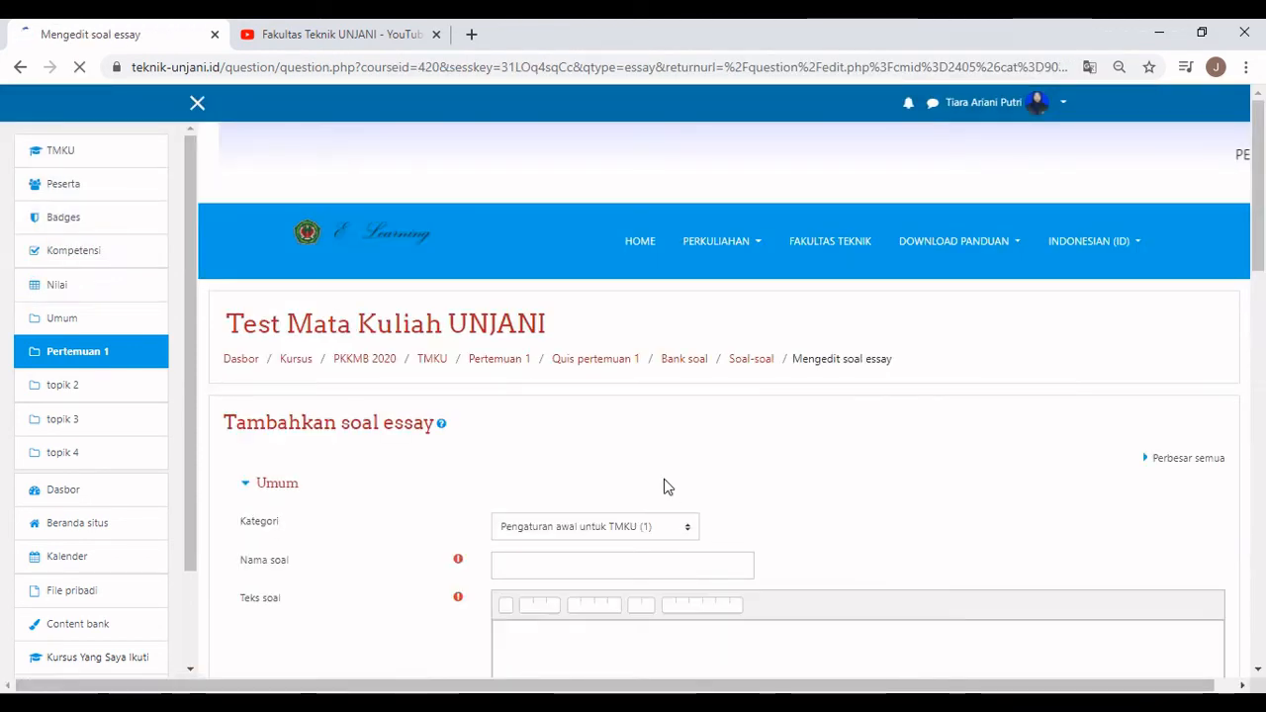
Name the essay 'Pertanyaan 2' with text 'Apa yang dimaksud dengan larutan buffer?'.
{"action": "scroll", "coordinate": [664, 483], "scroll_direction": "down", "scroll_amount": 2}
{"action": "left_click", "coordinate": [546, 377]}
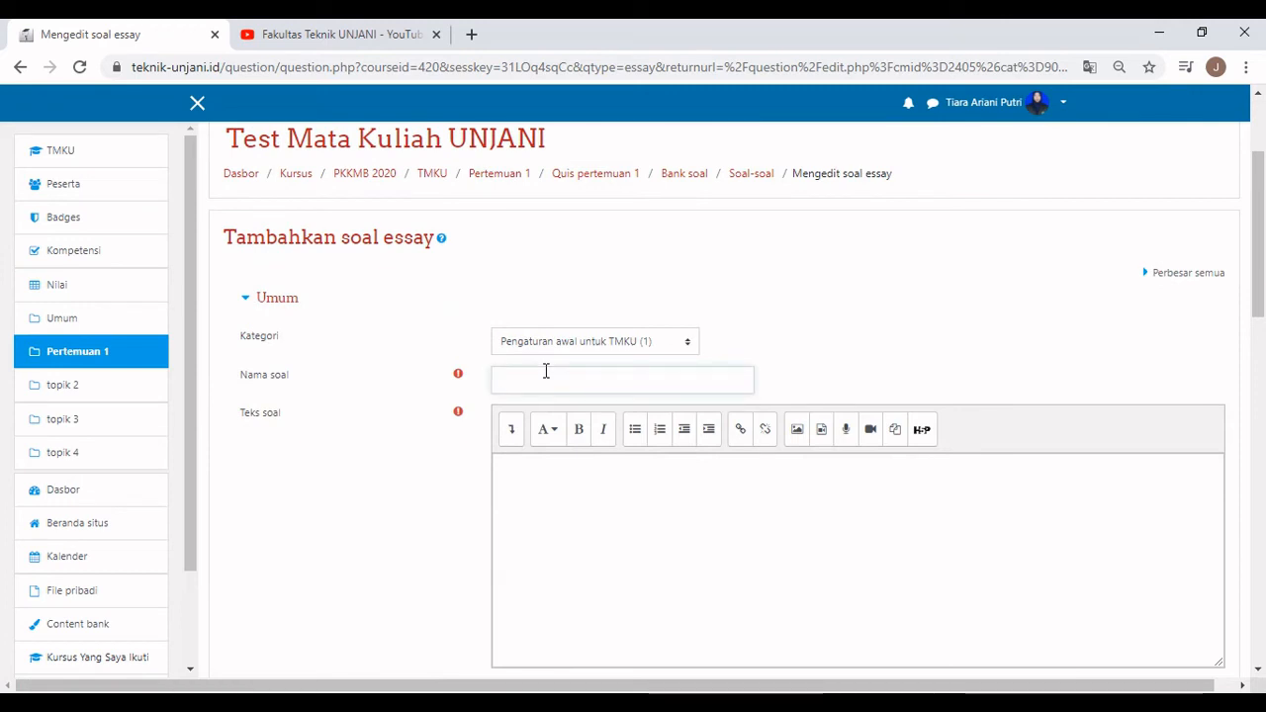
{"action": "type", "text": "Pertanyaan "}
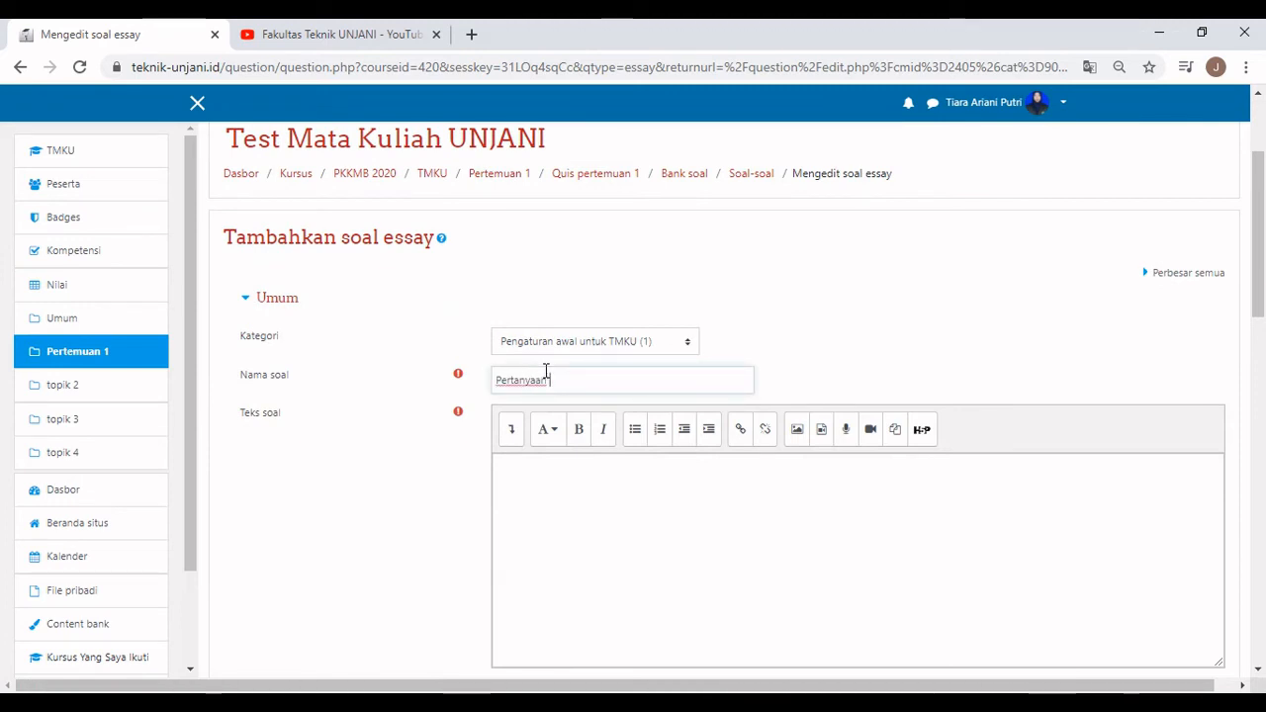
{"action": "type", "text": "2"}
{"action": "left_click", "coordinate": [591, 488]}
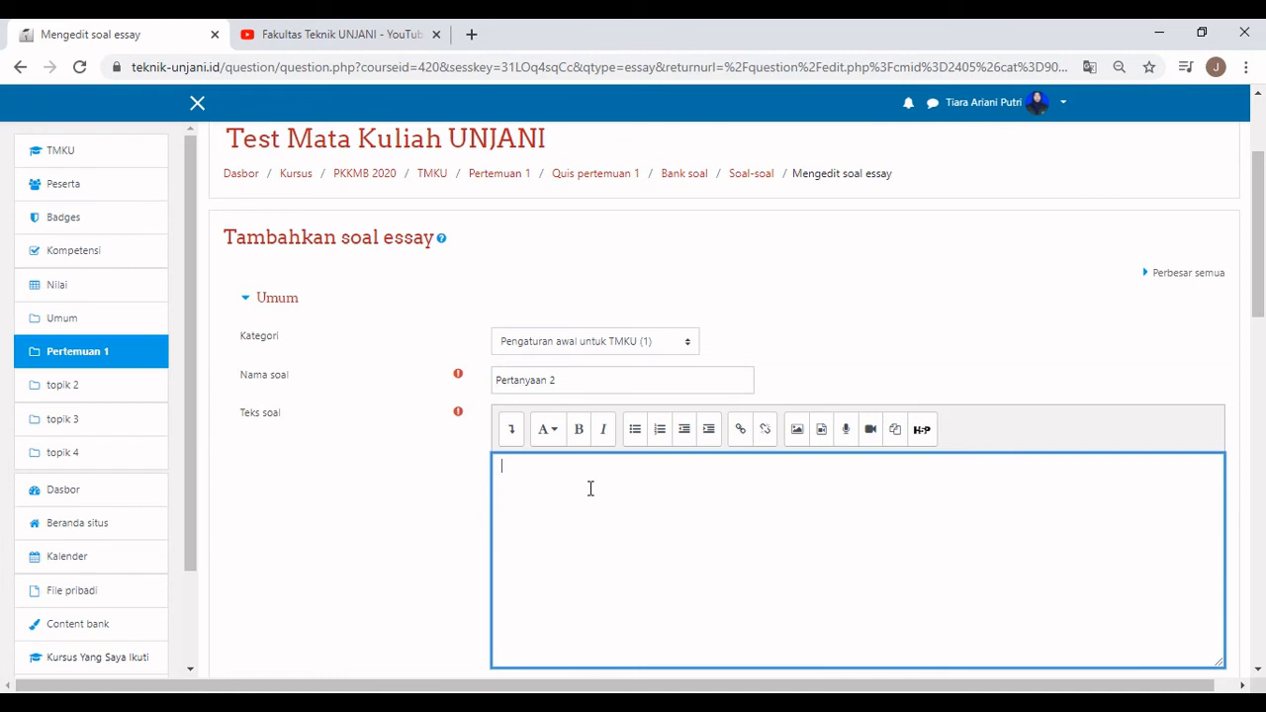
{"action": "type", "text": "Apa yang dimaksud d"}
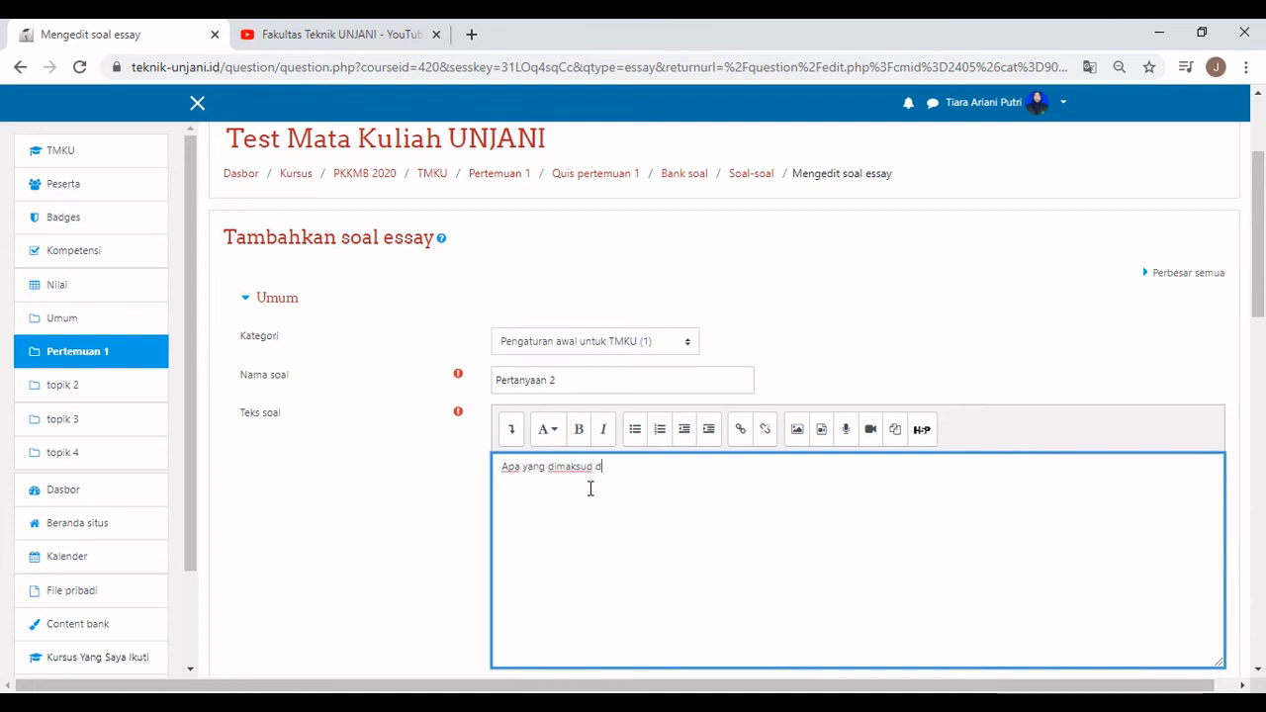
{"action": "type", "text": "engan larutan buff"}
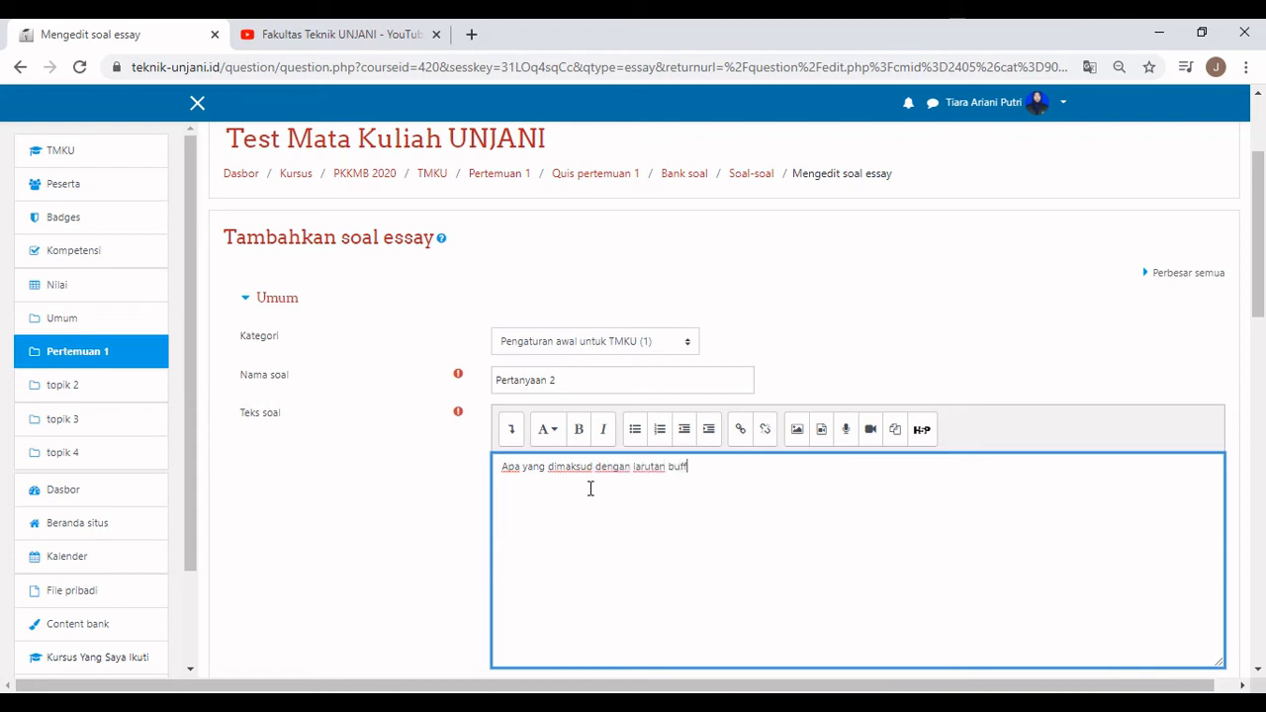
{"action": "type", "text": "er?"}
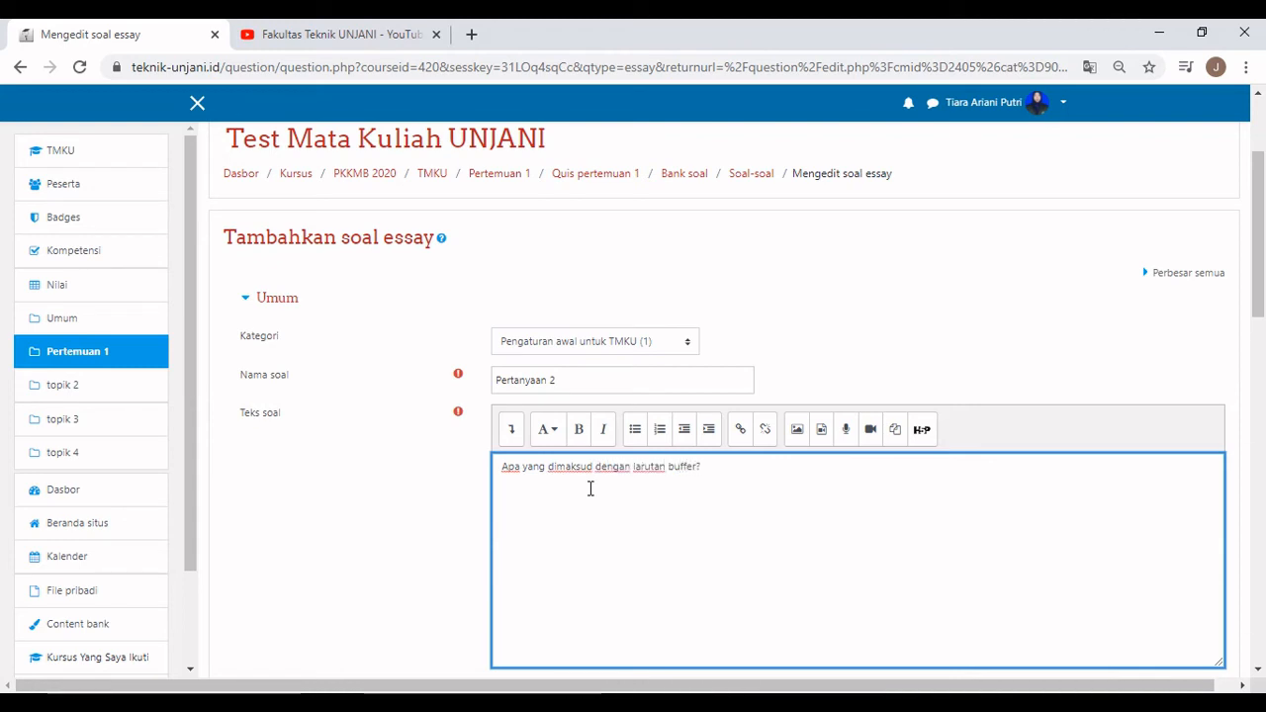
Keep the essay response format as HTML editor.
{"action": "scroll", "coordinate": [590, 489], "scroll_direction": "down", "scroll_amount": 3}
{"action": "scroll", "coordinate": [594, 436], "scroll_direction": "down", "scroll_amount": 1}
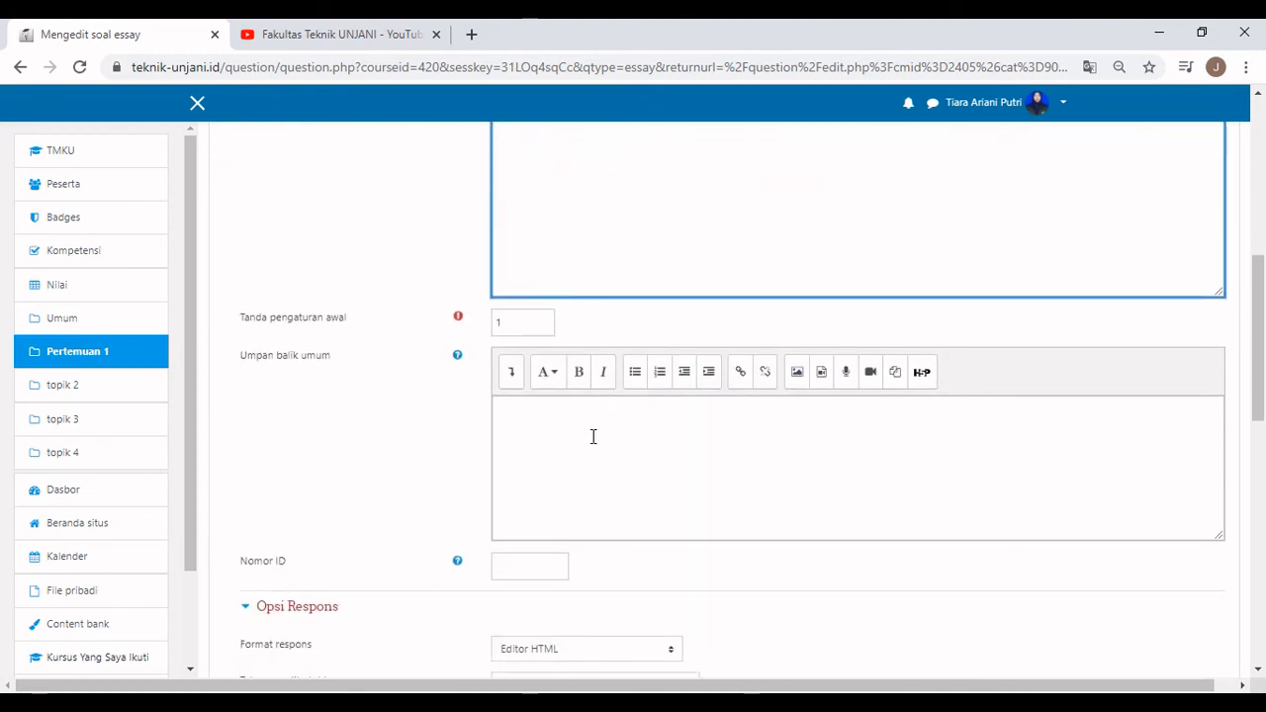
{"action": "scroll", "coordinate": [593, 437], "scroll_direction": "down", "scroll_amount": 2}
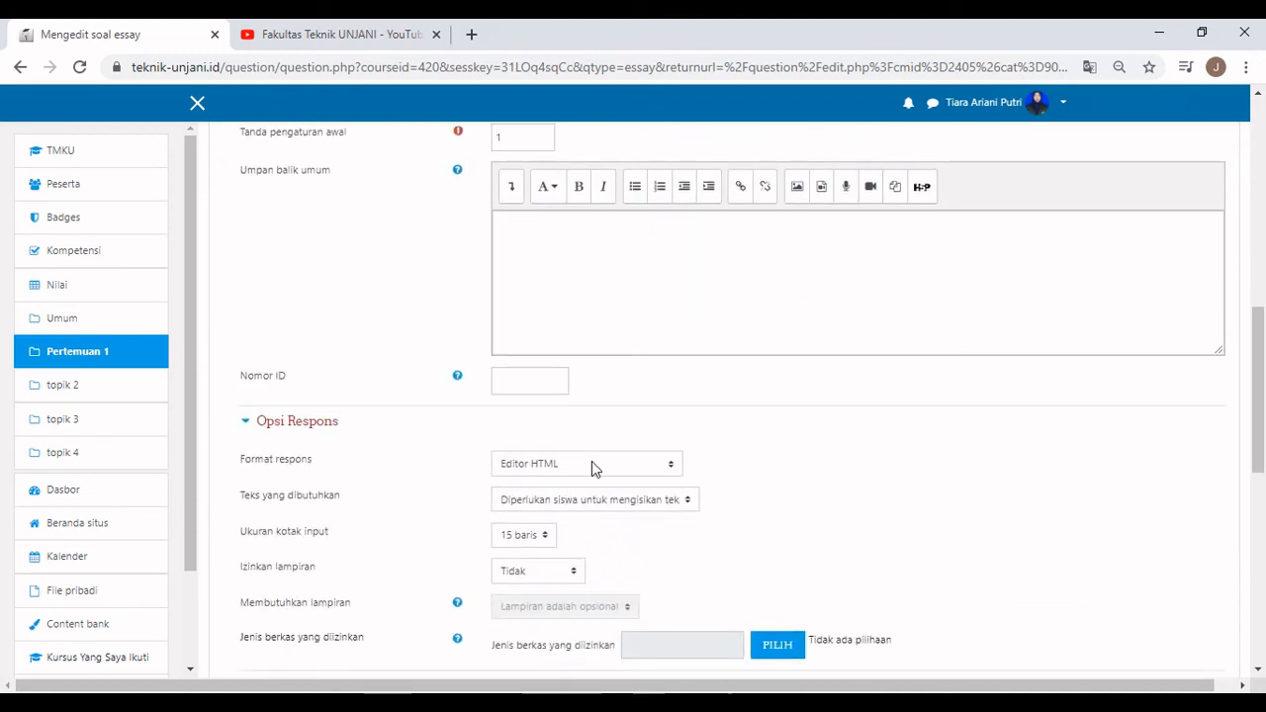
{"action": "left_click", "coordinate": [593, 465]}
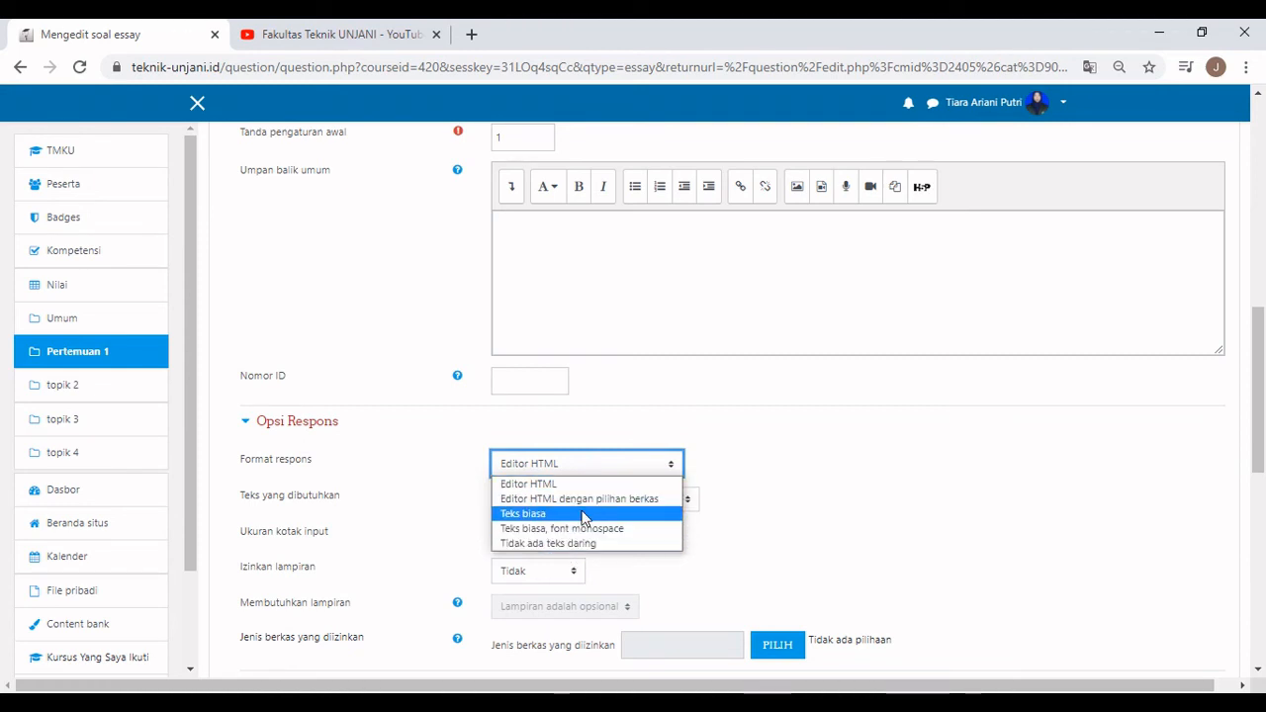
{"action": "left_click", "coordinate": [757, 503]}
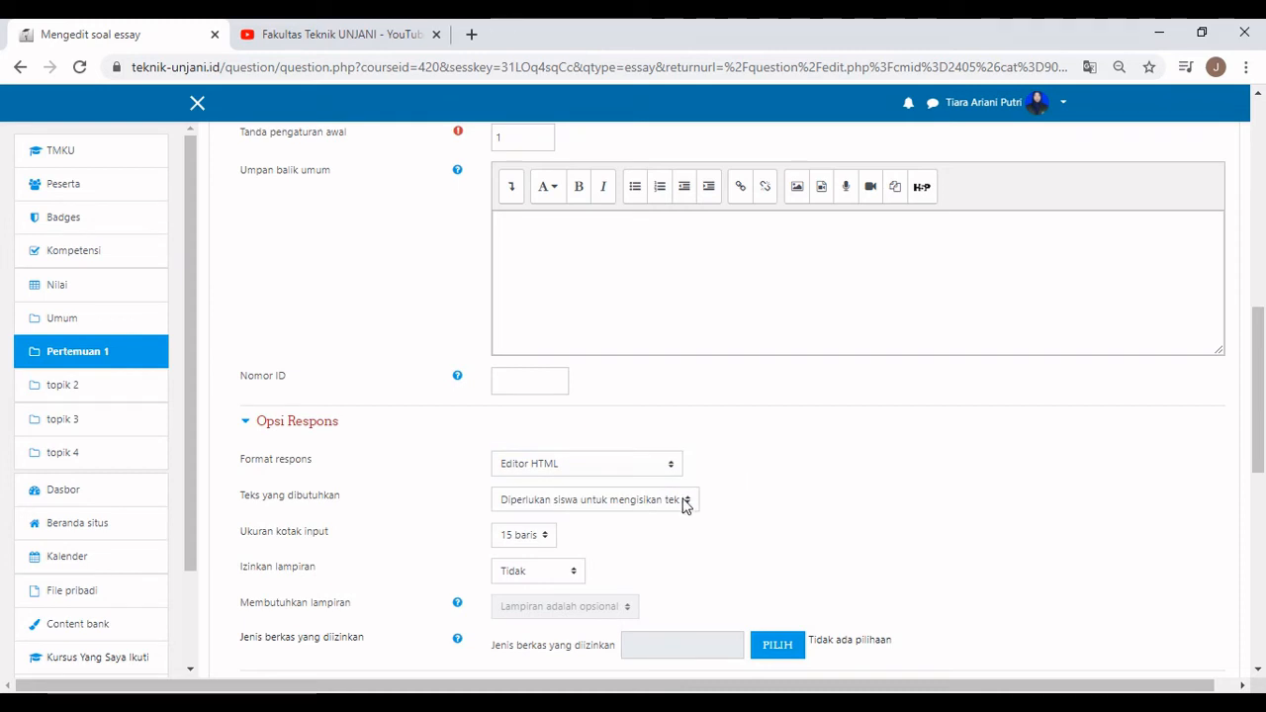
Allow one optional attachment, restricted to document file types.
{"action": "scroll", "coordinate": [562, 537], "scroll_direction": "down", "scroll_amount": 1}
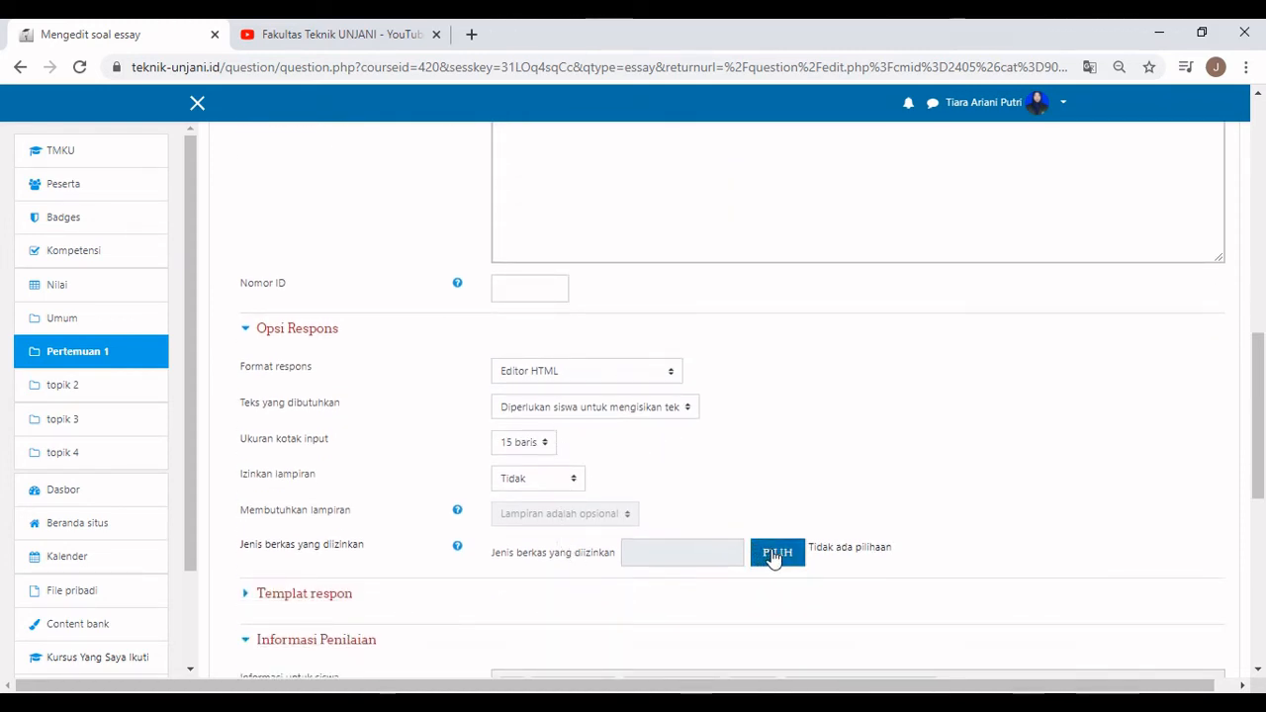
{"action": "left_click", "coordinate": [573, 373]}
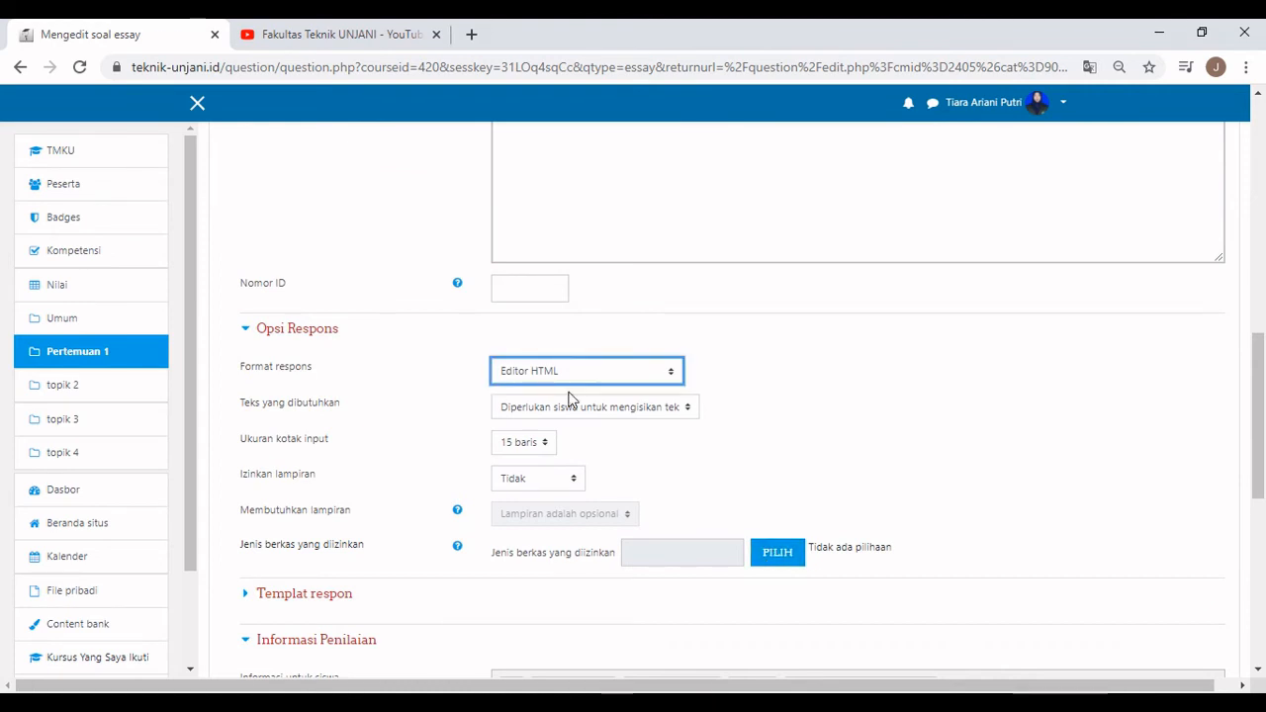
{"action": "left_click", "coordinate": [571, 480]}
{"action": "left_click", "coordinate": [561, 515]}
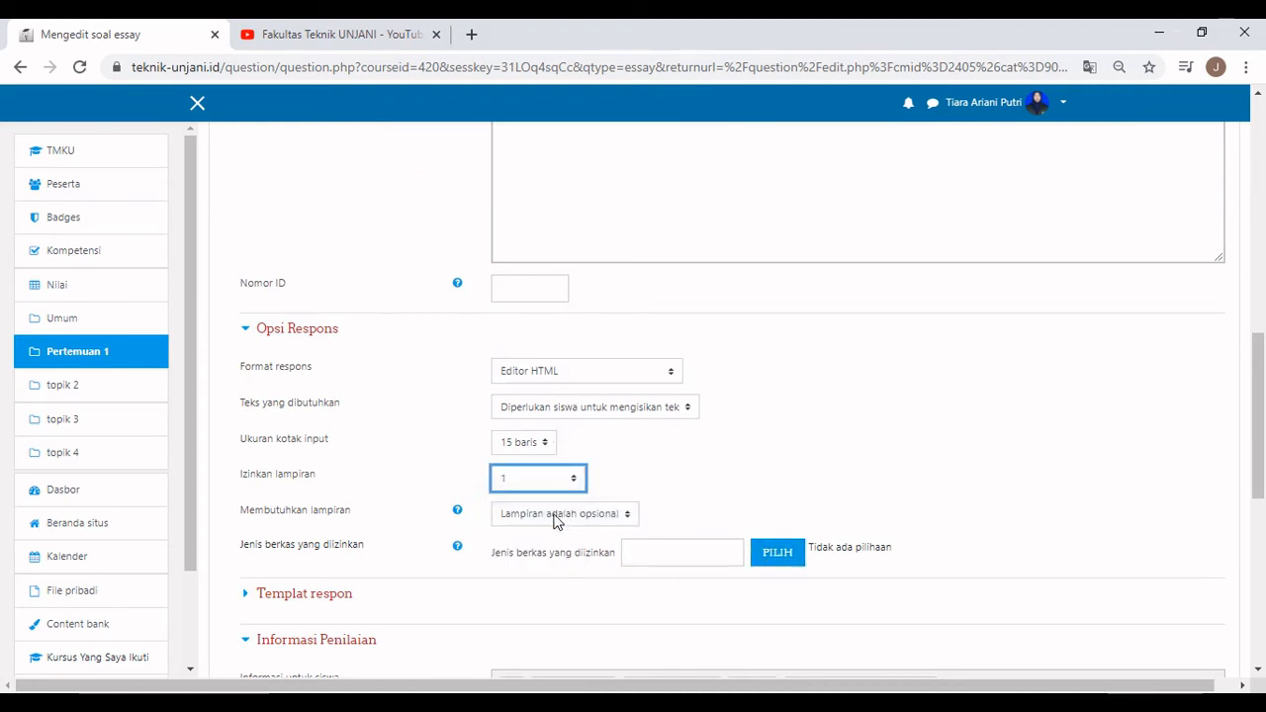
{"action": "left_click", "coordinate": [551, 515]}
{"action": "left_click", "coordinate": [555, 536]}
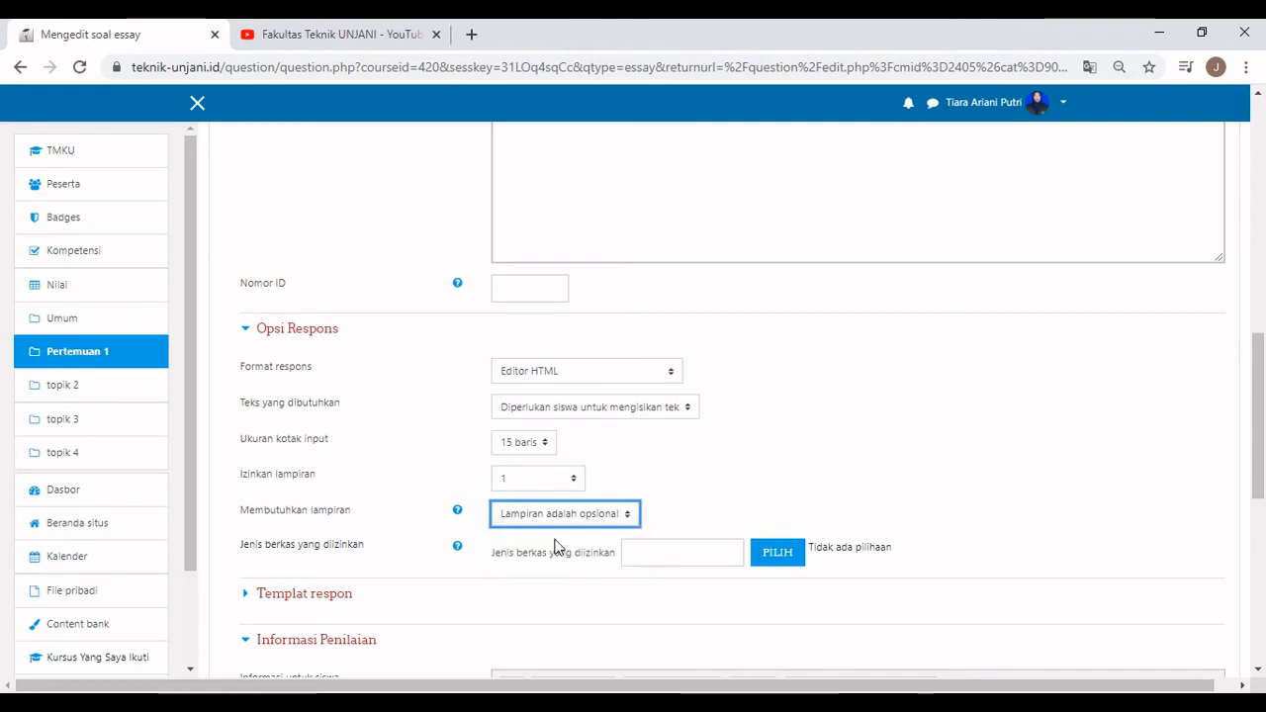
{"action": "left_click", "coordinate": [778, 555]}
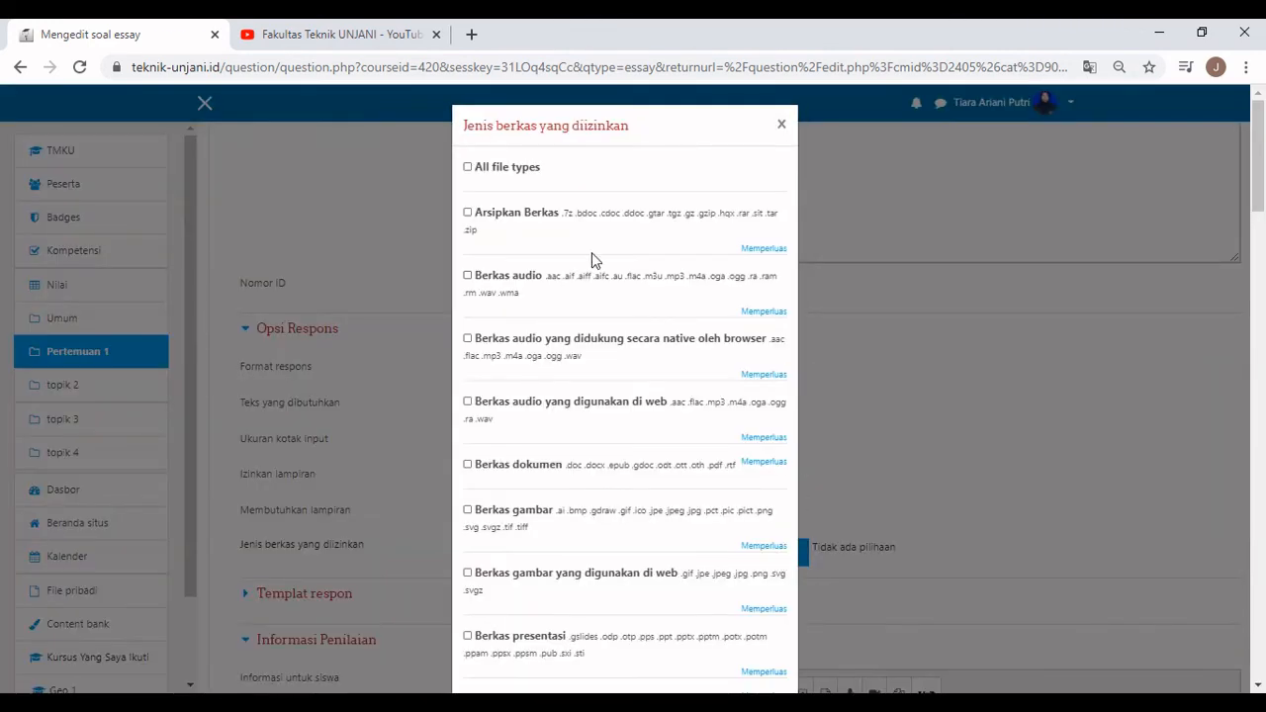
{"action": "left_click", "coordinate": [468, 465]}
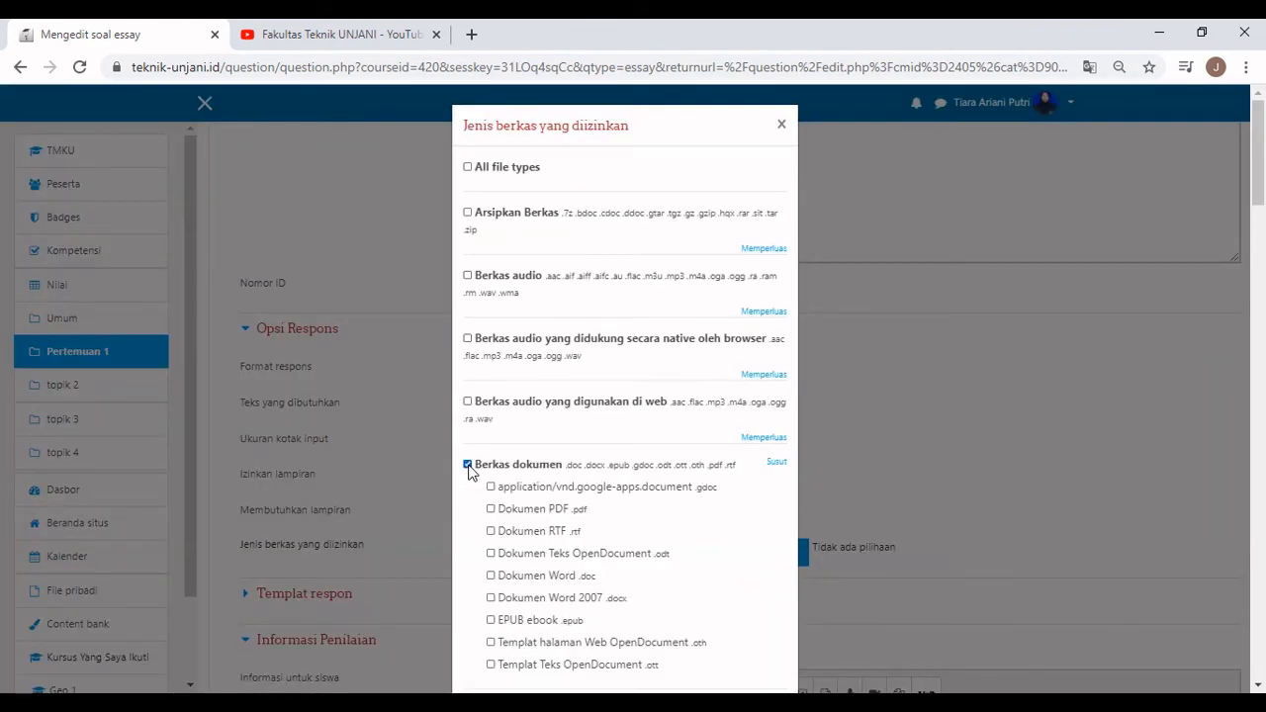
{"action": "scroll", "coordinate": [754, 432], "scroll_direction": "down", "scroll_amount": 20}
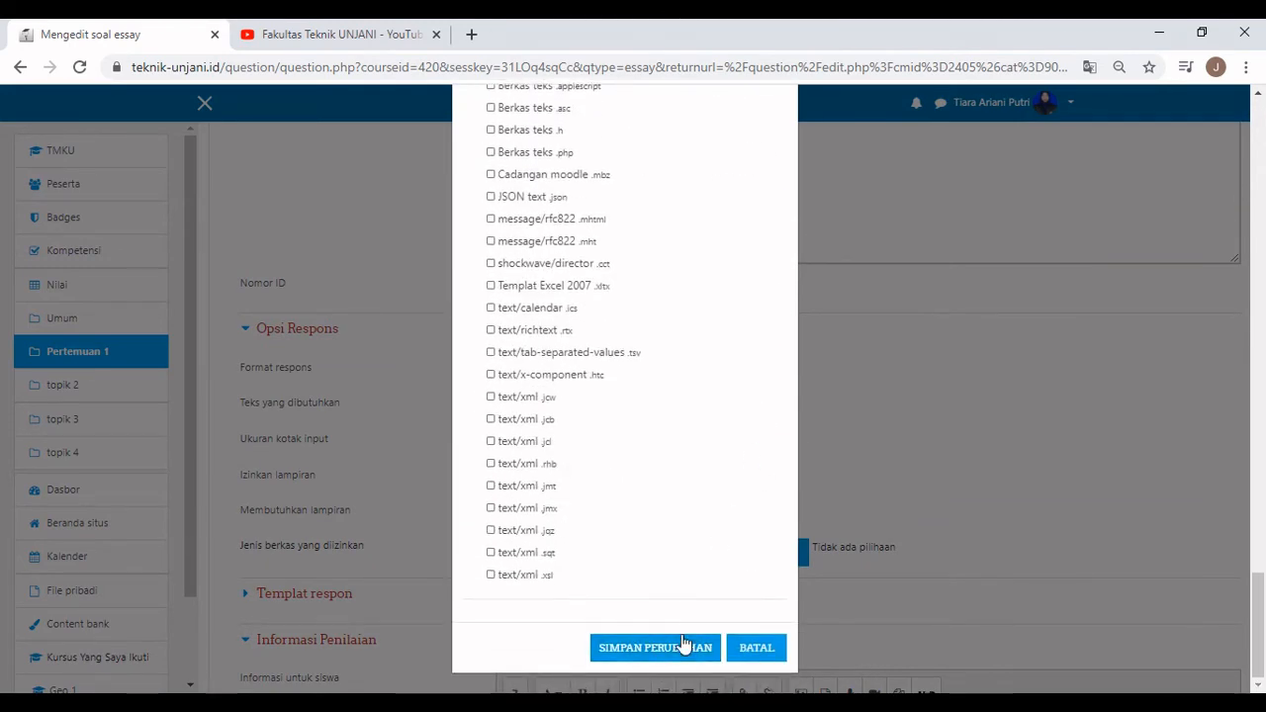
{"action": "left_click", "coordinate": [682, 647]}
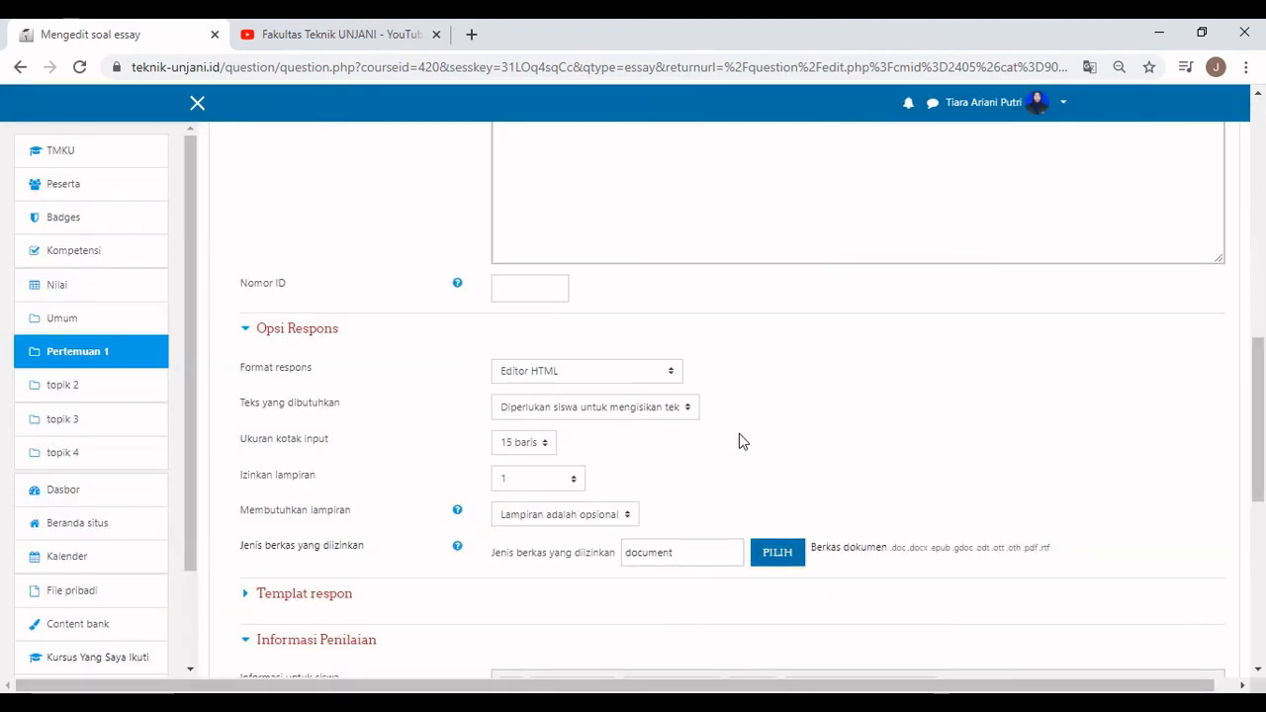
Save the essay question and continue editing it.
{"action": "scroll", "coordinate": [739, 434], "scroll_direction": "down", "scroll_amount": 2}
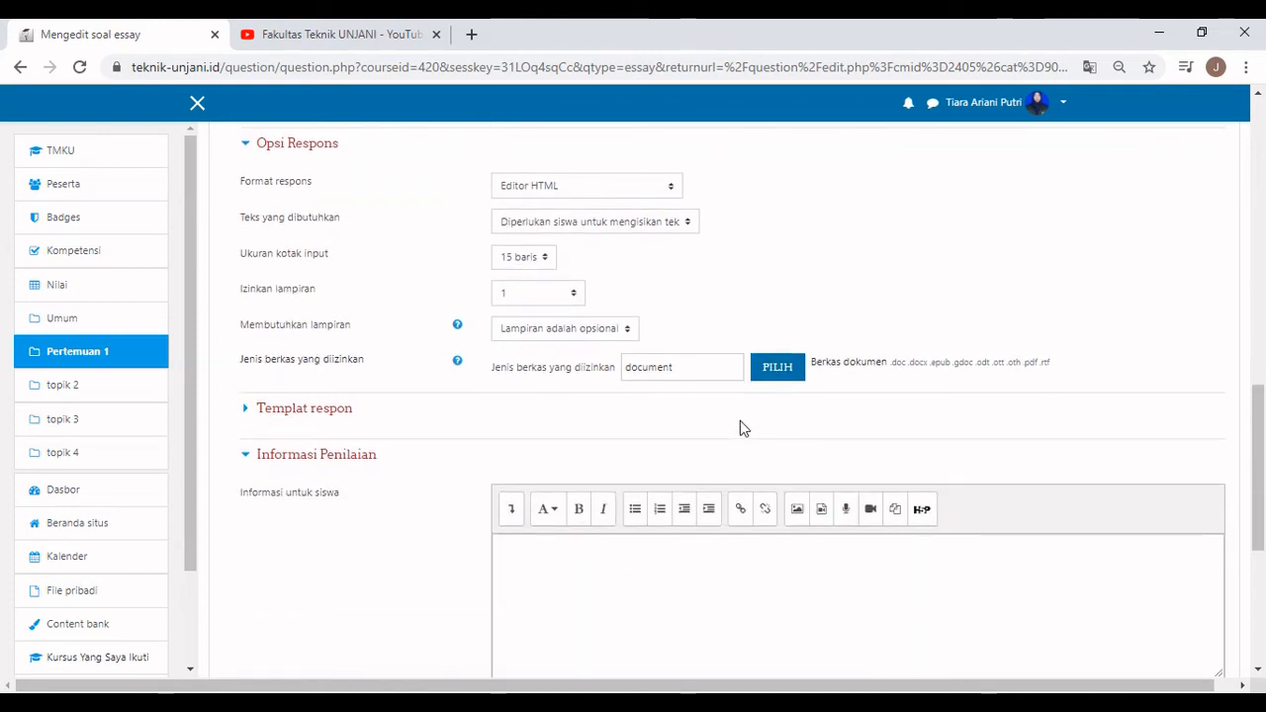
{"action": "scroll", "coordinate": [744, 427], "scroll_direction": "down", "scroll_amount": 2}
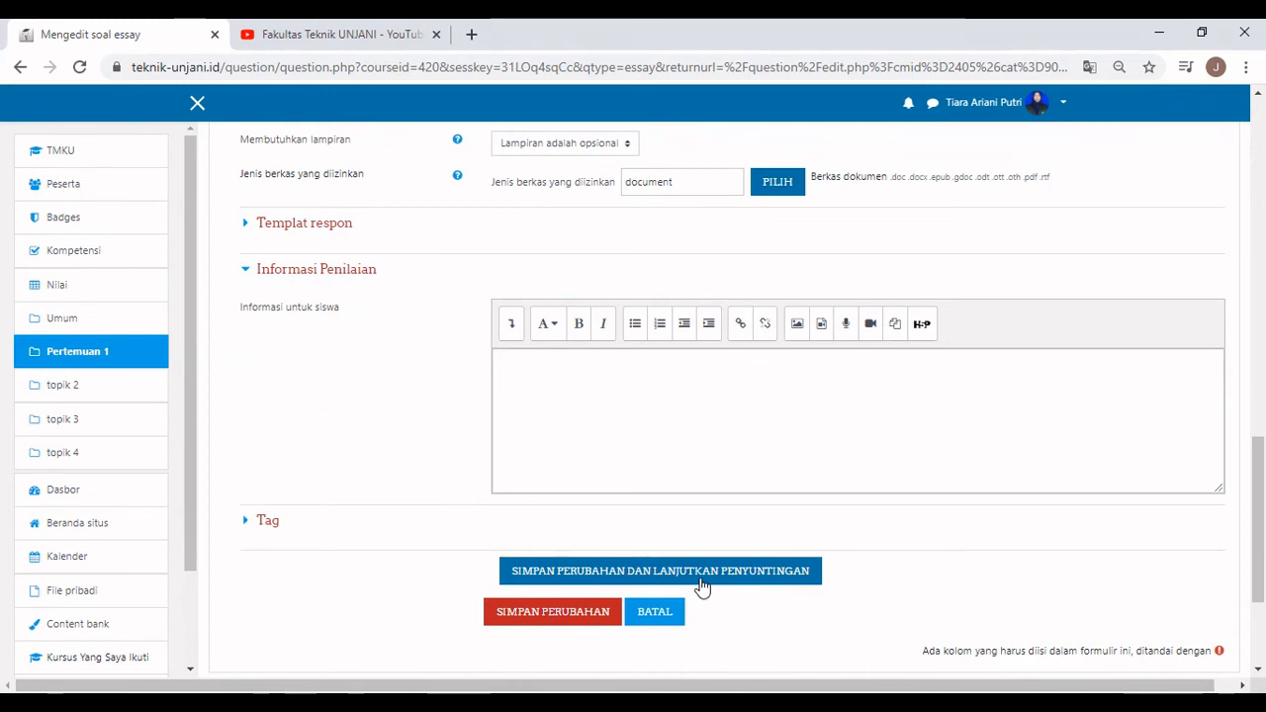
{"action": "left_click", "coordinate": [700, 583]}
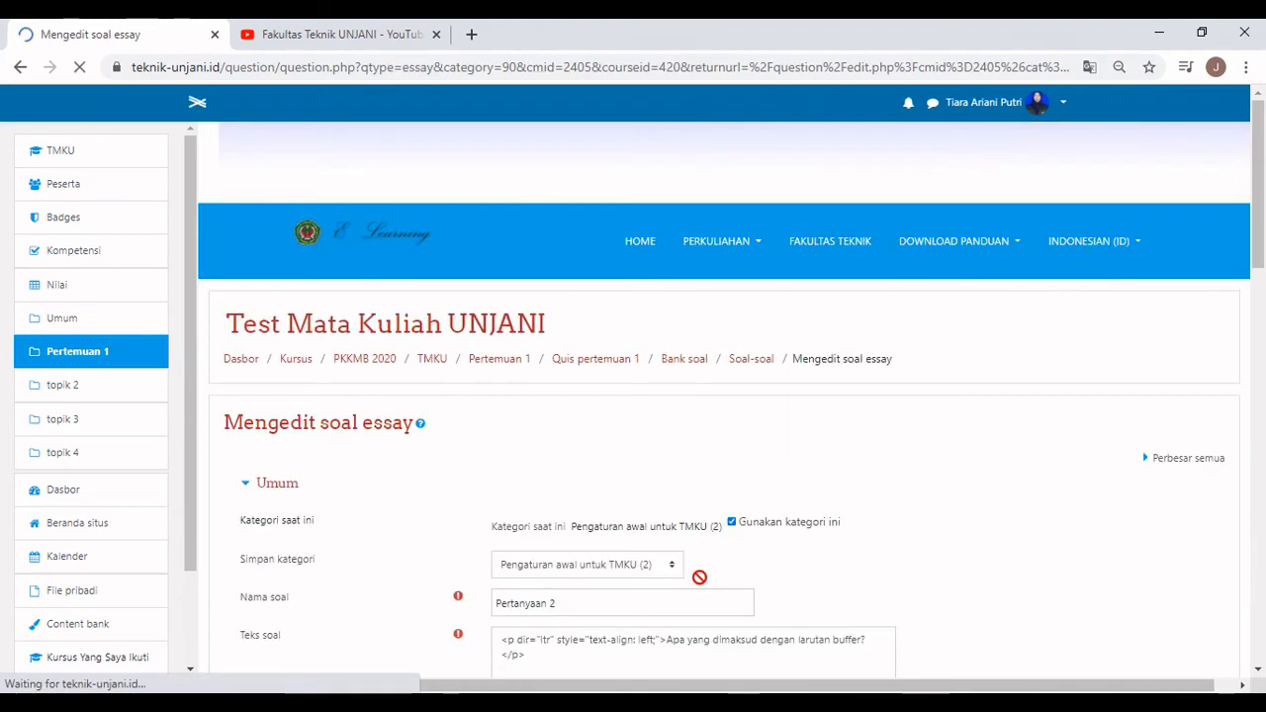
{"action": "scroll", "coordinate": [710, 567], "scroll_direction": "down", "scroll_amount": 20}
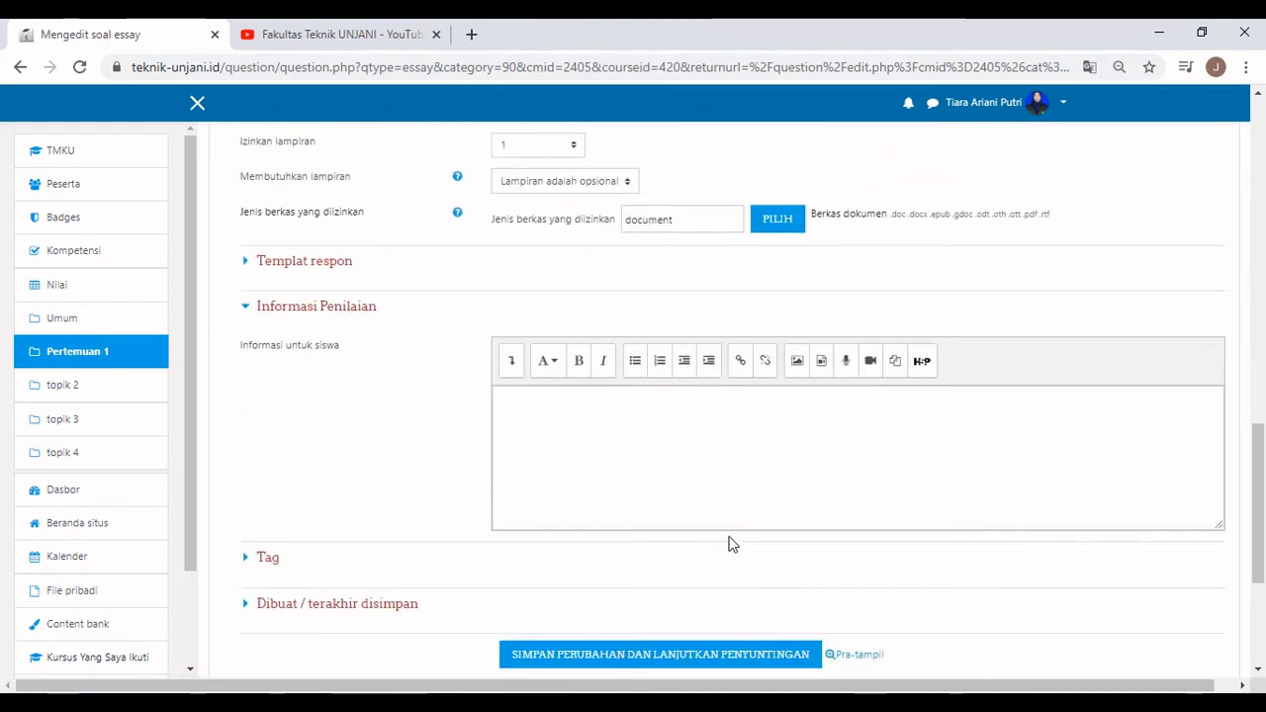
{"action": "left_click", "coordinate": [855, 362]}
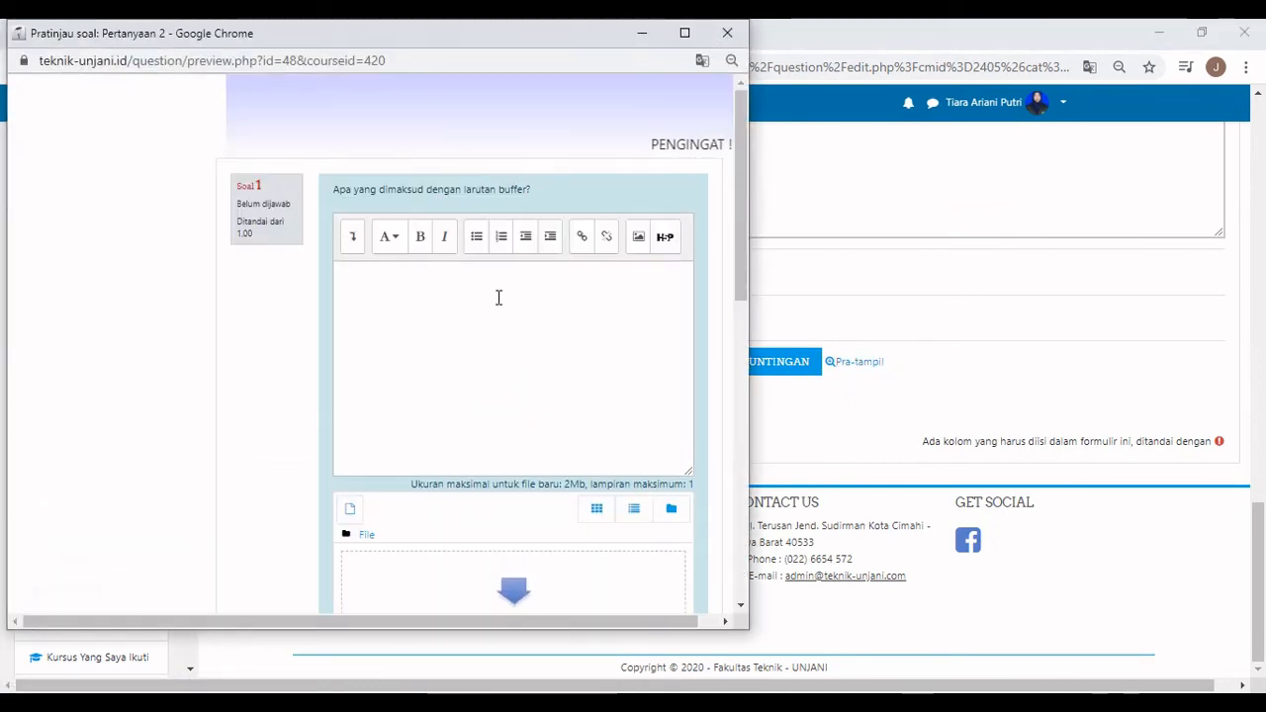
{"action": "scroll", "coordinate": [498, 297], "scroll_direction": "down", "scroll_amount": 1}
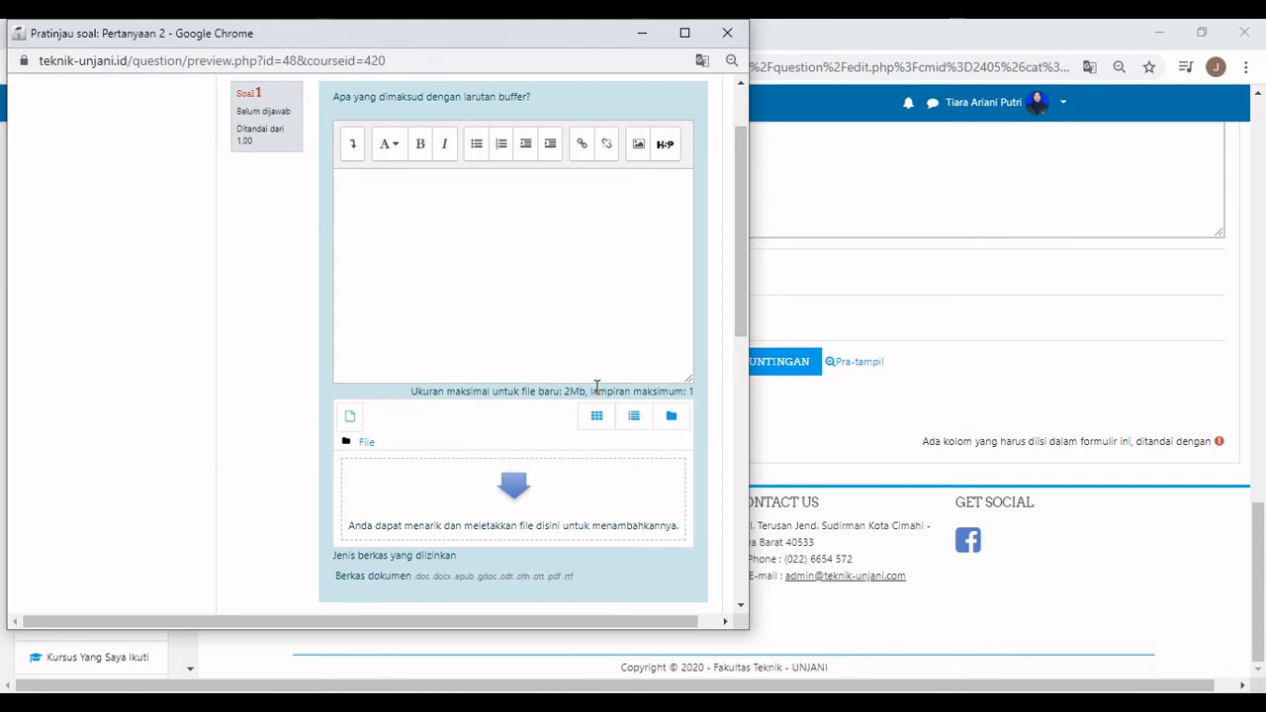
{"action": "scroll", "coordinate": [597, 387], "scroll_direction": "down", "scroll_amount": 2}
{"action": "scroll", "coordinate": [596, 387], "scroll_direction": "down", "scroll_amount": 1}
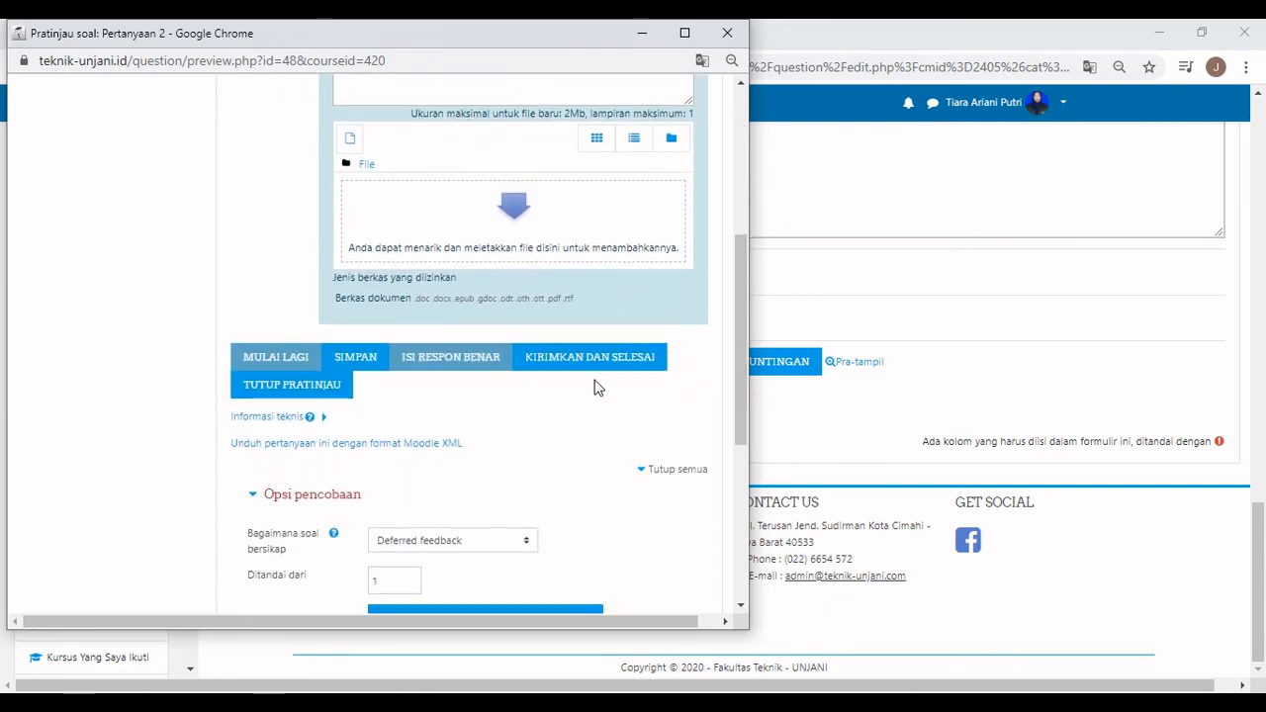
{"action": "left_click", "coordinate": [576, 356]}
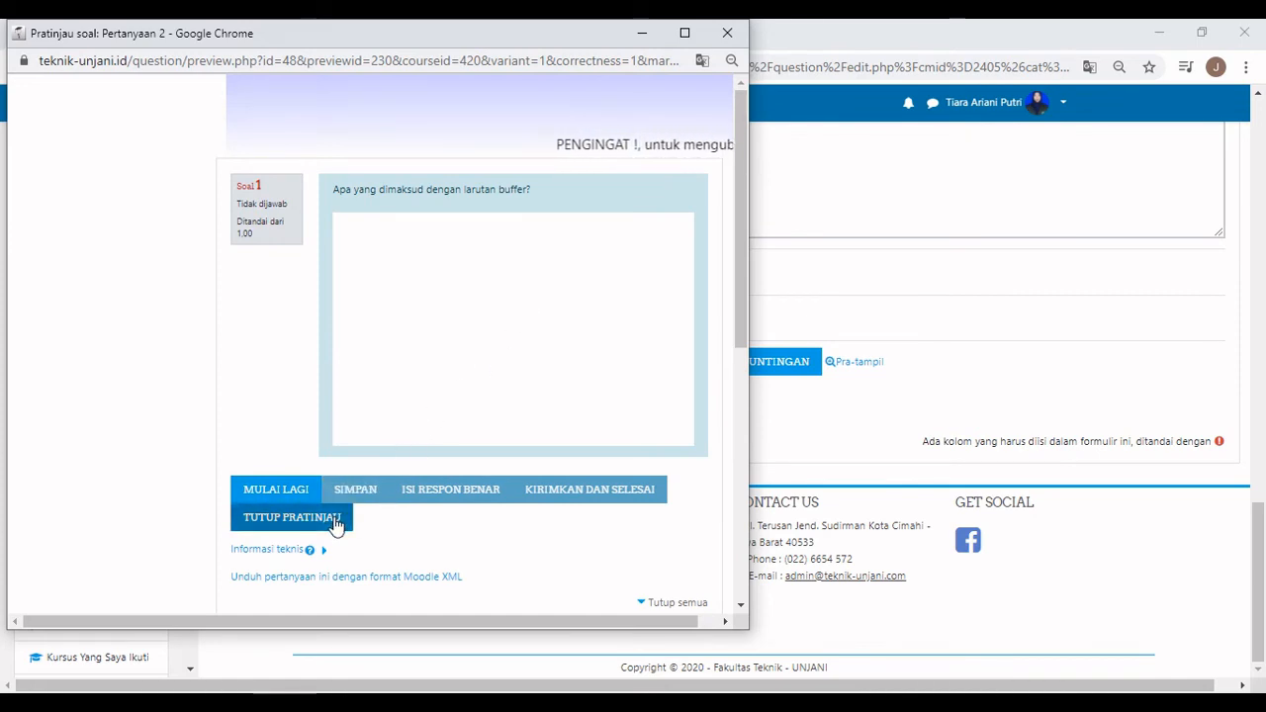
{"action": "left_click", "coordinate": [337, 521]}
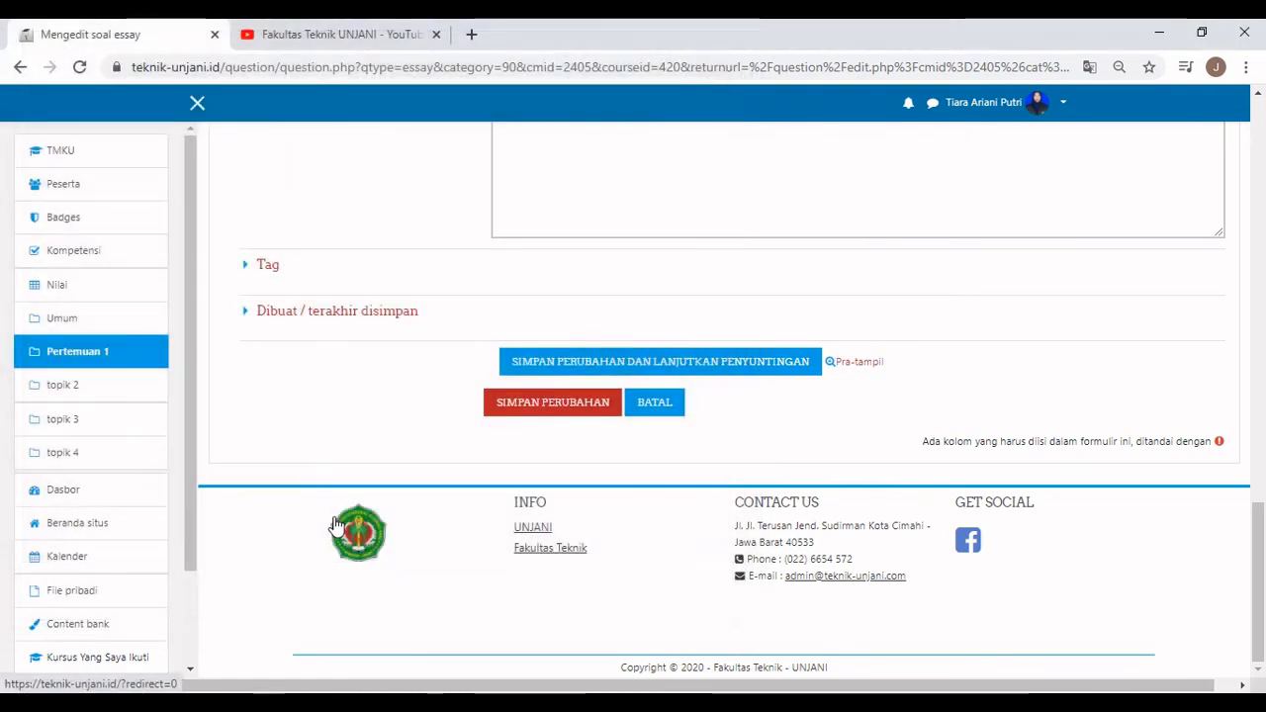
Save Pertanyaan 2, then go to the question bank's Impor page and review the form.
{"action": "left_click", "coordinate": [533, 403]}
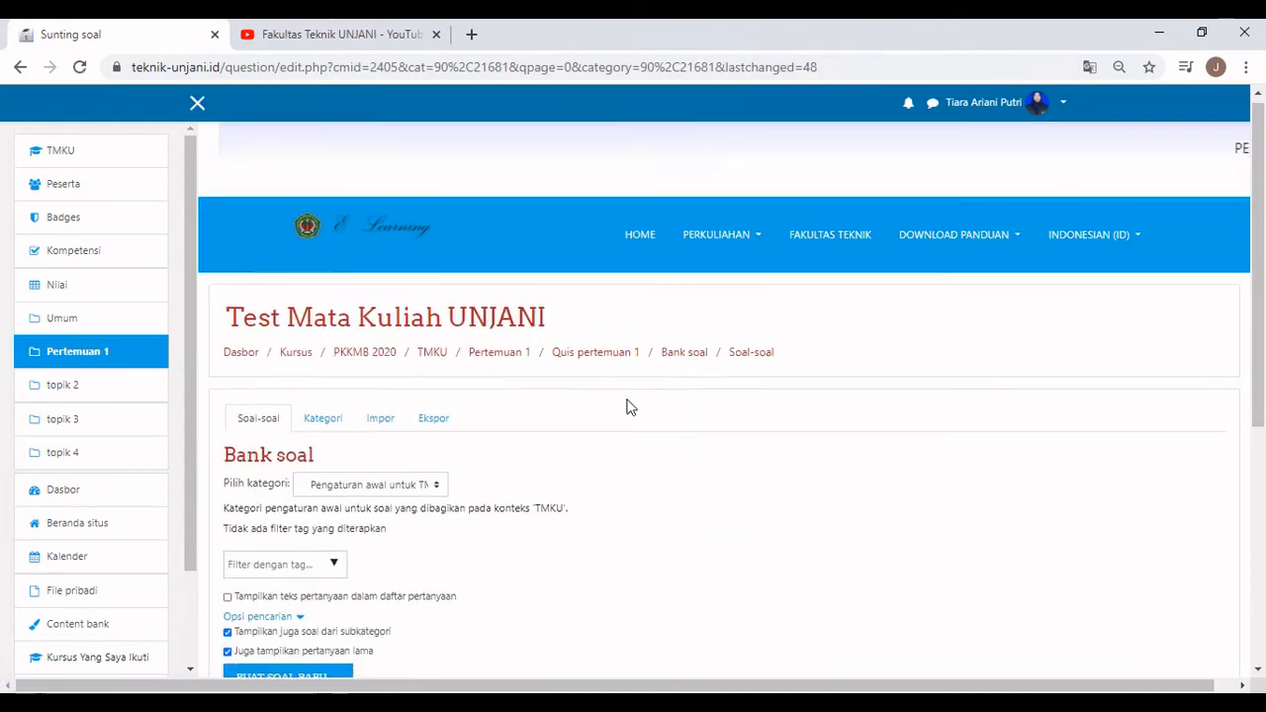
{"action": "scroll", "coordinate": [666, 395], "scroll_direction": "down", "scroll_amount": 2}
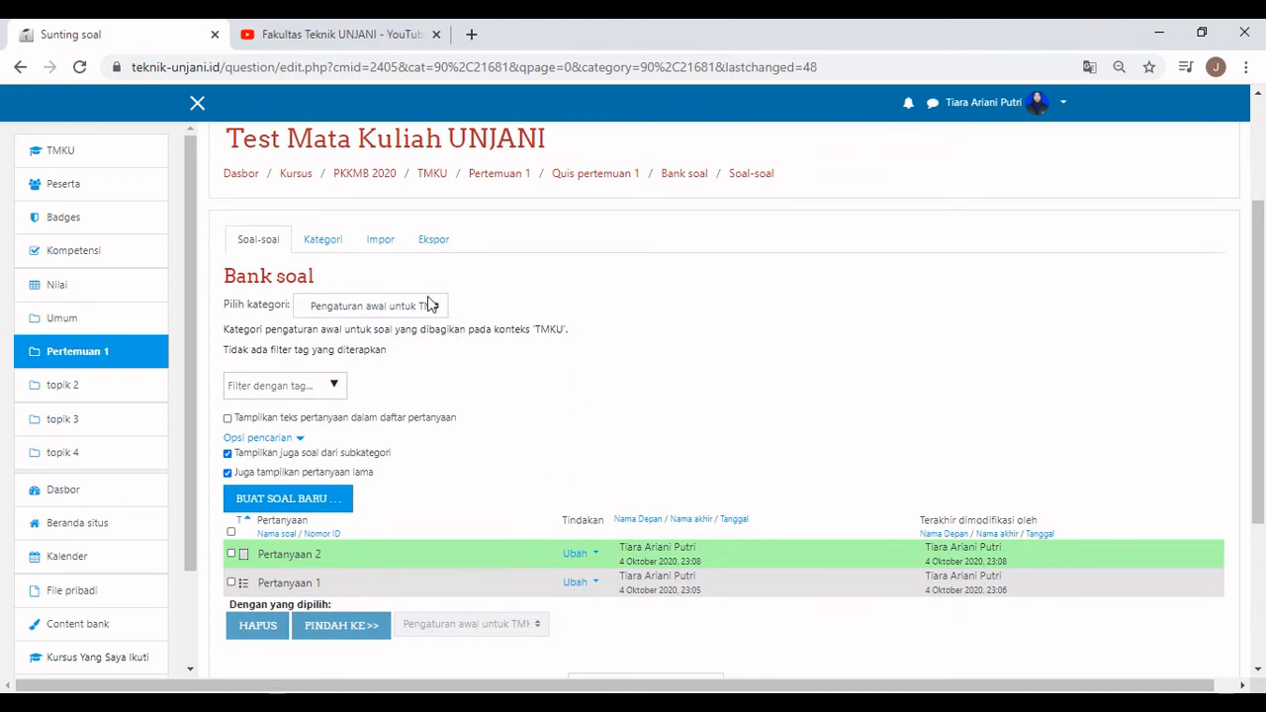
{"action": "left_click", "coordinate": [380, 238]}
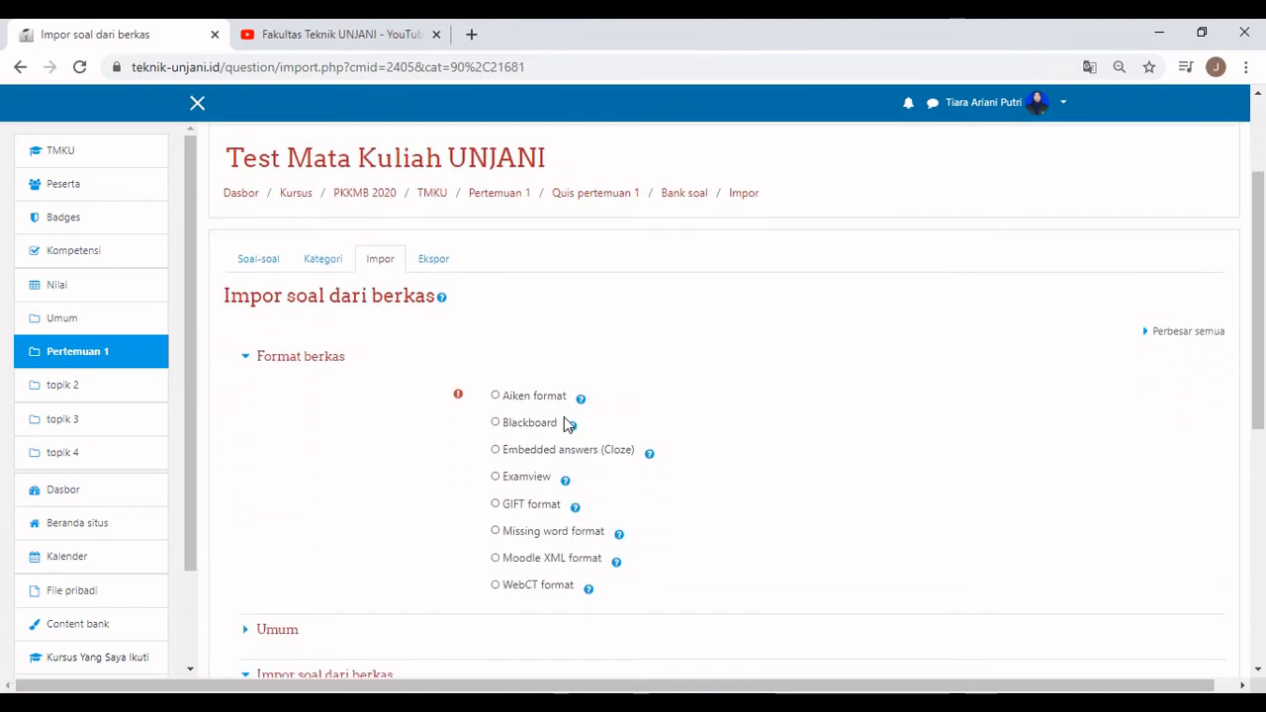
{"action": "scroll", "coordinate": [566, 423], "scroll_direction": "down", "scroll_amount": 1}
{"action": "scroll", "coordinate": [566, 423], "scroll_direction": "down", "scroll_amount": 2}
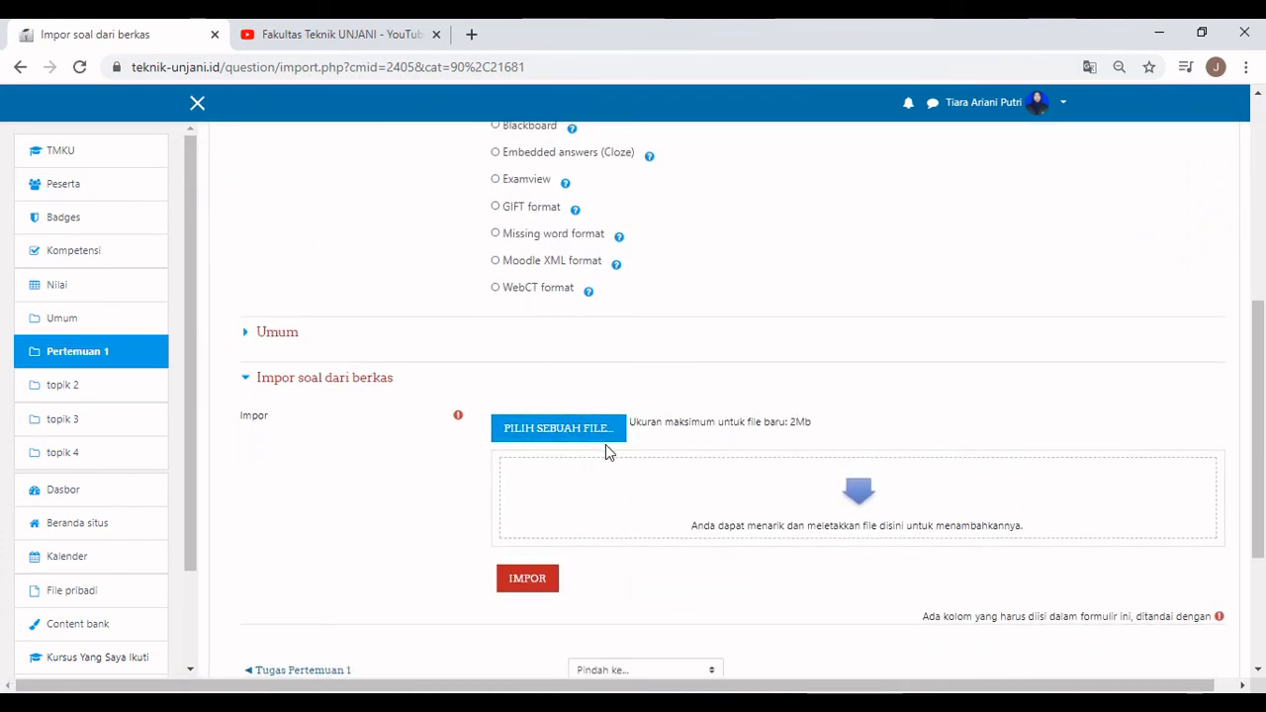
{"action": "scroll", "coordinate": [607, 450], "scroll_direction": "down", "scroll_amount": 1}
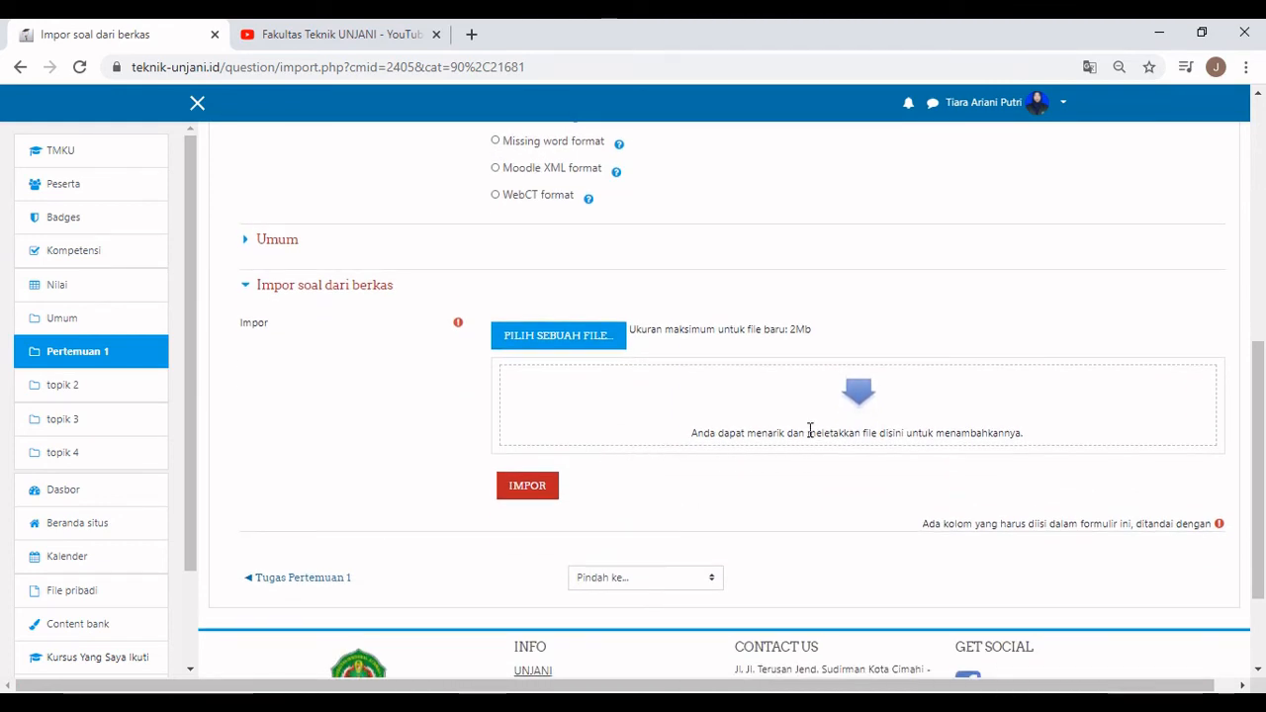
{"action": "scroll", "coordinate": [809, 431], "scroll_direction": "up", "scroll_amount": 5}
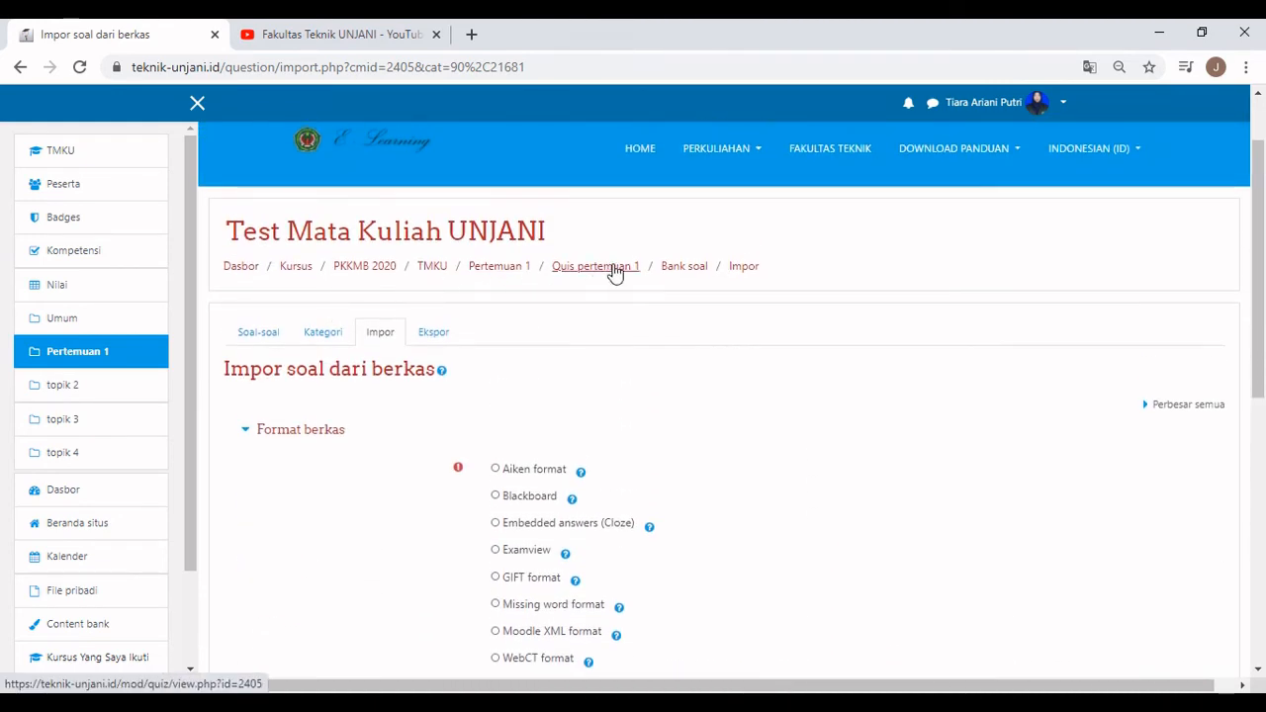
Go to Quis pertemuan 1, enter Edit quiz, and show the Tambah options.
{"action": "left_click", "coordinate": [599, 269]}
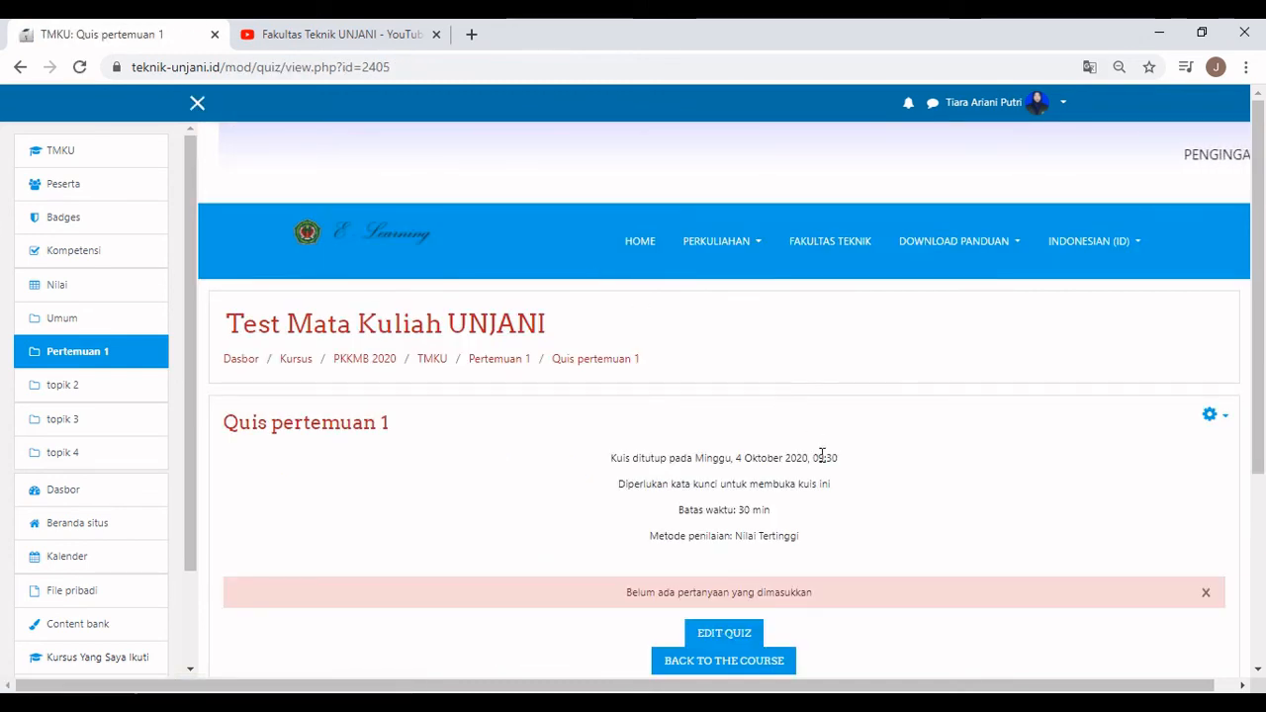
{"action": "scroll", "coordinate": [822, 461], "scroll_direction": "down", "scroll_amount": 2}
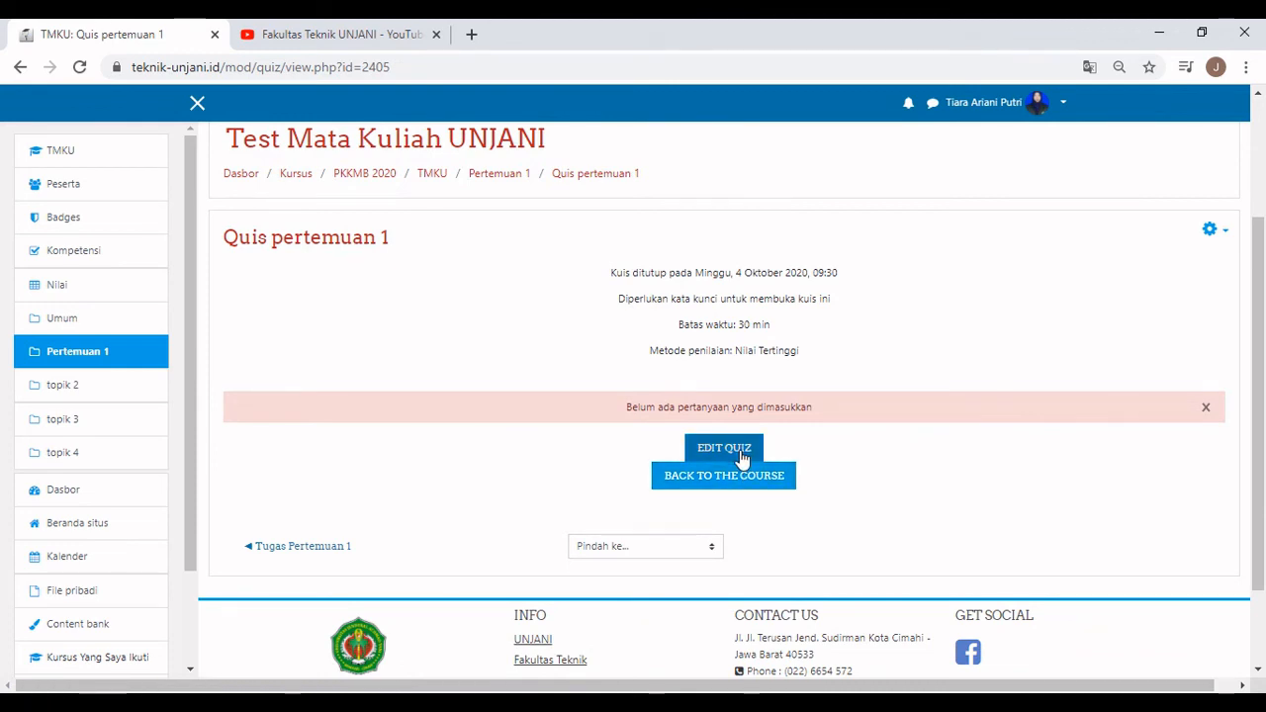
{"action": "left_click", "coordinate": [742, 458]}
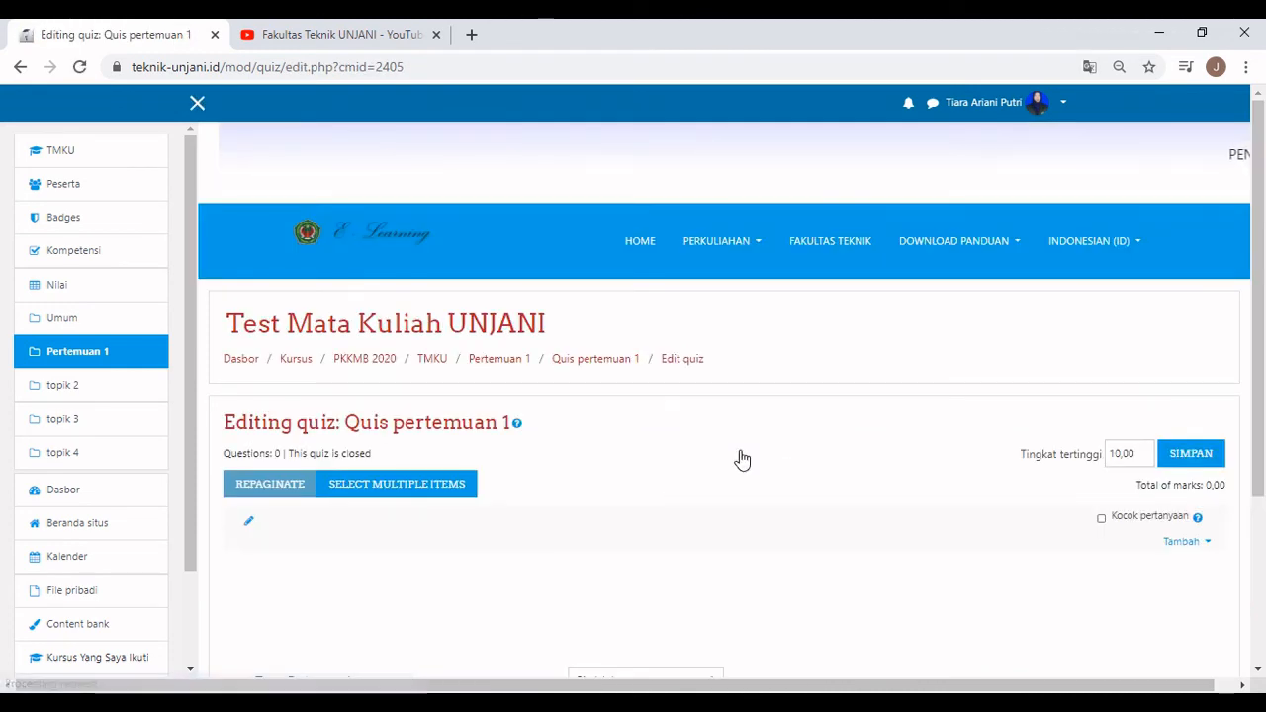
{"action": "scroll", "coordinate": [742, 458], "scroll_direction": "down", "scroll_amount": 2}
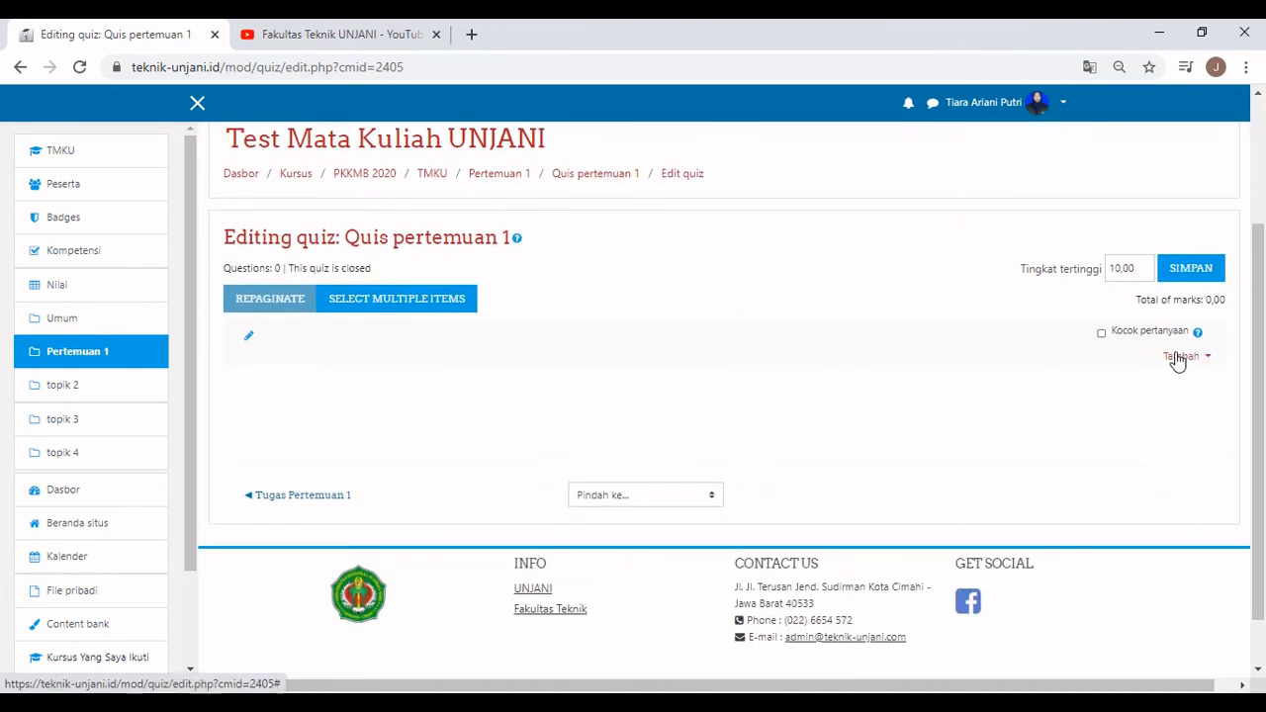
{"action": "left_click", "coordinate": [1178, 358]}
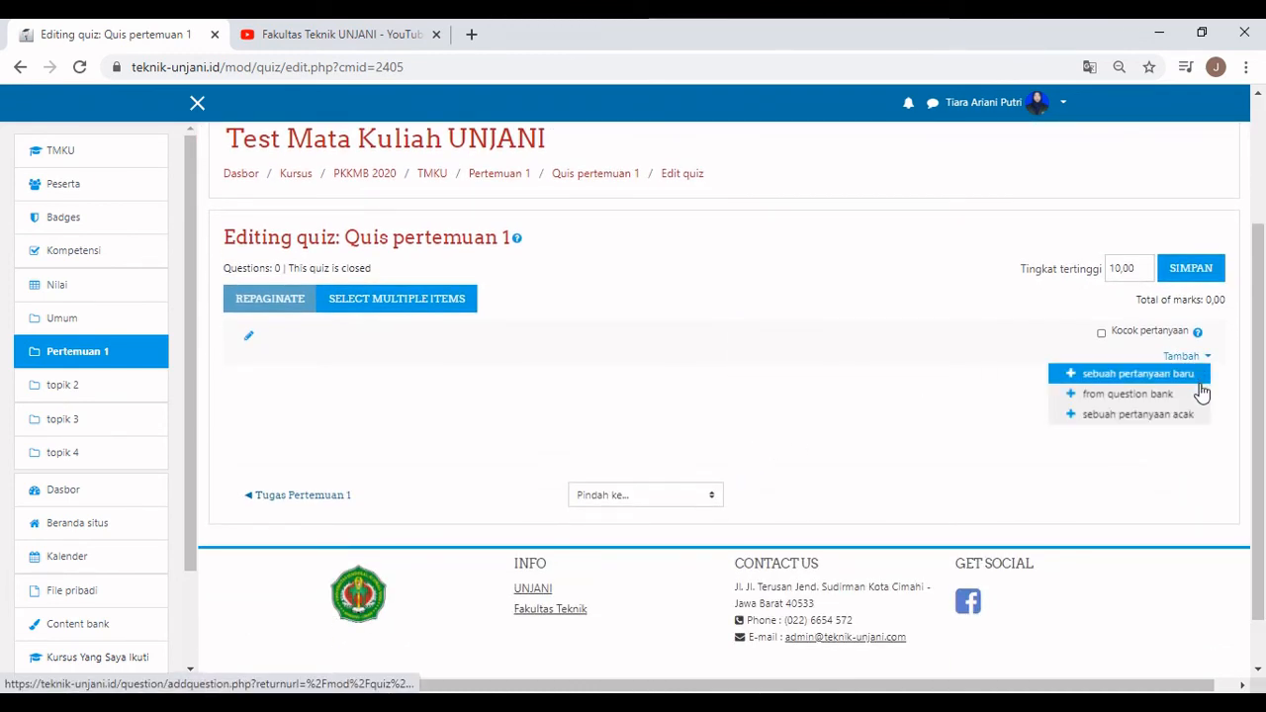
Add Pertanyaan 1 and Pertanyaan 2 from the question bank to Quis pertemuan 1.
{"action": "left_click", "coordinate": [1123, 396]}
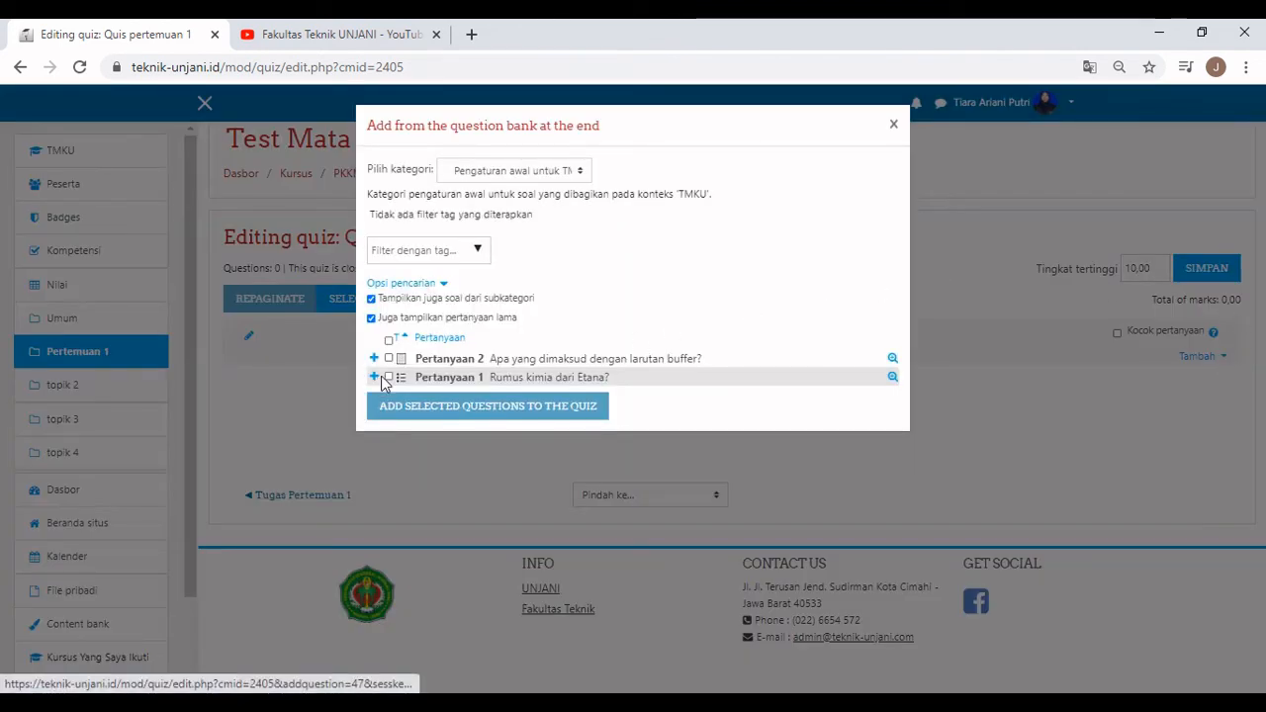
{"action": "left_click", "coordinate": [389, 377]}
{"action": "left_click", "coordinate": [389, 358]}
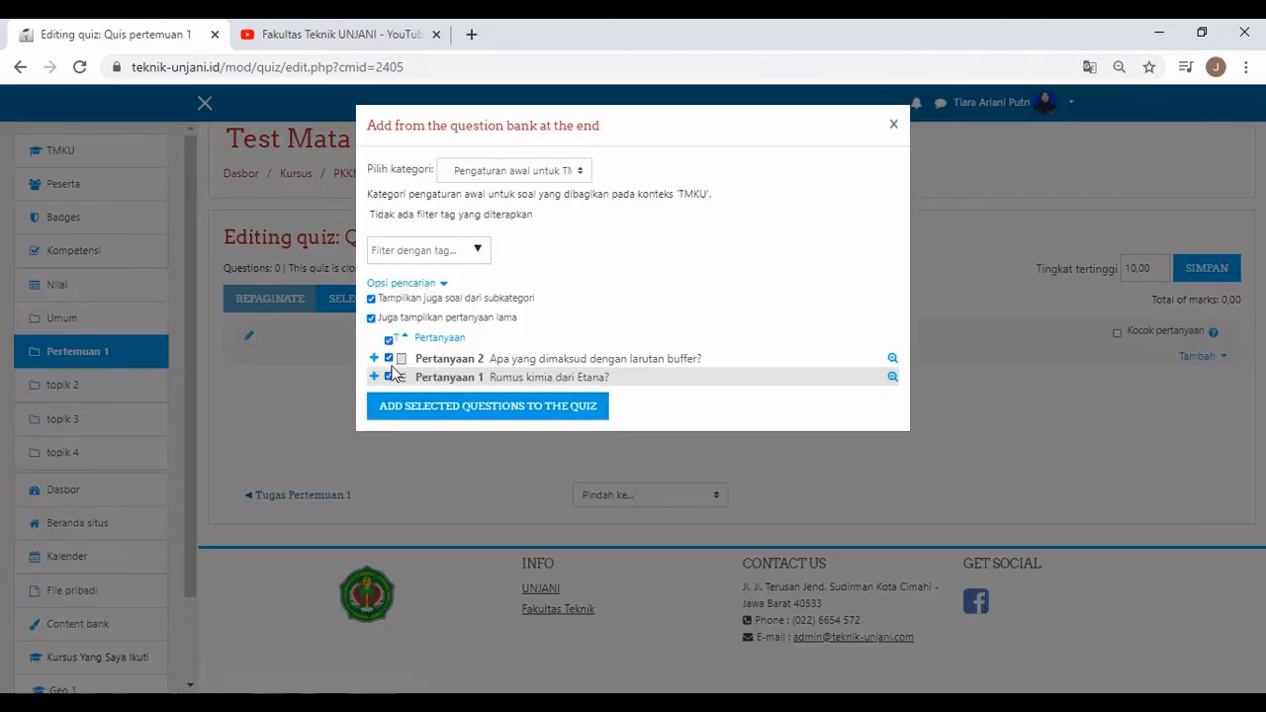
{"action": "left_click", "coordinate": [491, 407]}
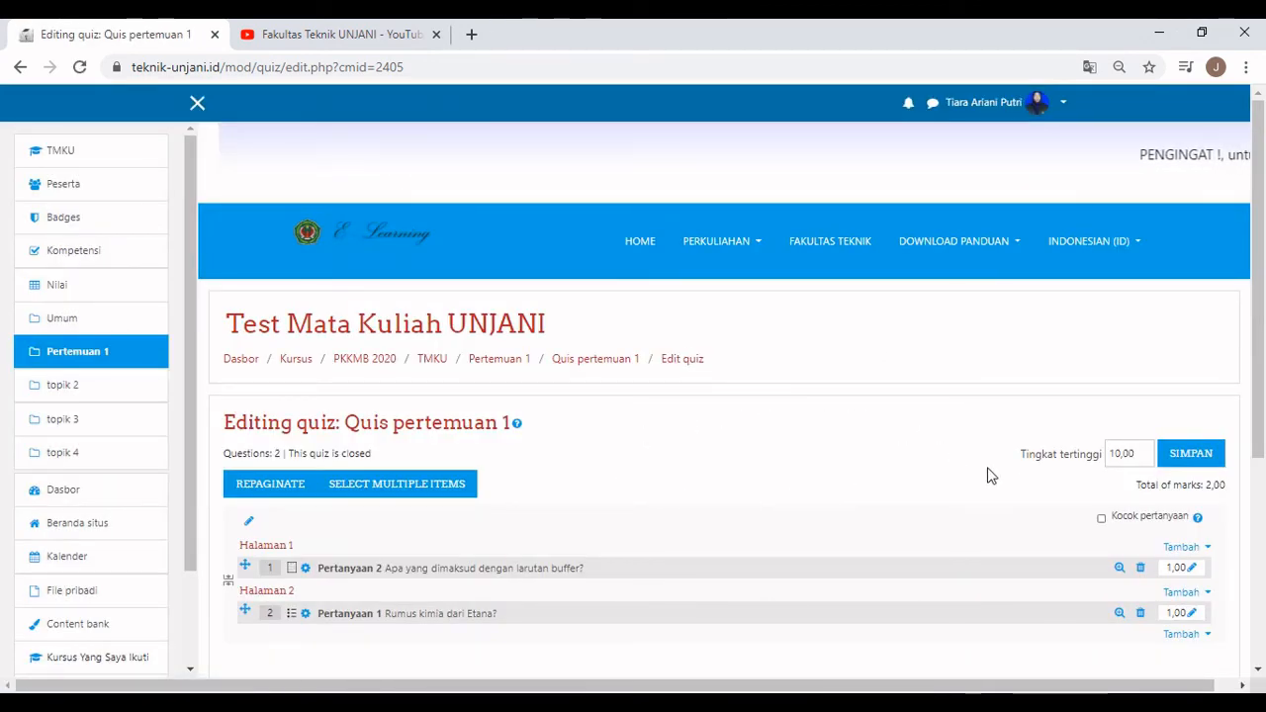
{"action": "scroll", "coordinate": [1052, 506], "scroll_direction": "down", "scroll_amount": 1}
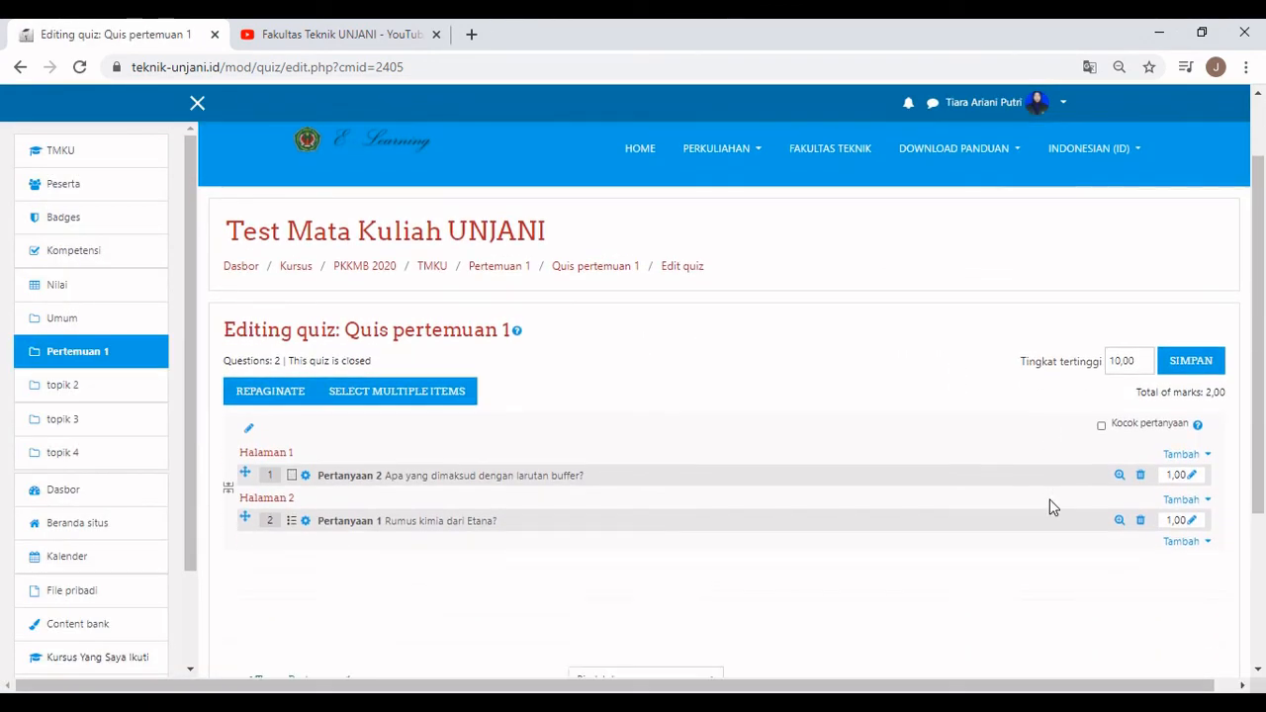
Enable 'Kocok pertanyaan' to shuffle question order, then go back to the Quis pertemuan 1 overview.
{"action": "left_click", "coordinate": [1102, 427]}
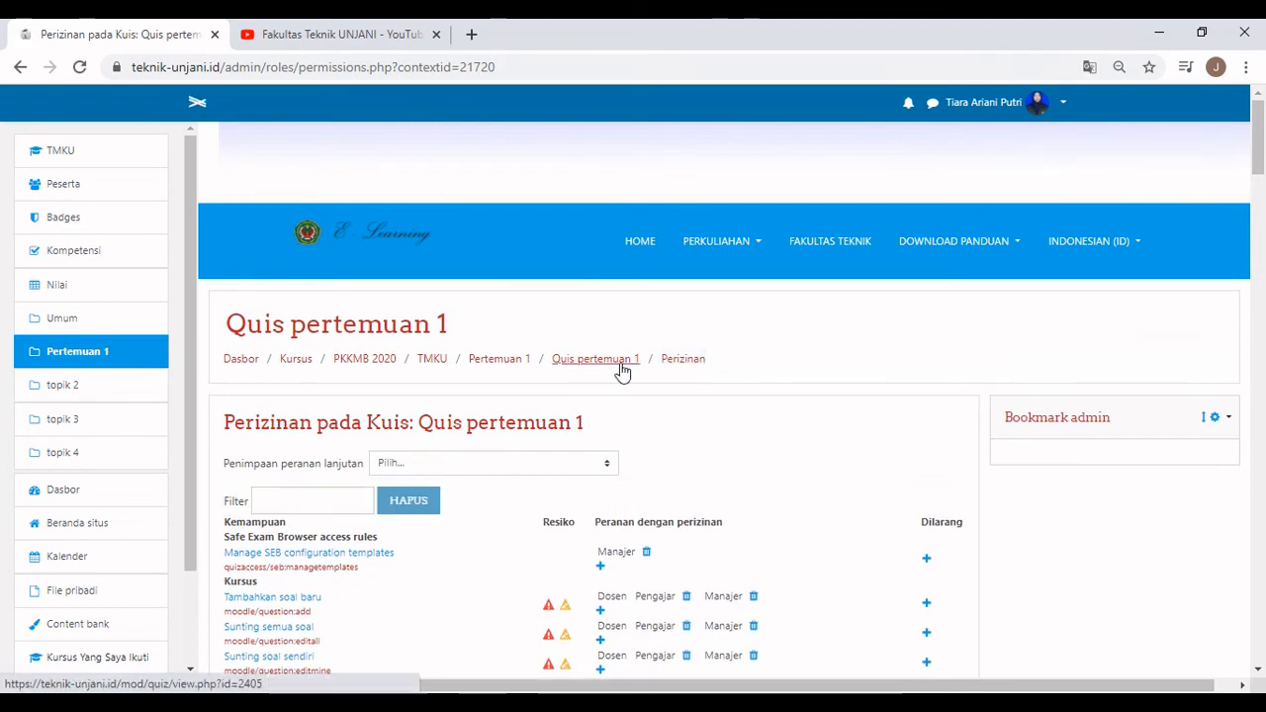
{"action": "left_click", "coordinate": [619, 360]}
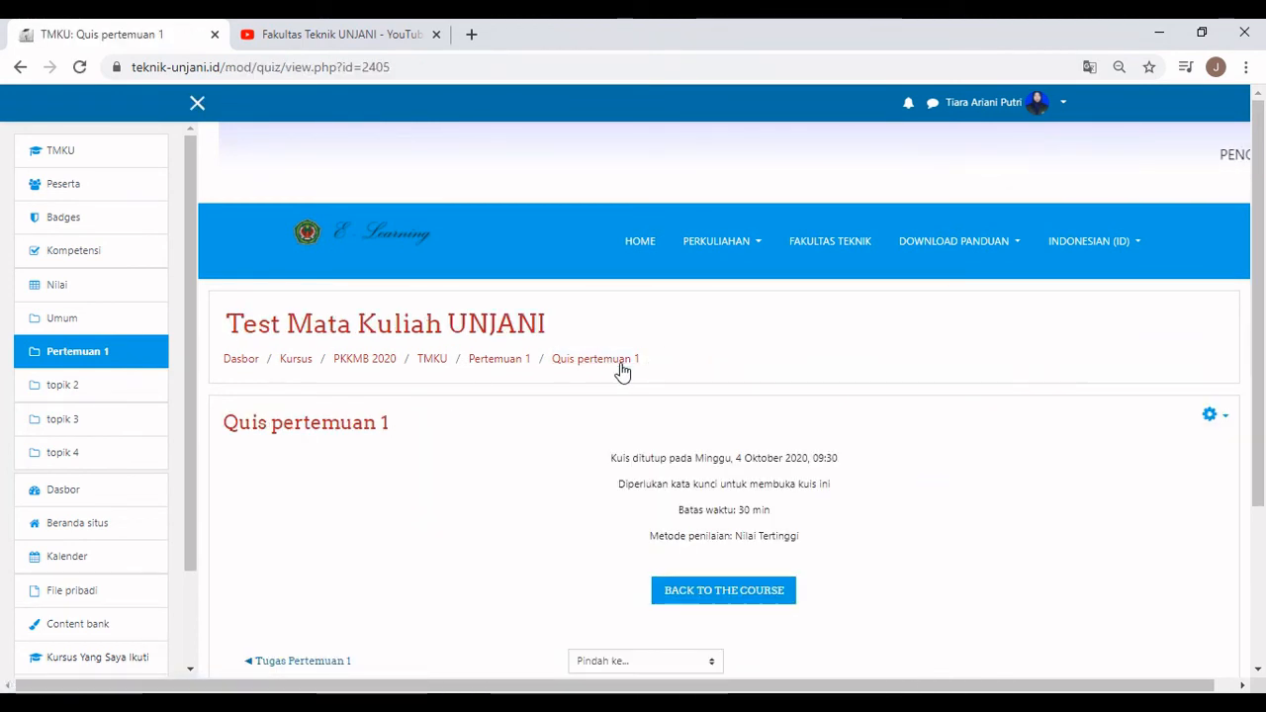
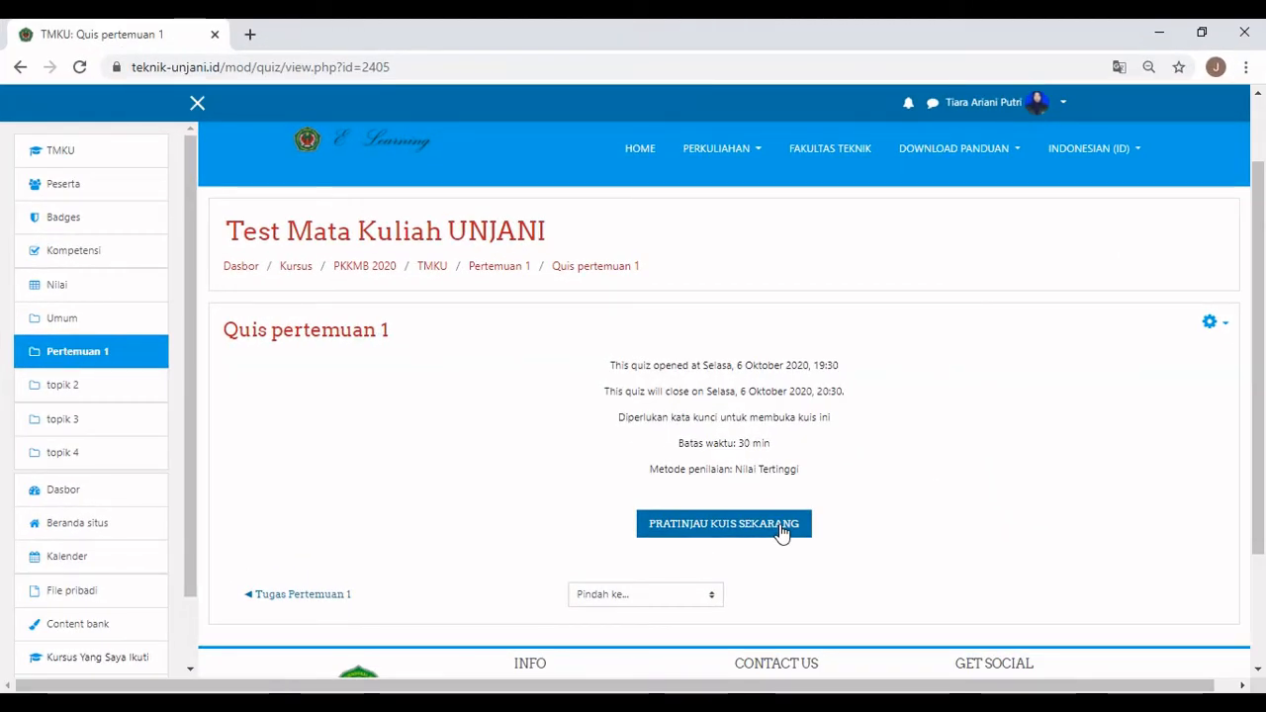
Start the Quis pertemuan 1 preview with the quiz password and answer question 1 with 'larutan'.
{"action": "left_click", "coordinate": [782, 527]}
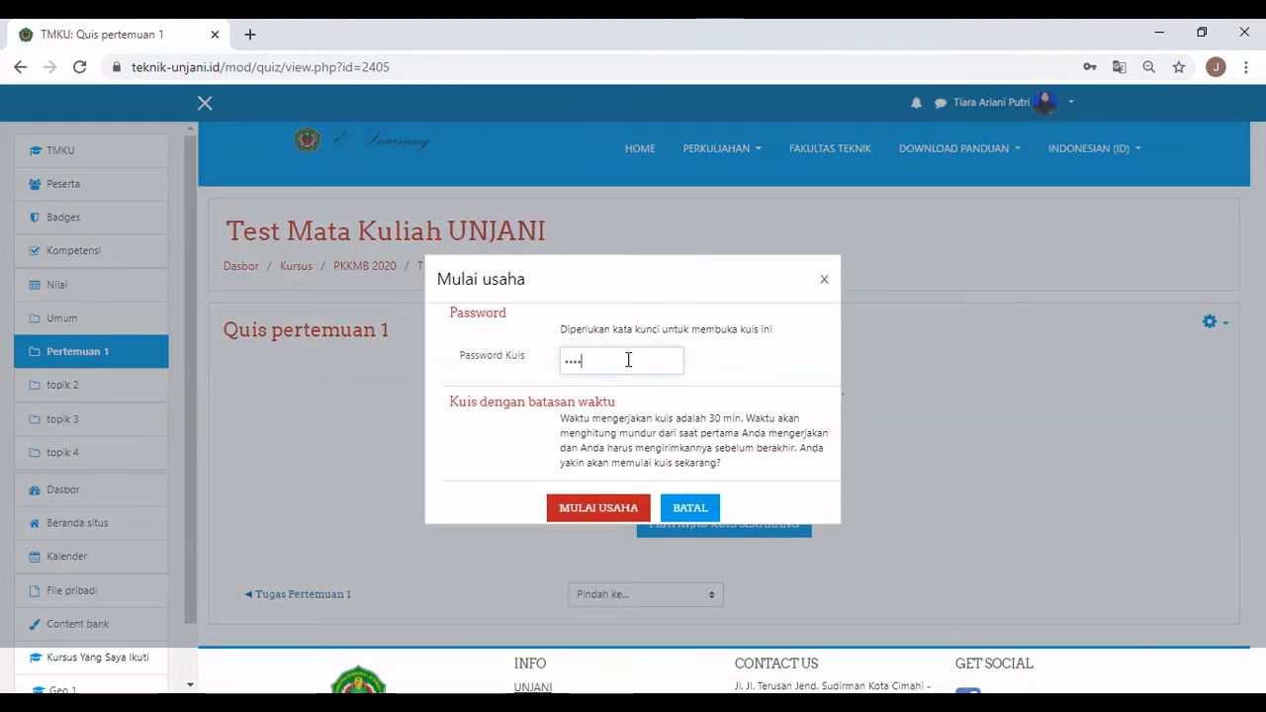
{"action": "type", "text": "1"}
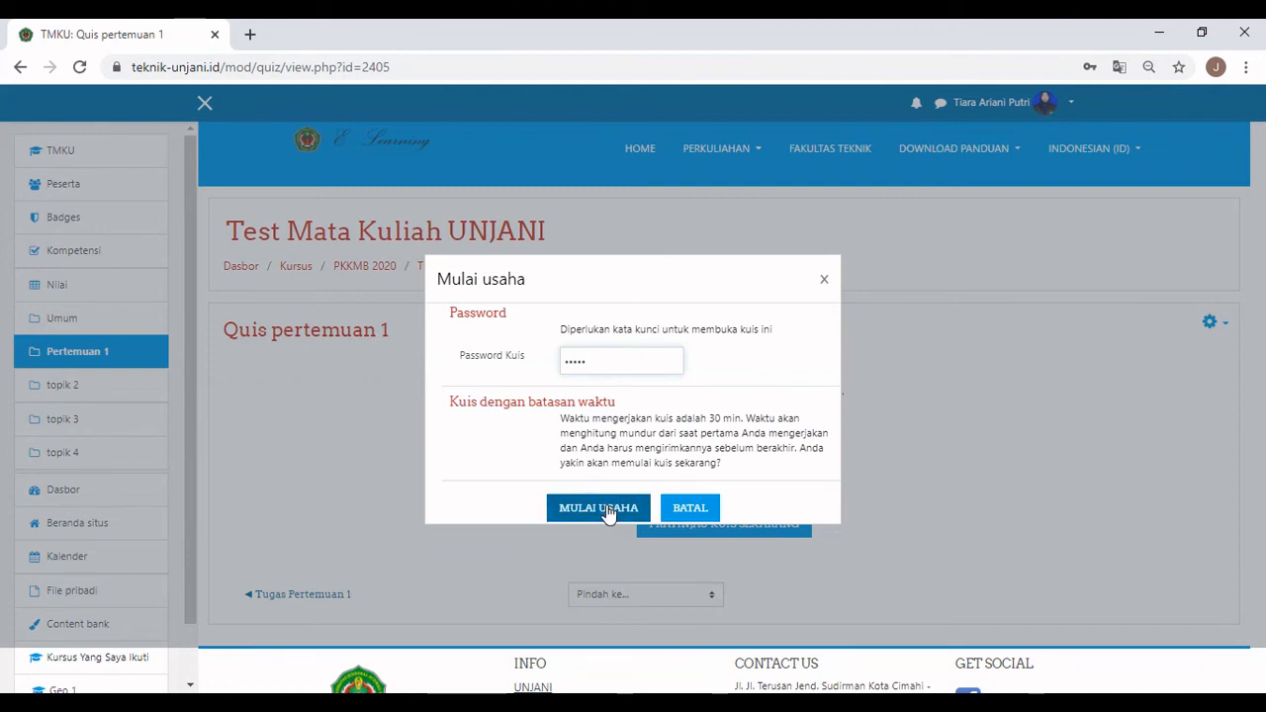
{"action": "left_click", "coordinate": [601, 509]}
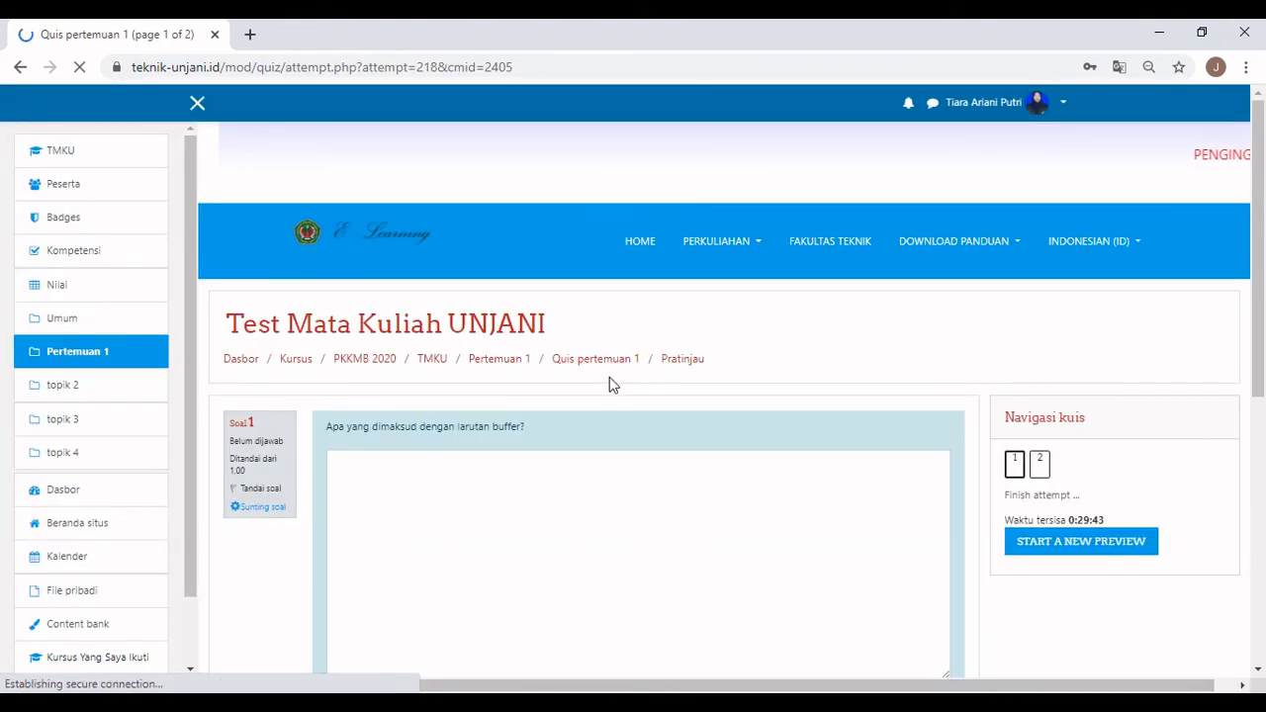
{"action": "scroll", "coordinate": [611, 385], "scroll_direction": "down", "scroll_amount": 3}
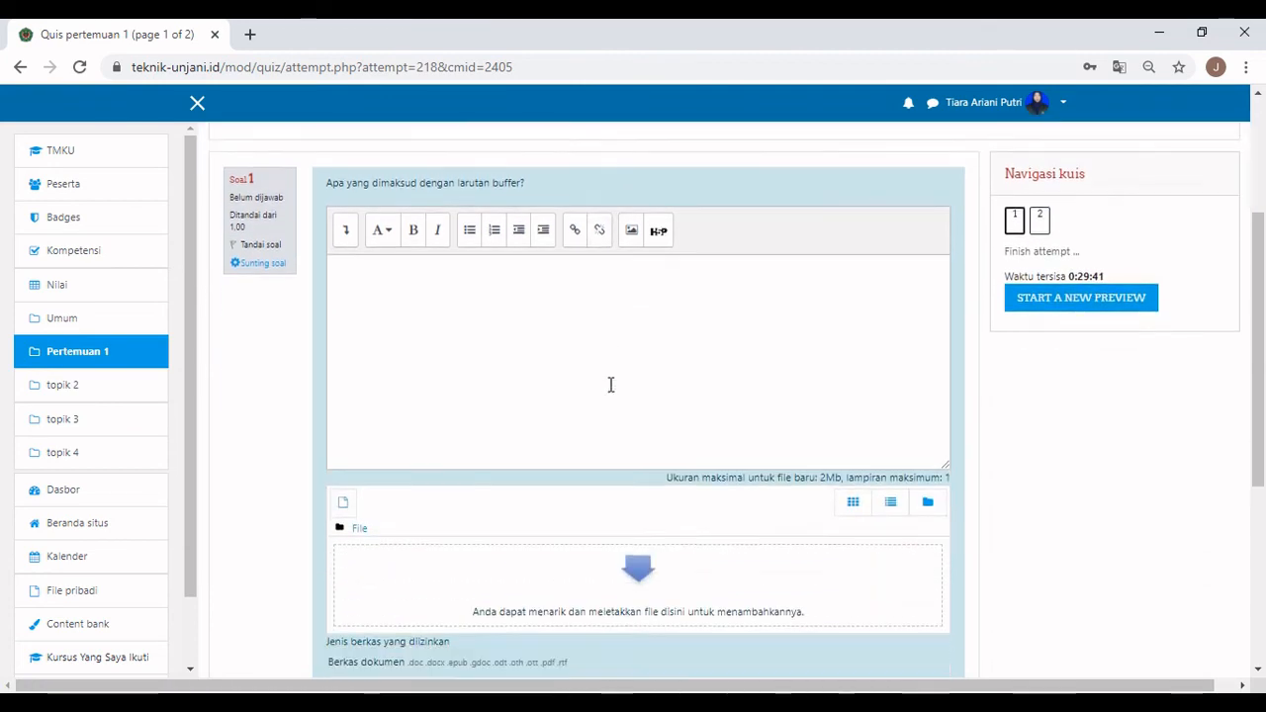
{"action": "scroll", "coordinate": [611, 385], "scroll_direction": "down", "scroll_amount": 2}
{"action": "scroll", "coordinate": [611, 393], "scroll_direction": "up", "scroll_amount": 3}
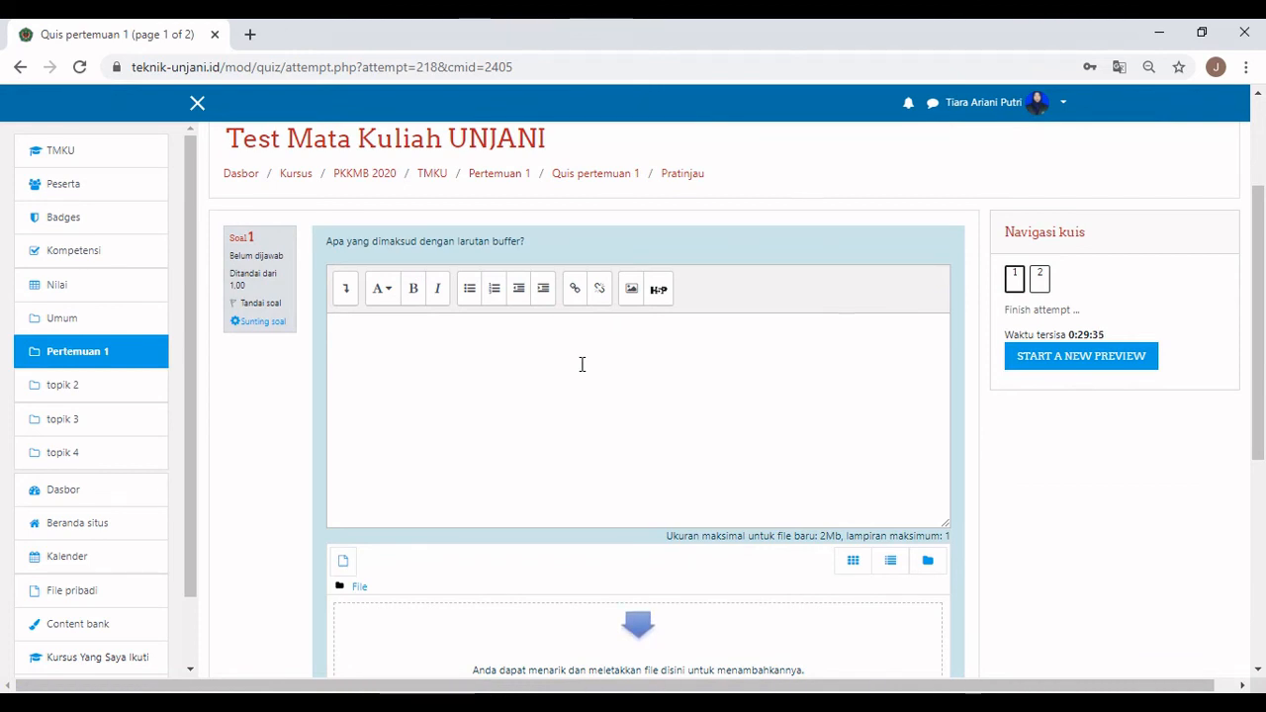
{"action": "type", "text": "larutan penyangga"}
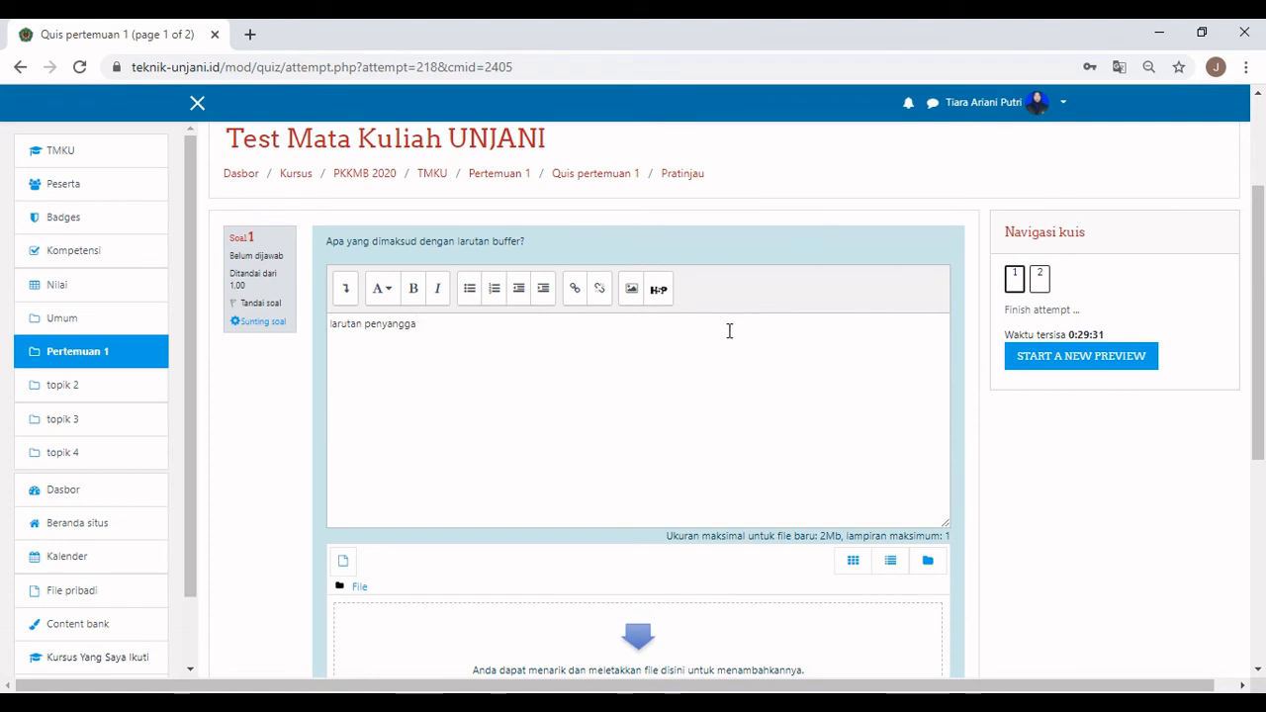
Answer question 2 with C2H6 as ethane's formula and finish the attempt.
{"action": "scroll", "coordinate": [729, 331], "scroll_direction": "down", "scroll_amount": 3}
{"action": "left_click", "coordinate": [863, 527]}
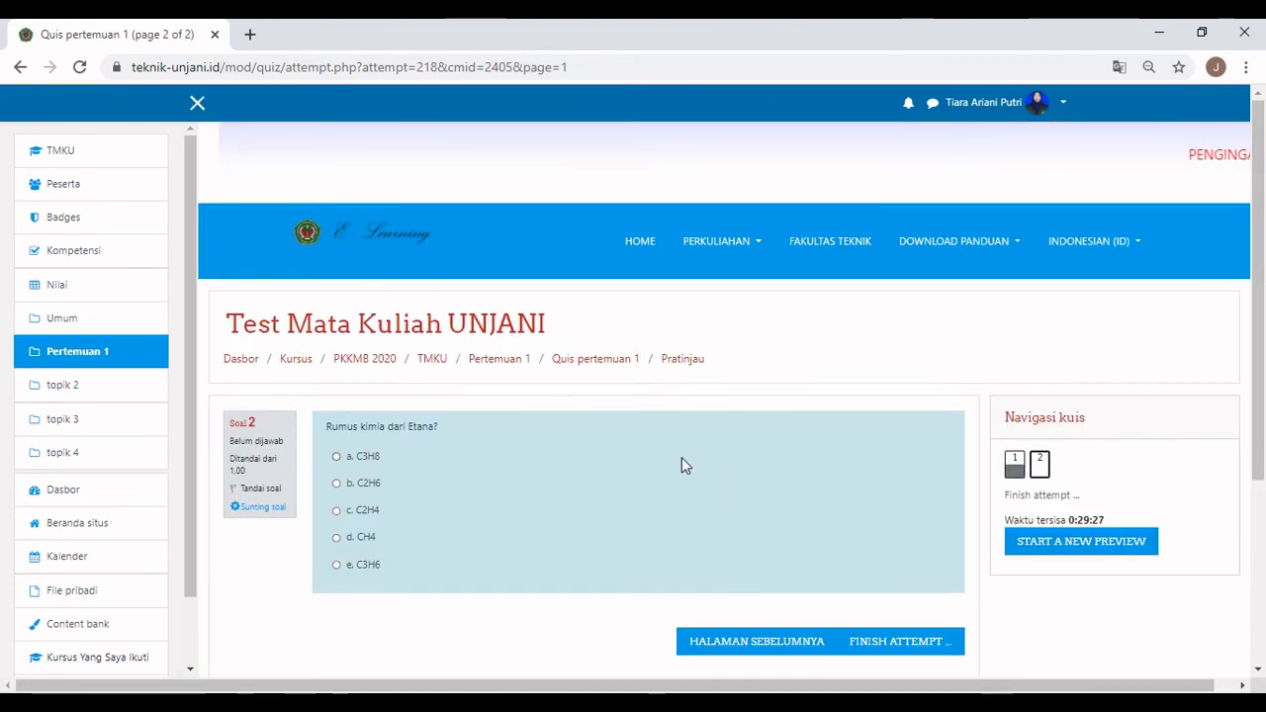
{"action": "left_click", "coordinate": [337, 485]}
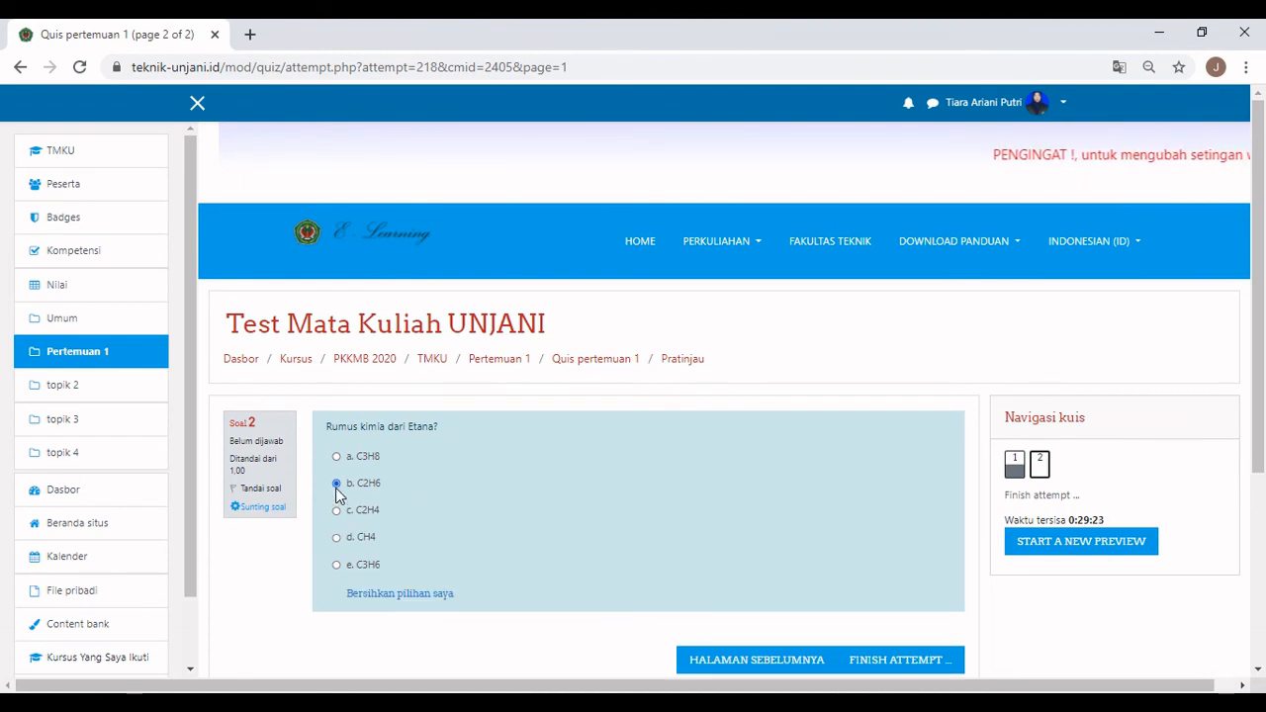
{"action": "scroll", "coordinate": [757, 603], "scroll_direction": "down", "scroll_amount": 2}
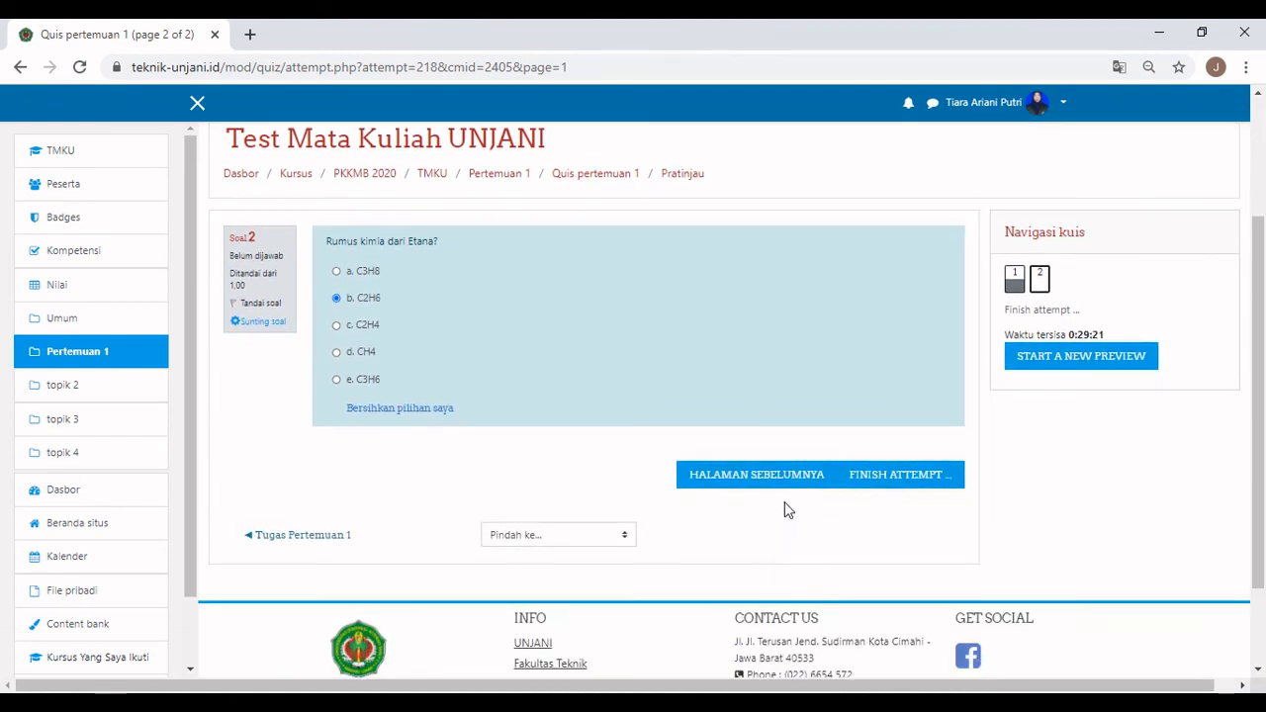
{"action": "left_click", "coordinate": [858, 483]}
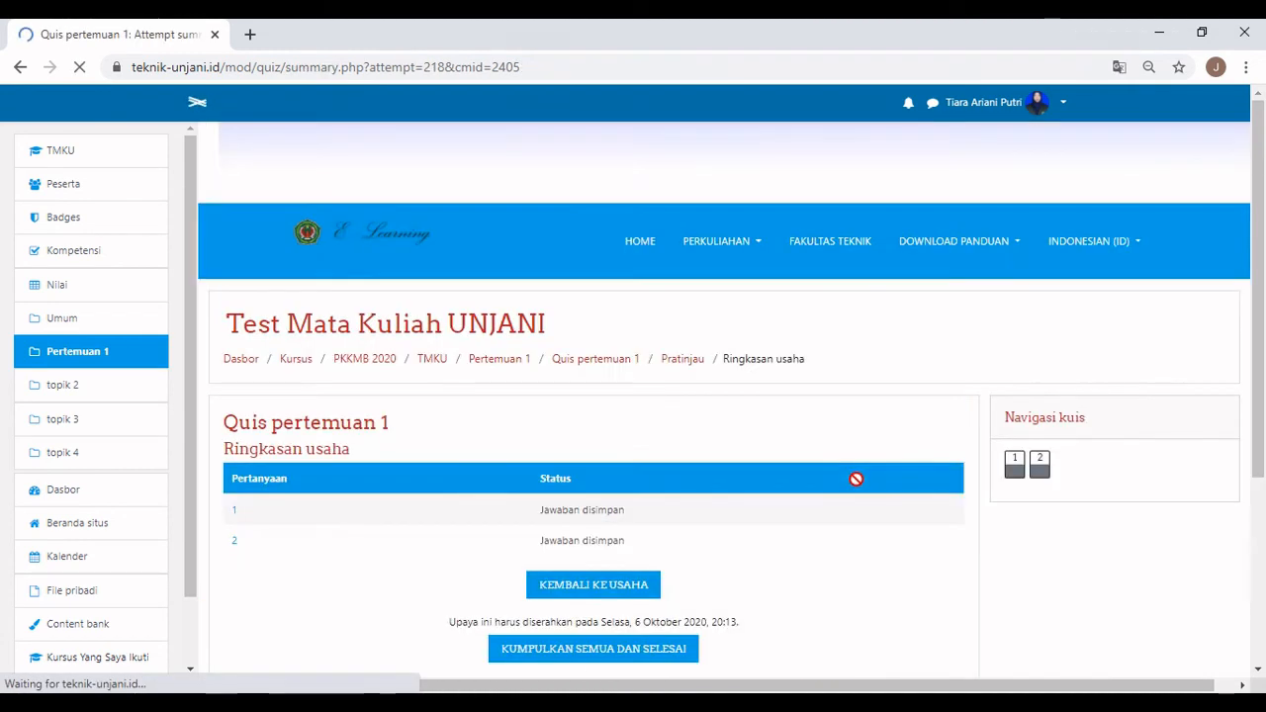
Submit all answers, confirm the submission, and scroll through the review showing question 2 correct.
{"action": "scroll", "coordinate": [855, 483], "scroll_direction": "down", "scroll_amount": 2}
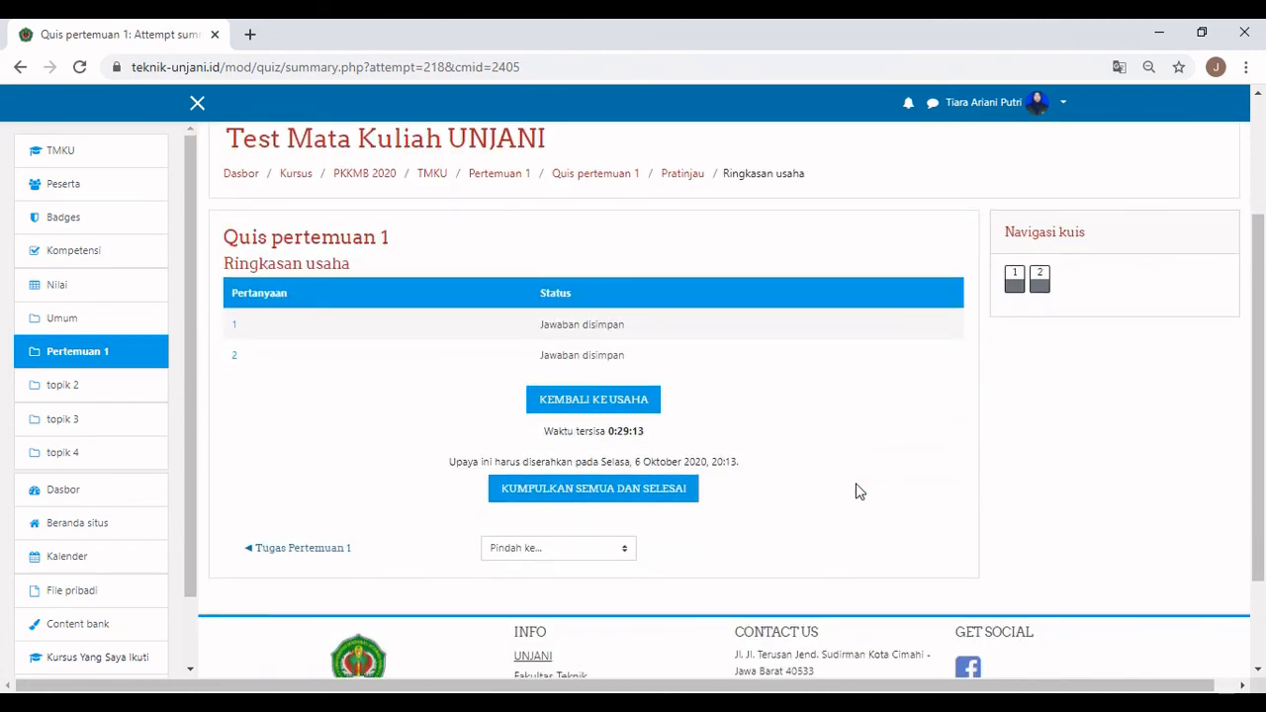
{"action": "left_click", "coordinate": [689, 500]}
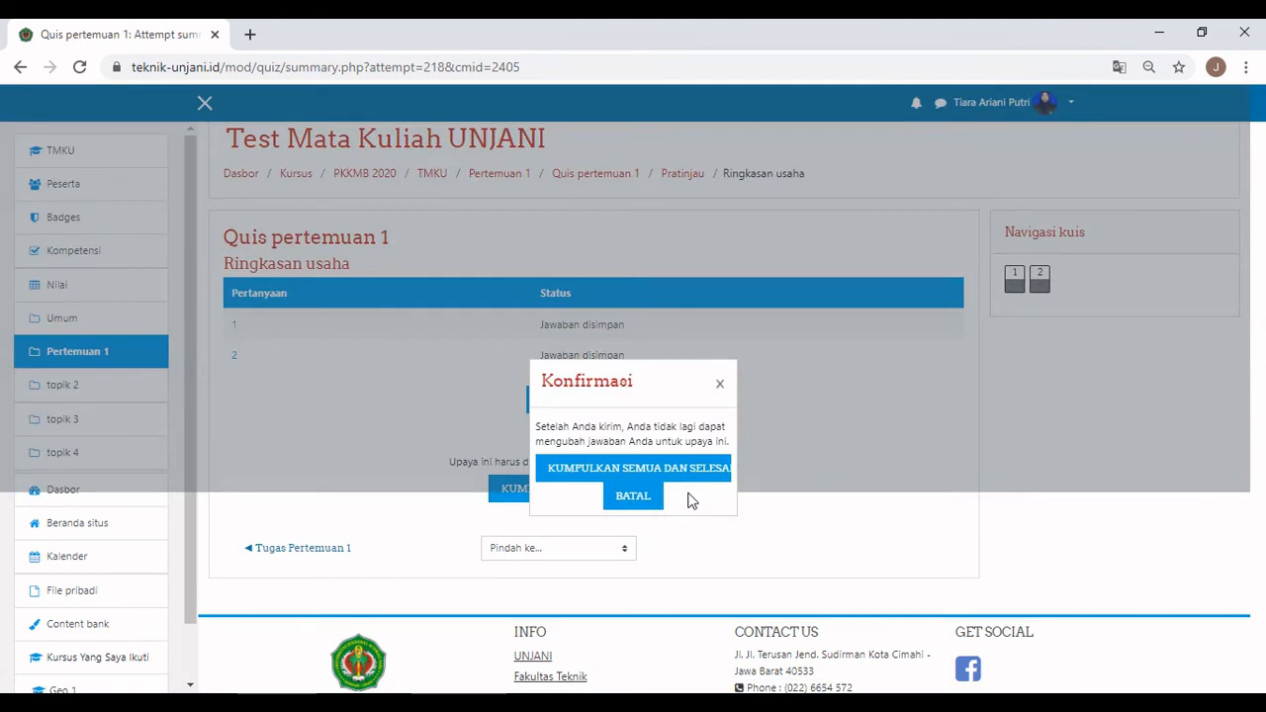
{"action": "left_click", "coordinate": [672, 479]}
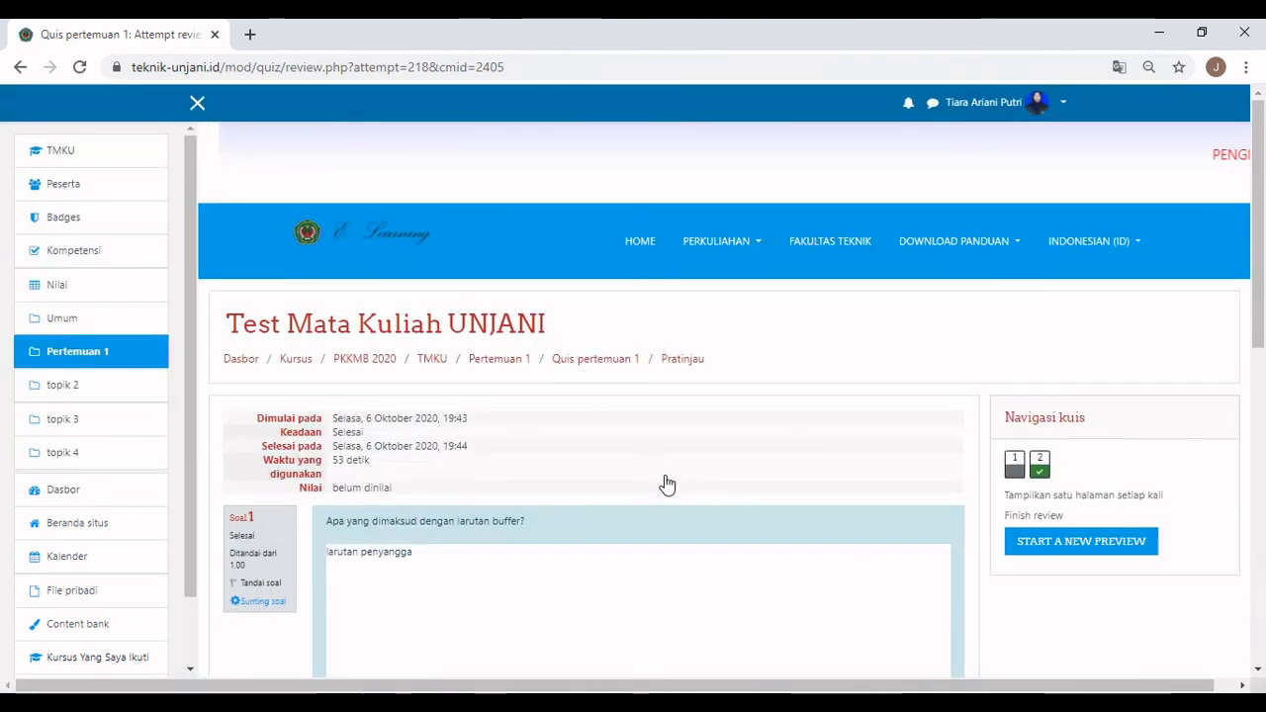
{"action": "scroll", "coordinate": [667, 483], "scroll_direction": "down", "scroll_amount": 2}
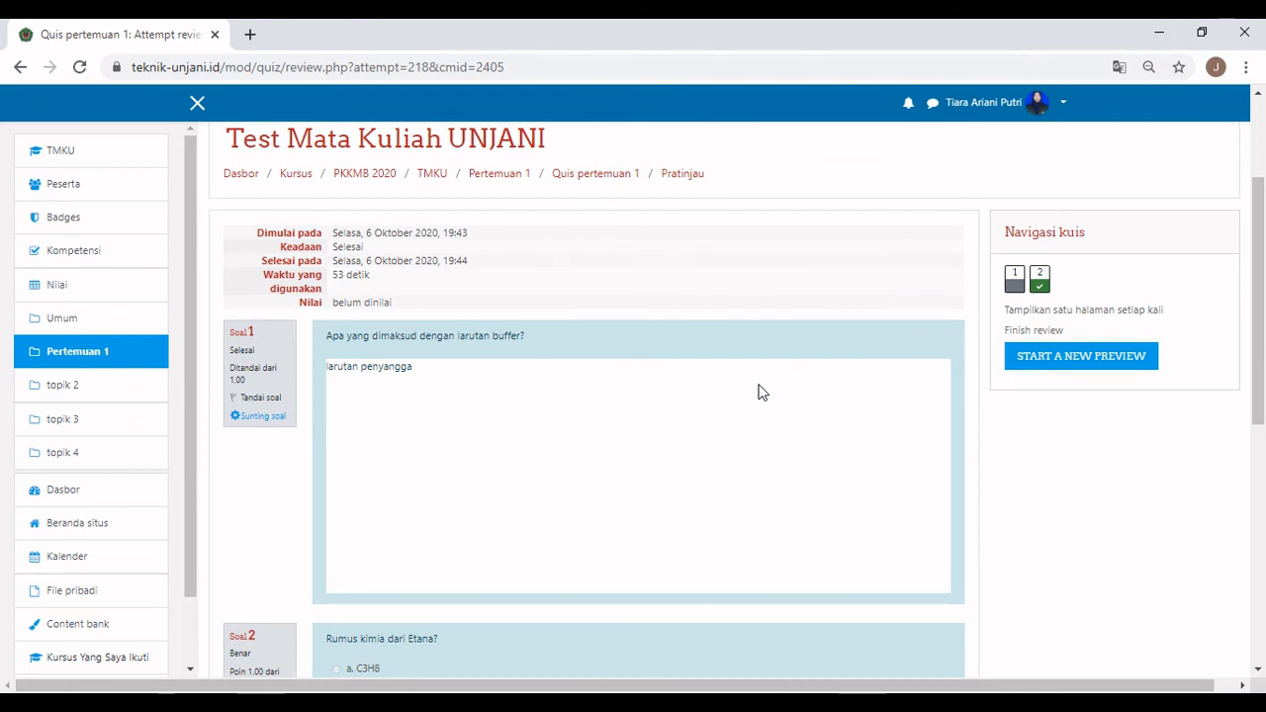
{"action": "scroll", "coordinate": [761, 393], "scroll_direction": "down", "scroll_amount": 1}
{"action": "scroll", "coordinate": [762, 393], "scroll_direction": "down", "scroll_amount": 2}
{"action": "scroll", "coordinate": [762, 393], "scroll_direction": "down", "scroll_amount": 4}
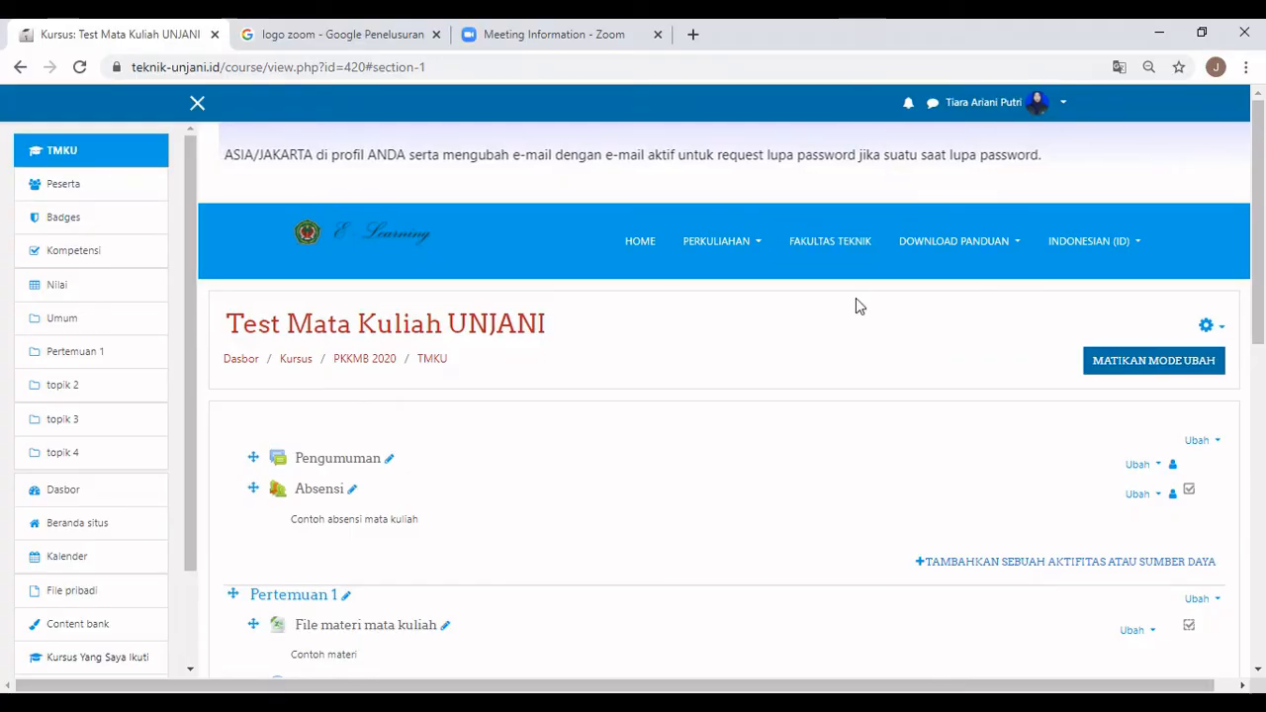
{"action": "scroll", "coordinate": [857, 311], "scroll_direction": "down", "scroll_amount": 4}
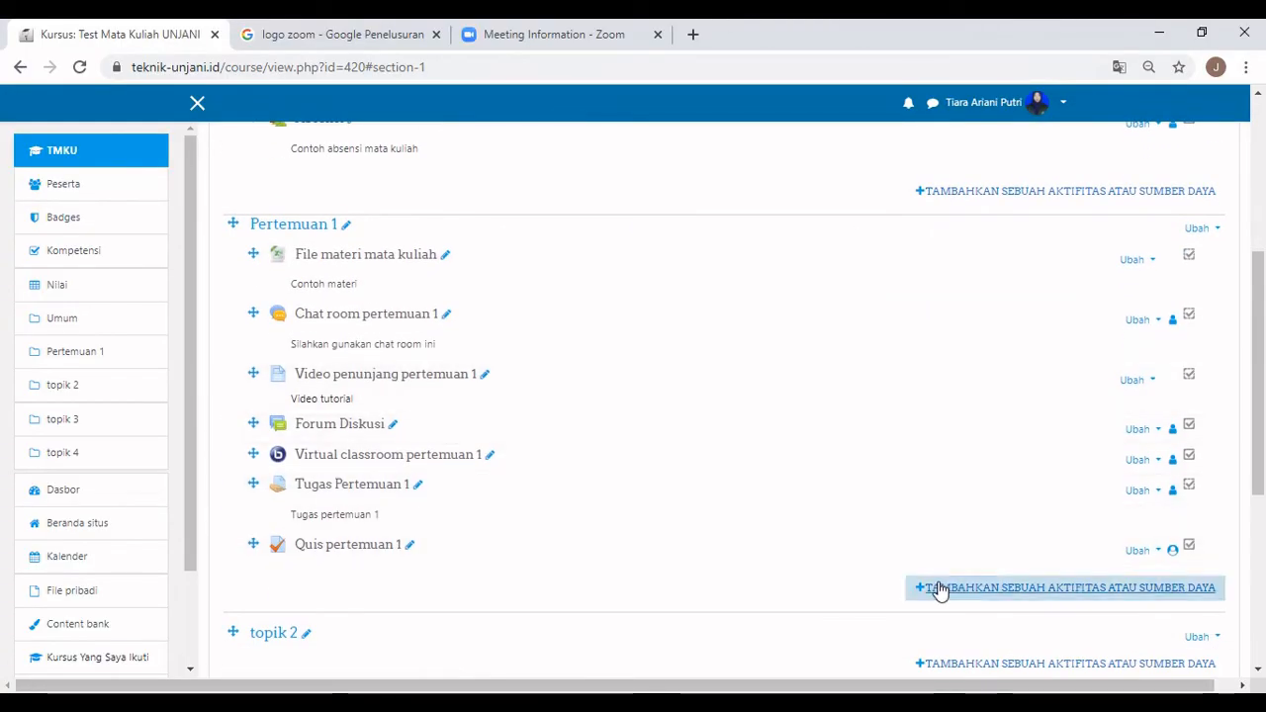
Add a new Label to Pertemuan 1 and copy a Zoom logo's image address from Google Images.
{"action": "left_click", "coordinate": [938, 588]}
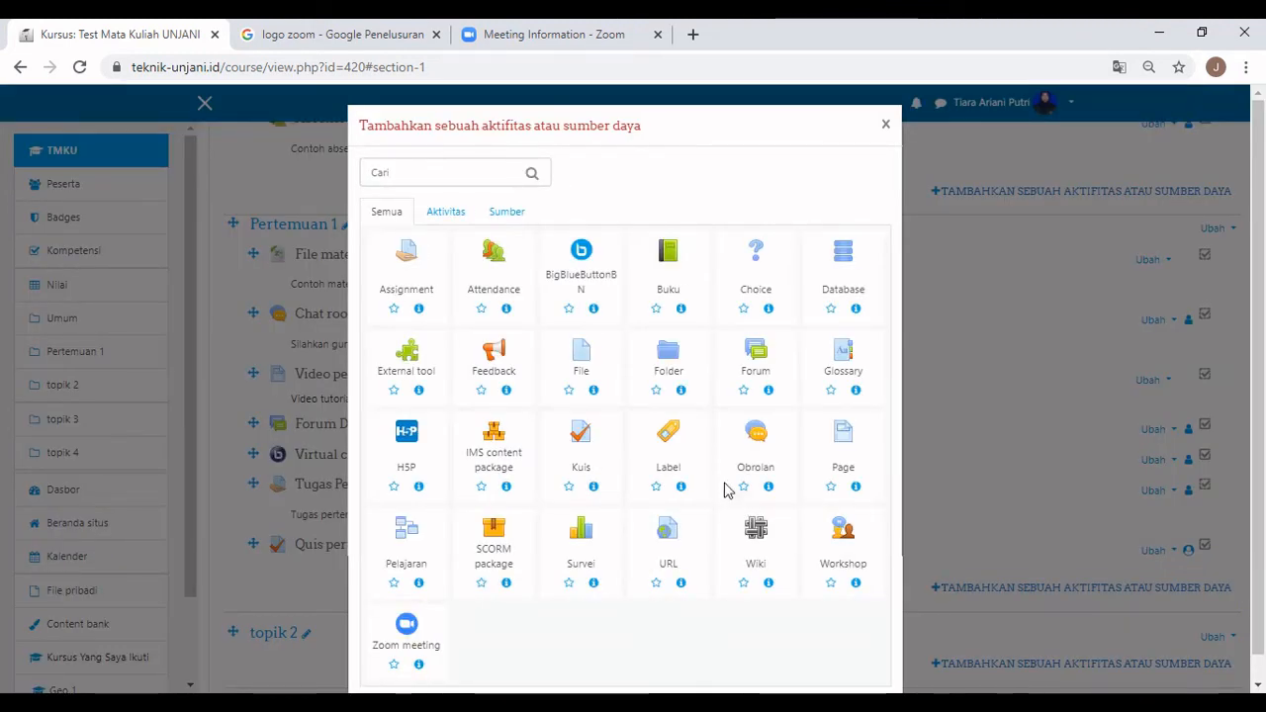
{"action": "left_click", "coordinate": [686, 450]}
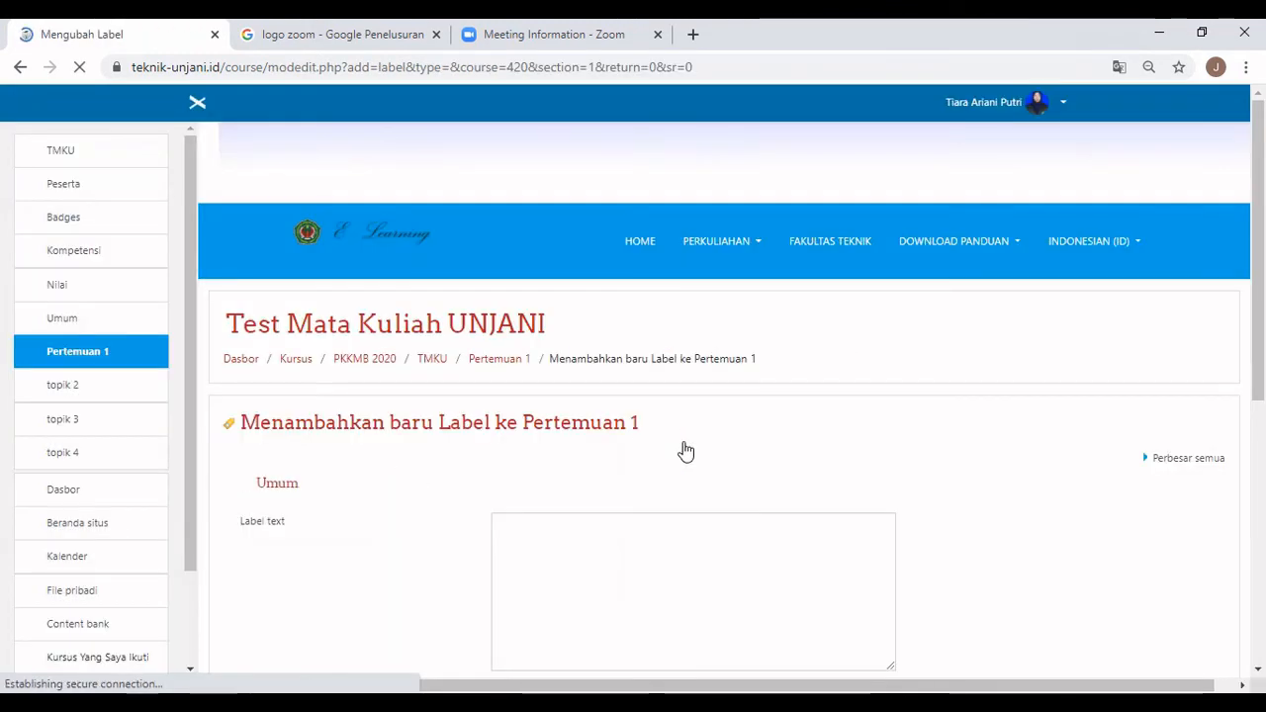
{"action": "scroll", "coordinate": [685, 435], "scroll_direction": "down", "scroll_amount": 1}
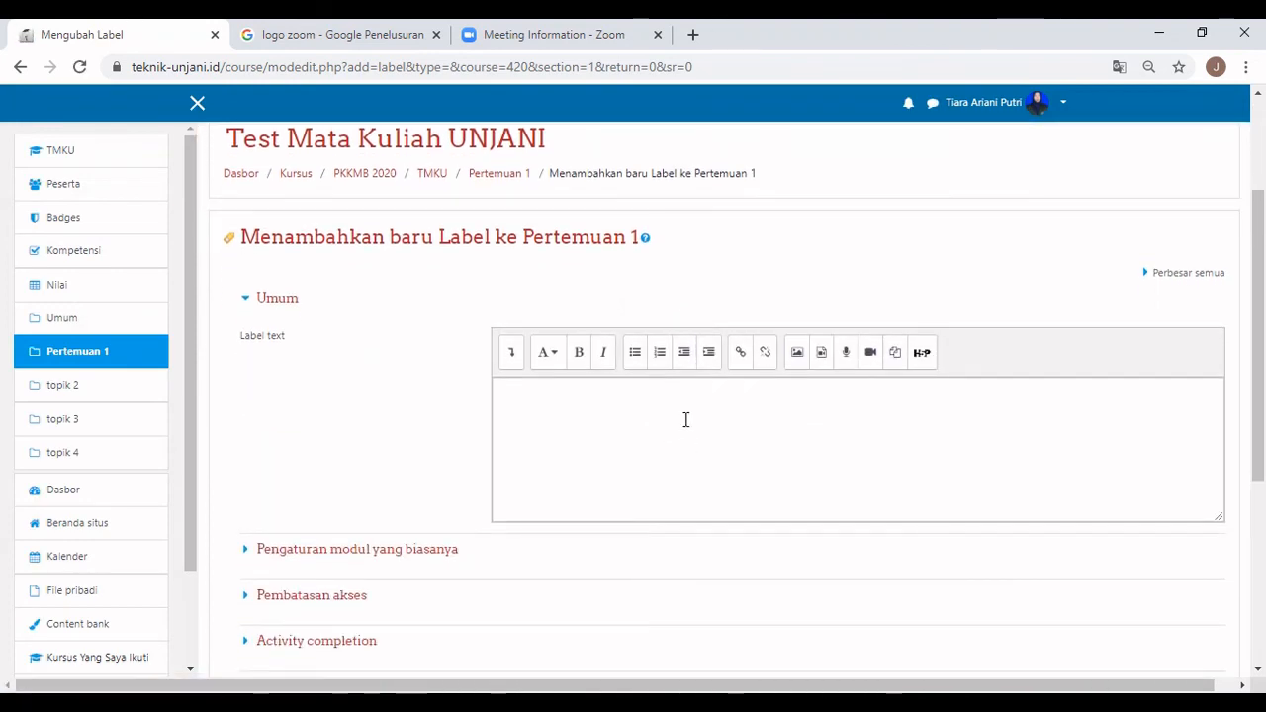
{"action": "left_click", "coordinate": [797, 354]}
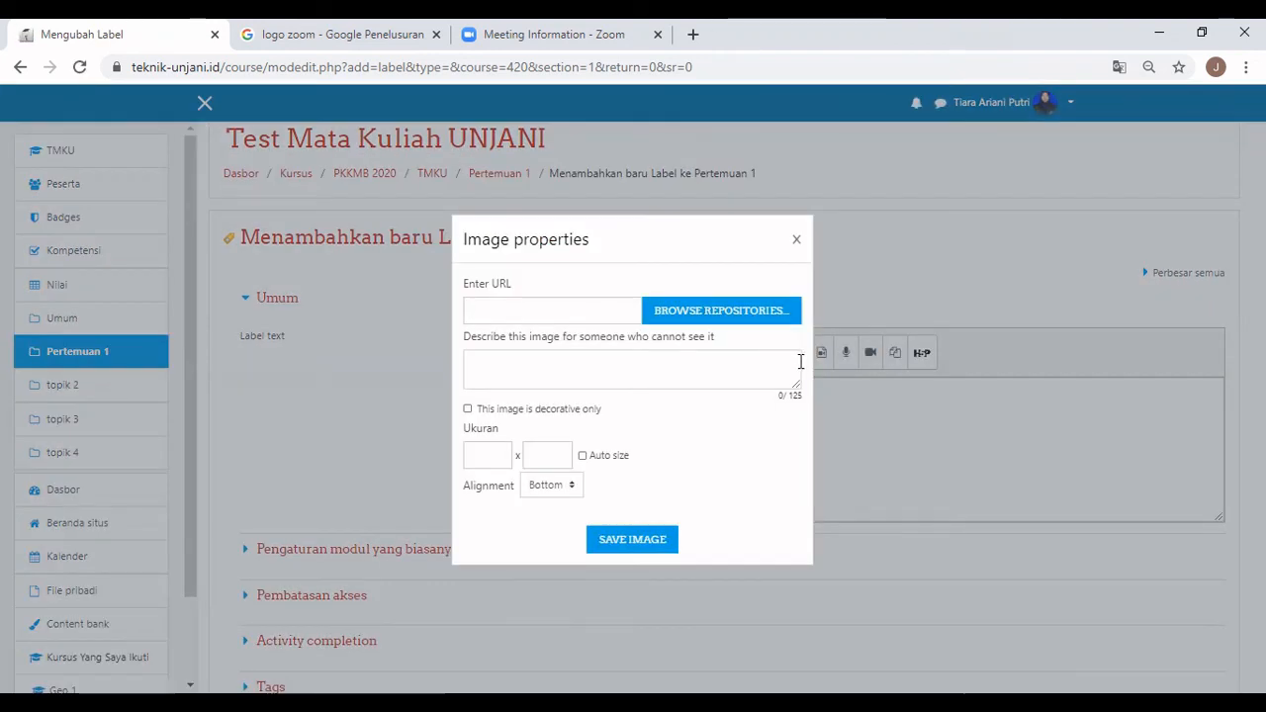
{"action": "left_click", "coordinate": [395, 37]}
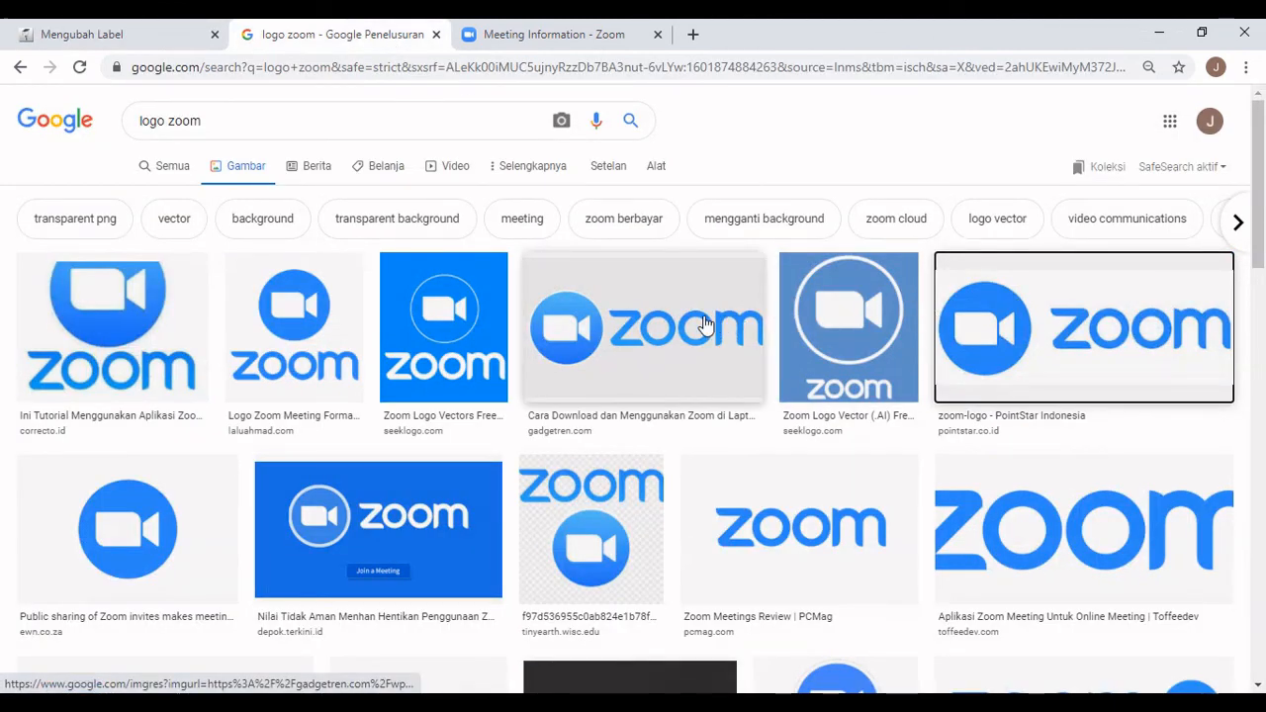
{"action": "right_click", "coordinate": [704, 324]}
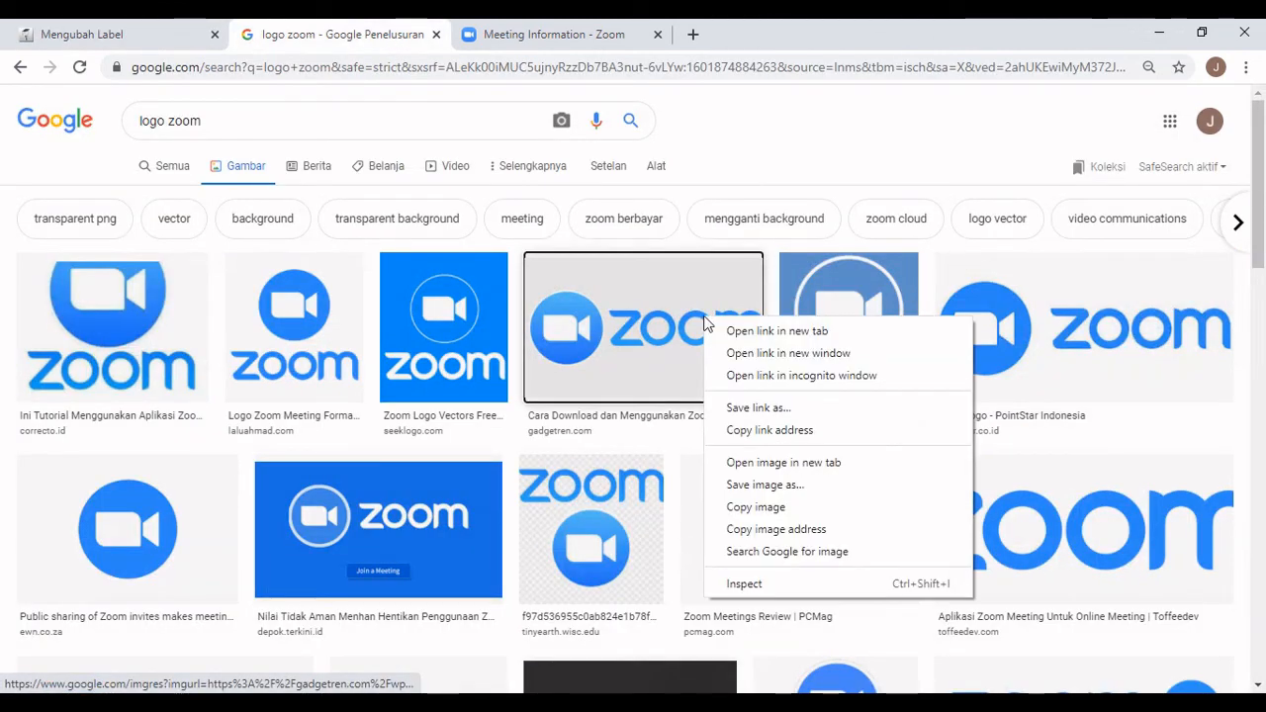
{"action": "left_click", "coordinate": [754, 534]}
{"action": "left_click", "coordinate": [170, 46]}
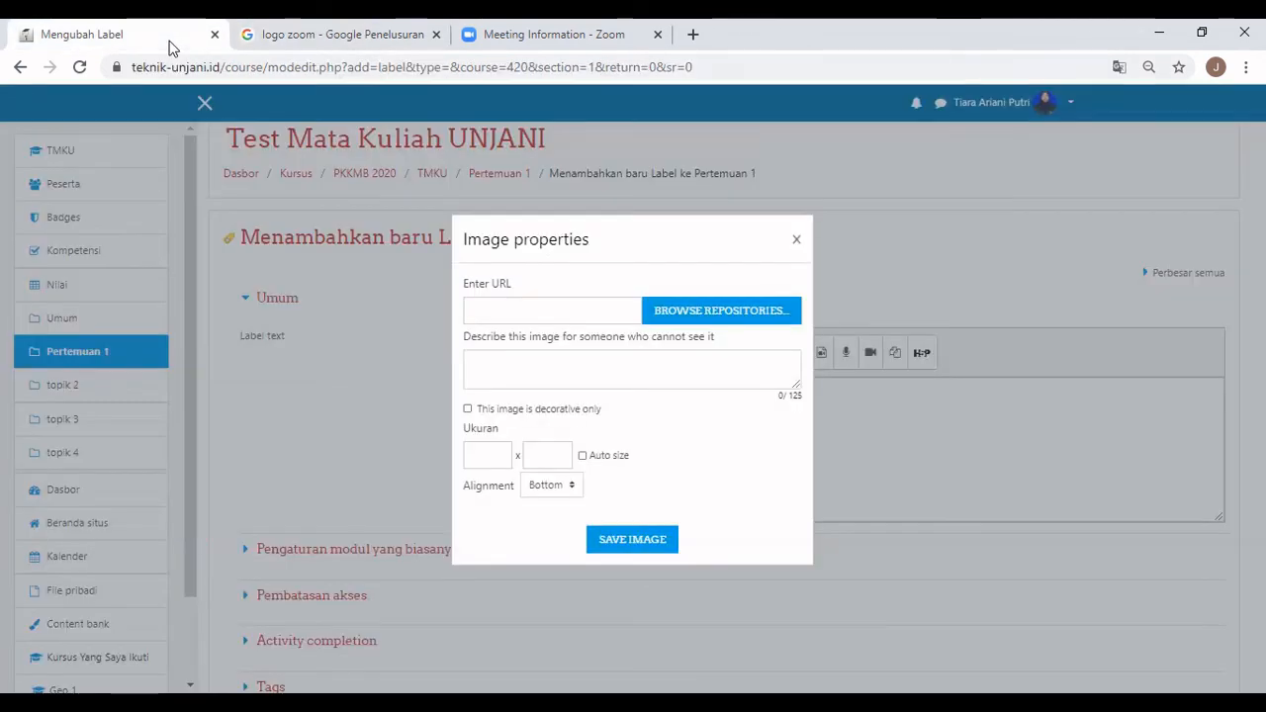
Insert the Zoom logo at 45 × 25, described as 'Zoom Meeting', aligned middle.
{"action": "left_click", "coordinate": [496, 319]}
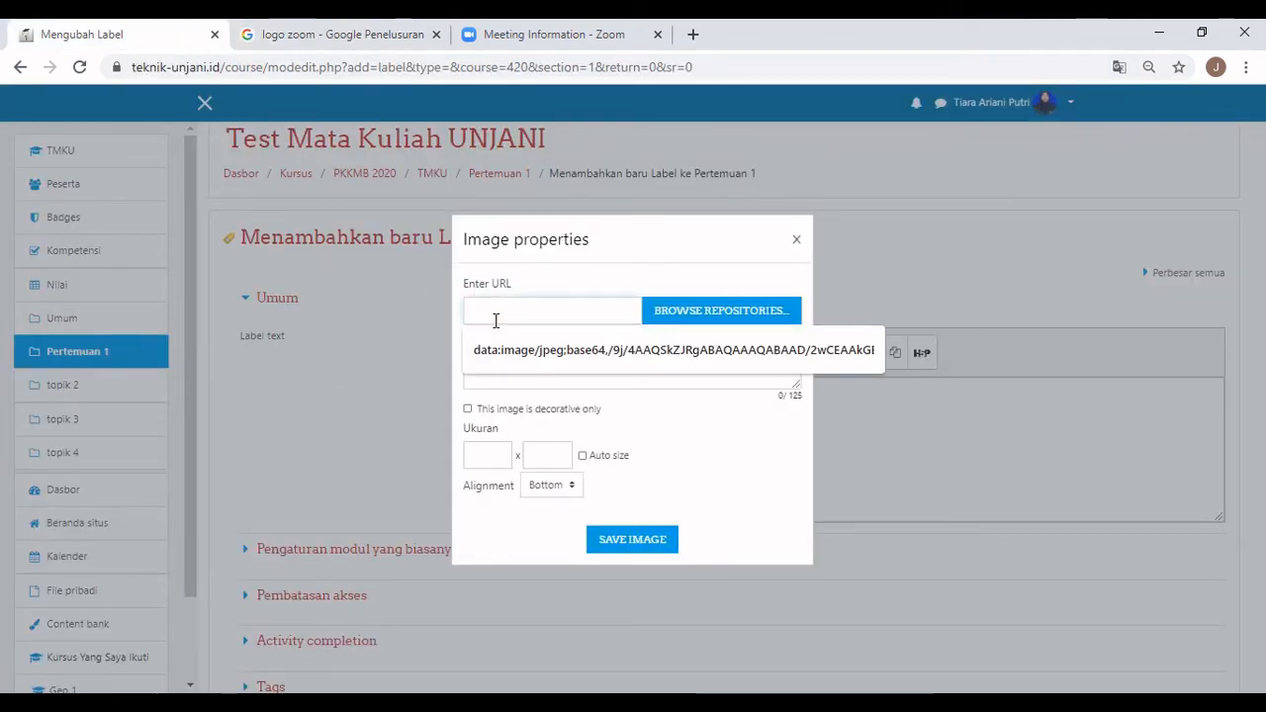
{"action": "key", "text": "ctrl+v"}
{"action": "left_click", "coordinate": [570, 382]}
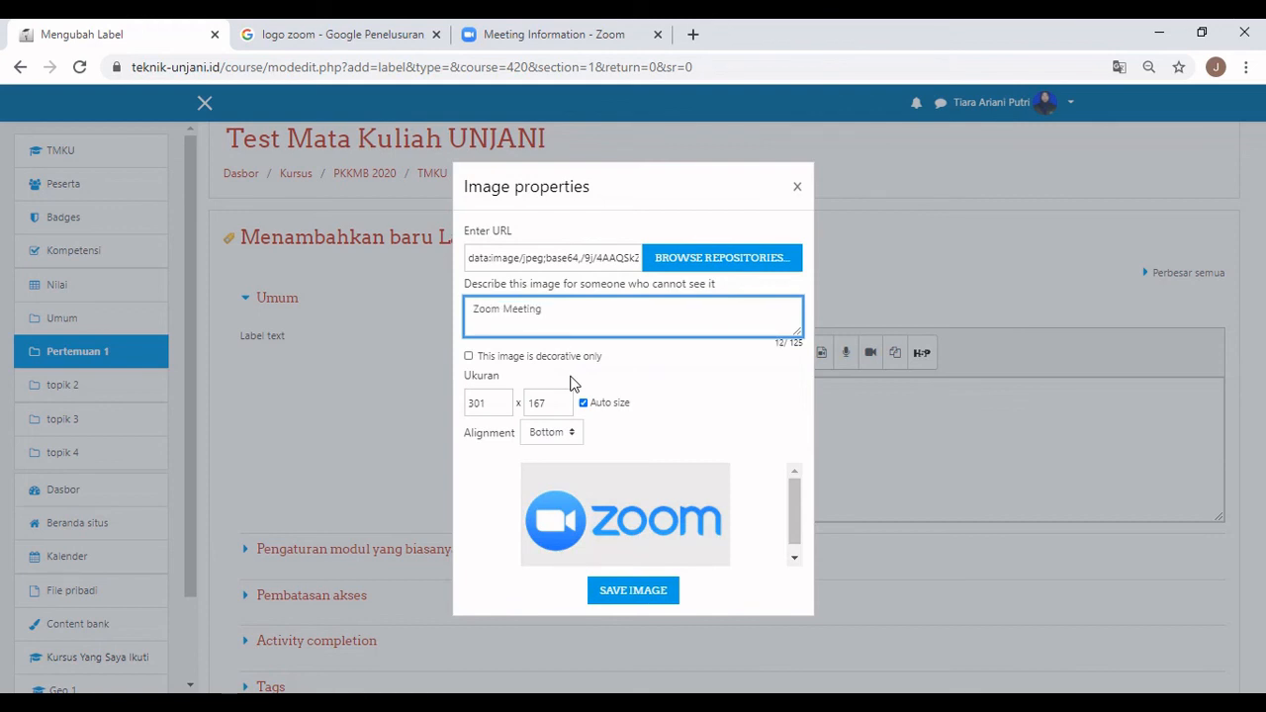
{"action": "double_click", "coordinate": [565, 393]}
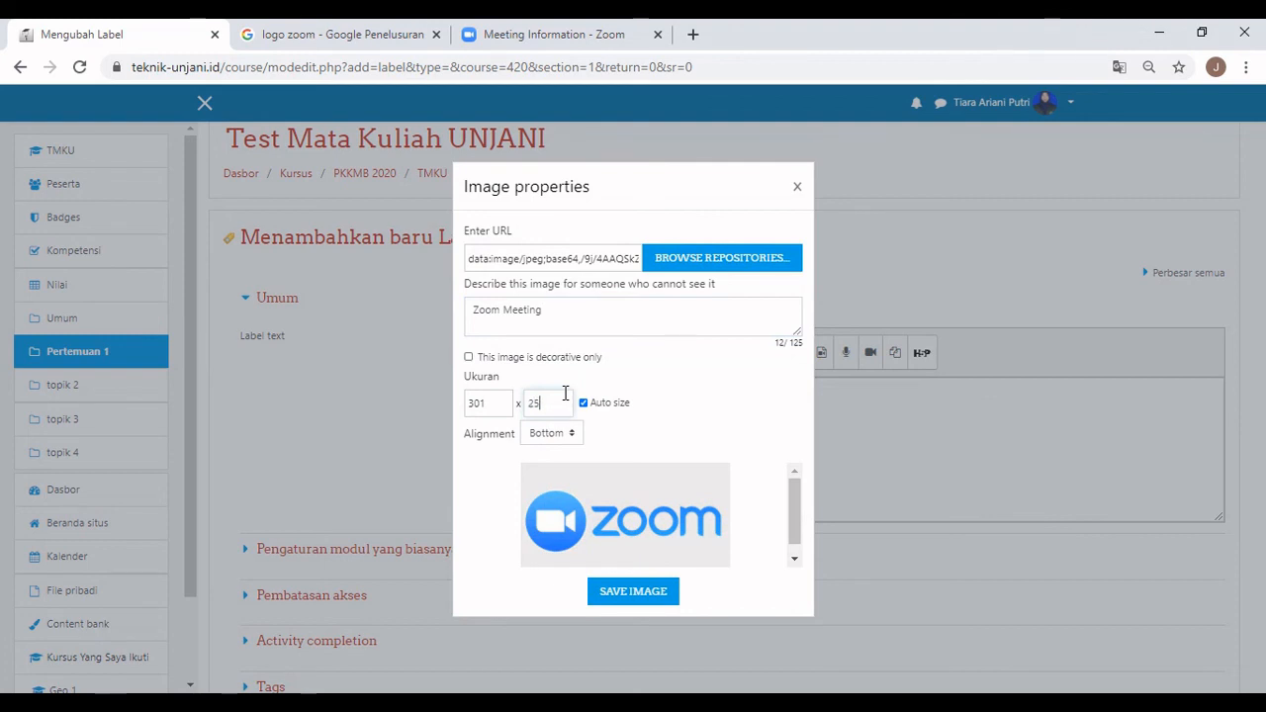
{"action": "left_click", "coordinate": [707, 398]}
{"action": "left_click", "coordinate": [568, 432]}
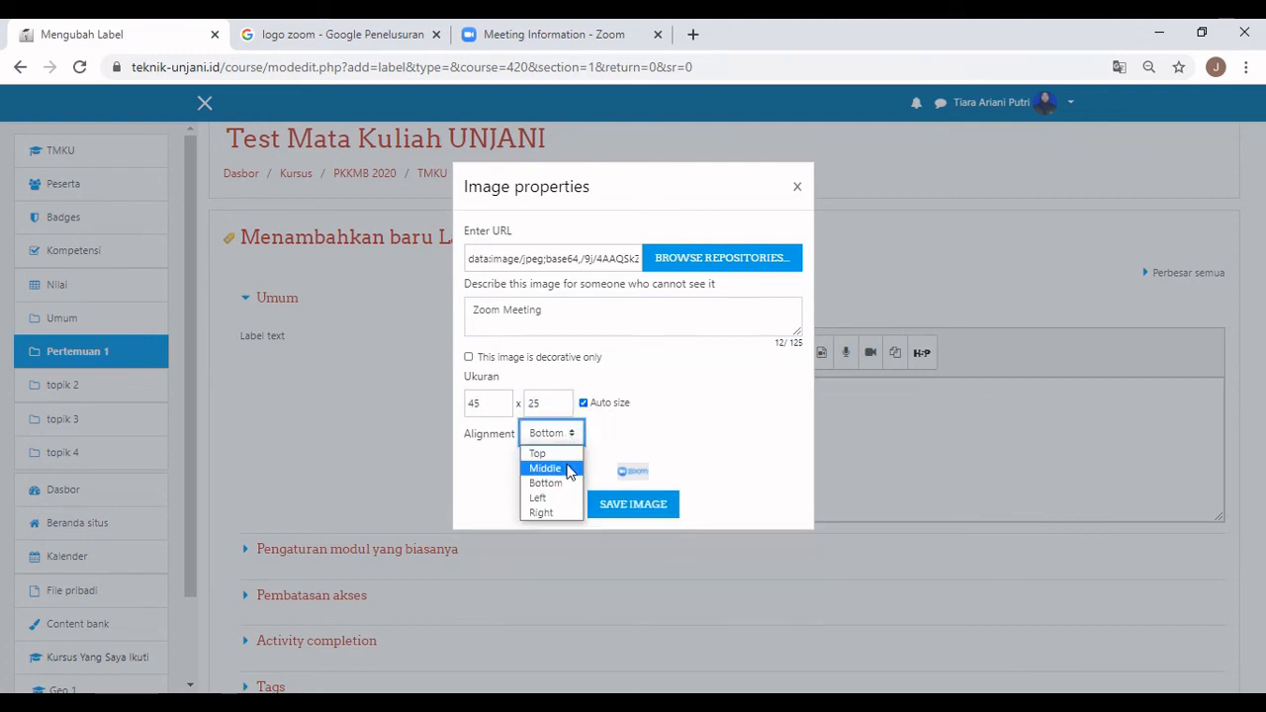
{"action": "left_click", "coordinate": [566, 468]}
{"action": "left_click", "coordinate": [626, 505]}
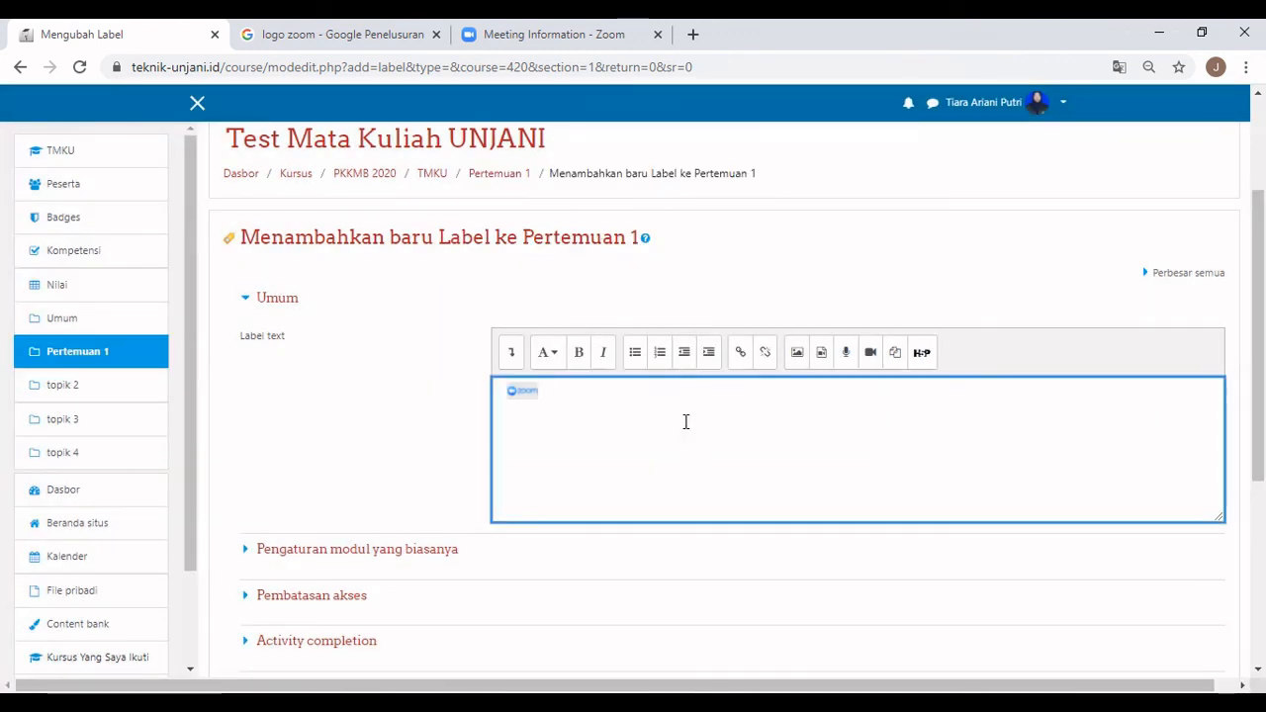
Type 'Zoom Meeting' and the line 'Link zoom meeting untuk pertemuan 1', then select that line to link it.
{"action": "type", "text": "Zoom Meeting"}
{"action": "scroll", "coordinate": [647, 465], "scroll_direction": "down", "scroll_amount": 1}
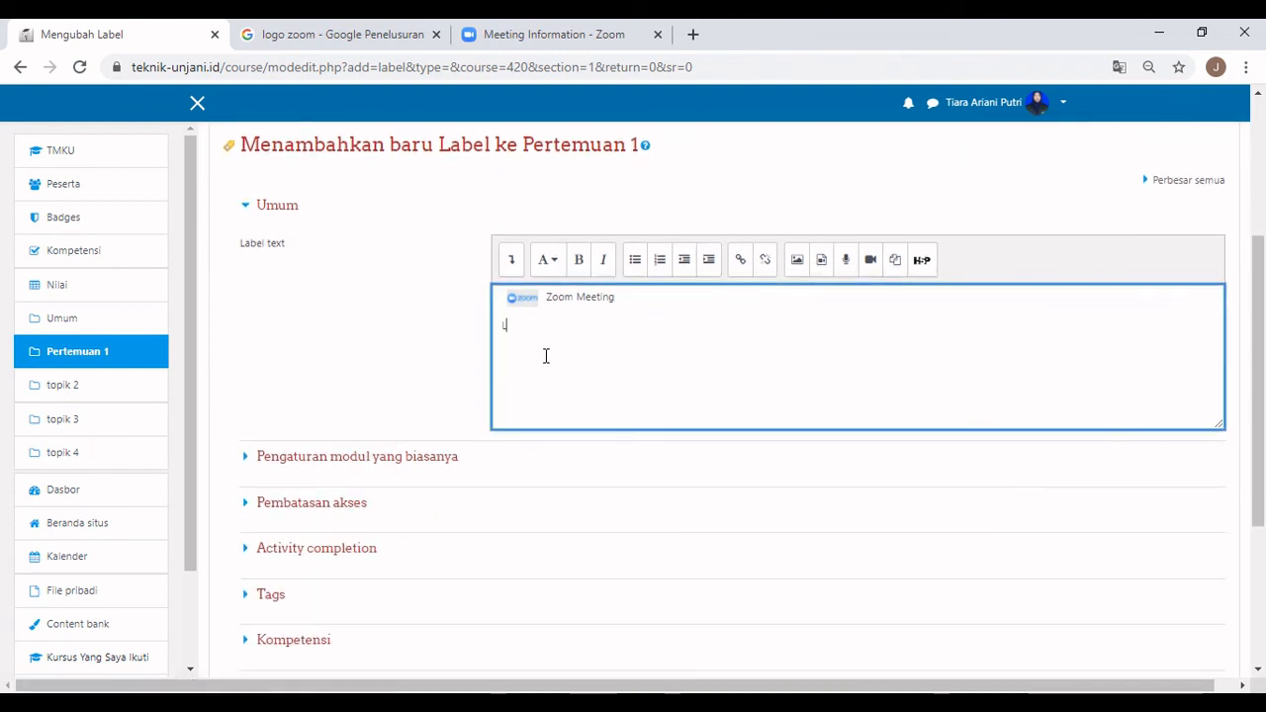
{"action": "key", "text": "BackSpace"}
{"action": "type", "text": "nk zoom meeting untuk pertemuan 1"}
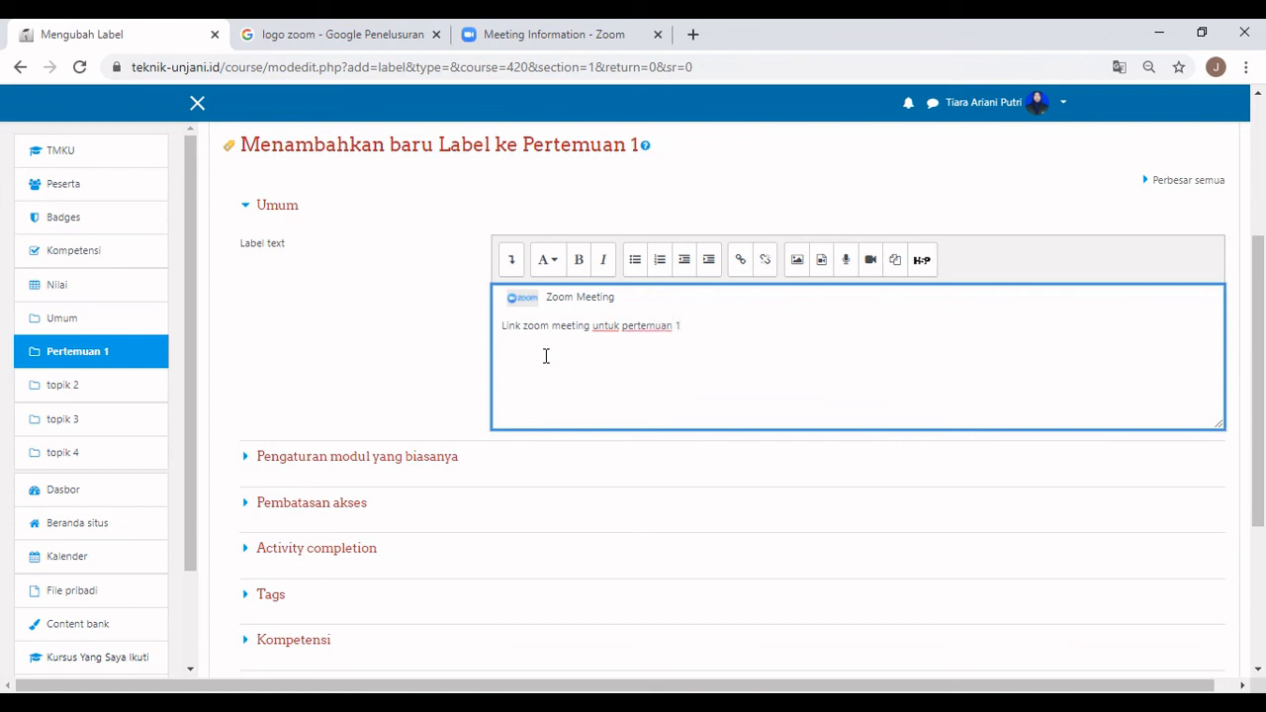
{"action": "left_click_drag", "start_coordinate": [681, 328], "coordinate": [530, 336]}
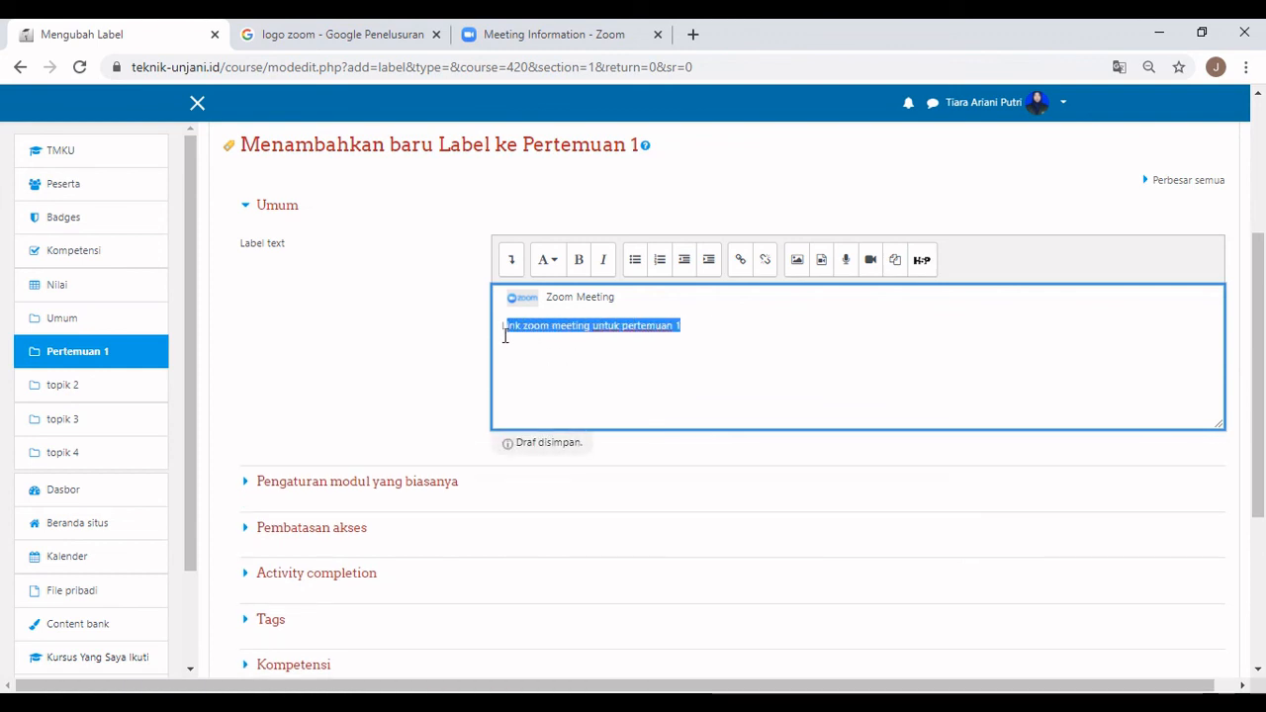
{"action": "left_click", "coordinate": [740, 262]}
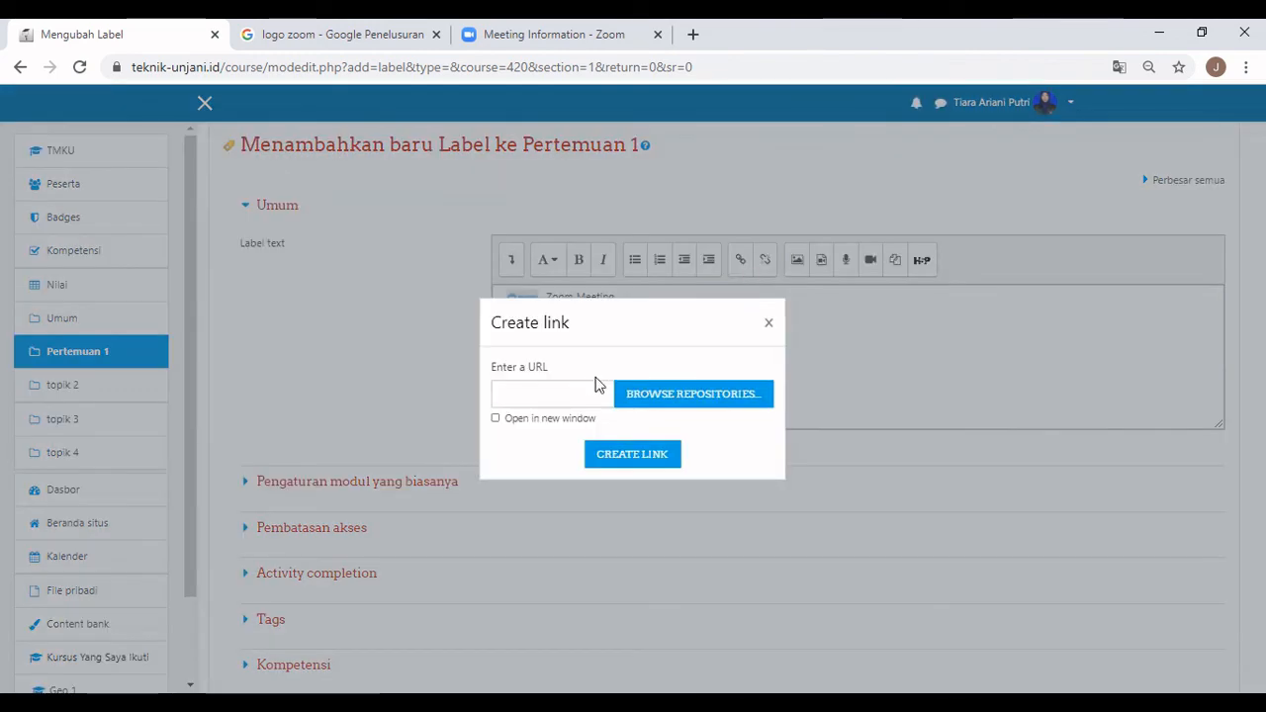
Copy the invite link from the Zoom meeting page and apply it to the selected line, opening in a new window.
{"action": "left_click", "coordinate": [574, 33]}
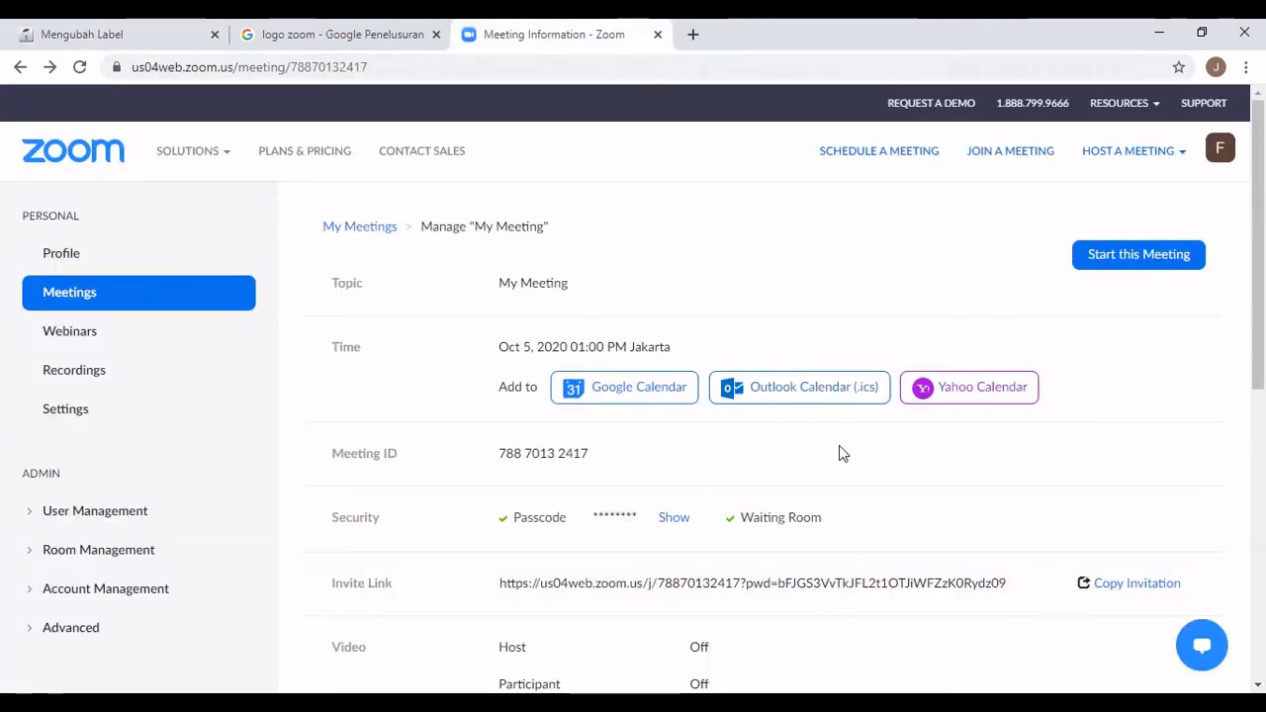
{"action": "scroll", "coordinate": [603, 427], "scroll_direction": "down", "scroll_amount": 4}
{"action": "left_click_drag", "start_coordinate": [501, 306], "coordinate": [1009, 313]}
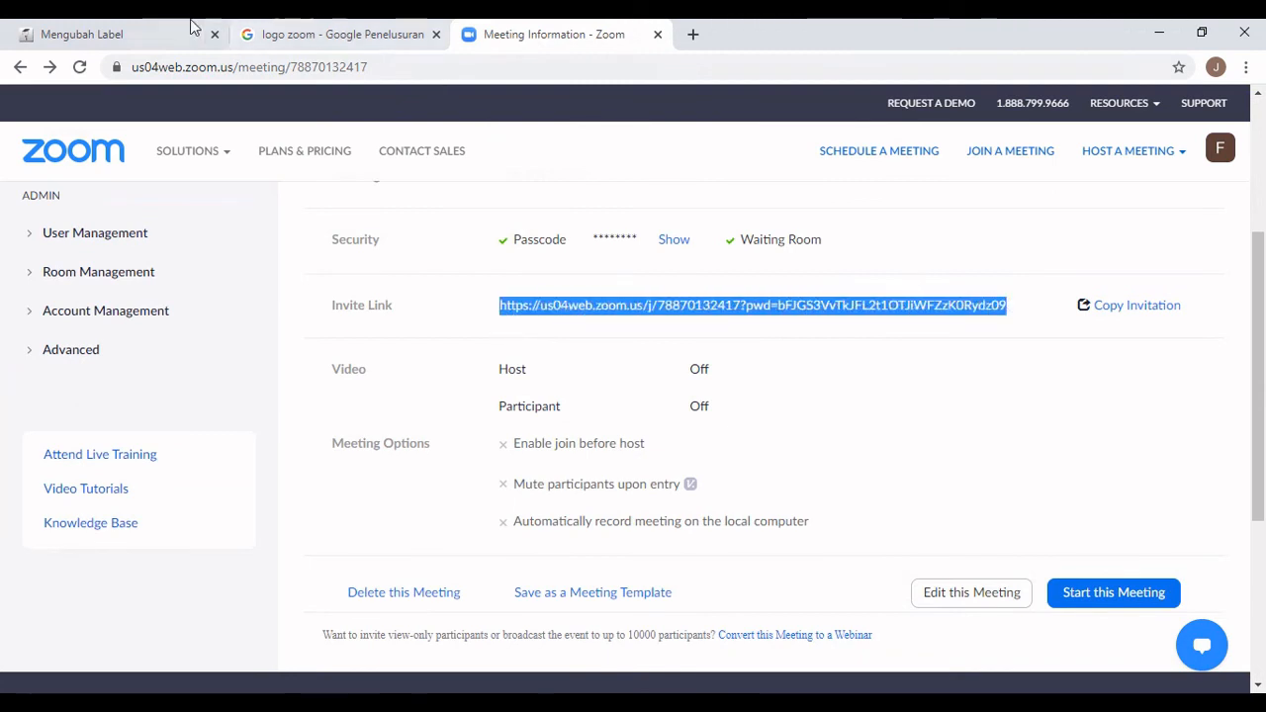
{"action": "right_click", "coordinate": [594, 302]}
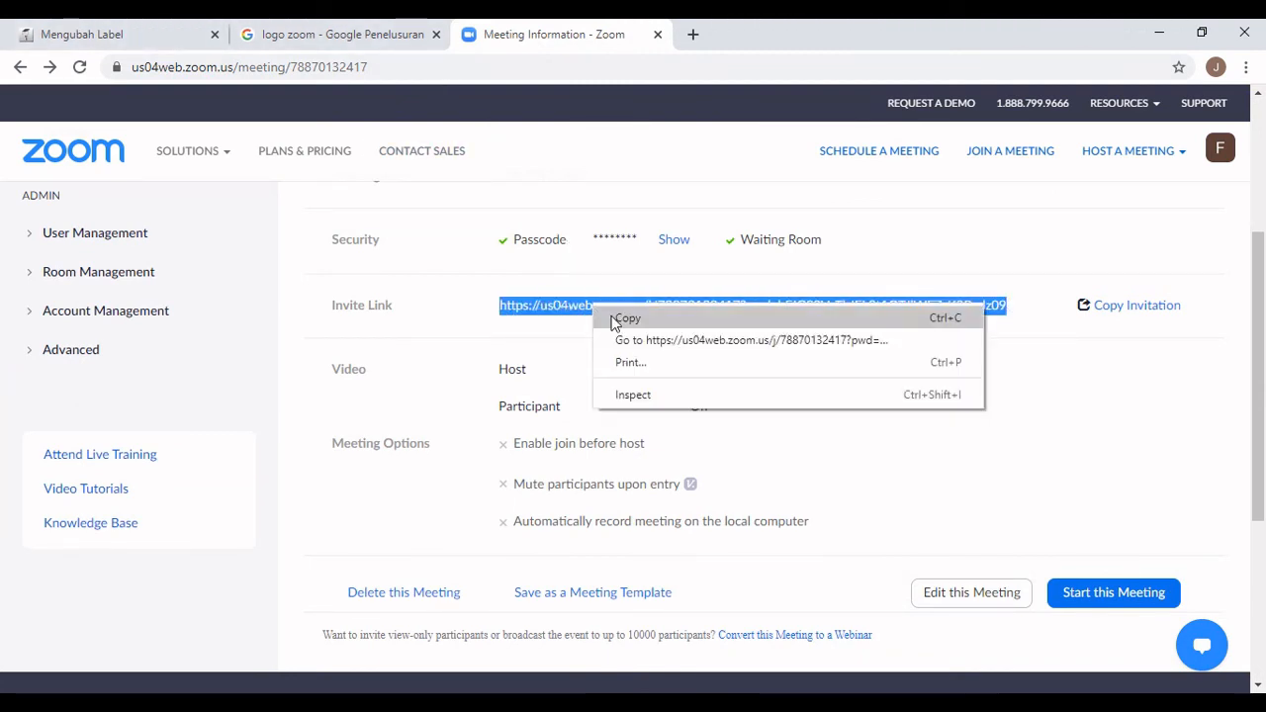
{"action": "left_click", "coordinate": [616, 320]}
{"action": "left_click", "coordinate": [158, 35]}
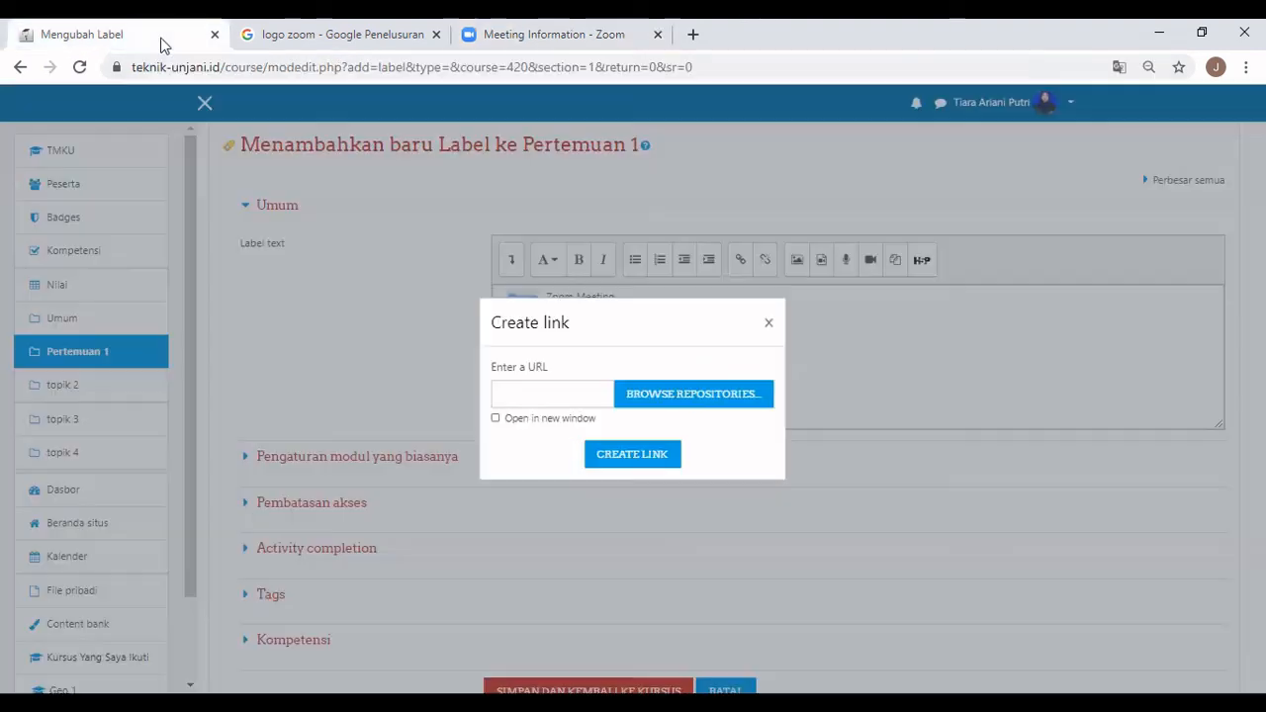
{"action": "right_click", "coordinate": [532, 383]}
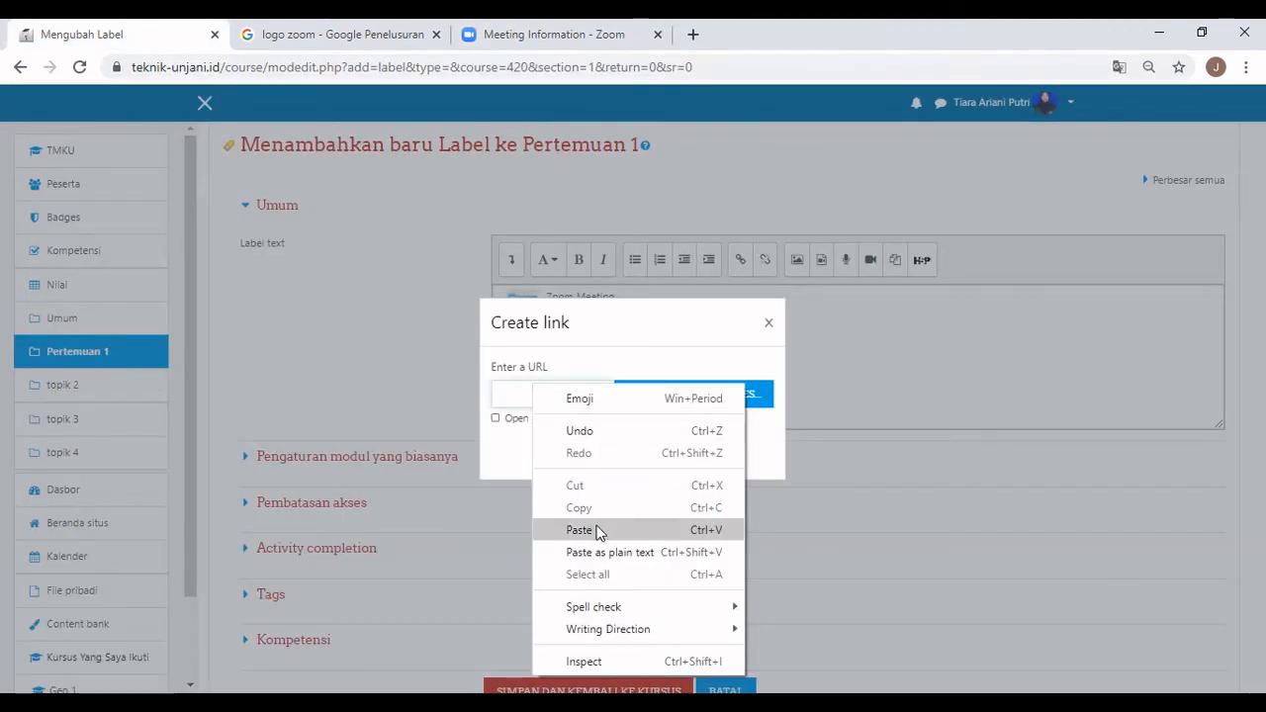
{"action": "left_click", "coordinate": [599, 531]}
{"action": "left_click", "coordinate": [538, 420]}
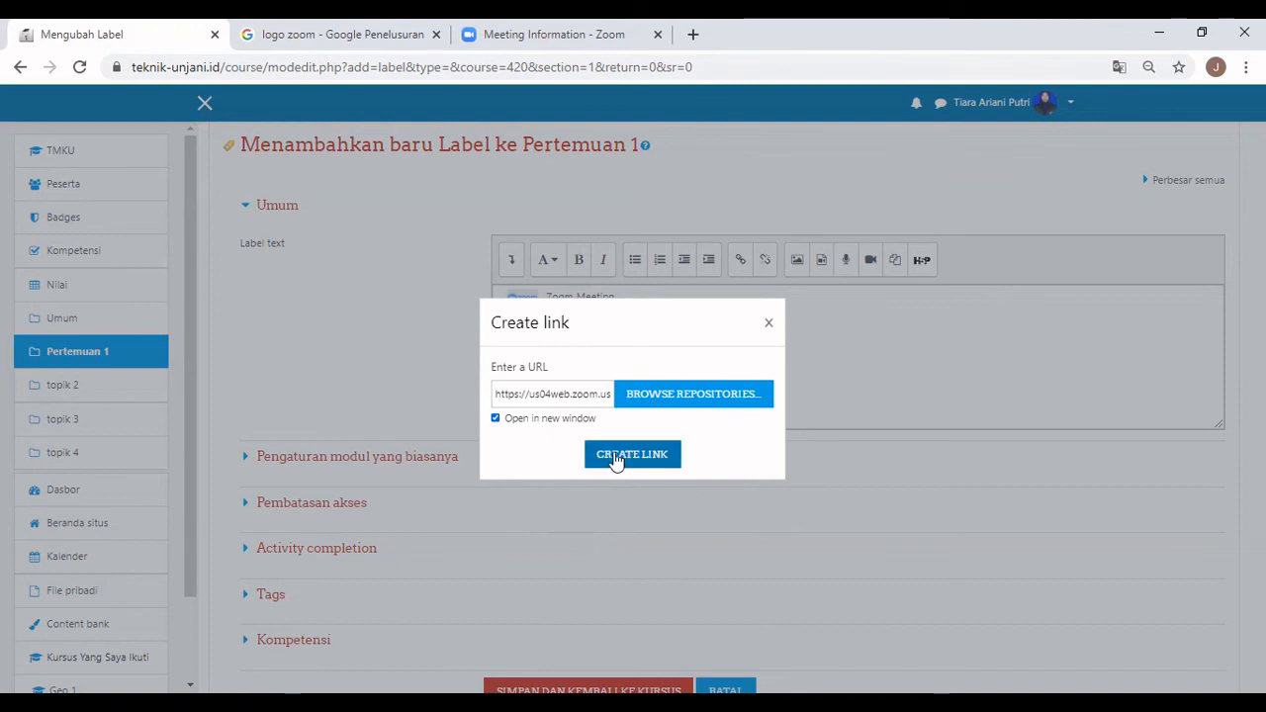
{"action": "left_click", "coordinate": [603, 453]}
Save the Zoom label back to the course and test its meeting link in Pertemuan 1.
{"action": "left_click", "coordinate": [450, 348]}
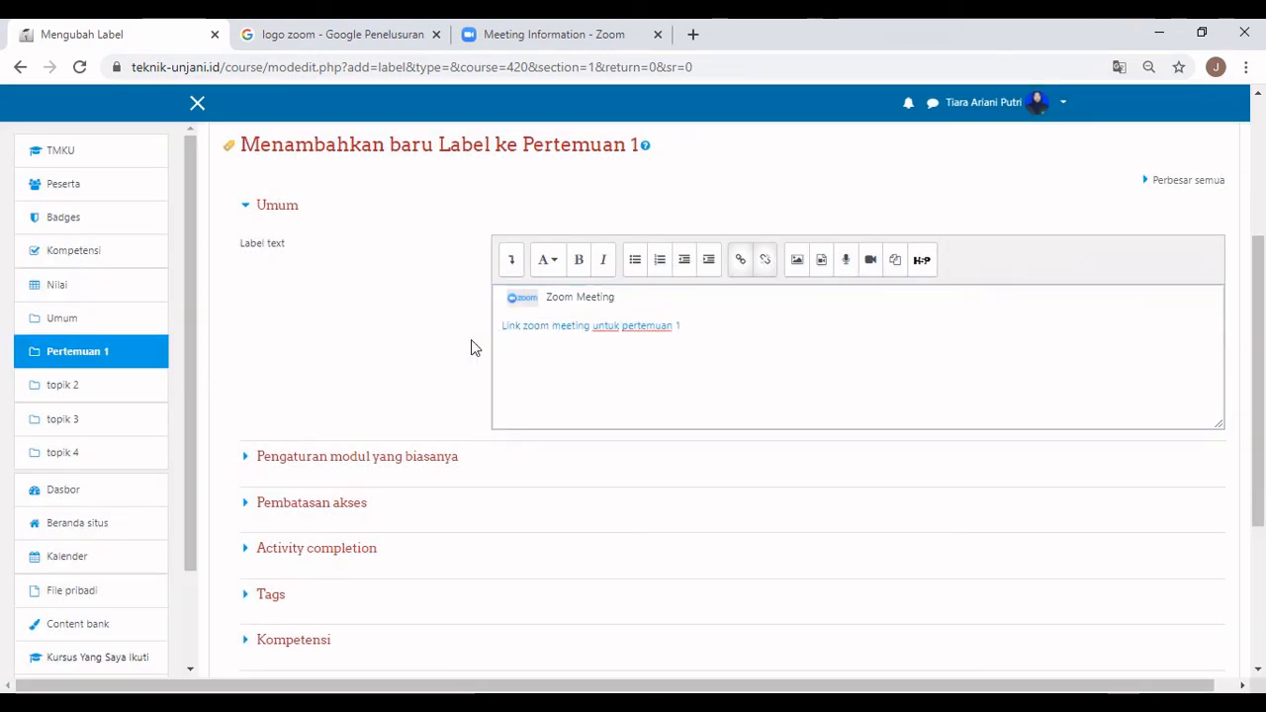
{"action": "scroll", "coordinate": [455, 343], "scroll_direction": "down", "scroll_amount": 3}
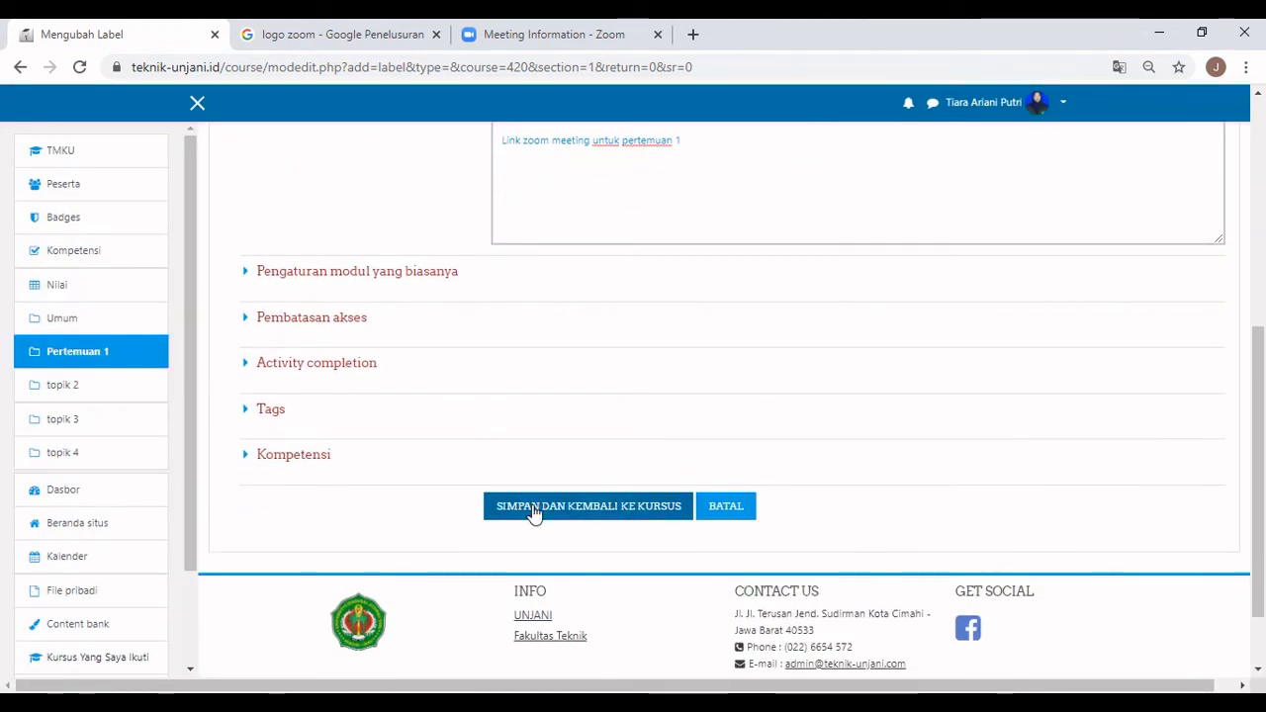
{"action": "left_click", "coordinate": [611, 511]}
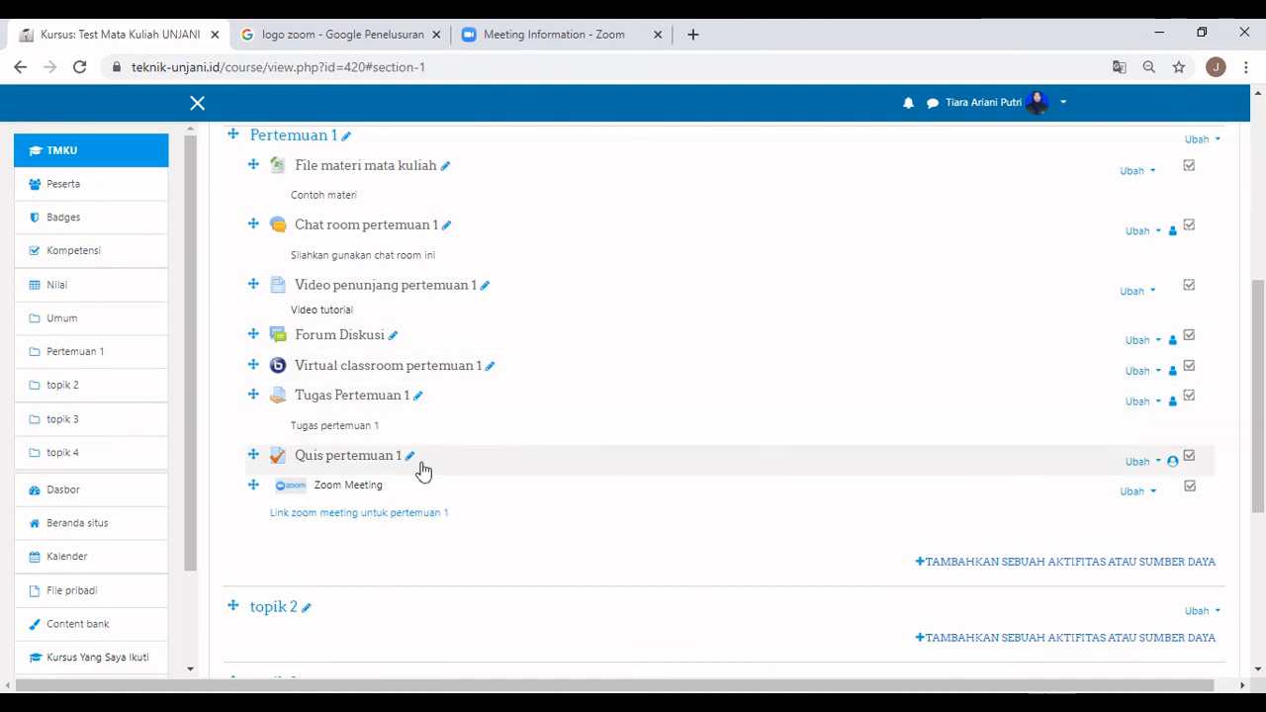
{"action": "scroll", "coordinate": [545, 478], "scroll_direction": "down", "scroll_amount": 1}
{"action": "left_click", "coordinate": [413, 424]}
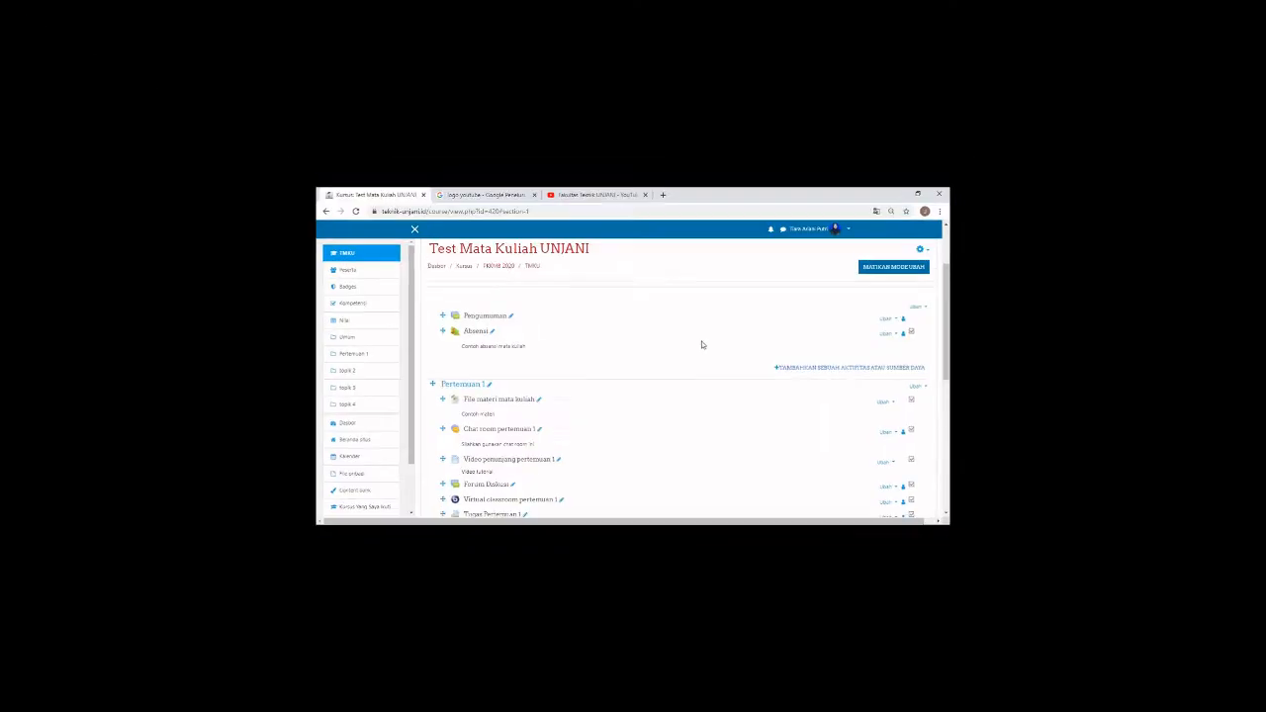
{"action": "scroll", "coordinate": [739, 339], "scroll_direction": "down", "scroll_amount": 1}
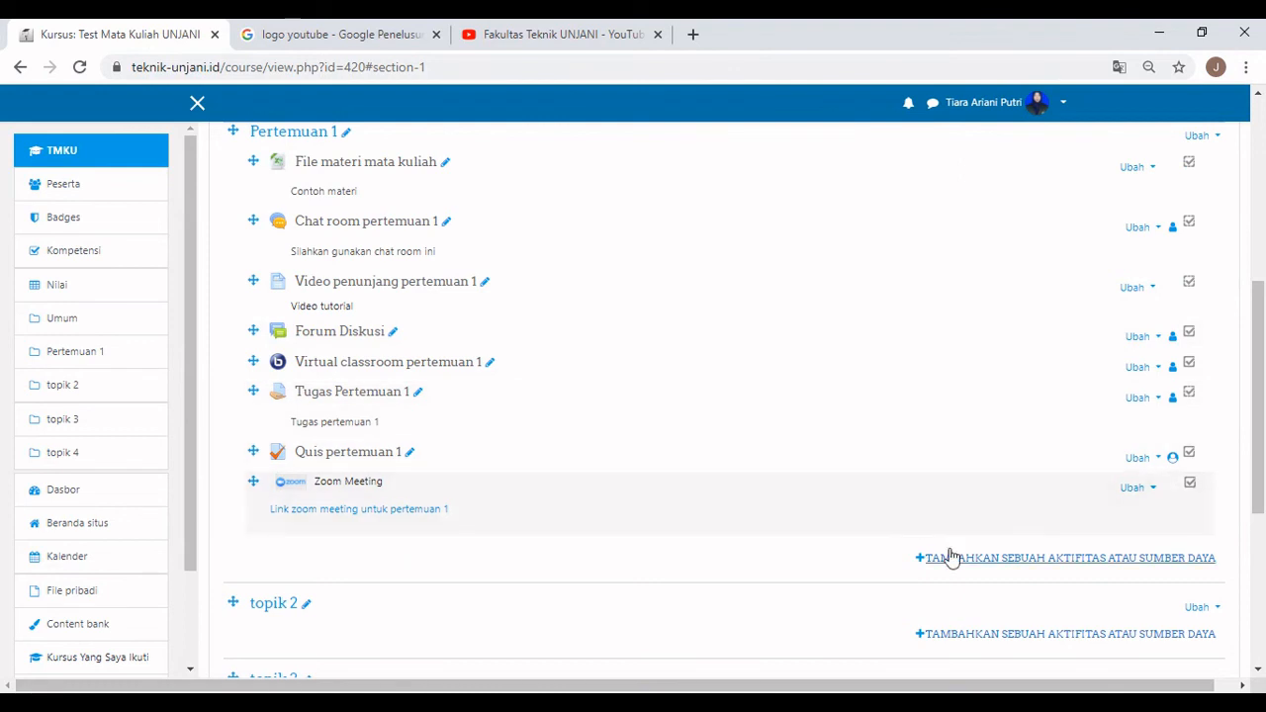
Add another Label to Pertemuan 1 and copy a YouTube logo's image address from Google Images.
{"action": "left_click", "coordinate": [964, 560]}
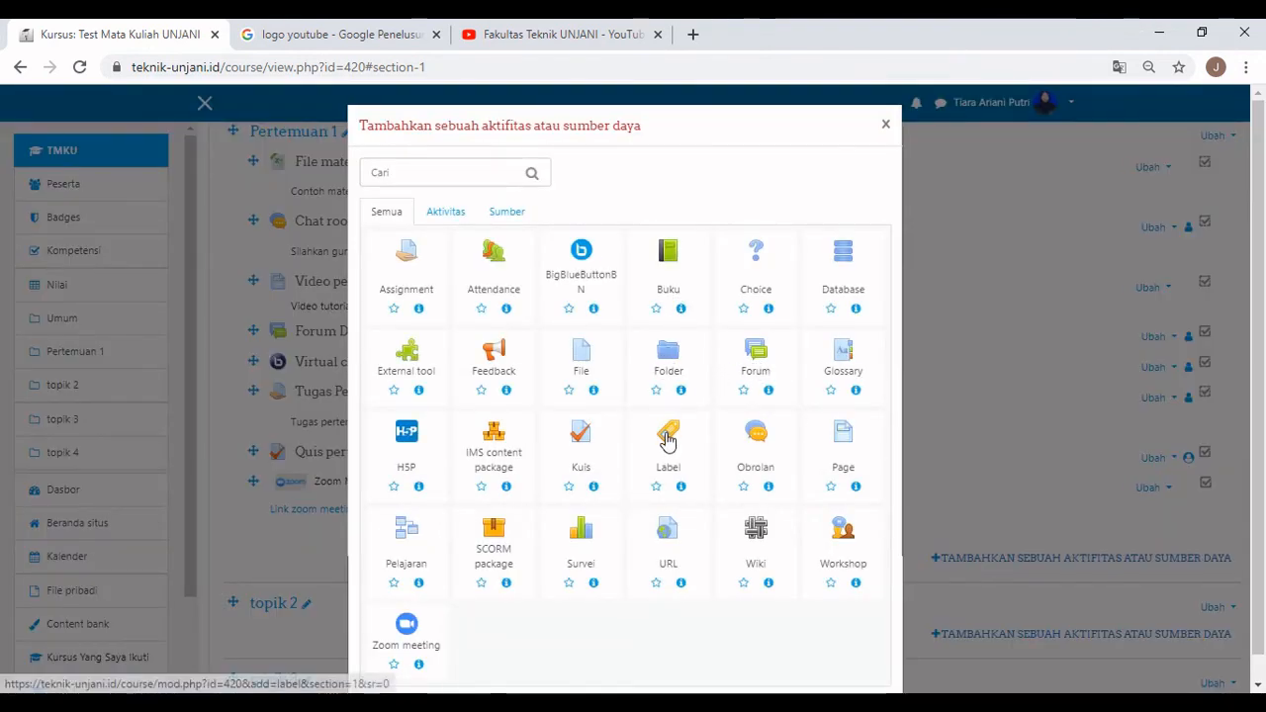
{"action": "left_click", "coordinate": [668, 437]}
{"action": "scroll", "coordinate": [670, 442], "scroll_direction": "down", "scroll_amount": 2}
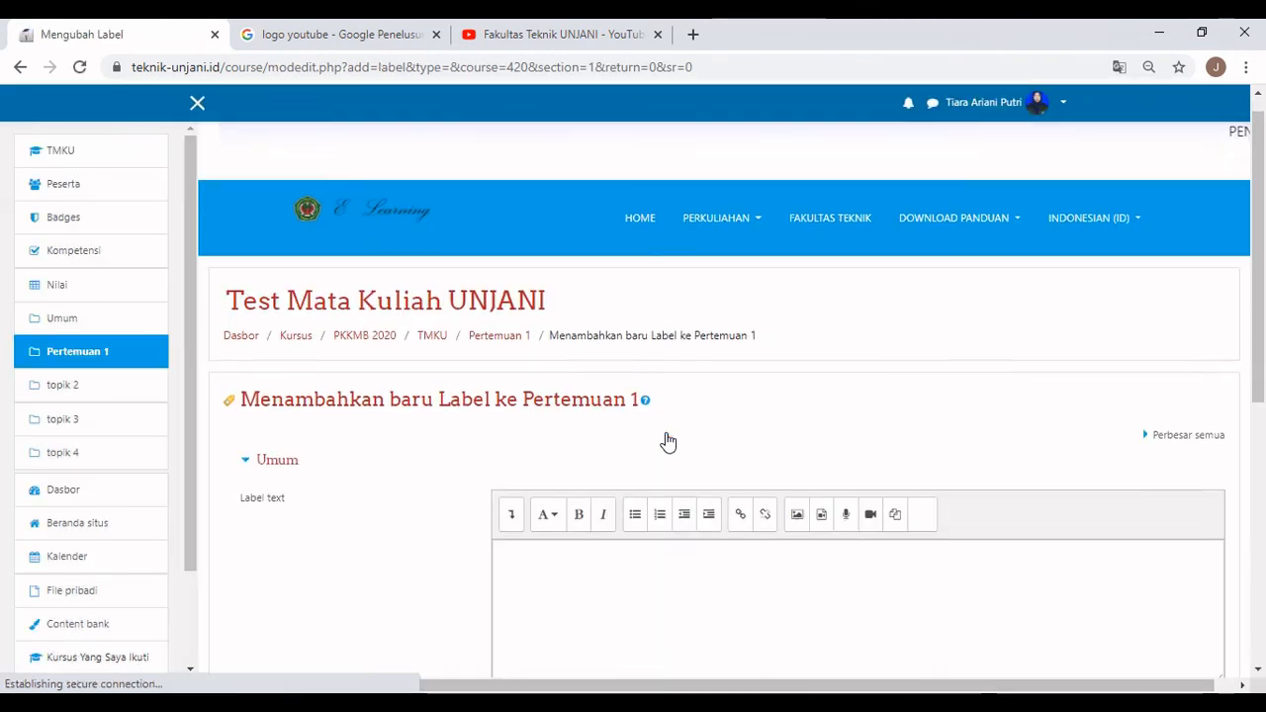
{"action": "left_click", "coordinate": [371, 39]}
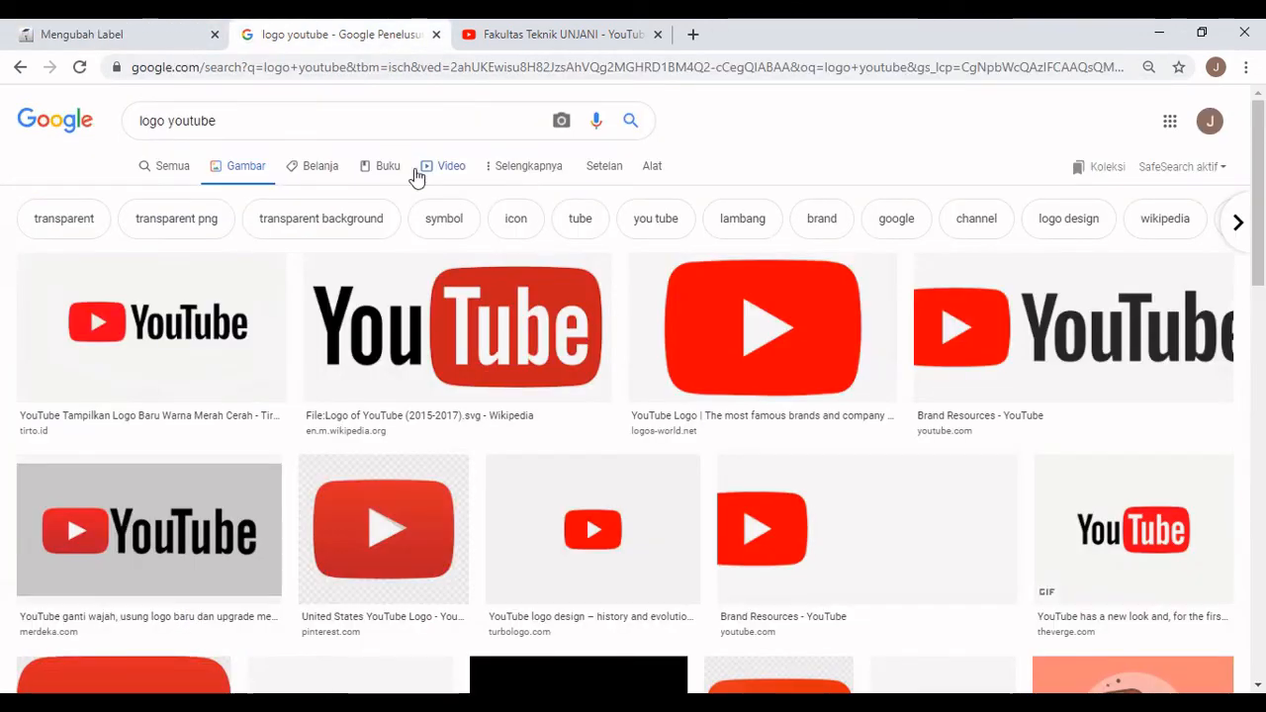
{"action": "scroll", "coordinate": [178, 312], "scroll_direction": "down", "scroll_amount": 1}
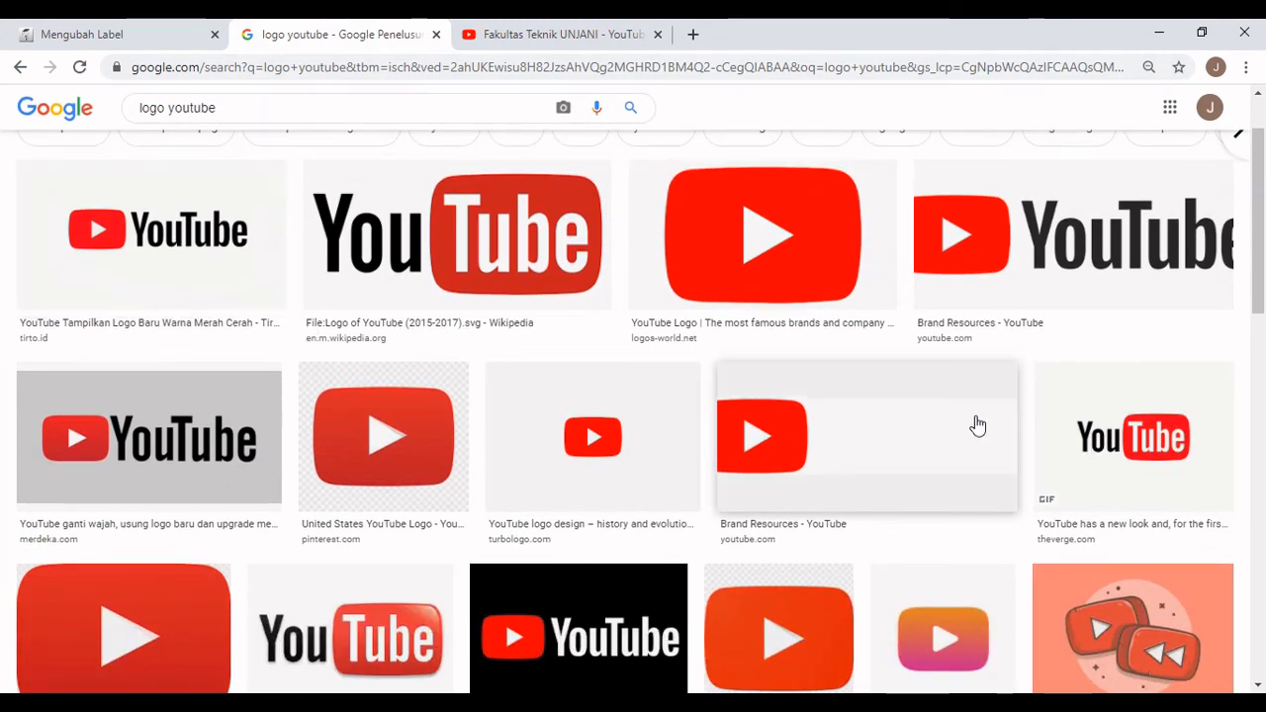
{"action": "scroll", "coordinate": [386, 438], "scroll_direction": "down", "scroll_amount": 2}
{"action": "right_click", "coordinate": [385, 435]}
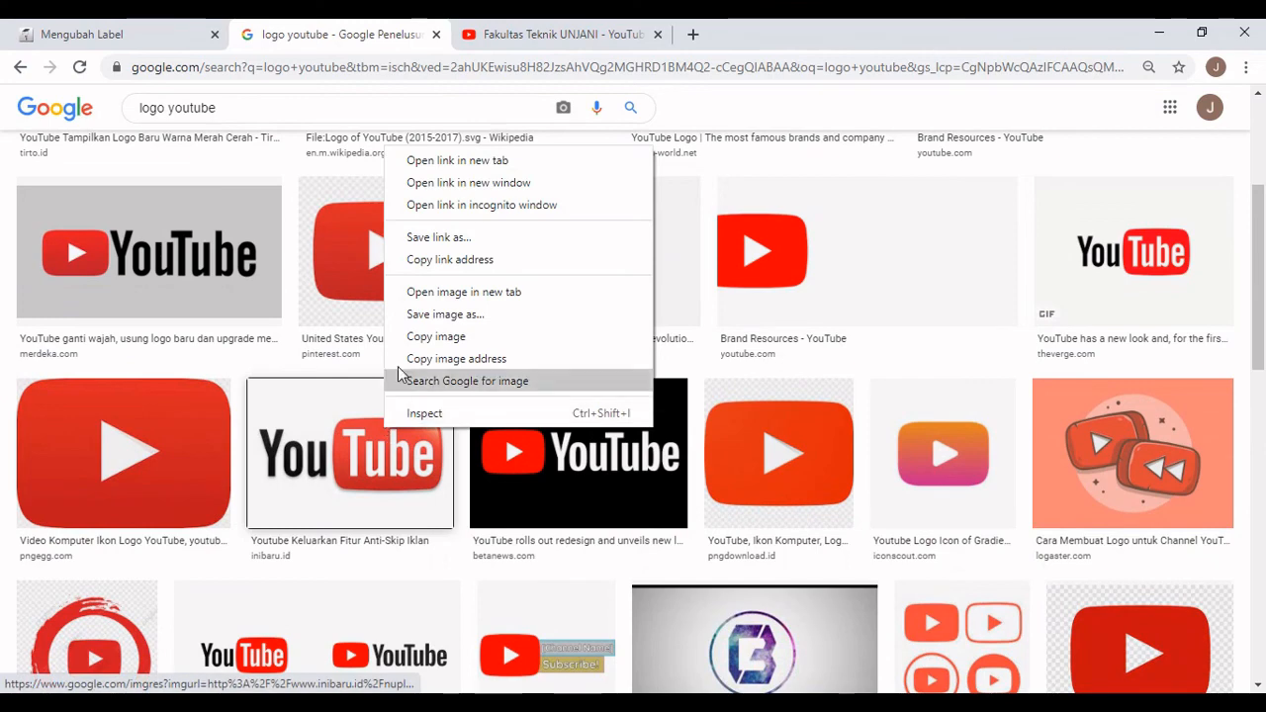
{"action": "left_click", "coordinate": [432, 361]}
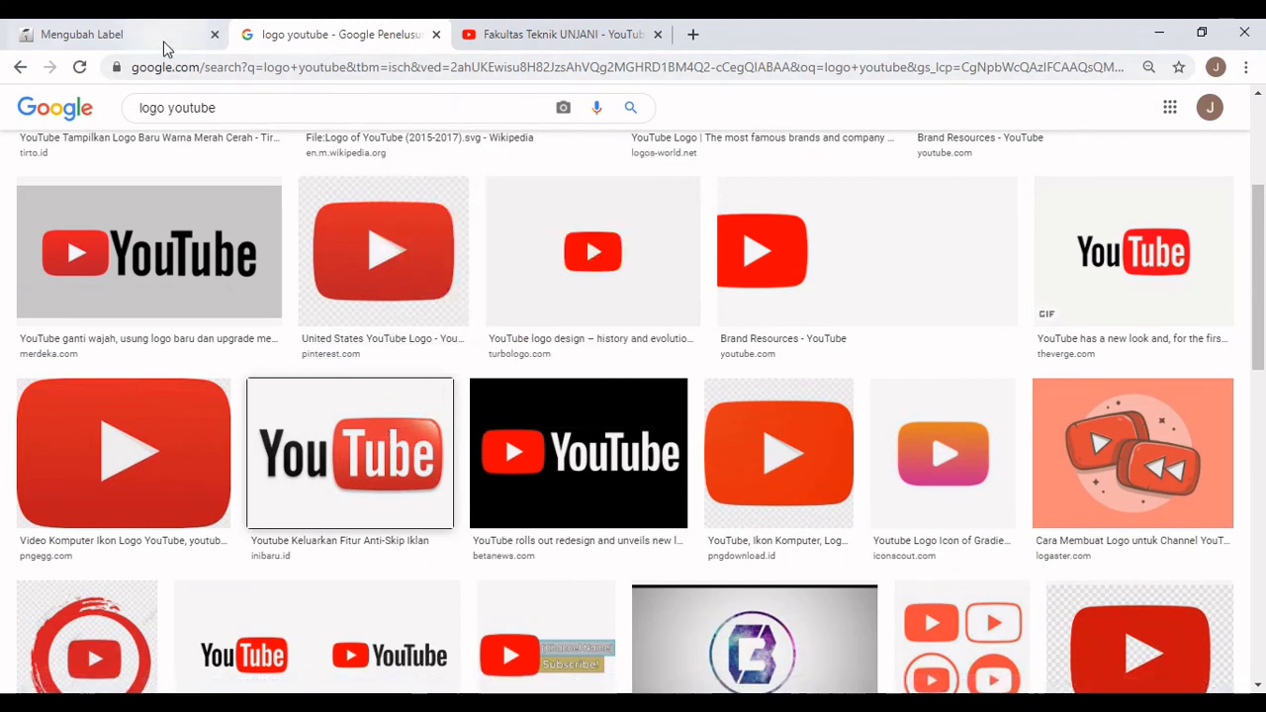
{"action": "left_click", "coordinate": [163, 33]}
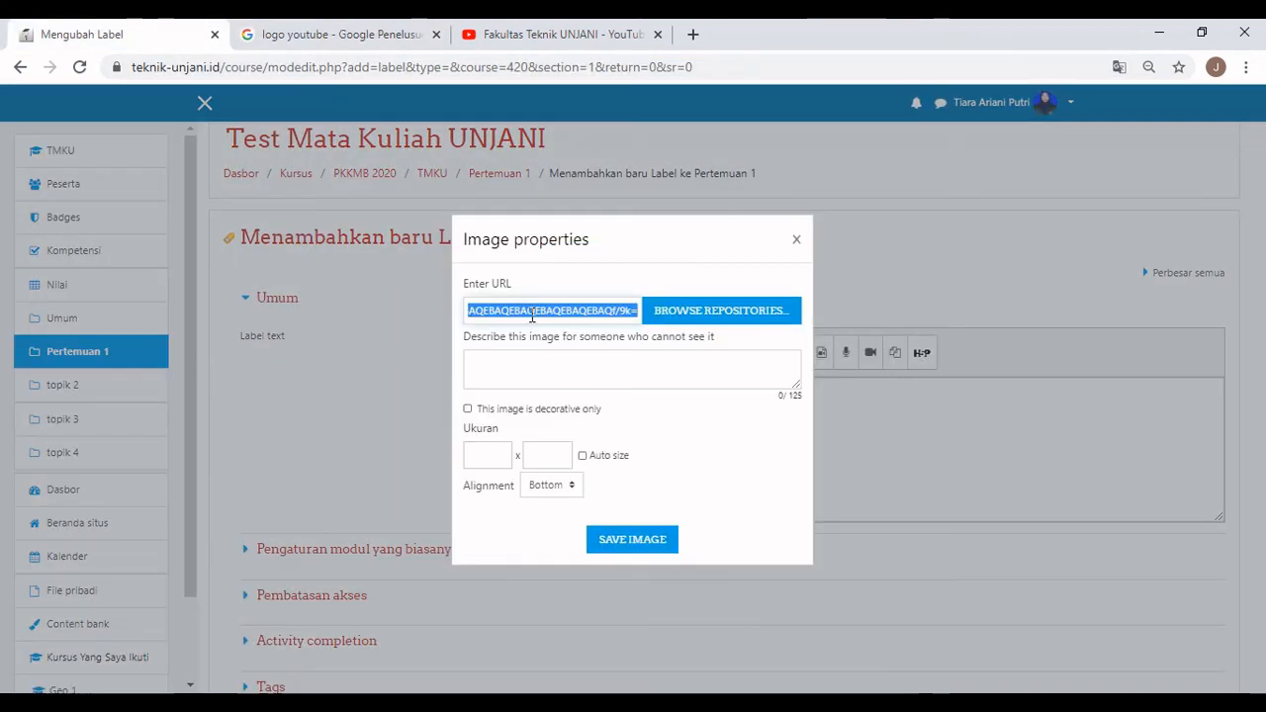
Paste the YouTube logo address into Image properties and describe it as 'Youtube'.
{"action": "right_click", "coordinate": [530, 315]}
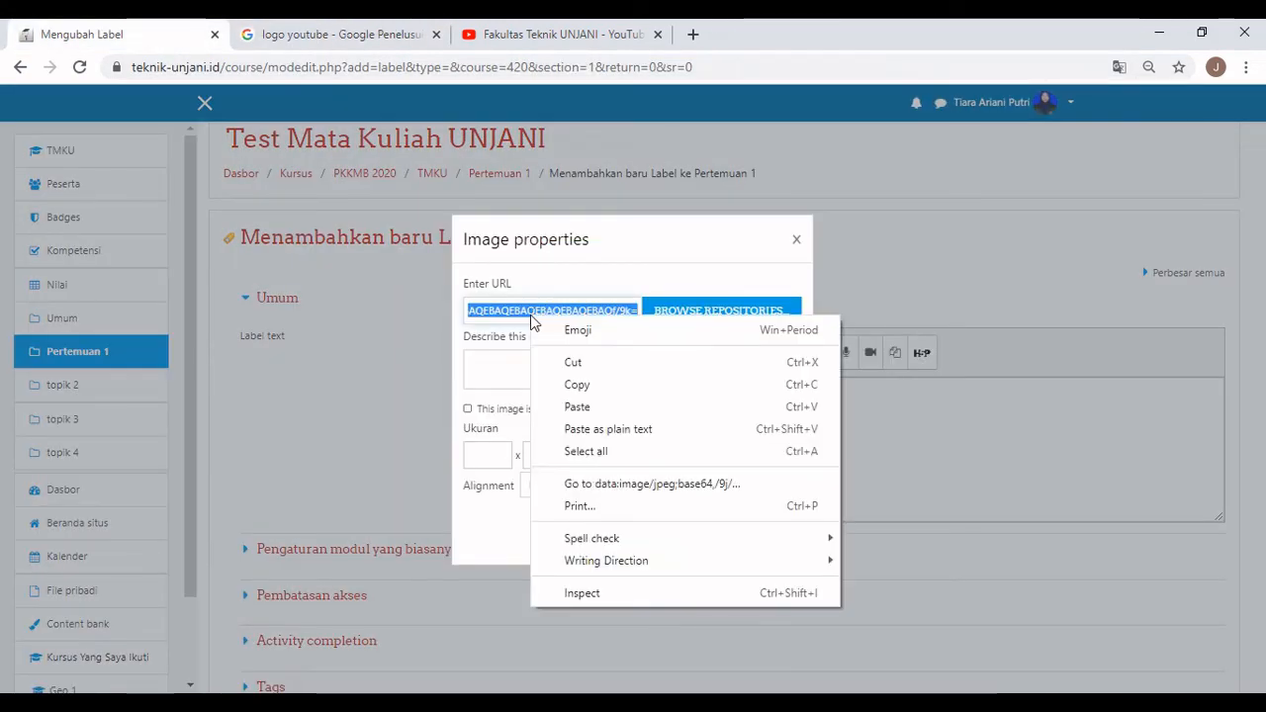
{"action": "left_click", "coordinate": [597, 400]}
{"action": "left_click", "coordinate": [580, 373]}
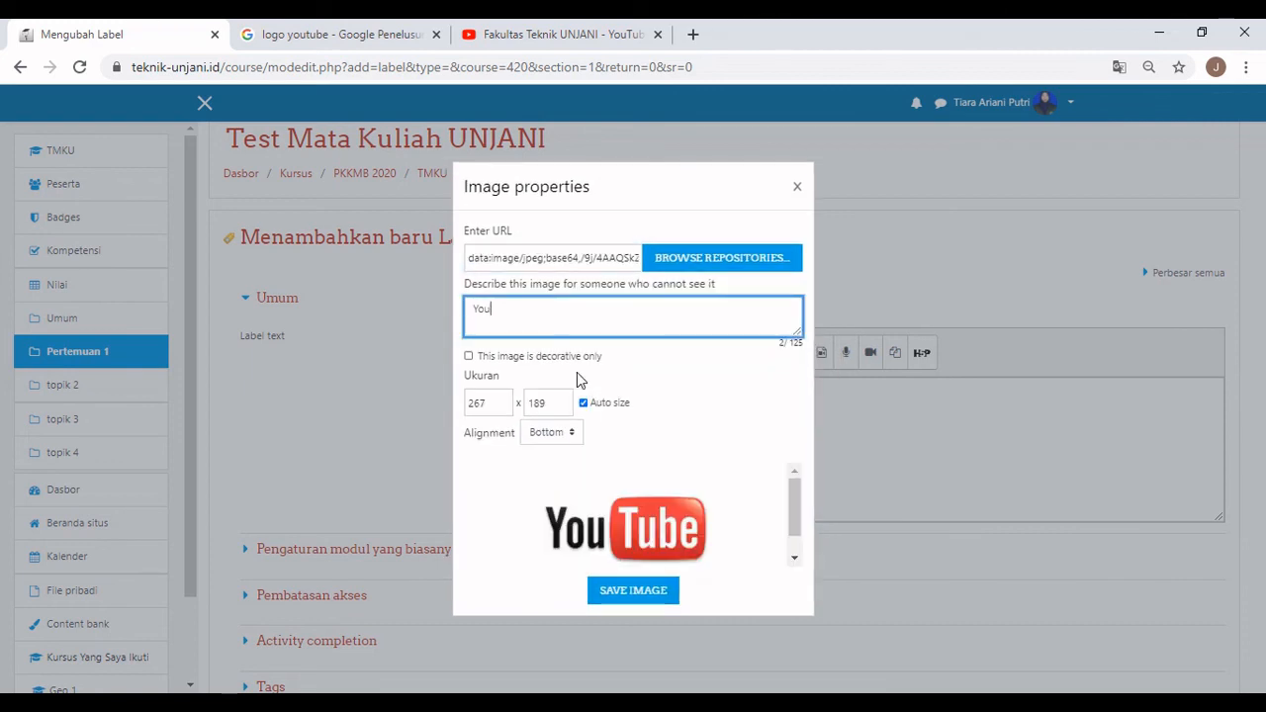
{"action": "type", "text": "You"}
{"action": "key", "text": "BackSpace"}
{"action": "left_click", "coordinate": [495, 364]}
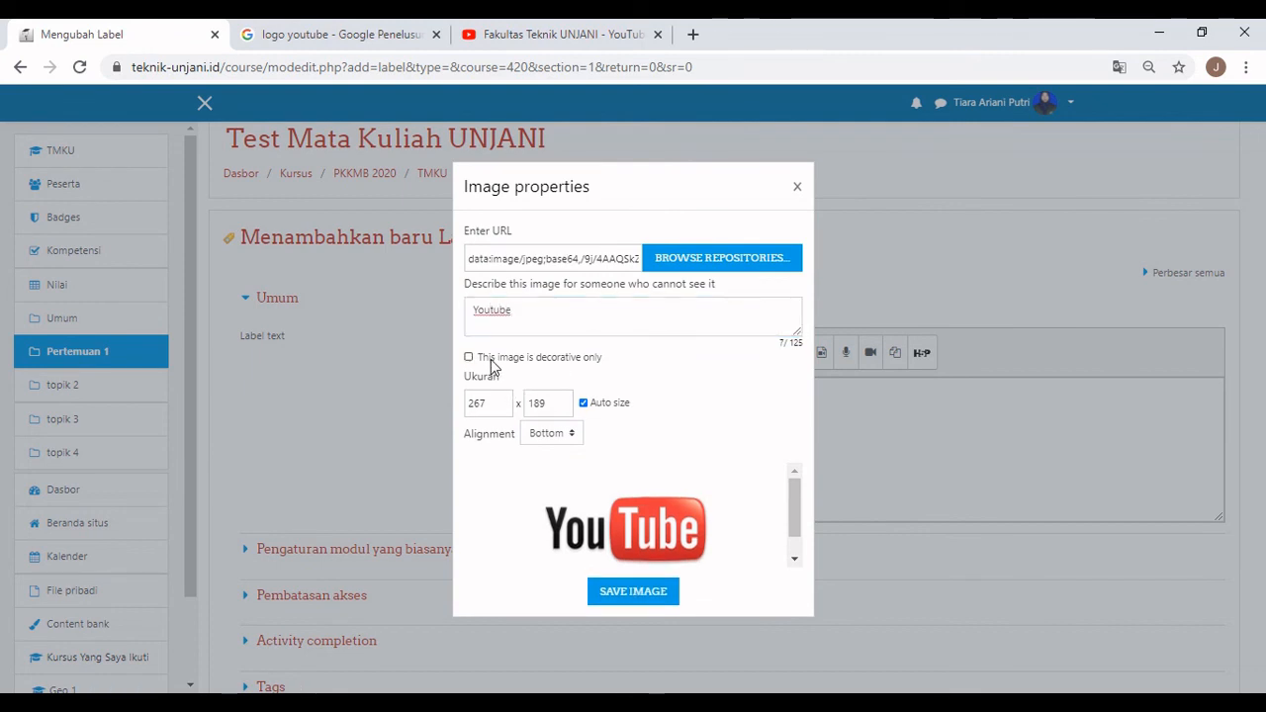
Resize the logo to height 50 (71 × 50), align it middle, and insert it into the label.
{"action": "double_click", "coordinate": [523, 404]}
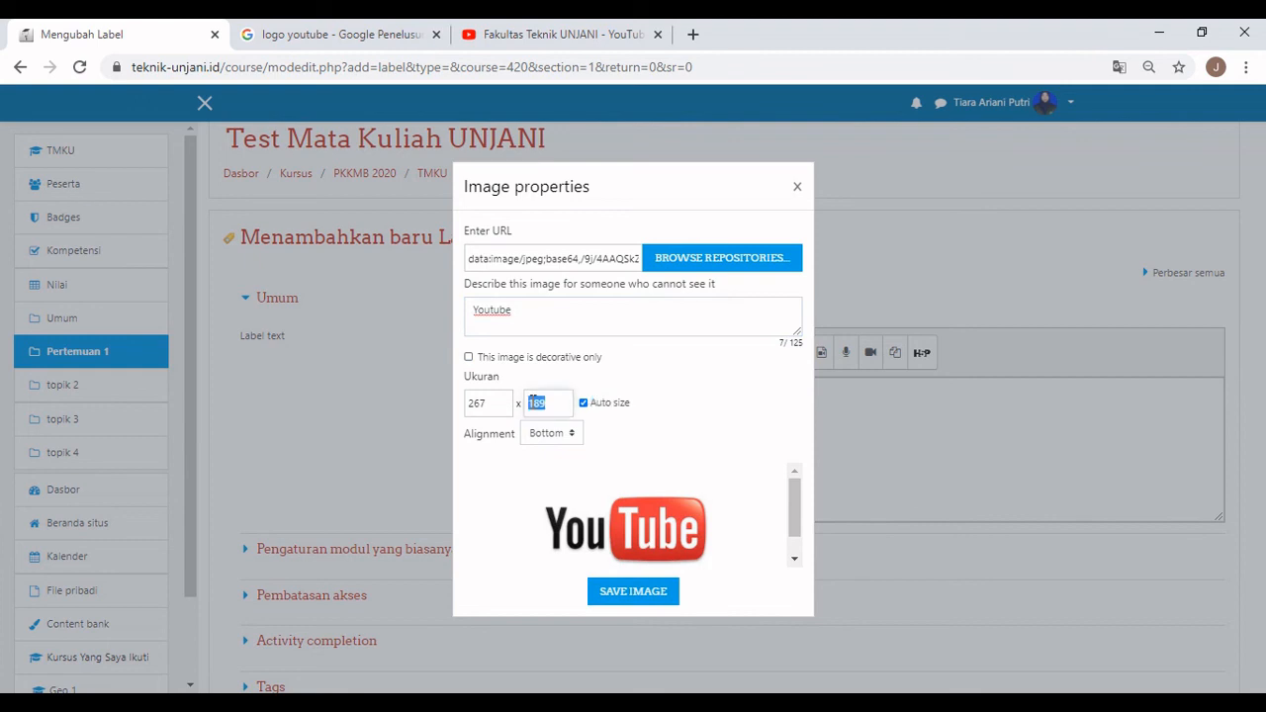
{"action": "type", "text": "25"}
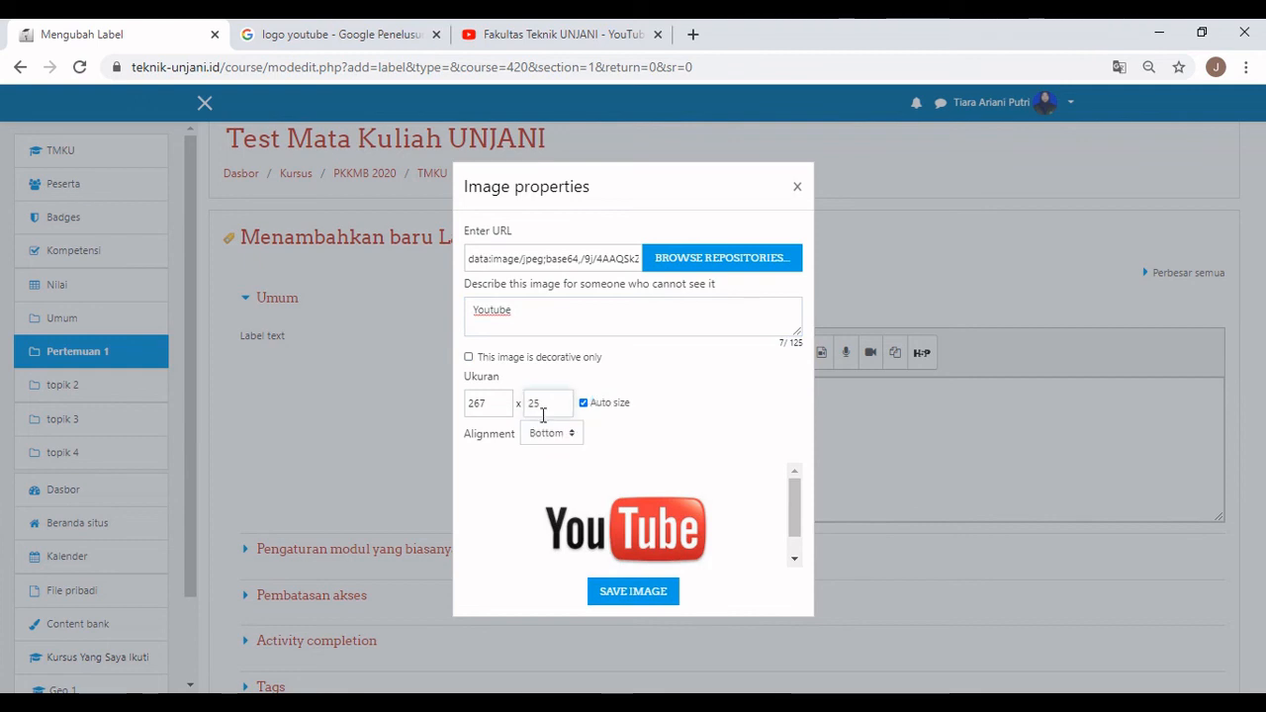
{"action": "left_click", "coordinate": [553, 434]}
{"action": "left_click", "coordinate": [545, 468]}
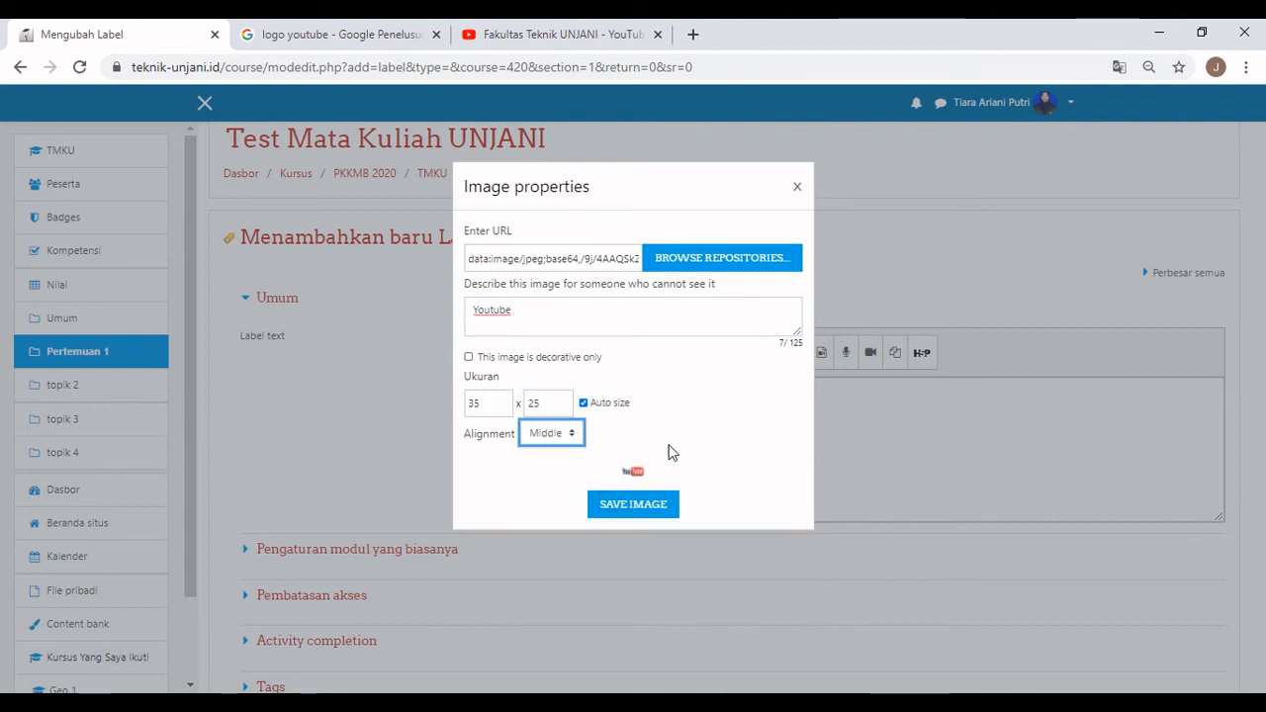
{"action": "double_click", "coordinate": [559, 403]}
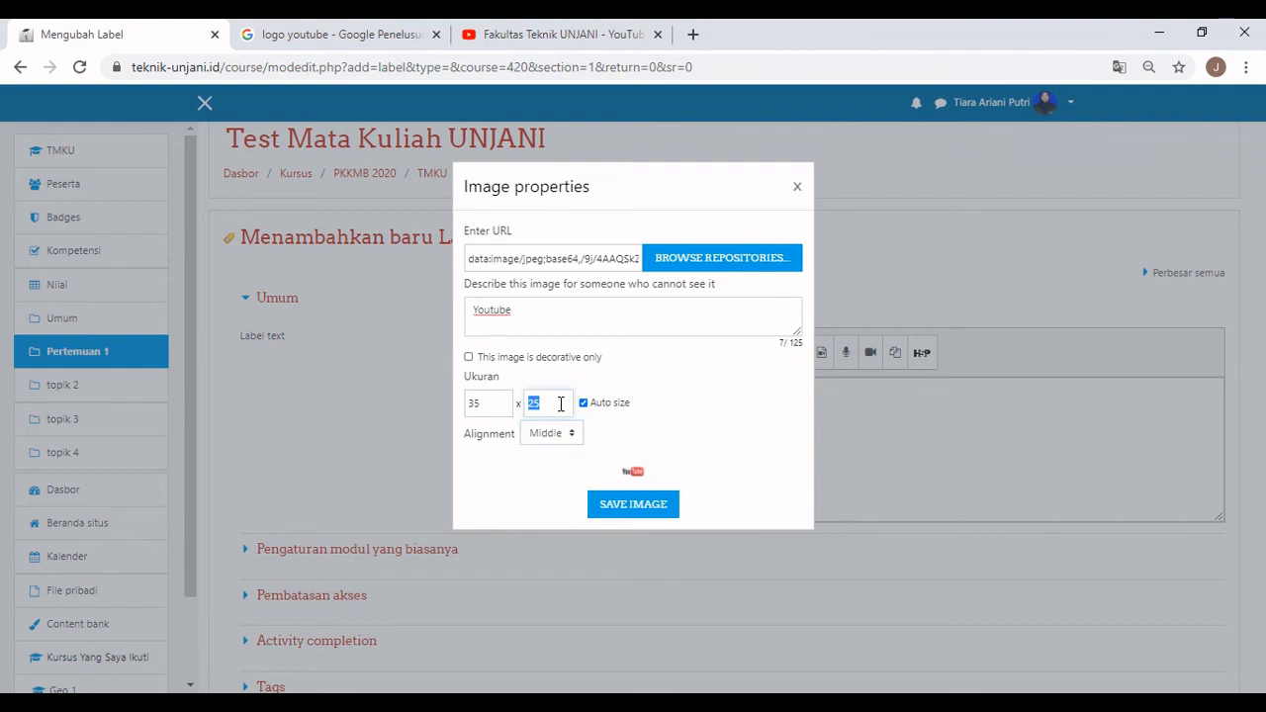
{"action": "type", "text": "50"}
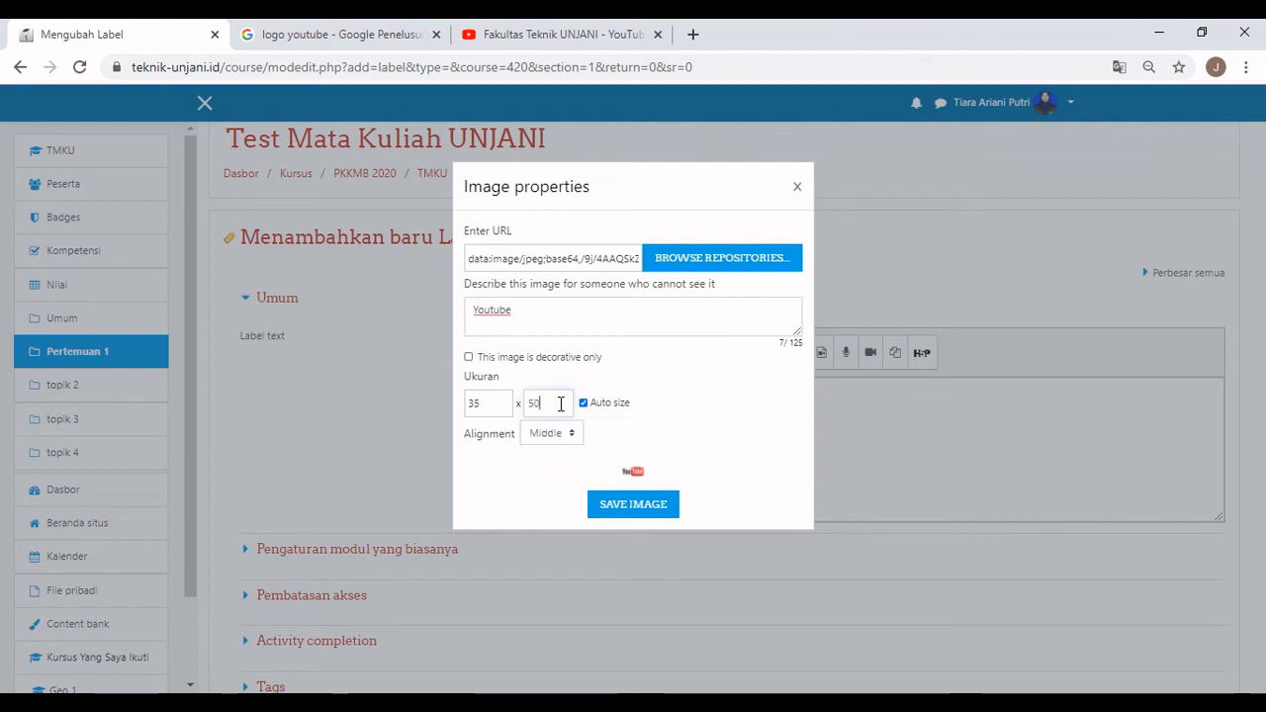
{"action": "left_click", "coordinate": [666, 522]}
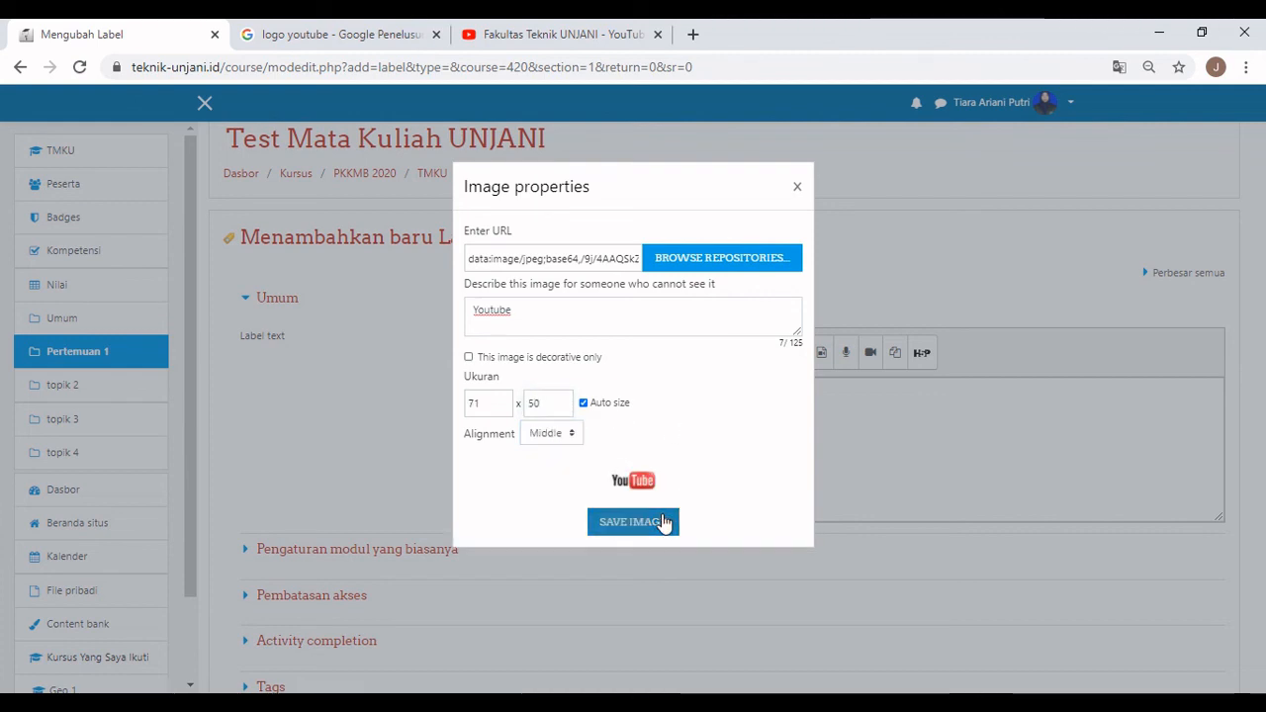
{"action": "left_click", "coordinate": [644, 428]}
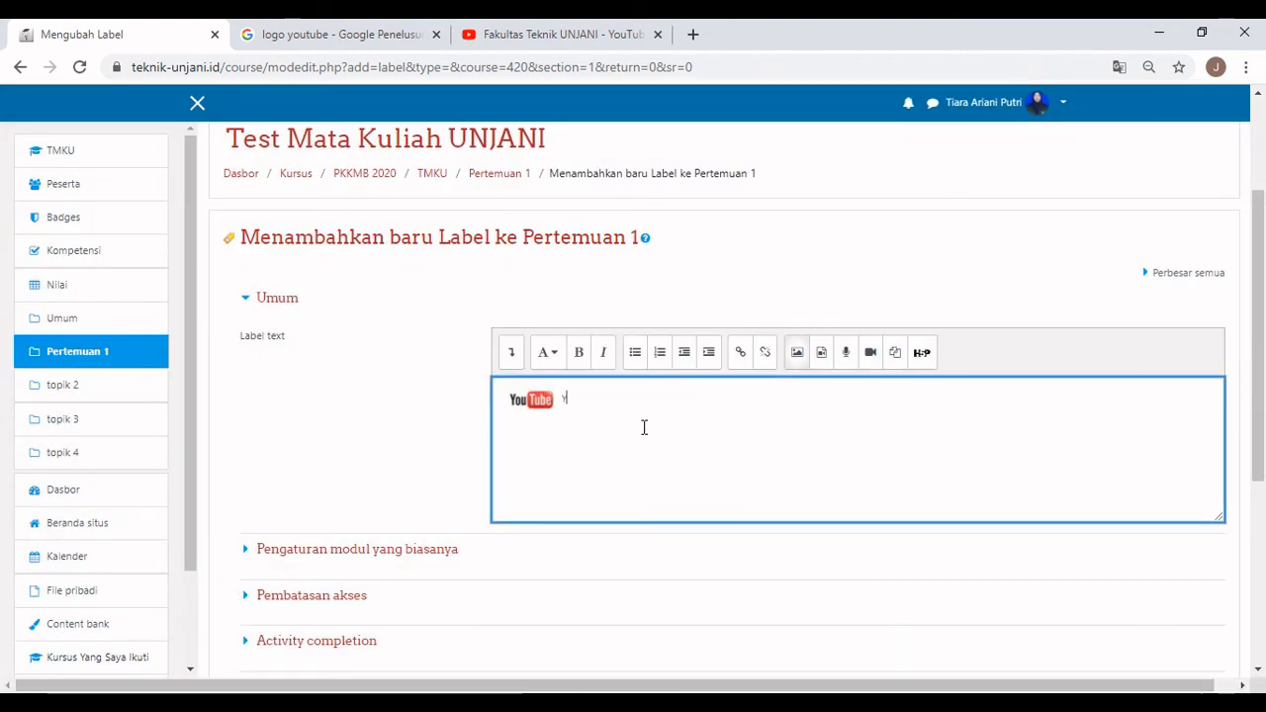
Type the title 'Youtube Fakultas Teknik UNJANI' and the line 'Link youtube untuk penunjang pertemuan 1', then select that line.
{"action": "type", "text": "Youtube"}
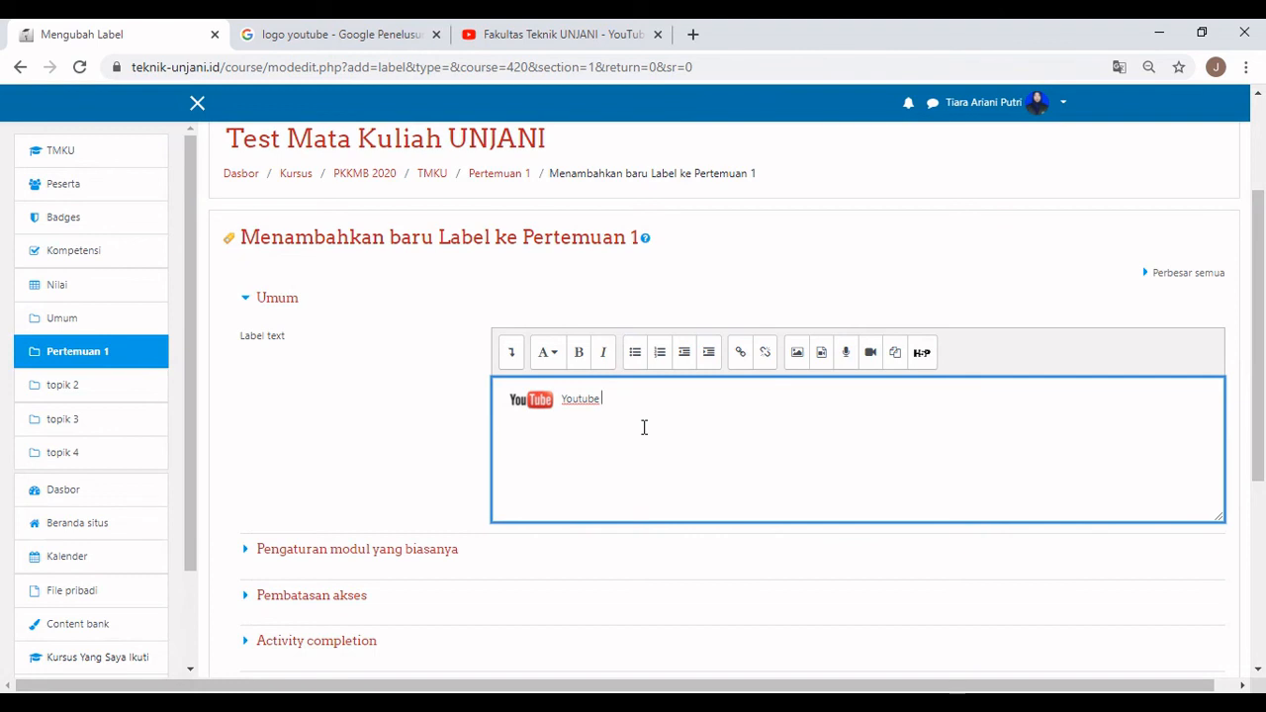
{"action": "type", "text": " Fakultas"}
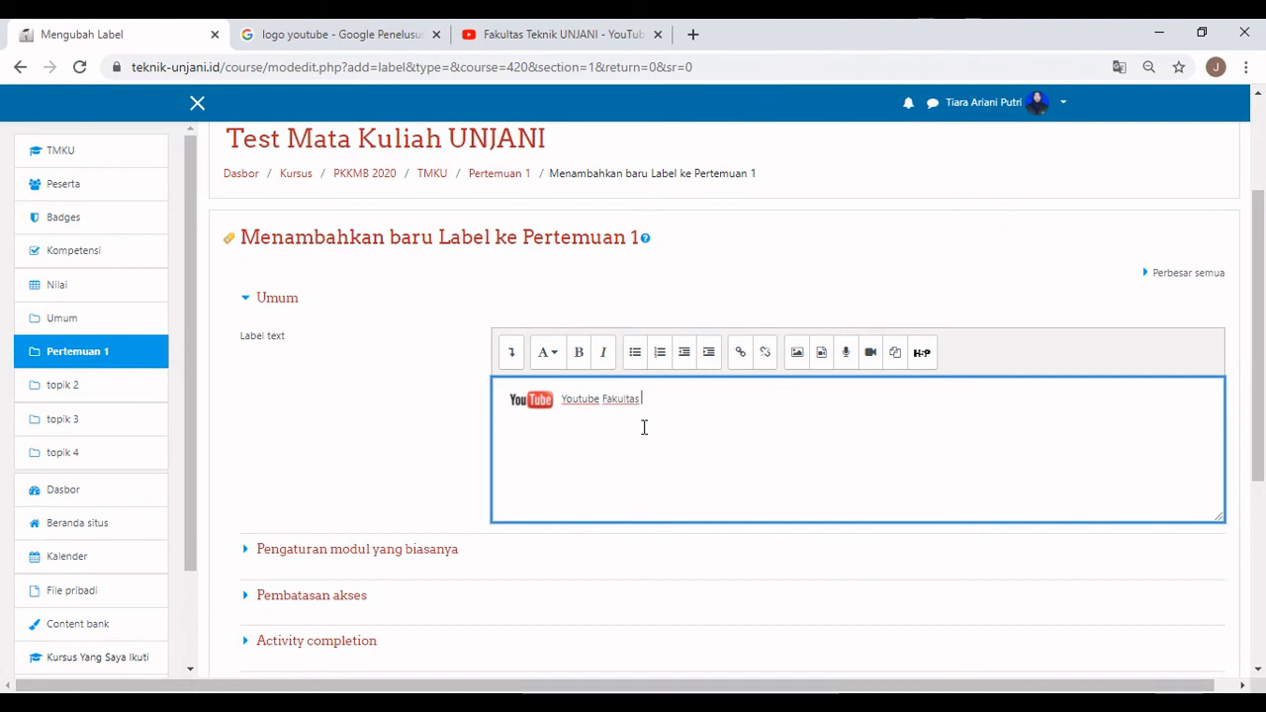
{"action": "type", "text": " Teknik UNJANI"}
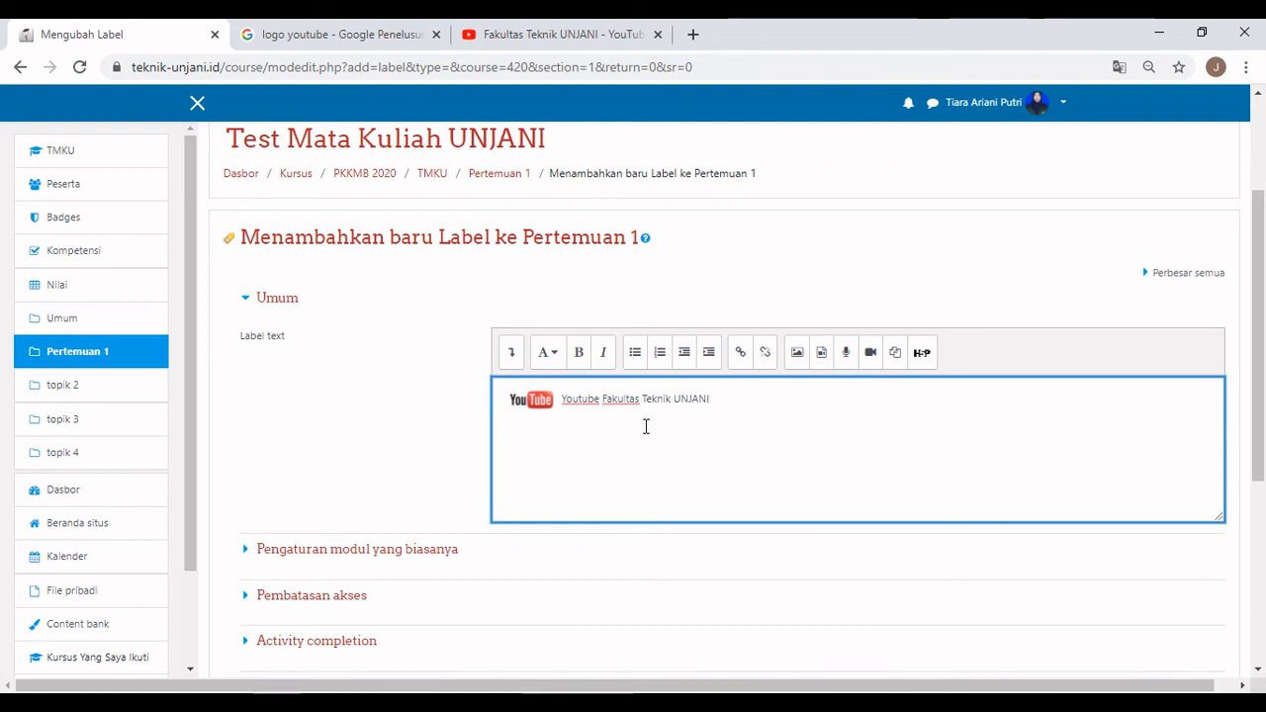
{"action": "key", "text": "Return"}
{"action": "type", "text": "L"}
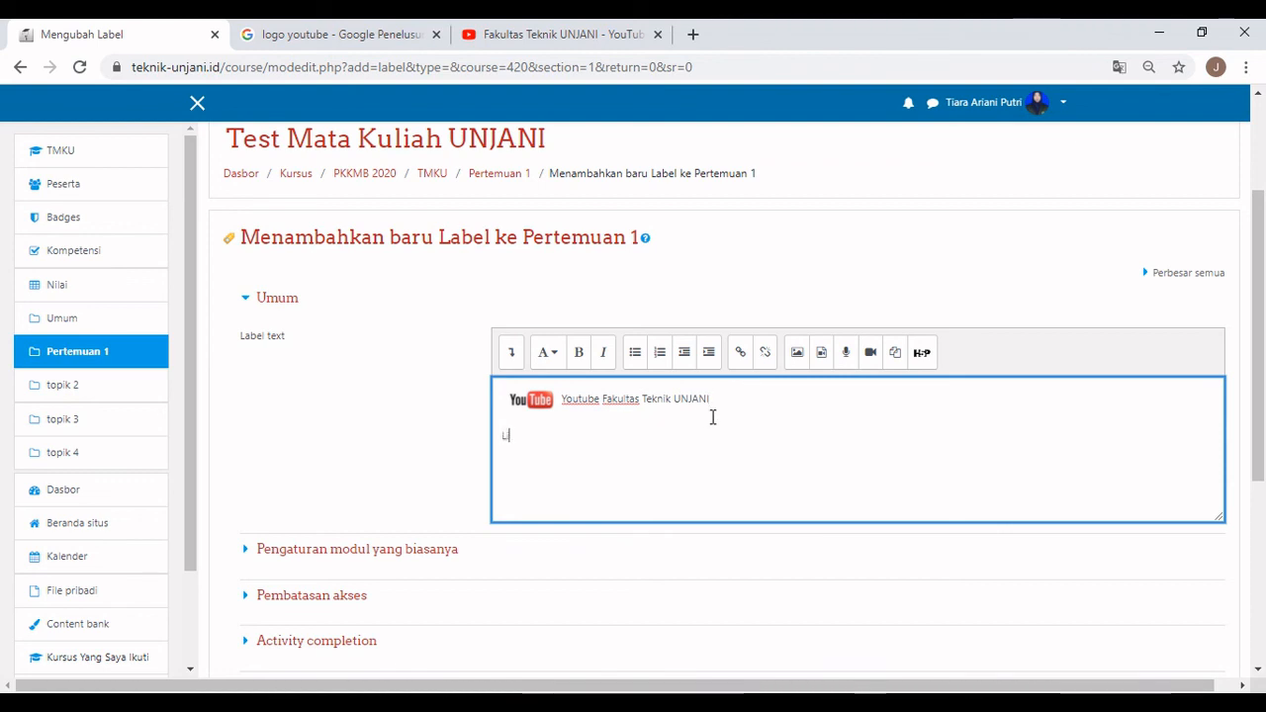
{"action": "type", "text": "ink youtu"}
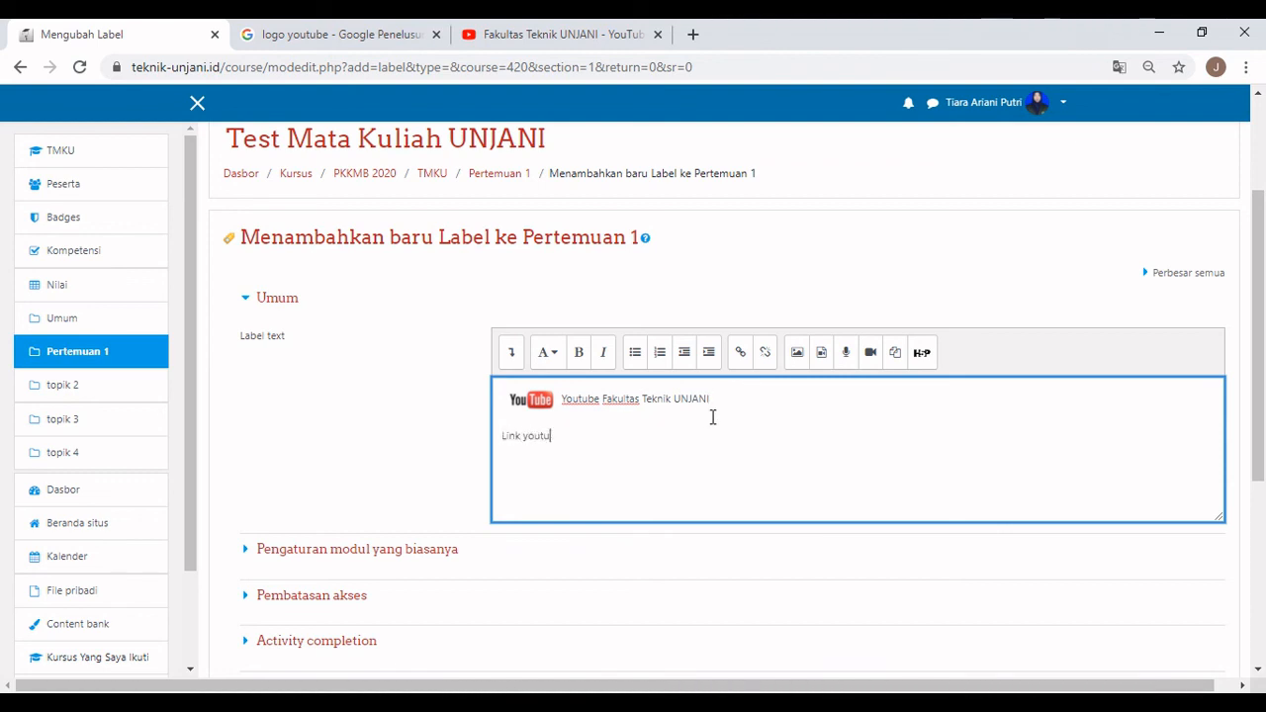
{"action": "type", "text": "be untuk penunjang"}
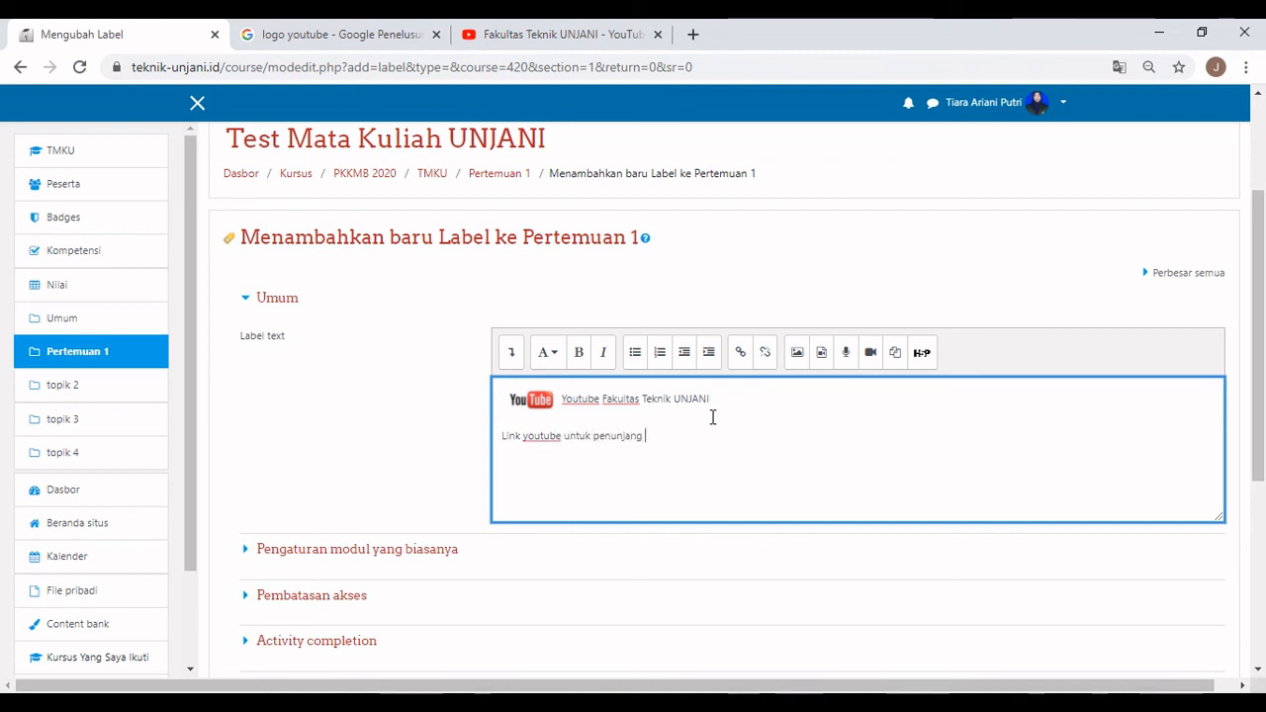
{"action": "type", "text": " pertemuan 1"}
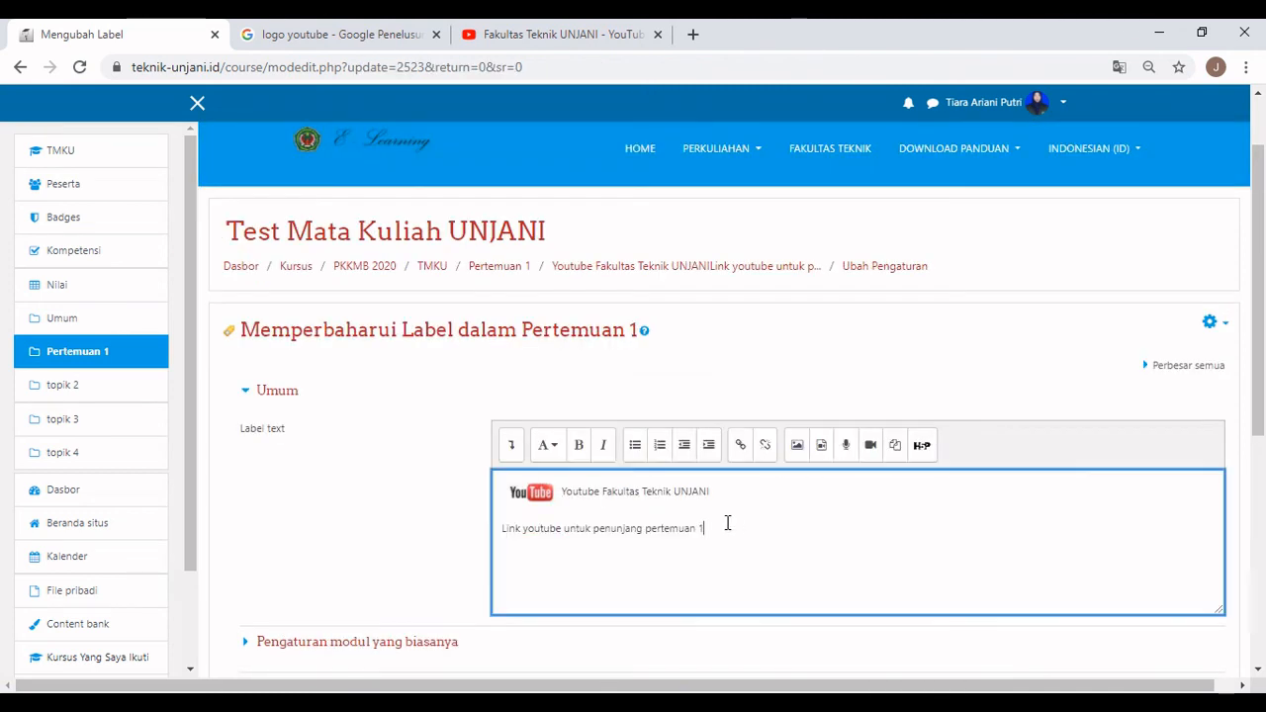
{"action": "left_click_drag", "start_coordinate": [704, 528], "coordinate": [501, 534]}
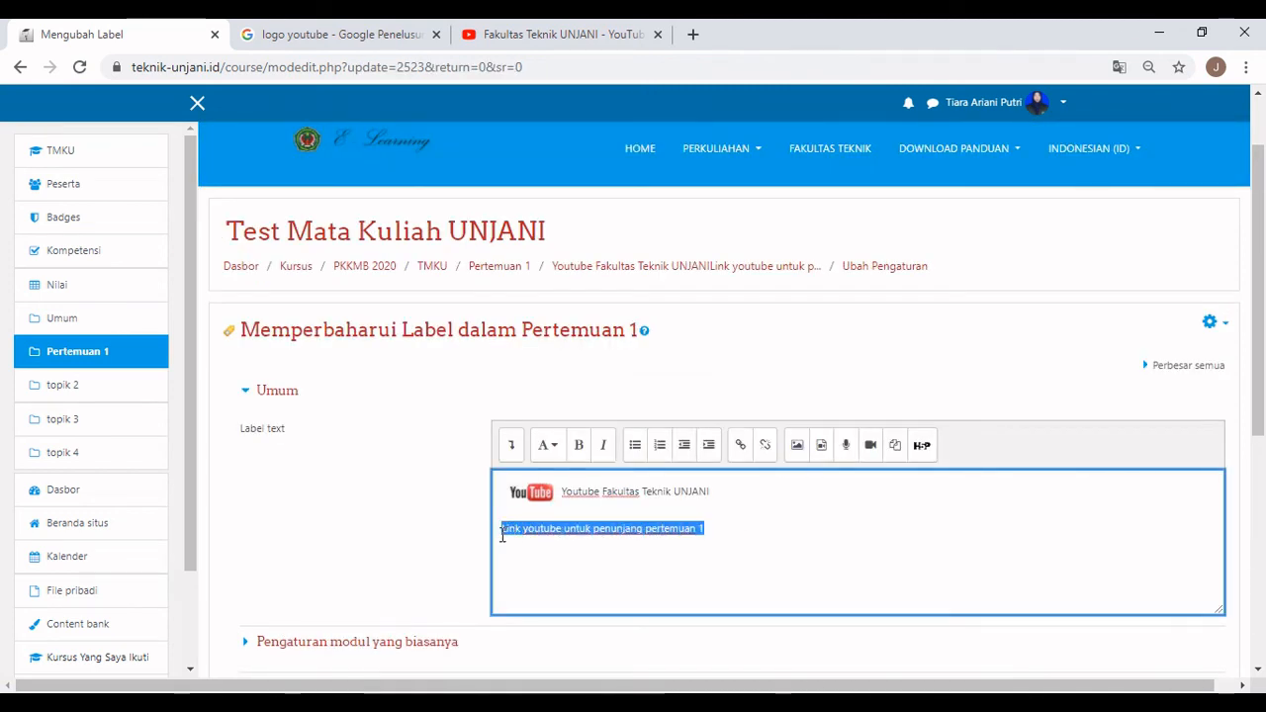
Link the selected line to the channel's first video, opening in a new window.
{"action": "left_click", "coordinate": [740, 447]}
{"action": "left_click", "coordinate": [556, 38]}
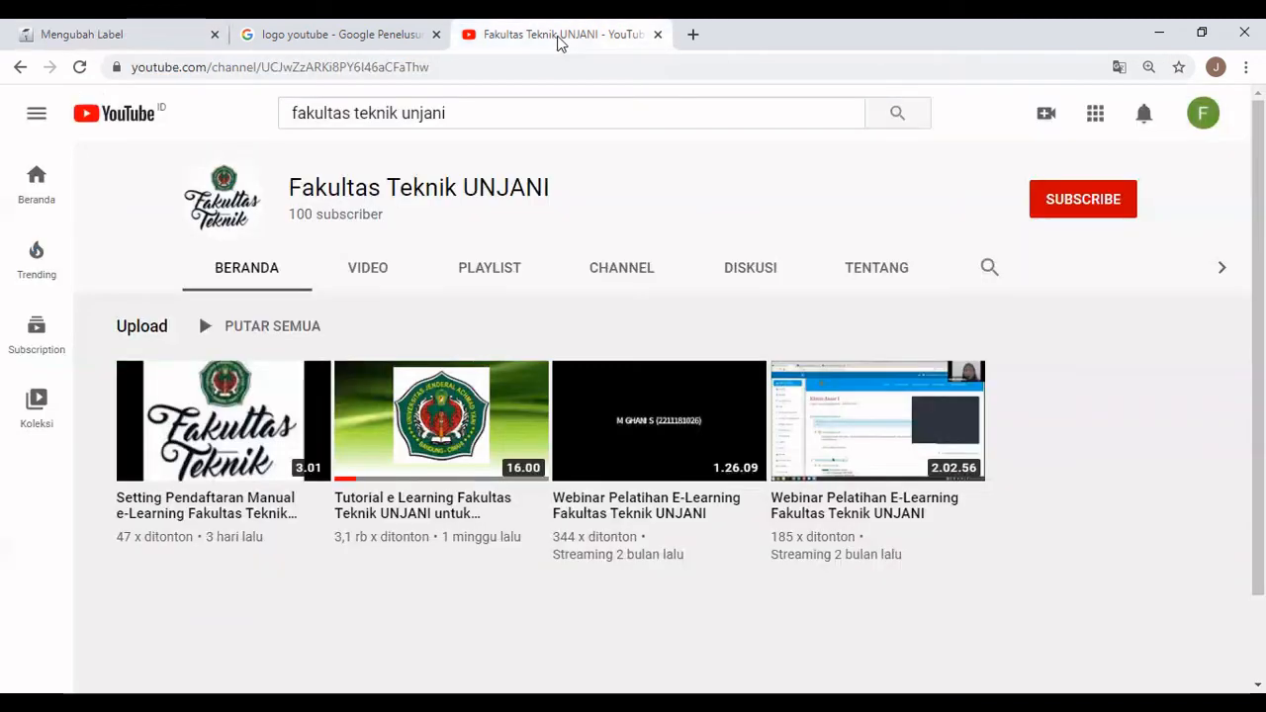
{"action": "right_click", "coordinate": [235, 411]}
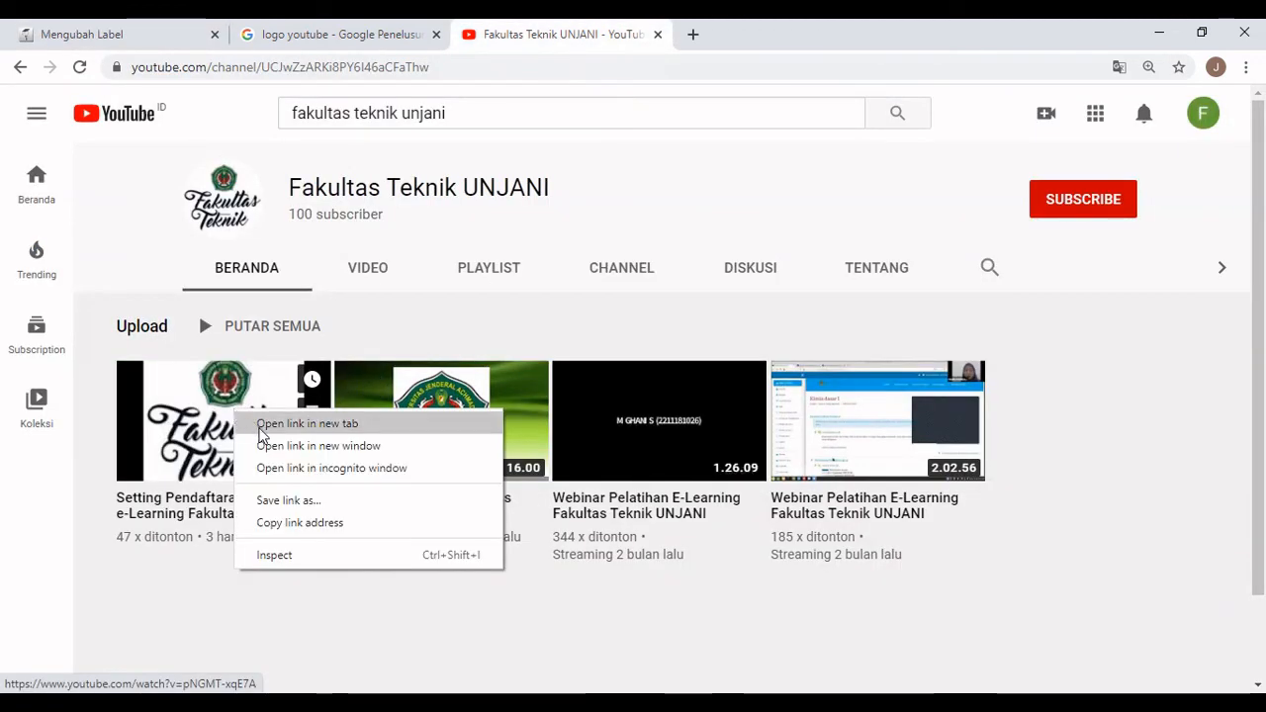
{"action": "left_click", "coordinate": [269, 523]}
{"action": "left_click", "coordinate": [146, 33]}
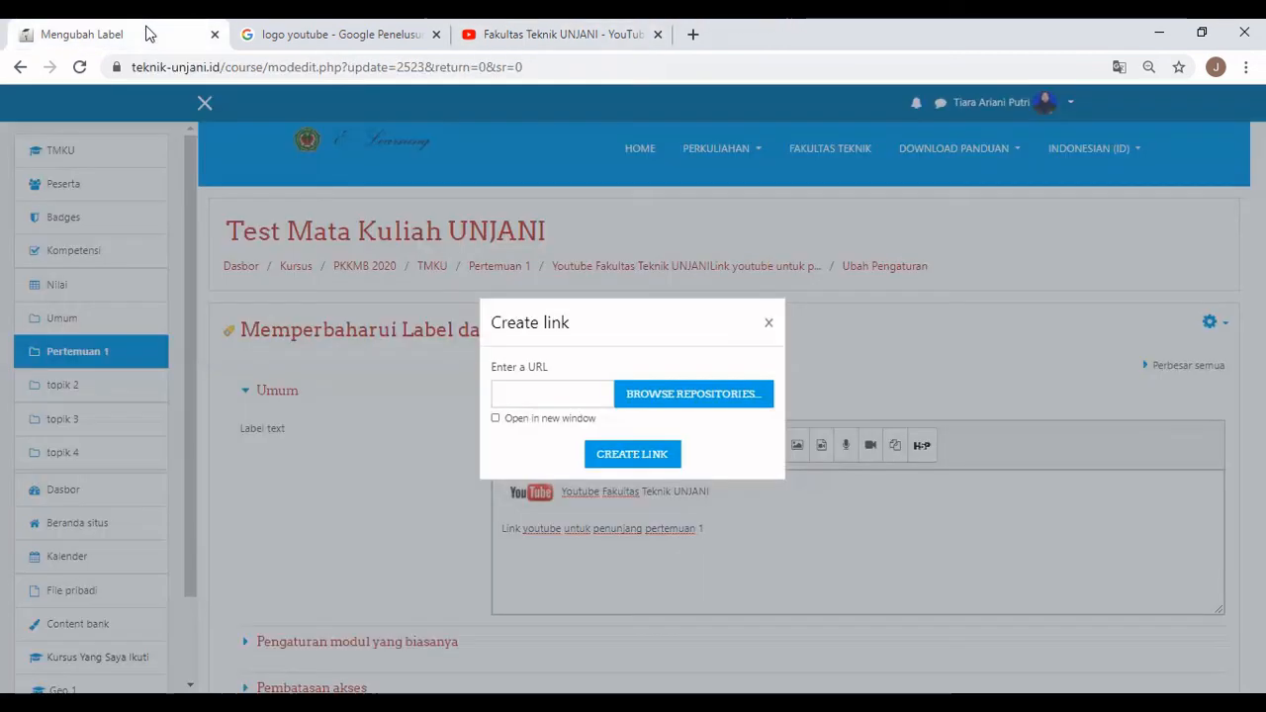
{"action": "left_click", "coordinate": [601, 392]}
{"action": "right_click", "coordinate": [601, 392]}
{"action": "left_click", "coordinate": [648, 538]}
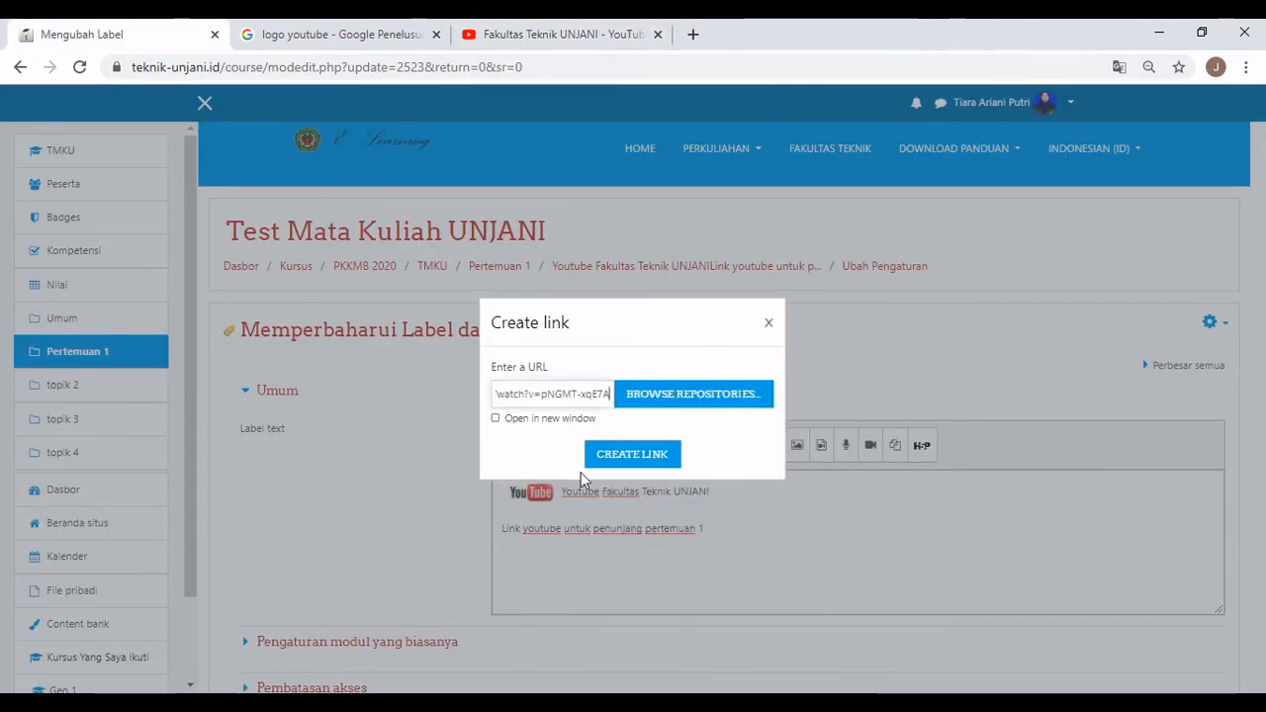
{"action": "left_click", "coordinate": [496, 418]}
{"action": "left_click", "coordinate": [632, 454]}
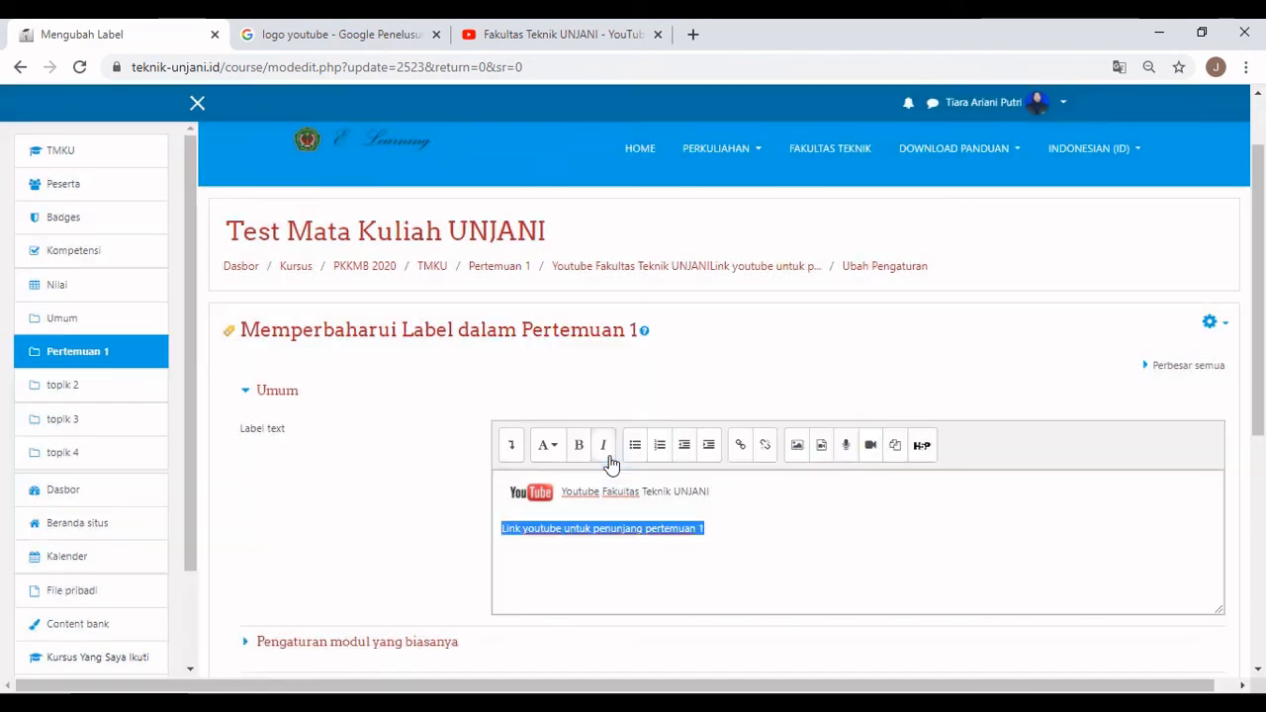
Save the YouTube label and return to the course to see the embedded video.
{"action": "left_click", "coordinate": [442, 536]}
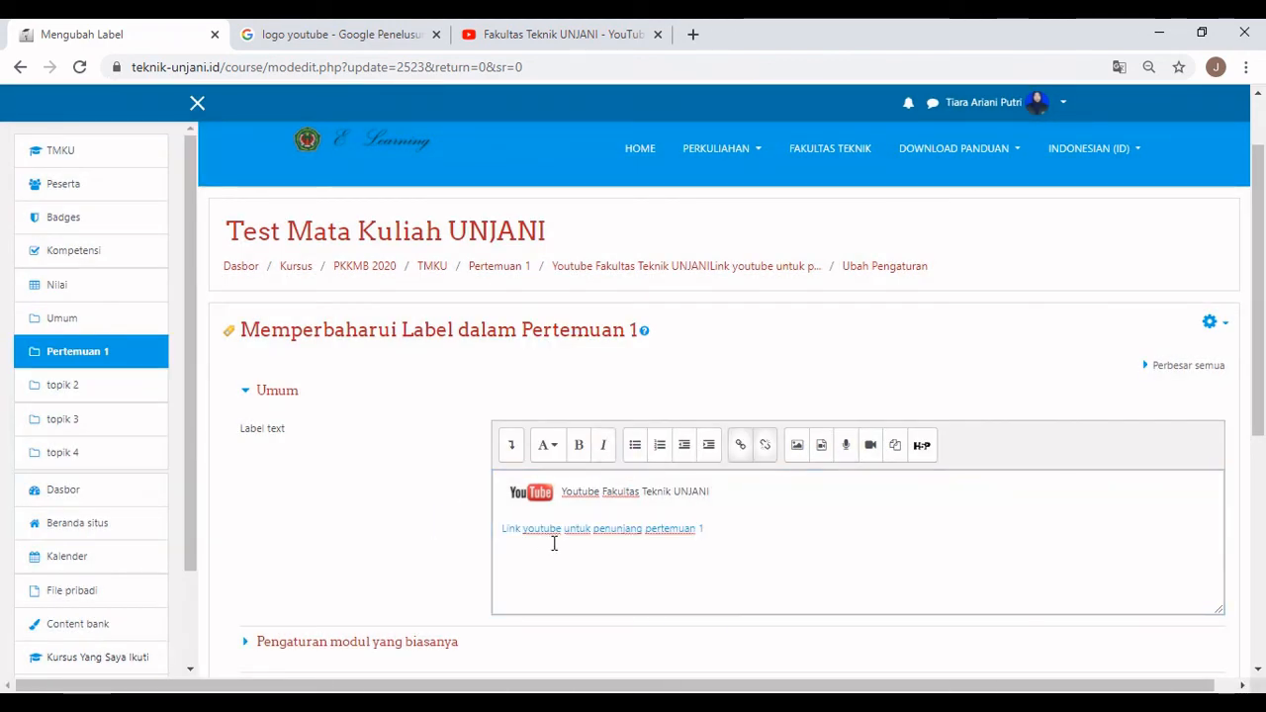
{"action": "scroll", "coordinate": [554, 537], "scroll_direction": "down", "scroll_amount": 5}
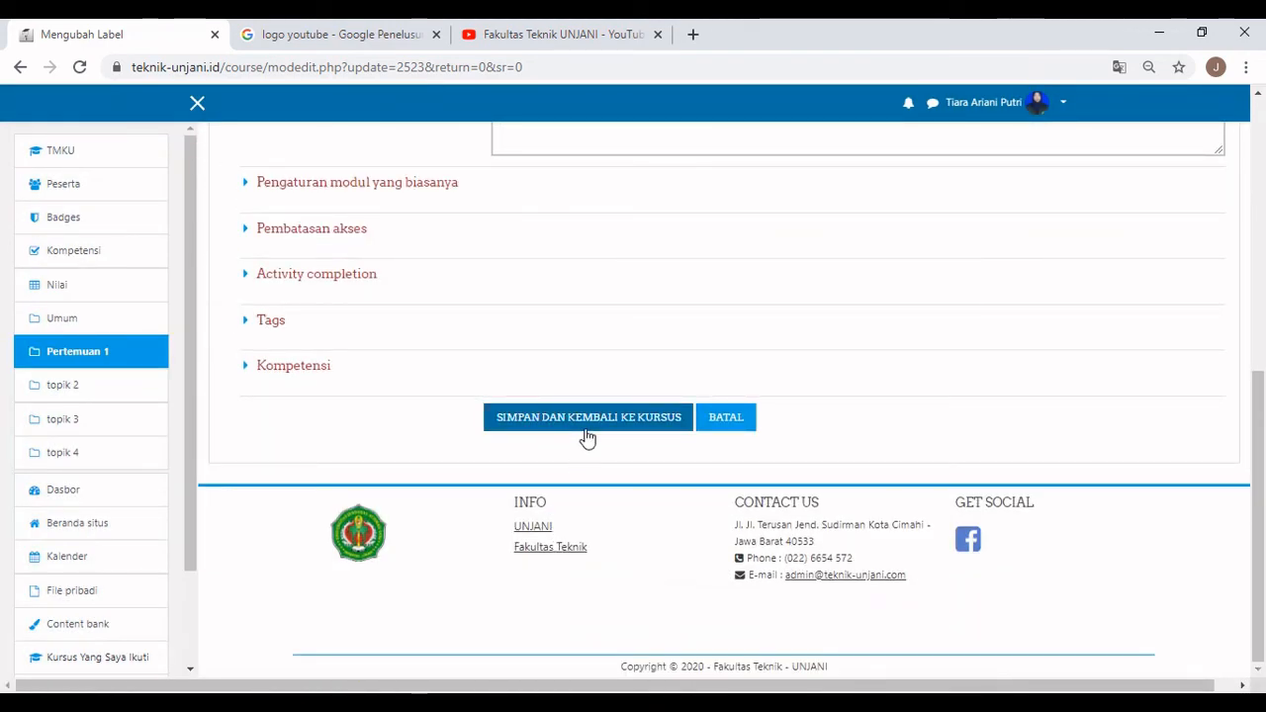
{"action": "left_click", "coordinate": [588, 436]}
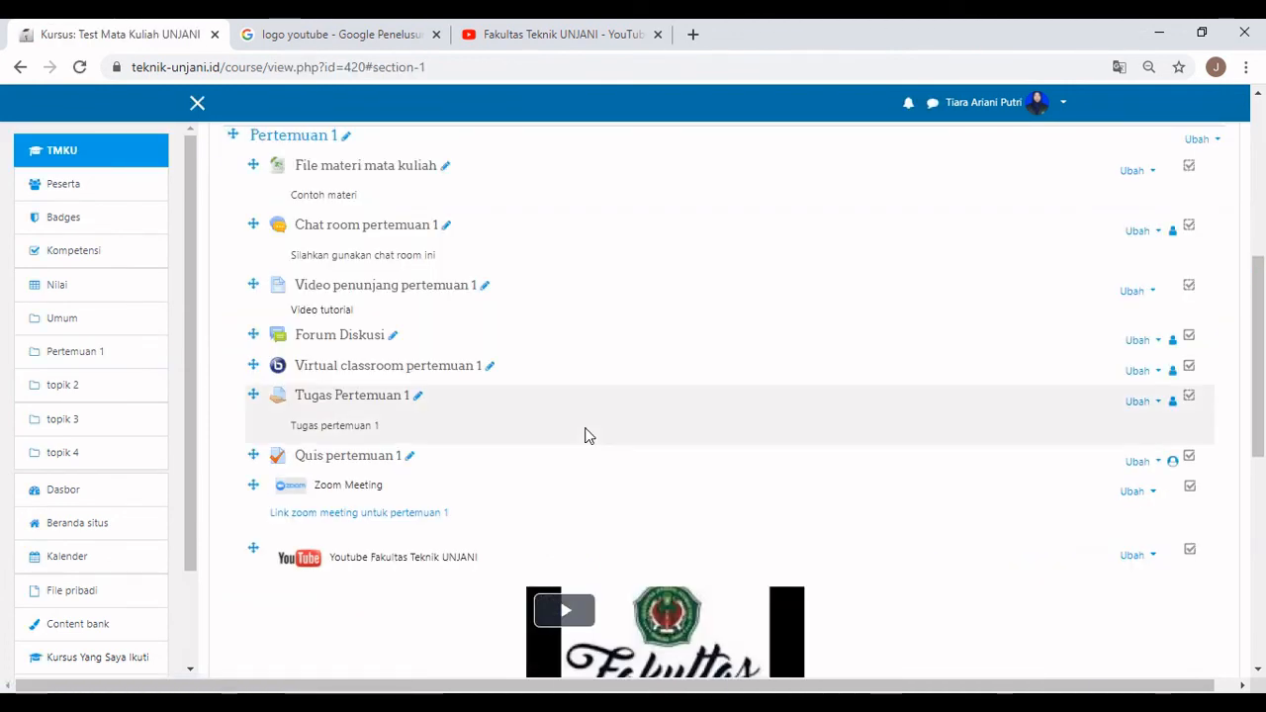
{"action": "scroll", "coordinate": [687, 465], "scroll_direction": "down", "scroll_amount": 2}
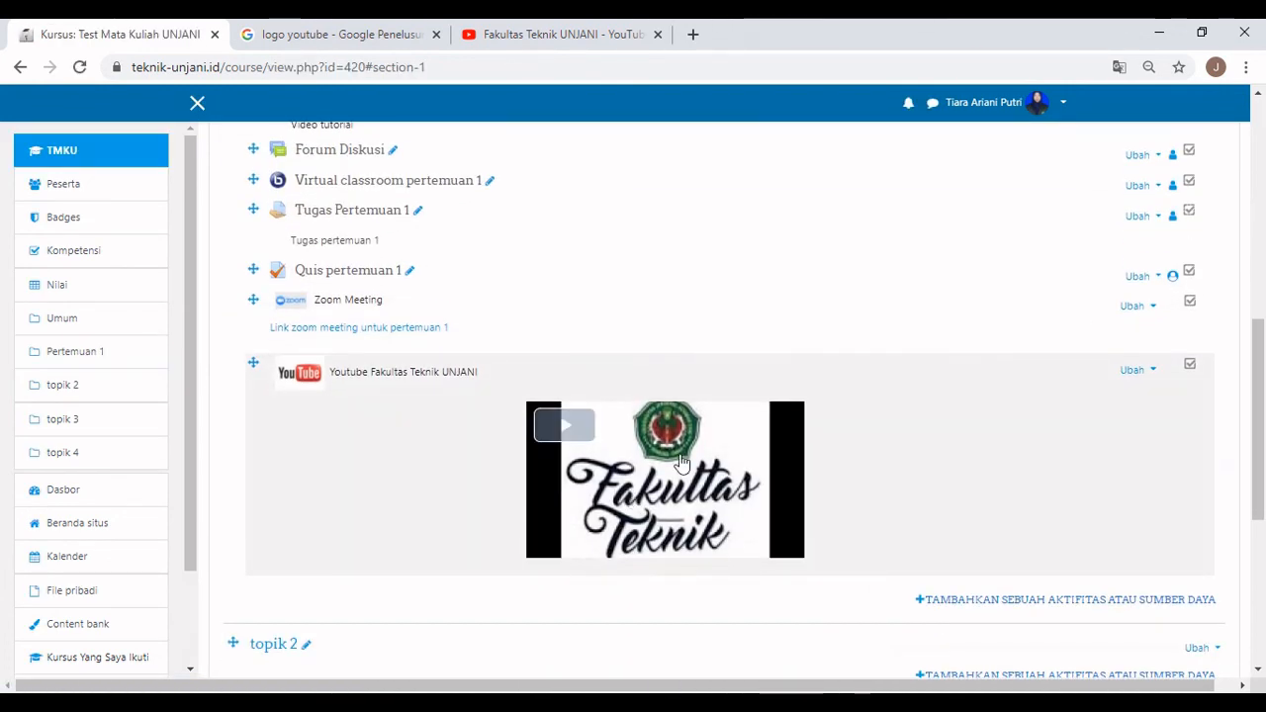